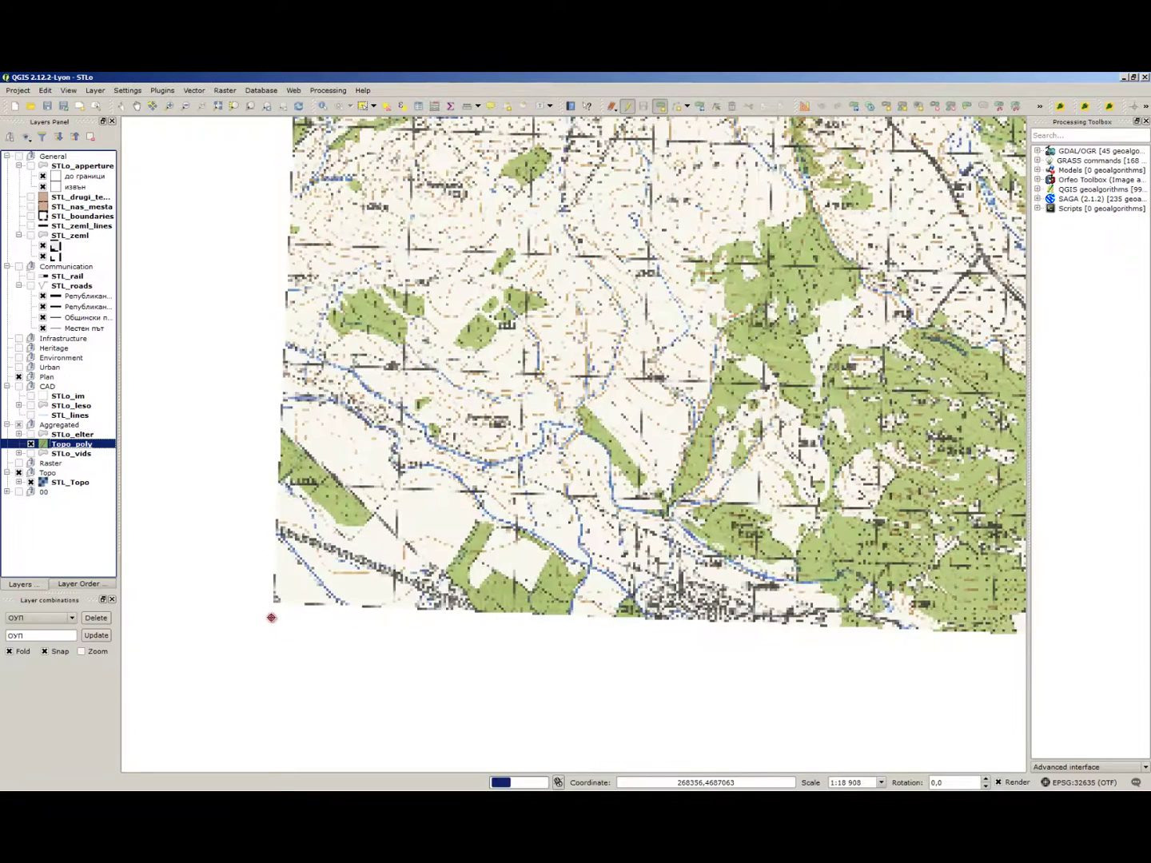
Step: Start the Topo_poly boundary polygon at the topographic map's southwest corner and place the second vertex on its southeast corner
{"action": "scroll", "coordinate": [278, 588], "scroll_direction": "up", "scroll_amount": 3}
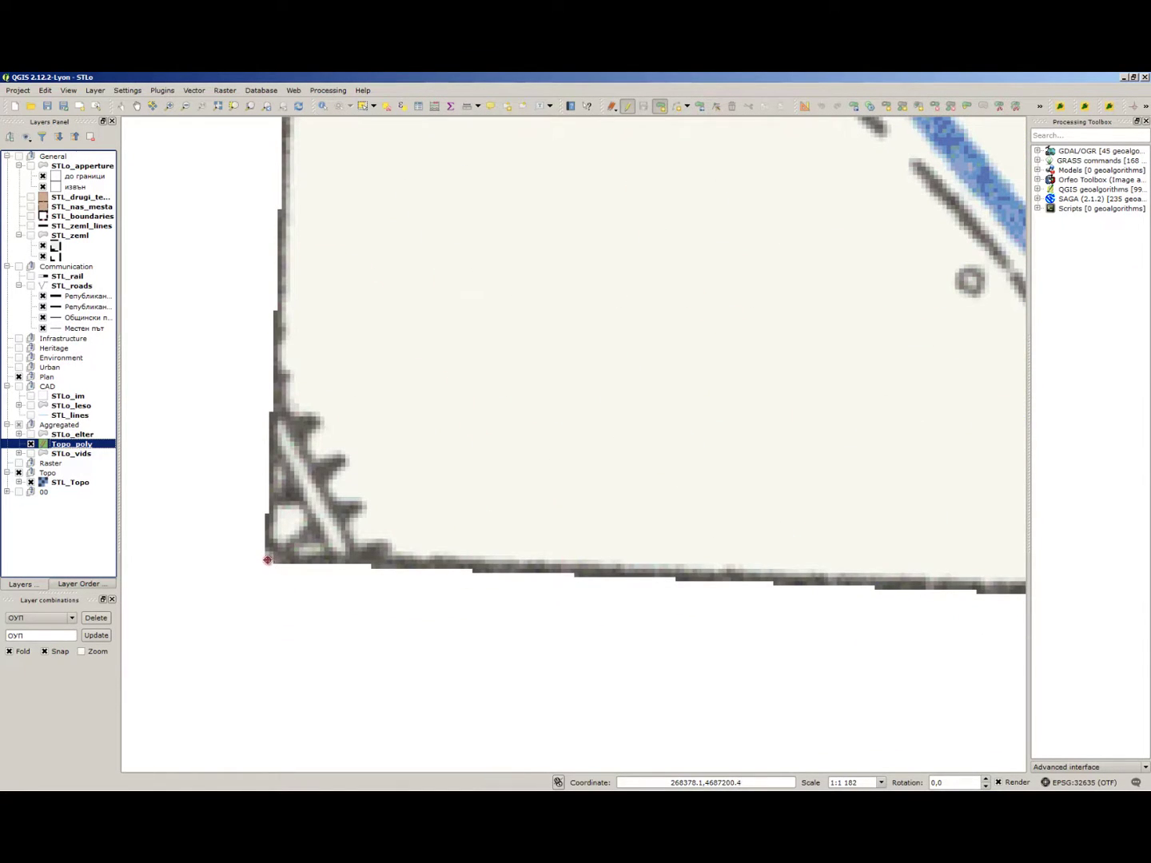
{"action": "scroll", "coordinate": [270, 558], "scroll_direction": "down", "scroll_amount": 8}
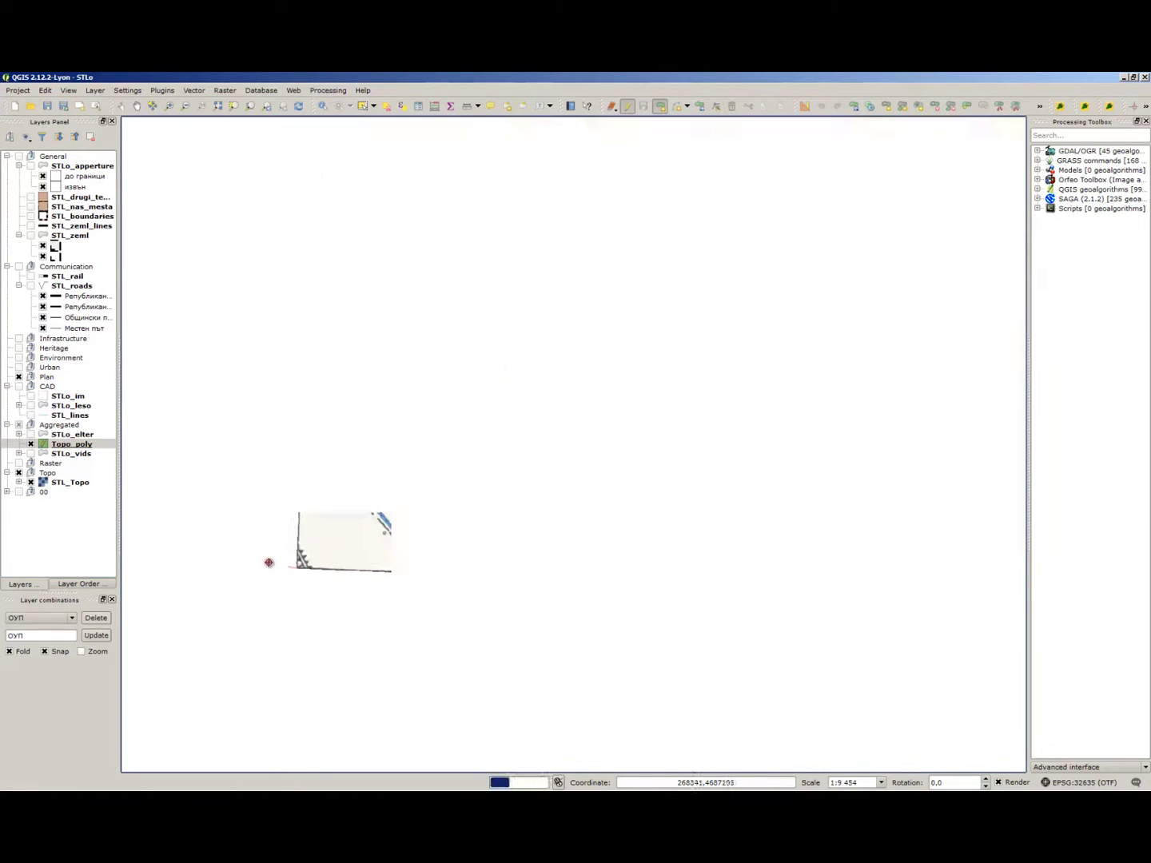
{"action": "scroll", "coordinate": [362, 577], "scroll_direction": "up", "scroll_amount": 2}
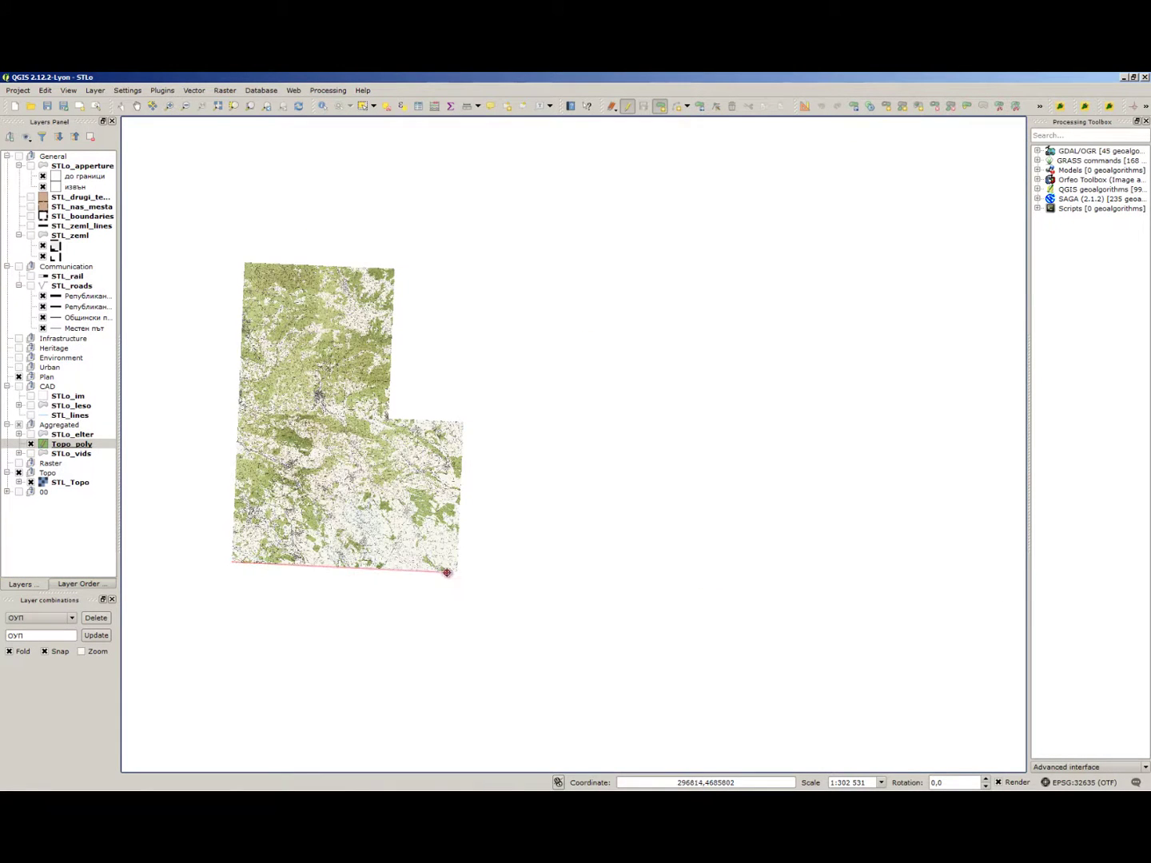
{"action": "scroll", "coordinate": [455, 572], "scroll_direction": "up", "scroll_amount": 1}
{"action": "scroll", "coordinate": [442, 555], "scroll_direction": "up", "scroll_amount": 6}
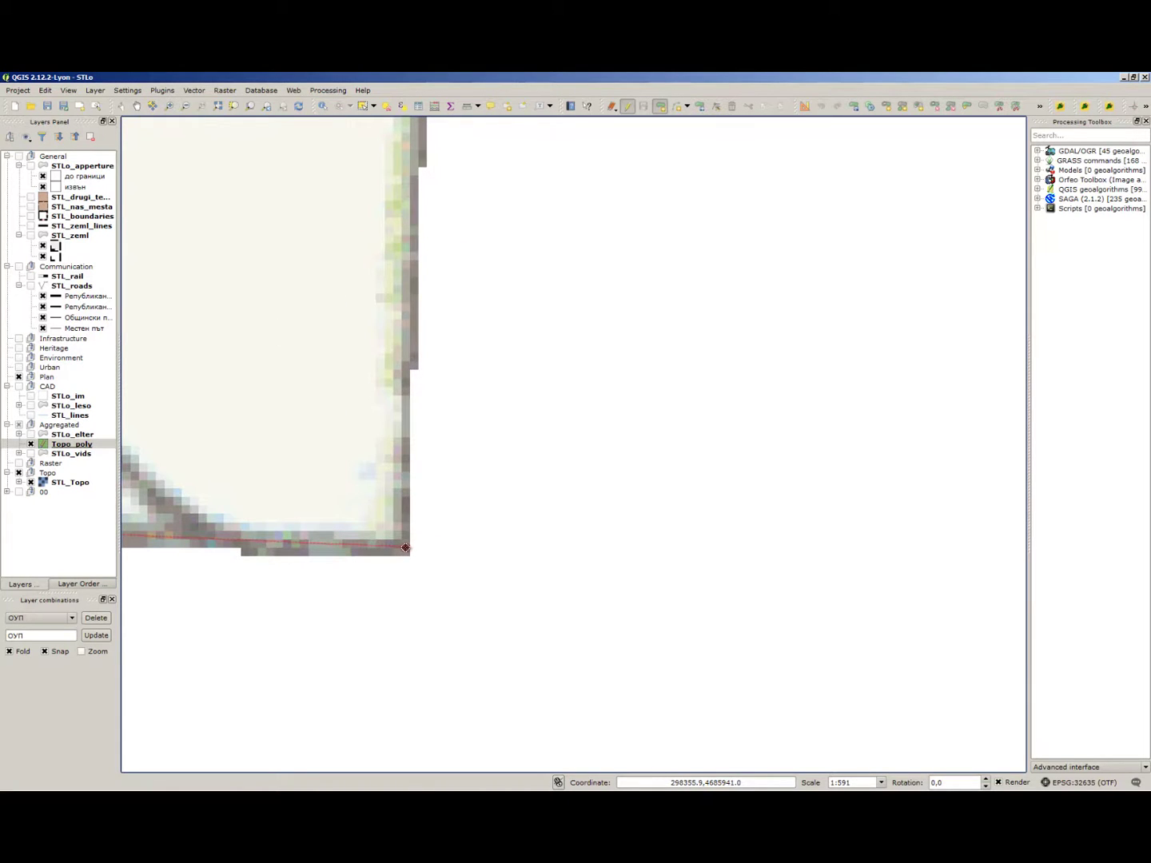
Step: Place the next boundary vertex on the northeast corner of the map's lower, wider part
{"action": "scroll", "coordinate": [448, 591], "scroll_direction": "down", "scroll_amount": 7}
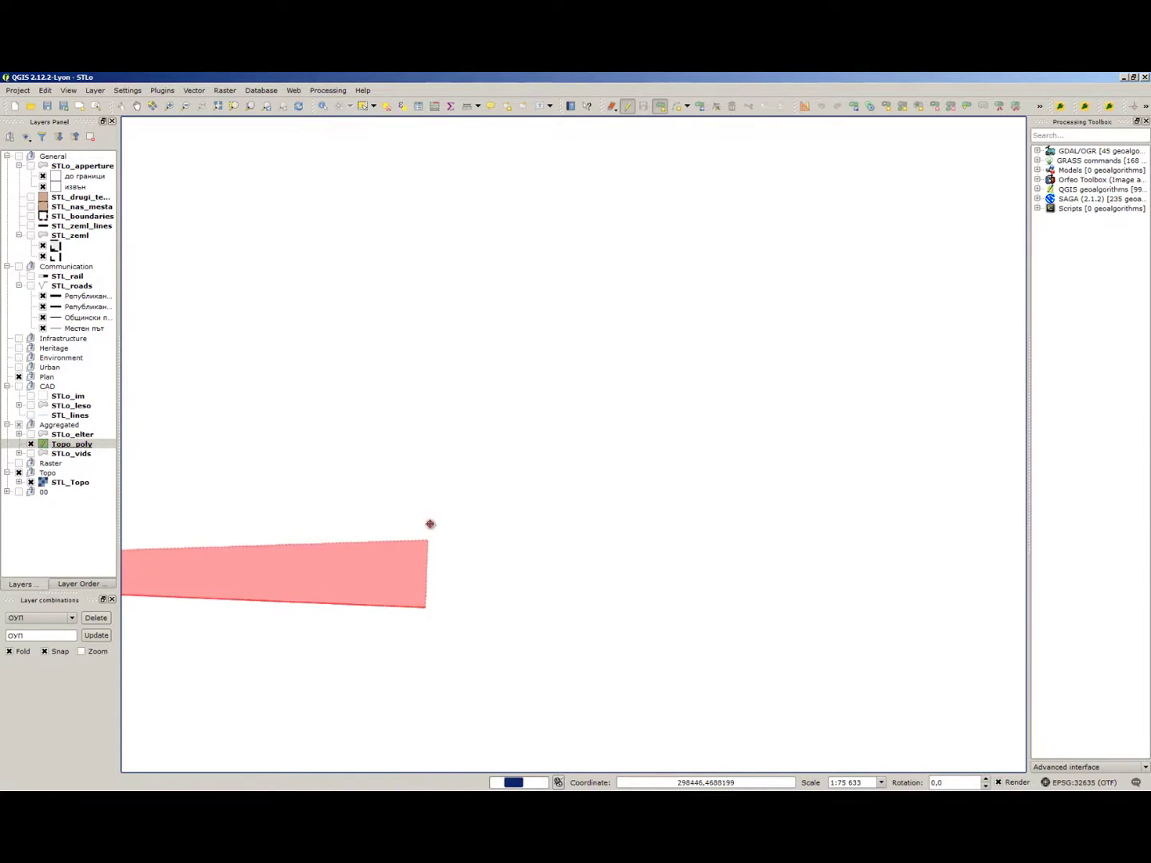
{"action": "scroll", "coordinate": [426, 447], "scroll_direction": "down", "scroll_amount": 1}
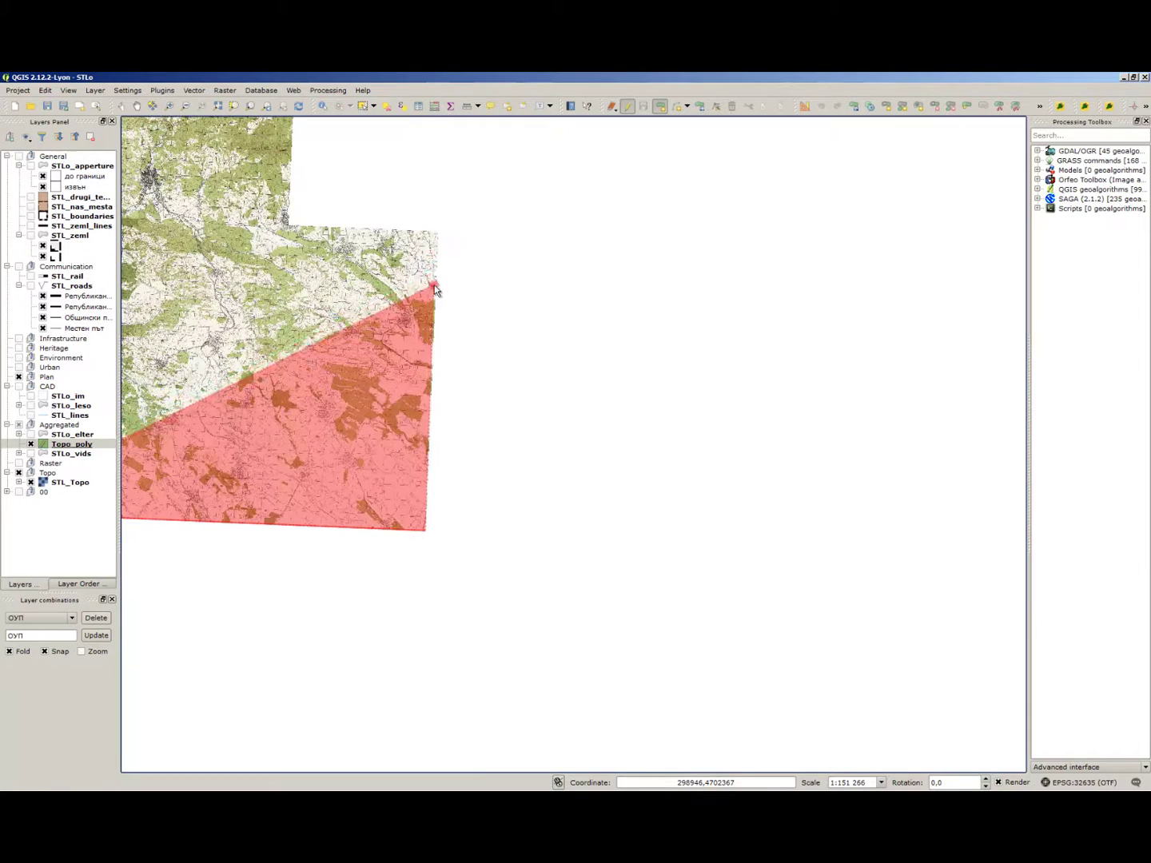
{"action": "scroll", "coordinate": [438, 228], "scroll_direction": "up", "scroll_amount": 2}
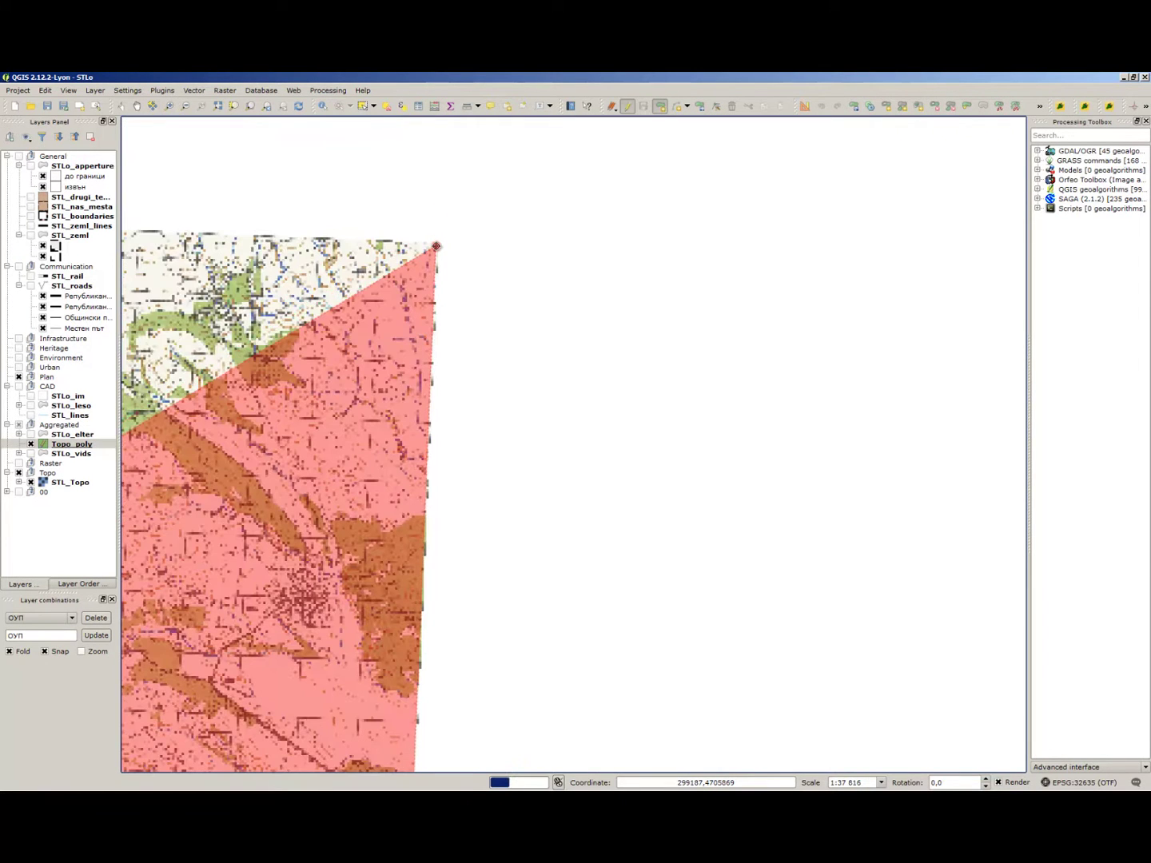
{"action": "scroll", "coordinate": [435, 246], "scroll_direction": "up", "scroll_amount": 2}
{"action": "scroll", "coordinate": [435, 245], "scroll_direction": "up", "scroll_amount": 4}
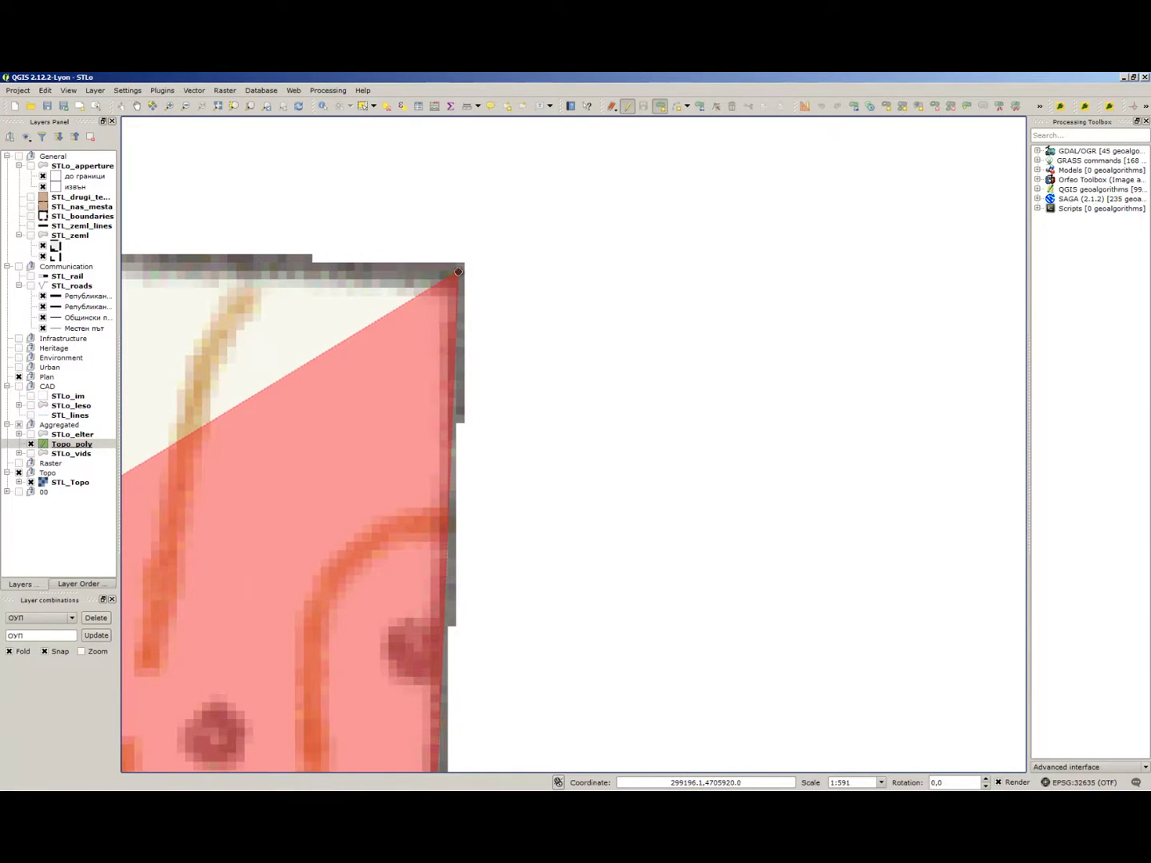
{"action": "left_click_drag", "start_coordinate": [458, 272], "coordinate": [703, 276]}
Step: Place a boundary vertex on the map's inner corner, where the wider southern part meets the narrower northern part
{"action": "scroll", "coordinate": [680, 264], "scroll_direction": "down", "scroll_amount": 8}
{"action": "scroll", "coordinate": [703, 277], "scroll_direction": "down", "scroll_amount": 1}
{"action": "scroll", "coordinate": [627, 268], "scroll_direction": "up", "scroll_amount": 6}
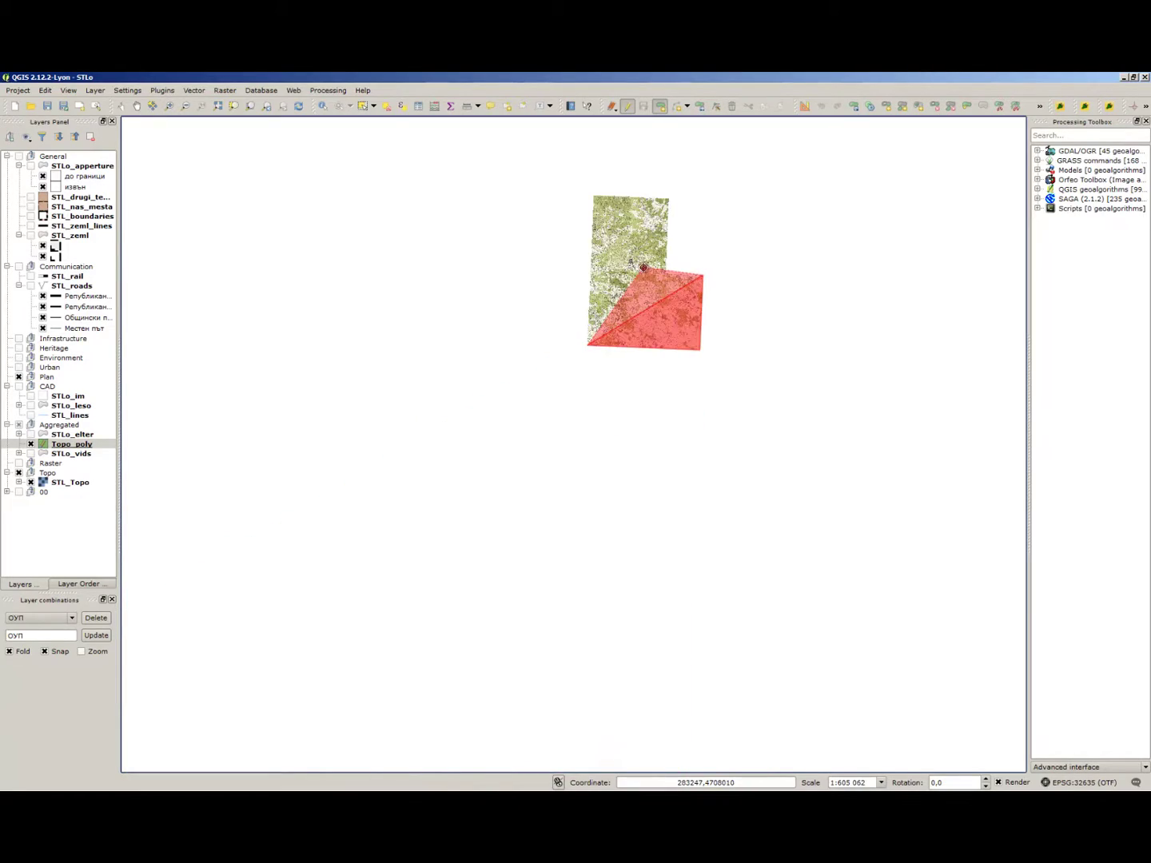
{"action": "scroll", "coordinate": [564, 262], "scroll_direction": "up", "scroll_amount": 5}
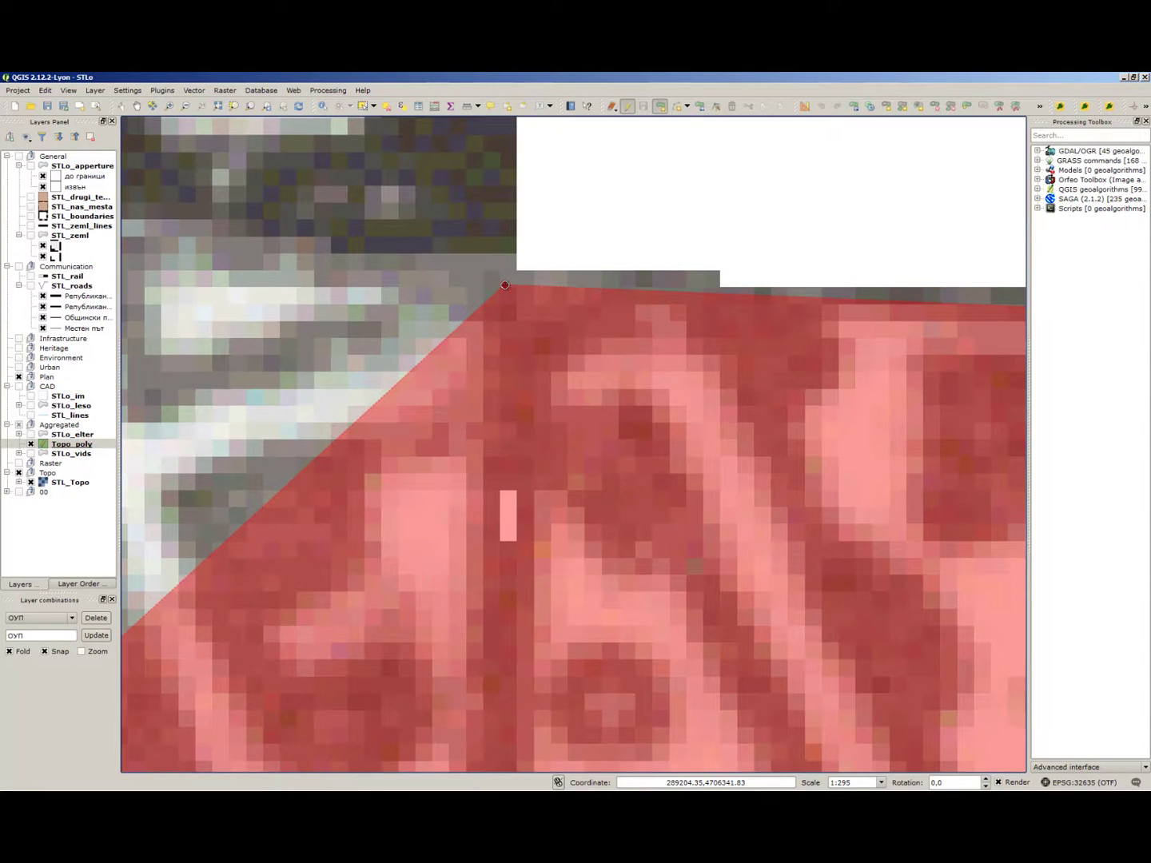
Step: Place the next boundary vertex exactly on the northeast corner of the map's northern part
{"action": "scroll", "coordinate": [504, 284], "scroll_direction": "down", "scroll_amount": 10}
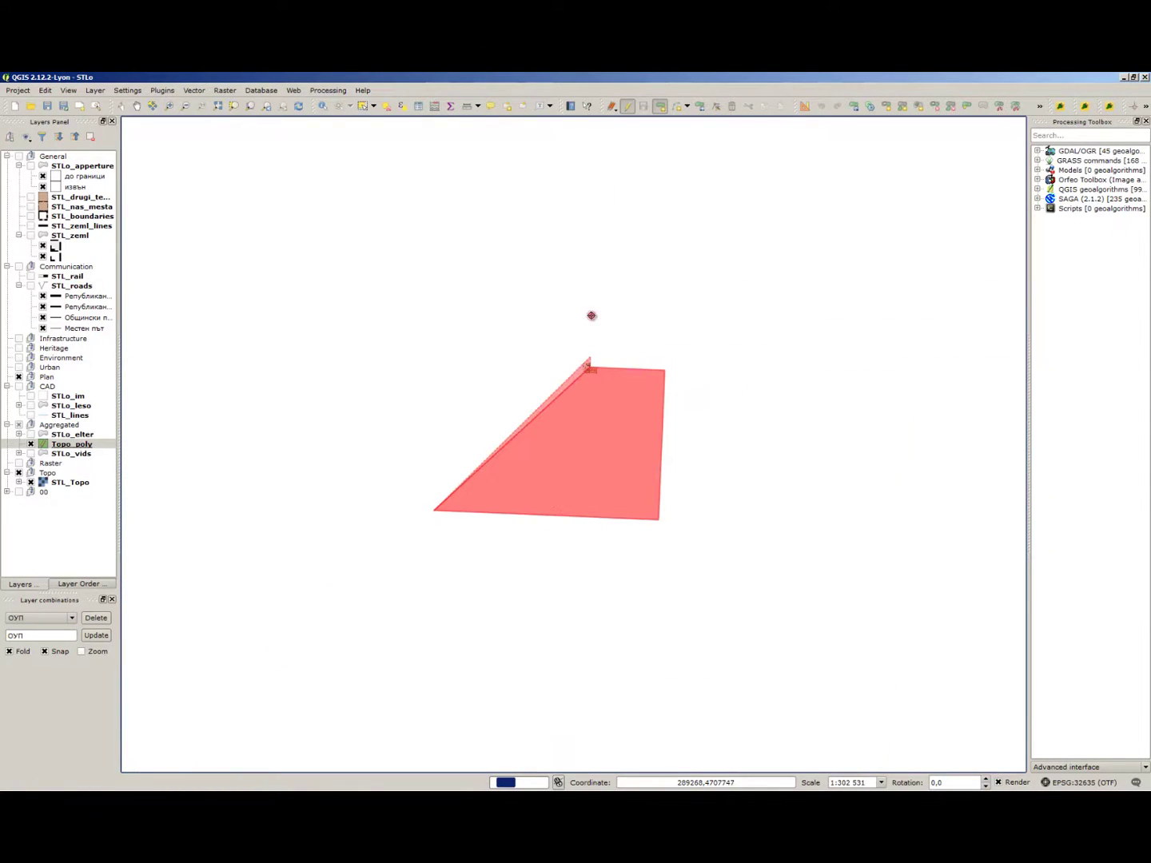
{"action": "scroll", "coordinate": [598, 211], "scroll_direction": "up", "scroll_amount": 2}
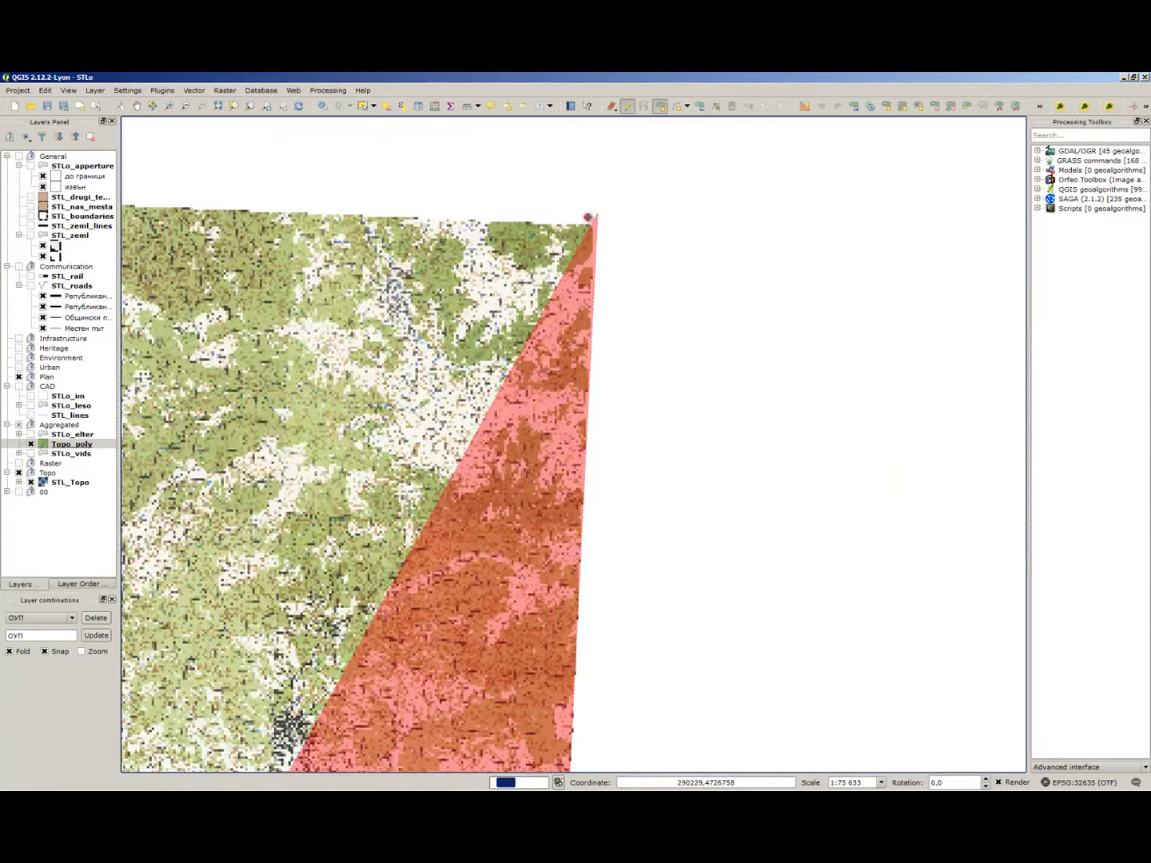
{"action": "scroll", "coordinate": [588, 219], "scroll_direction": "up", "scroll_amount": 2}
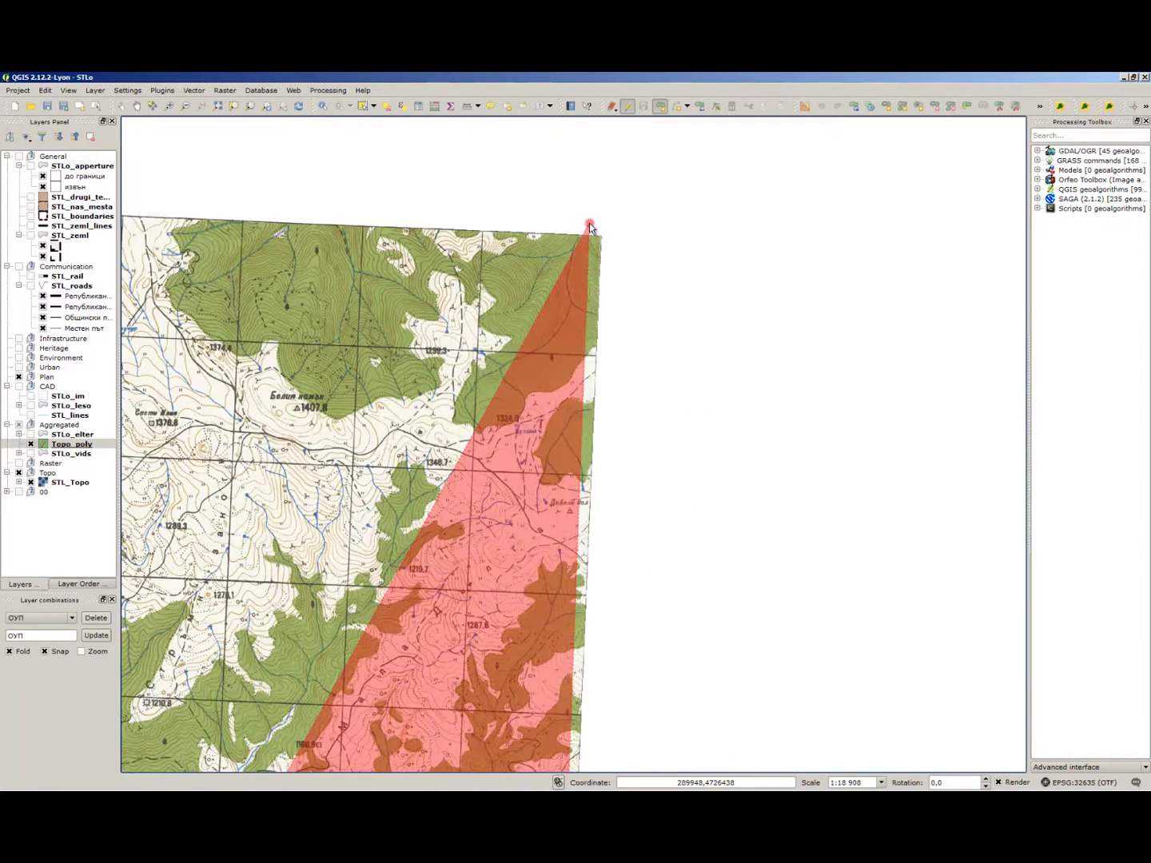
{"action": "scroll", "coordinate": [593, 228], "scroll_direction": "up", "scroll_amount": 3}
{"action": "scroll", "coordinate": [637, 255], "scroll_direction": "up", "scroll_amount": 3}
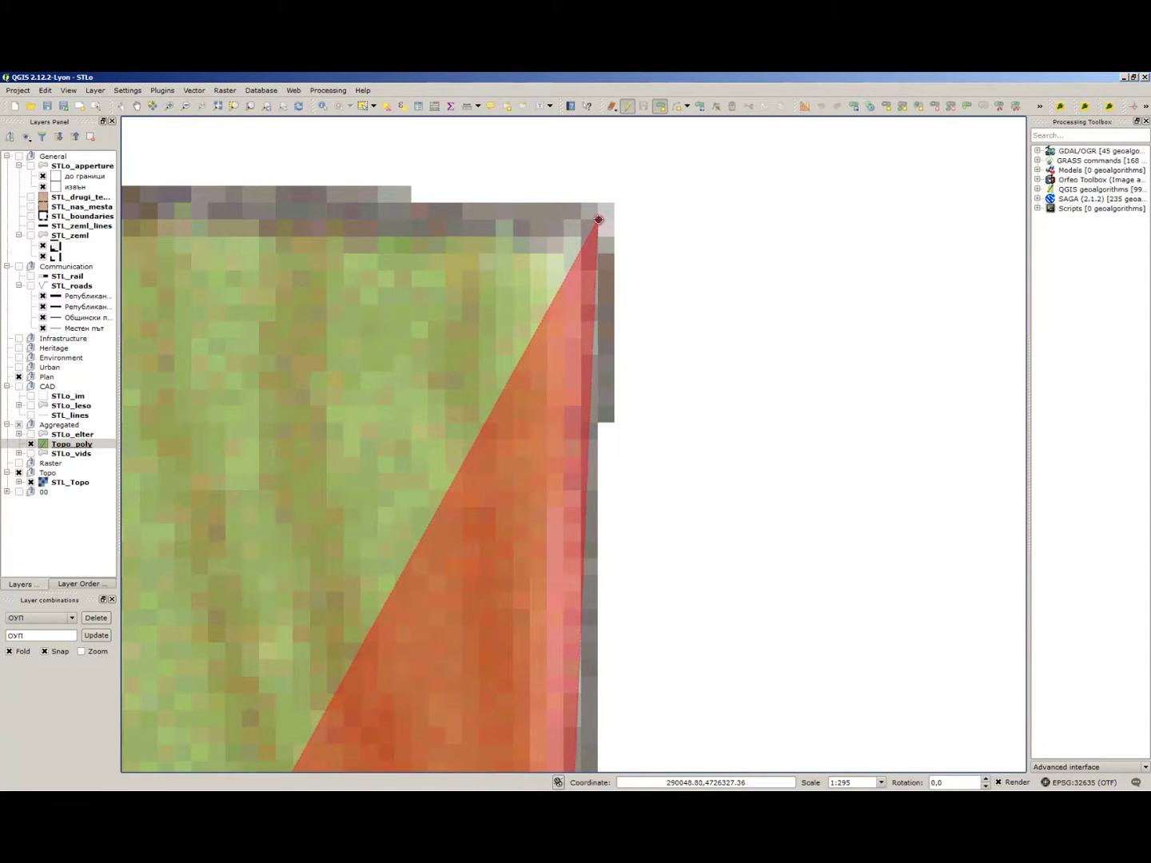
Step: Place the last boundary vertex on the map's northwest corner
{"action": "scroll", "coordinate": [599, 220], "scroll_direction": "down", "scroll_amount": 9}
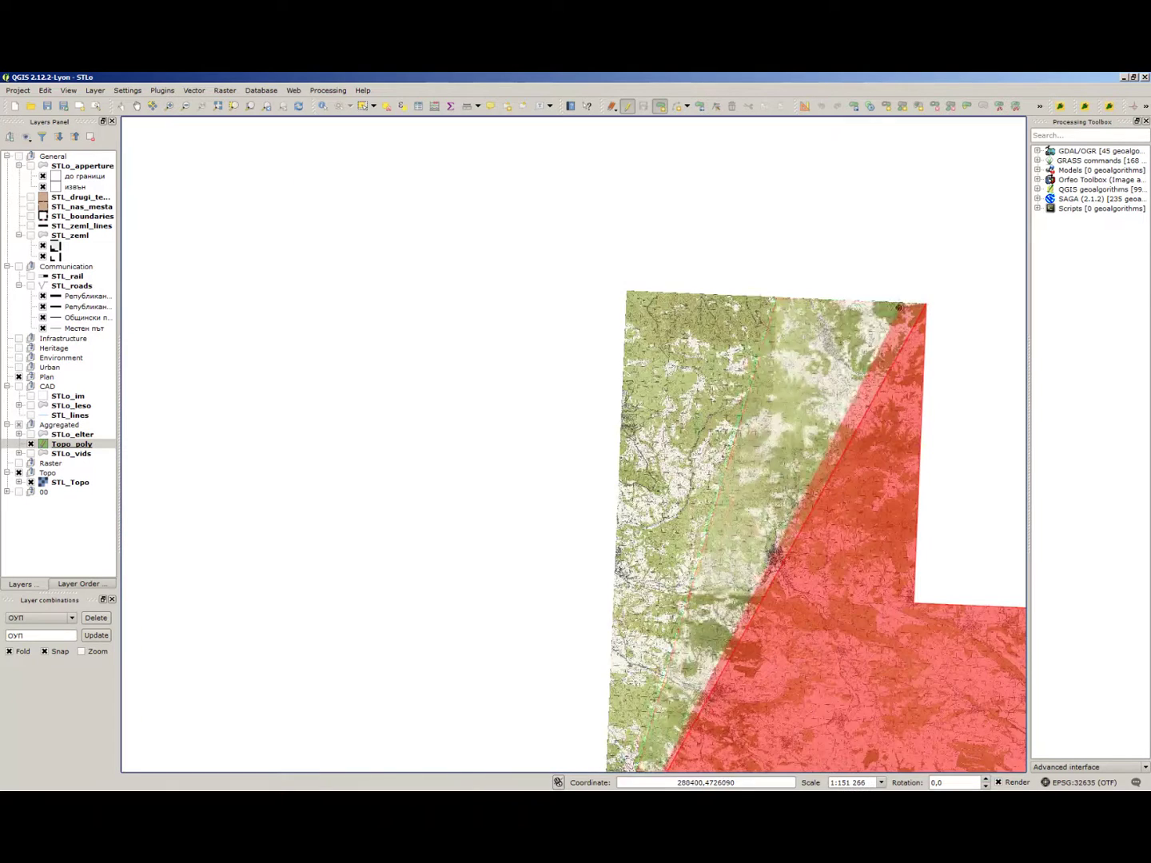
{"action": "scroll", "coordinate": [898, 306], "scroll_direction": "up", "scroll_amount": 10}
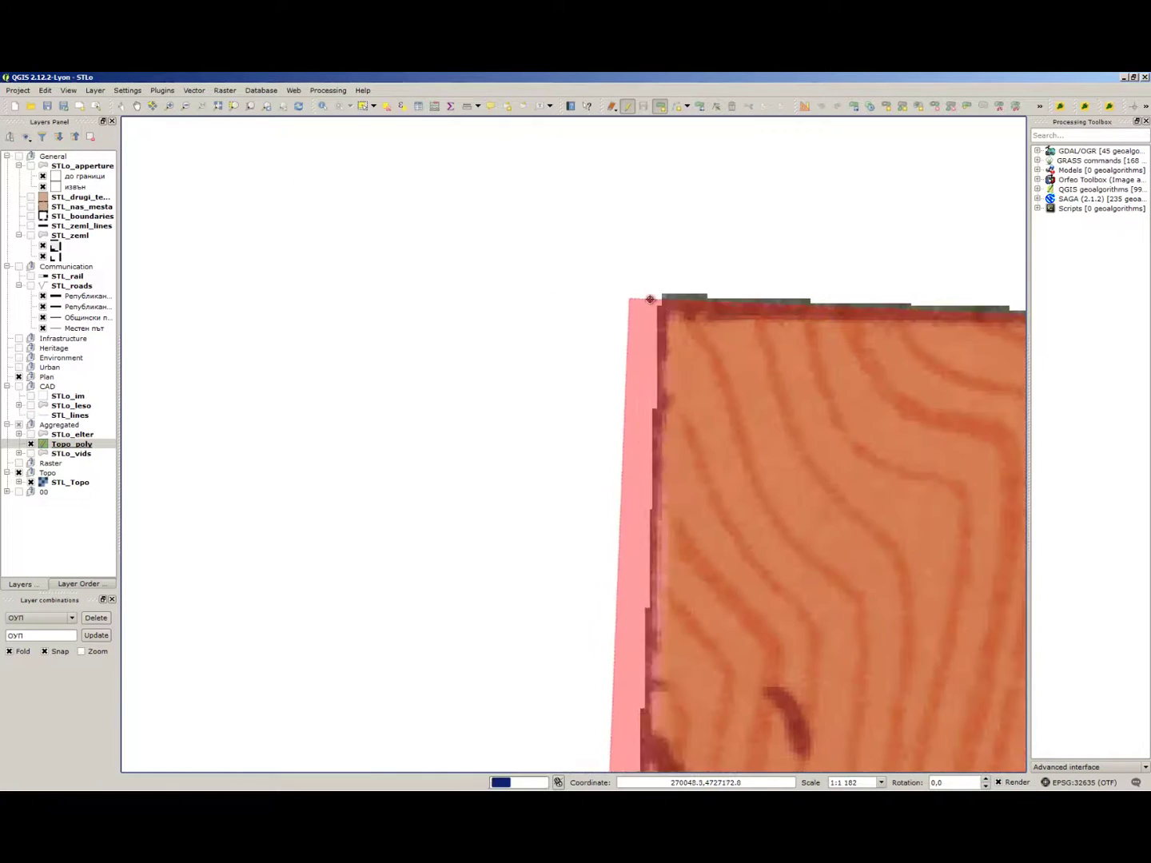
{"action": "scroll", "coordinate": [650, 298], "scroll_direction": "down", "scroll_amount": 2}
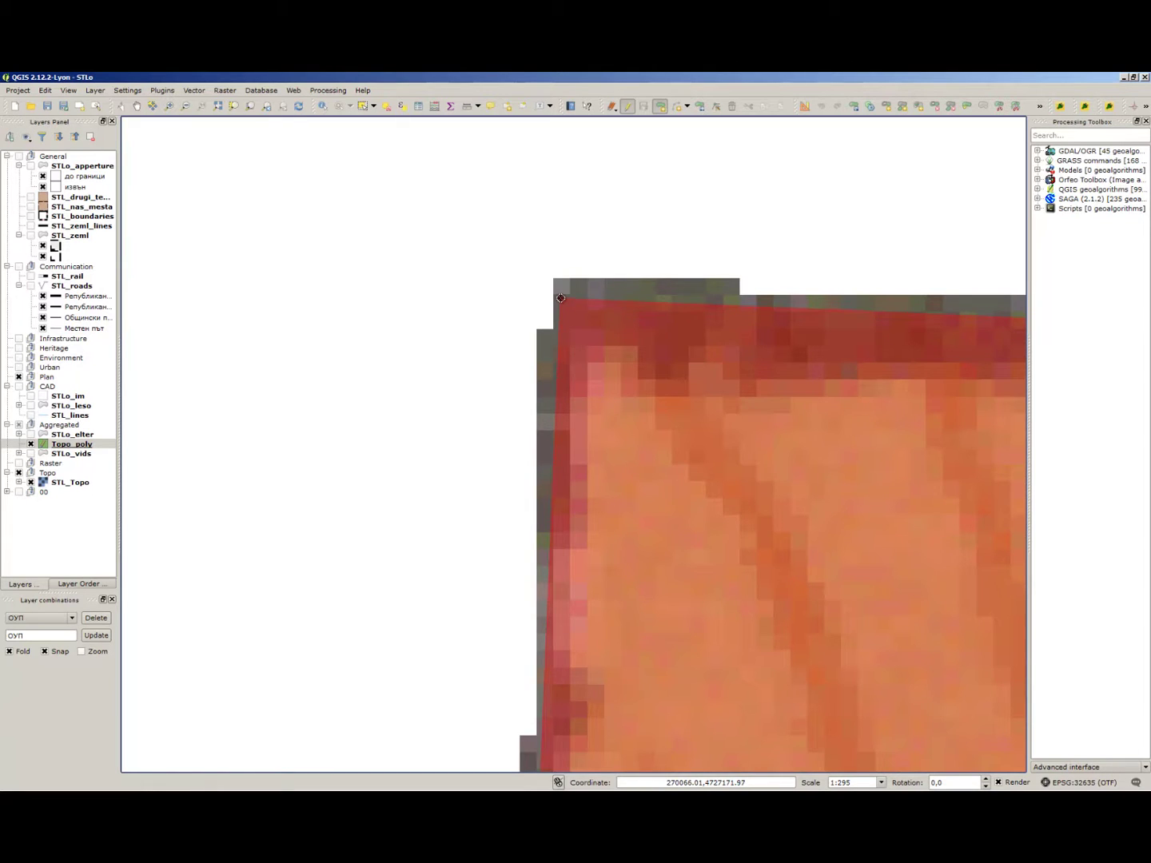
Step: Finish the boundary polygon and accept its feature attributes with the id left empty
{"action": "scroll", "coordinate": [624, 255], "scroll_direction": "down", "scroll_amount": 10}
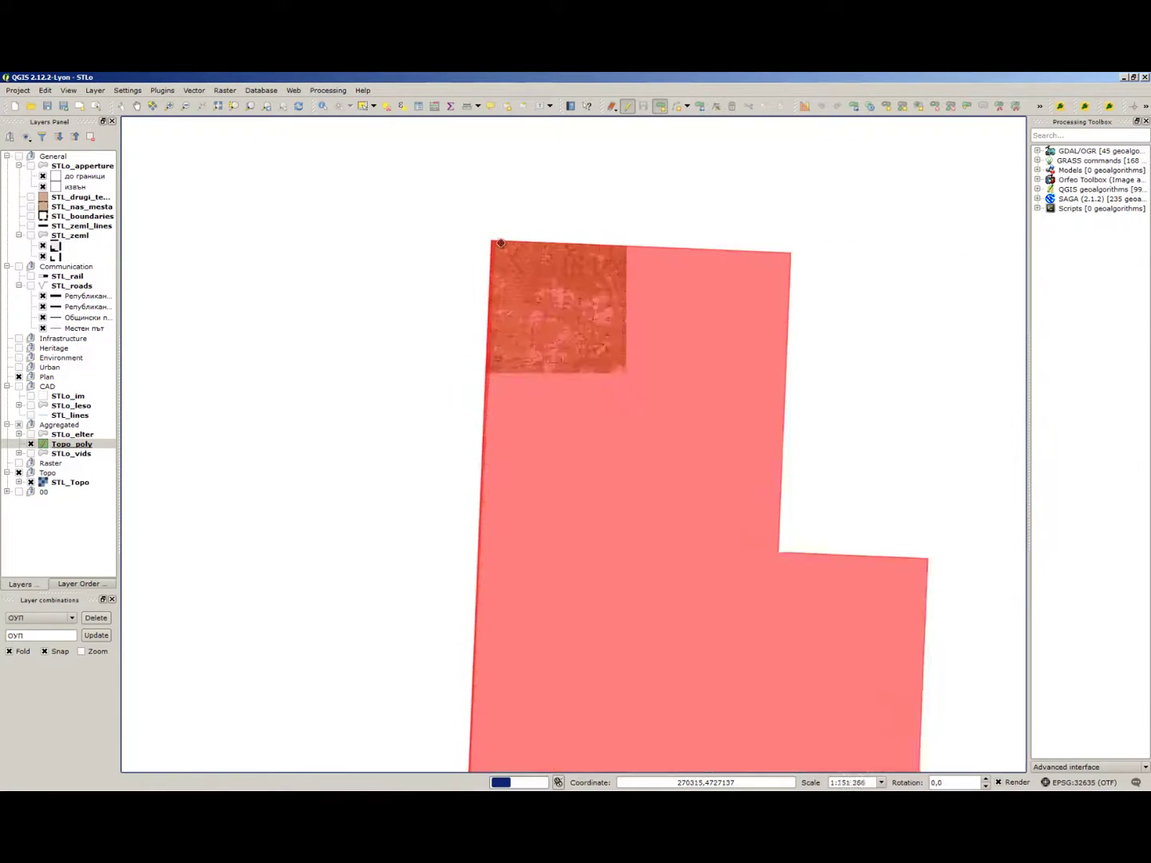
{"action": "scroll", "coordinate": [521, 337], "scroll_direction": "up", "scroll_amount": 5}
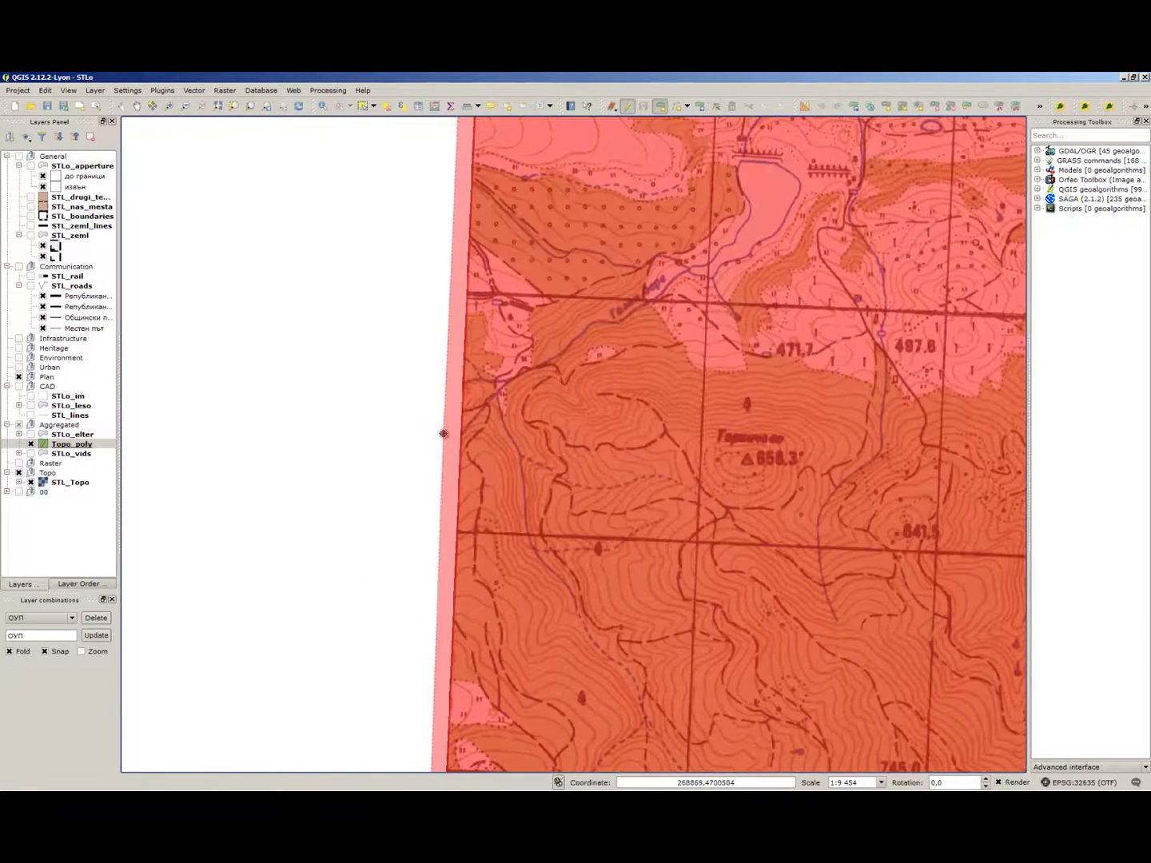
{"action": "right_click", "coordinate": [495, 436]}
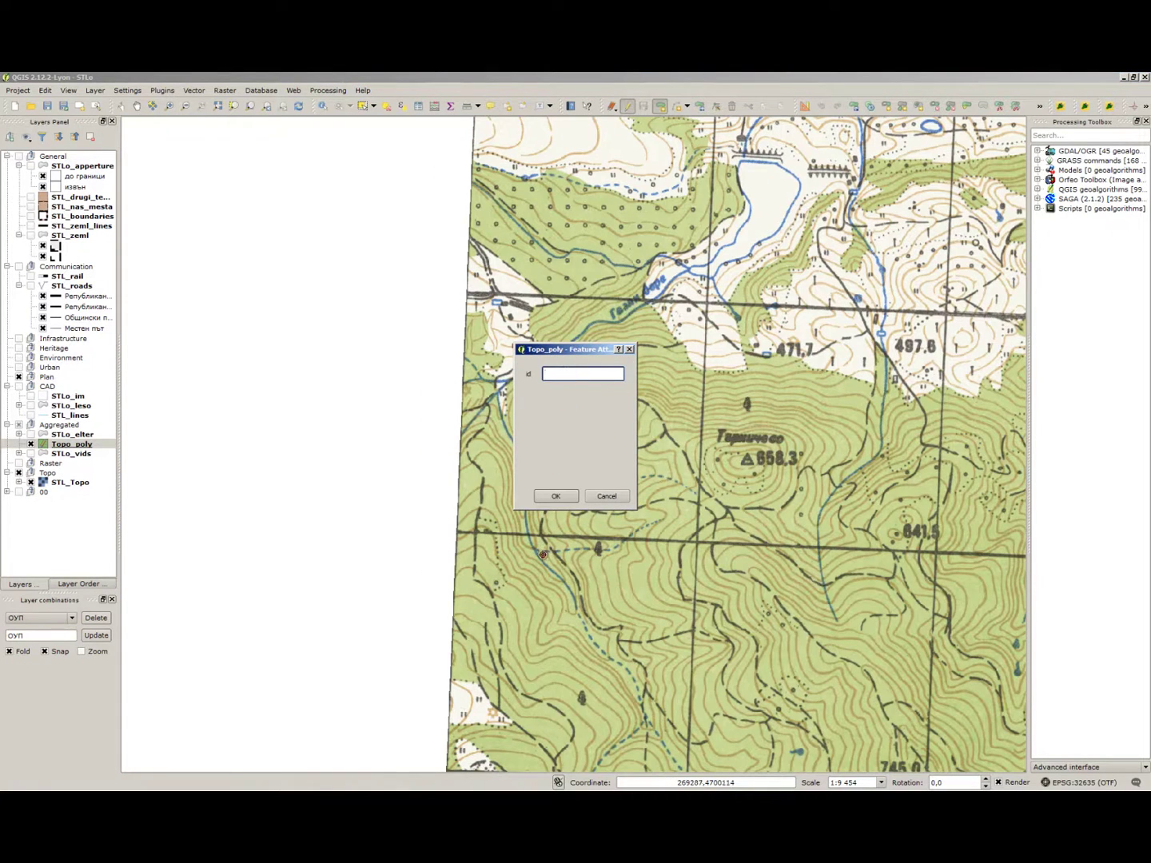
{"action": "left_click", "coordinate": [553, 496]}
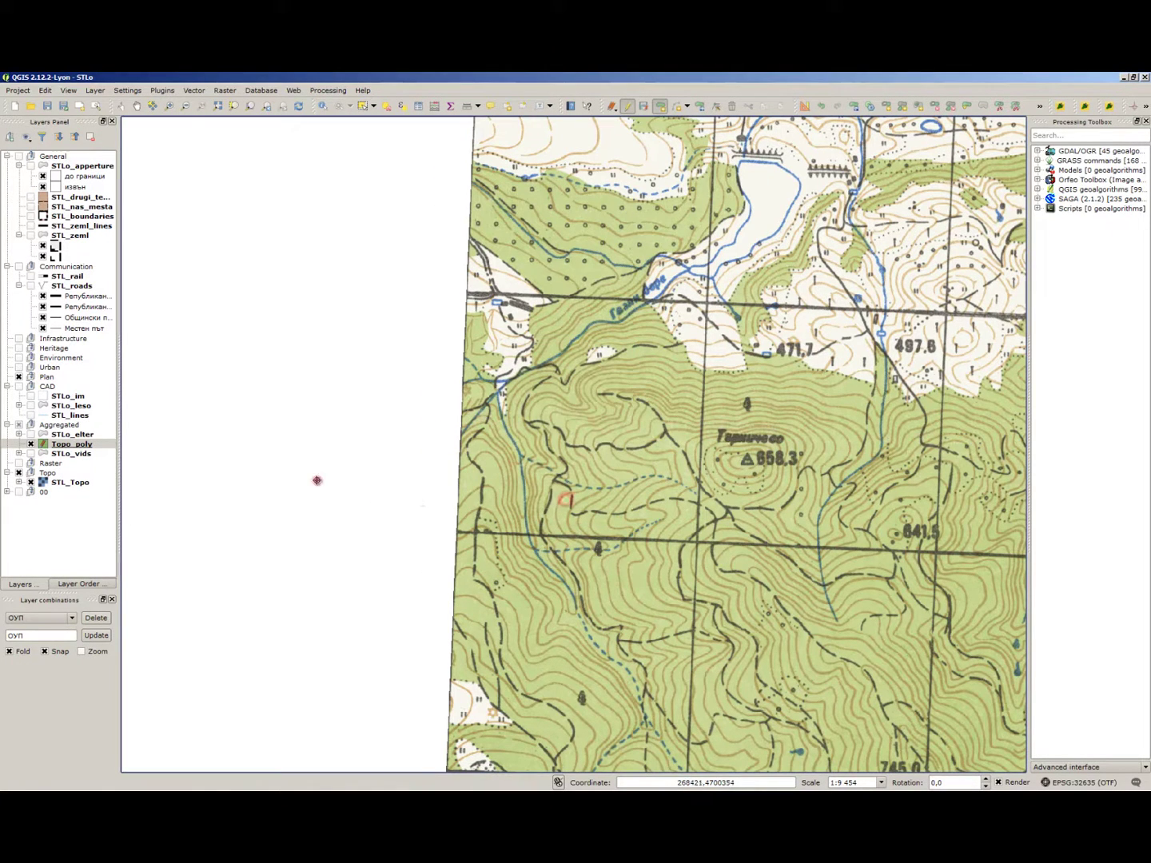
Step: Stop editing Topo_poly, saving its changes, and move the layer into the Topo group above STL_Topo
{"action": "left_click", "coordinate": [86, 442]}
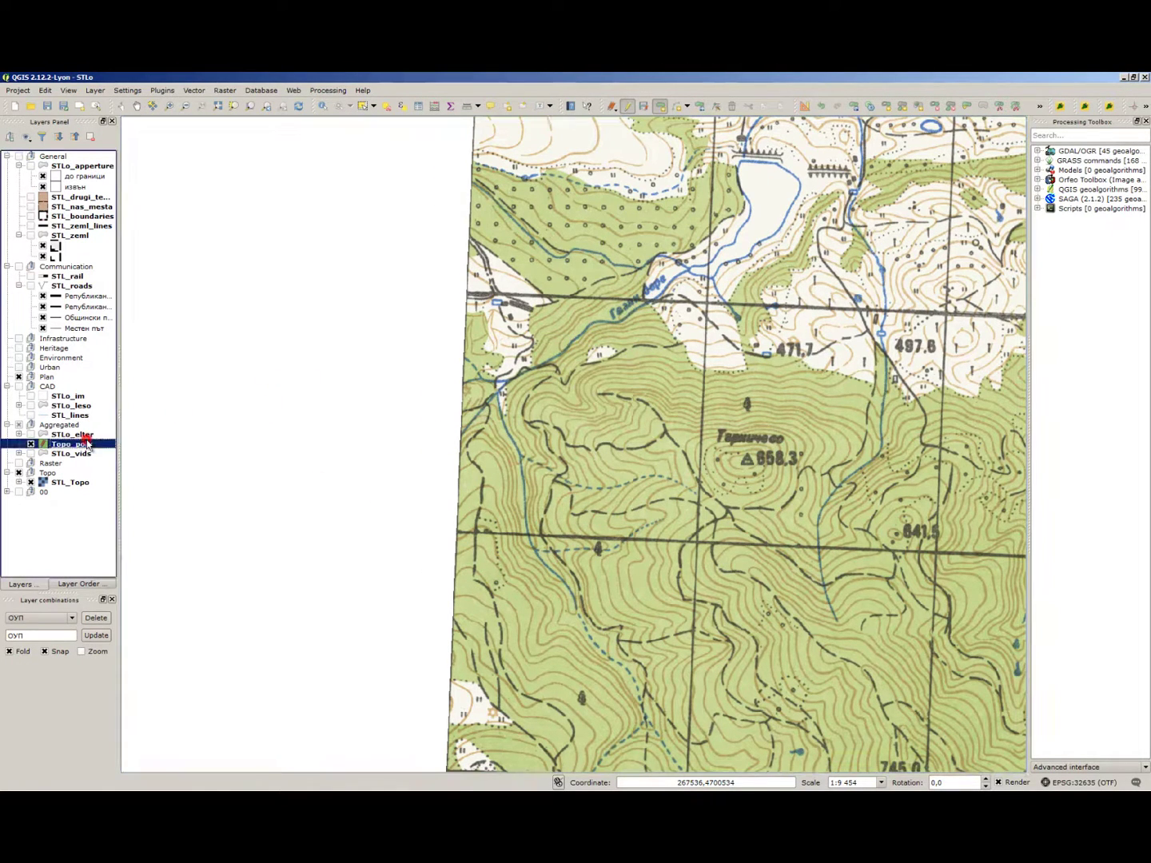
{"action": "left_click", "coordinate": [628, 107]}
{"action": "left_click", "coordinate": [525, 443]}
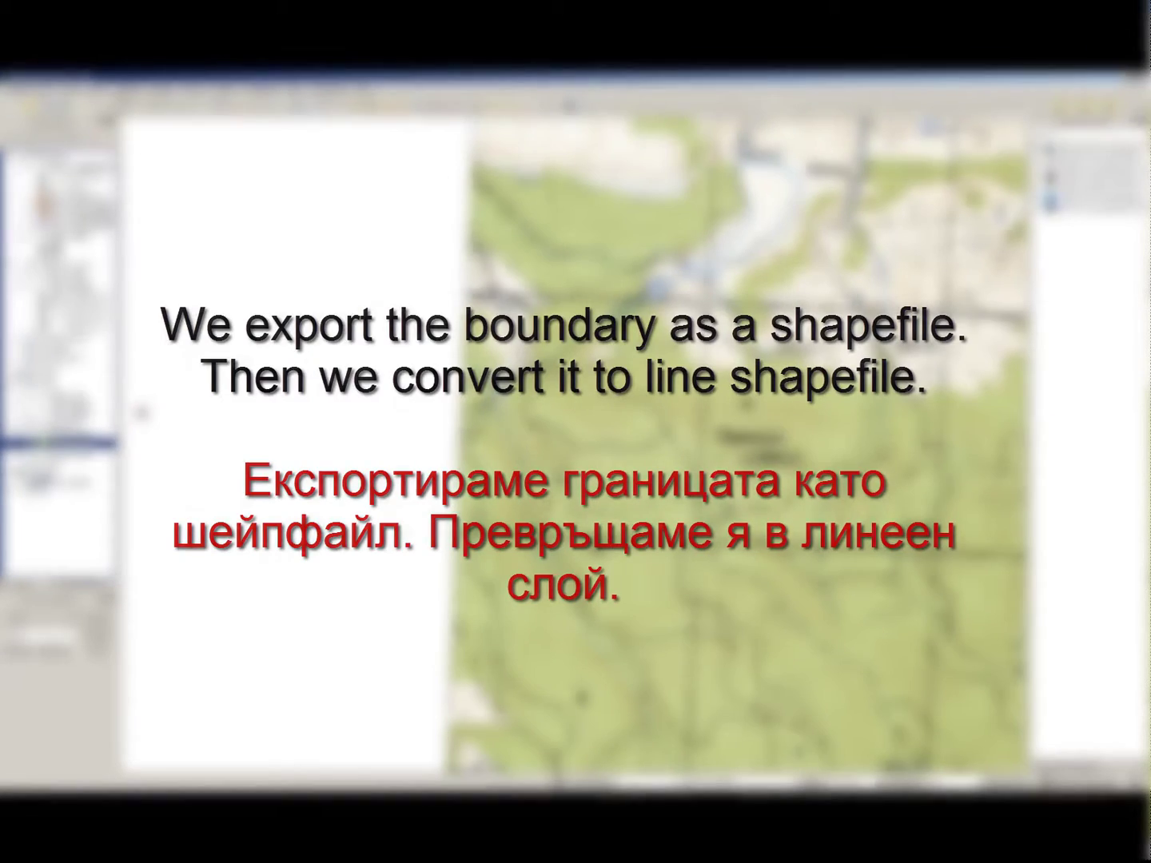
{"action": "left_click_drag", "start_coordinate": [90, 445], "coordinate": [70, 479]}
Step: Convert the Topo_poly polygons to lines, saving a shapefile named starting with Topo_poly_l in the 00 folder and adding it to the canvas
{"action": "left_click", "coordinate": [186, 91]}
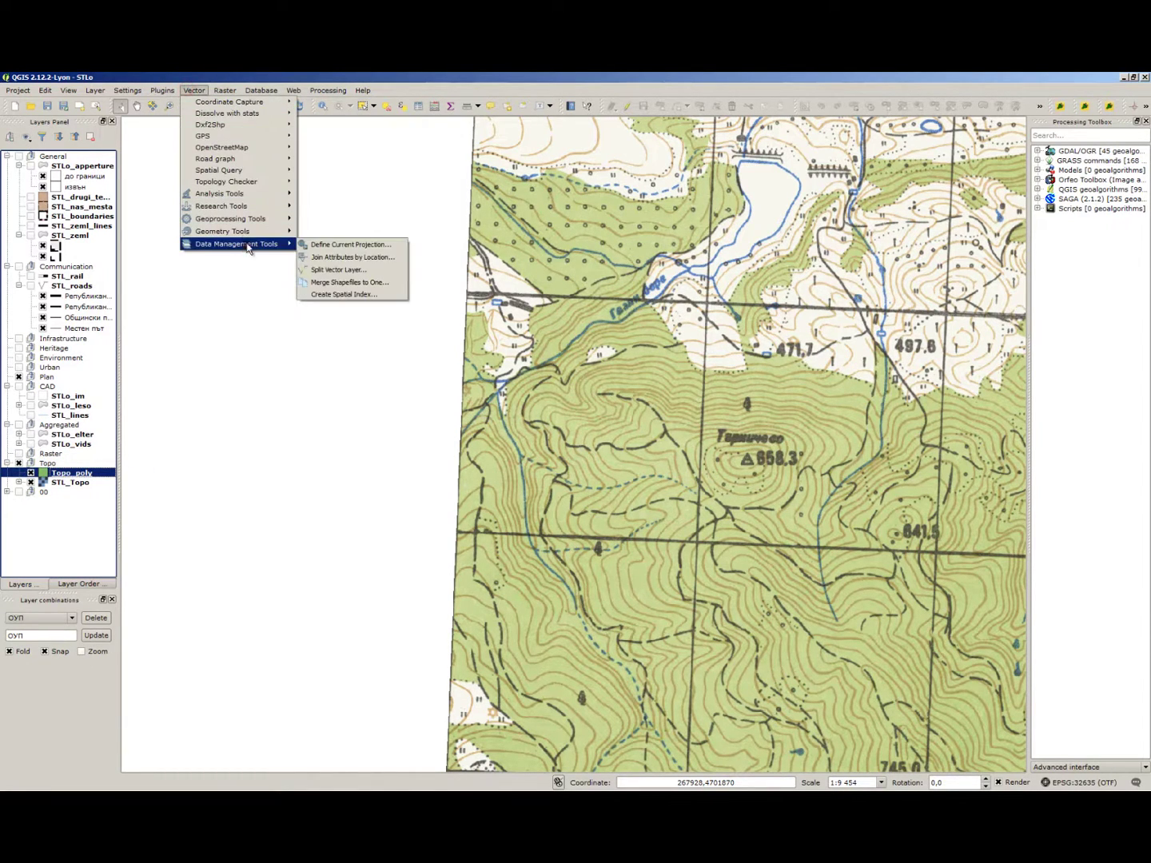
{"action": "mouse_move", "coordinate": [244, 232]}
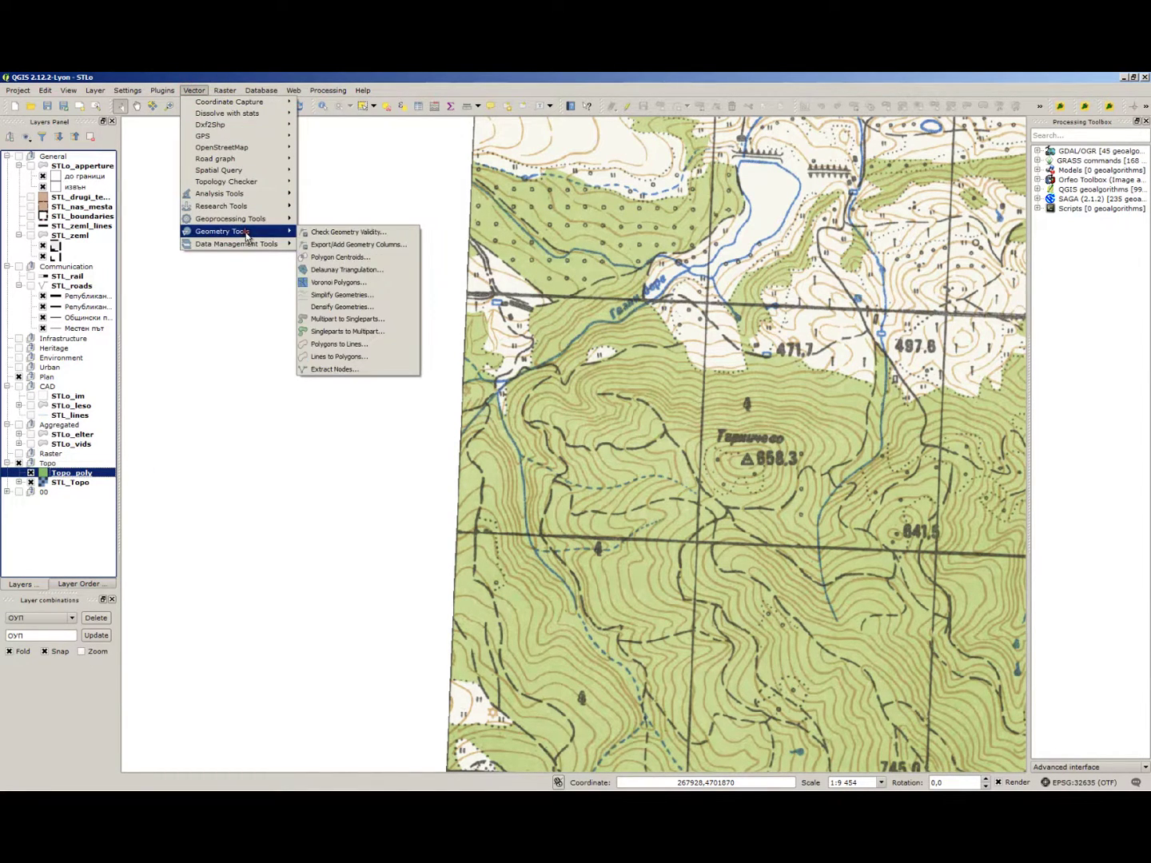
{"action": "left_click", "coordinate": [329, 348]}
{"action": "left_click", "coordinate": [571, 398]}
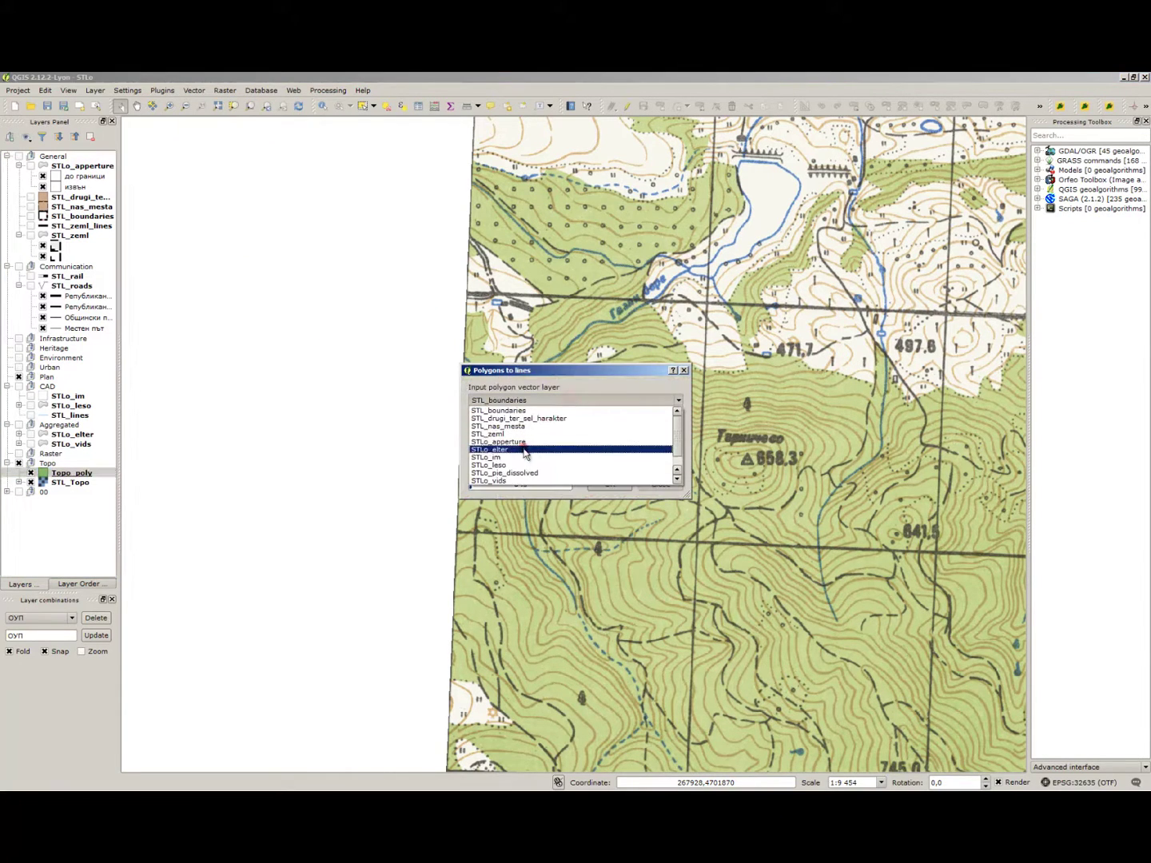
{"action": "left_click", "coordinate": [512, 480]}
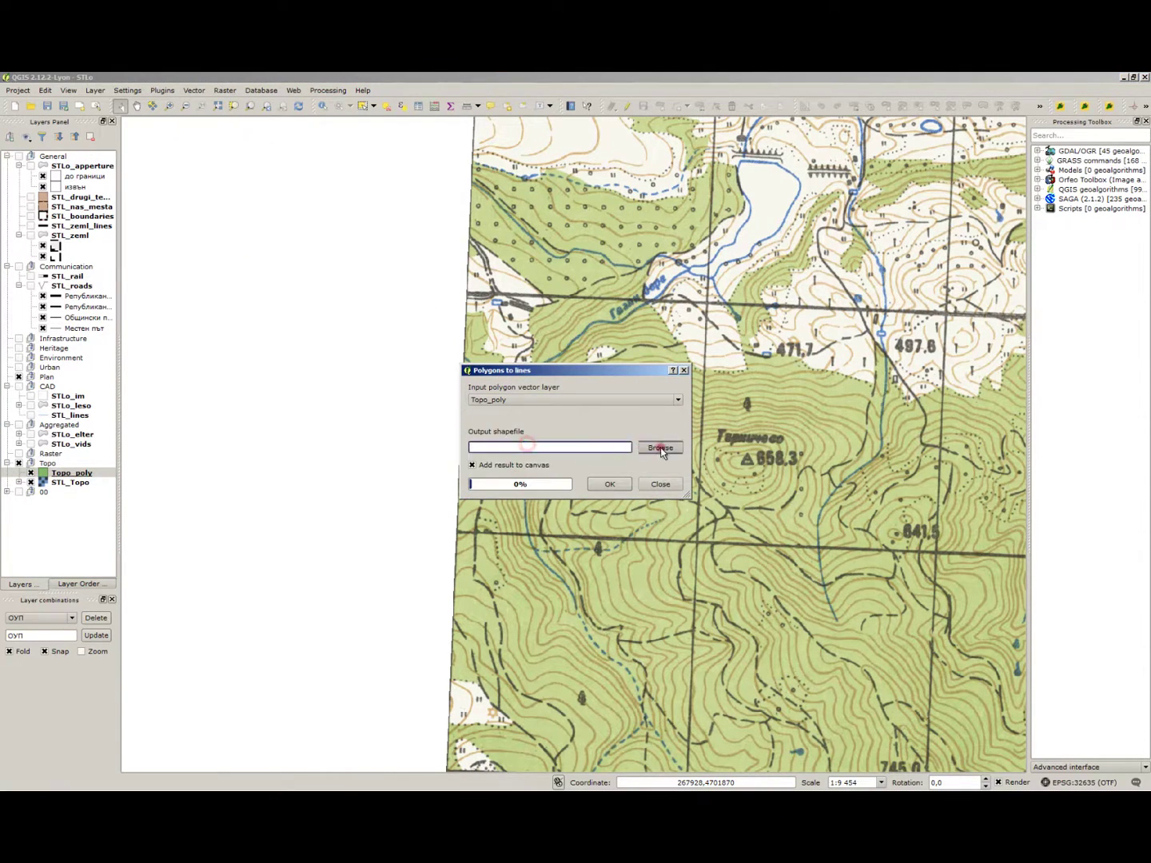
{"action": "left_click", "coordinate": [660, 443]}
{"action": "left_click", "coordinate": [493, 531]}
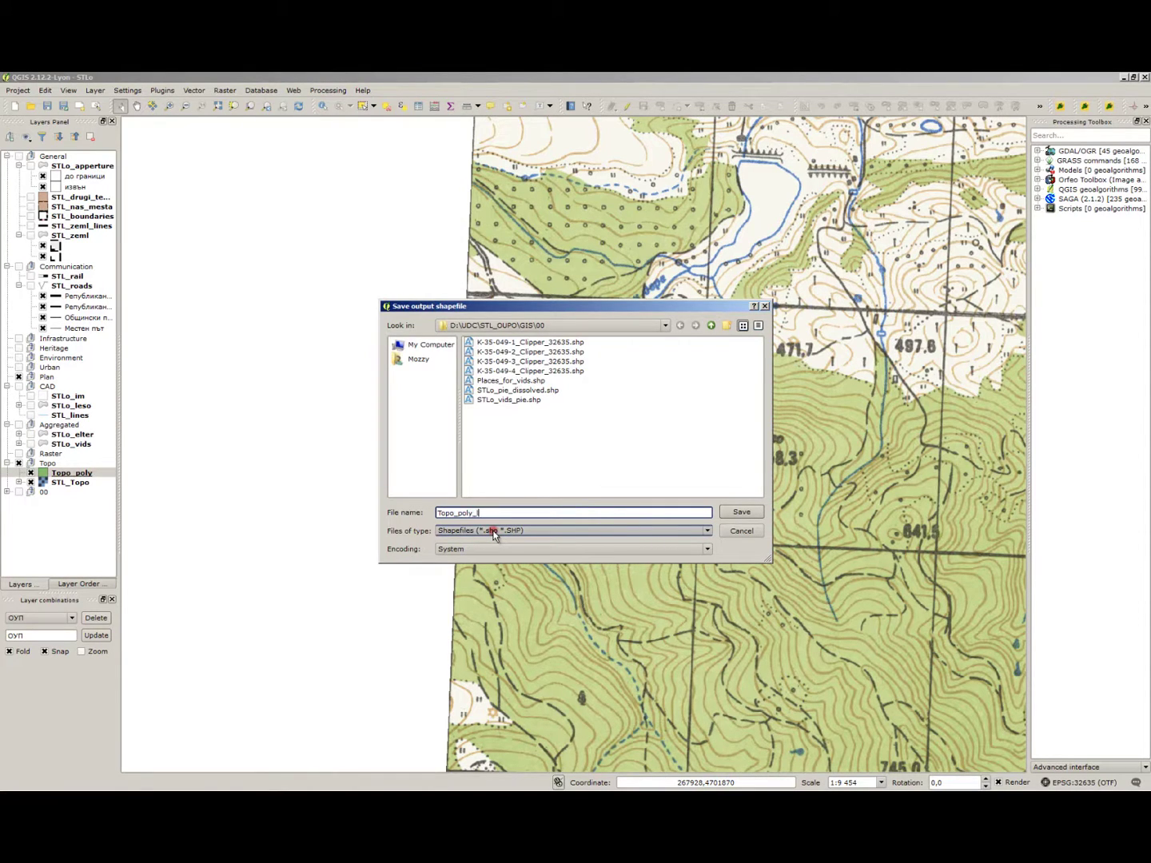
{"action": "key", "text": "Return"}
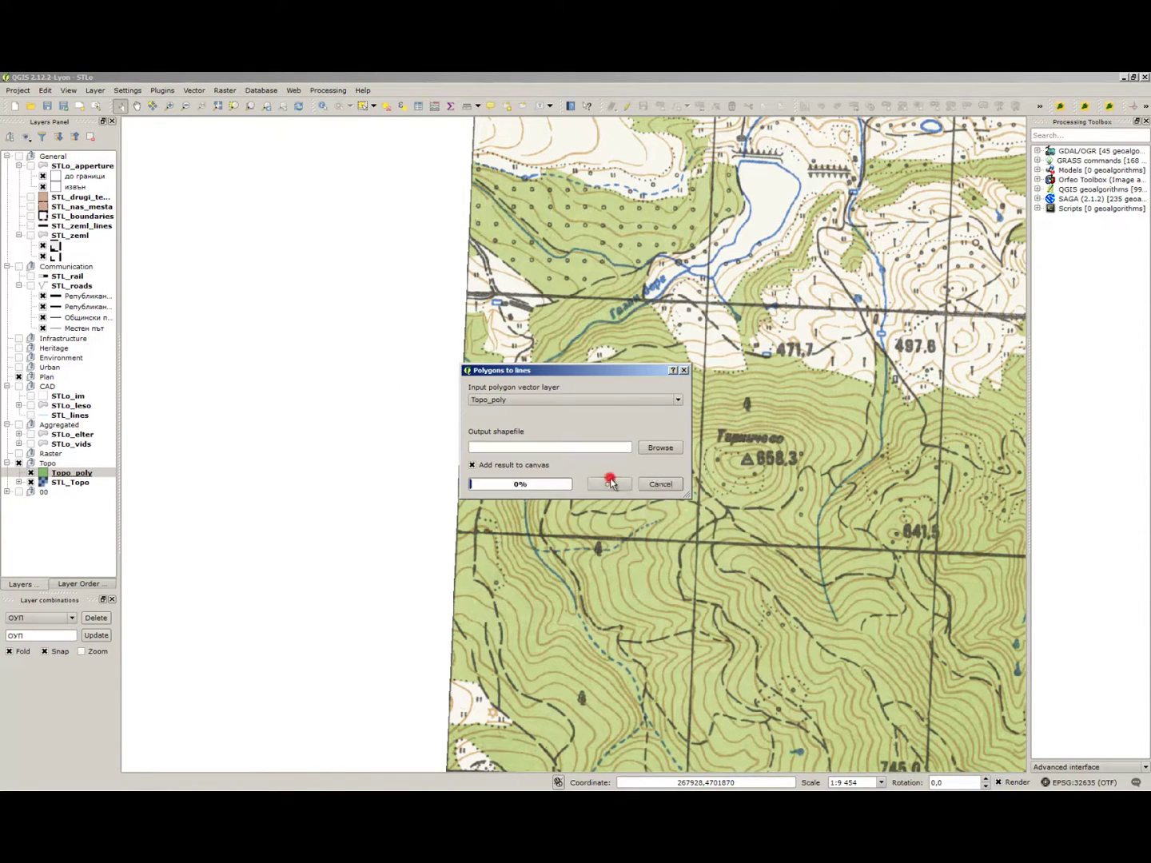
{"action": "left_click", "coordinate": [660, 484]}
Step: Export the converted boundary line layer as an AutoCAD DXF named Topo_extents in the Topo folder, without adding it to the map
{"action": "right_click", "coordinate": [89, 479]}
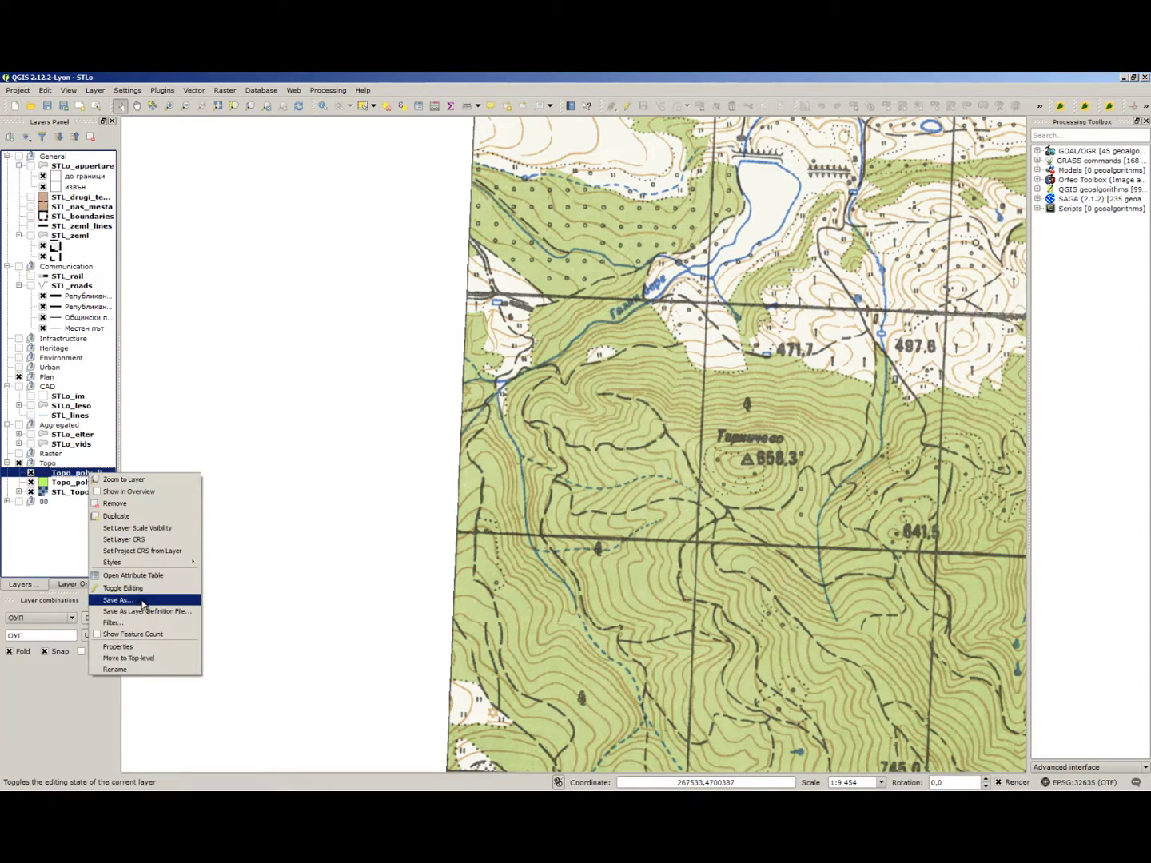
{"action": "left_click", "coordinate": [140, 600]}
{"action": "left_click", "coordinate": [478, 340]}
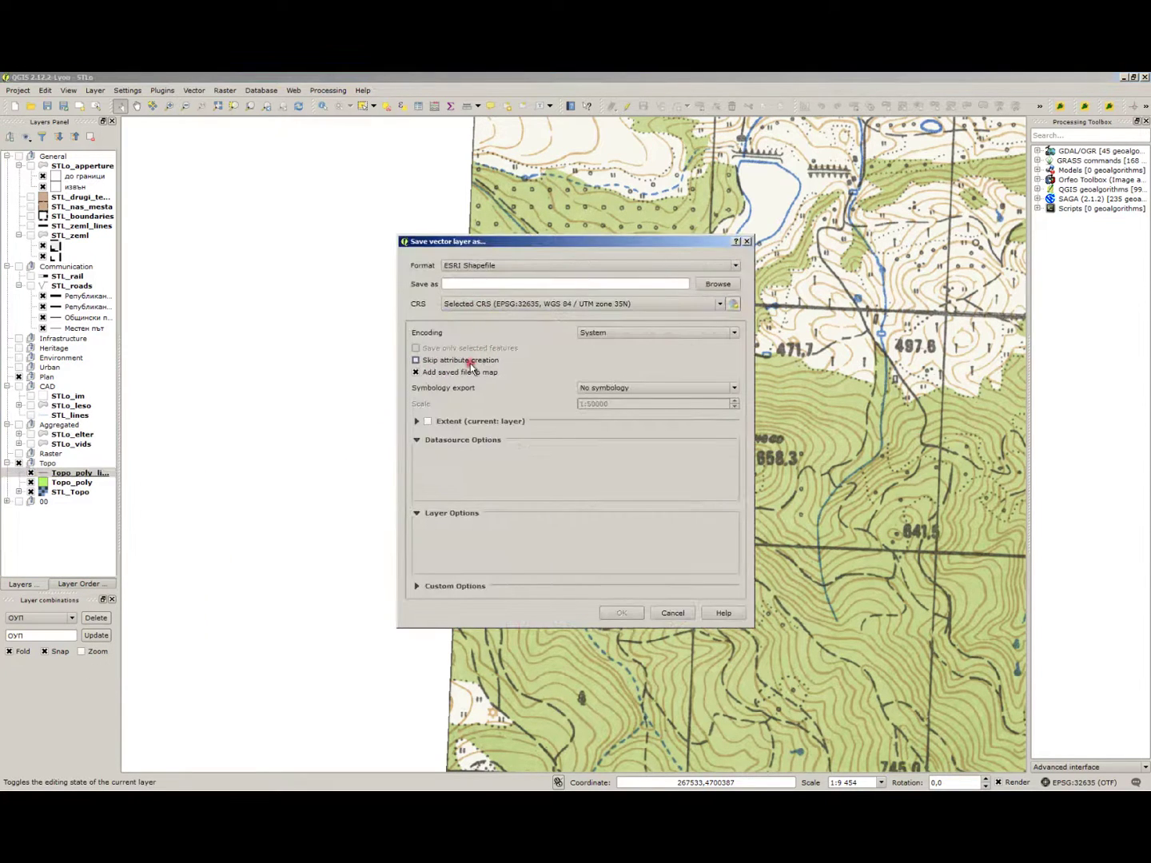
{"action": "left_click", "coordinate": [522, 264]}
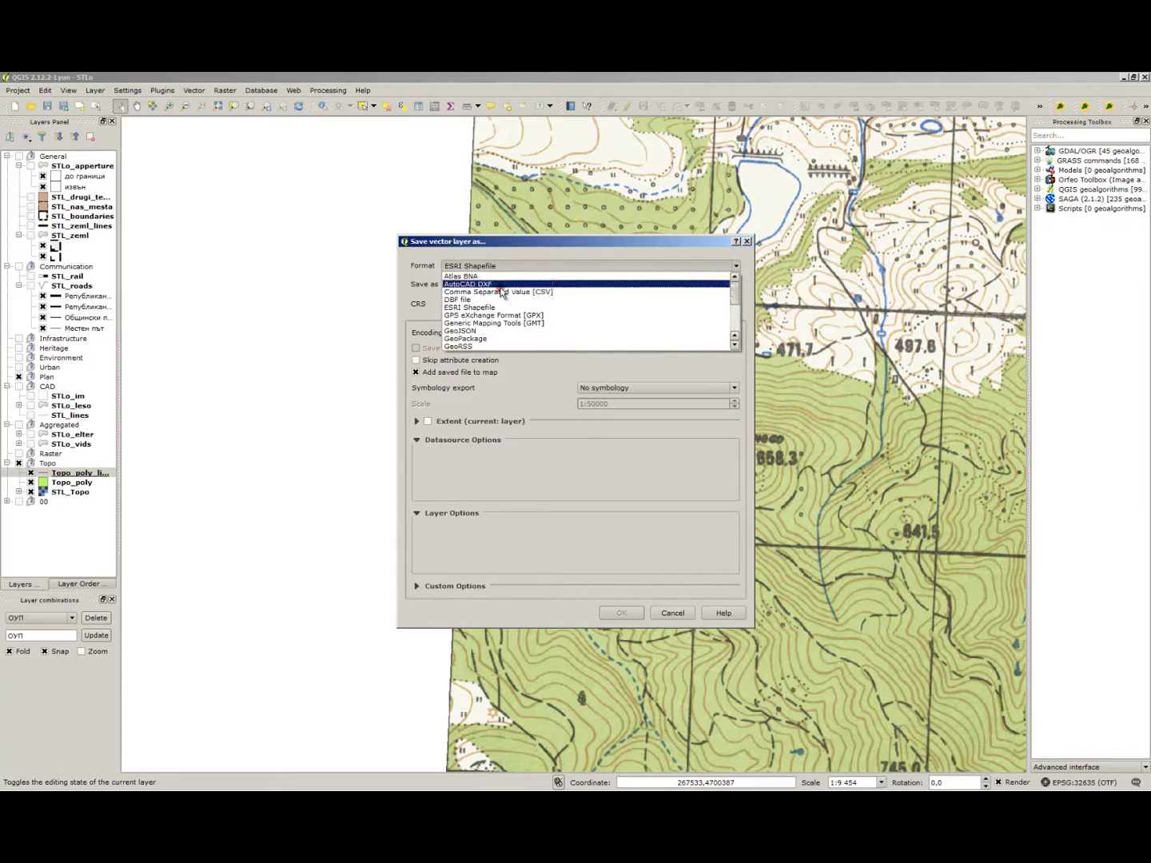
{"action": "left_click", "coordinate": [500, 289]}
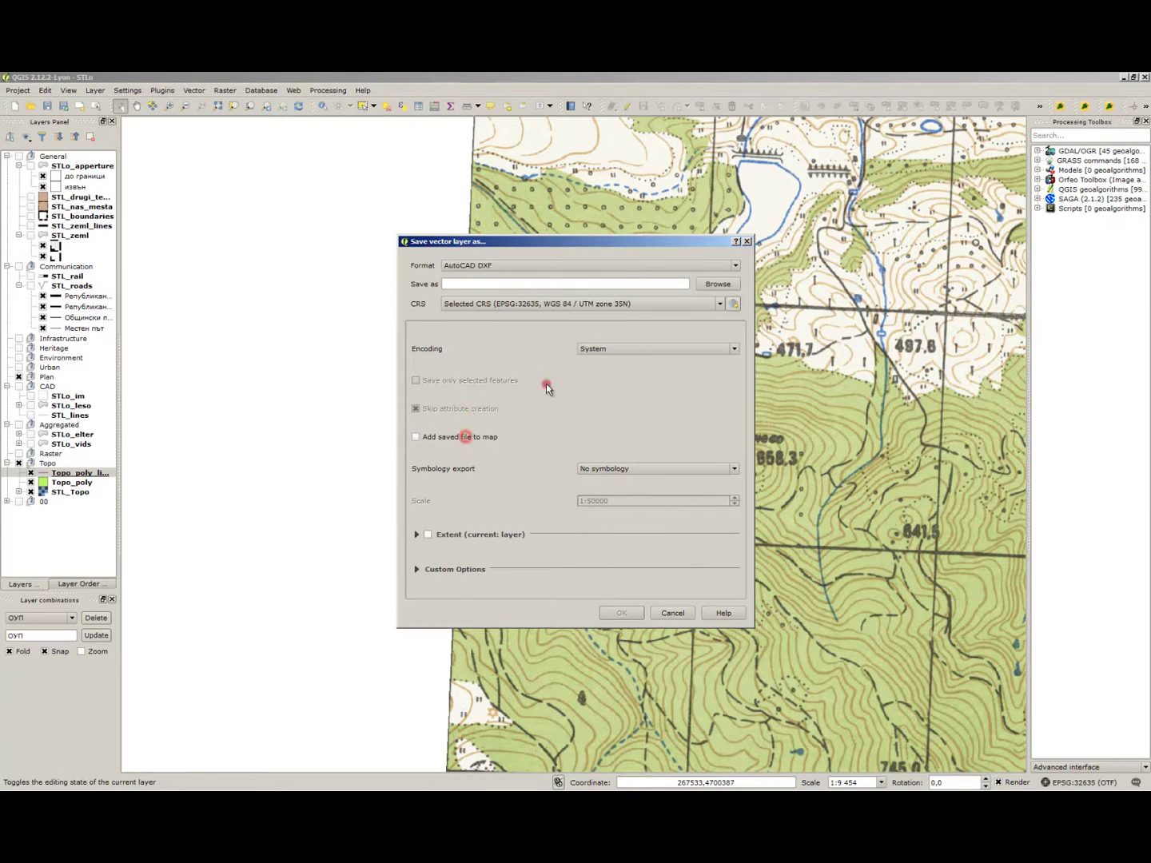
{"action": "left_click", "coordinate": [717, 284]}
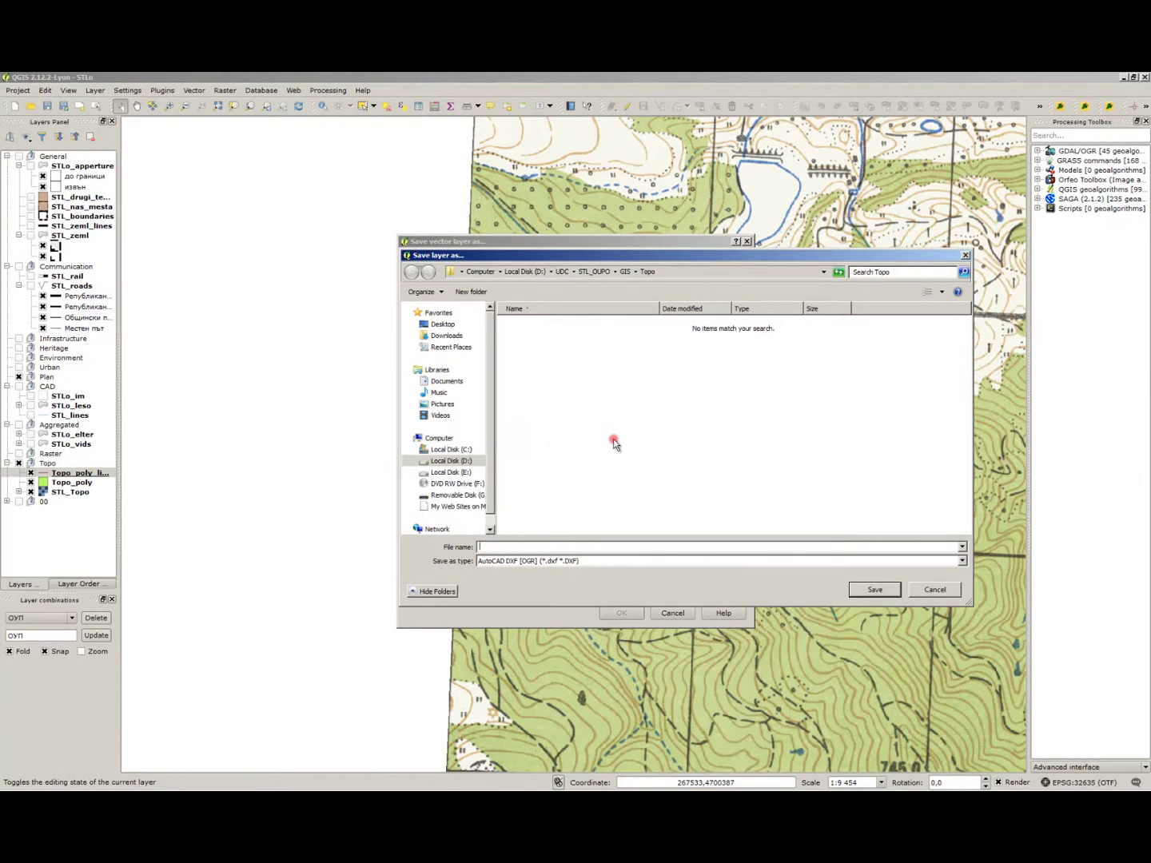
{"action": "type", "text": "Topo_"}
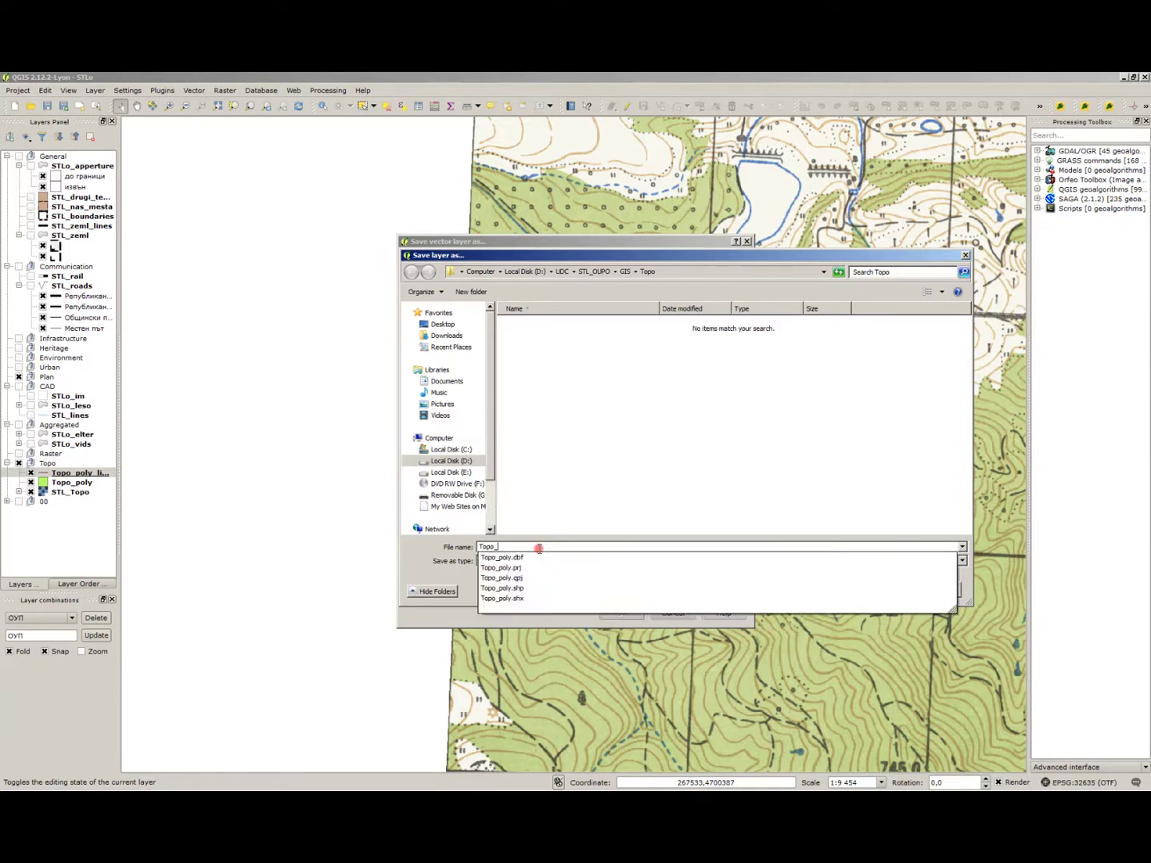
{"action": "type", "text": "extents"}
{"action": "key", "text": "Return"}
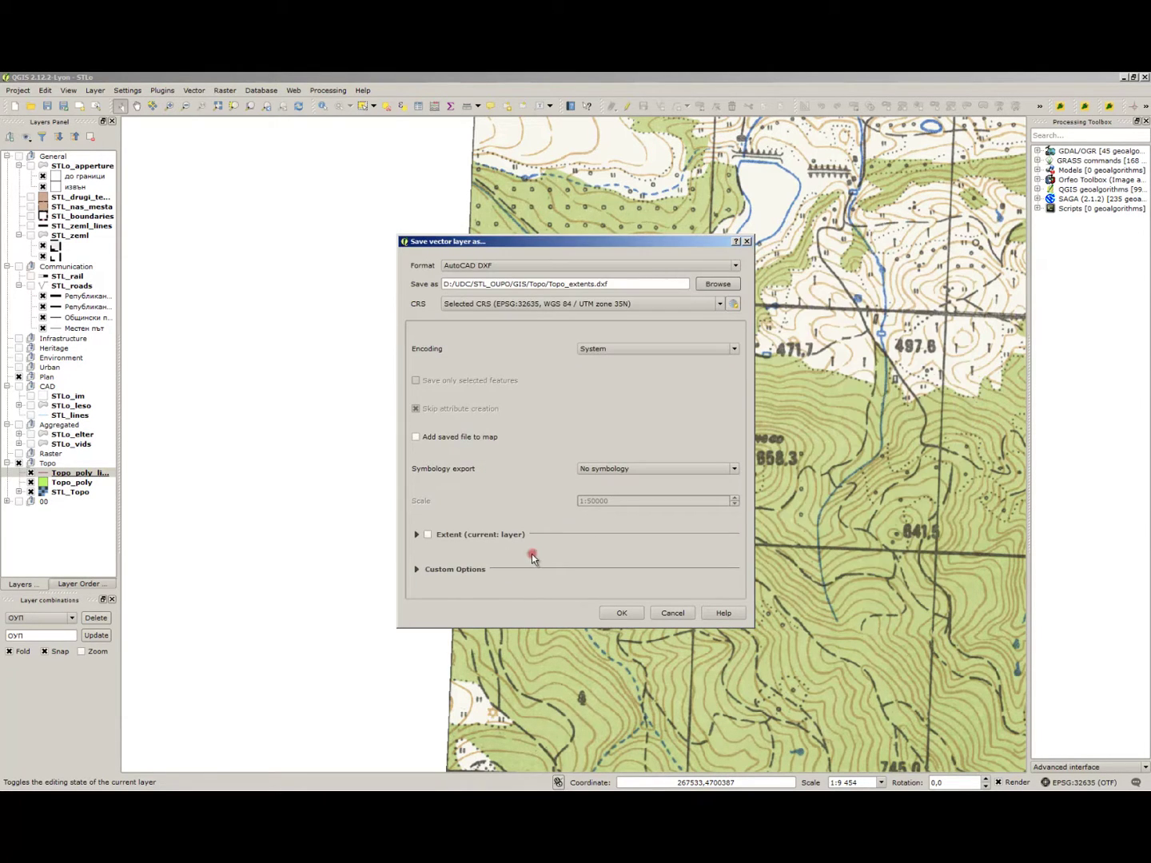
{"action": "left_click", "coordinate": [621, 613]}
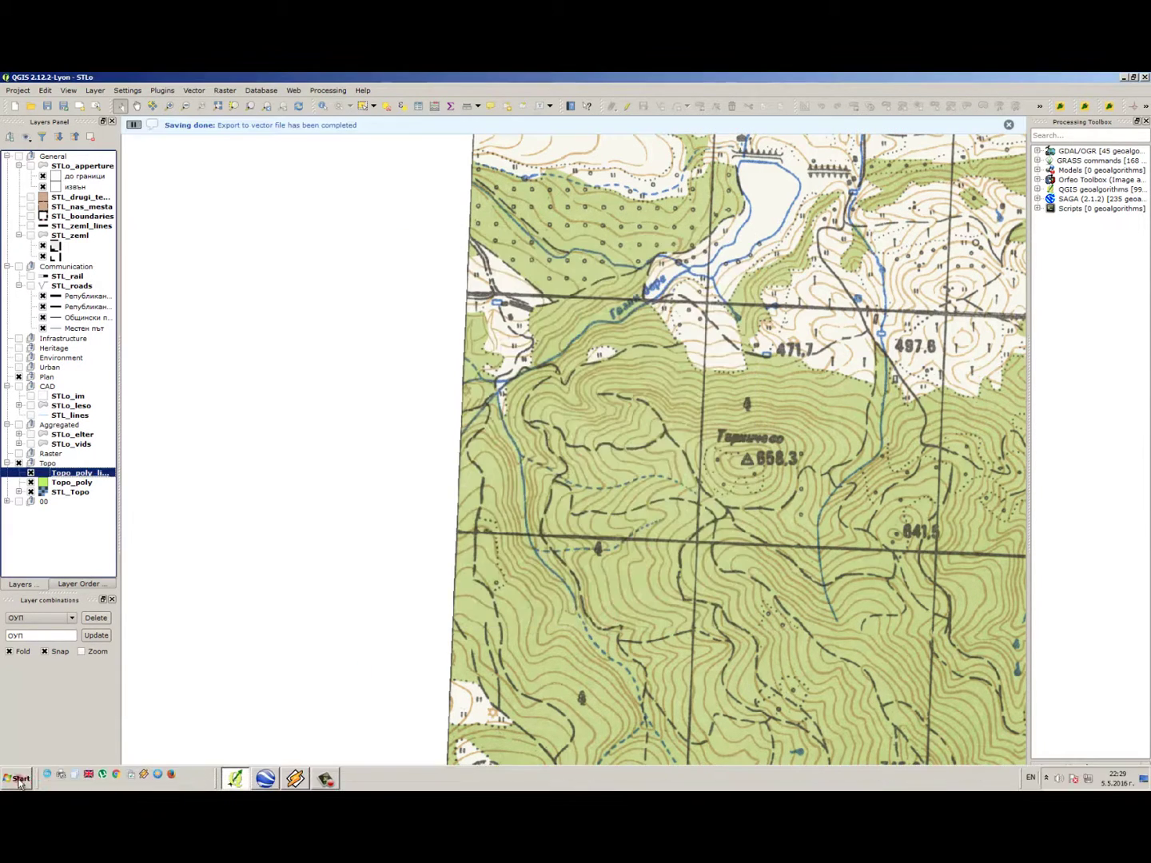
Step: Launch AutoCAD 2013, start a drawing from scratch with metric settings, and maximize the program window
{"action": "left_click", "coordinate": [17, 779]}
{"action": "left_click", "coordinate": [60, 444]}
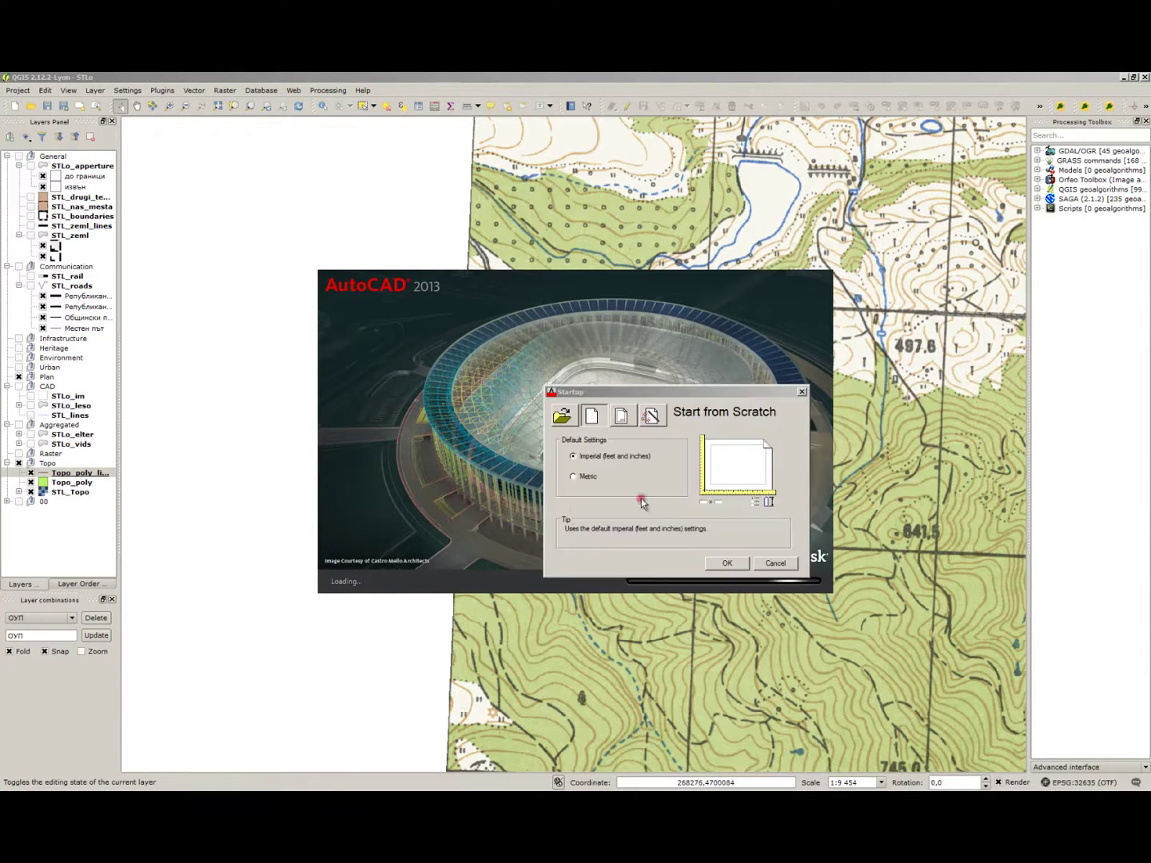
{"action": "left_click", "coordinate": [590, 477]}
{"action": "left_click", "coordinate": [723, 562]}
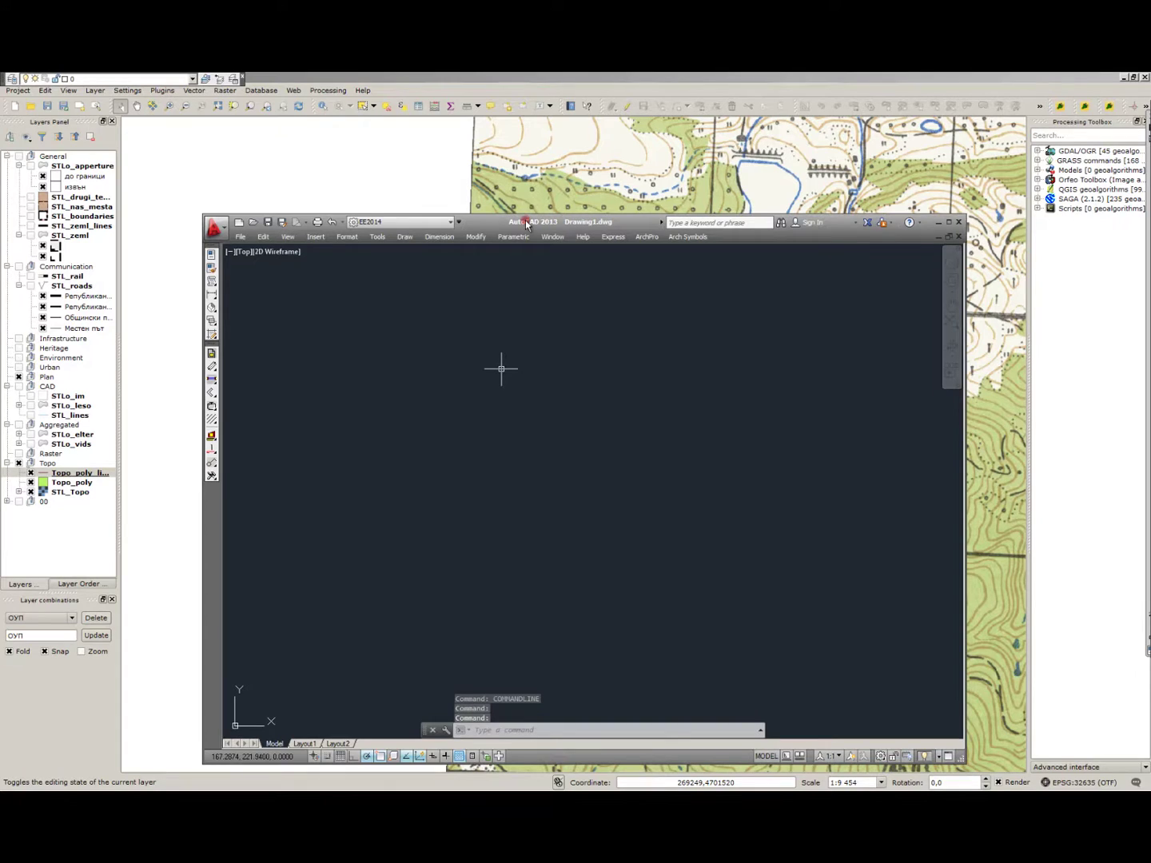
{"action": "double_click", "coordinate": [525, 220]}
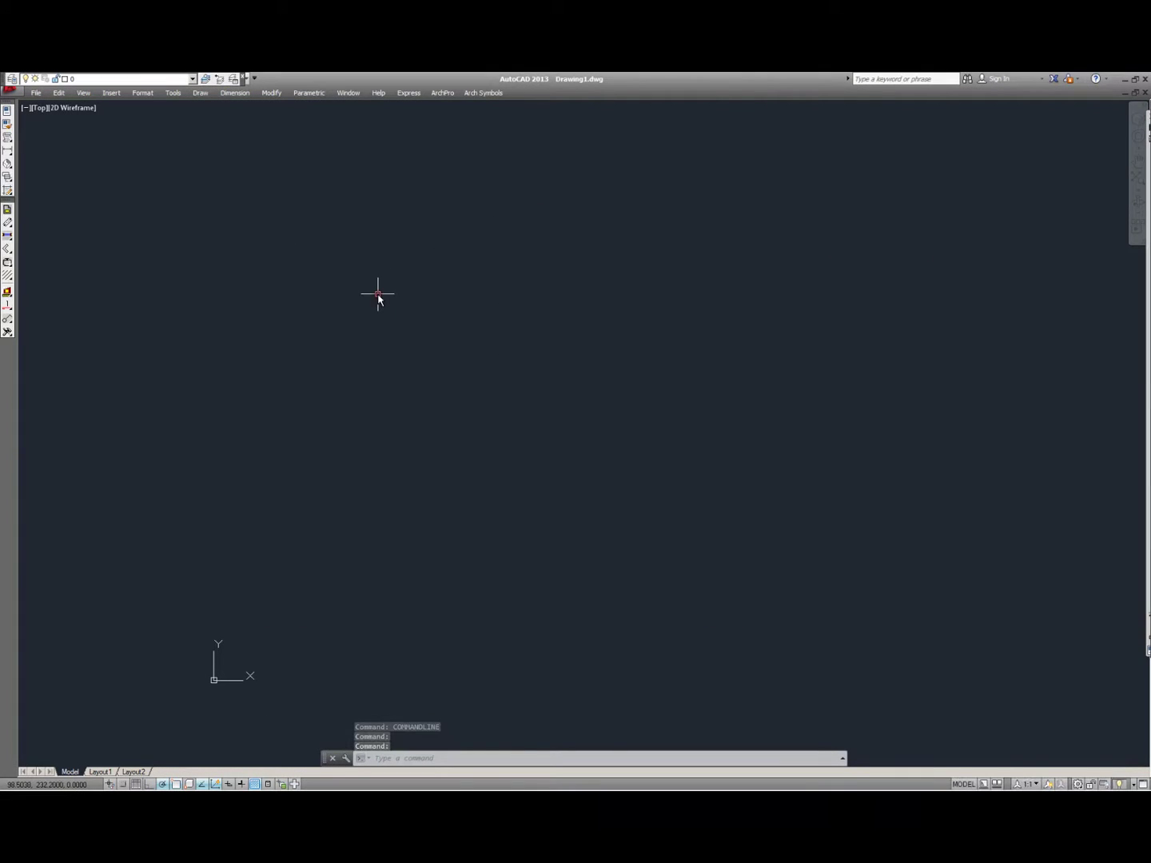
Step: Open Topo_extents.dxf from the Topo folder inside STL_OUPO's GIS folder
{"action": "key", "text": "ctrl+o"}
{"action": "left_click", "coordinate": [512, 353]}
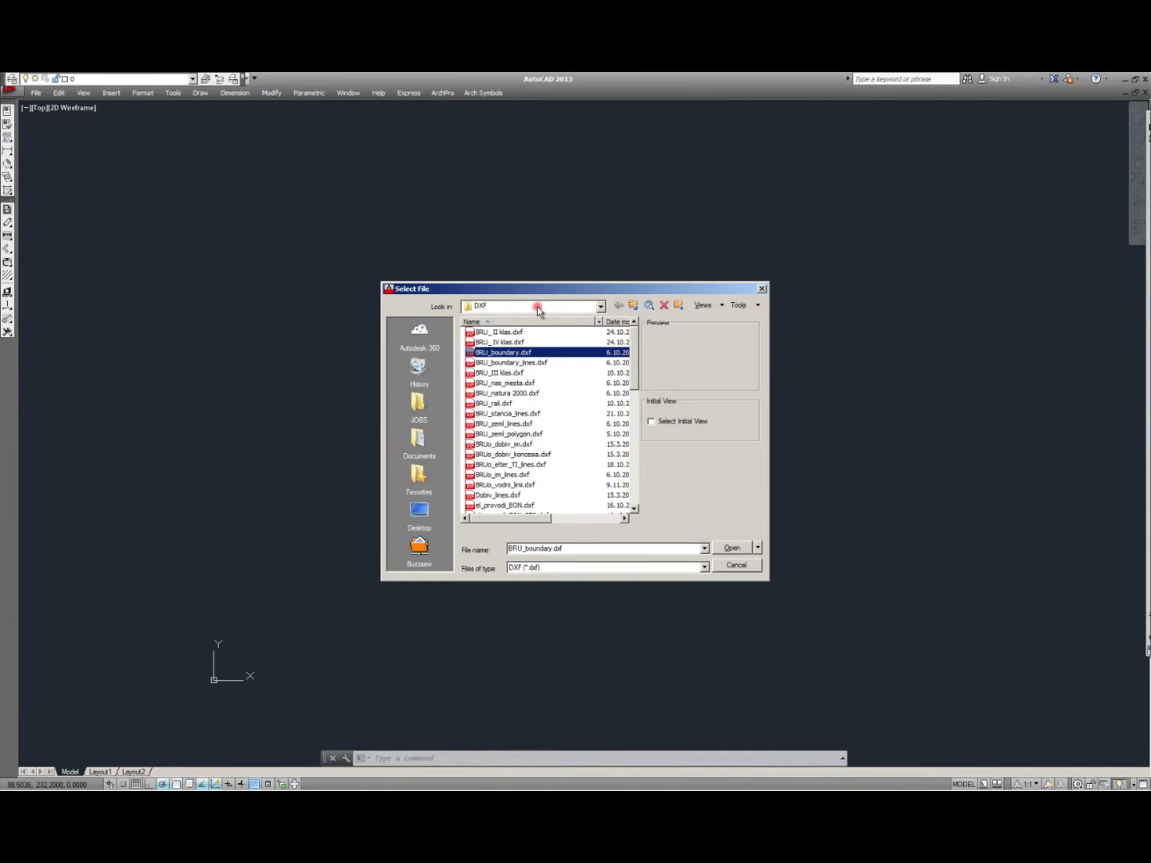
{"action": "left_click", "coordinate": [631, 307]}
{"action": "left_click", "coordinate": [631, 308]}
{"action": "left_click", "coordinate": [631, 307]}
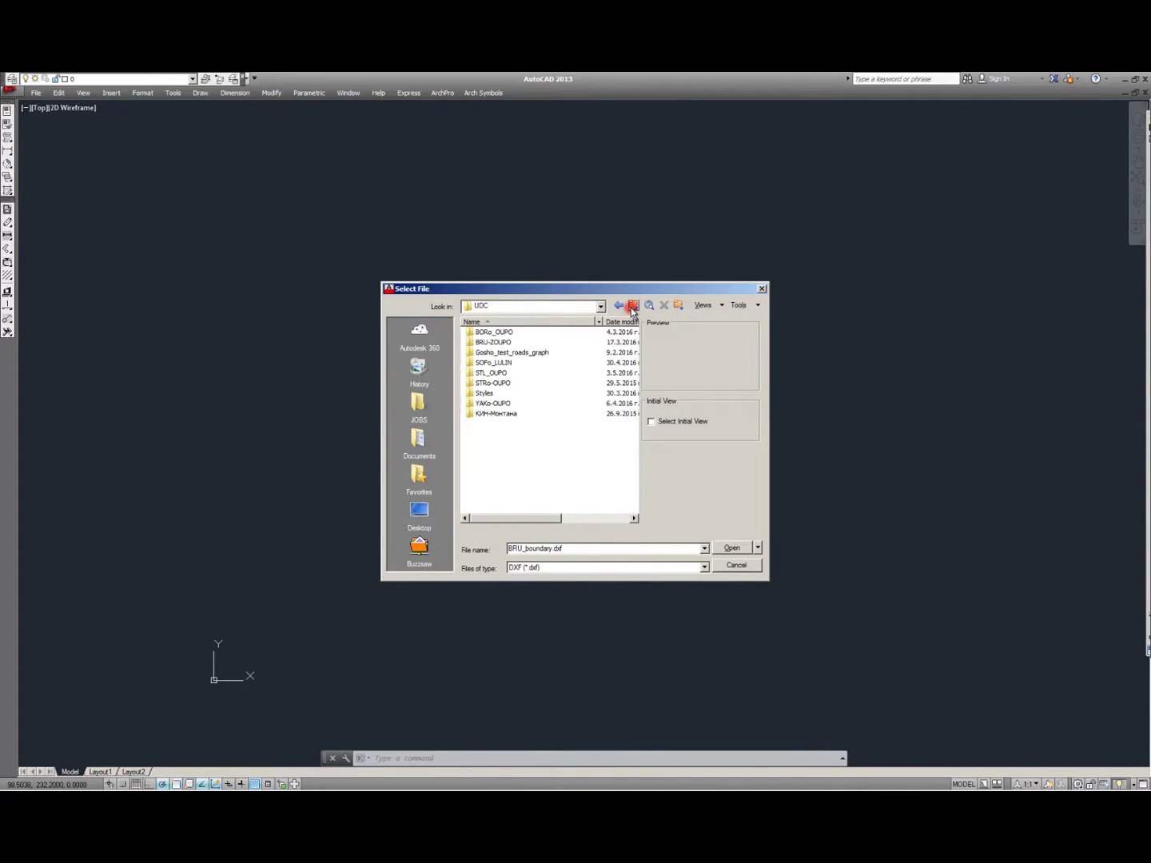
{"action": "double_click", "coordinate": [492, 373]}
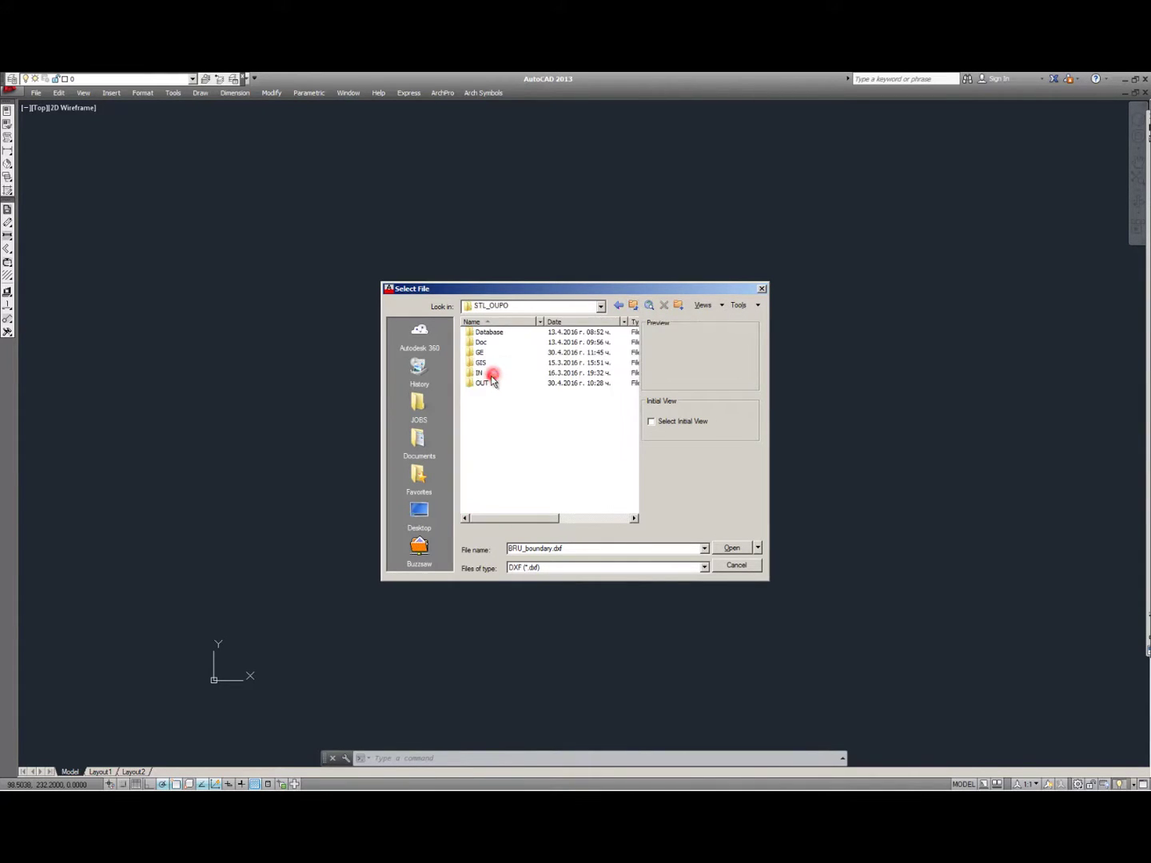
{"action": "double_click", "coordinate": [485, 362]}
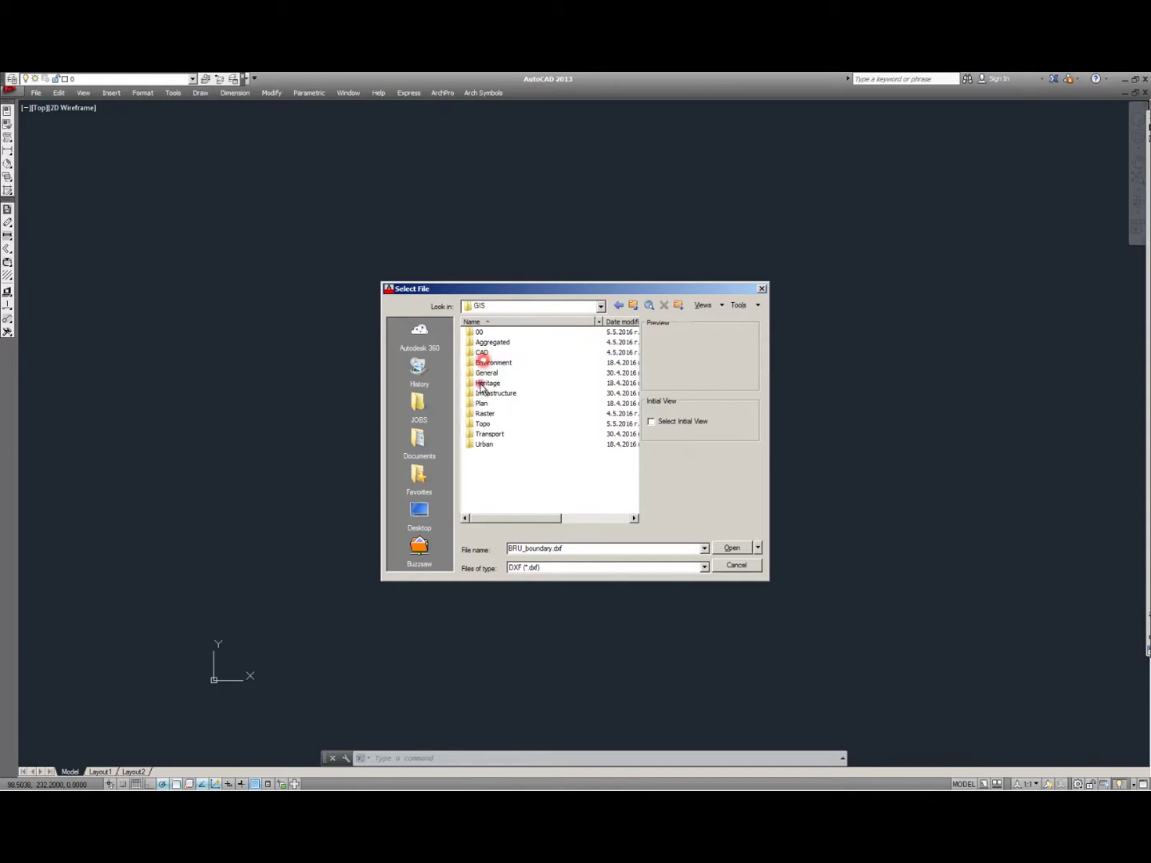
{"action": "double_click", "coordinate": [486, 422]}
{"action": "left_click", "coordinate": [497, 334]}
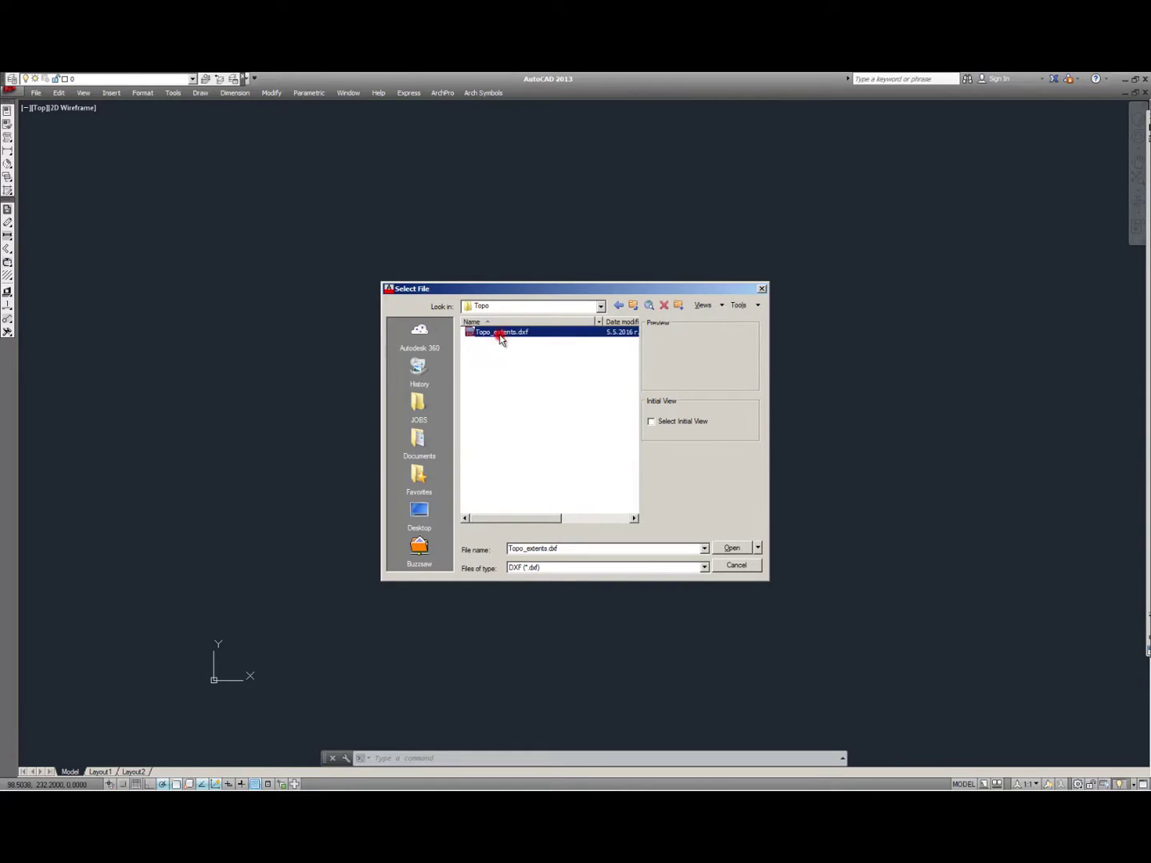
{"action": "double_click", "coordinate": [500, 334]}
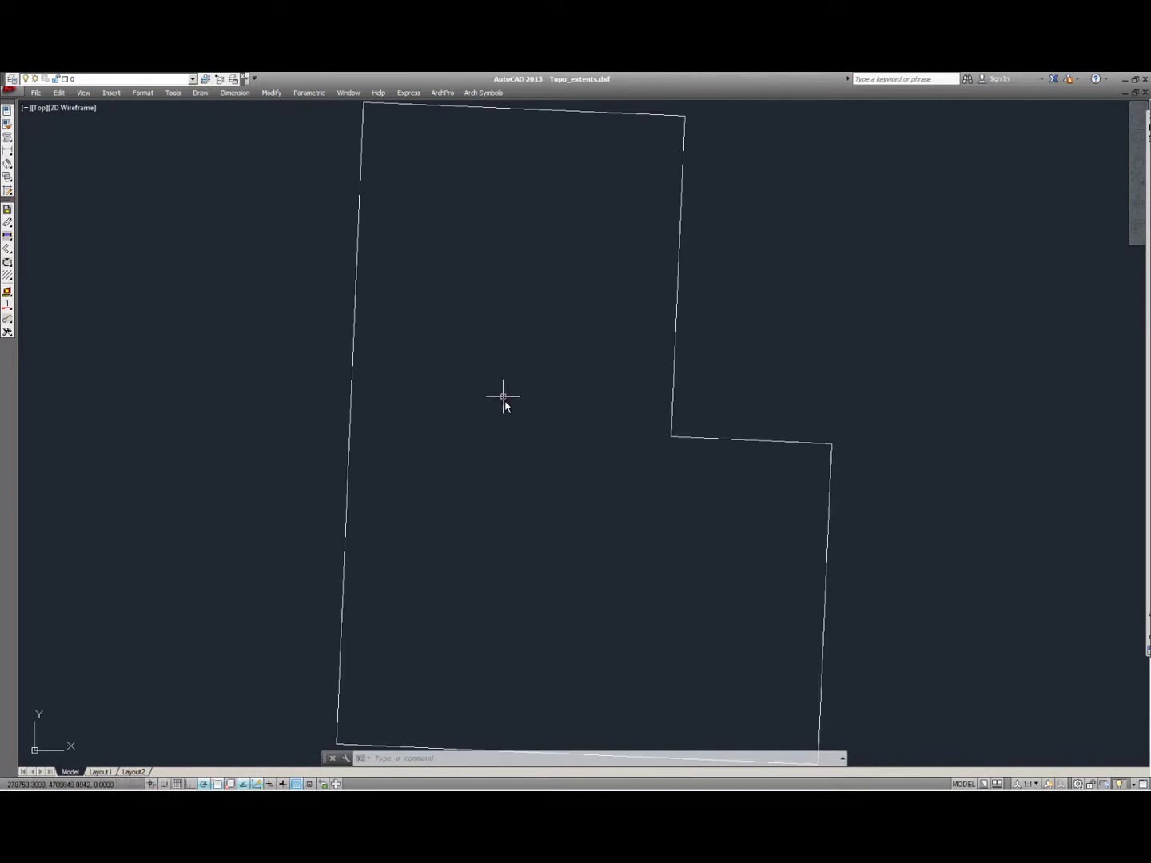
Step: Draw a vertical line from the outline's southwest corner up to just above its northwest corner
{"action": "scroll", "coordinate": [512, 370], "scroll_direction": "down", "scroll_amount": 2}
{"action": "type", "text": "l"}
{"action": "key", "text": "Return"}
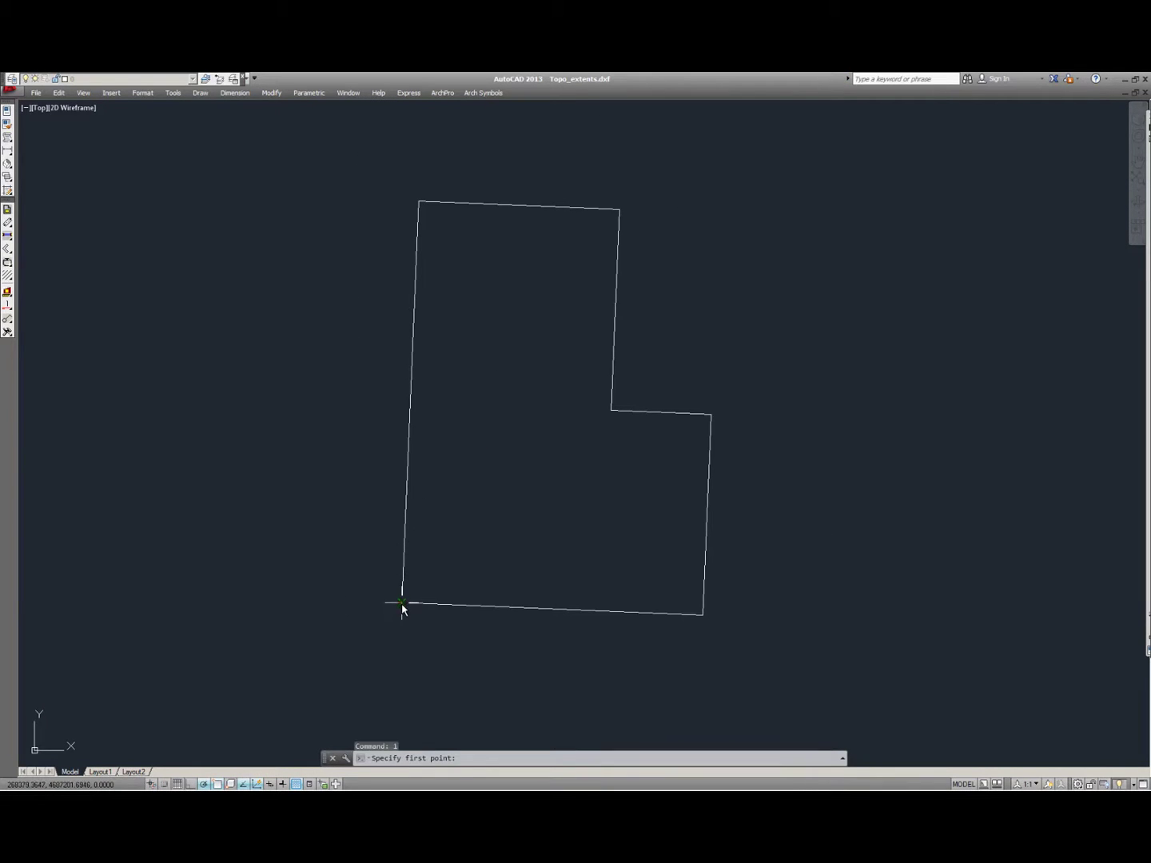
{"action": "left_click", "coordinate": [401, 602]}
{"action": "left_click", "coordinate": [404, 183]}
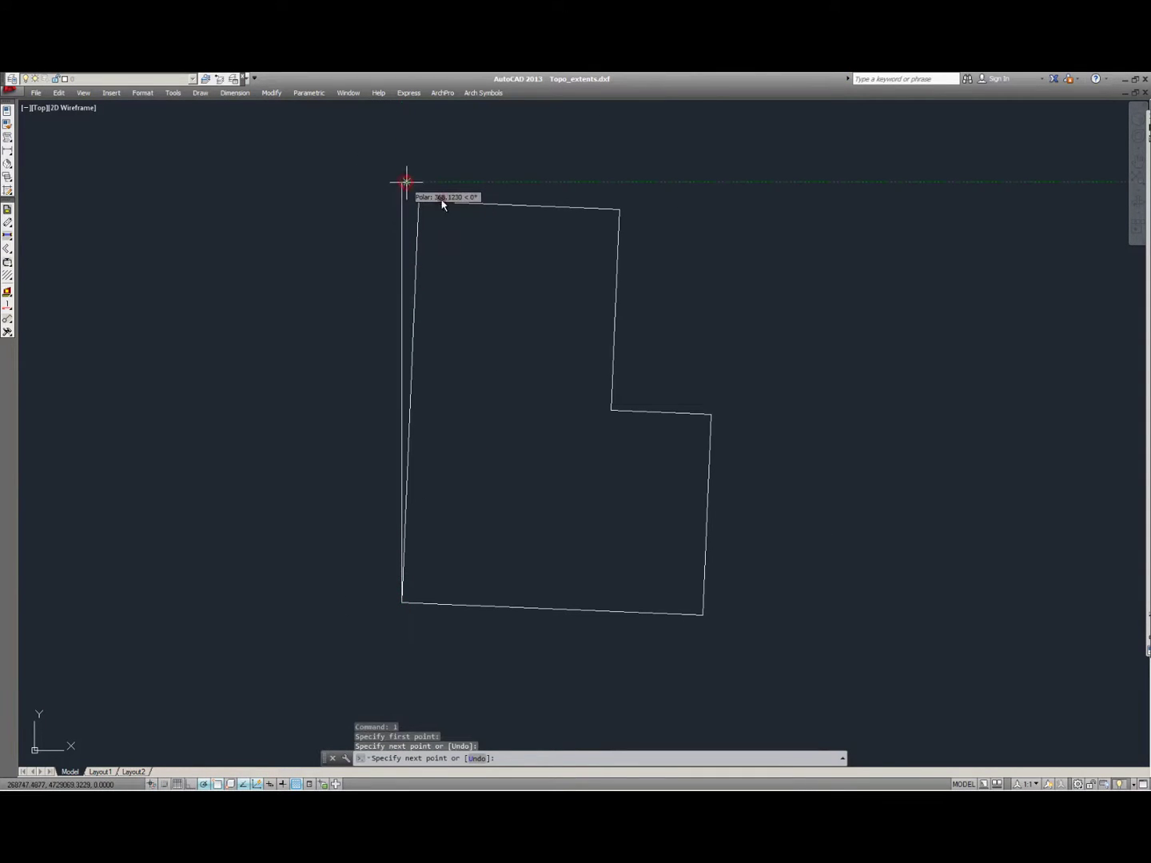
{"action": "key", "text": "Escape"}
Step: Draw a horizontal line from the outline's northwest corner eastward, ending slightly beyond the upper block's northeast corner
{"action": "type", "text": "l"}
{"action": "key", "text": "Return"}
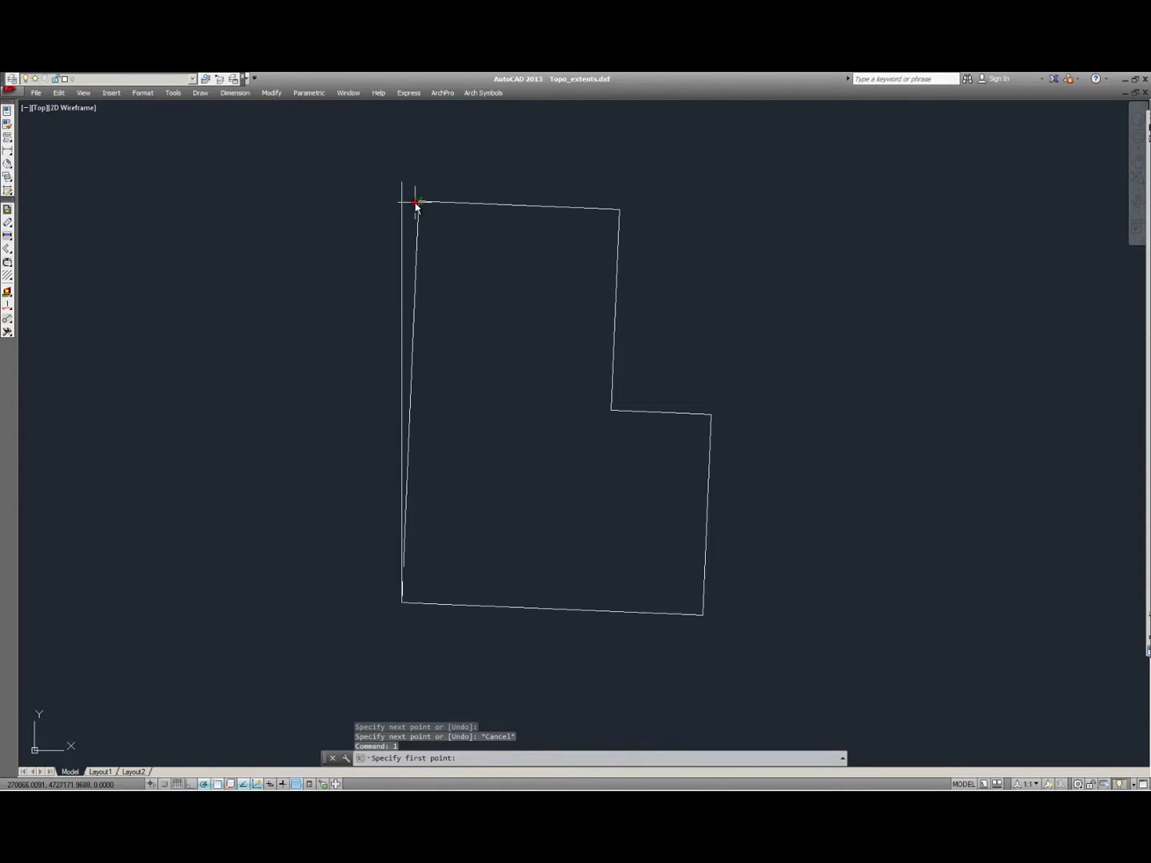
{"action": "left_click", "coordinate": [416, 203]}
{"action": "left_click", "coordinate": [673, 200]}
{"action": "key", "text": "Escape"}
{"action": "type", "text": "l"}
{"action": "key", "text": "Return"}
{"action": "left_click", "coordinate": [620, 212]}
{"action": "key", "text": "Escape"}
Step: Draw a short vertical line upward from the upper block's northeast corner, crossing the horizontal line along the north side
{"action": "type", "text": "l"}
{"action": "key", "text": "Return"}
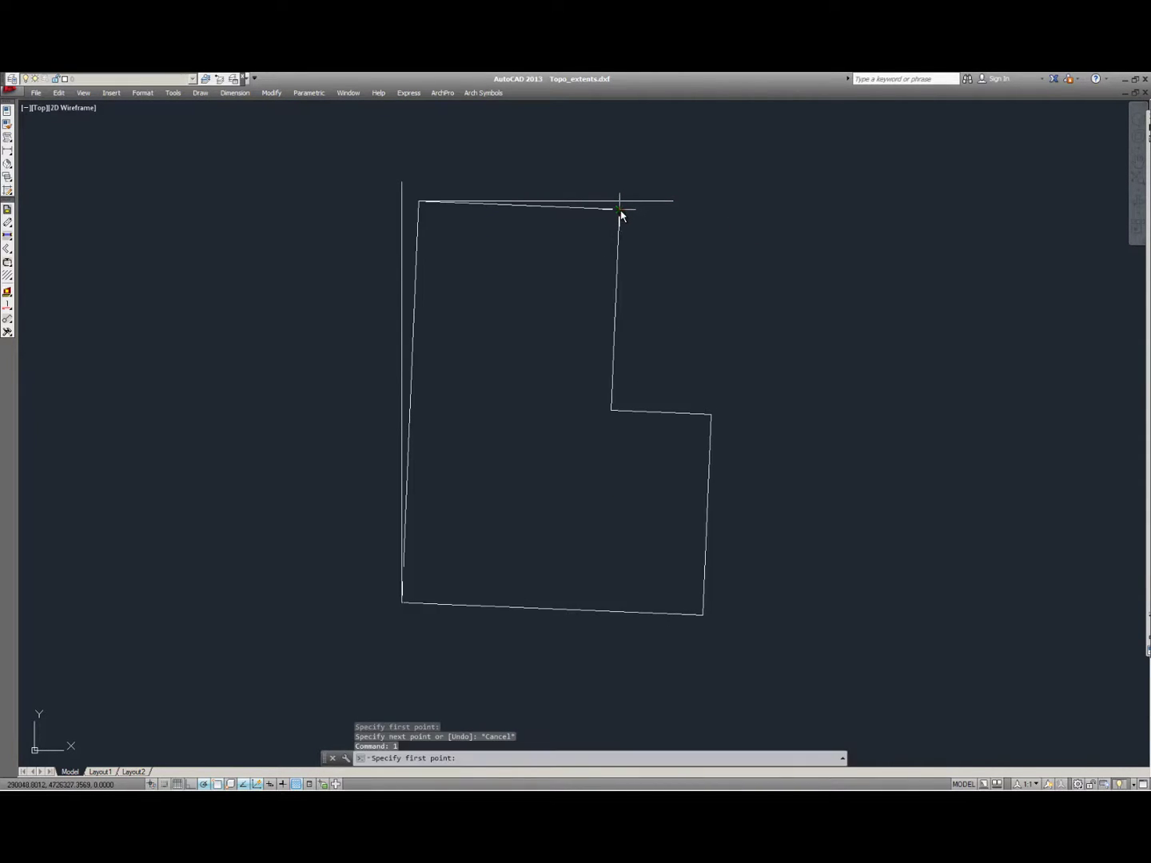
{"action": "left_click", "coordinate": [619, 210]}
{"action": "left_click", "coordinate": [621, 147]}
{"action": "key", "text": "Escape"}
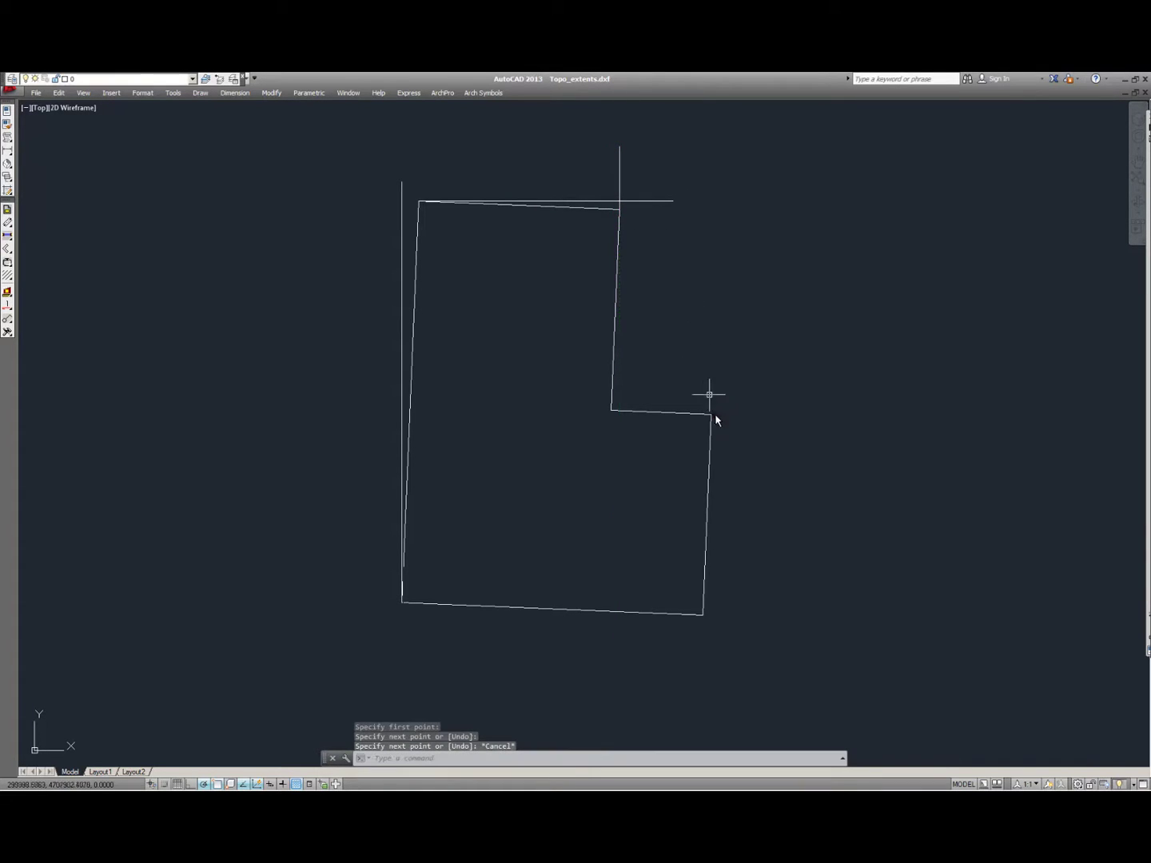
Step: Draw a vertical line upward from the outline's easternmost corner to above the north edge
{"action": "type", "text": "l"}
{"action": "key", "text": "Return"}
{"action": "left_click", "coordinate": [713, 414]}
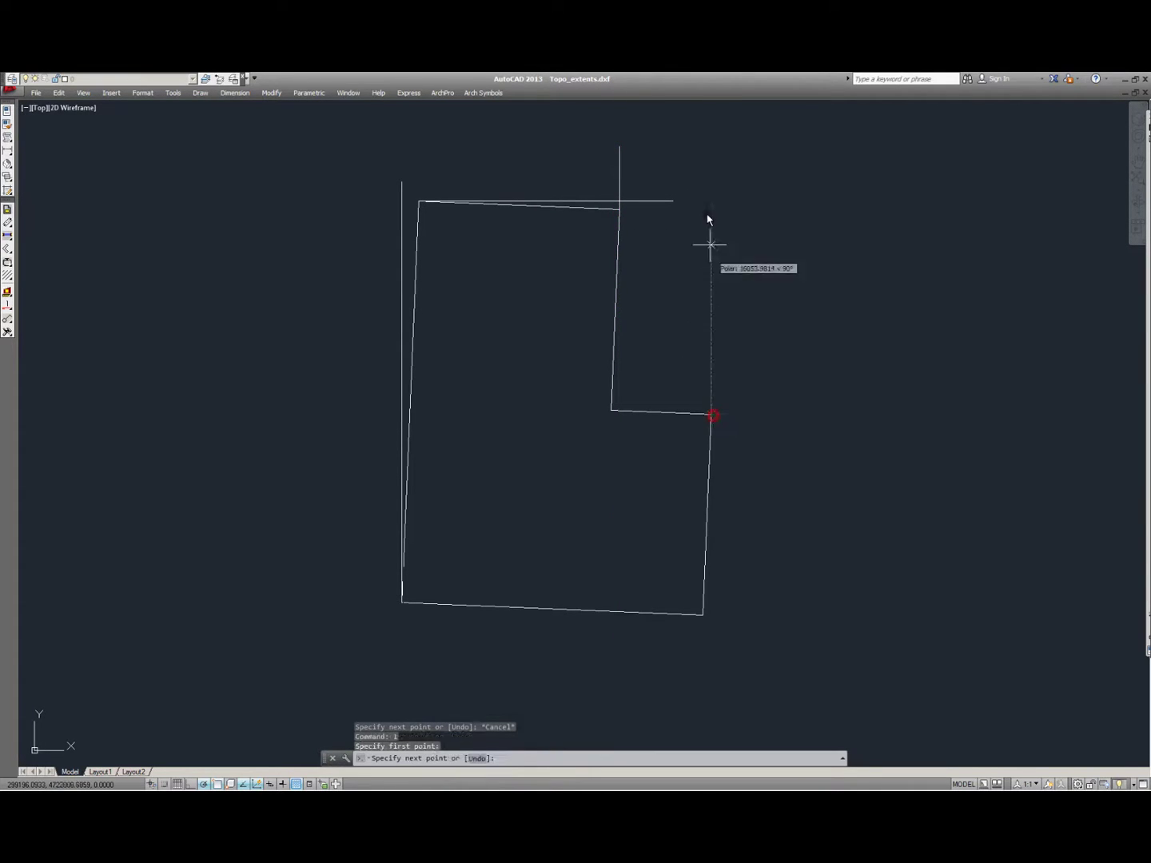
{"action": "left_click", "coordinate": [710, 175]}
{"action": "key", "text": "Escape"}
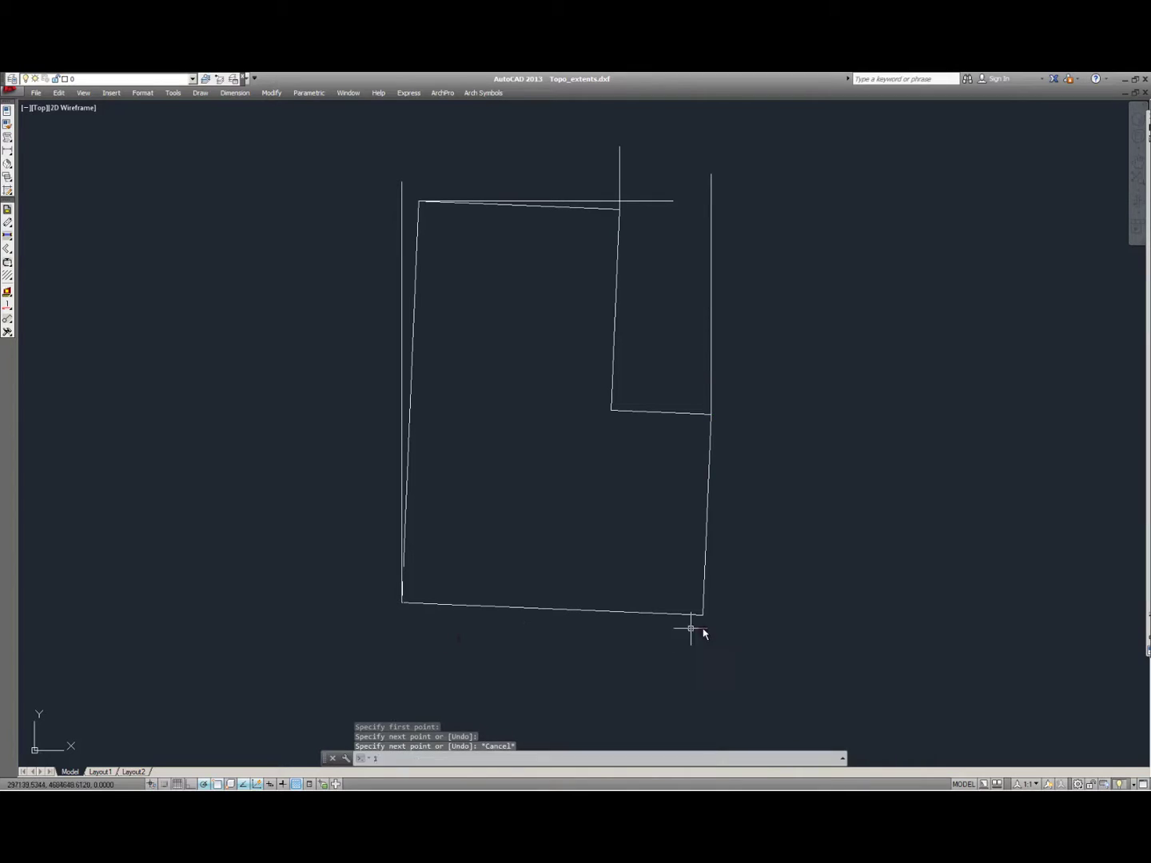
Step: Draw a horizontal line westward from the outline's southeast corner, stopping short of the southwest corner
{"action": "type", "text": "l"}
{"action": "key", "text": "Return"}
{"action": "left_click", "coordinate": [702, 615]}
{"action": "left_click", "coordinate": [444, 615]}
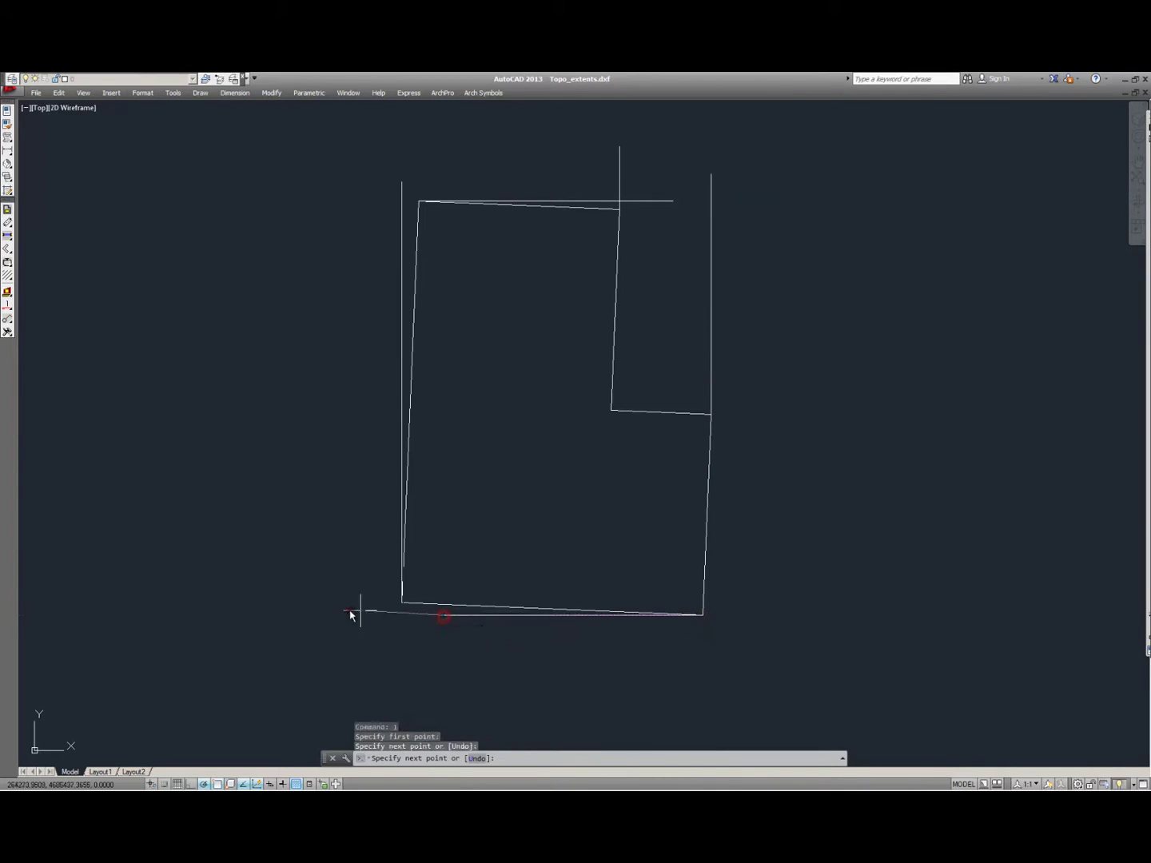
{"action": "key", "text": "Escape"}
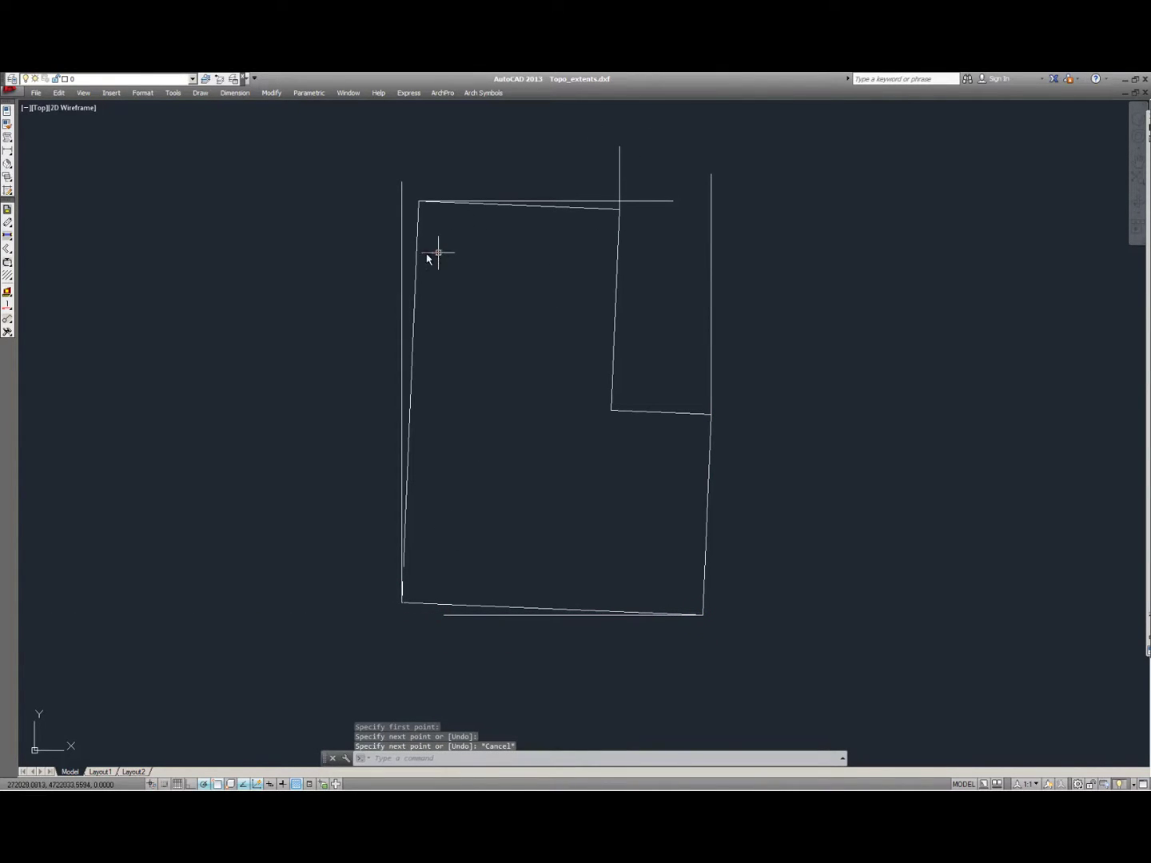
{"action": "left_click", "coordinate": [112, 79]}
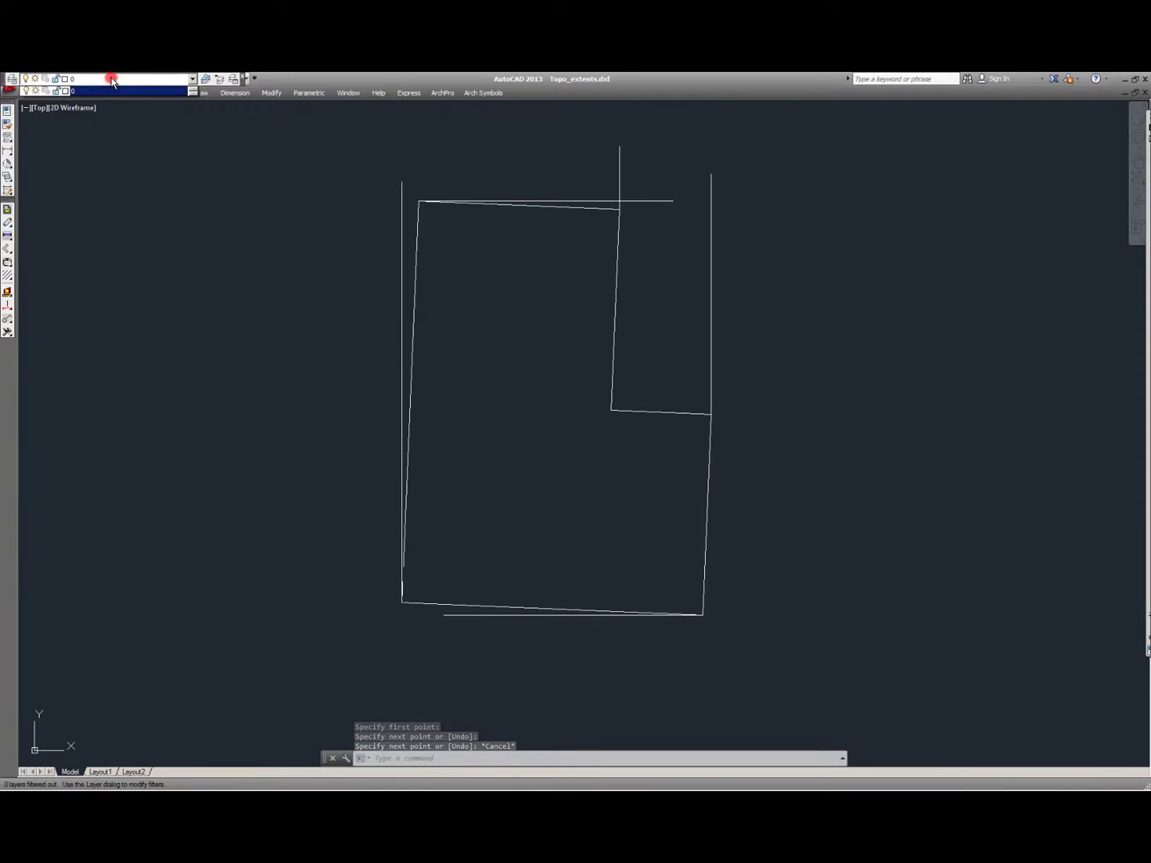
{"action": "left_click", "coordinate": [111, 79]}
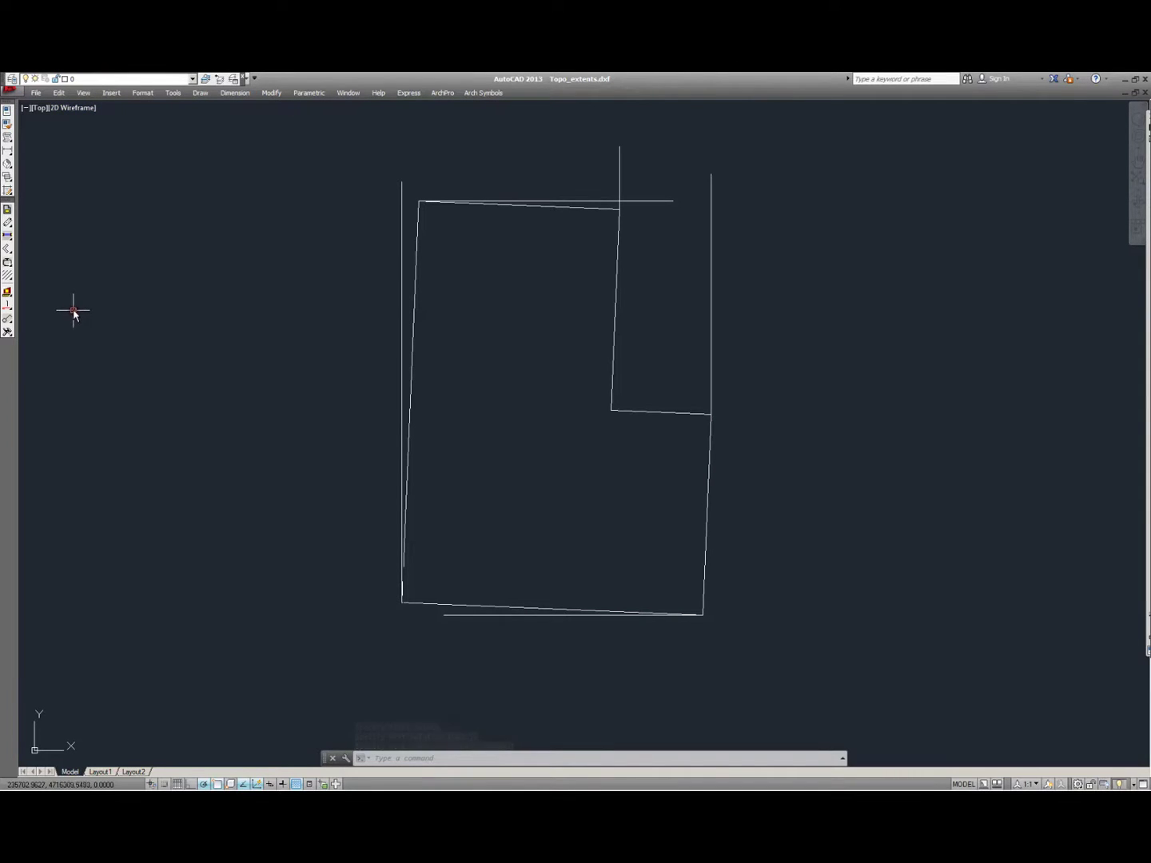
{"action": "left_click", "coordinate": [108, 79]}
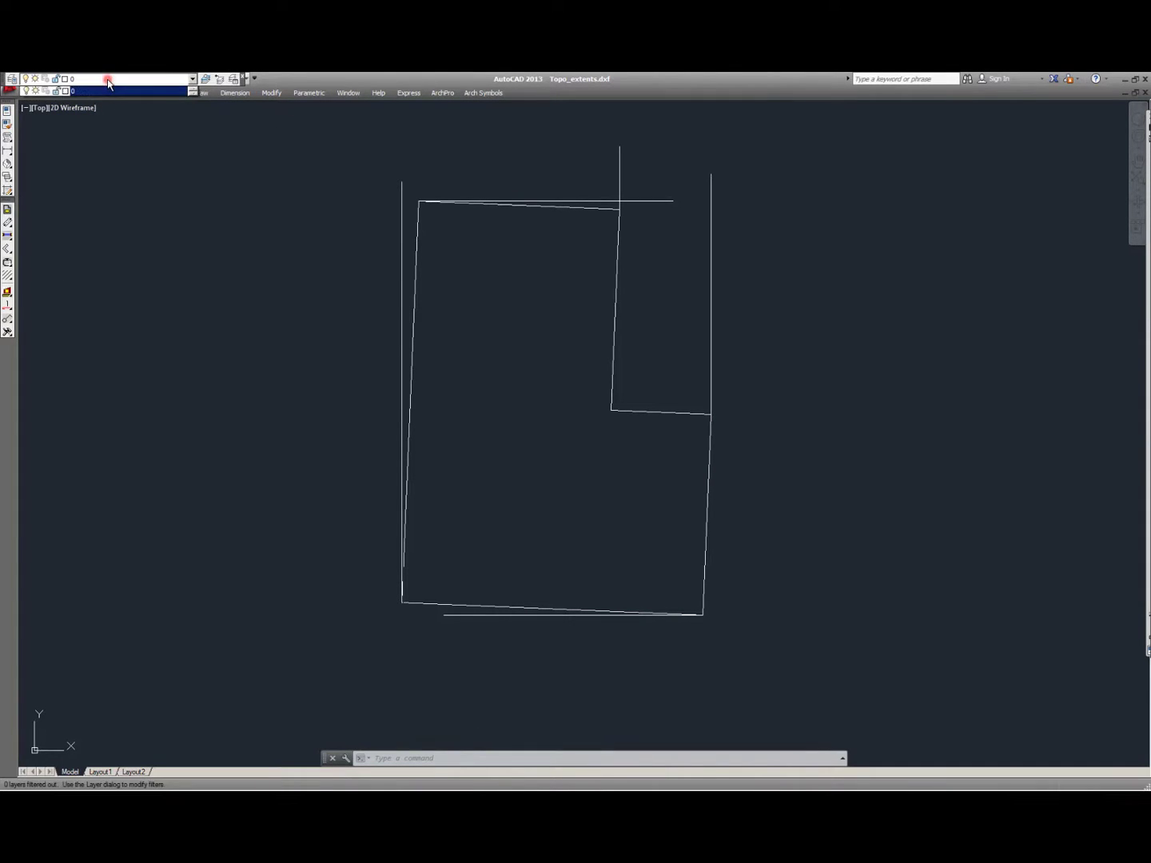
{"action": "left_click", "coordinate": [108, 81]}
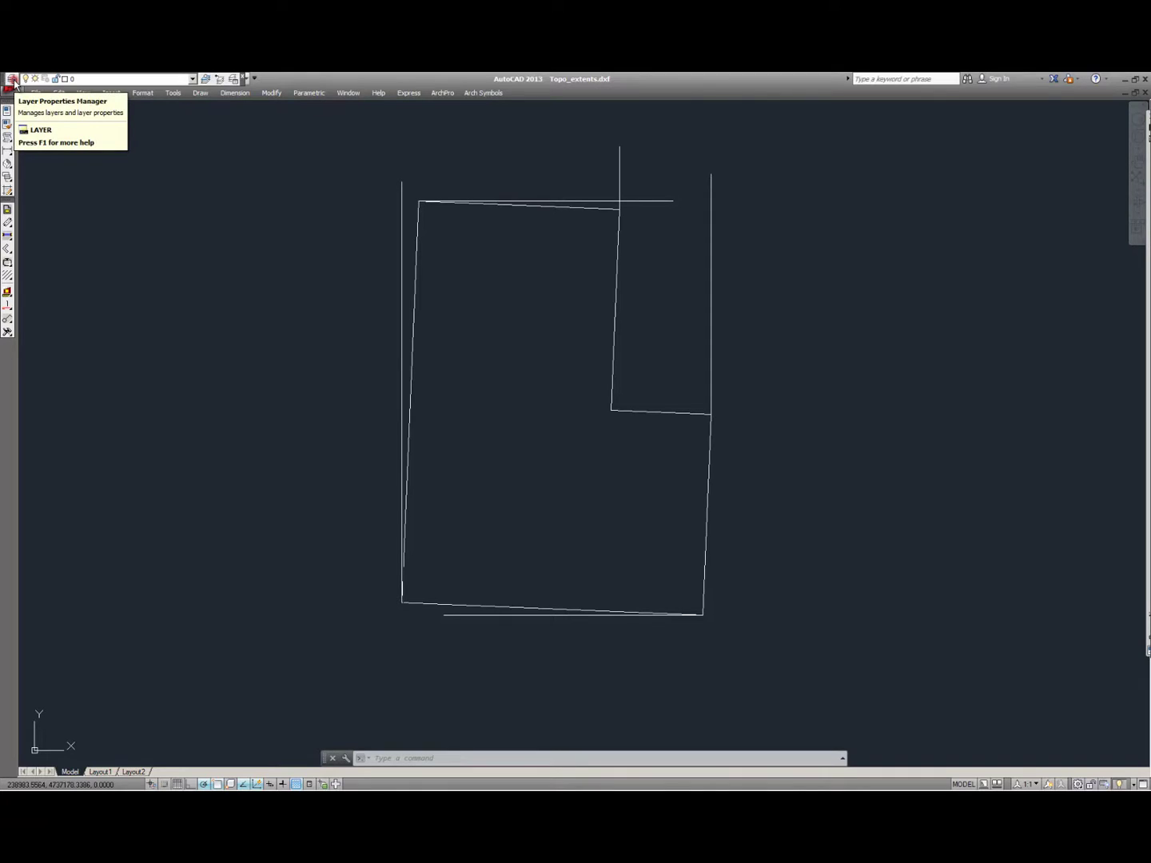
{"action": "left_click", "coordinate": [248, 80]}
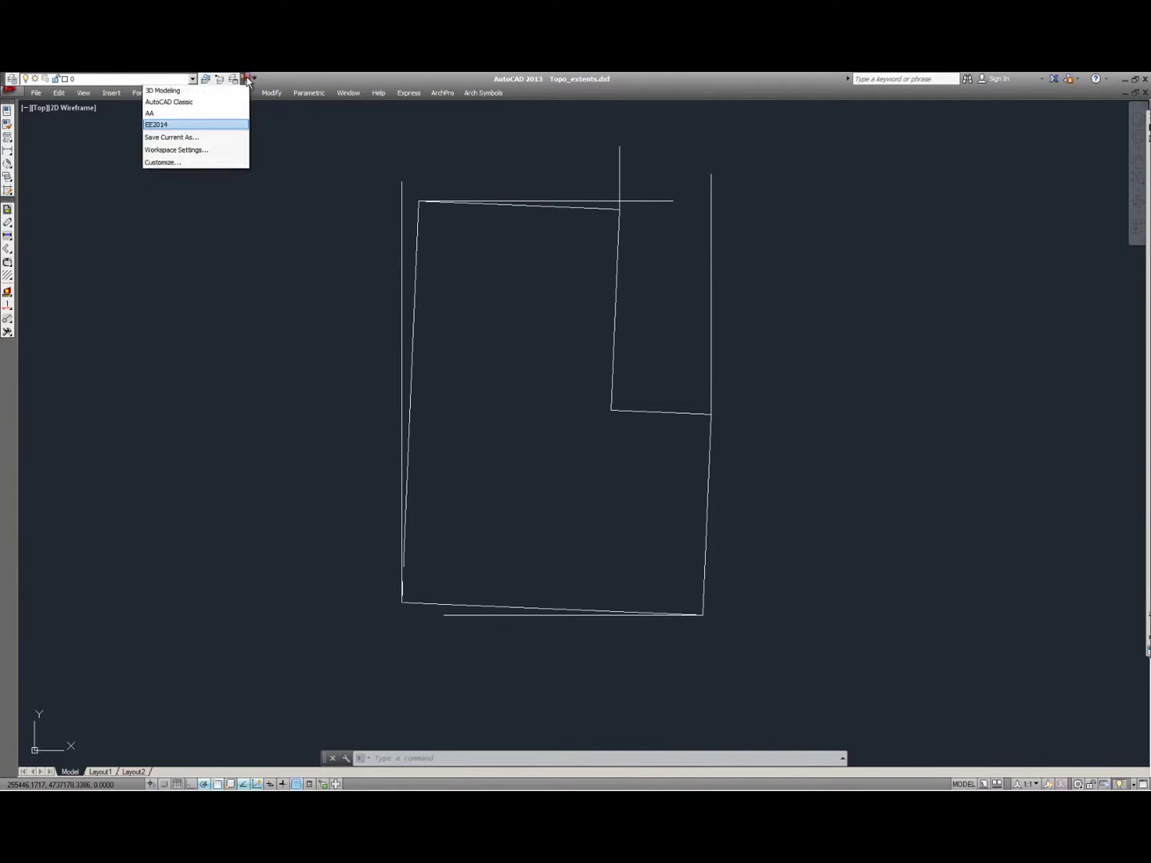
{"action": "left_click", "coordinate": [249, 80]}
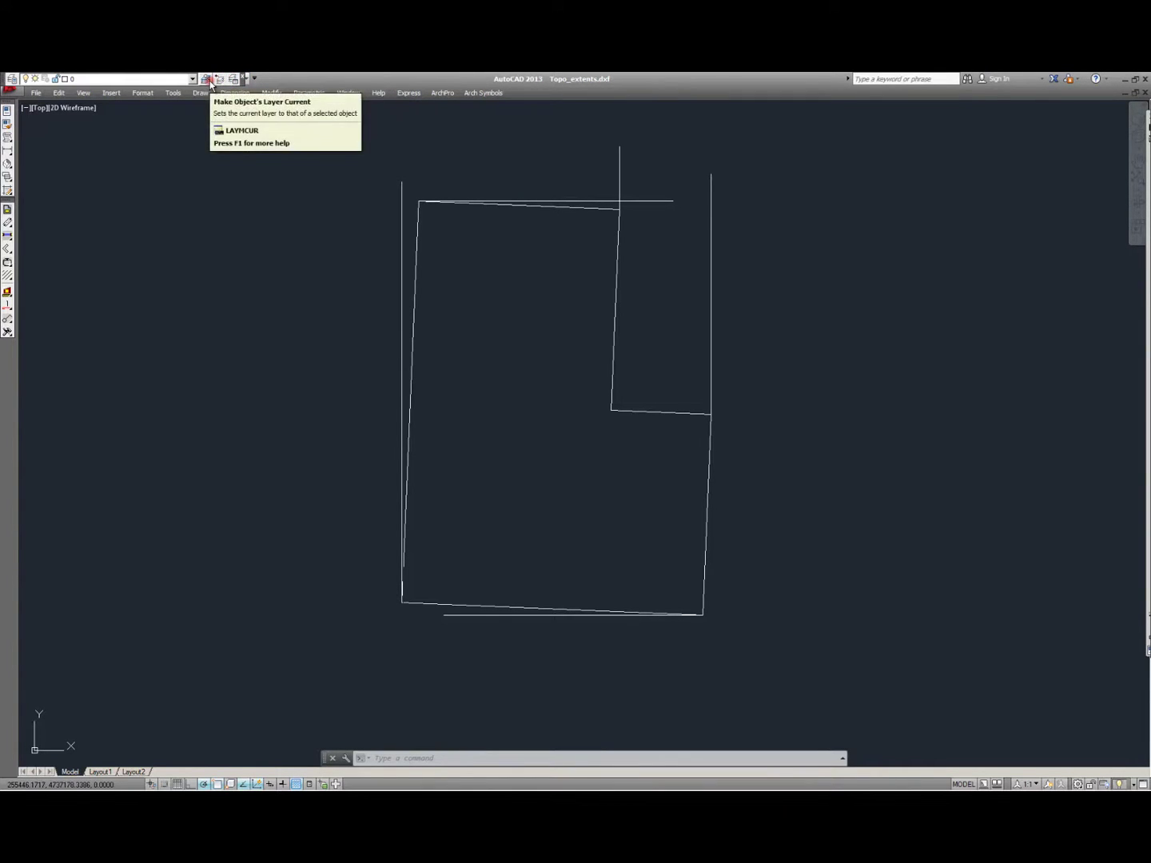
{"action": "left_click", "coordinate": [408, 93]}
{"action": "mouse_move", "coordinate": [336, 95]}
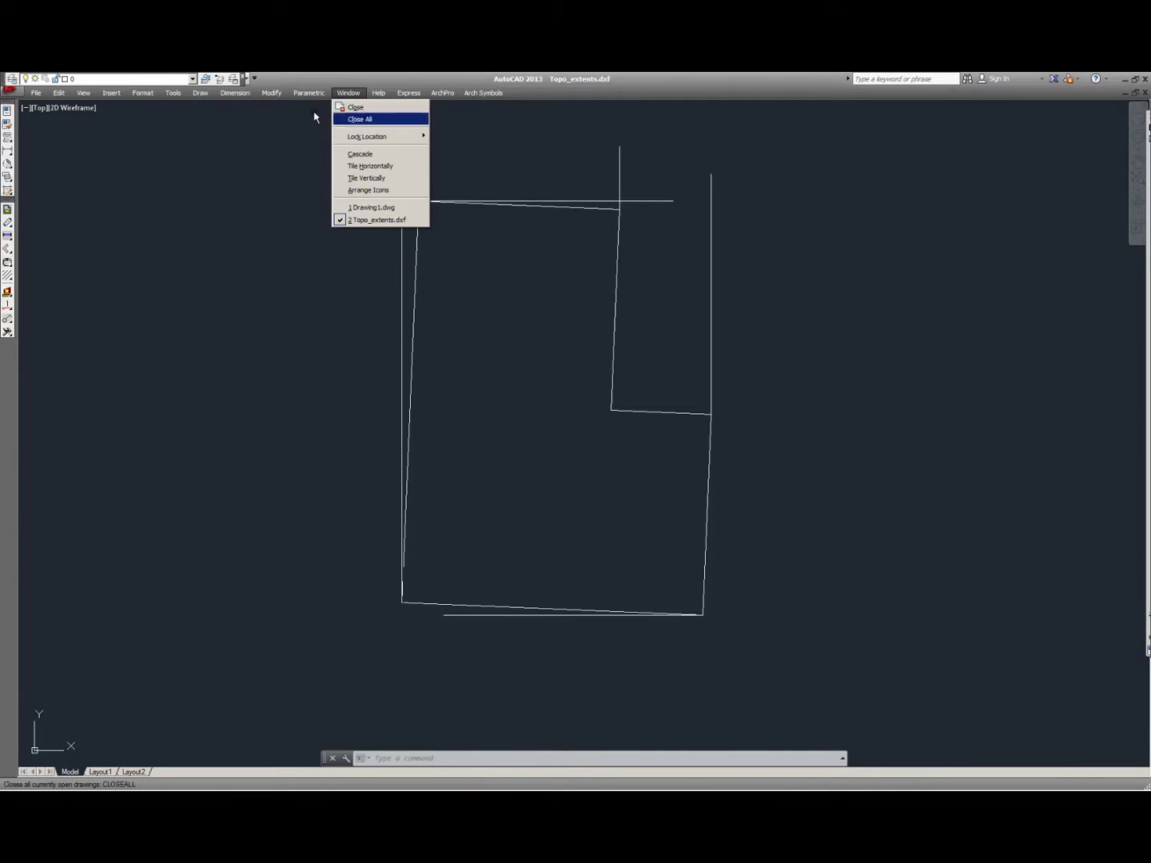
{"action": "left_click", "coordinate": [313, 118]}
{"action": "left_click", "coordinate": [173, 93]}
{"action": "mouse_move", "coordinate": [142, 97]}
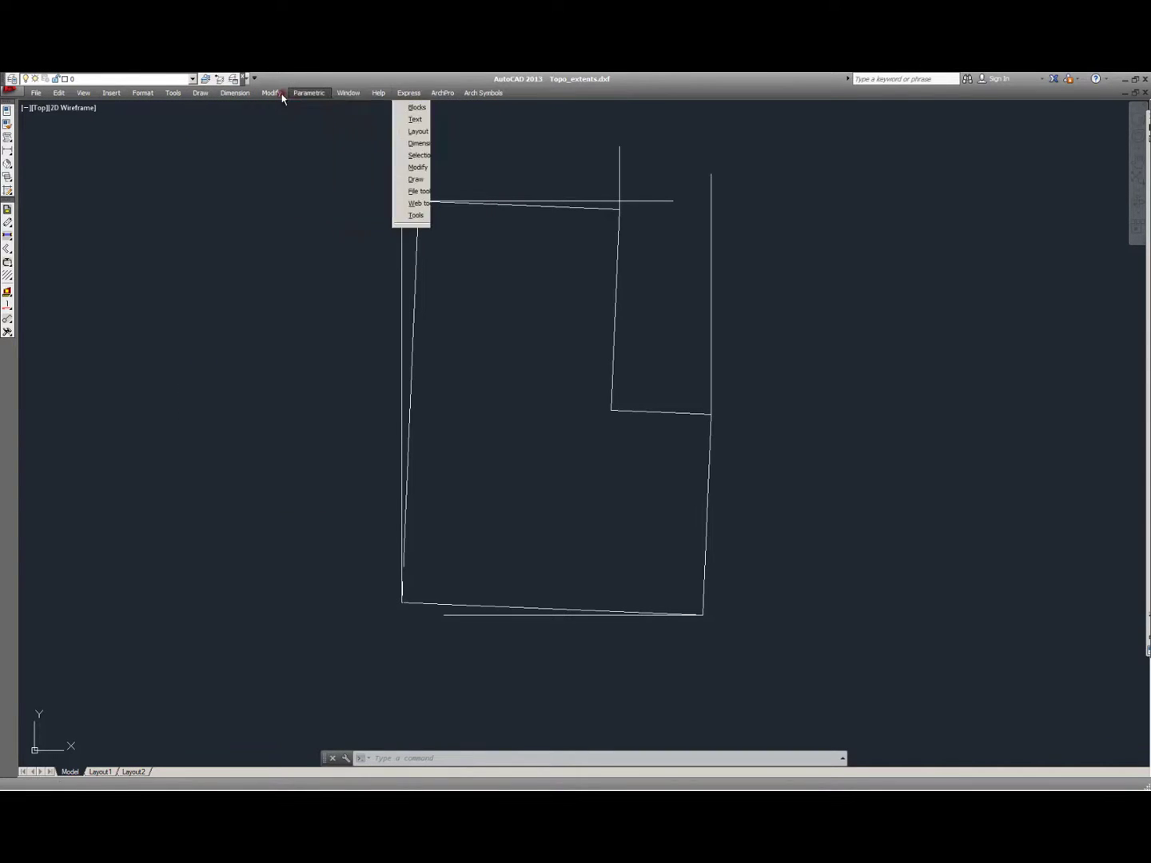
{"action": "mouse_move", "coordinate": [269, 98]}
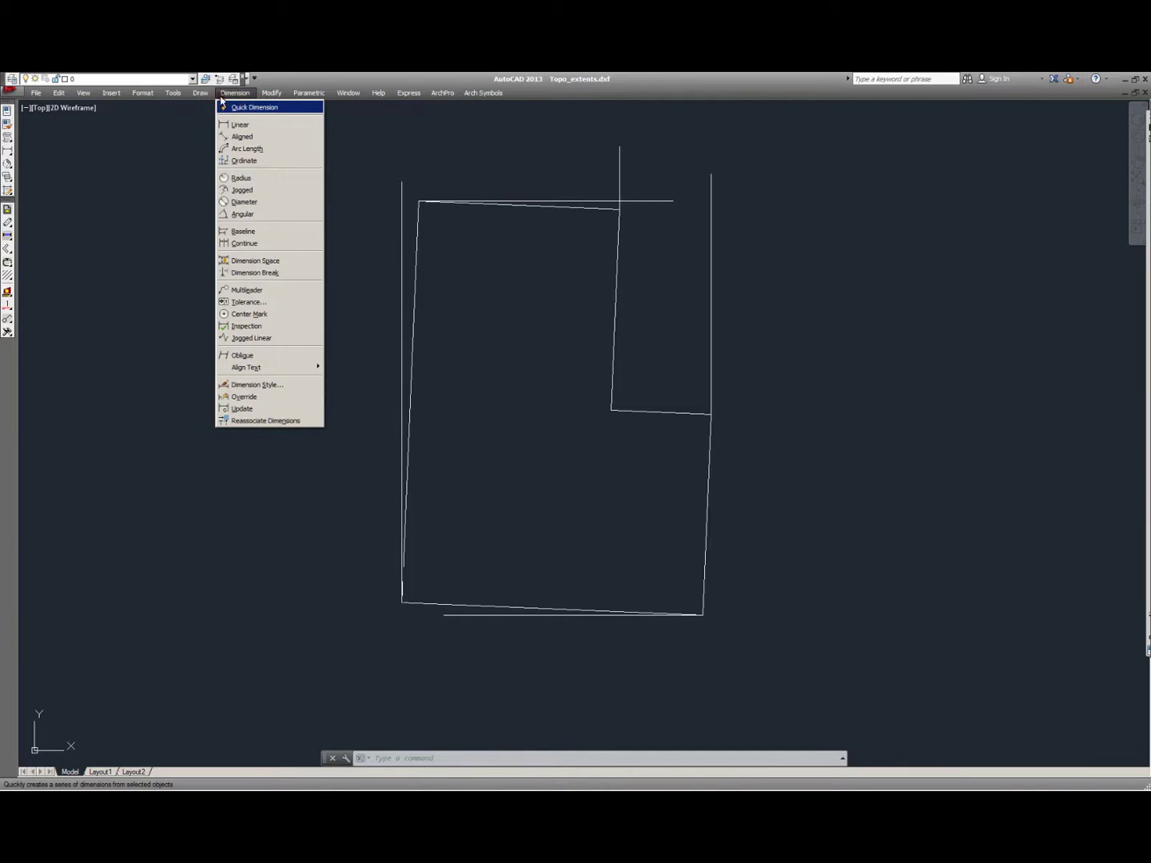
Step: Close and reopen the Layer Properties Manager palette to bring it into view over the drawing
{"action": "mouse_move", "coordinate": [180, 99]}
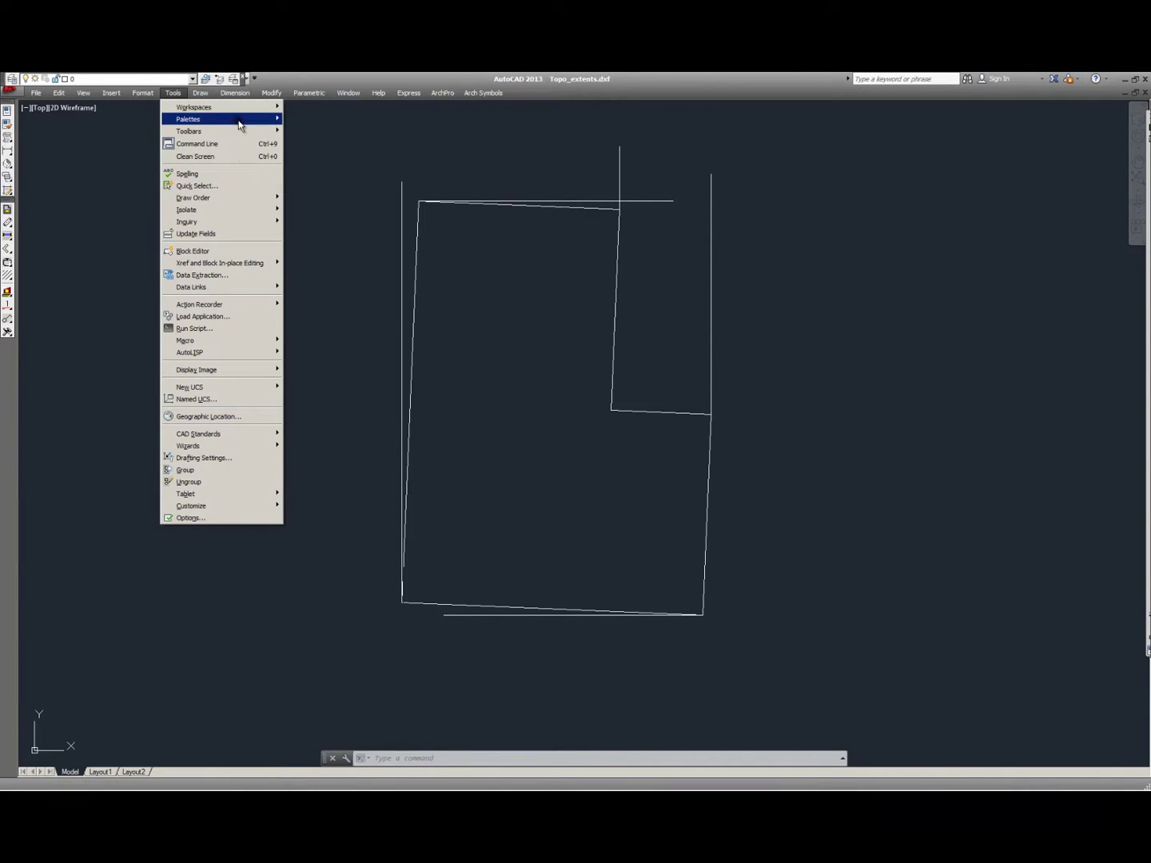
{"action": "mouse_move", "coordinate": [241, 121]}
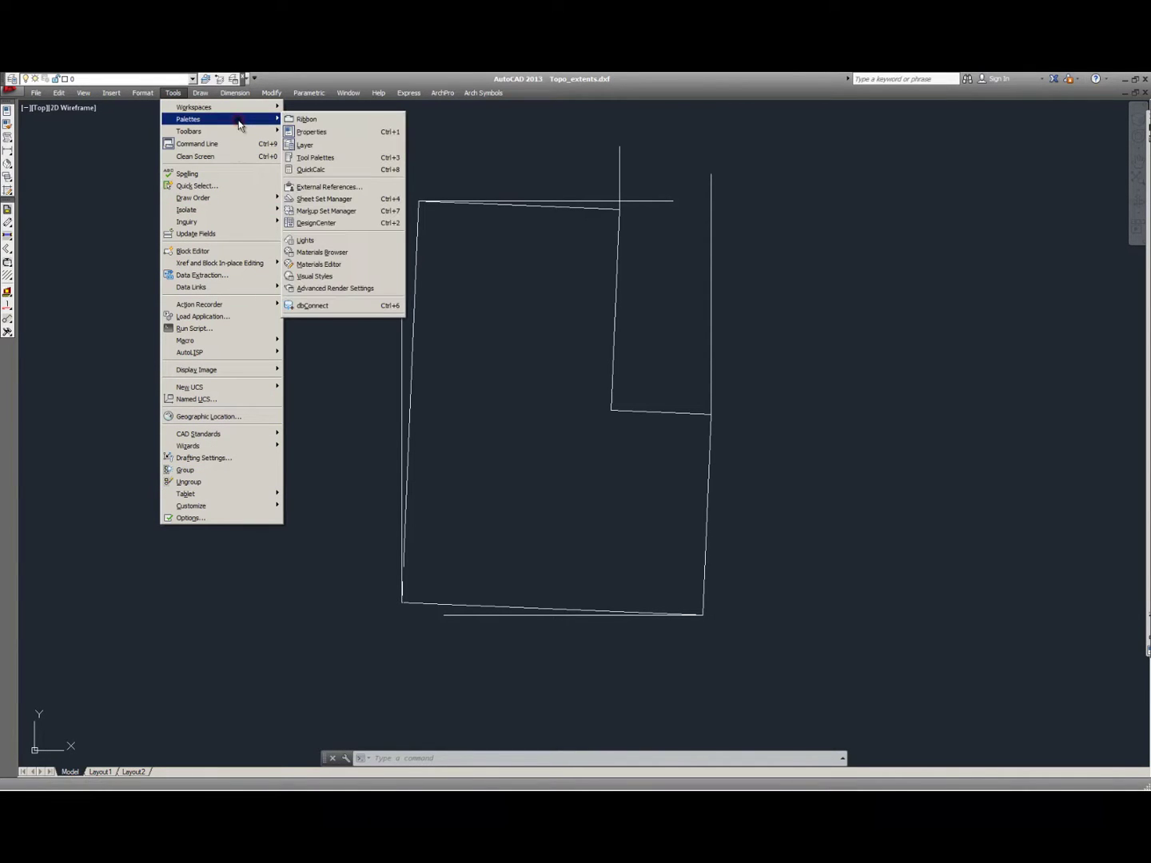
{"action": "left_click", "coordinate": [348, 150]}
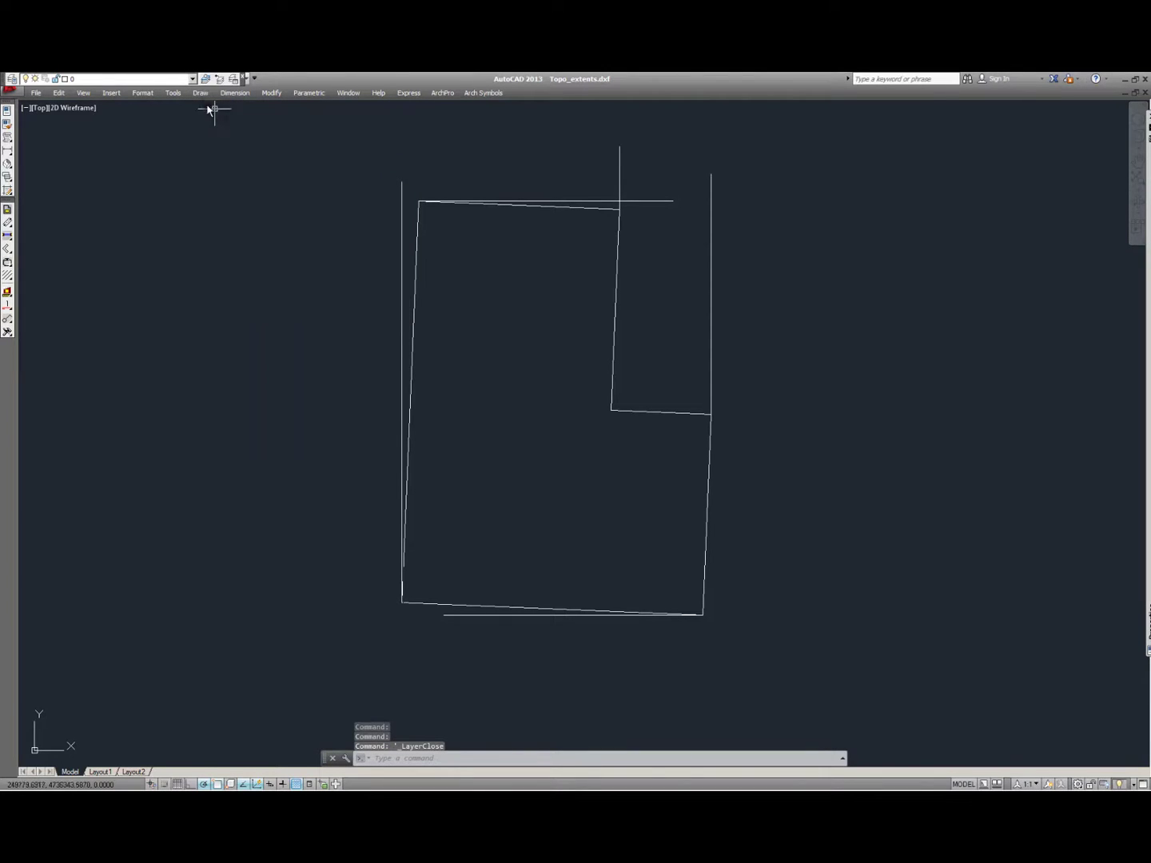
{"action": "left_click", "coordinate": [172, 92]}
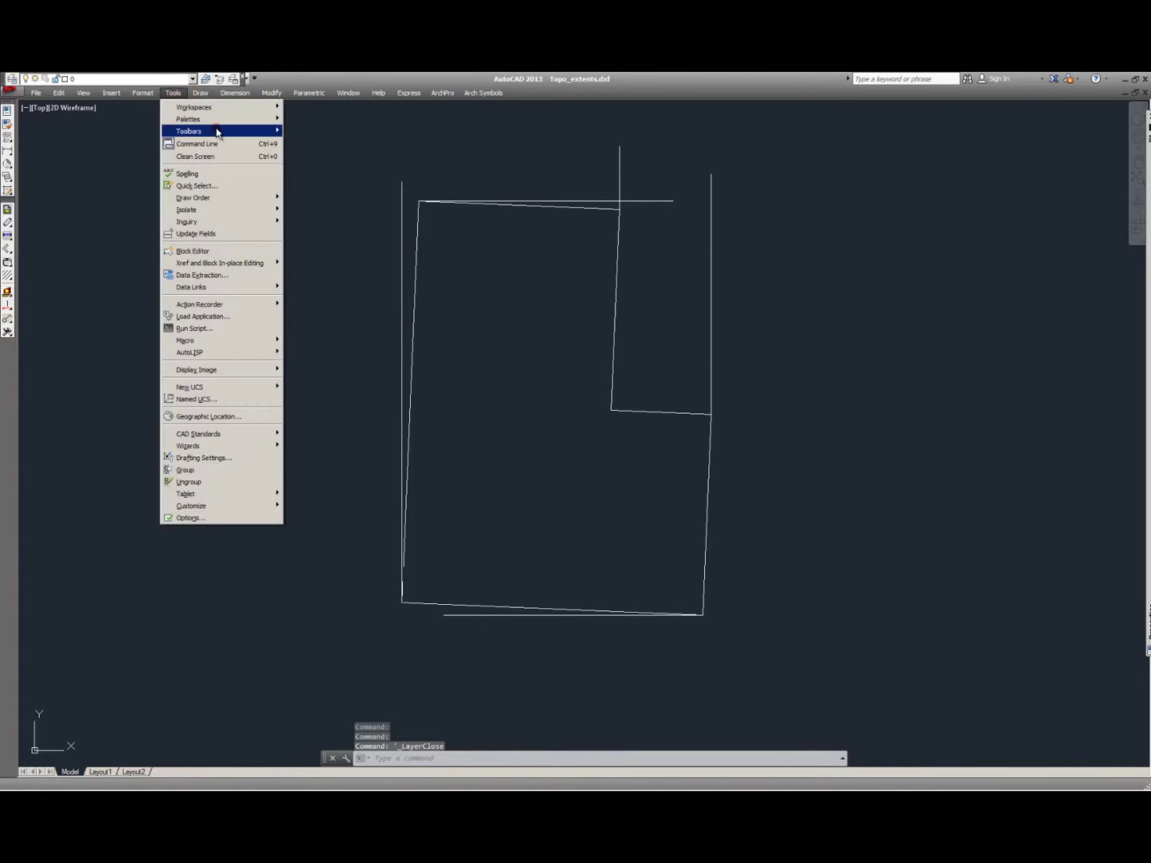
{"action": "mouse_move", "coordinate": [216, 131]}
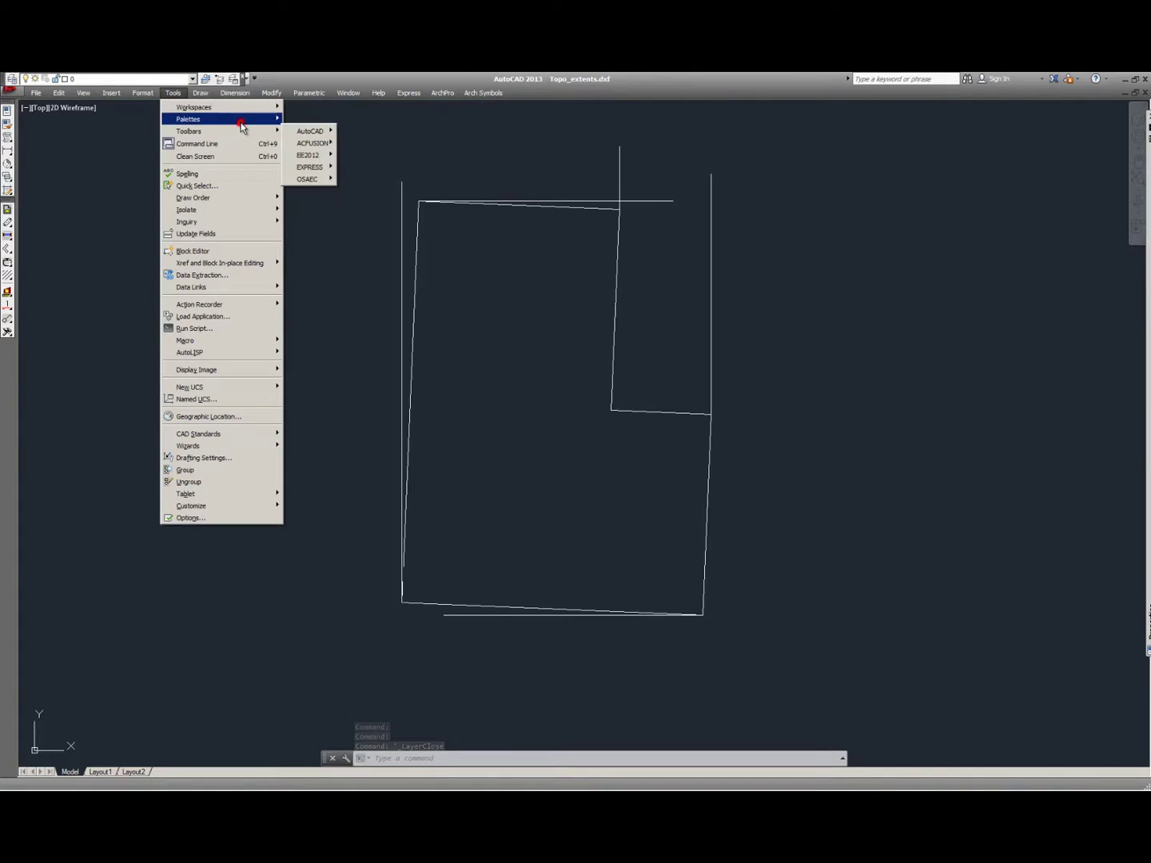
{"action": "left_click", "coordinate": [329, 144]}
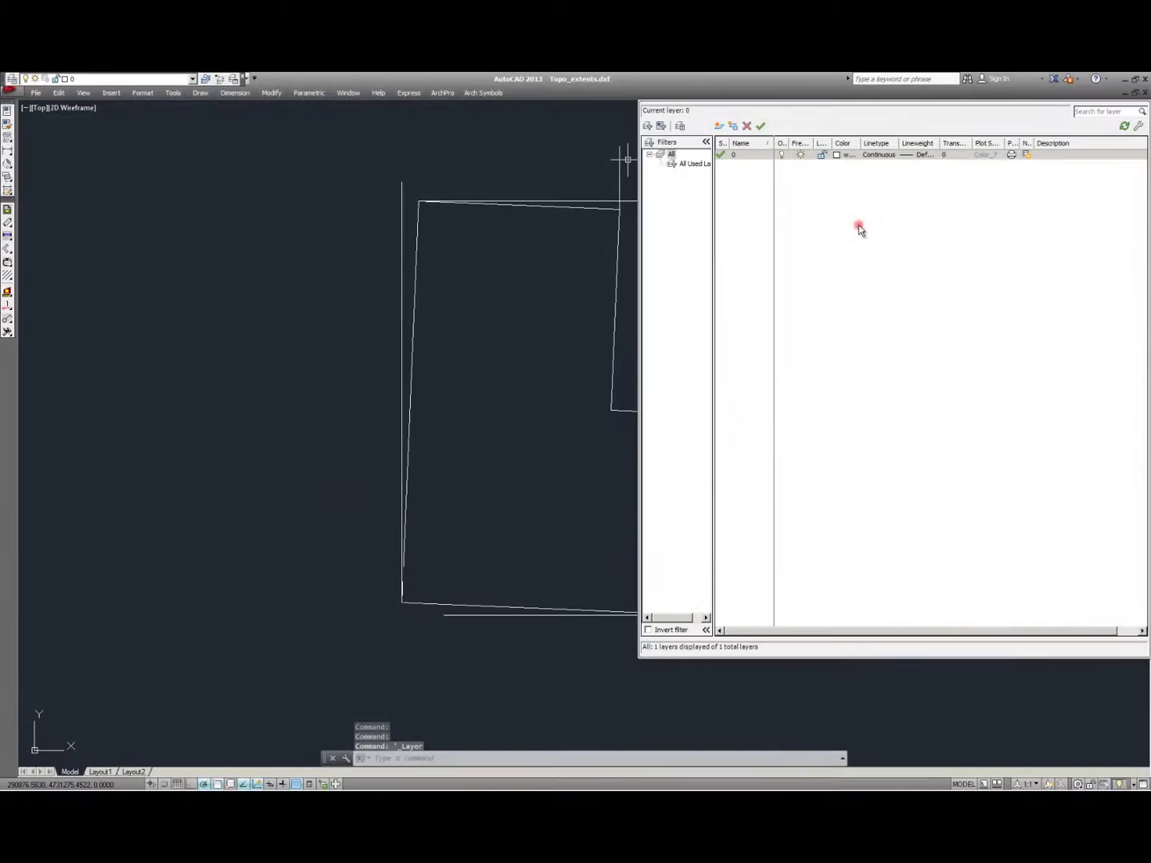
Step: Rearrange the Layer Properties Manager and Properties palettes so that both are accessible beside the drawing, and hide the navigation bar
{"action": "left_click", "coordinate": [709, 100]}
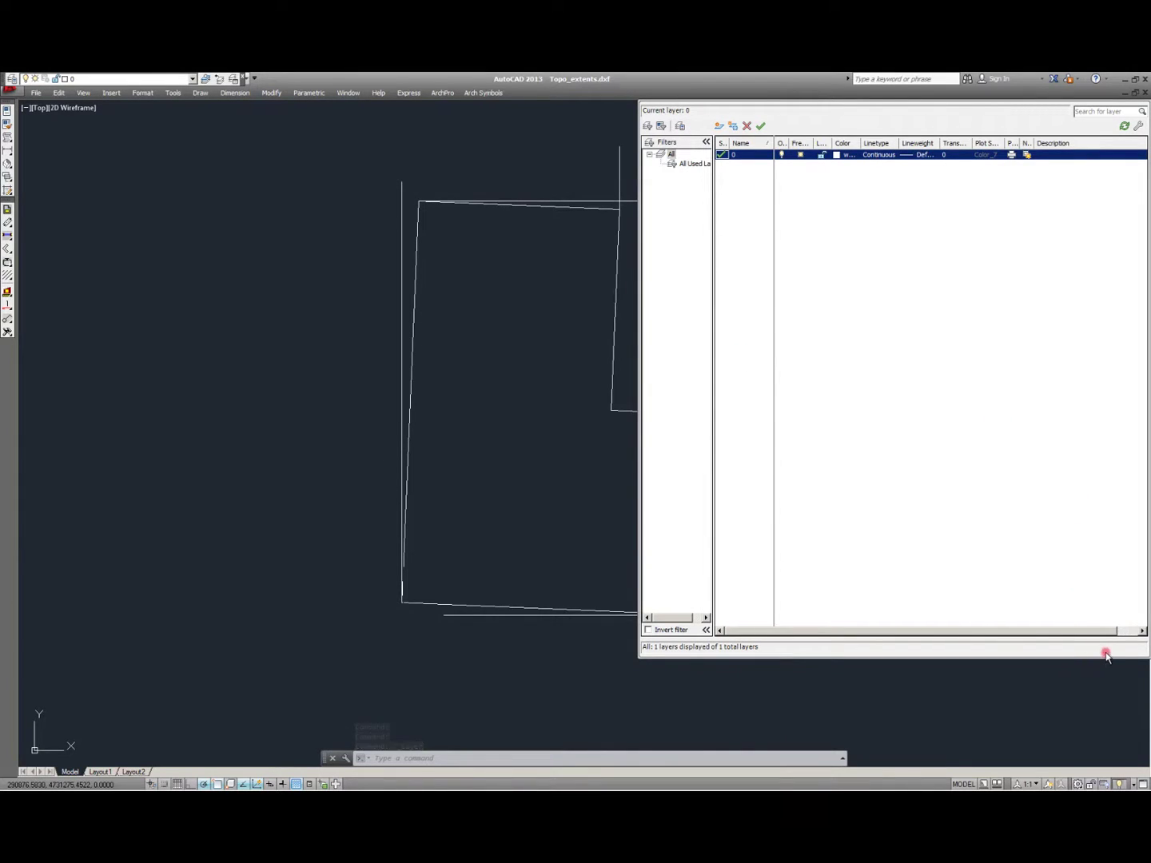
{"action": "left_click_drag", "start_coordinate": [1108, 658], "coordinate": [1084, 653]}
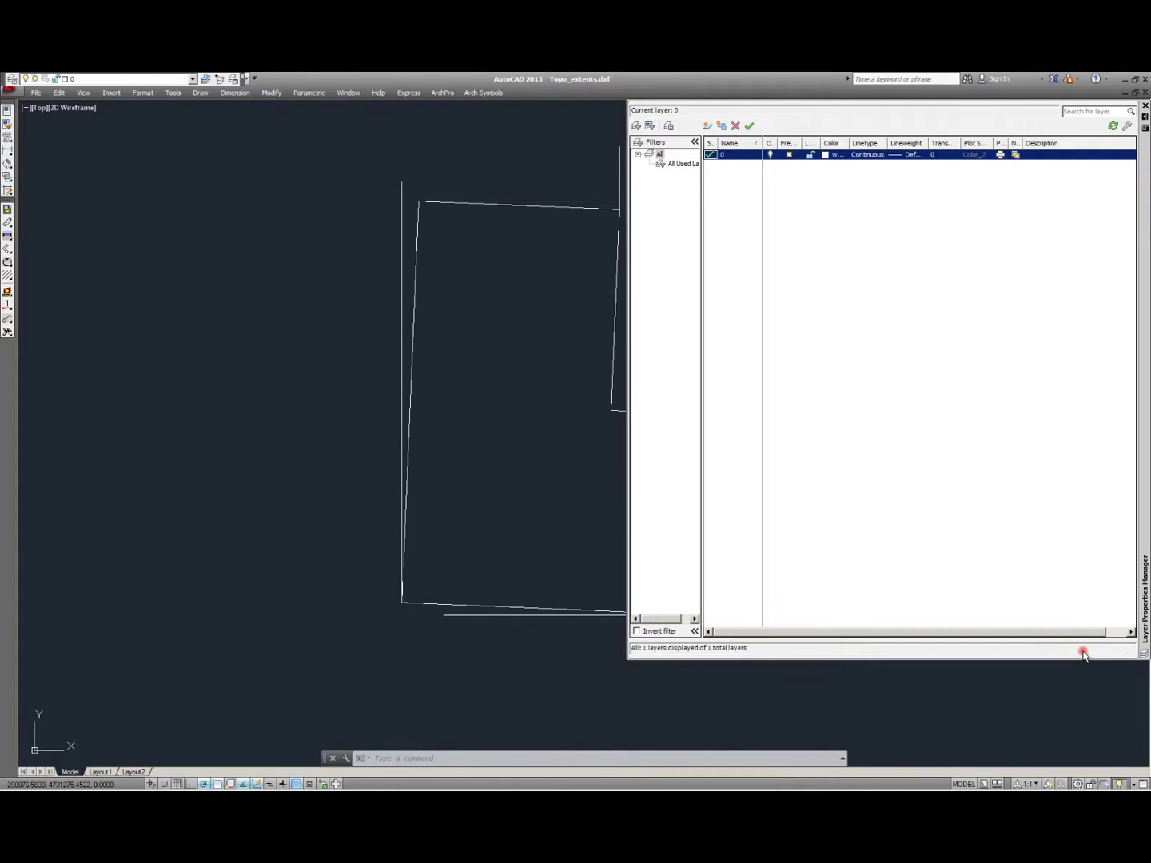
{"action": "double_click", "coordinate": [1145, 619]}
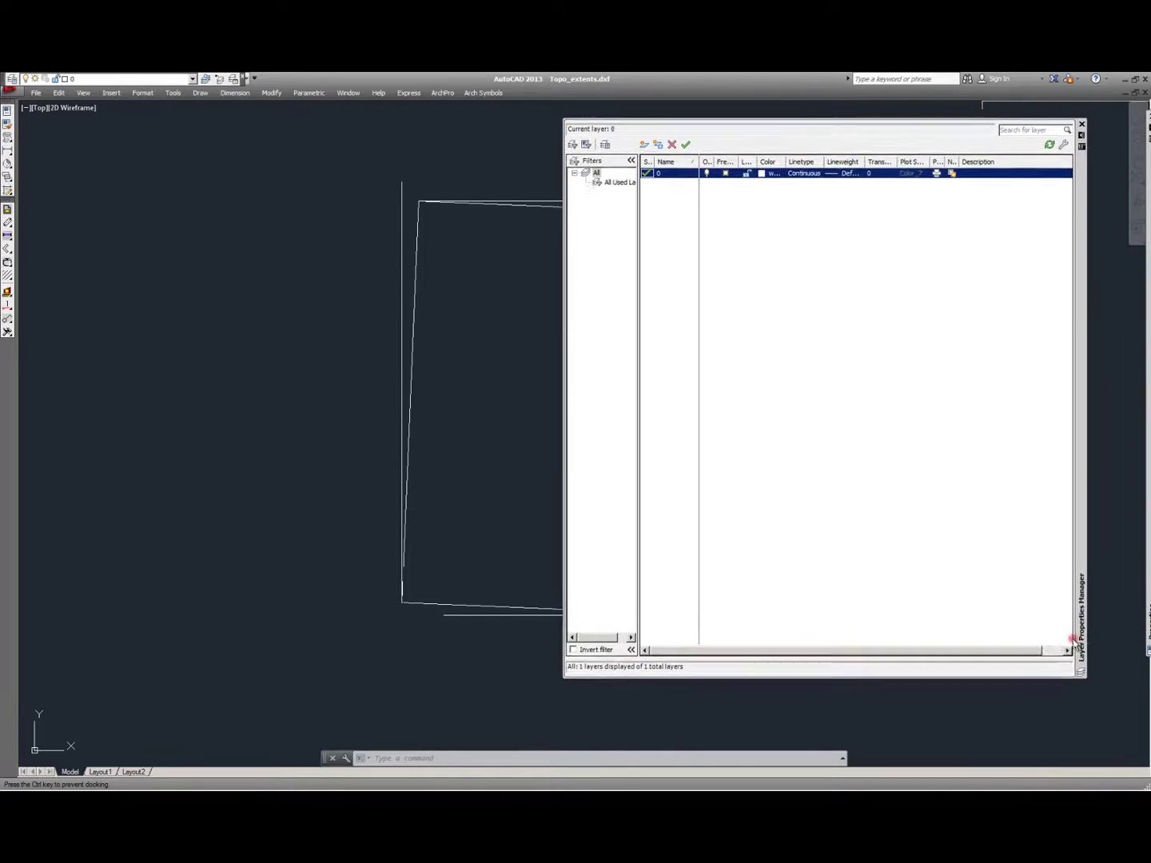
{"action": "mouse_move", "coordinate": [1145, 610]}
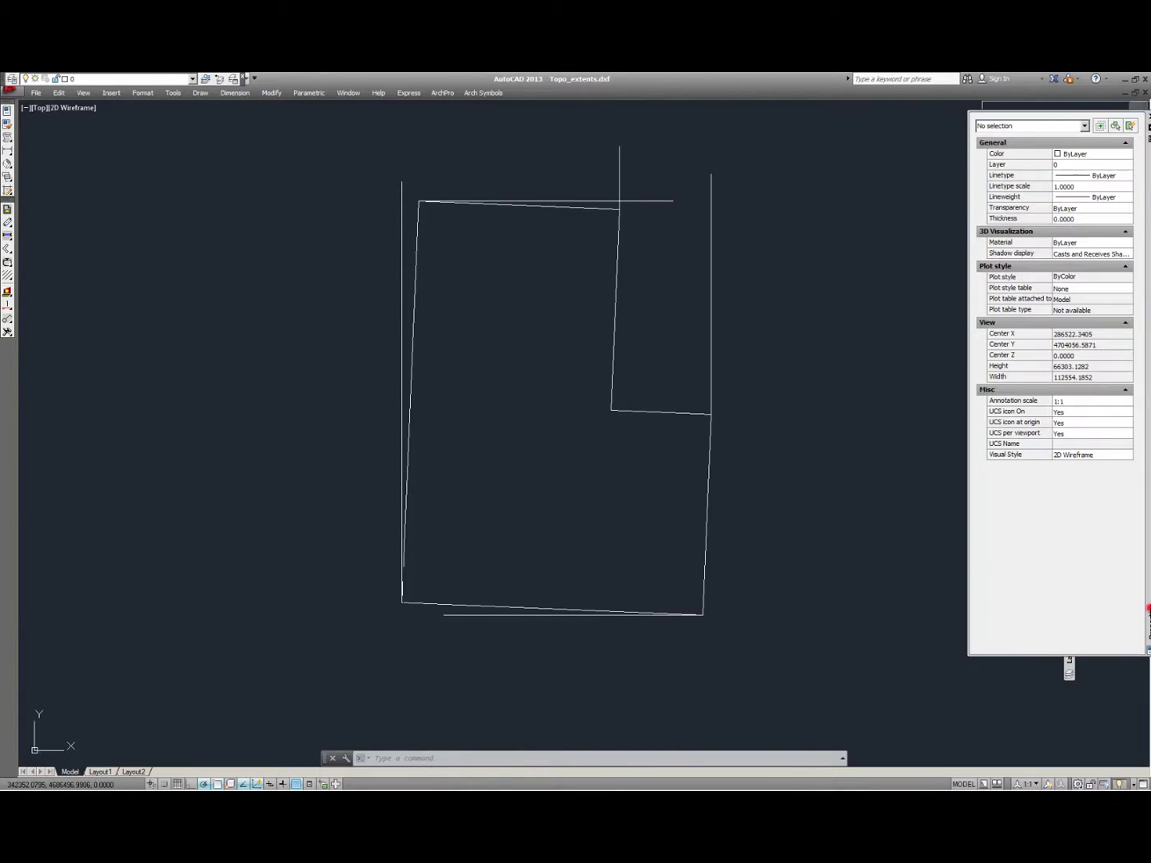
{"action": "left_click_drag", "start_coordinate": [1136, 629], "coordinate": [1138, 630]}
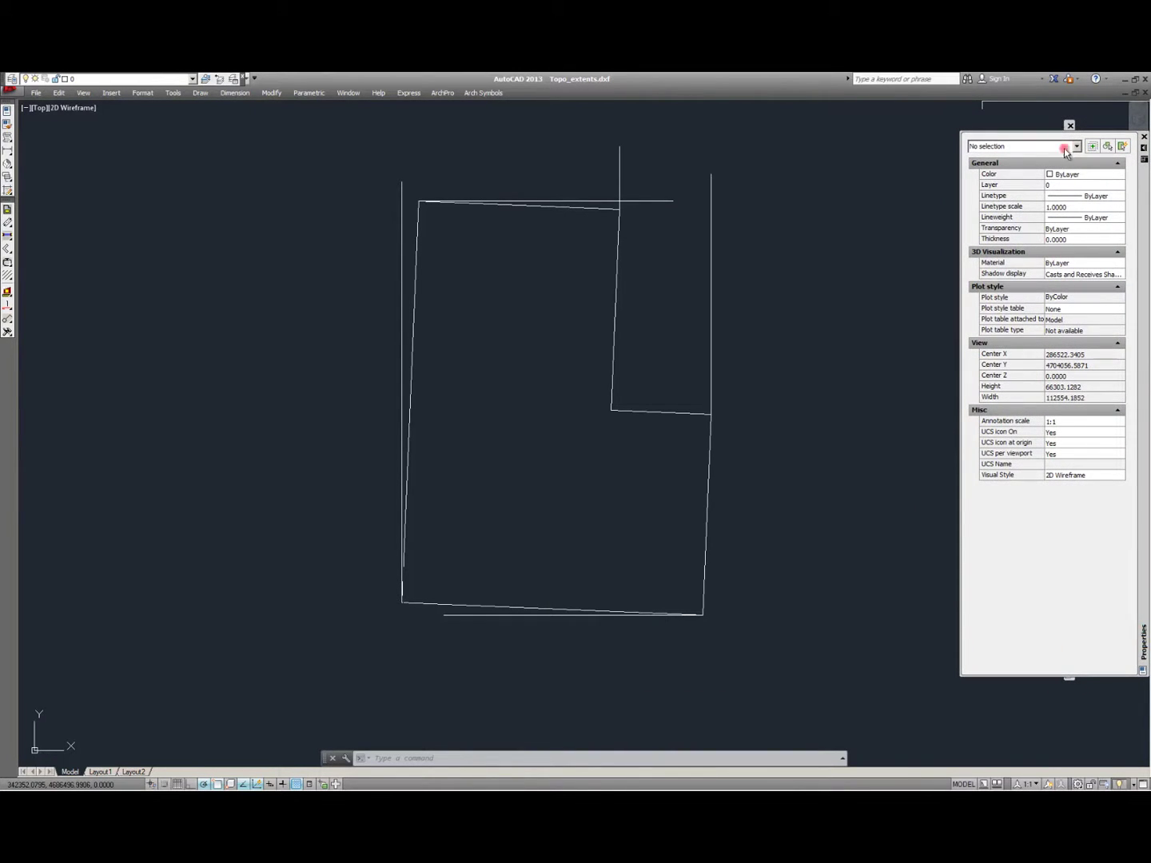
{"action": "left_click_drag", "start_coordinate": [1143, 257], "coordinate": [1143, 334]}
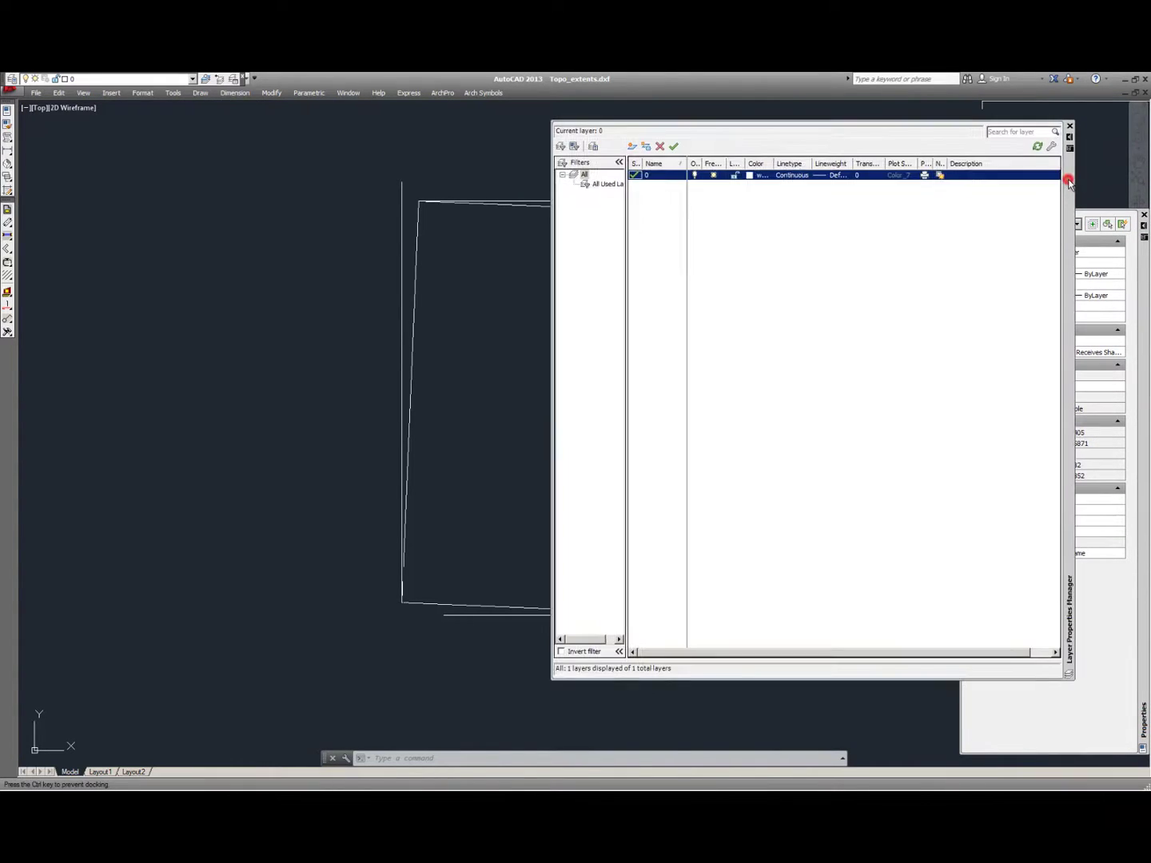
{"action": "left_click", "coordinate": [1141, 106]}
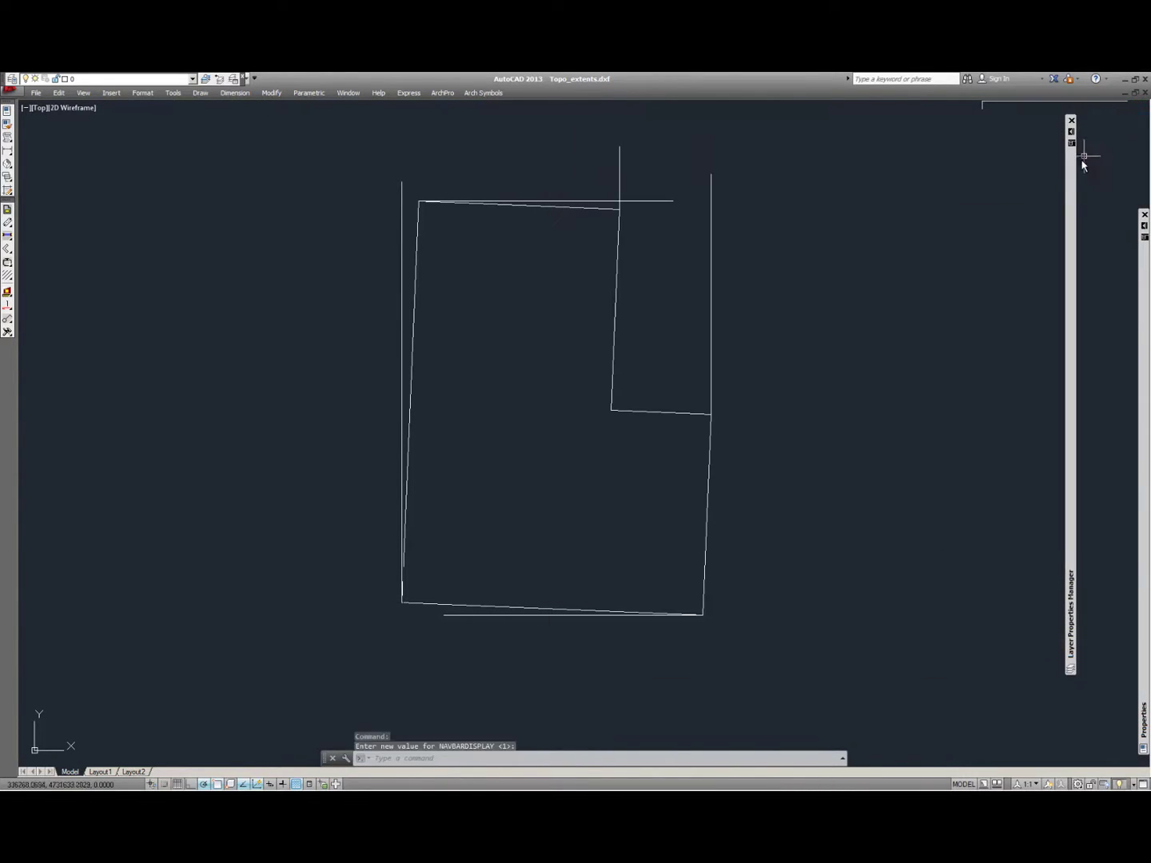
{"action": "left_click_drag", "start_coordinate": [1073, 169], "coordinate": [1143, 183]}
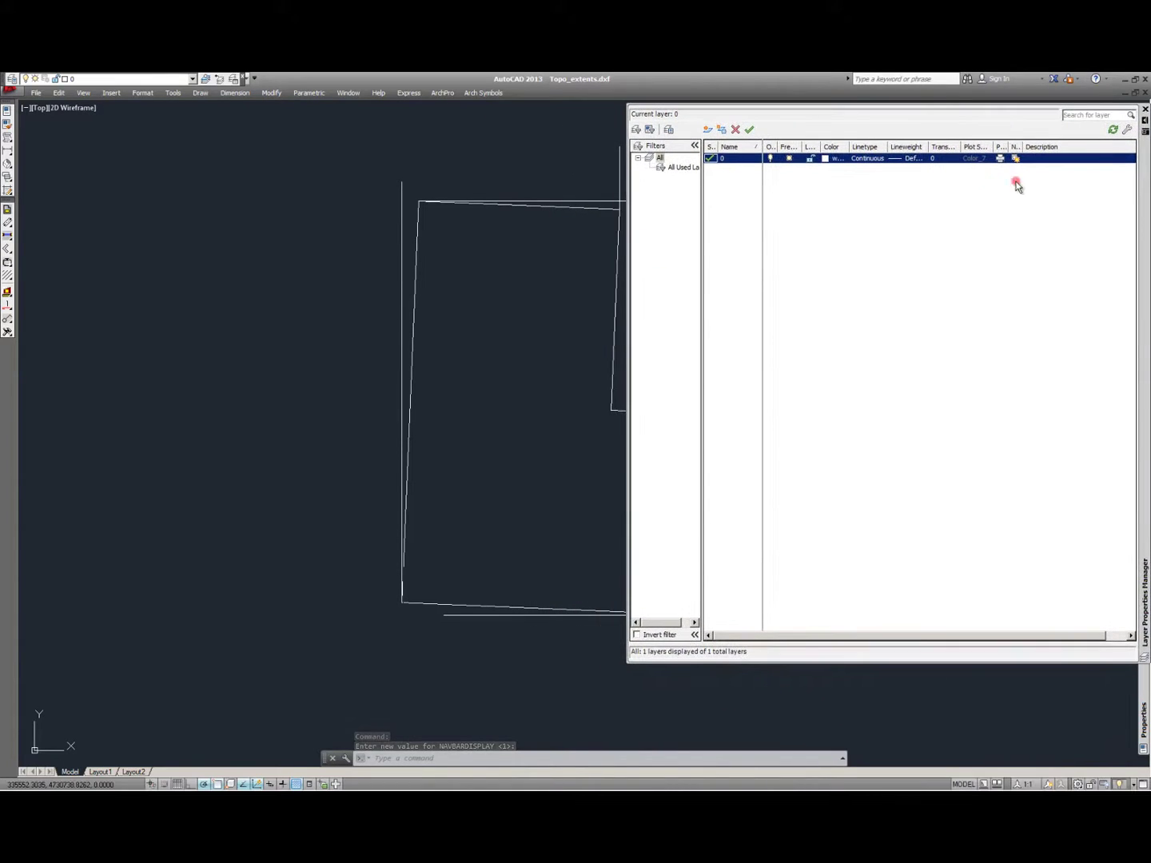
Step: Create a layer named topo_extents_original and set its color to index 130
{"action": "left_click", "coordinate": [709, 131]}
{"action": "type", "text": "topo_exte..."}
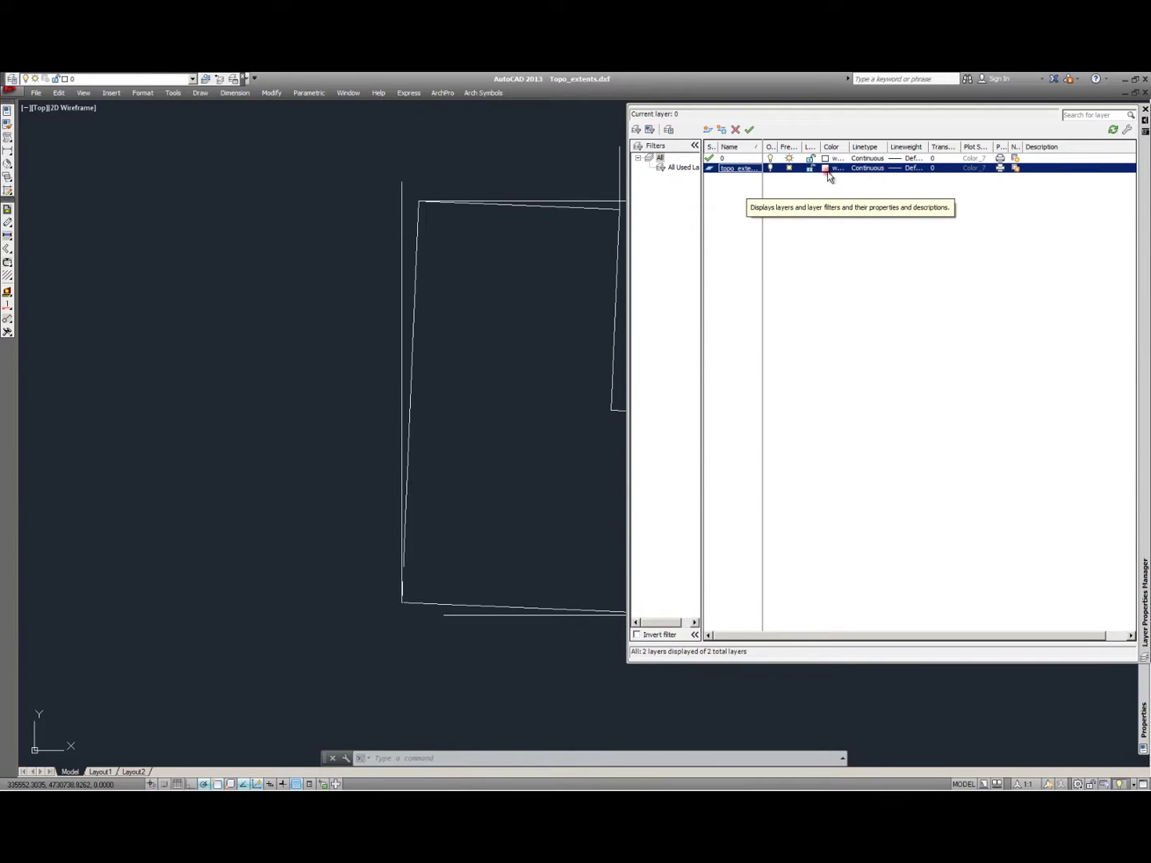
{"action": "left_click", "coordinate": [825, 170]}
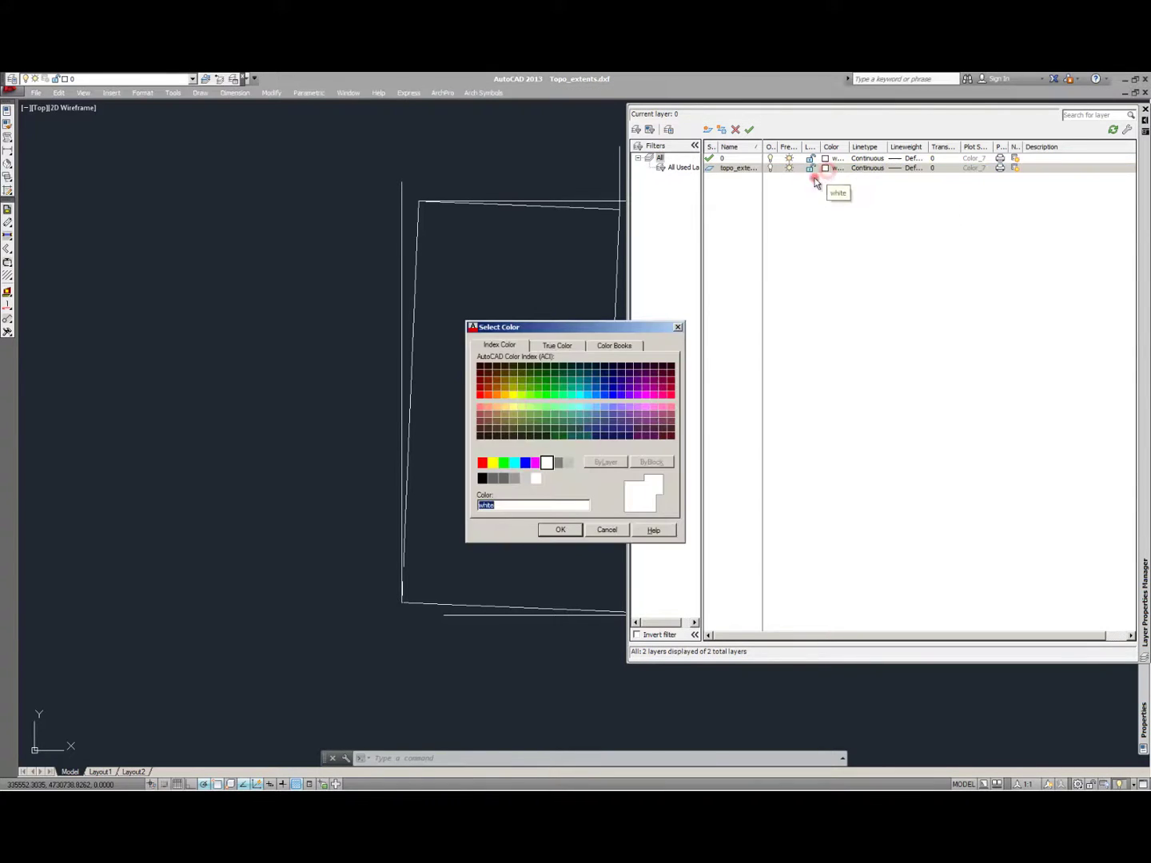
{"action": "left_click", "coordinate": [579, 395]}
{"action": "left_click", "coordinate": [579, 395]}
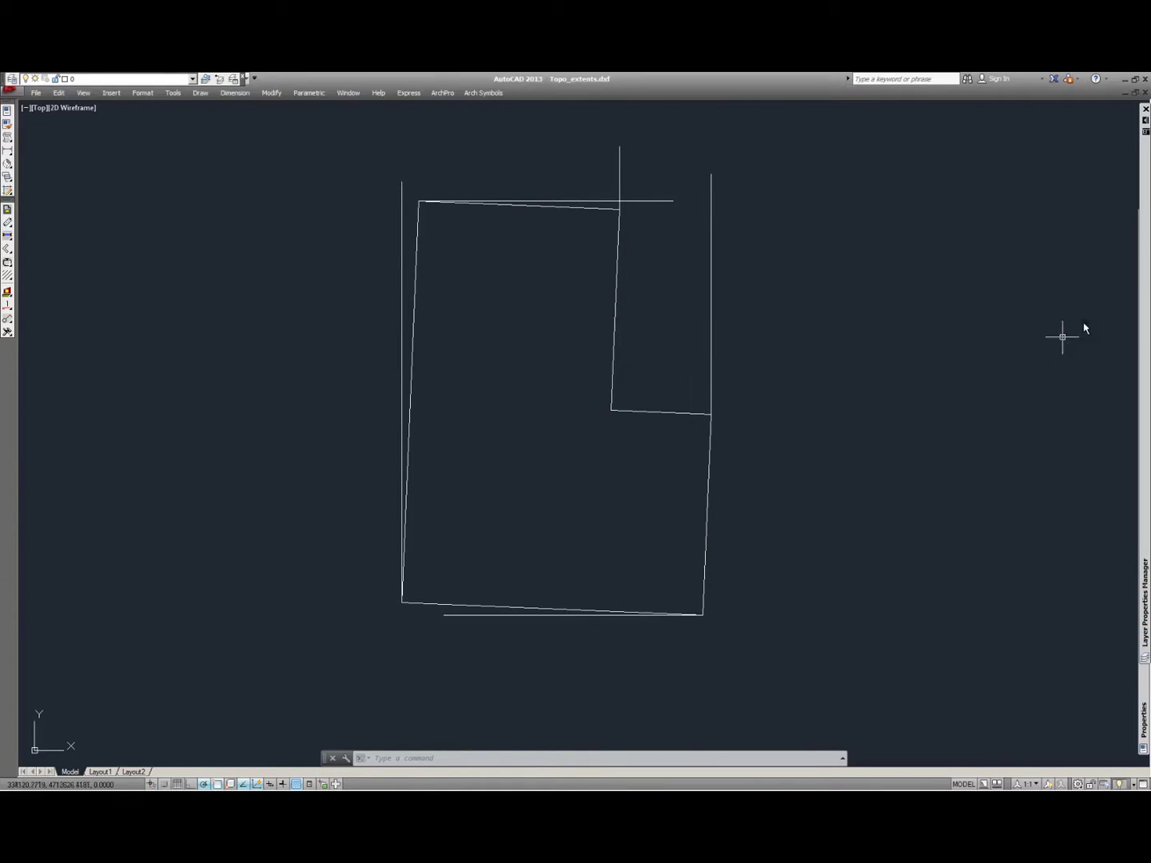
Step: Create a second layer named topo_extents_add and set its color to red
{"action": "mouse_move", "coordinate": [1141, 291]}
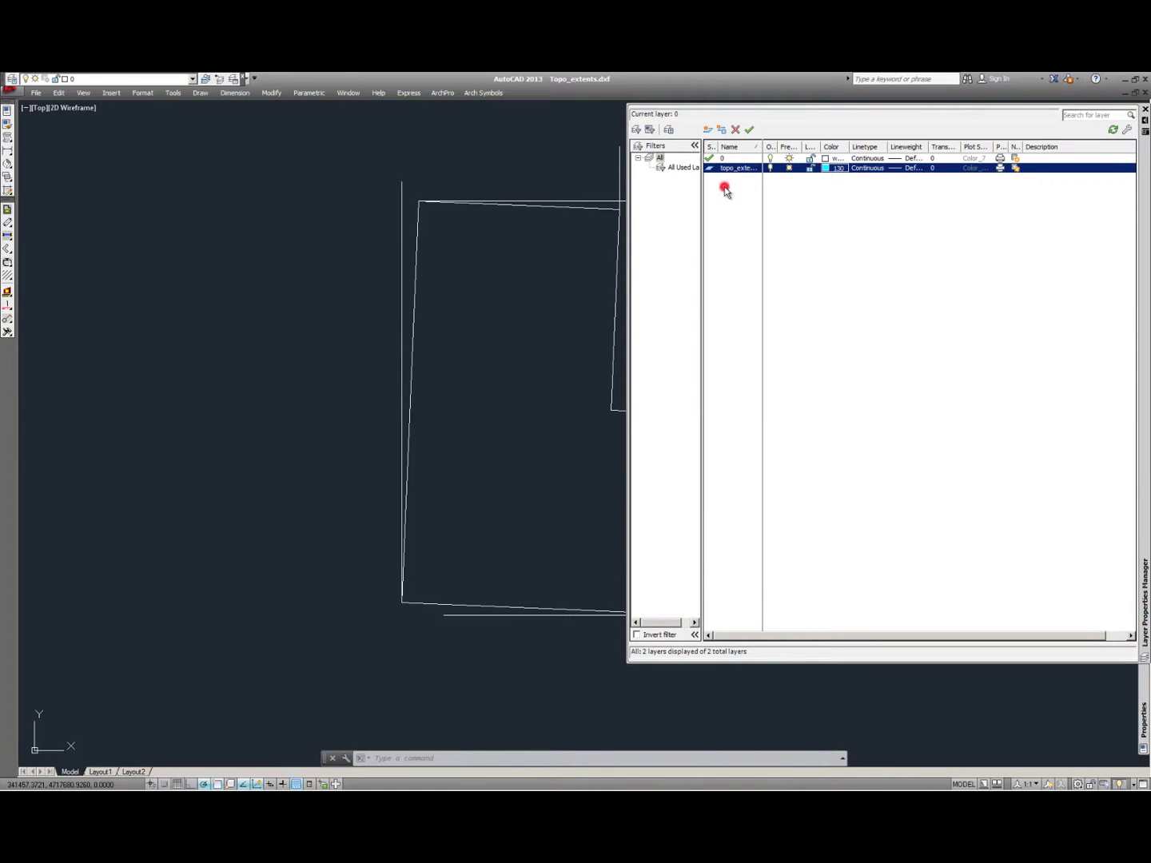
{"action": "left_click", "coordinate": [709, 128]}
{"action": "type", "text": "topo_extents_original"}
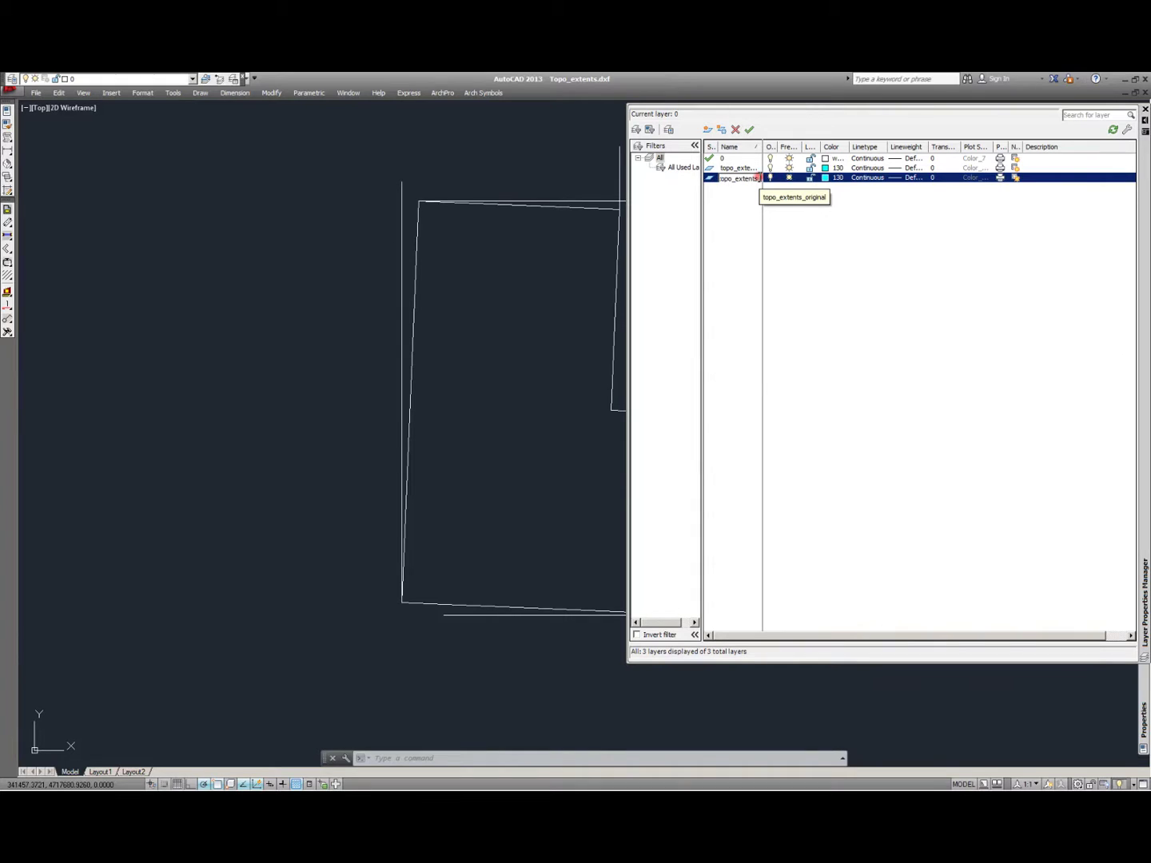
{"action": "left_click", "coordinate": [781, 180]}
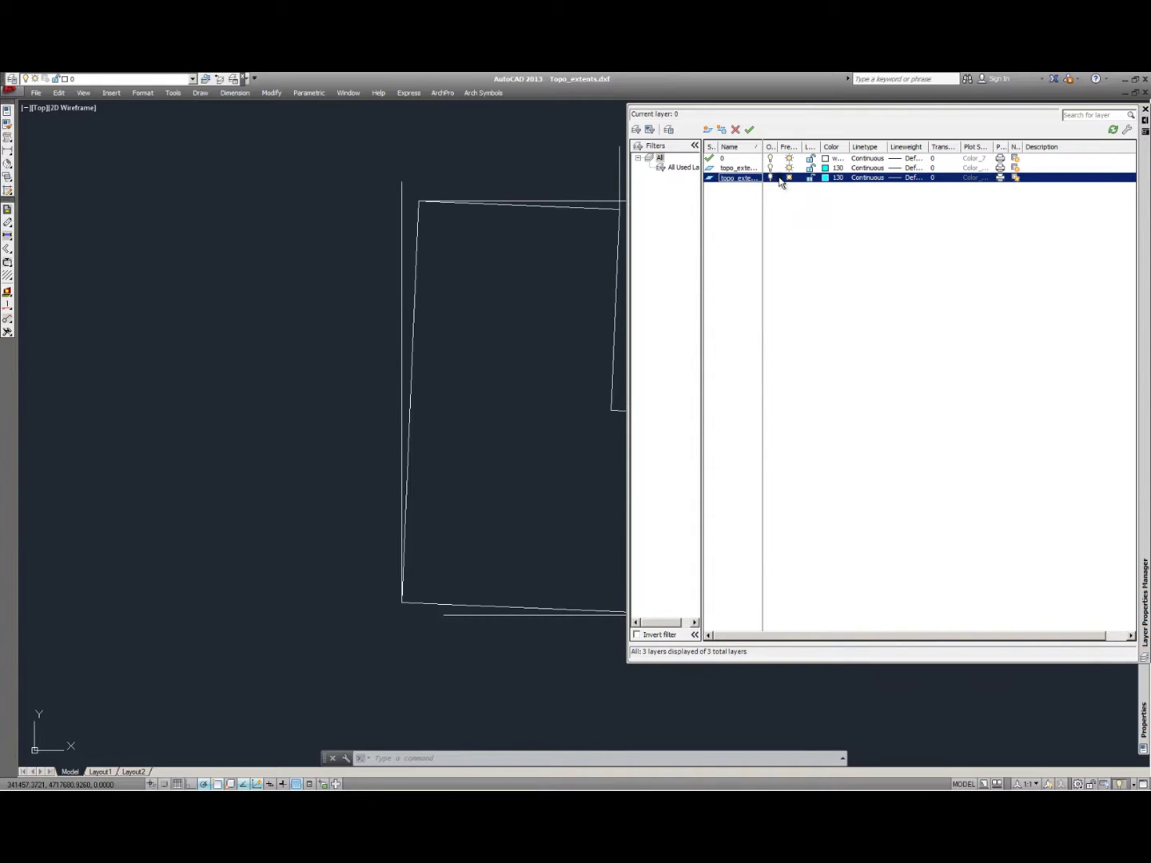
{"action": "left_click", "coordinate": [824, 177]}
{"action": "double_click", "coordinate": [478, 394]}
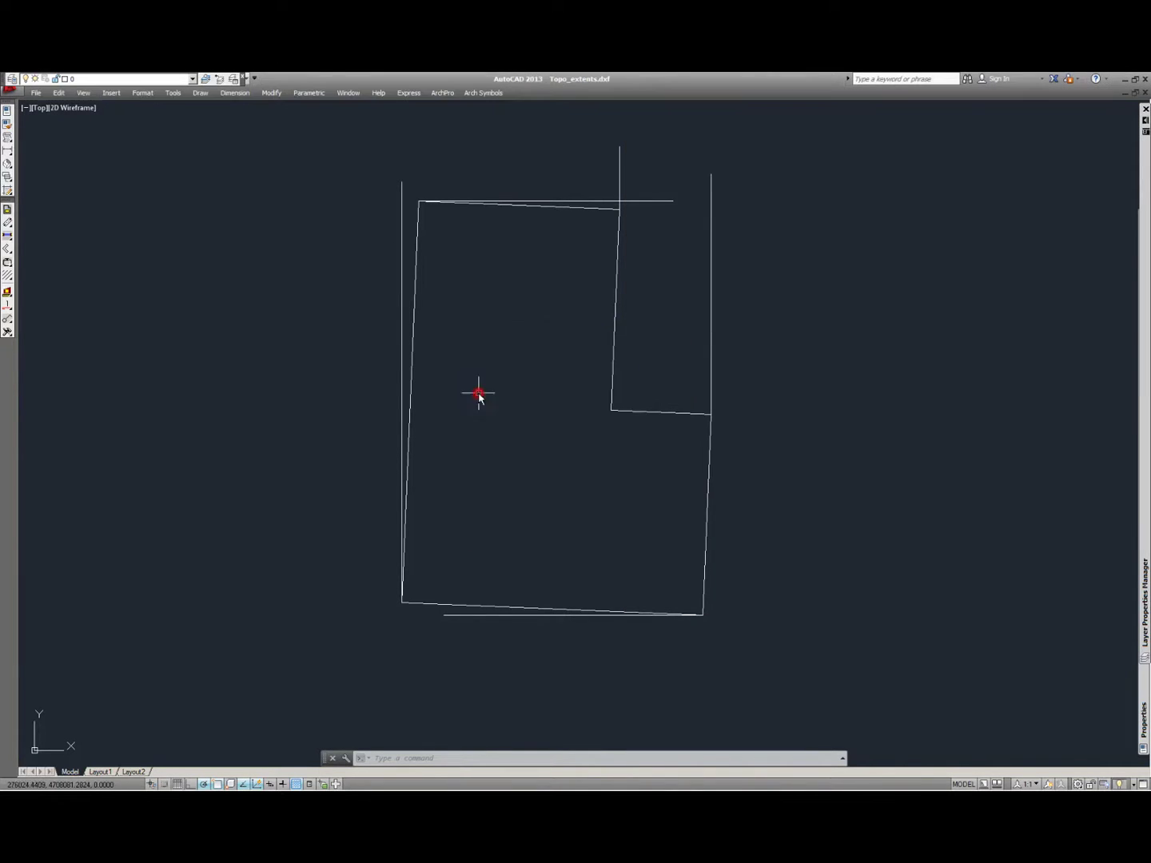
Step: Assign the five added horizontal and vertical construction lines to the topo_extents_add layer
{"action": "left_click", "coordinate": [478, 615]}
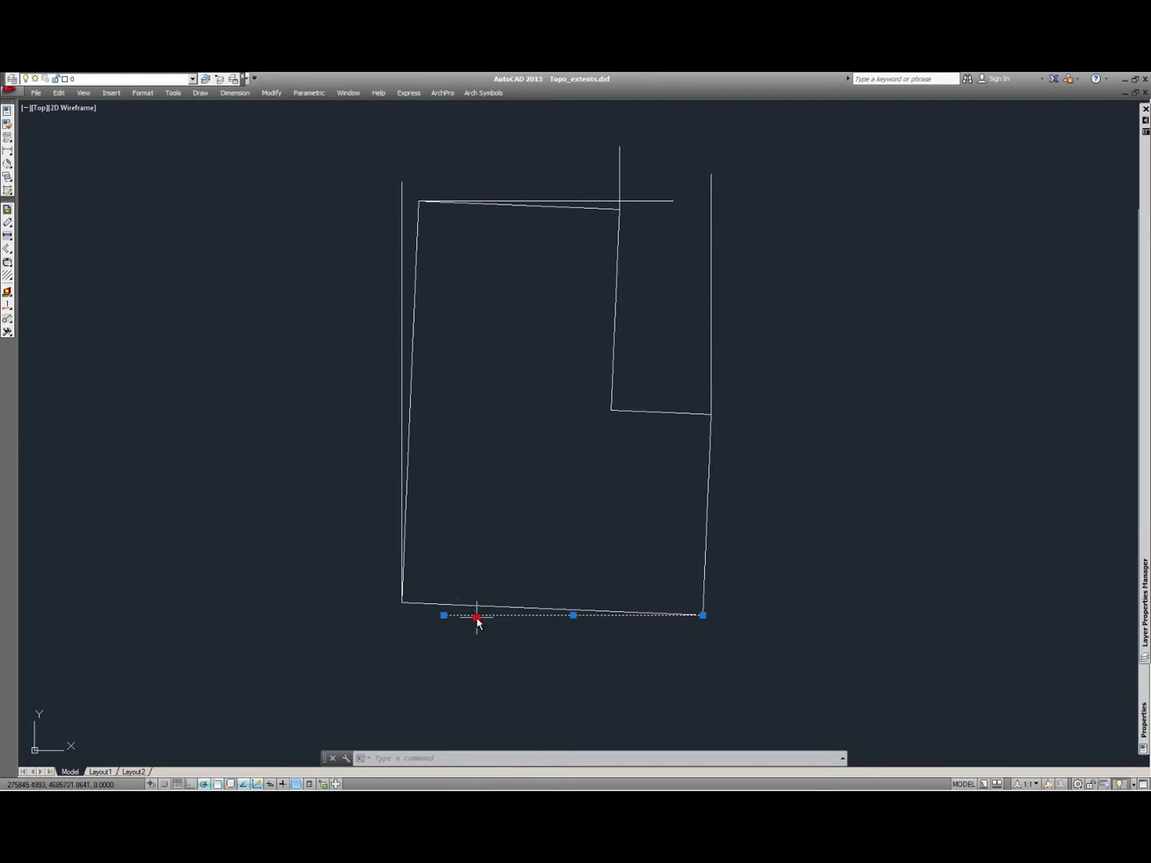
{"action": "left_click", "coordinate": [400, 191]}
{"action": "left_click", "coordinate": [620, 172]}
{"action": "left_click", "coordinate": [656, 201]}
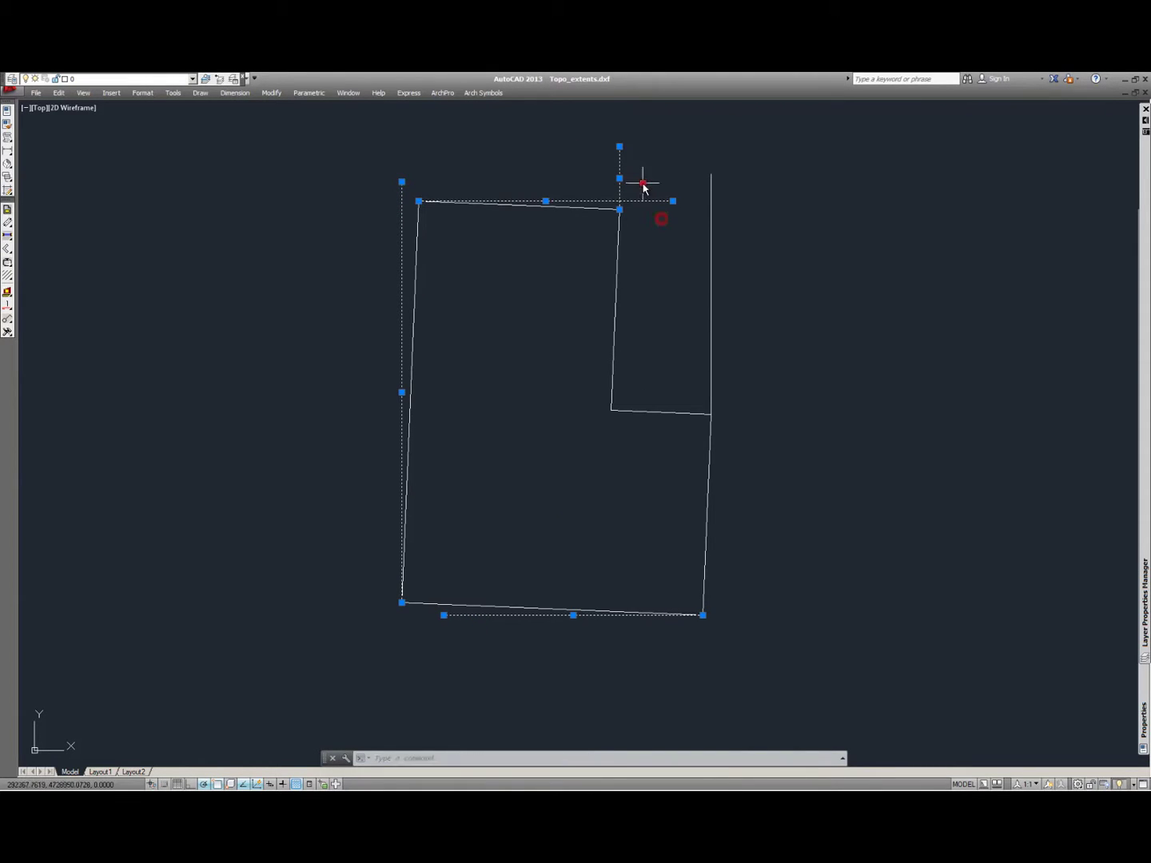
{"action": "left_click", "coordinate": [711, 269]}
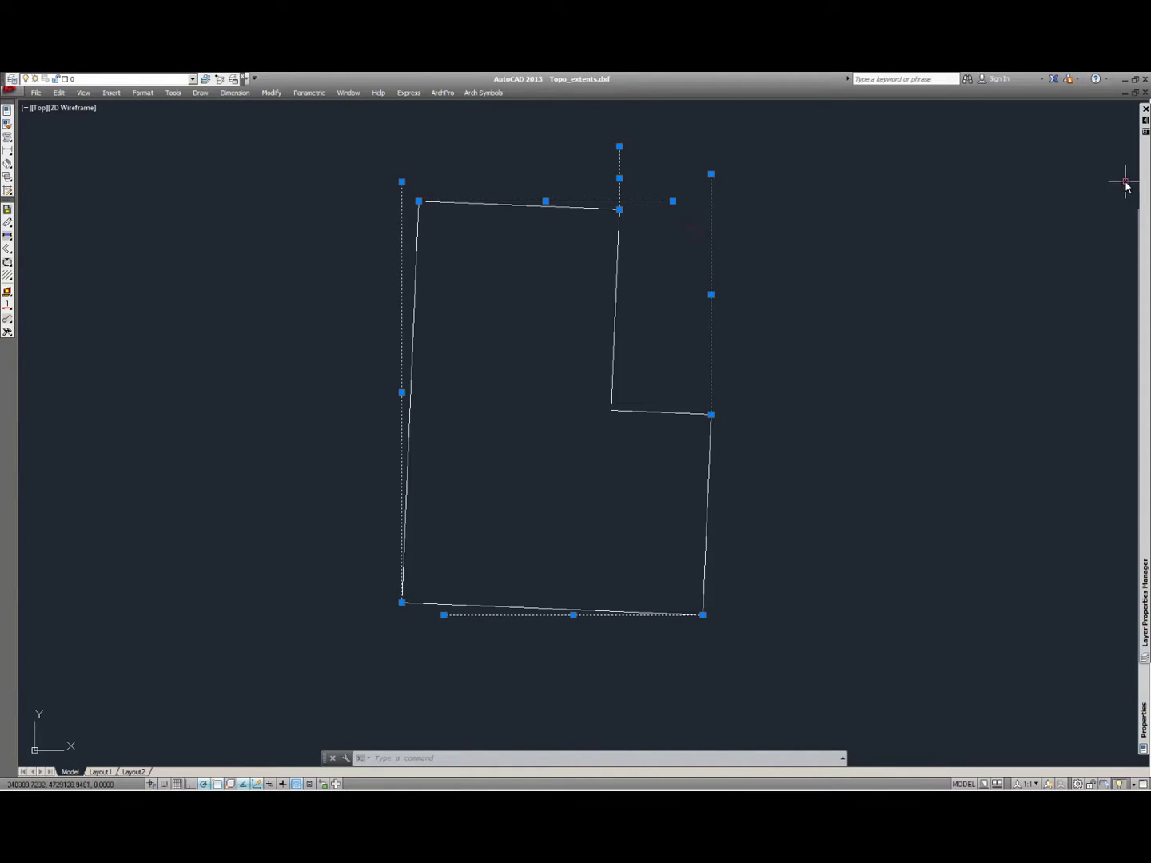
{"action": "left_click", "coordinate": [146, 79]}
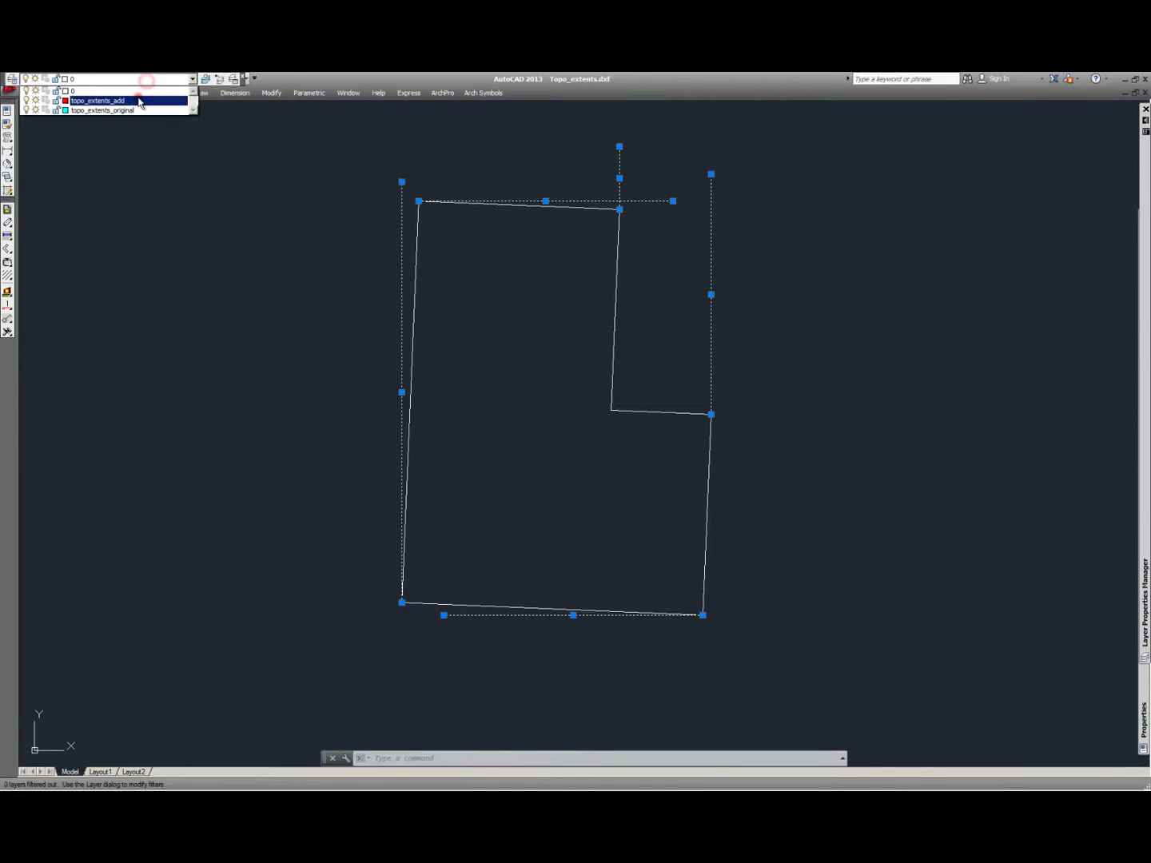
{"action": "left_click", "coordinate": [140, 101]}
{"action": "key", "text": "Escape"}
Step: Assign the original boundary polyline to the topo_extents_original layer
{"action": "left_click_drag", "start_coordinate": [655, 378], "coordinate": [615, 419]}
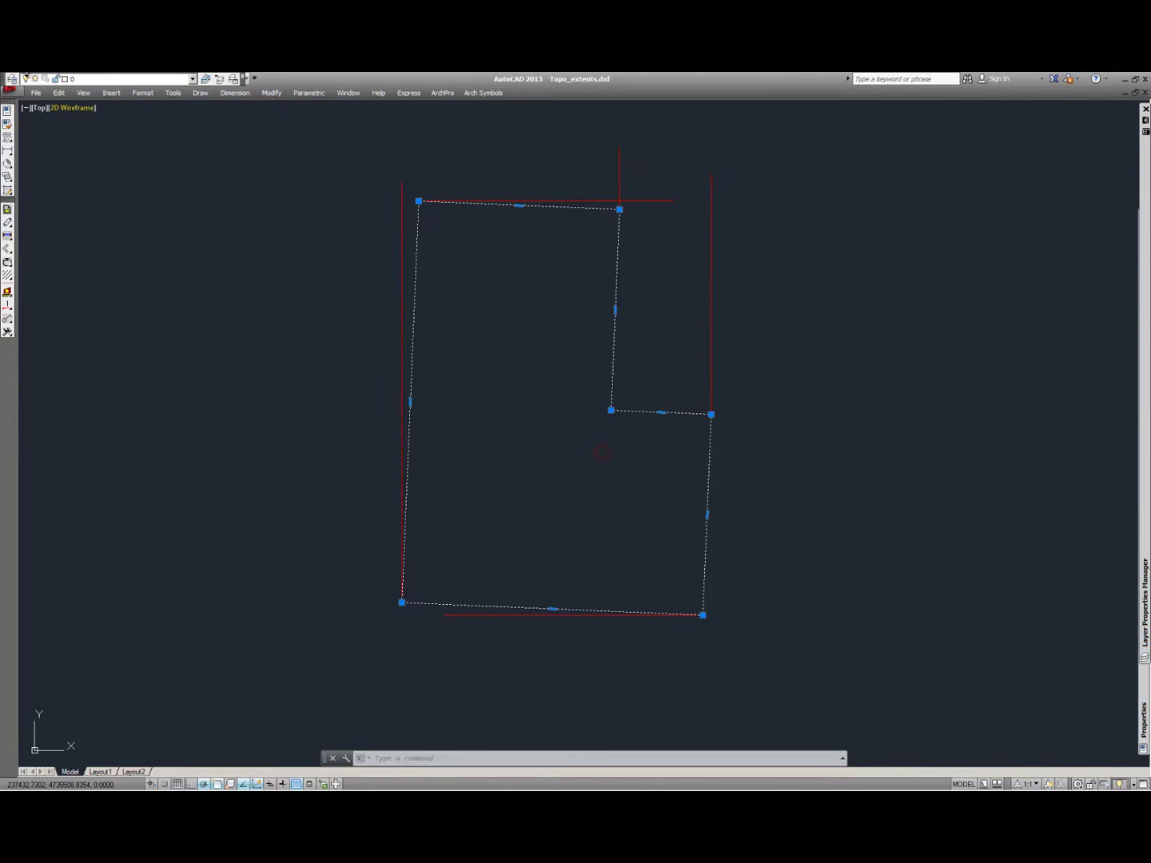
{"action": "left_click", "coordinate": [101, 80]}
{"action": "left_click", "coordinate": [96, 106]}
{"action": "key", "text": "Escape"}
Step: Fillet the northern horizontal line and the western vertical line into a sharp northwest corner
{"action": "type", "text": "f"}
{"action": "key", "text": "Return"}
{"action": "left_click", "coordinate": [478, 200]}
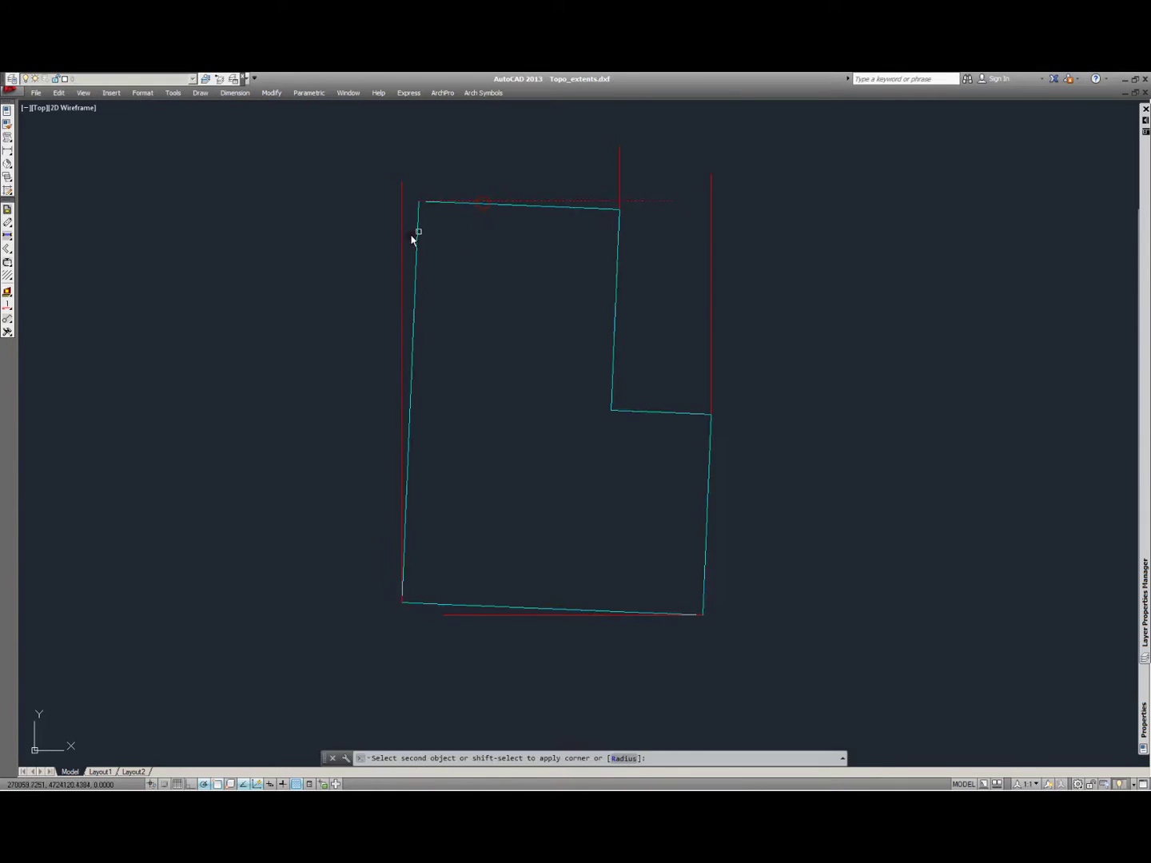
{"action": "left_click", "coordinate": [398, 242]}
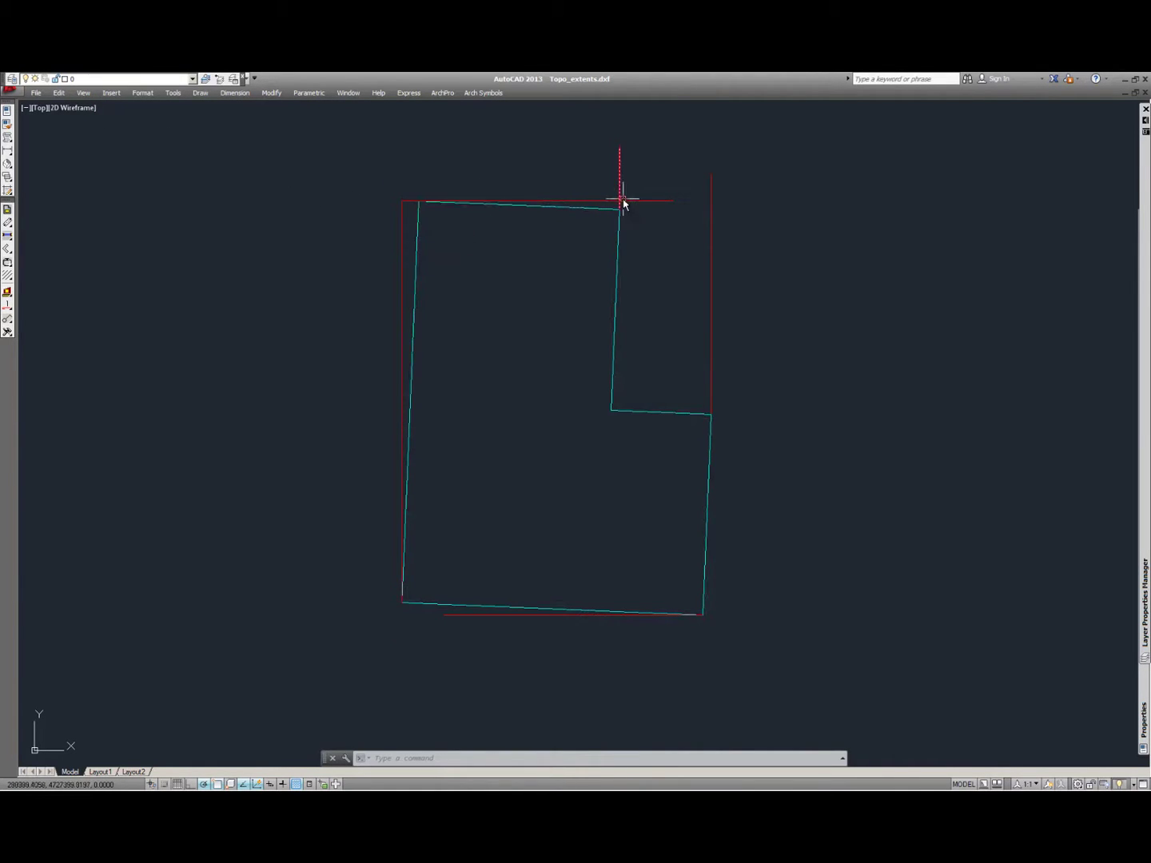
{"action": "key", "text": "Return"}
{"action": "key", "text": "Escape"}
Step: Trim the overhanging ends of the horizontal and short vertical lines at the upper block's northeast corner
{"action": "type", "text": "tr"}
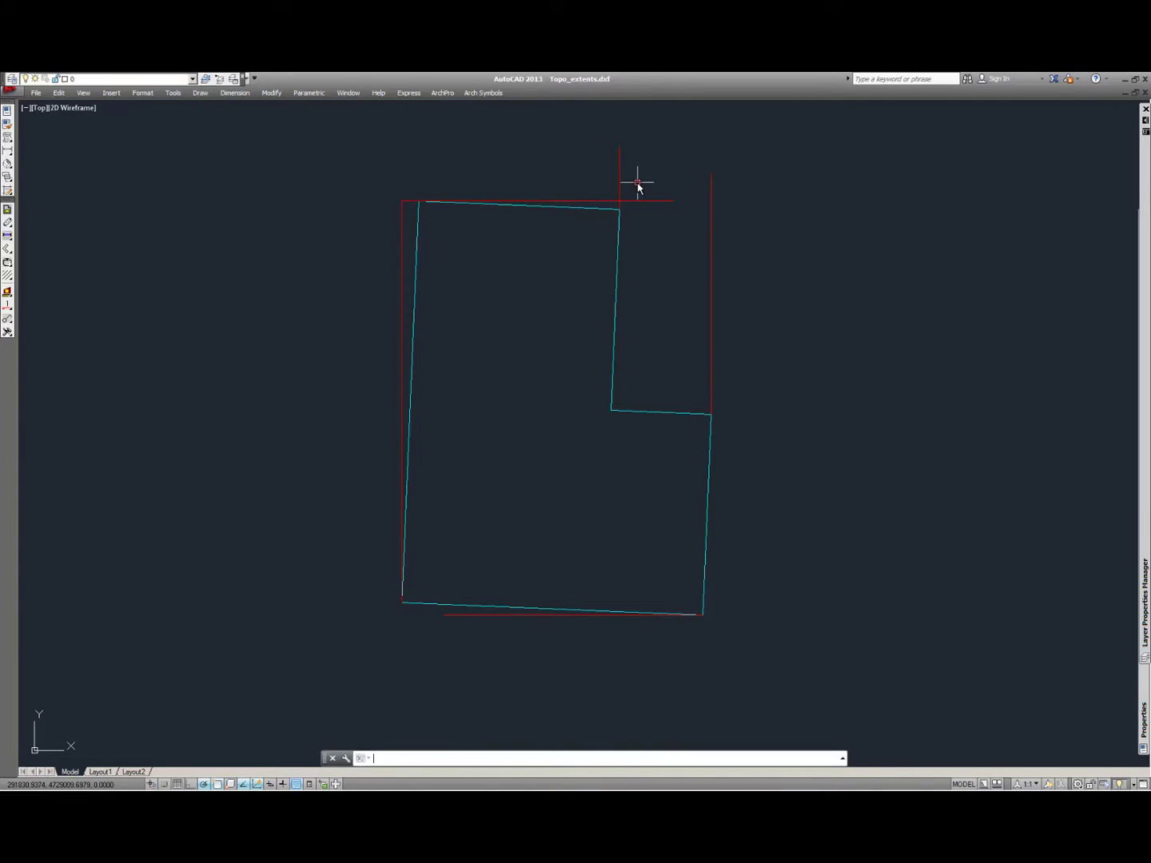
{"action": "scroll", "coordinate": [636, 184], "scroll_direction": "up", "scroll_amount": 5}
{"action": "key", "text": "Return"}
{"action": "key", "text": "Return"}
{"action": "left_click", "coordinate": [660, 253]}
{"action": "left_click", "coordinate": [626, 205]}
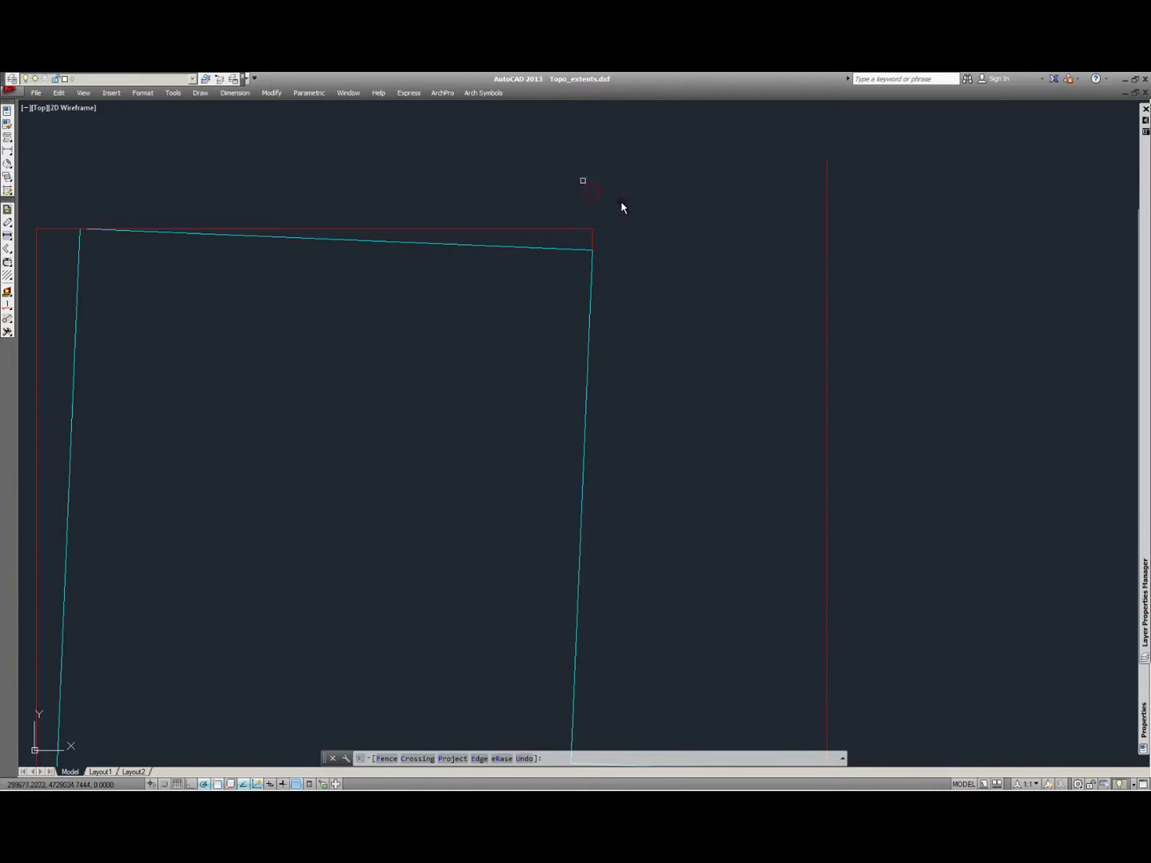
{"action": "key", "text": "Escape"}
{"action": "type", "text": "f"}
{"action": "key", "text": "Return"}
{"action": "left_click", "coordinate": [592, 238]}
{"action": "scroll", "coordinate": [605, 210], "scroll_direction": "down", "scroll_amount": 5}
{"action": "key", "text": "Escape"}
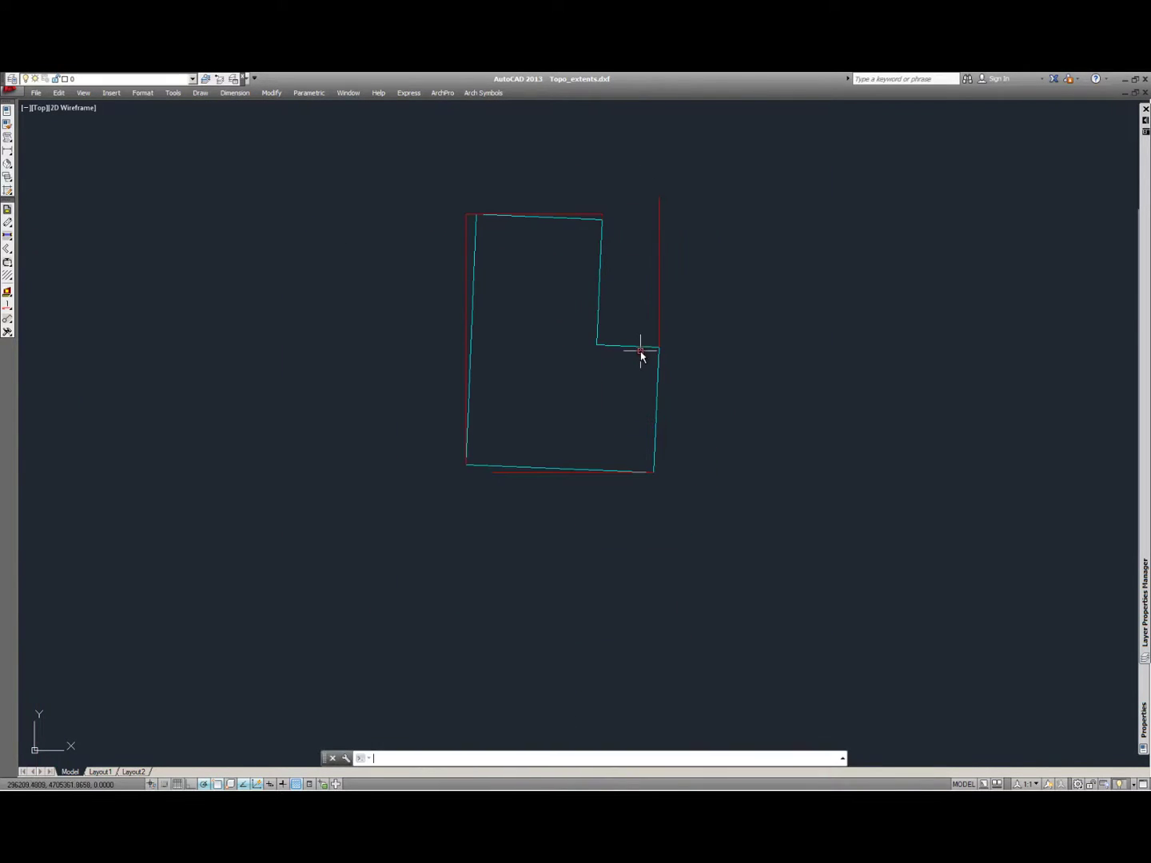
Step: Draw a horizontal line about 14341 units long eastward from the outline's inner corner, past the eastern vertical line
{"action": "scroll", "coordinate": [635, 348], "scroll_direction": "up", "scroll_amount": 4}
{"action": "type", "text": "l"}
{"action": "key", "text": "Return"}
{"action": "left_click", "coordinate": [558, 370]}
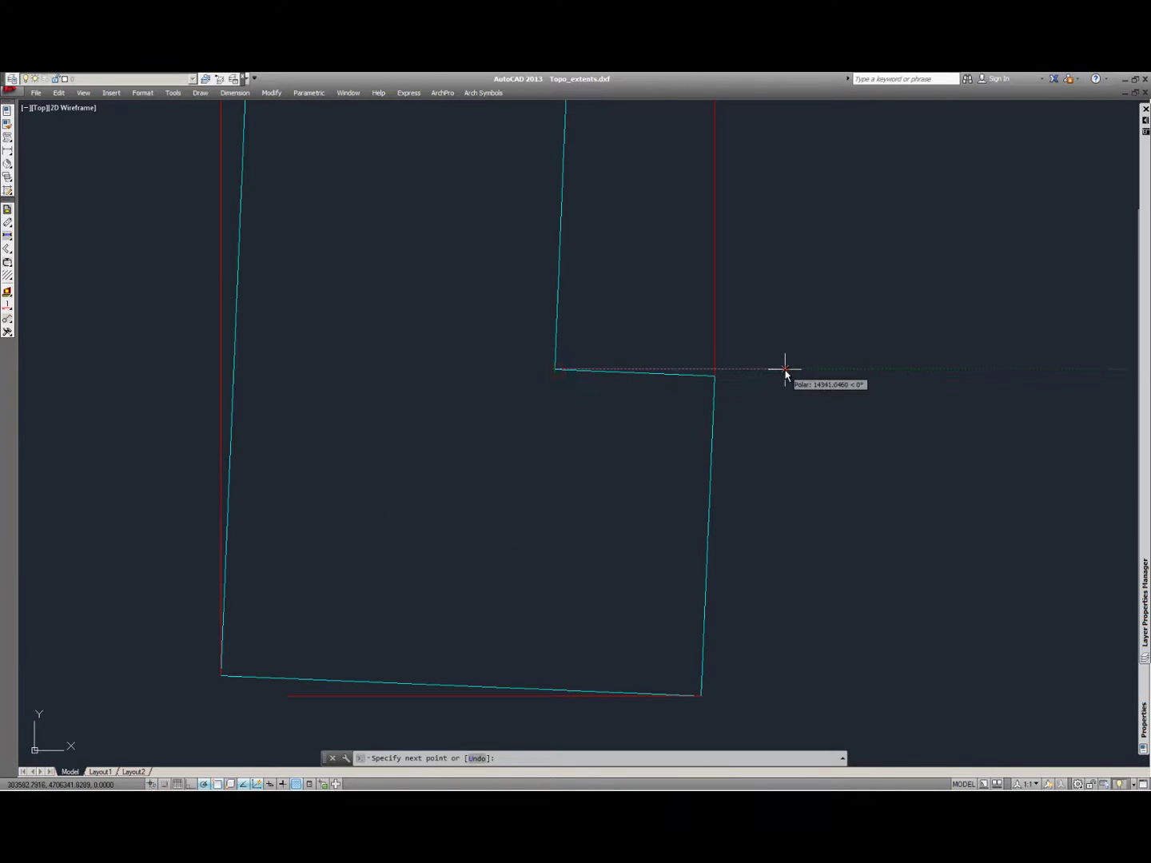
{"action": "left_click", "coordinate": [783, 373]}
{"action": "key", "text": "Return"}
Step: Match the new horizontal line's layer to that of the red eastern vertical line with LAYMCH
{"action": "scroll", "coordinate": [672, 371], "scroll_direction": "up", "scroll_amount": 5}
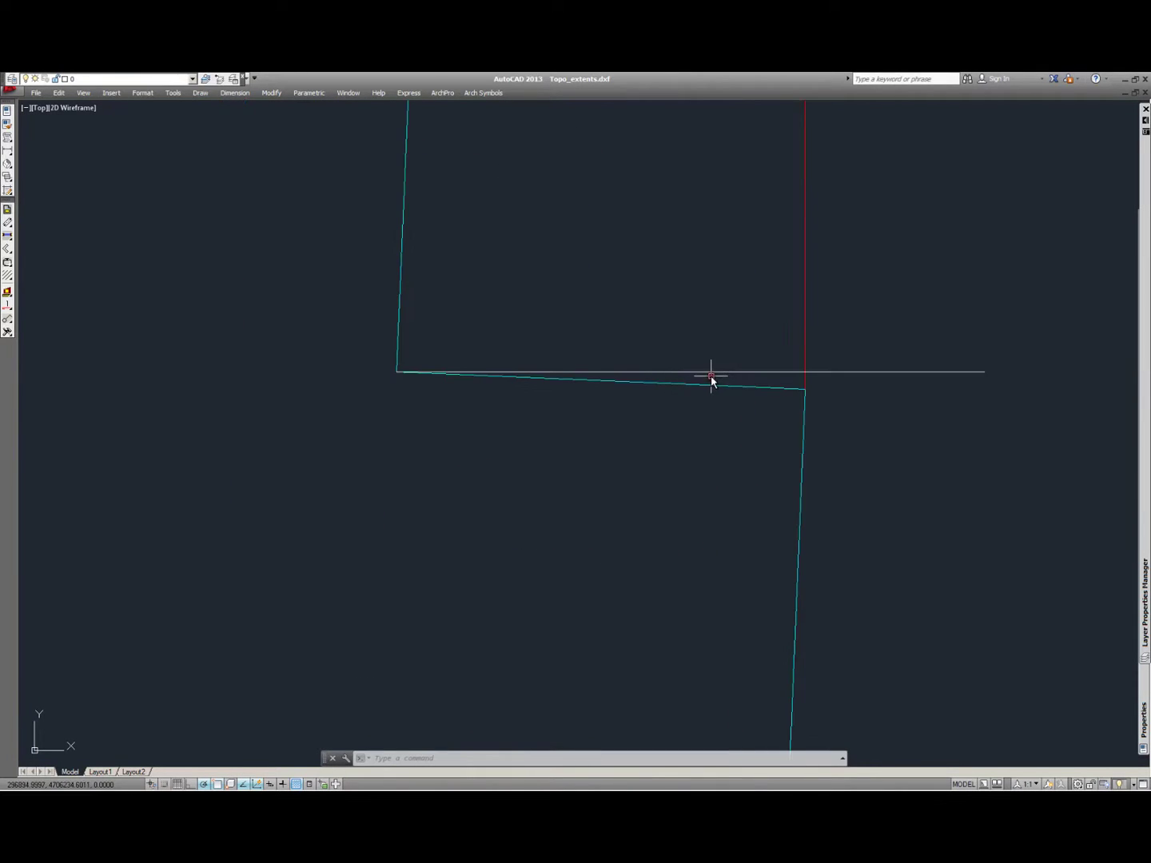
{"action": "type", "text": "laymch"}
{"action": "key", "text": "Return"}
{"action": "left_click", "coordinate": [759, 373]}
{"action": "right_click", "coordinate": [730, 355]}
{"action": "left_click", "coordinate": [805, 346]}
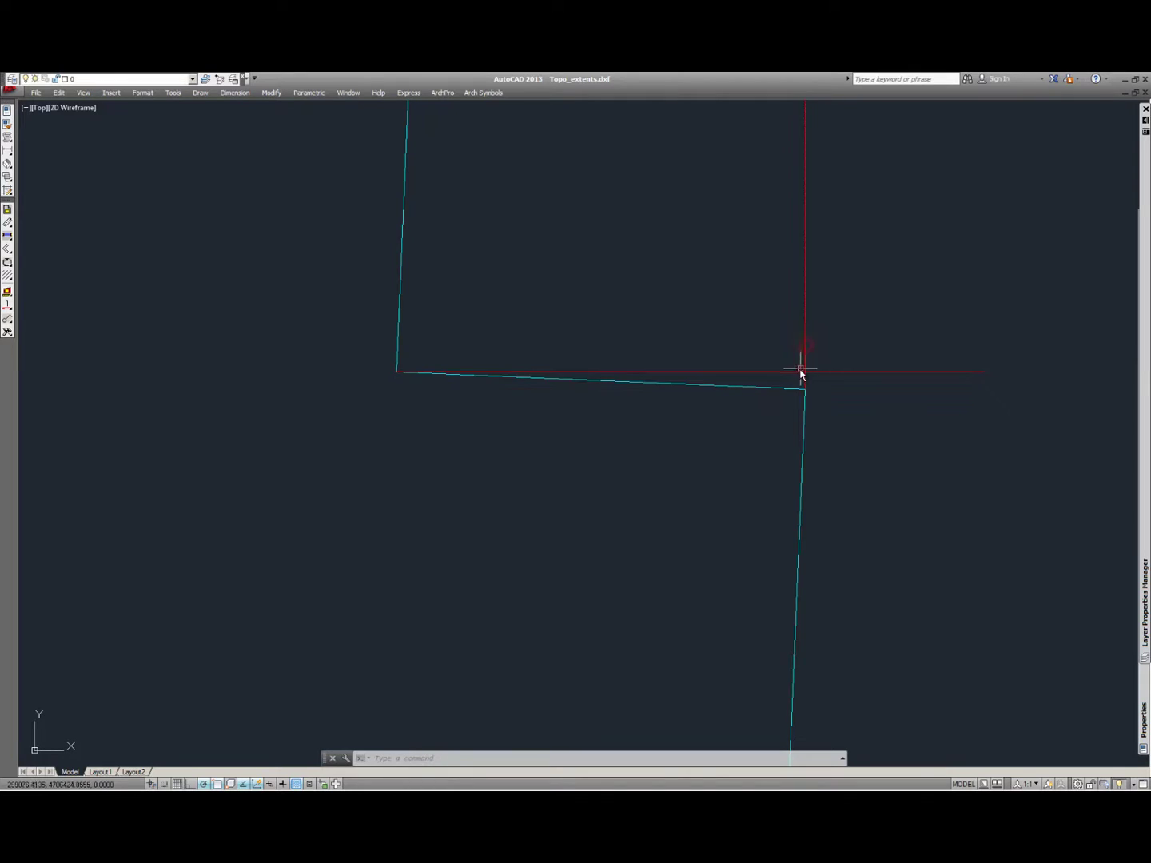
Step: Fillet the eastern vertical line and the southern horizontal line into a sharp southeast corner
{"action": "scroll", "coordinate": [800, 373], "scroll_direction": "down", "scroll_amount": 4}
{"action": "type", "text": "f"}
{"action": "key", "text": "Return"}
{"action": "left_click", "coordinate": [794, 322]}
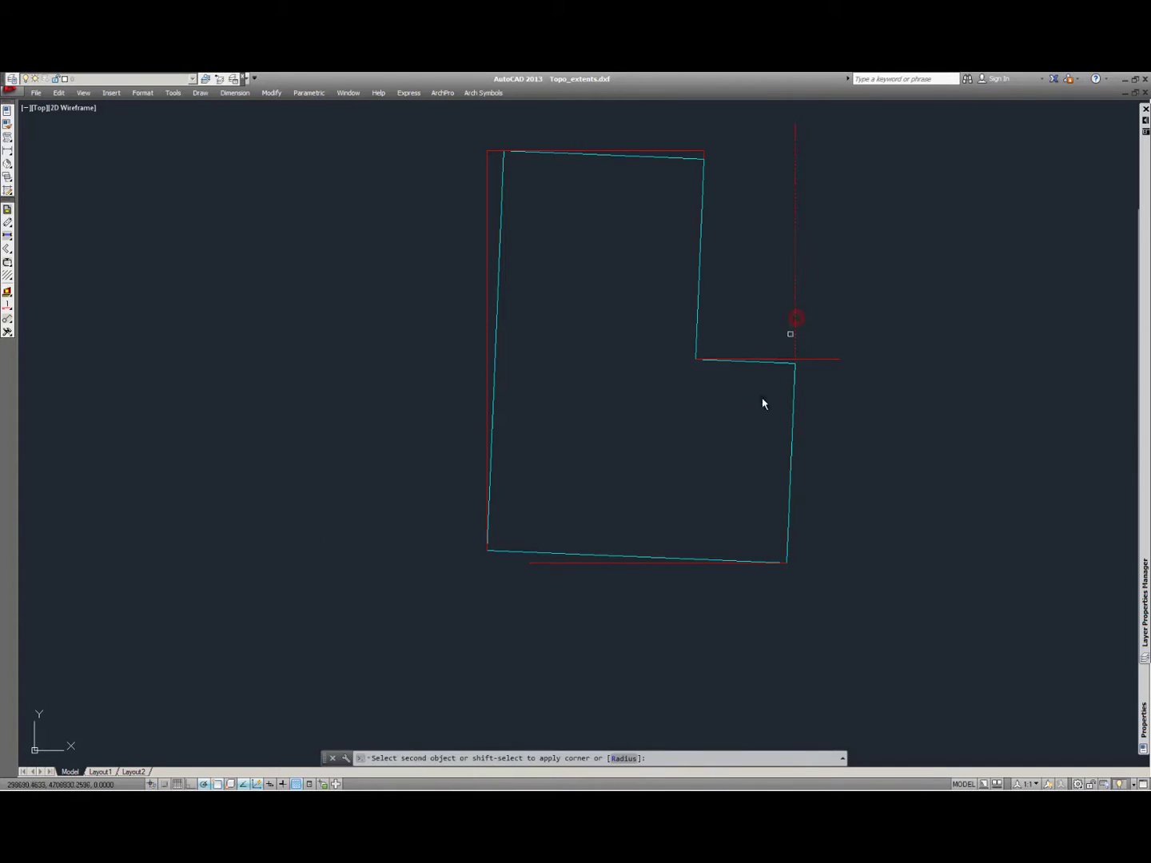
{"action": "left_click", "coordinate": [653, 561]}
{"action": "scroll", "coordinate": [794, 366], "scroll_direction": "up", "scroll_amount": 4}
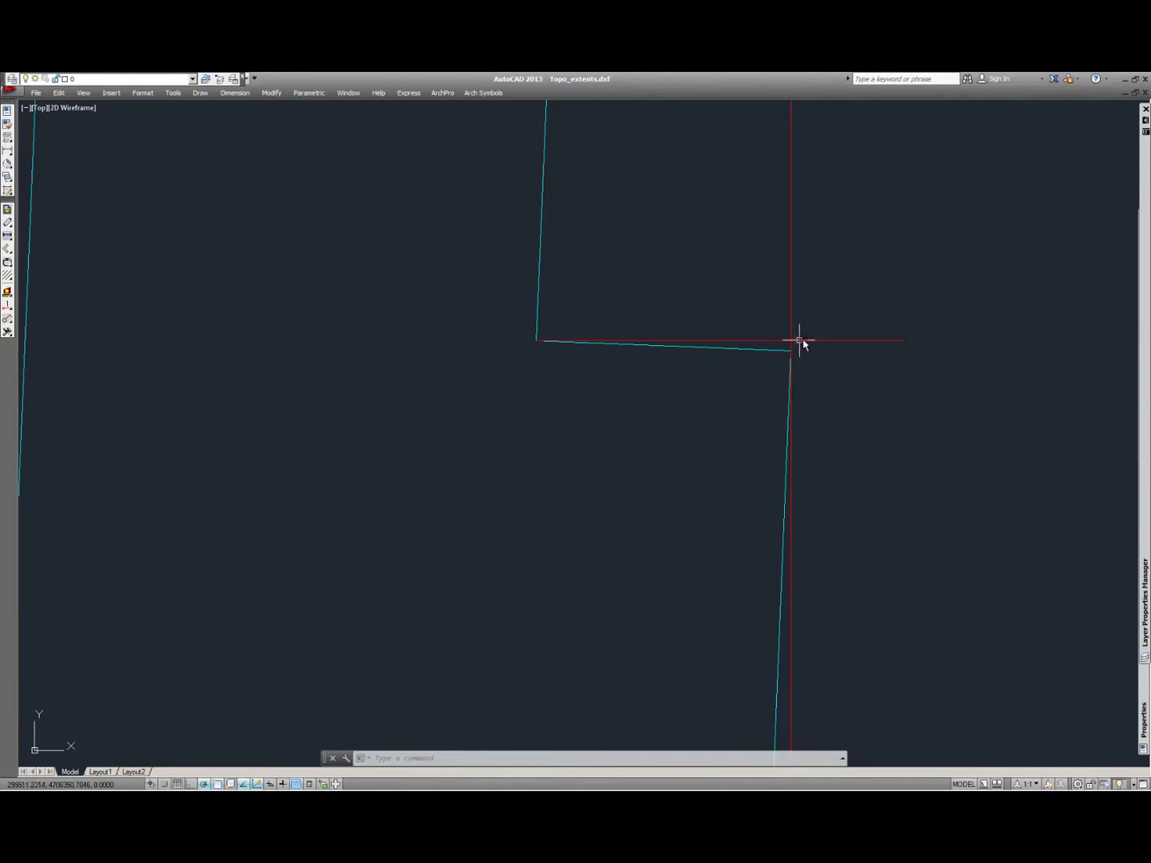
Step: Trim the overhanging ends of the short horizontal line and the eastern vertical line at the lower block's northeast corner
{"action": "type", "text": "tr"}
{"action": "key", "text": "Return"}
{"action": "key", "text": "Return"}
{"action": "left_click", "coordinate": [839, 348]}
{"action": "left_click", "coordinate": [826, 326]}
{"action": "left_click", "coordinate": [821, 323]}
{"action": "left_click", "coordinate": [762, 287]}
{"action": "key", "text": "Return"}
Step: Fillet the short horizontal line and the upper block's eastern vertical line into a sharp inner corner
{"action": "key", "text": "f"}
{"action": "key", "text": "Return"}
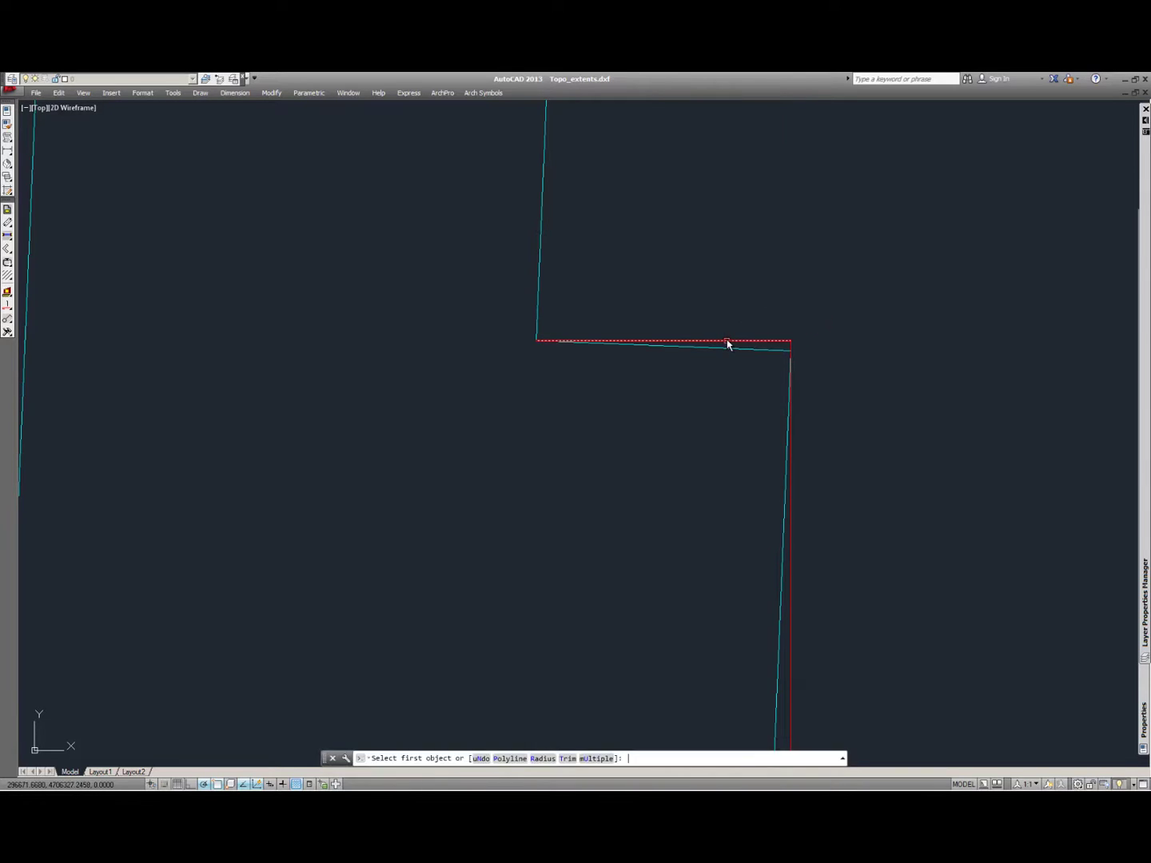
{"action": "left_click", "coordinate": [727, 344]}
{"action": "scroll", "coordinate": [644, 227], "scroll_direction": "down", "scroll_amount": 3}
{"action": "scroll", "coordinate": [635, 132], "scroll_direction": "up", "scroll_amount": 5}
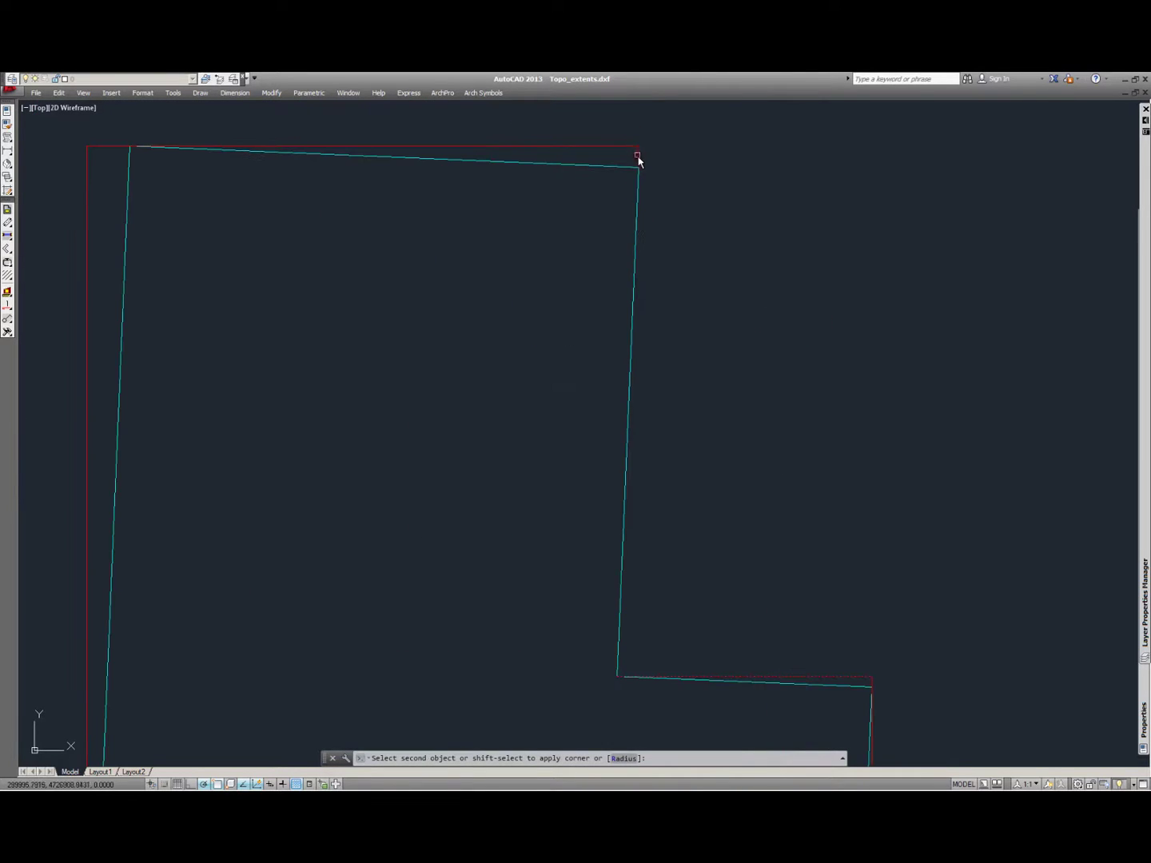
{"action": "left_click", "coordinate": [638, 160]}
{"action": "scroll", "coordinate": [671, 232], "scroll_direction": "down", "scroll_amount": 5}
{"action": "scroll", "coordinate": [557, 466], "scroll_direction": "up", "scroll_amount": 5}
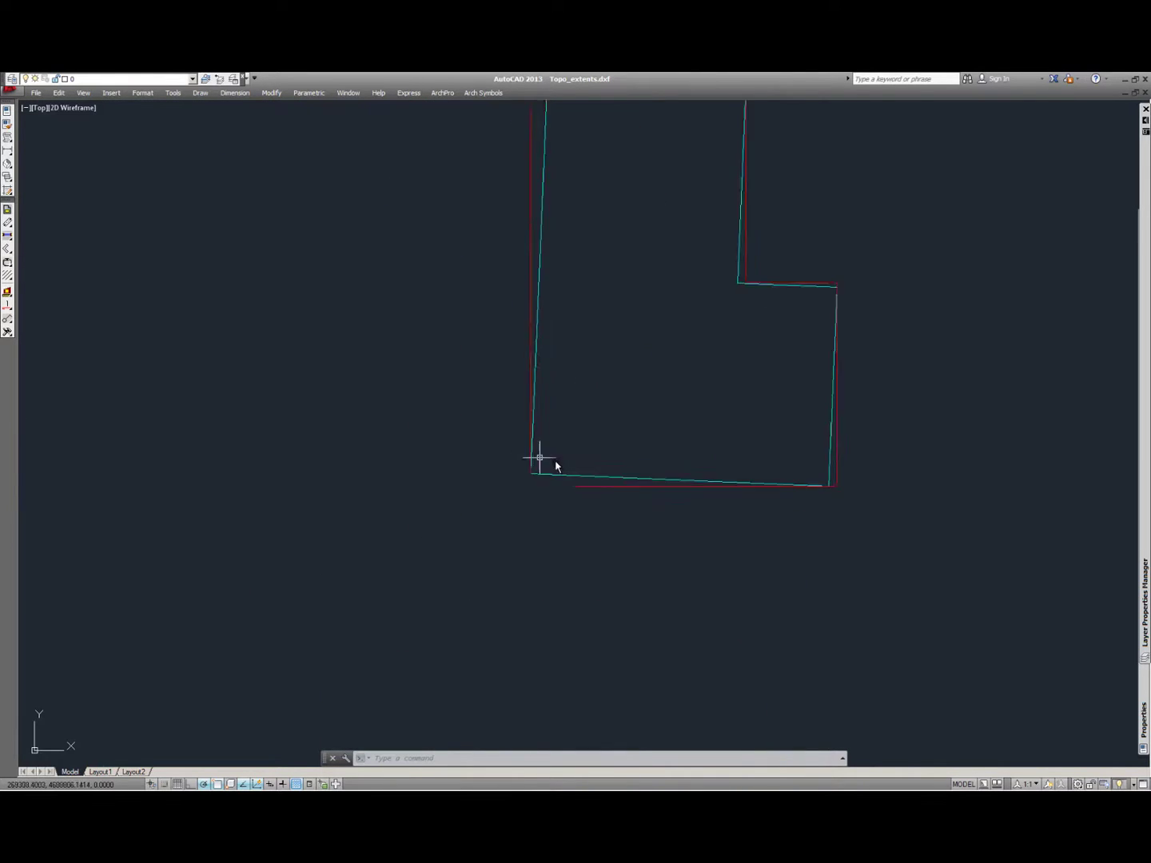
Step: Fillet the southern horizontal line and the western vertical line into a sharp southwest corner
{"action": "scroll", "coordinate": [558, 465], "scroll_direction": "up", "scroll_amount": 3}
{"action": "key", "text": "Return"}
{"action": "left_click", "coordinate": [605, 531]}
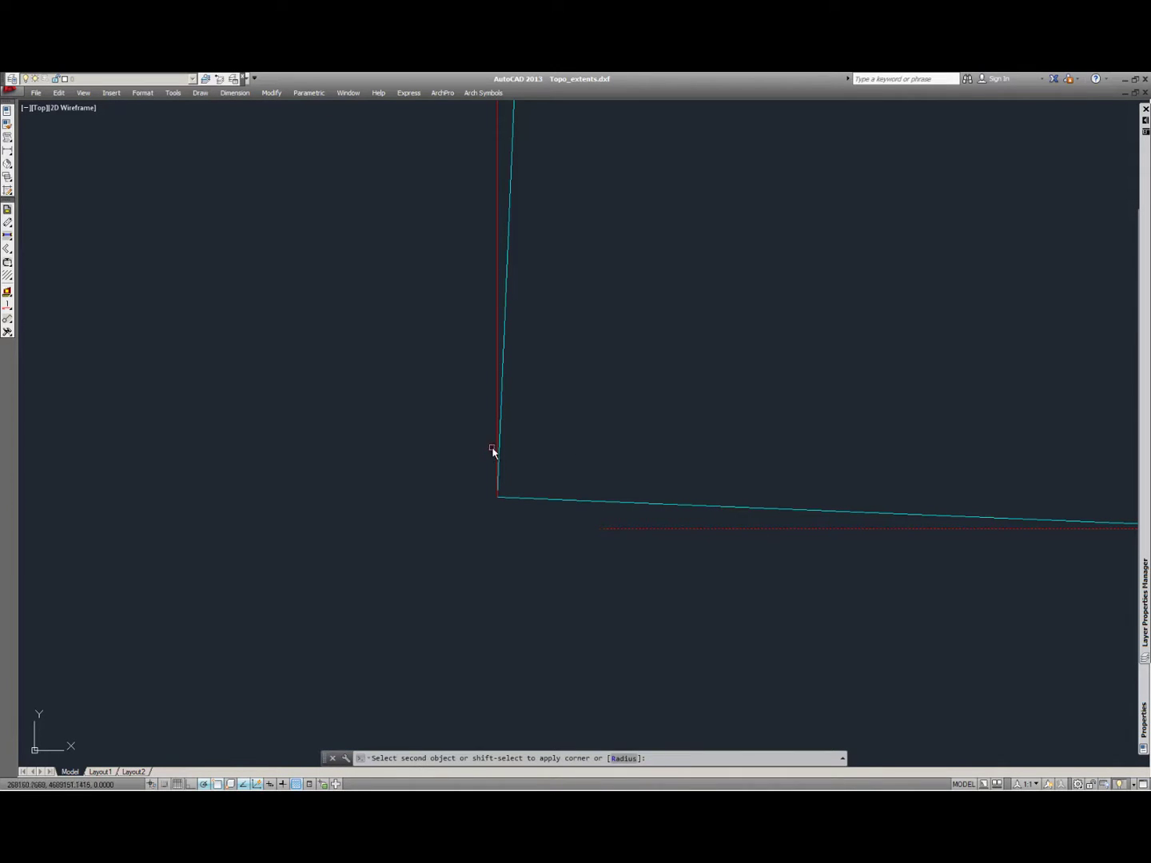
{"action": "left_click", "coordinate": [495, 453]}
{"action": "scroll", "coordinate": [411, 443], "scroll_direction": "down", "scroll_amount": 5}
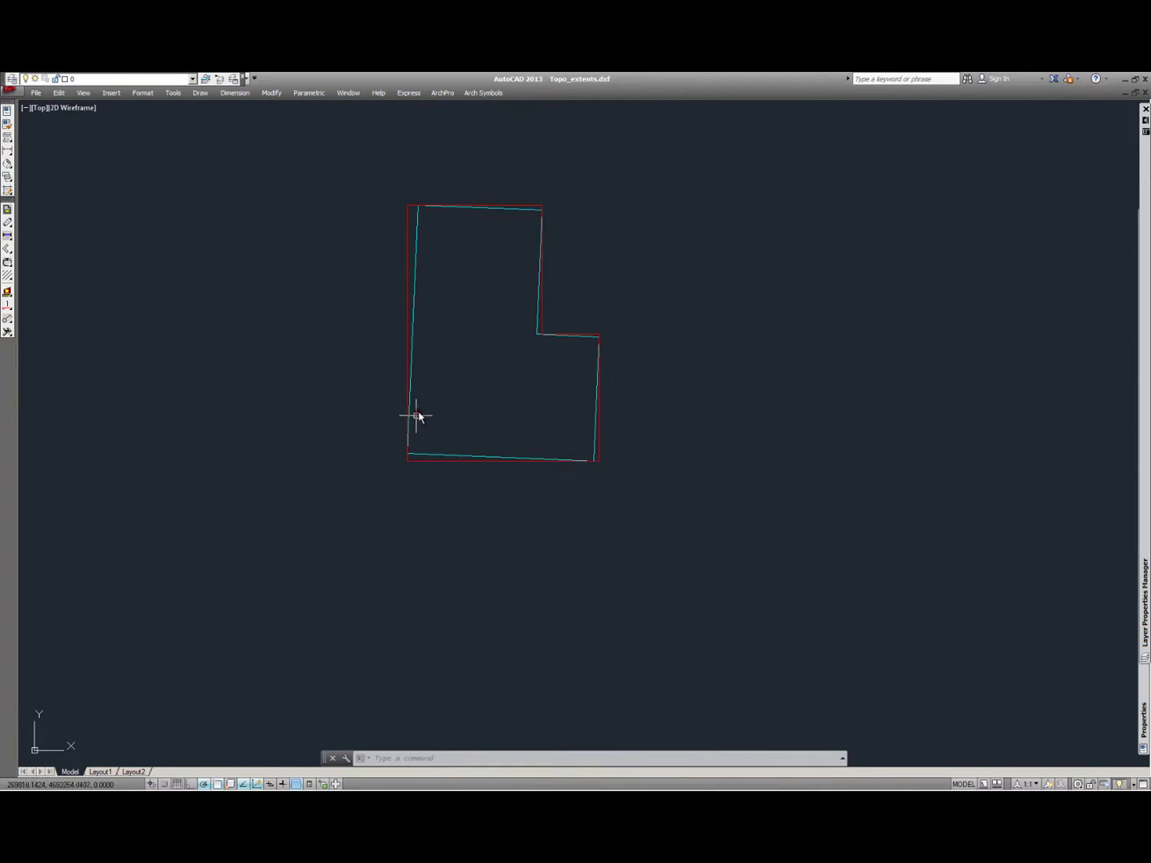
Step: Join all six red lines of the orthogonal frame into a single polyline
{"action": "scroll", "coordinate": [497, 185], "scroll_direction": "up", "scroll_amount": 4}
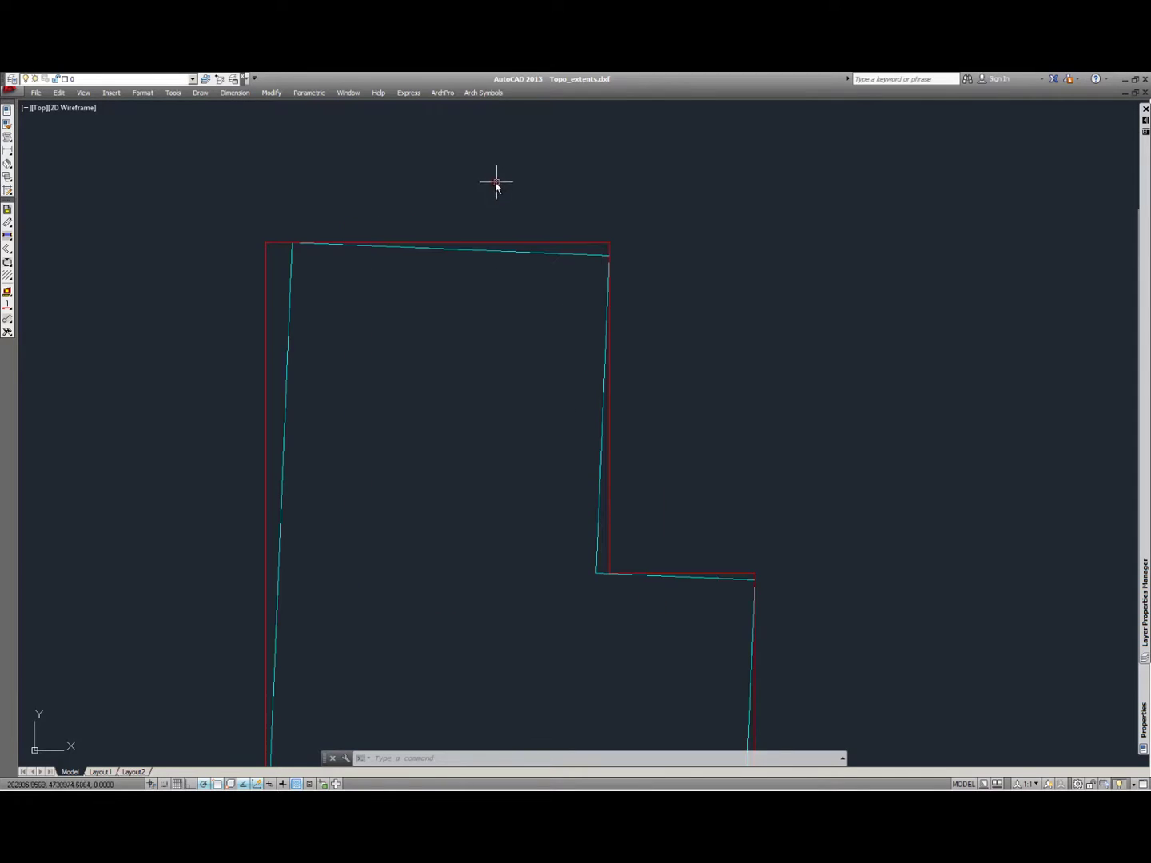
{"action": "scroll", "coordinate": [257, 226], "scroll_direction": "up", "scroll_amount": 3}
{"action": "left_click", "coordinate": [309, 296]}
{"action": "left_click", "coordinate": [230, 236]}
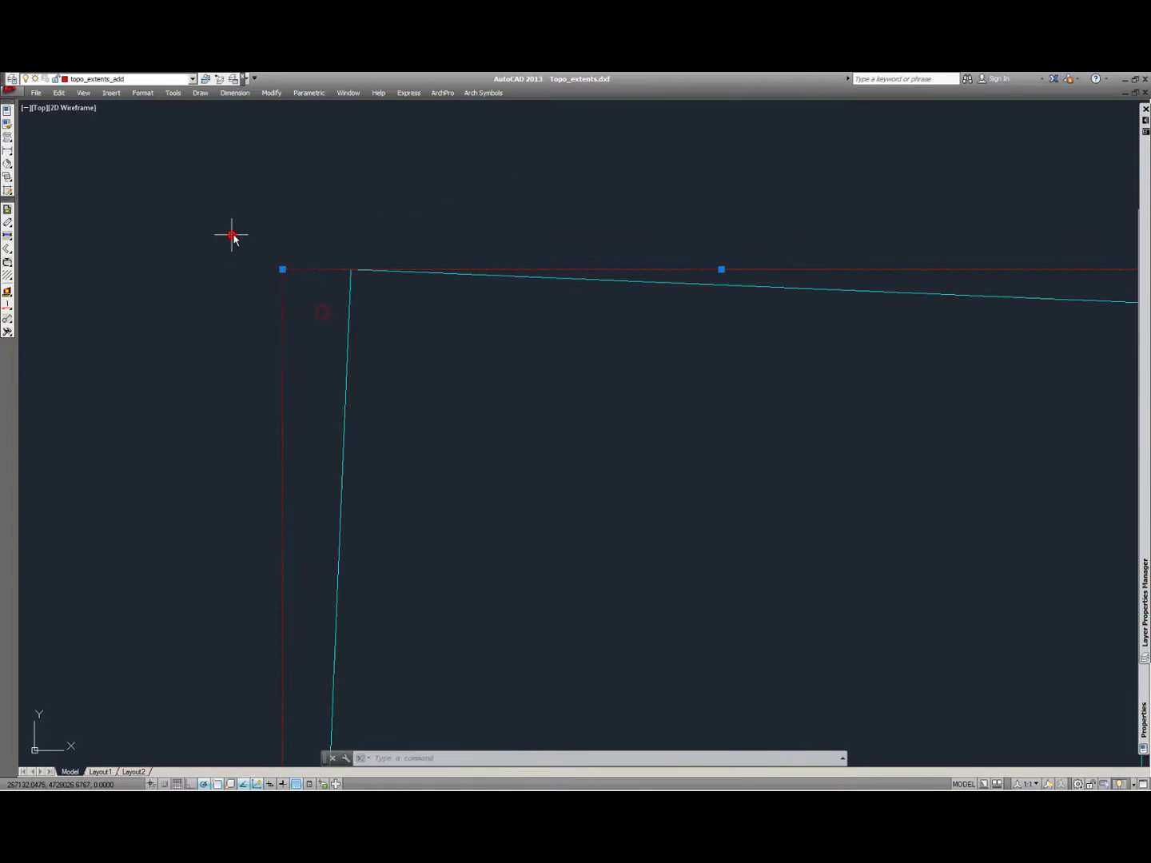
{"action": "scroll", "coordinate": [378, 253], "scroll_direction": "down", "scroll_amount": 5}
{"action": "scroll", "coordinate": [579, 261], "scroll_direction": "up", "scroll_amount": 4}
{"action": "left_click", "coordinate": [494, 253]}
{"action": "left_click", "coordinate": [423, 254]}
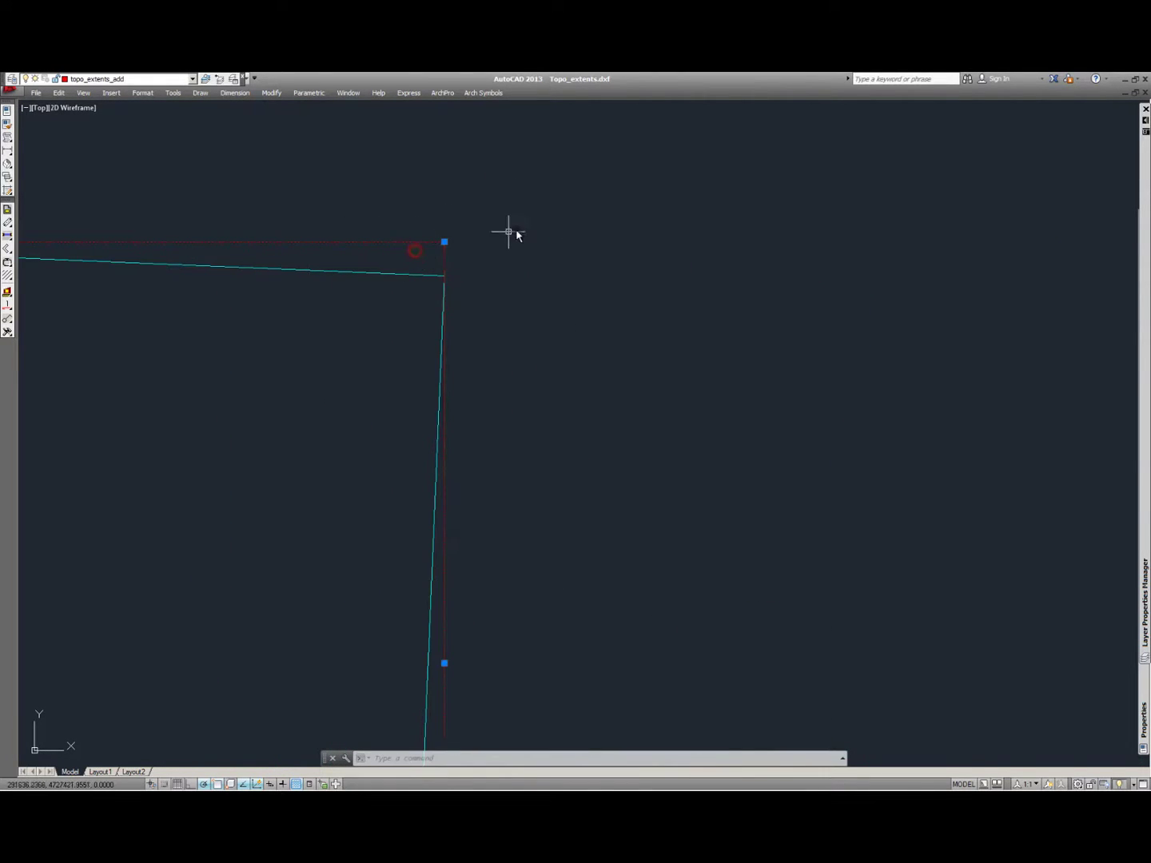
{"action": "scroll", "coordinate": [550, 313], "scroll_direction": "down", "scroll_amount": 5}
{"action": "scroll", "coordinate": [559, 376], "scroll_direction": "up", "scroll_amount": 4}
{"action": "left_click", "coordinate": [526, 381]}
{"action": "left_click", "coordinate": [489, 359]}
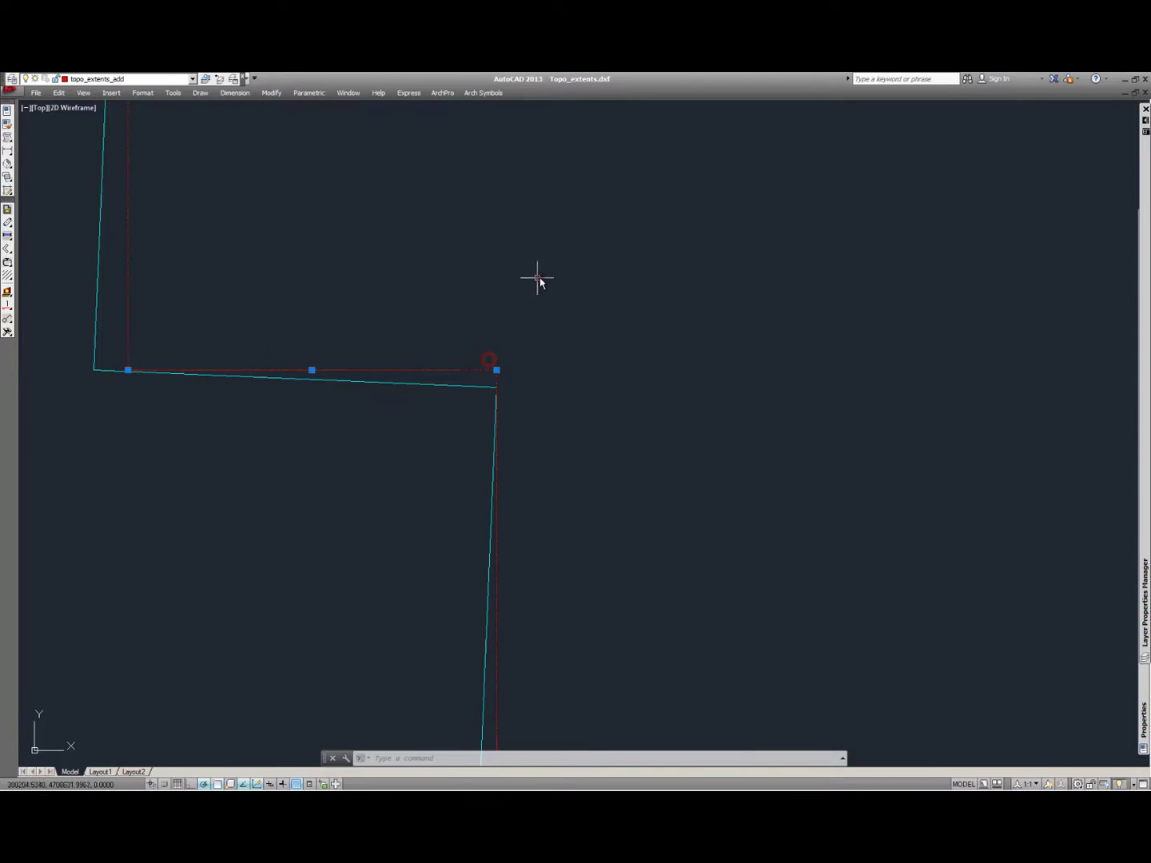
{"action": "scroll", "coordinate": [544, 296], "scroll_direction": "down", "scroll_amount": 5}
{"action": "scroll", "coordinate": [550, 507], "scroll_direction": "up", "scroll_amount": 5}
{"action": "scroll", "coordinate": [658, 442], "scroll_direction": "down", "scroll_amount": 5}
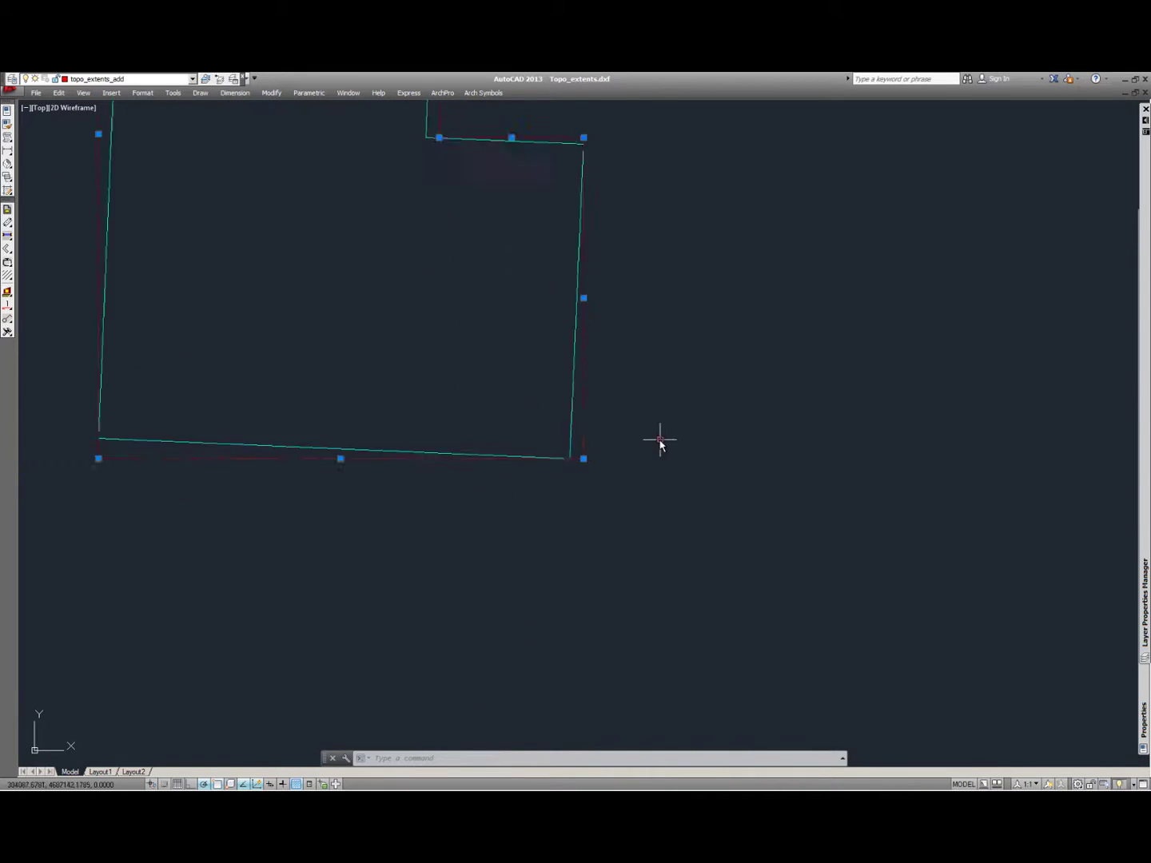
{"action": "scroll", "coordinate": [290, 452], "scroll_direction": "up", "scroll_amount": 4}
{"action": "scroll", "coordinate": [411, 470], "scroll_direction": "down", "scroll_amount": 3}
{"action": "scroll", "coordinate": [401, 464], "scroll_direction": "down", "scroll_amount": 3}
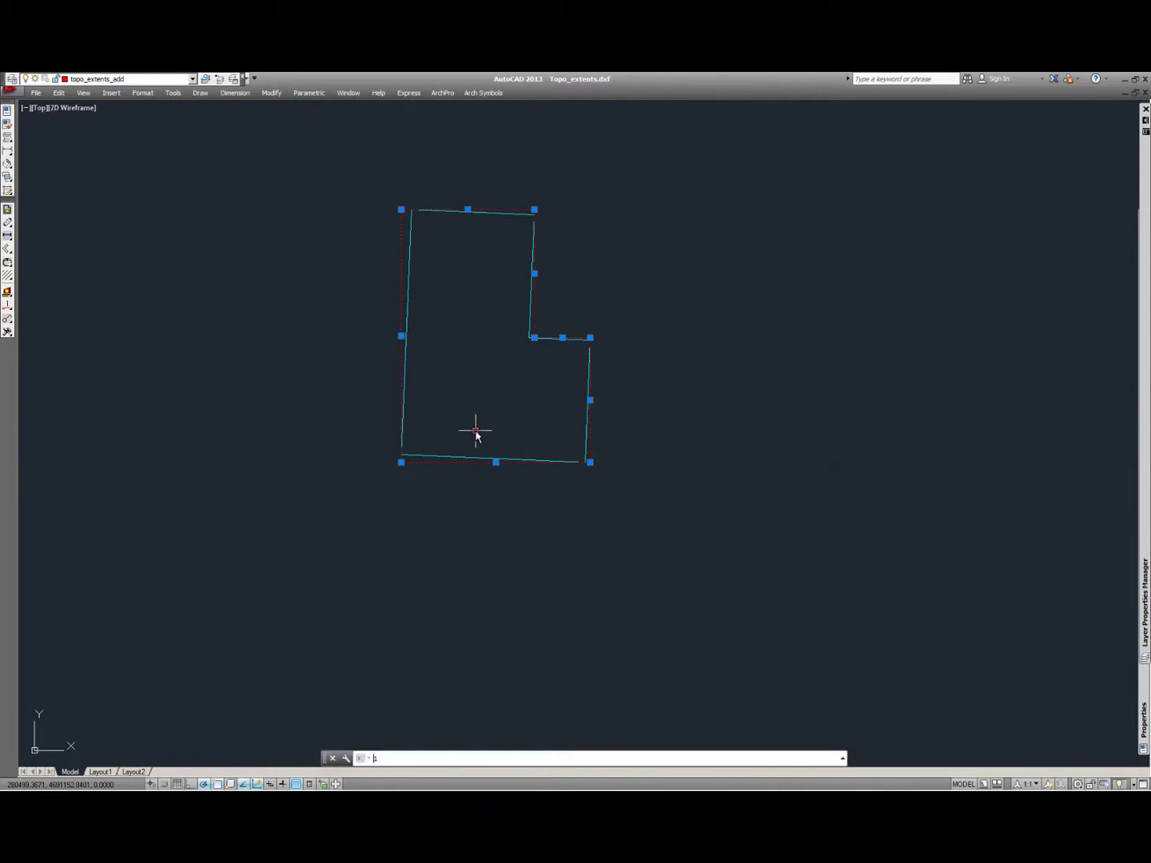
{"action": "scroll", "coordinate": [415, 465], "scroll_direction": "up", "scroll_amount": 6}
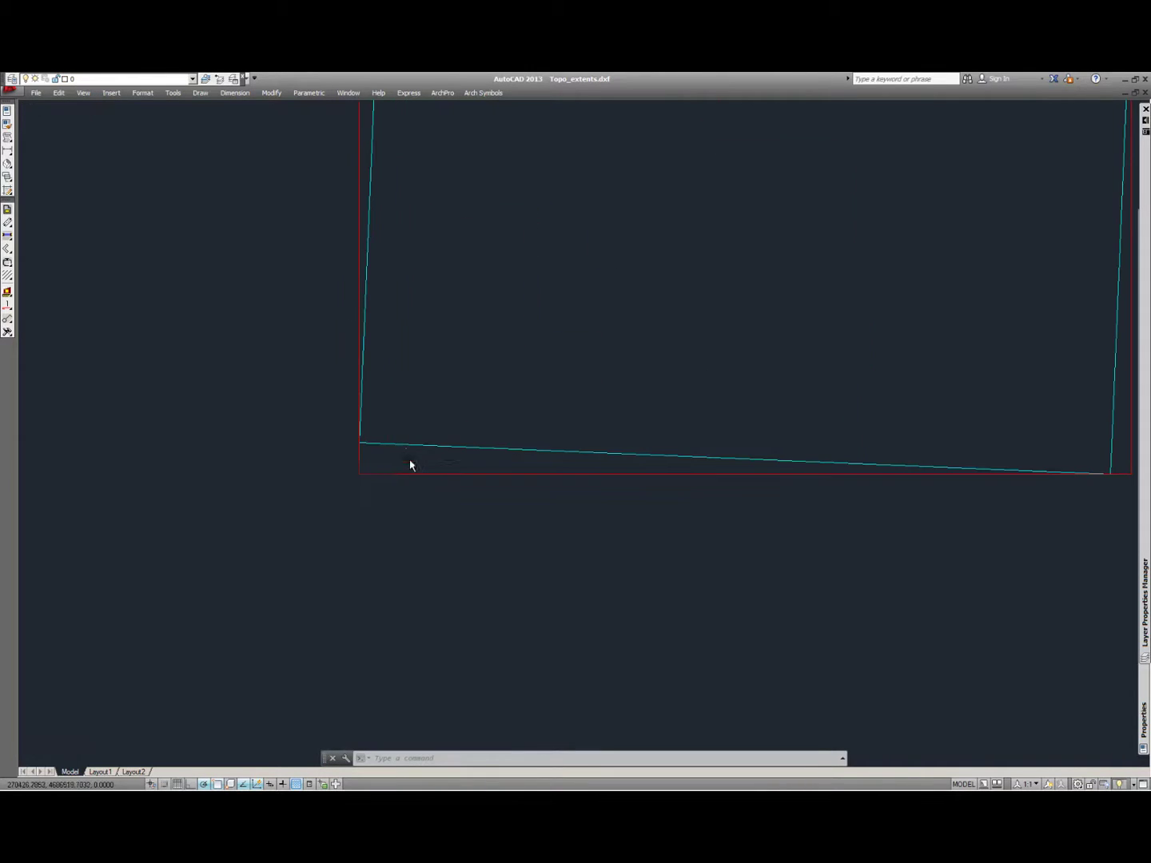
{"action": "scroll", "coordinate": [367, 462], "scroll_direction": "down", "scroll_amount": 4}
{"action": "scroll", "coordinate": [369, 439], "scroll_direction": "down", "scroll_amount": 3}
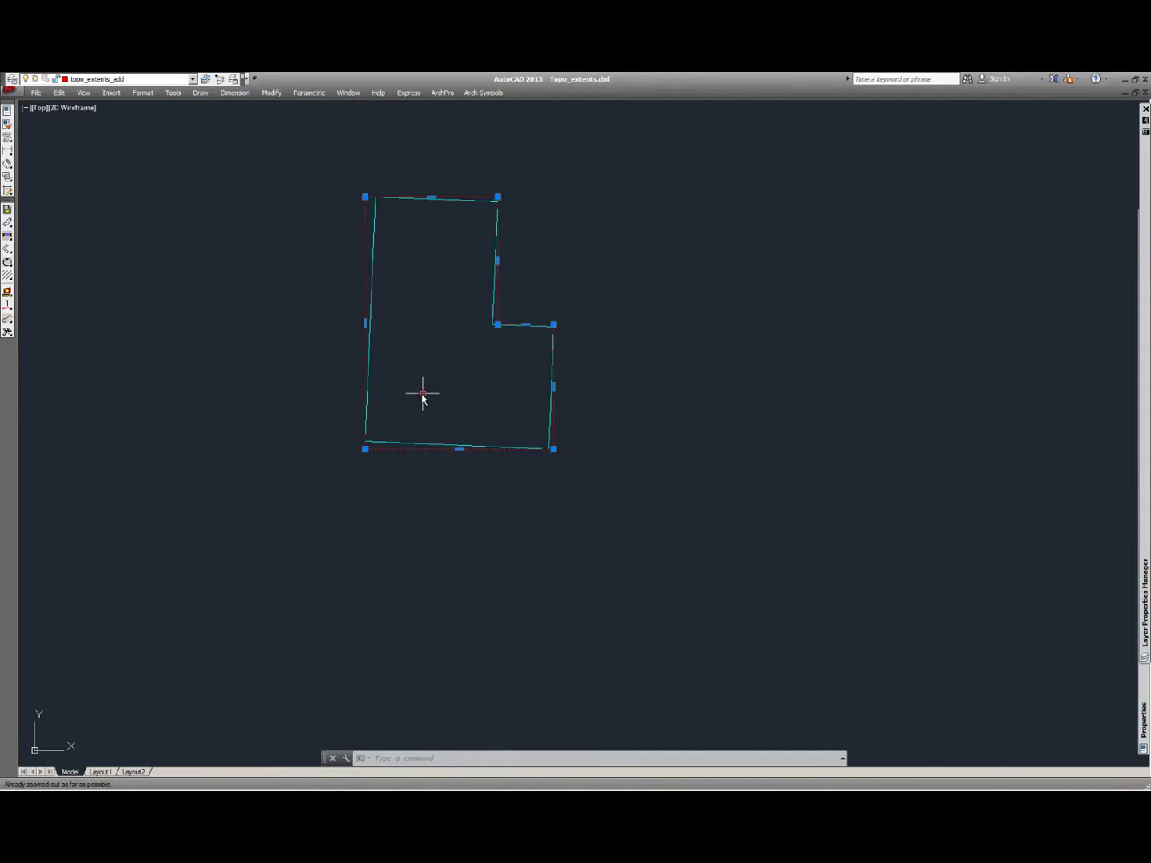
{"action": "key", "text": "Escape"}
Step: Examine the overlapping red frame and cyan original boundary by selecting them near the southwest corner and along the southern edge
{"action": "scroll", "coordinate": [376, 465], "scroll_direction": "up", "scroll_amount": 3}
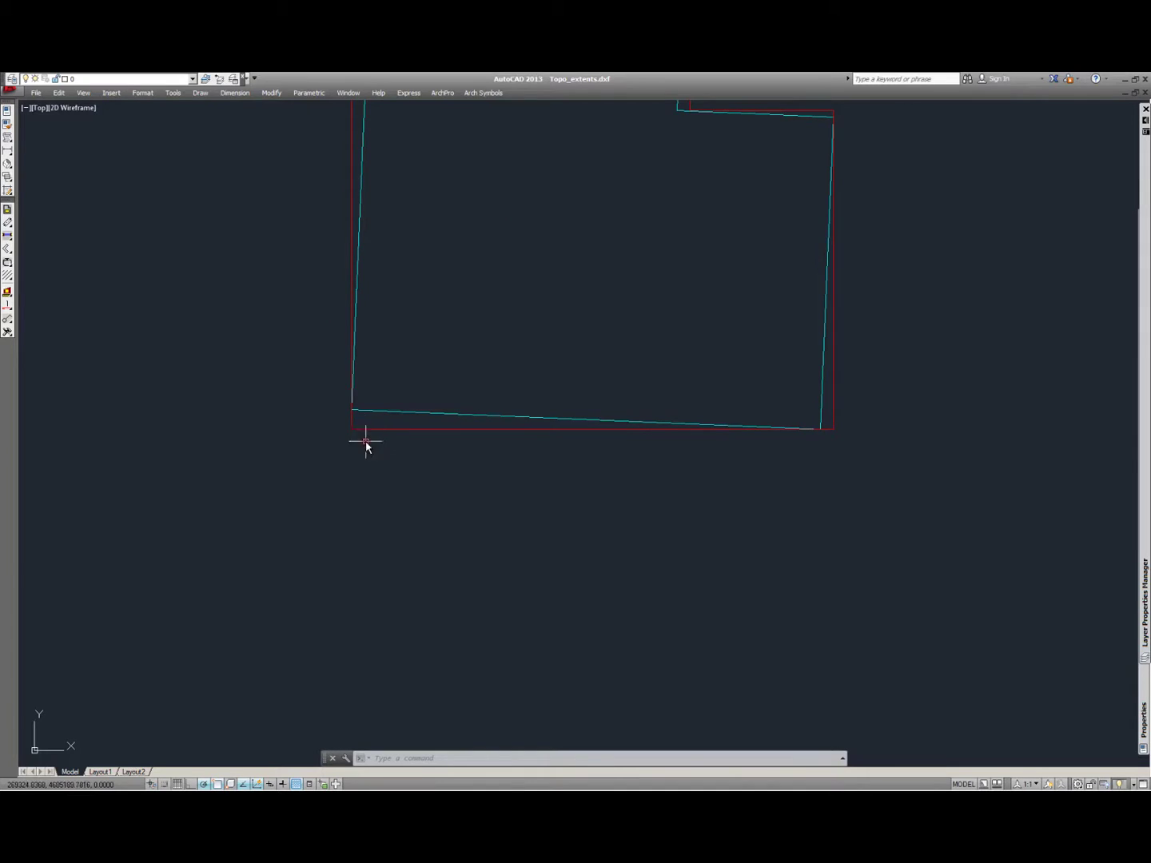
{"action": "left_click", "coordinate": [365, 442]}
{"action": "left_click", "coordinate": [343, 420]}
{"action": "key", "text": "Escape"}
{"action": "scroll", "coordinate": [354, 439], "scroll_direction": "up", "scroll_amount": 3}
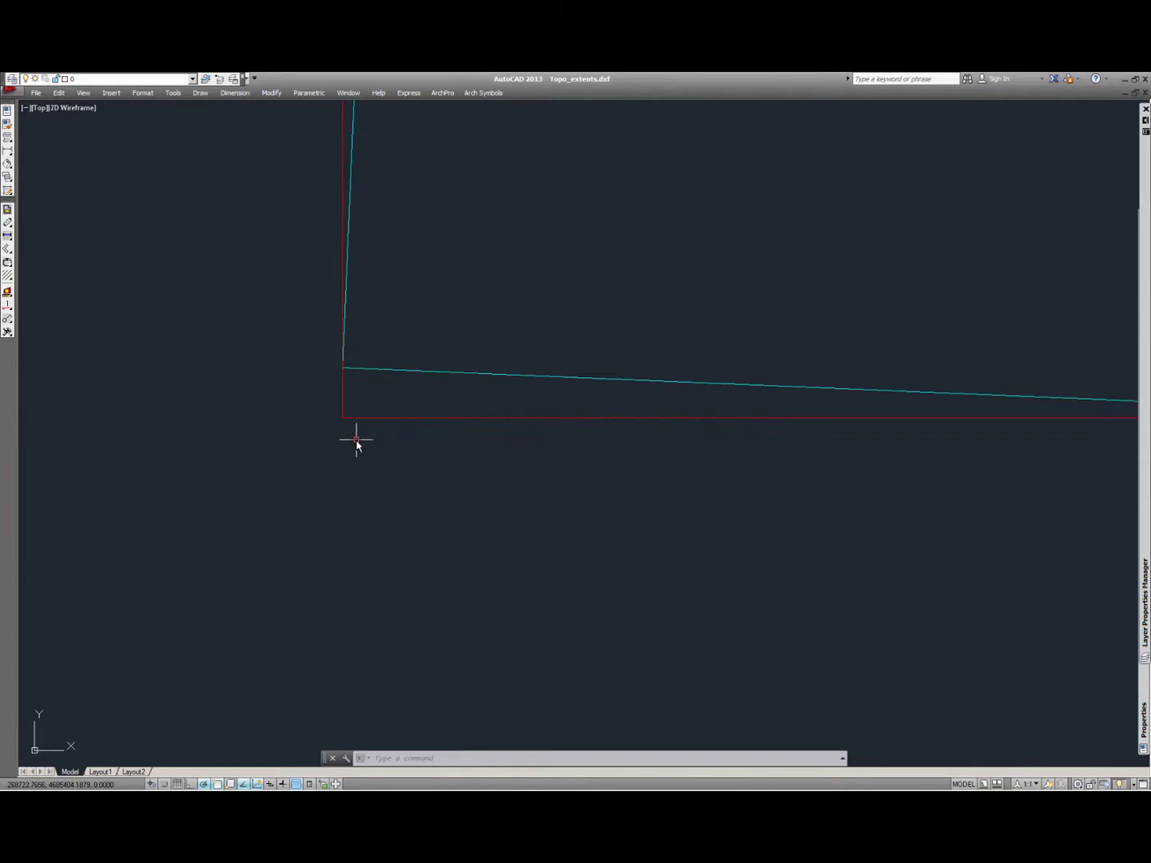
{"action": "left_click", "coordinate": [383, 463]}
{"action": "left_click", "coordinate": [326, 417]}
{"action": "key", "text": "Escape"}
{"action": "scroll", "coordinate": [304, 461], "scroll_direction": "down", "scroll_amount": 5}
{"action": "scroll", "coordinate": [303, 461], "scroll_direction": "down", "scroll_amount": 2}
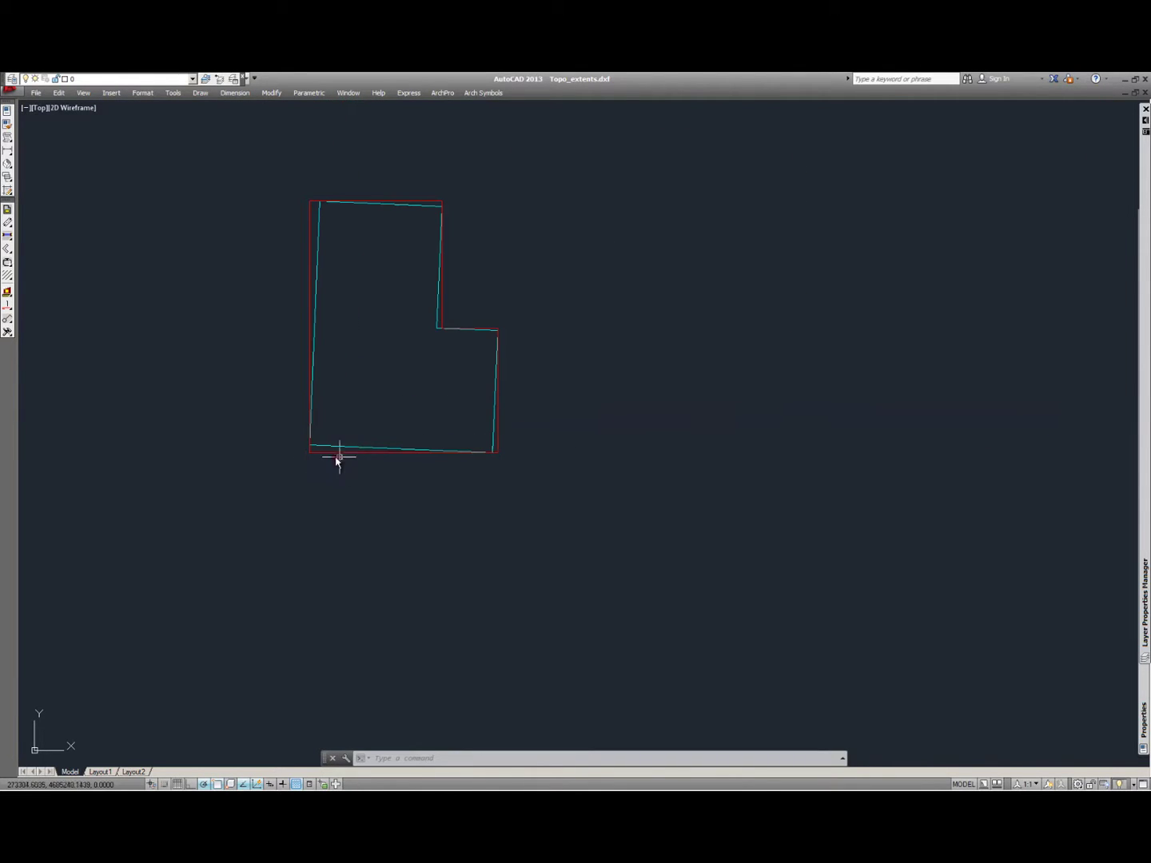
{"action": "left_click", "coordinate": [328, 454]}
{"action": "key", "text": "Escape"}
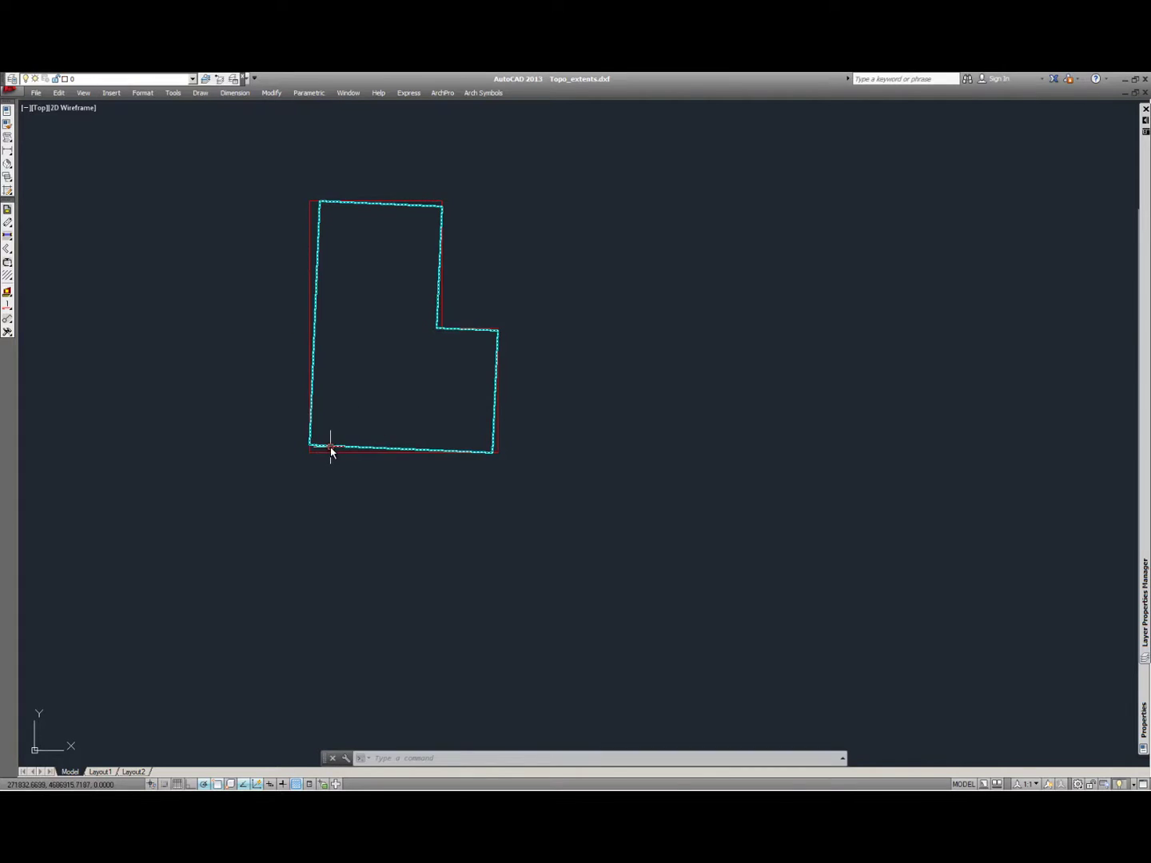
{"action": "left_click", "coordinate": [329, 452]}
{"action": "left_click", "coordinate": [481, 453]}
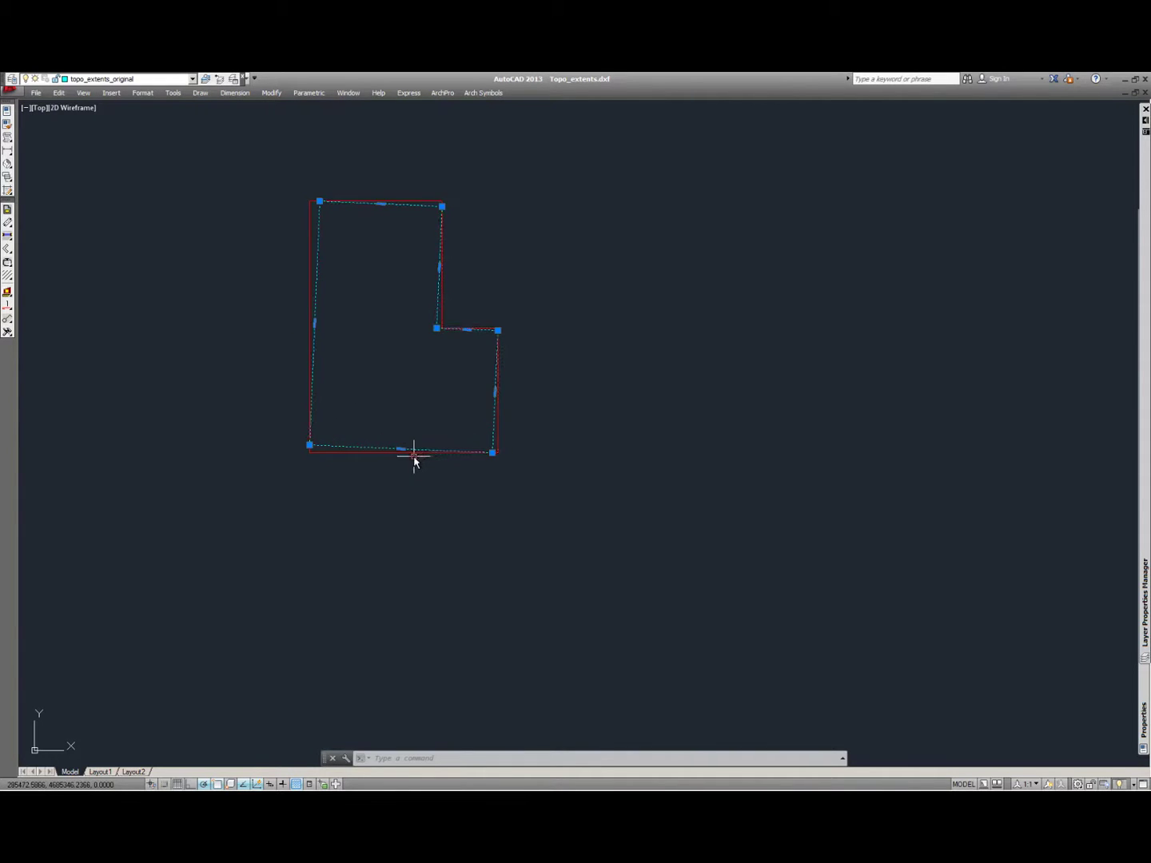
{"action": "key", "text": "Escape"}
Step: Delete the cyan original boundary polyline, keeping only the red orthogonal outline
{"action": "scroll", "coordinate": [343, 453], "scroll_direction": "up", "scroll_amount": 6}
{"action": "left_click", "coordinate": [343, 454]}
{"action": "left_click", "coordinate": [262, 405]}
{"action": "key", "text": "Delete"}
{"action": "scroll", "coordinate": [380, 486], "scroll_direction": "down", "scroll_amount": 5}
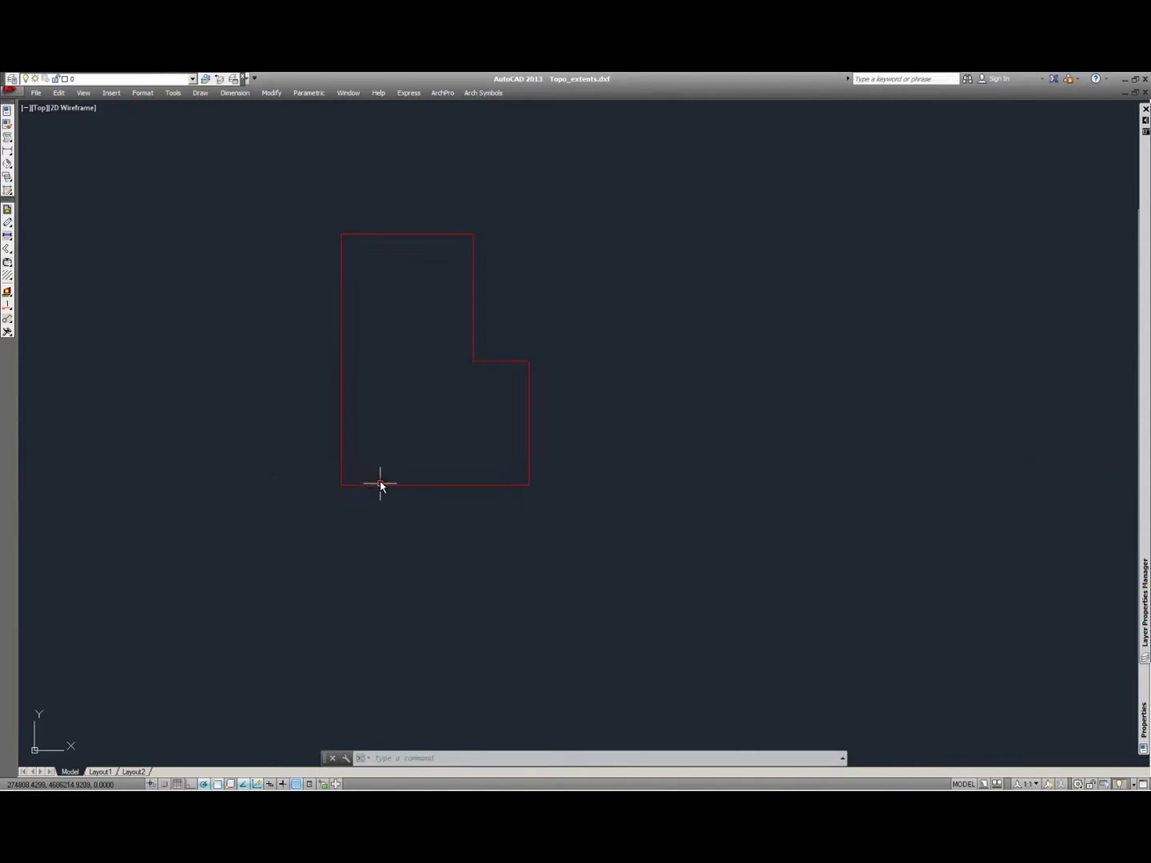
Step: Make the red outline's layer topo_extents_add the current layer by picking the outline
{"action": "type", "text": "m"}
{"action": "key", "text": "Return"}
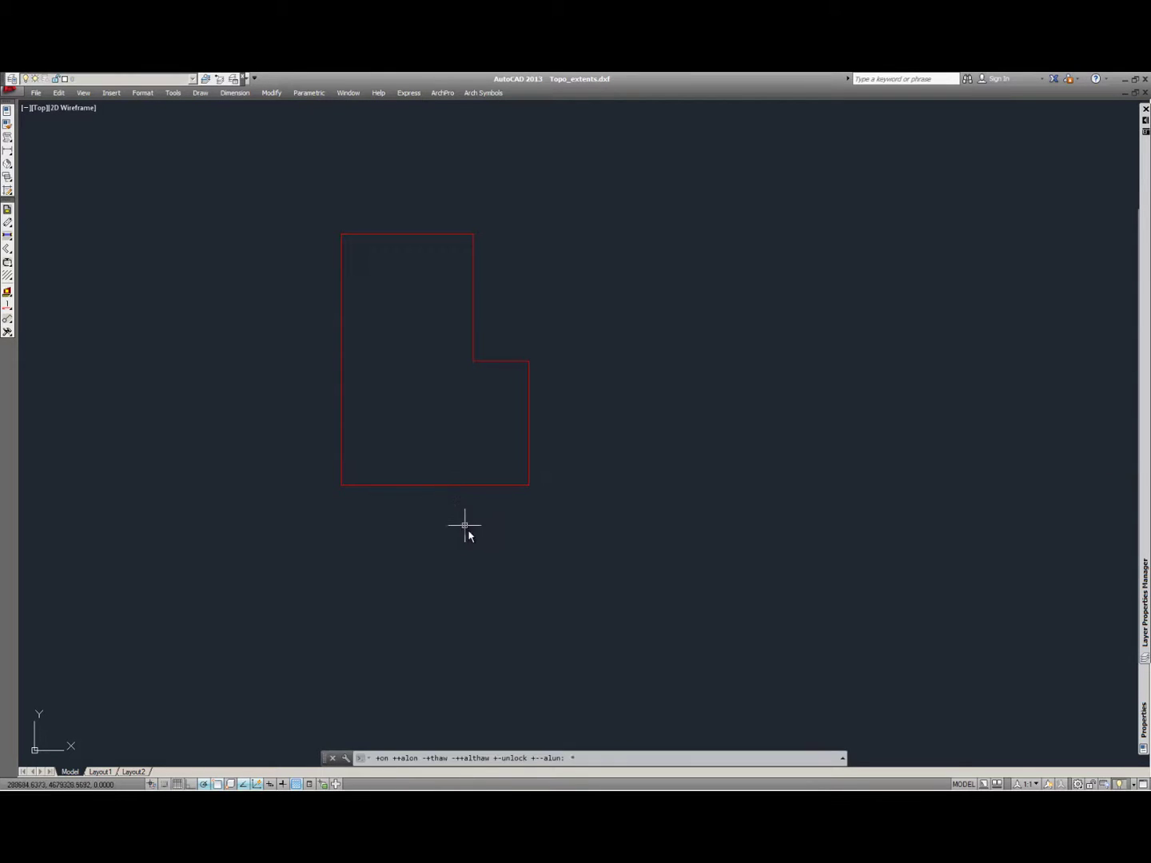
{"action": "left_click", "coordinate": [475, 541]}
{"action": "left_click", "coordinate": [424, 470]}
{"action": "key", "text": "Escape"}
Step: Hatch the interior of the red L-shaped outline with the predefined SOLID pattern
{"action": "type", "text": "h"}
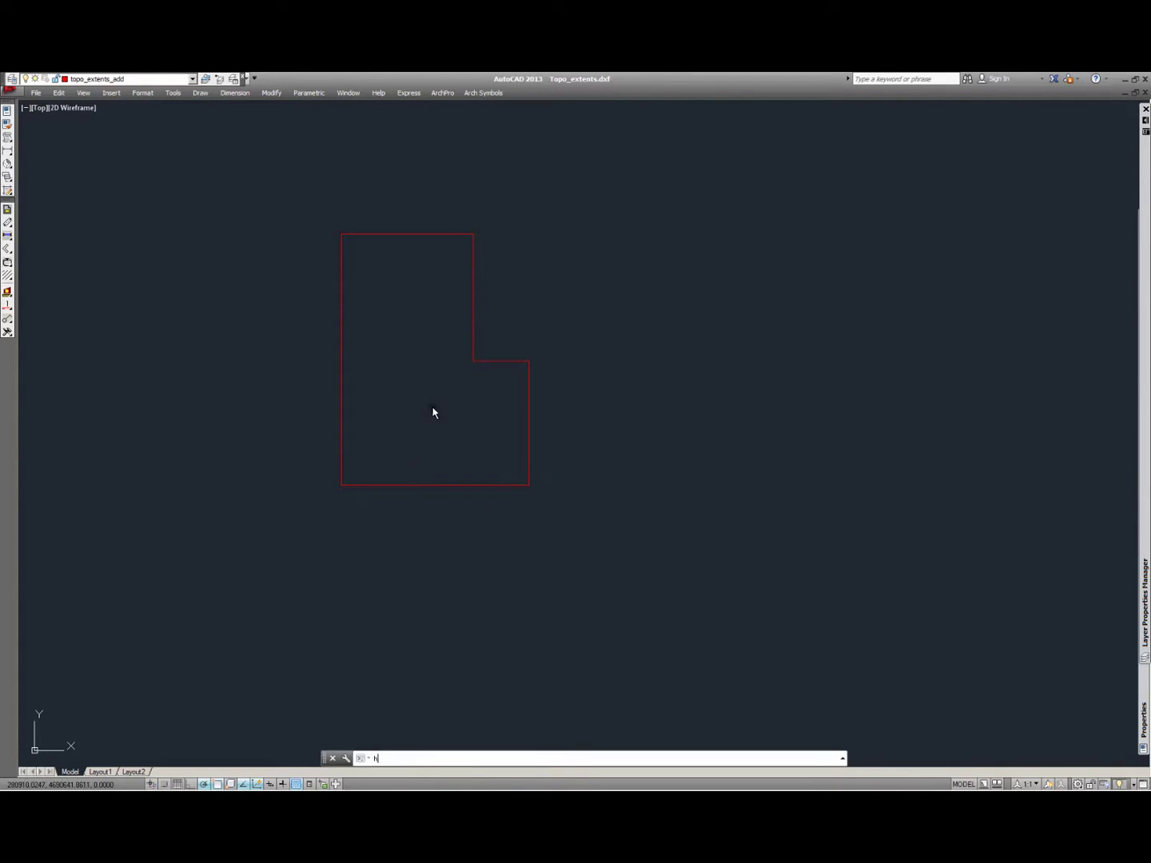
{"action": "key", "text": "Return"}
{"action": "left_click", "coordinate": [544, 351]}
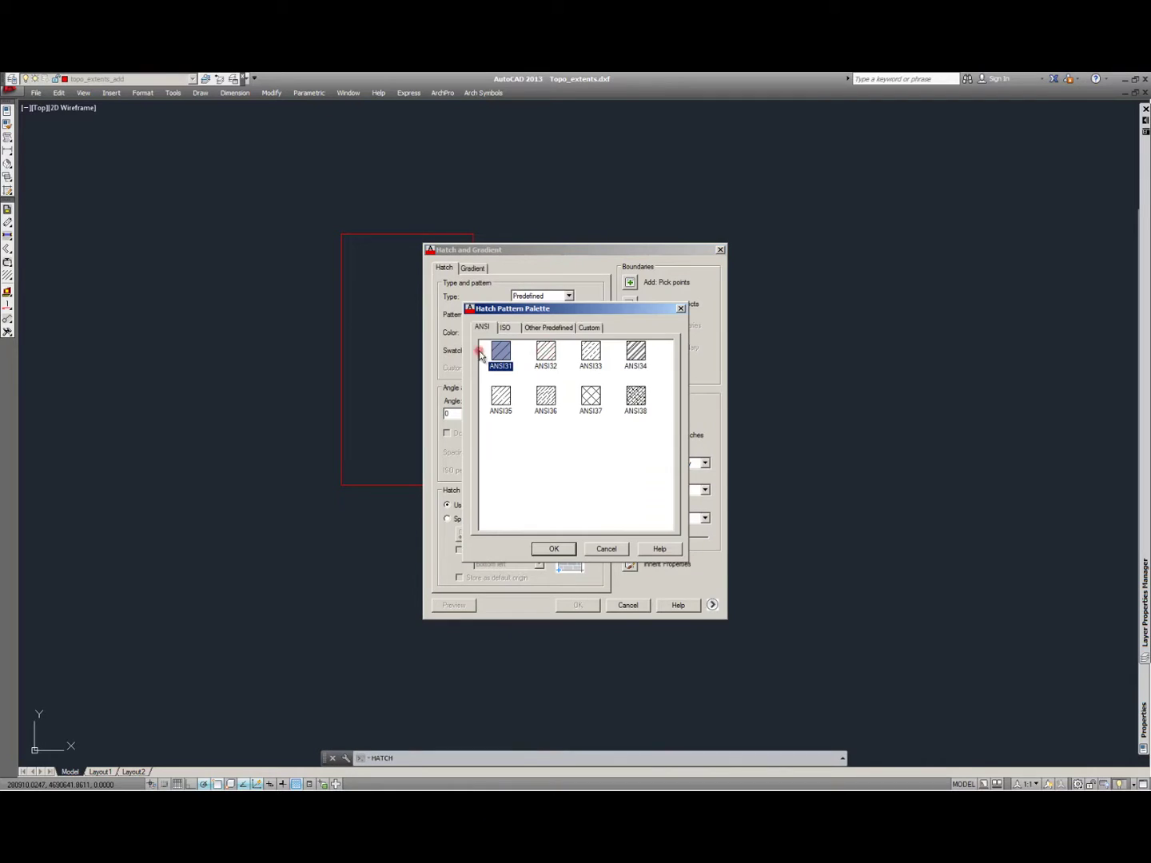
{"action": "left_click", "coordinate": [506, 327]}
{"action": "left_click", "coordinate": [542, 324]}
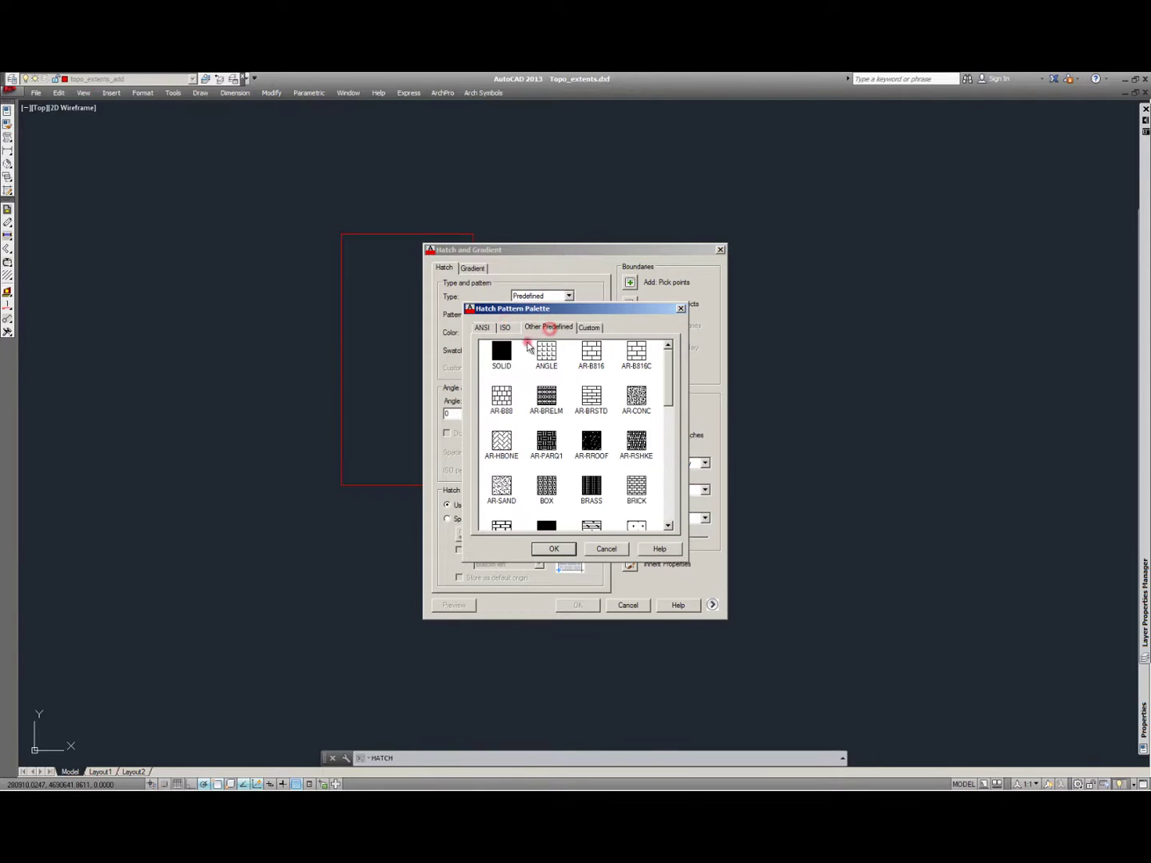
{"action": "double_click", "coordinate": [500, 351]}
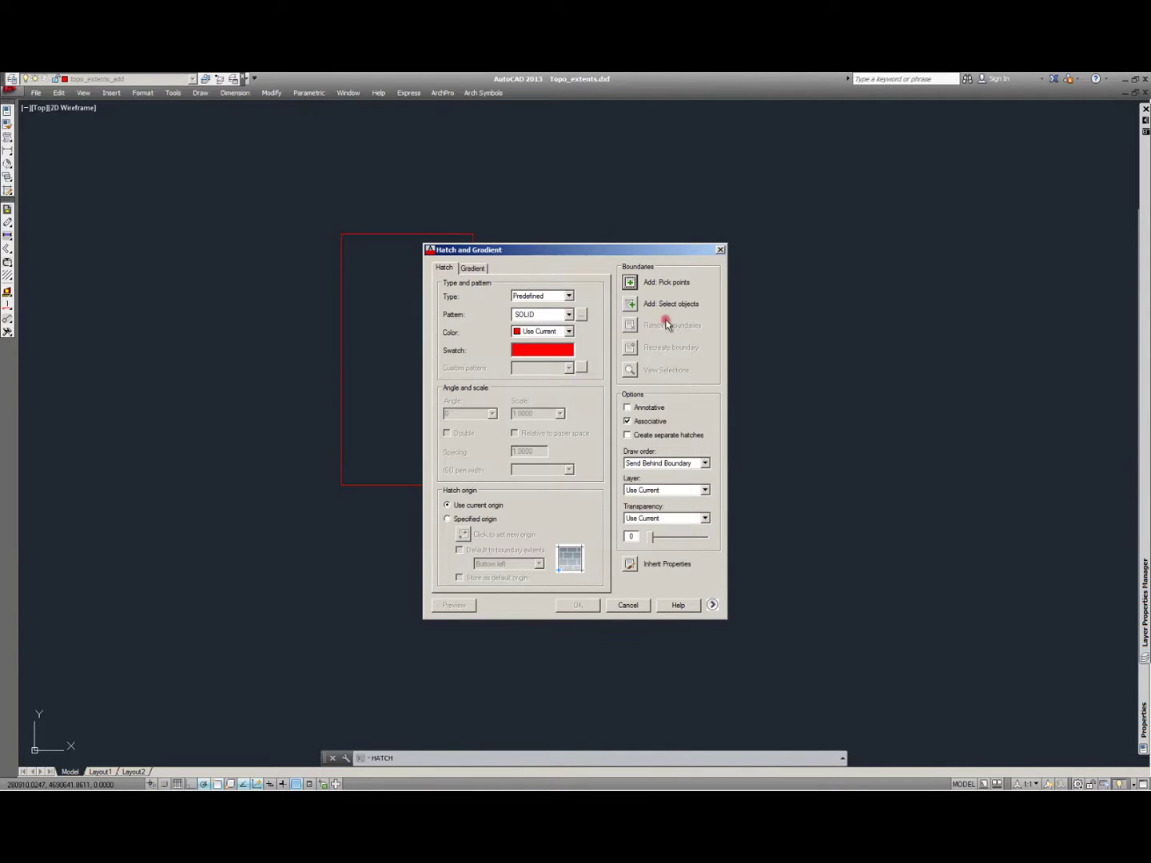
{"action": "left_click", "coordinate": [629, 285]}
{"action": "left_click", "coordinate": [432, 342]}
{"action": "key", "text": "Return"}
{"action": "key", "text": "Return"}
Step: Set the solid hatch's Associative property to No
{"action": "left_click", "coordinate": [430, 363]}
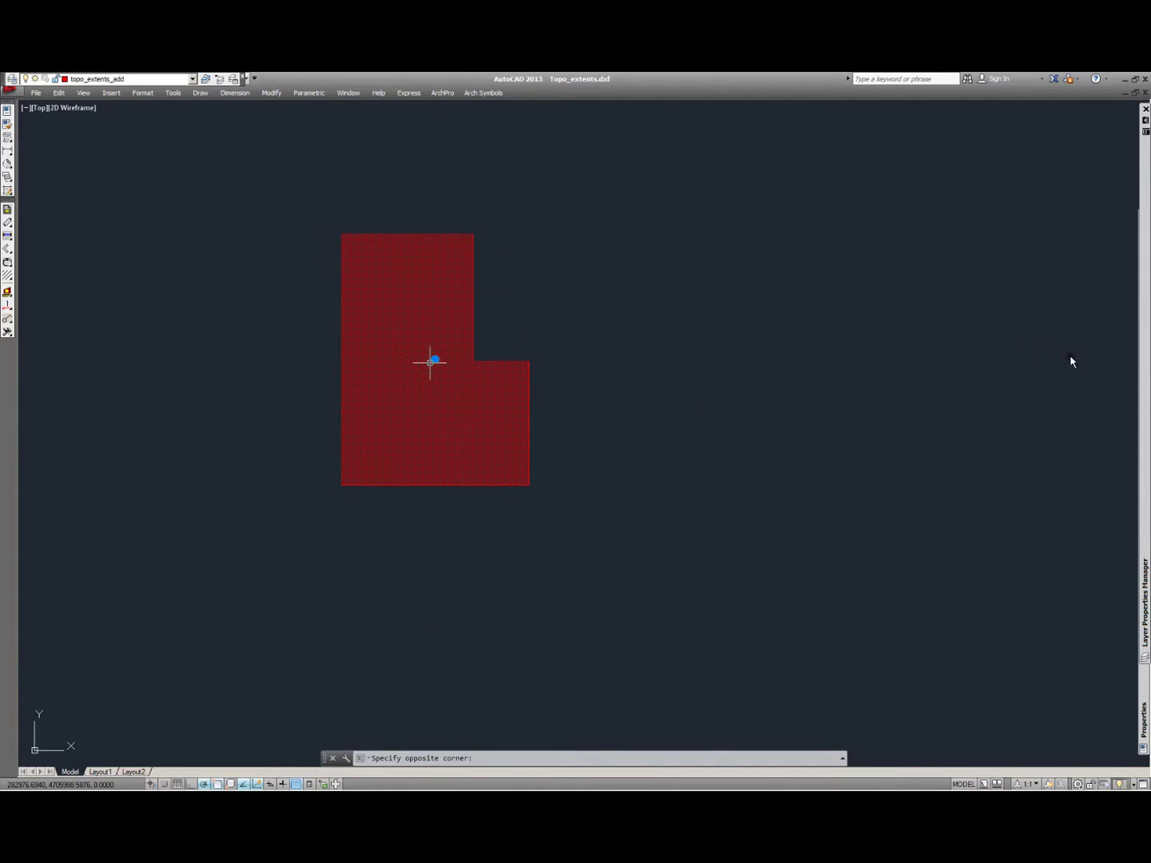
{"action": "mouse_move", "coordinate": [1143, 683]}
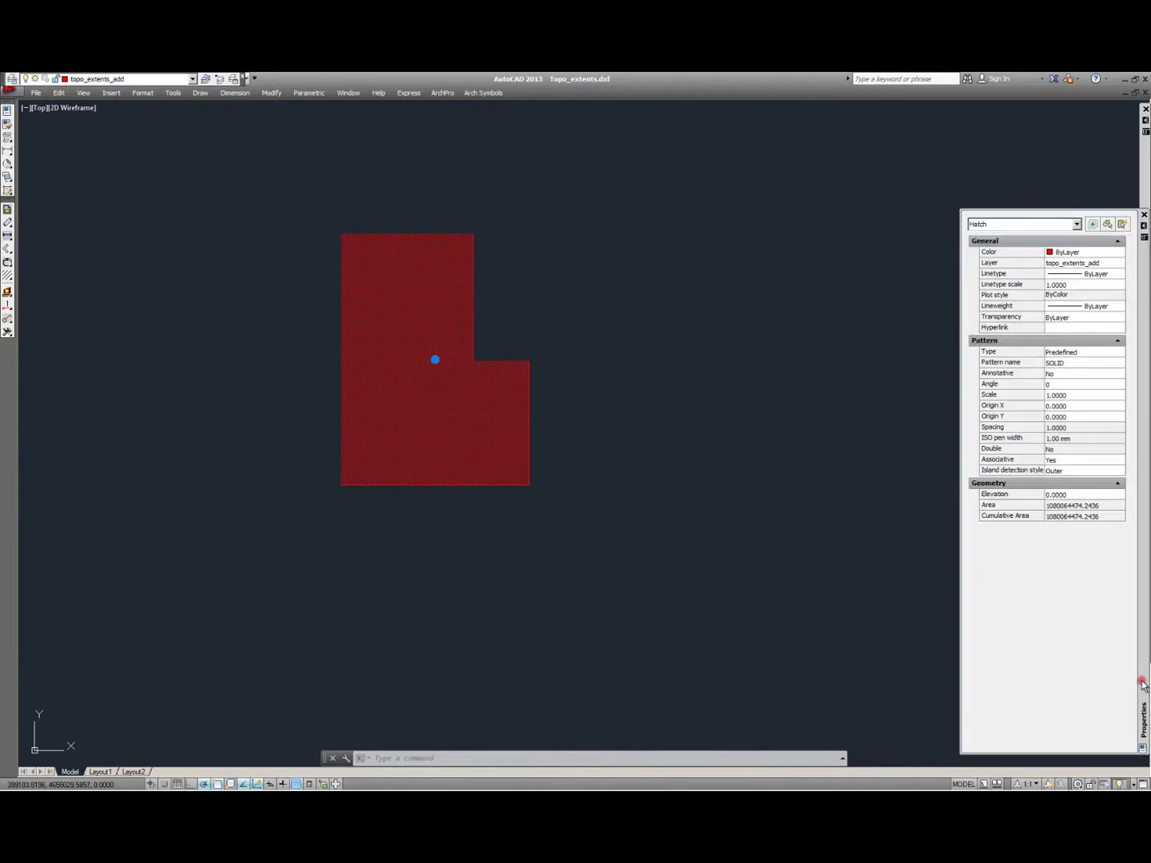
{"action": "left_click", "coordinate": [1073, 462]}
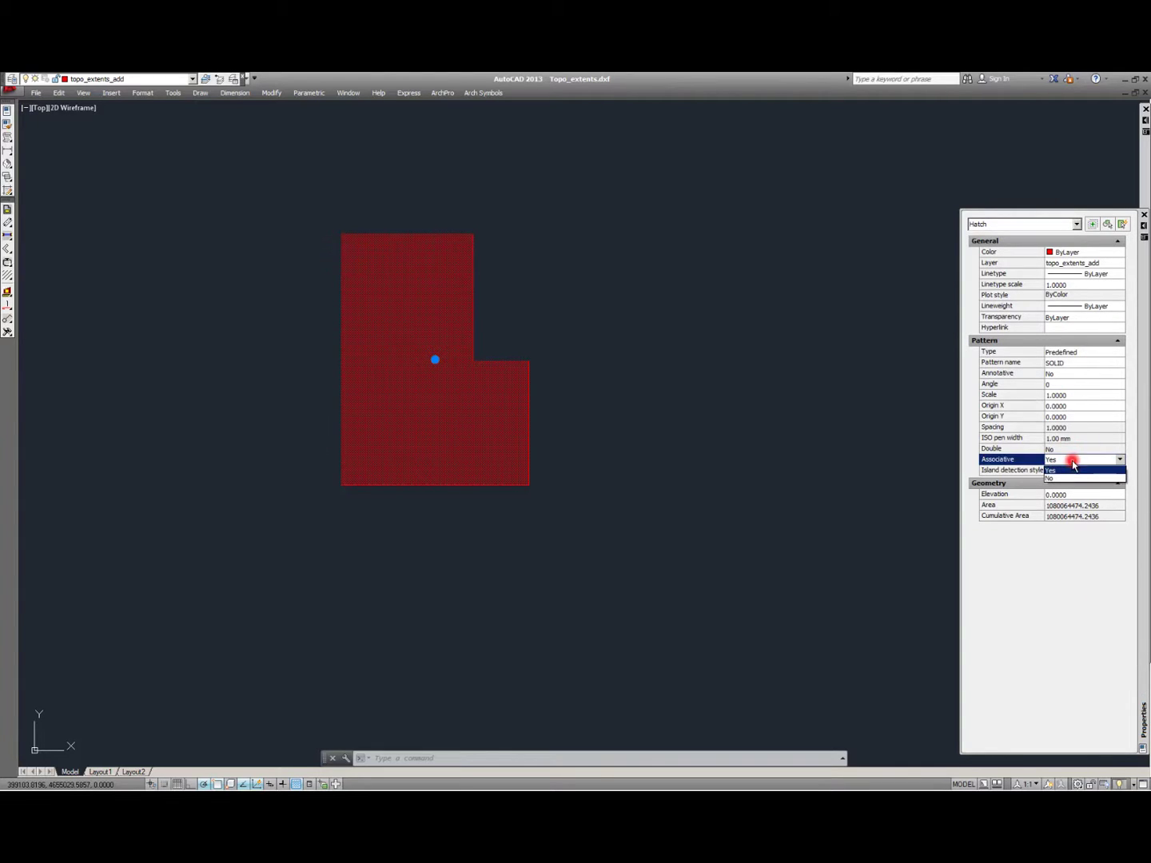
{"action": "left_click", "coordinate": [1074, 477]}
{"action": "key", "text": "Escape"}
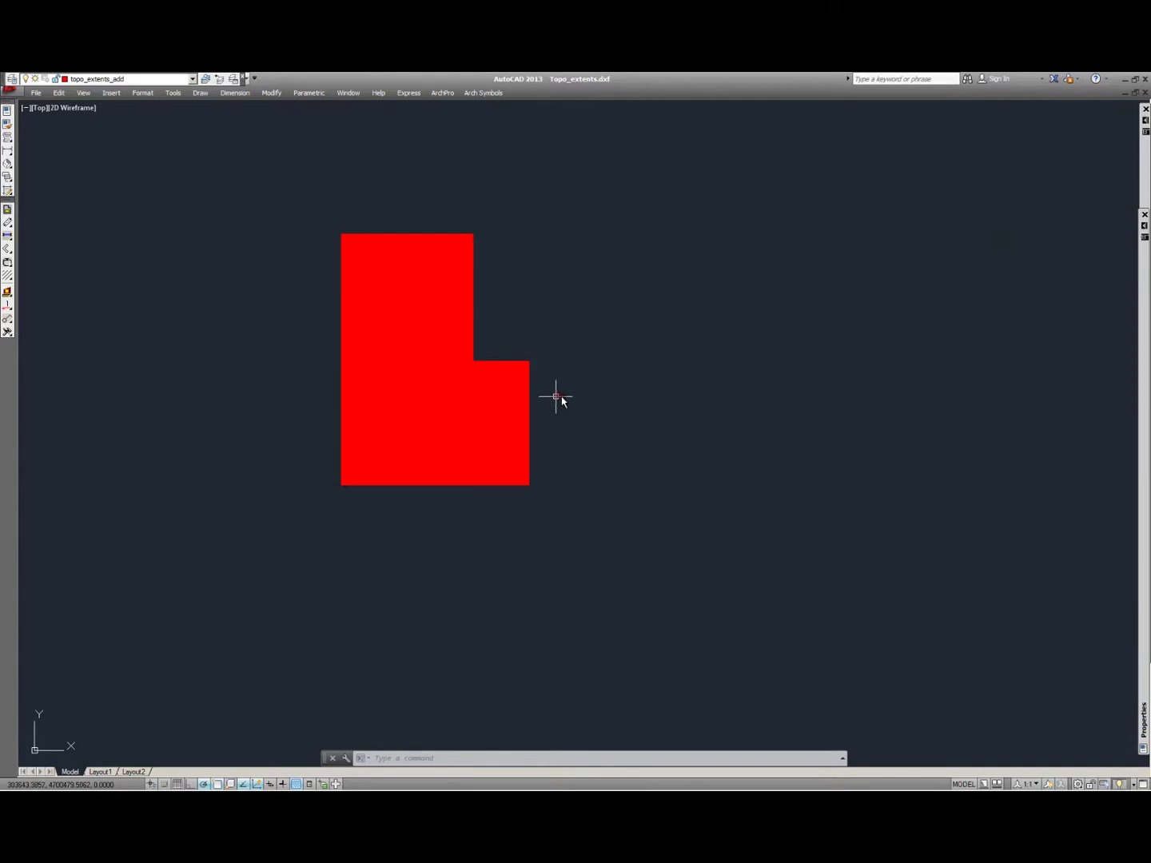
Step: Examine the outline polyline's properties, including its layer, area and closed setting
{"action": "left_click", "coordinate": [516, 365]}
{"action": "mouse_move", "coordinate": [1147, 311]}
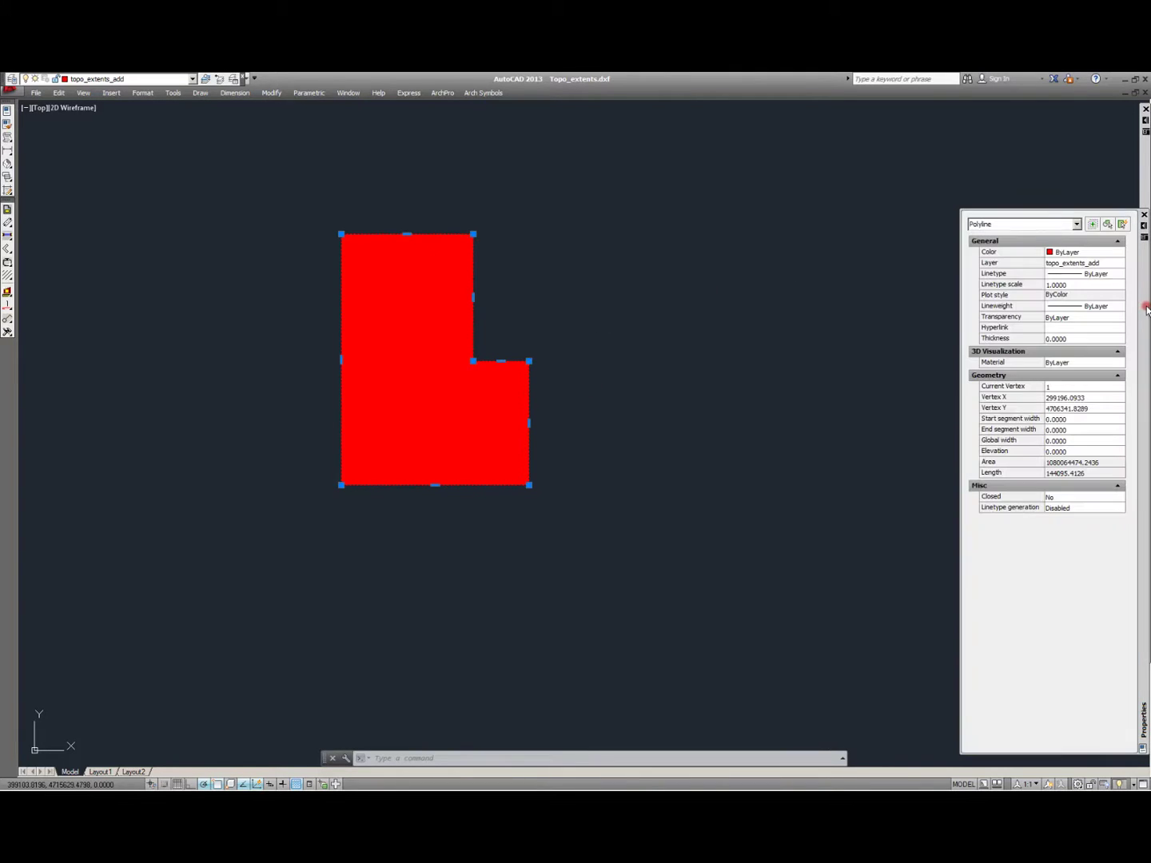
{"action": "left_click", "coordinate": [585, 252]}
{"action": "key", "text": "Escape"}
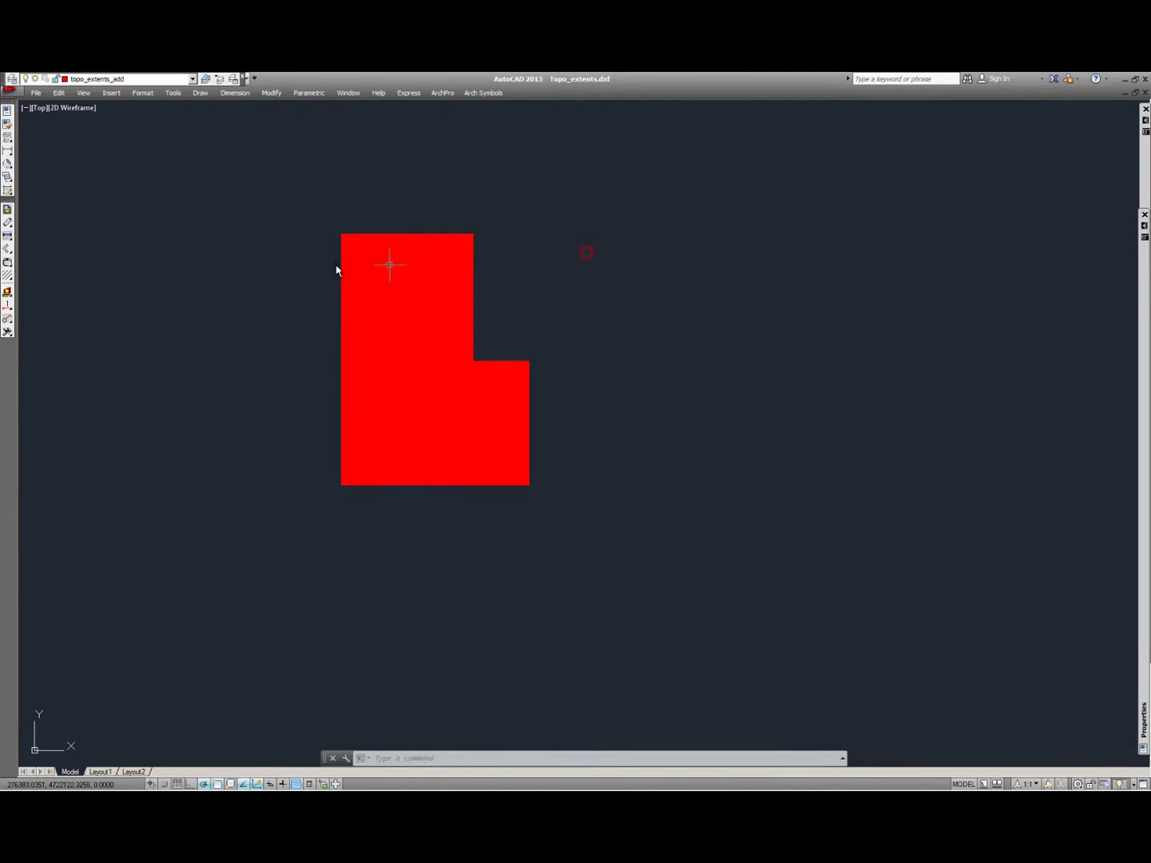
Step: Create a new blank drawing alongside Topo_extents.dxf
{"action": "left_click", "coordinate": [35, 92]}
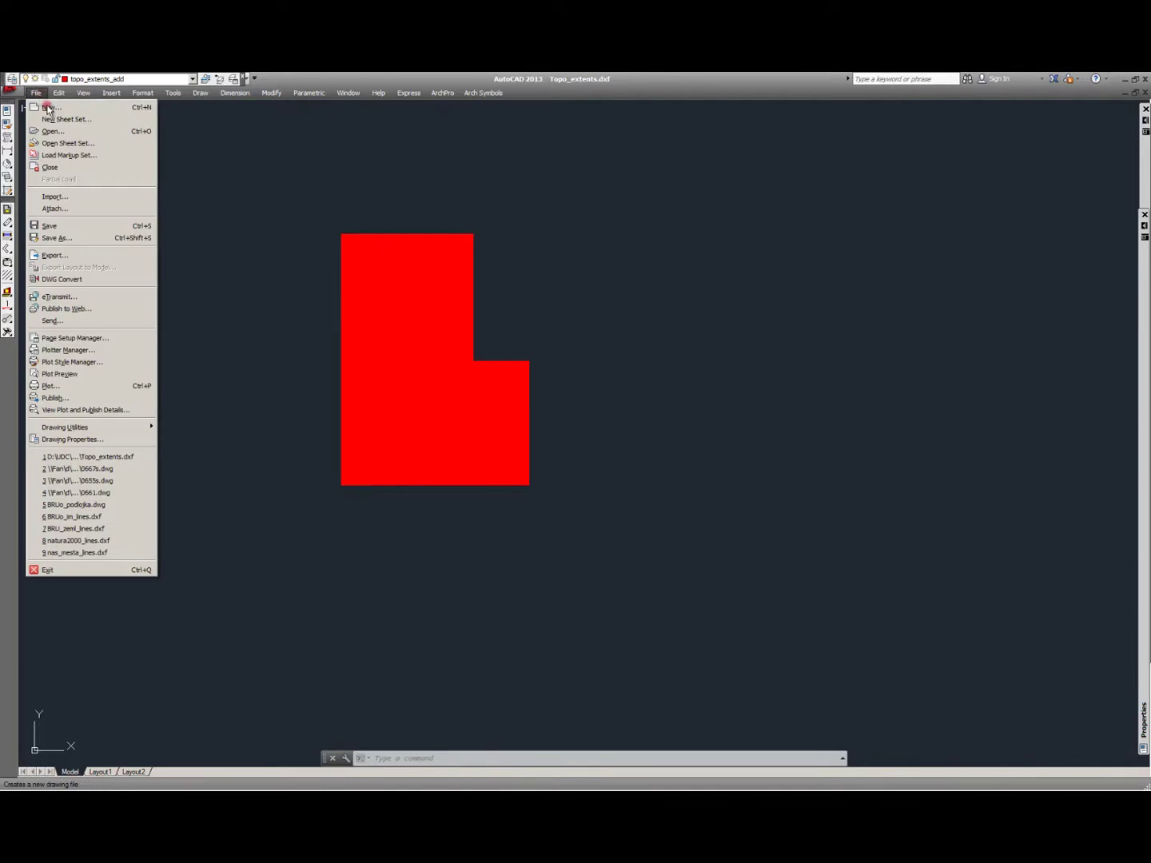
{"action": "left_click", "coordinate": [37, 104]}
{"action": "left_click", "coordinate": [727, 563]}
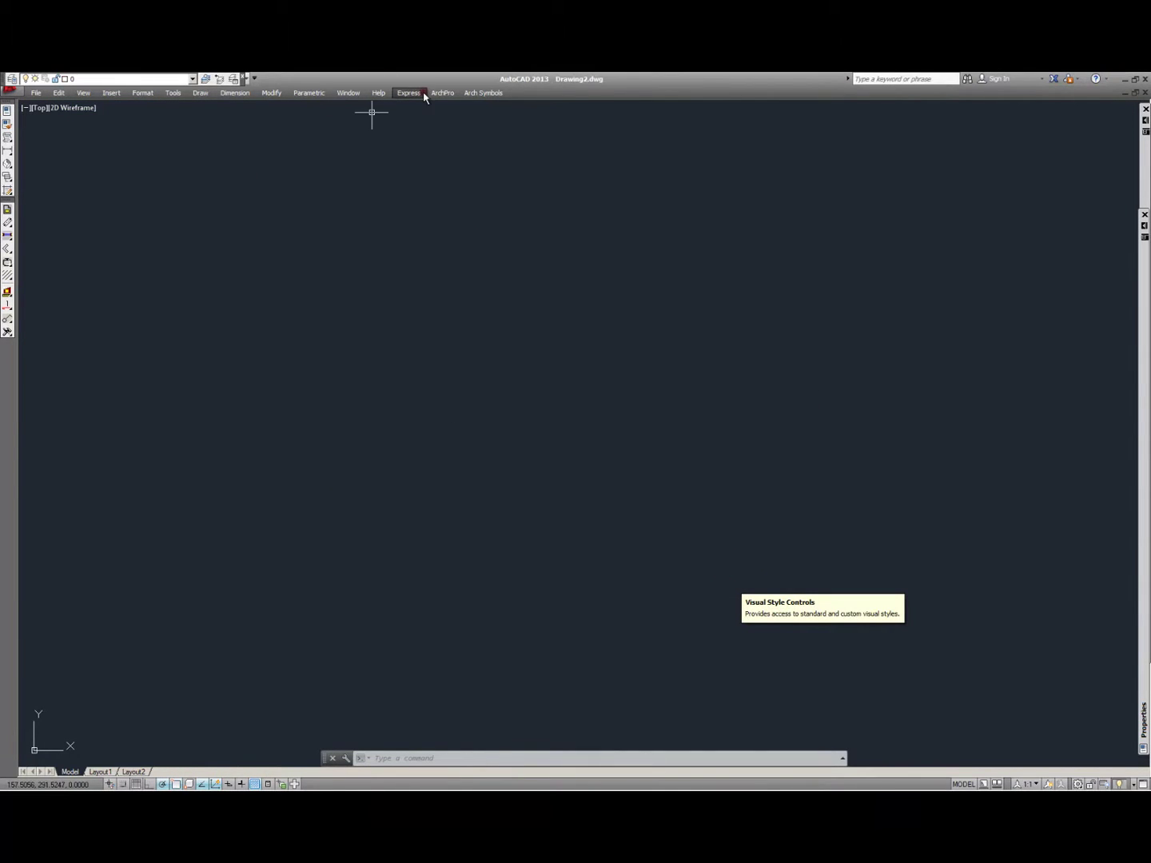
Step: Copy the solid red hatch from Topo_extents.dxf and paste it into Drawing2.dwg at its original coordinates
{"action": "left_click", "coordinate": [348, 93]}
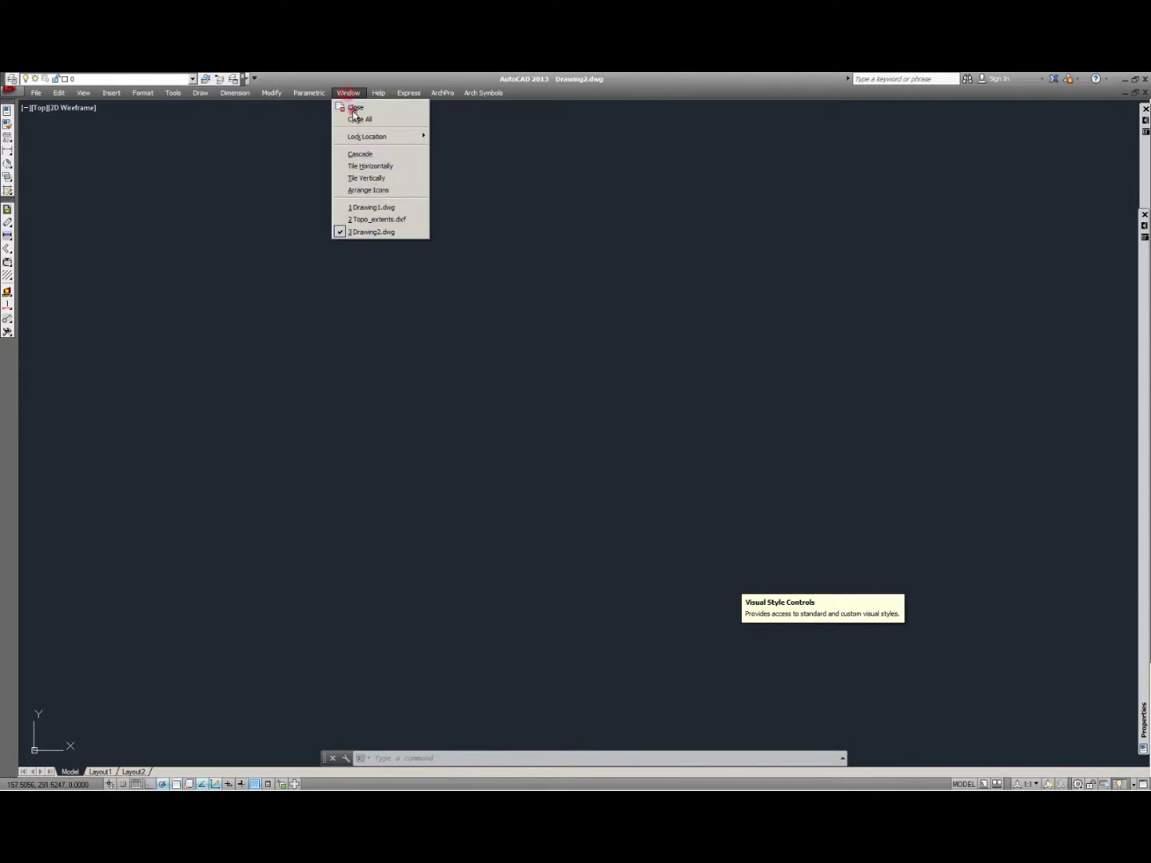
{"action": "left_click", "coordinate": [385, 219]}
{"action": "left_click", "coordinate": [399, 359]}
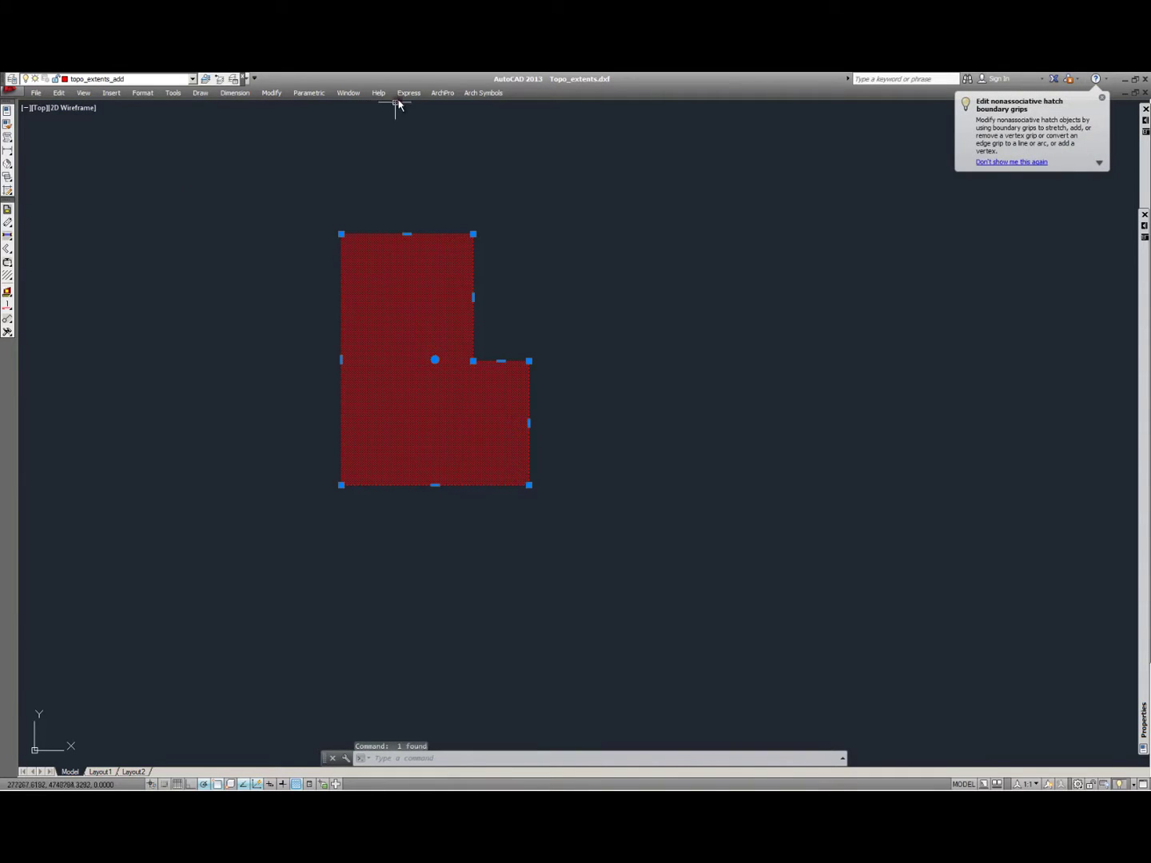
{"action": "left_click", "coordinate": [347, 93]}
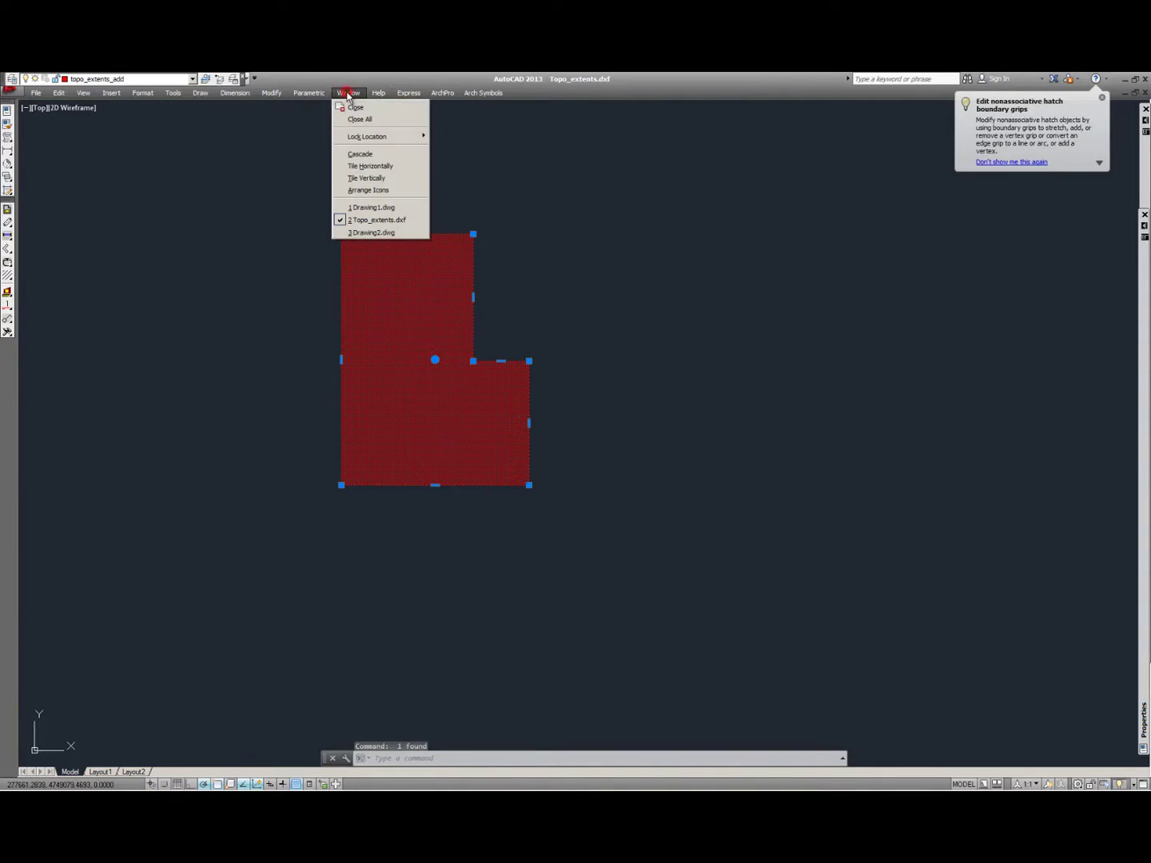
{"action": "left_click", "coordinate": [376, 209]}
{"action": "left_click", "coordinate": [58, 92]}
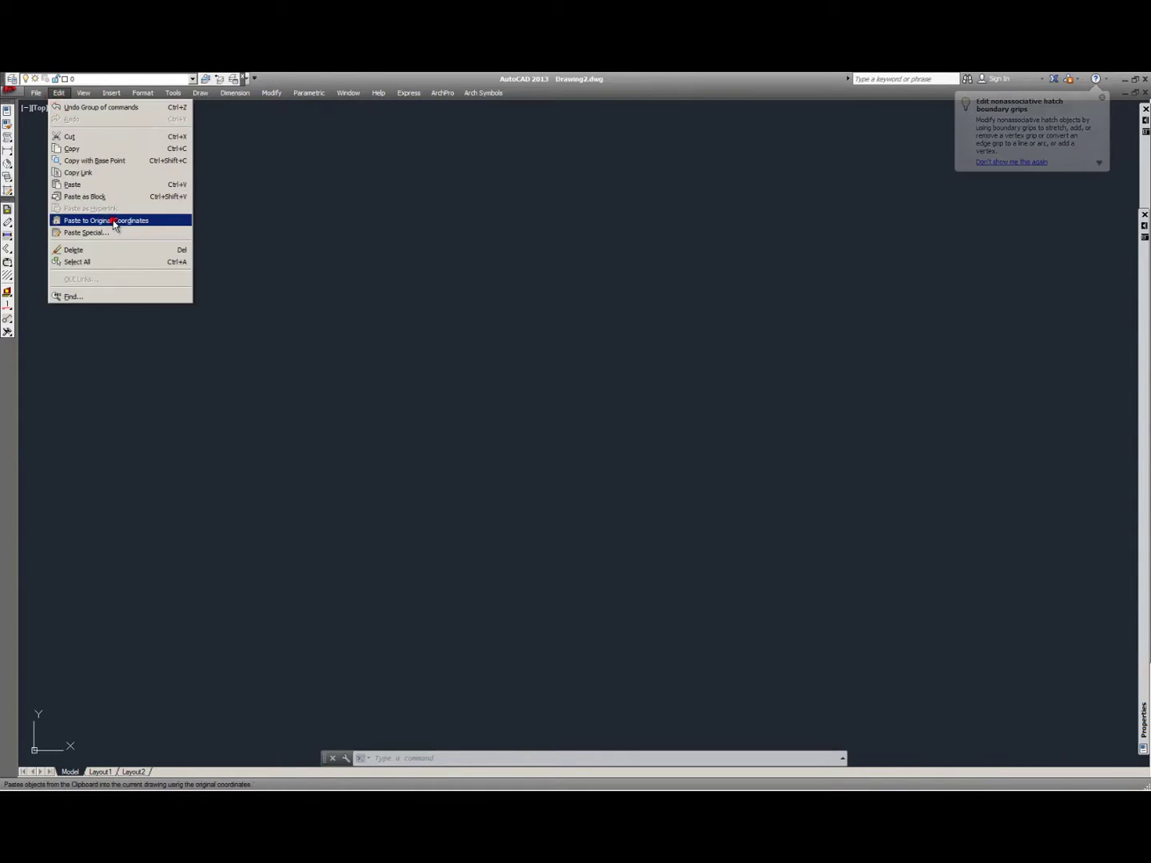
{"action": "left_click", "coordinate": [112, 220]}
{"action": "left_click", "coordinate": [299, 282]}
{"action": "left_click", "coordinate": [252, 305]}
{"action": "type", "text": "ze"}
{"action": "key", "text": "space"}
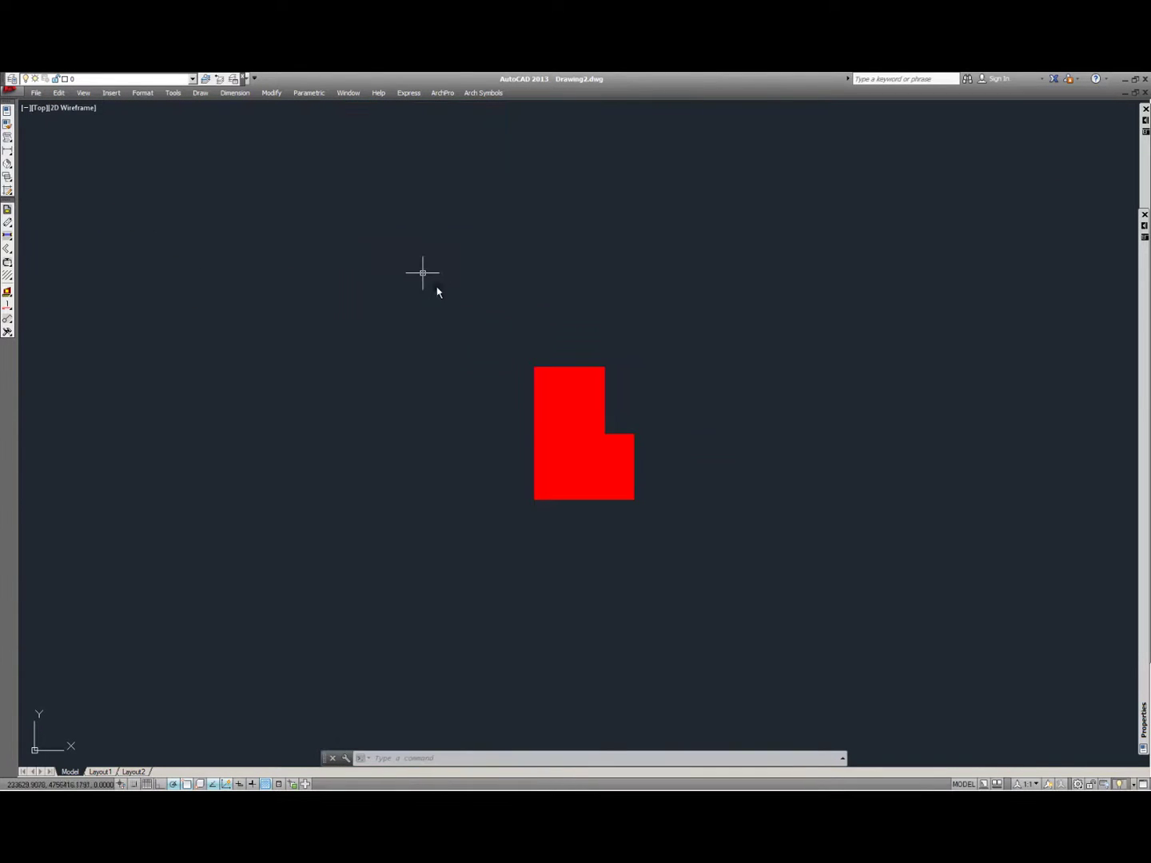
Step: Save the new drawing in the Topo folder as Topo_extents_corrected in AutoCAD 2004/LT2004 DXF format
{"action": "left_click", "coordinate": [758, 485]}
{"action": "left_click", "coordinate": [628, 414]}
{"action": "left_click", "coordinate": [36, 92]}
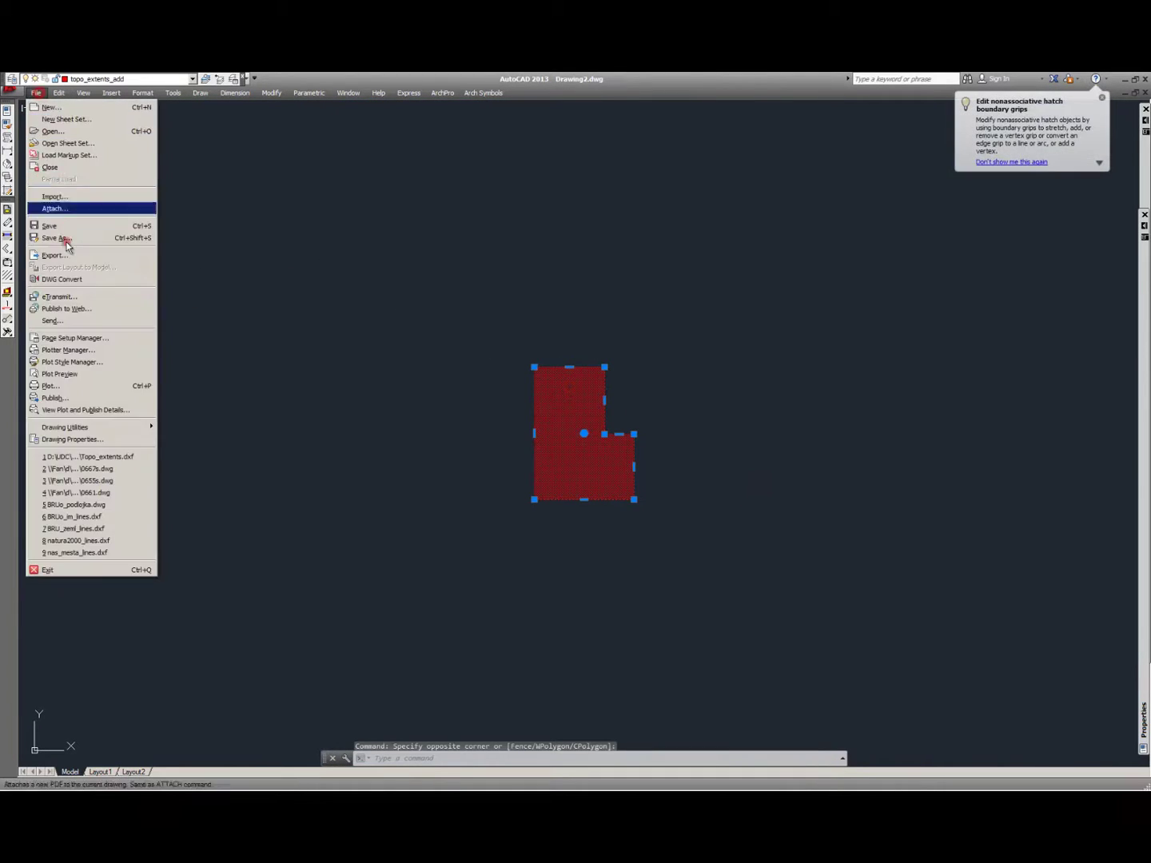
{"action": "left_click", "coordinate": [55, 238]}
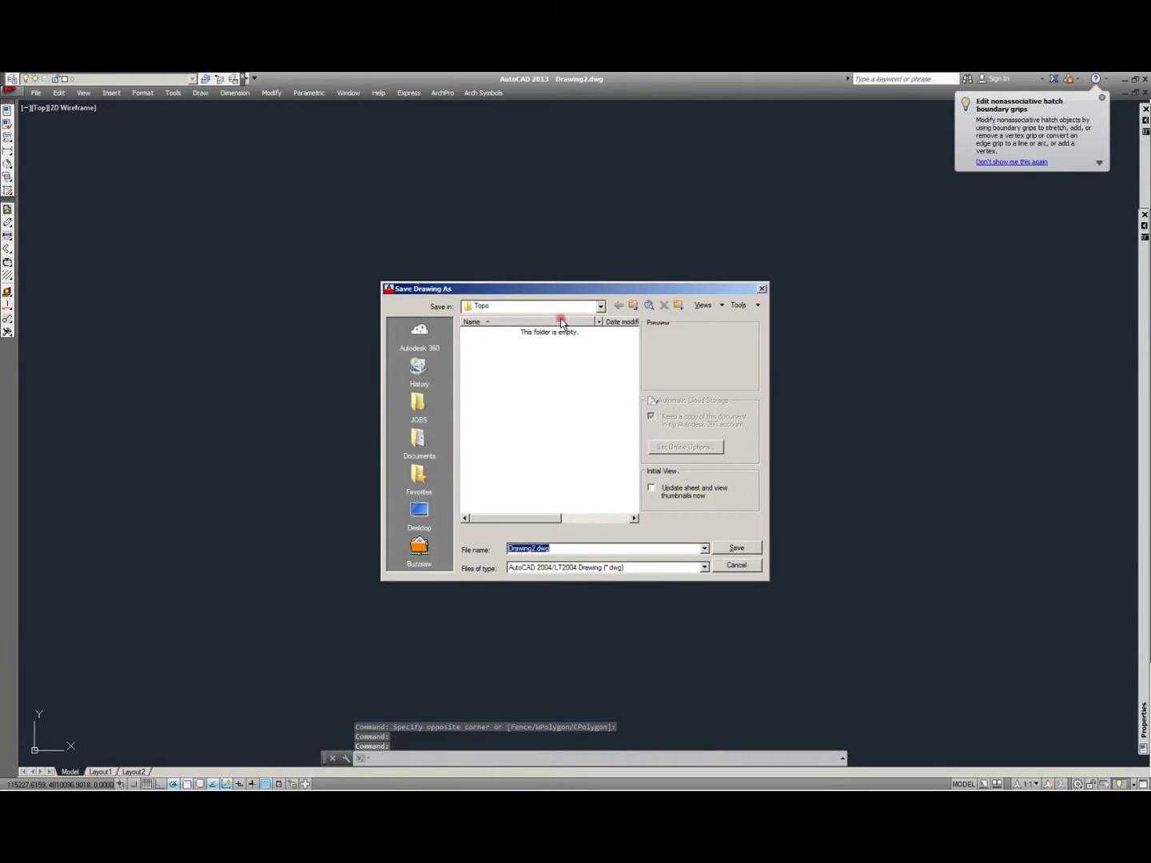
{"action": "left_click", "coordinate": [570, 567]}
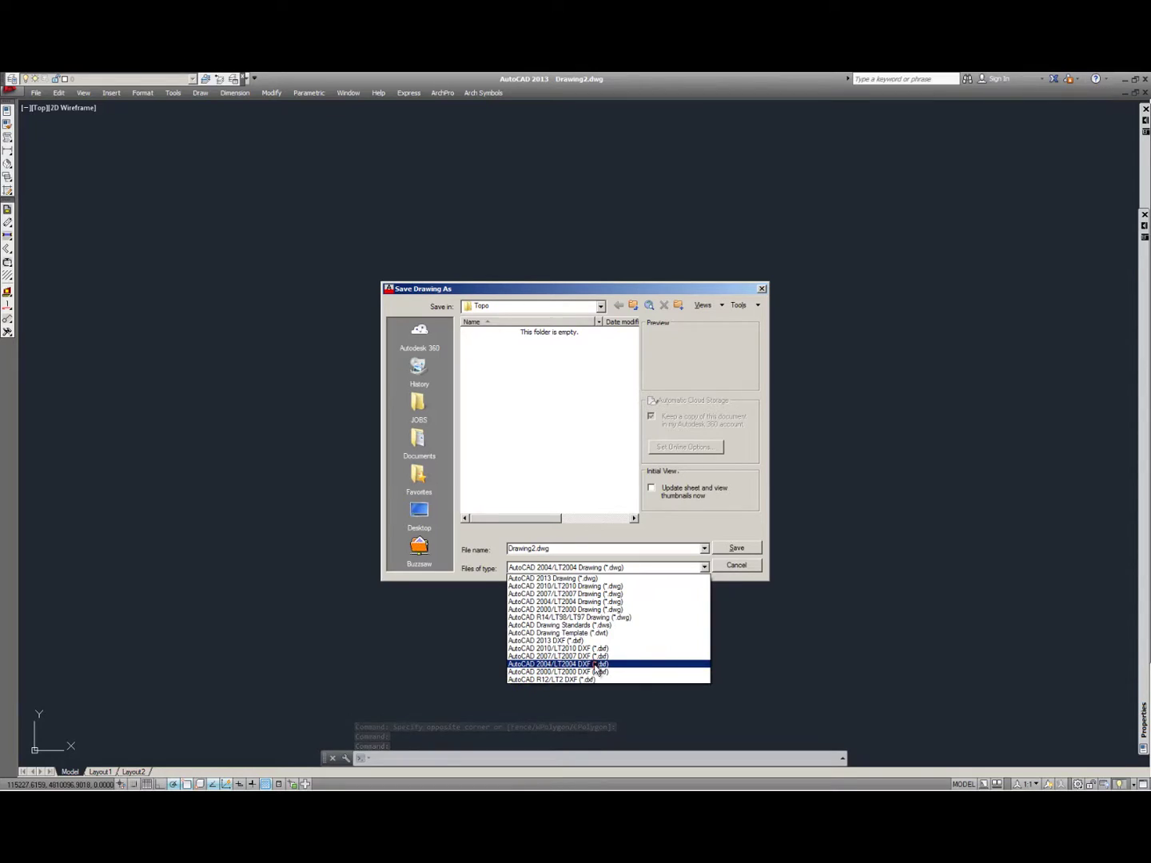
{"action": "left_click", "coordinate": [597, 665]}
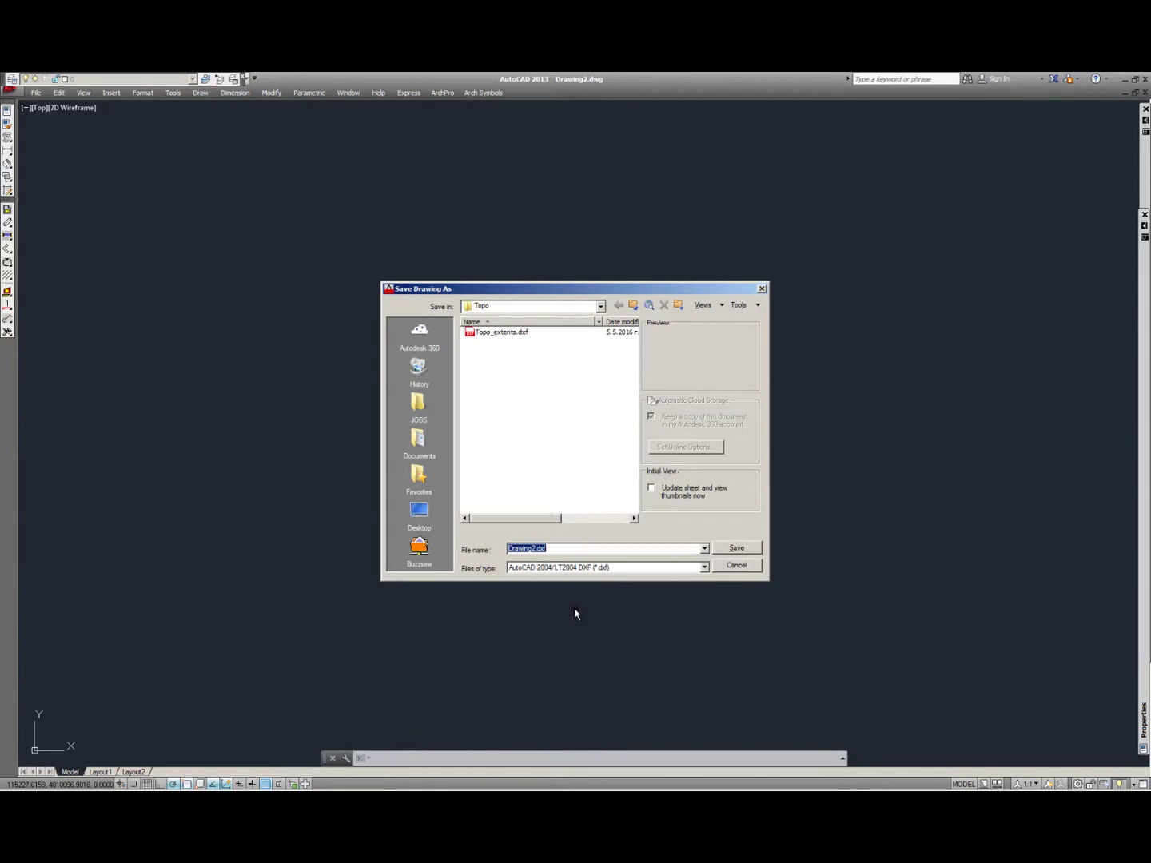
{"action": "double_click", "coordinate": [580, 551]}
{"action": "type", "text": "T"}
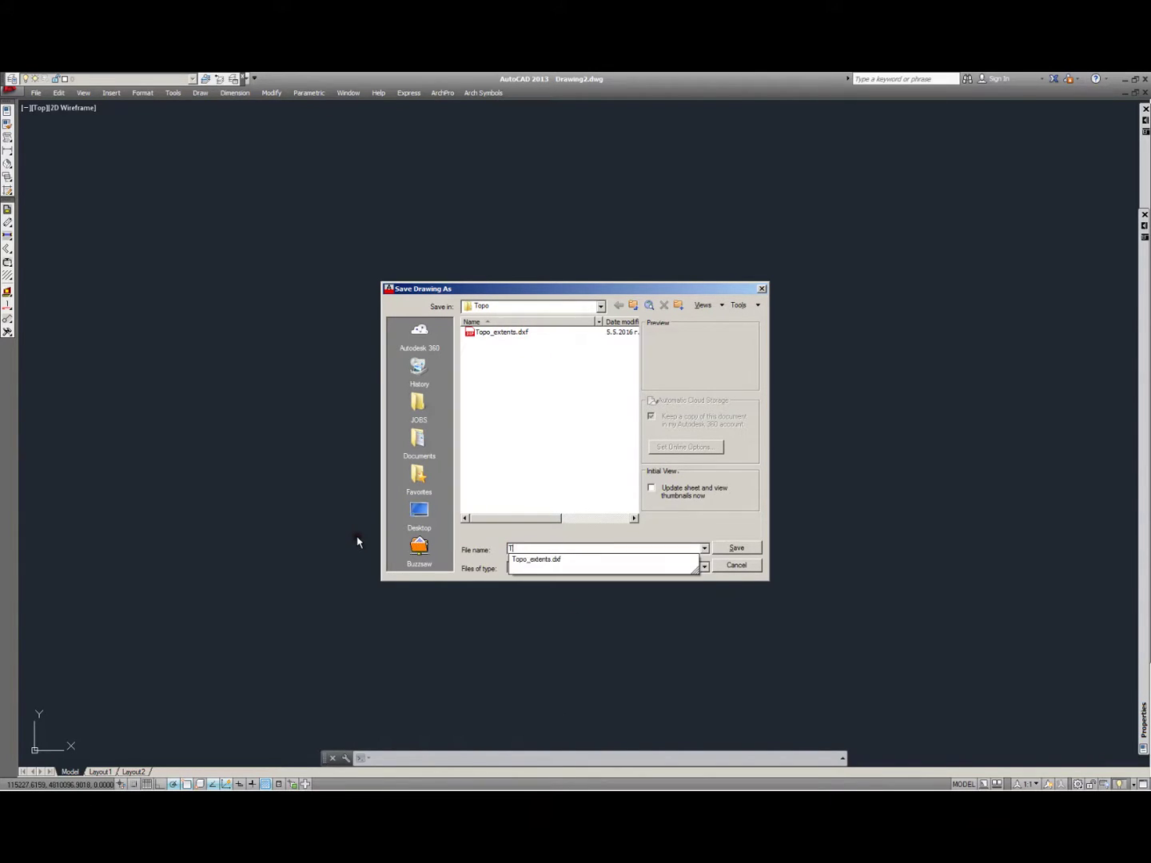
{"action": "type", "text": "opo_extents_corrected"}
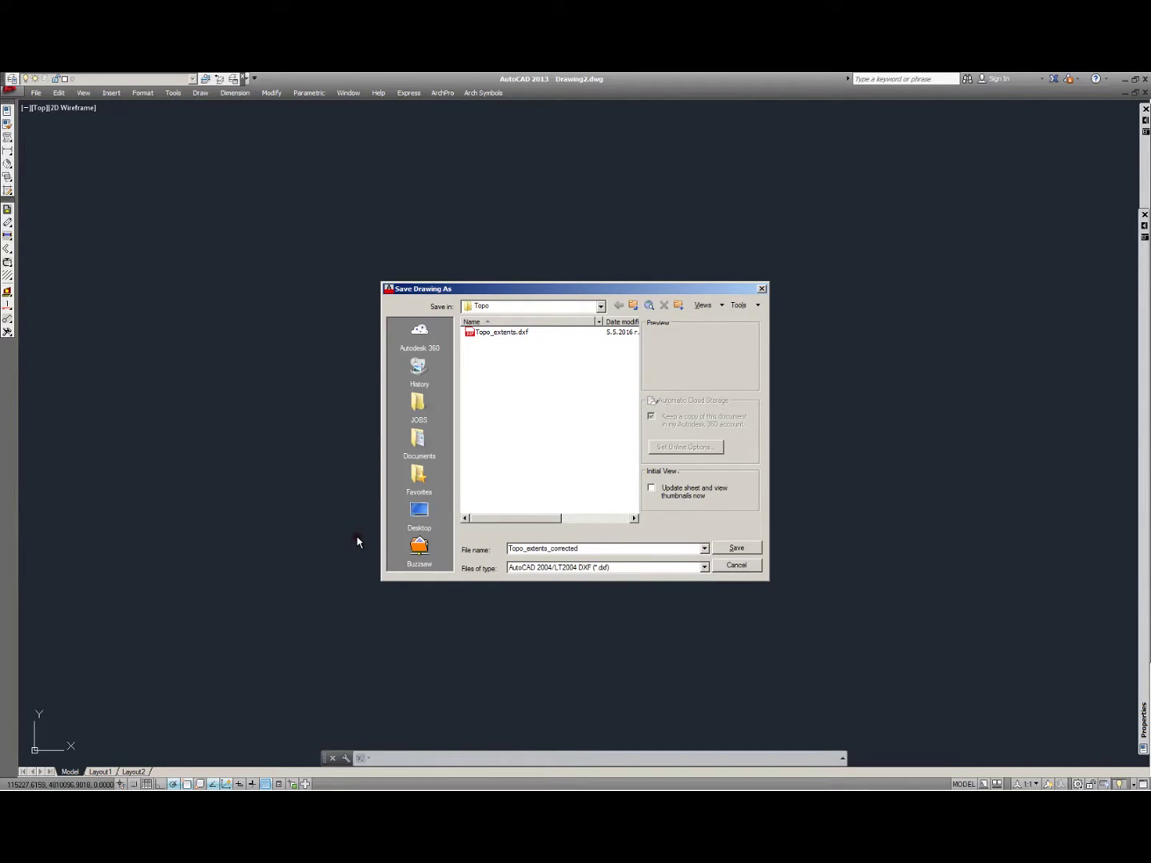
{"action": "key", "text": "Return"}
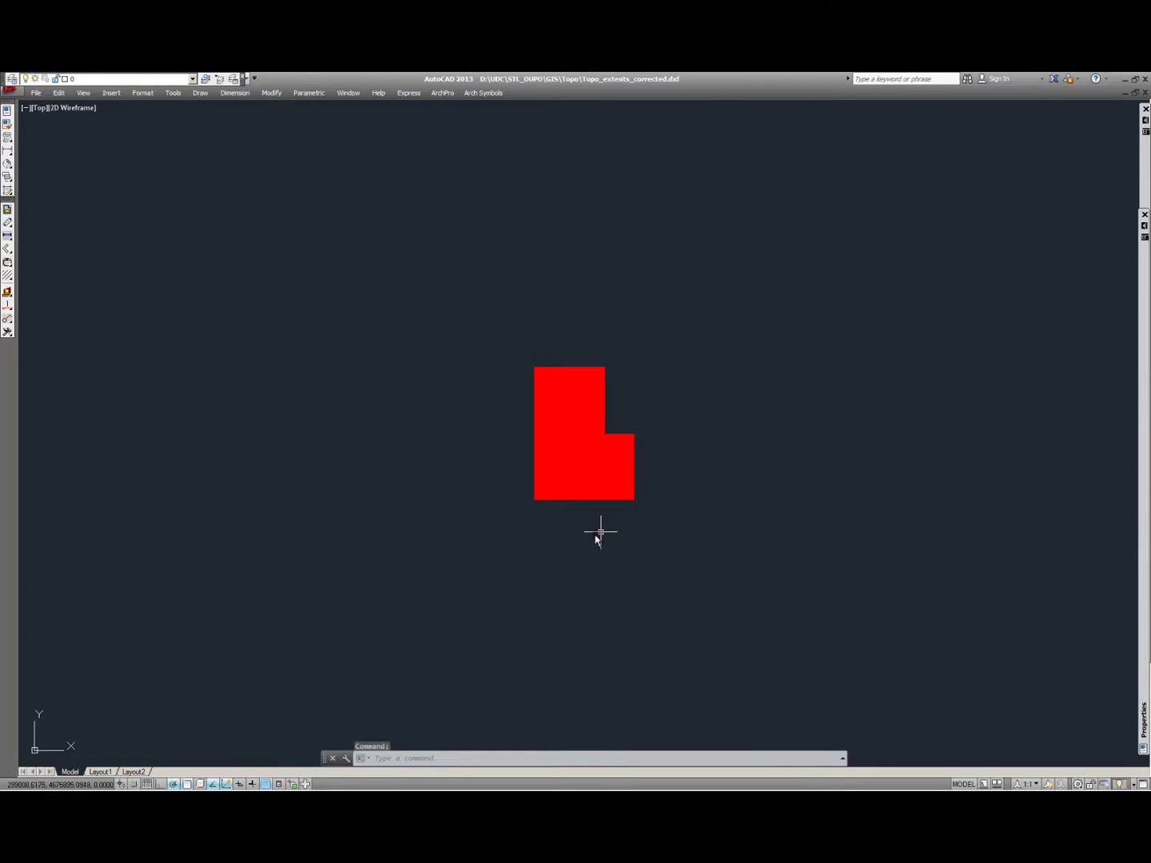
{"action": "left_click", "coordinate": [688, 566]}
{"action": "left_click", "coordinate": [588, 468]}
{"action": "left_click", "coordinate": [372, 580]}
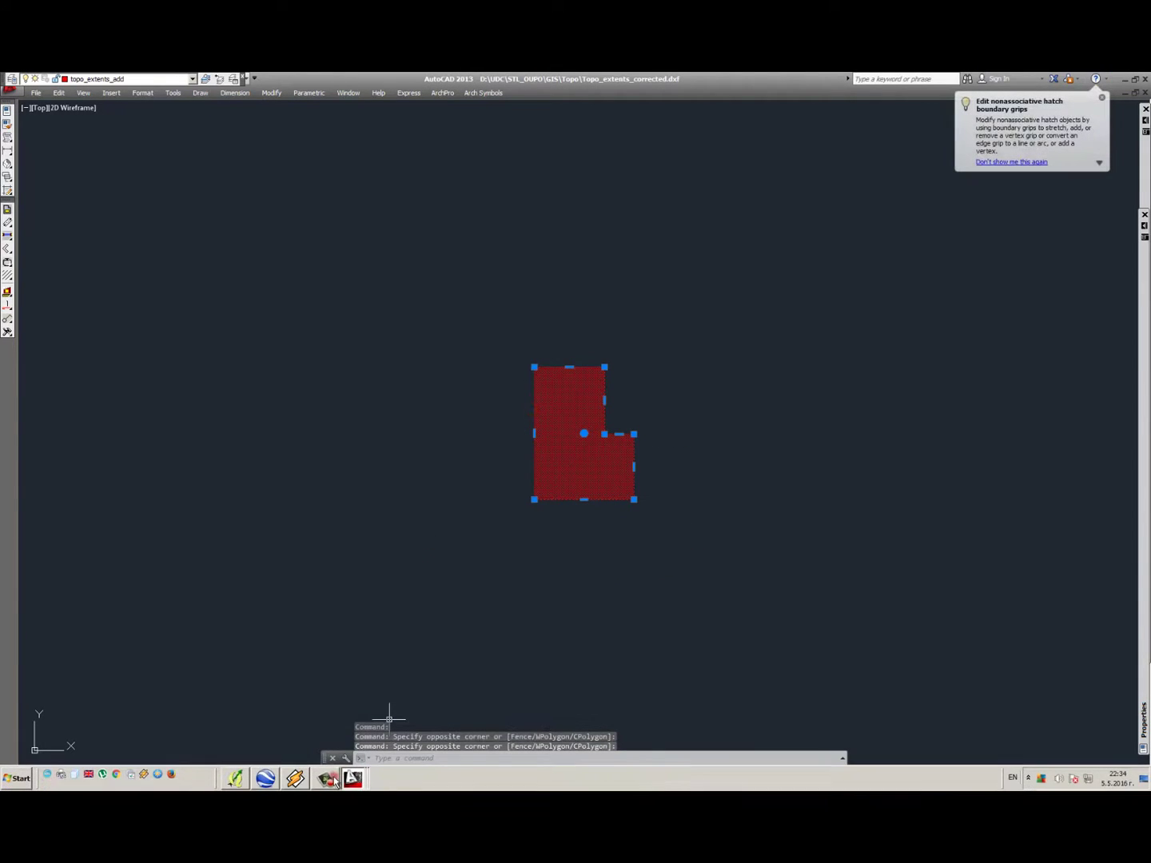
Step: Switch to QGIS and add Topo_extents_corrected.dxf as a vector layer directly above the Topo_poly layer
{"action": "left_click", "coordinate": [235, 778]}
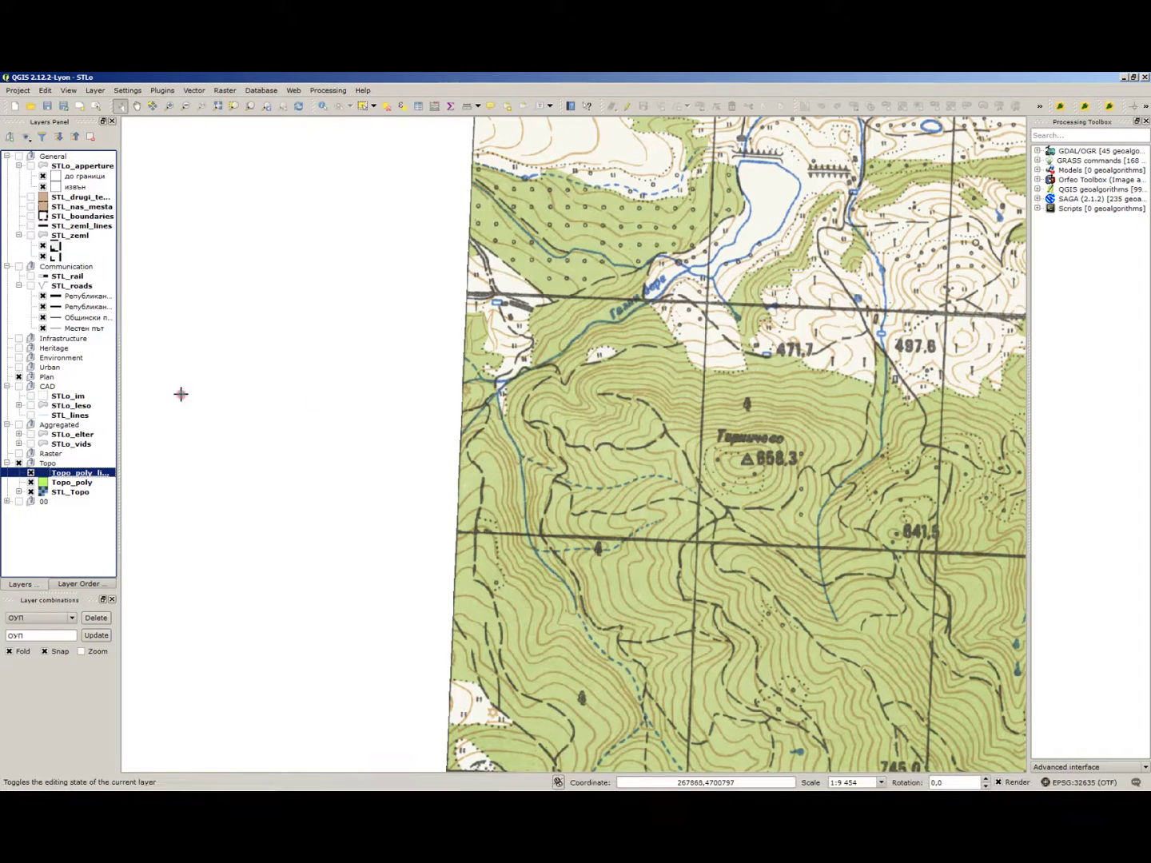
{"action": "left_click", "coordinate": [90, 483]}
{"action": "key", "text": "ctrl+shift+v"}
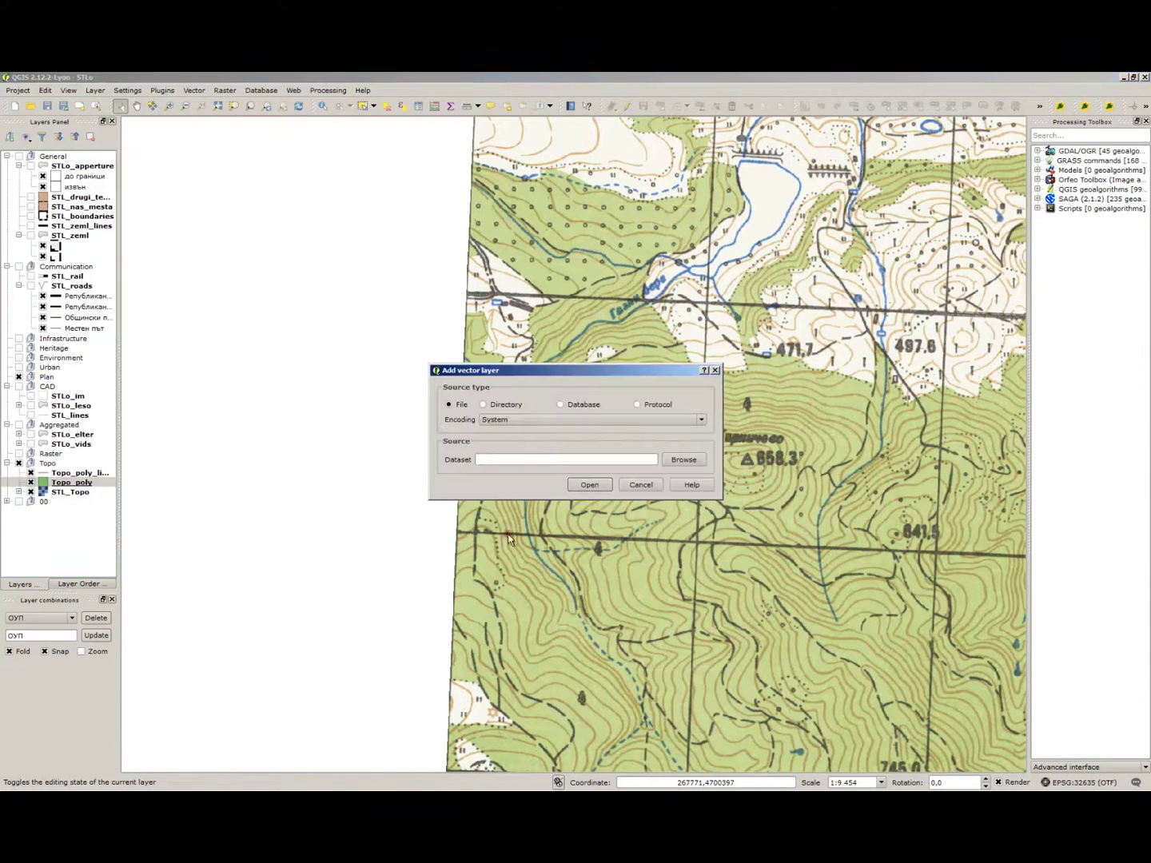
{"action": "left_click", "coordinate": [690, 457]}
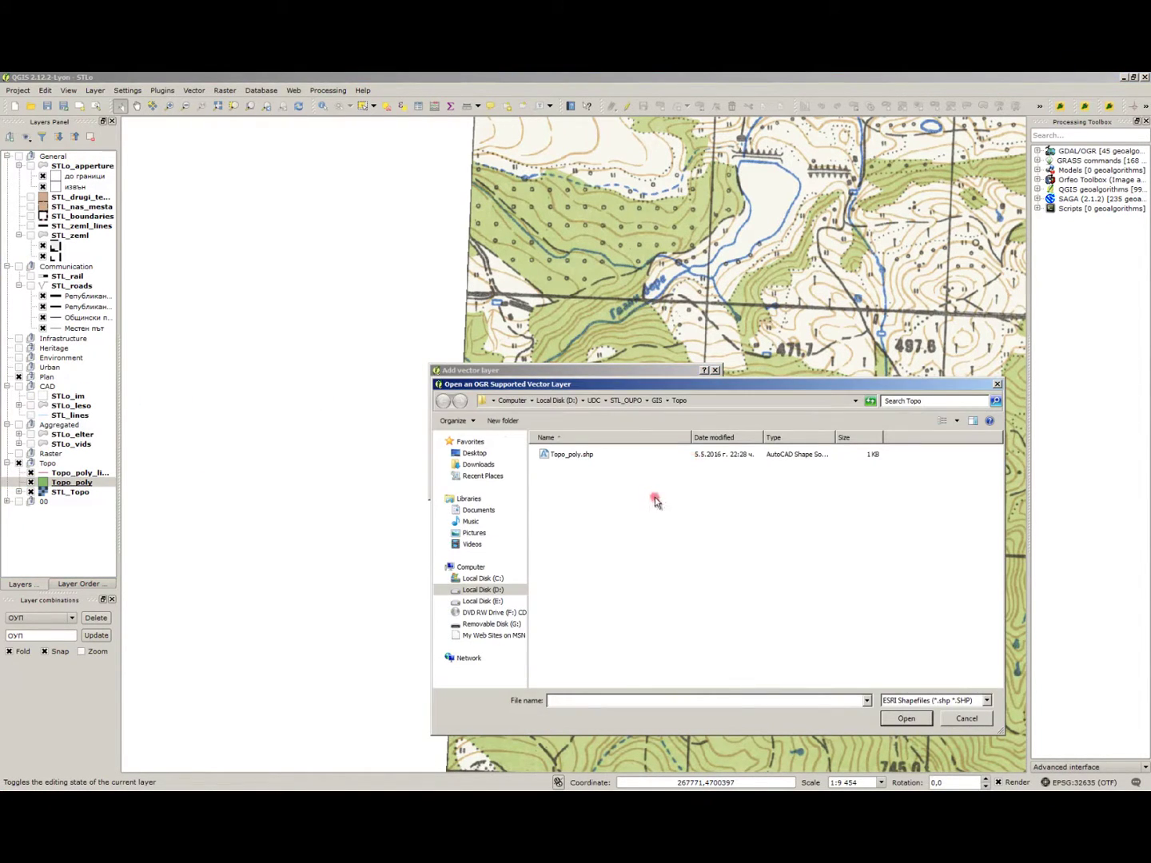
{"action": "left_click", "coordinate": [917, 702]}
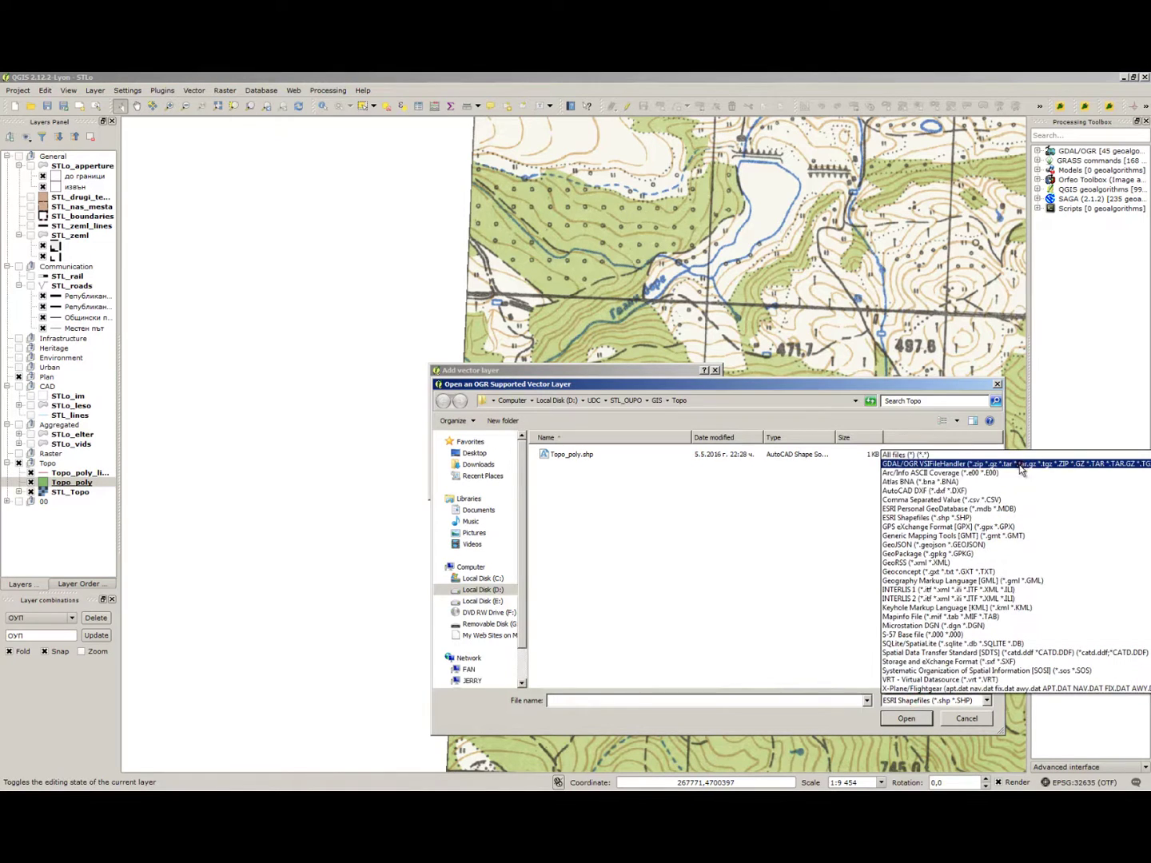
{"action": "left_click", "coordinate": [902, 491]}
{"action": "double_click", "coordinate": [583, 468]}
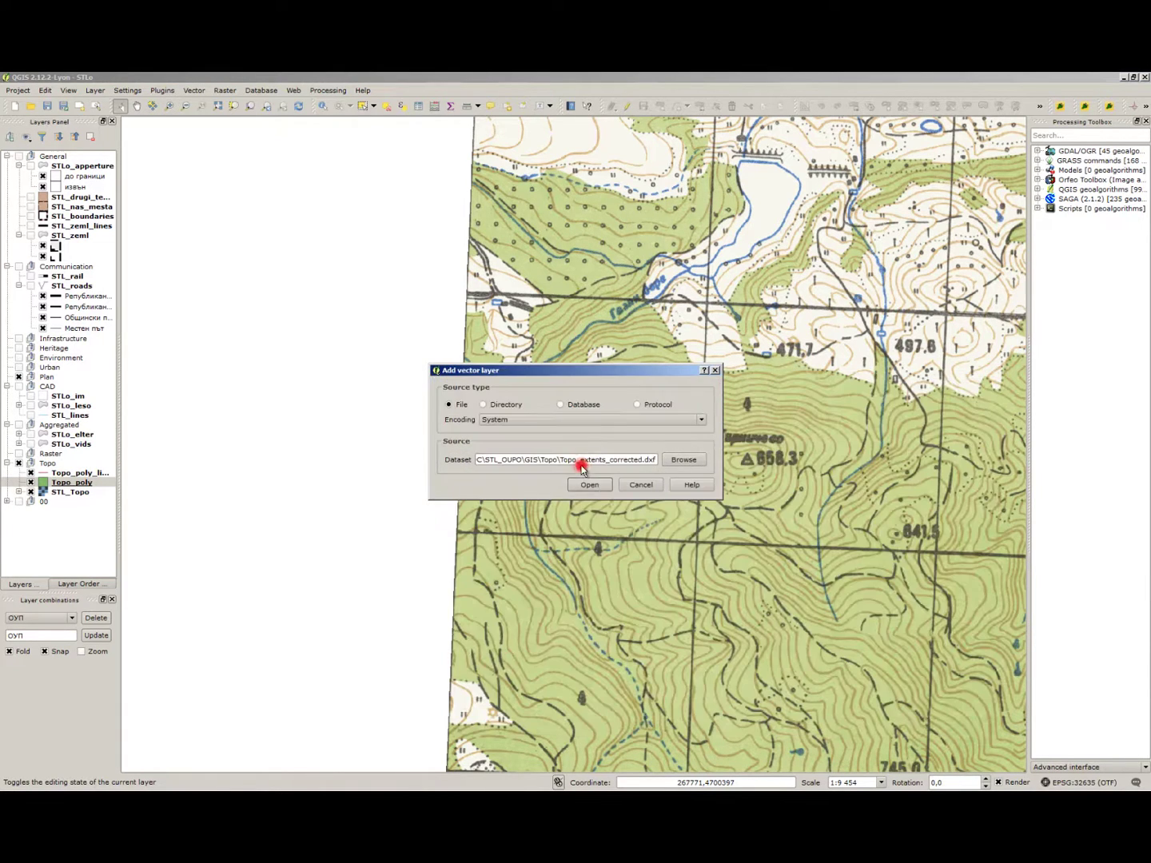
{"action": "left_click", "coordinate": [587, 484]}
{"action": "scroll", "coordinate": [422, 471], "scroll_direction": "down", "scroll_amount": 1}
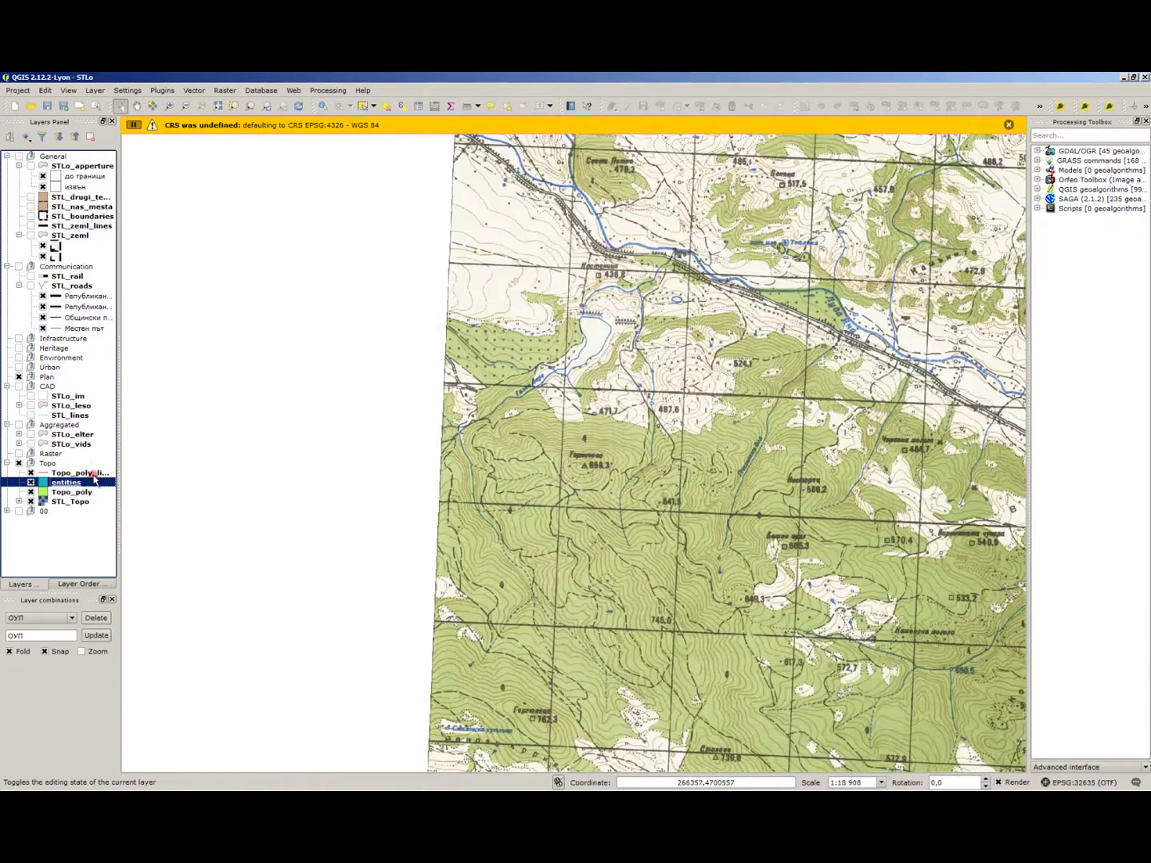
Step: Set the entities layer's coordinate reference system to the project CRS, EPSG:32635 - WGS 84 / UTM zone 35N
{"action": "double_click", "coordinate": [97, 487]}
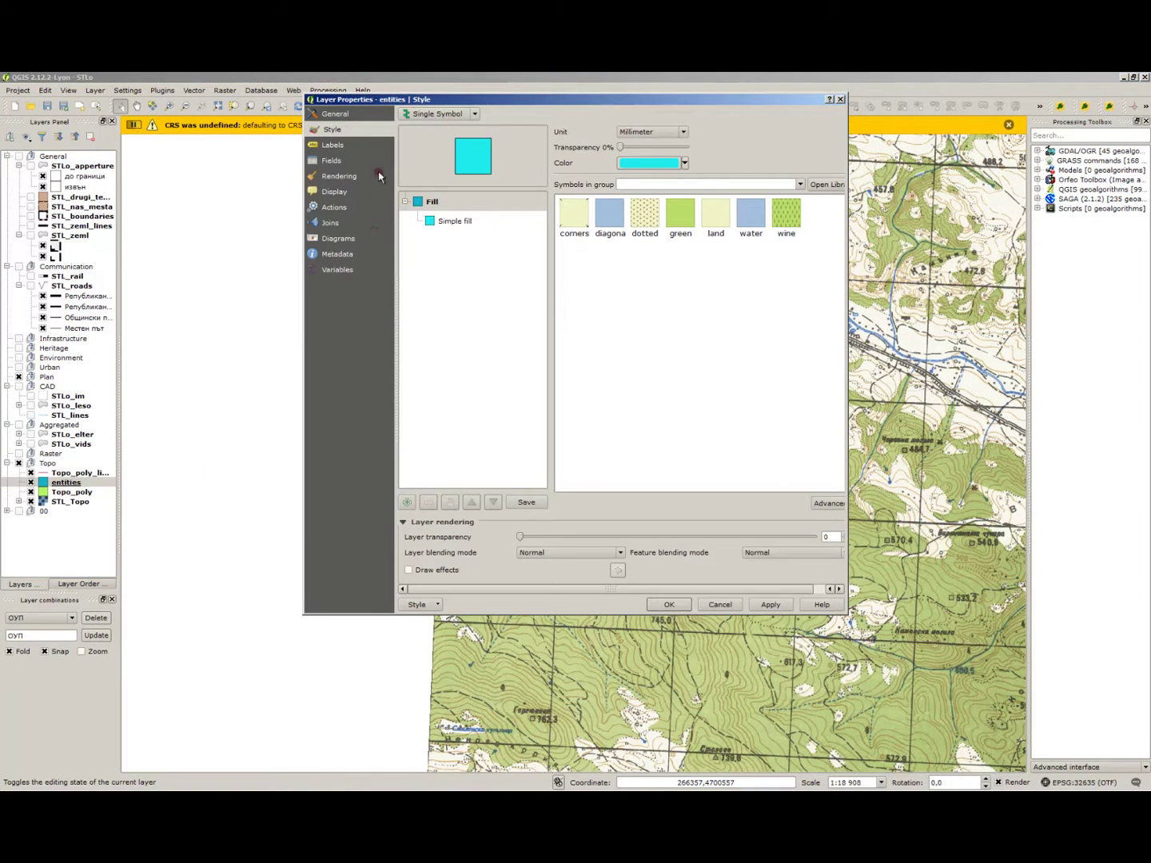
{"action": "left_click", "coordinate": [353, 112]}
{"action": "left_click", "coordinate": [531, 206]}
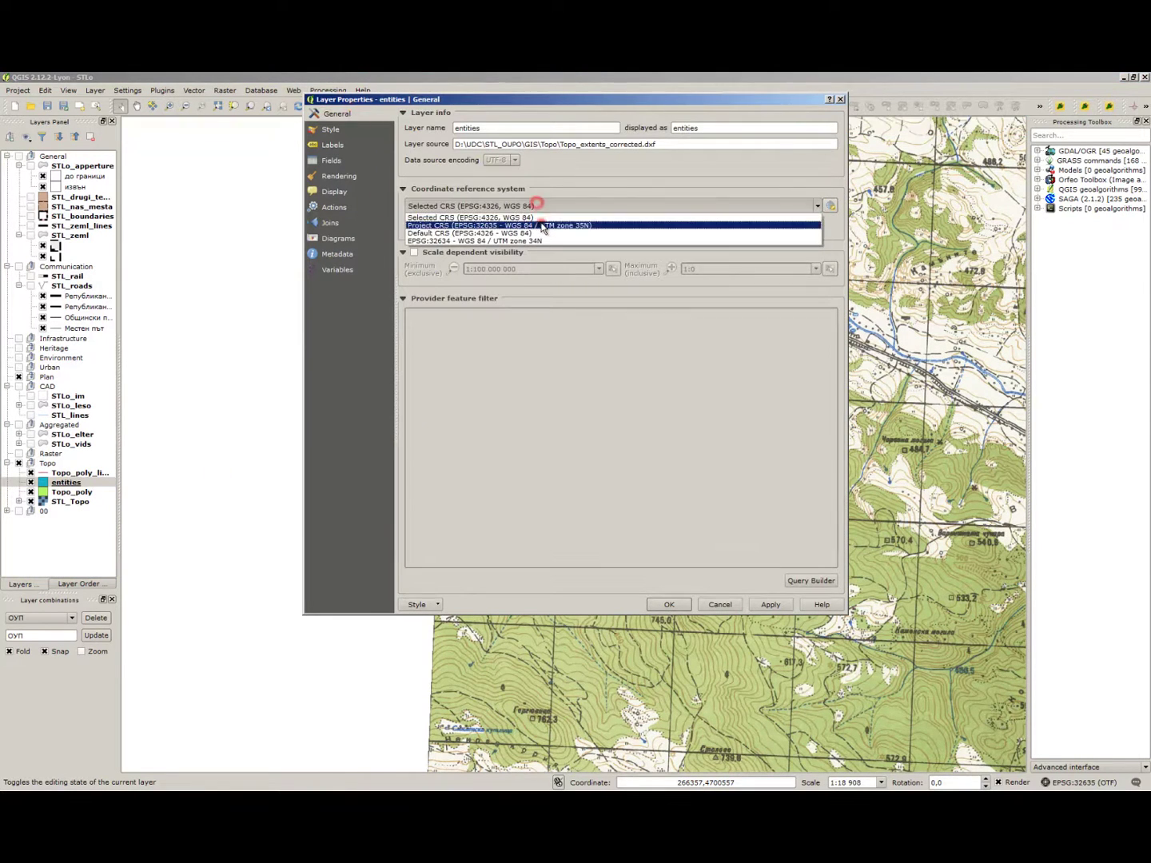
{"action": "left_click", "coordinate": [541, 224]}
{"action": "left_click", "coordinate": [771, 604]}
{"action": "left_click", "coordinate": [669, 605]}
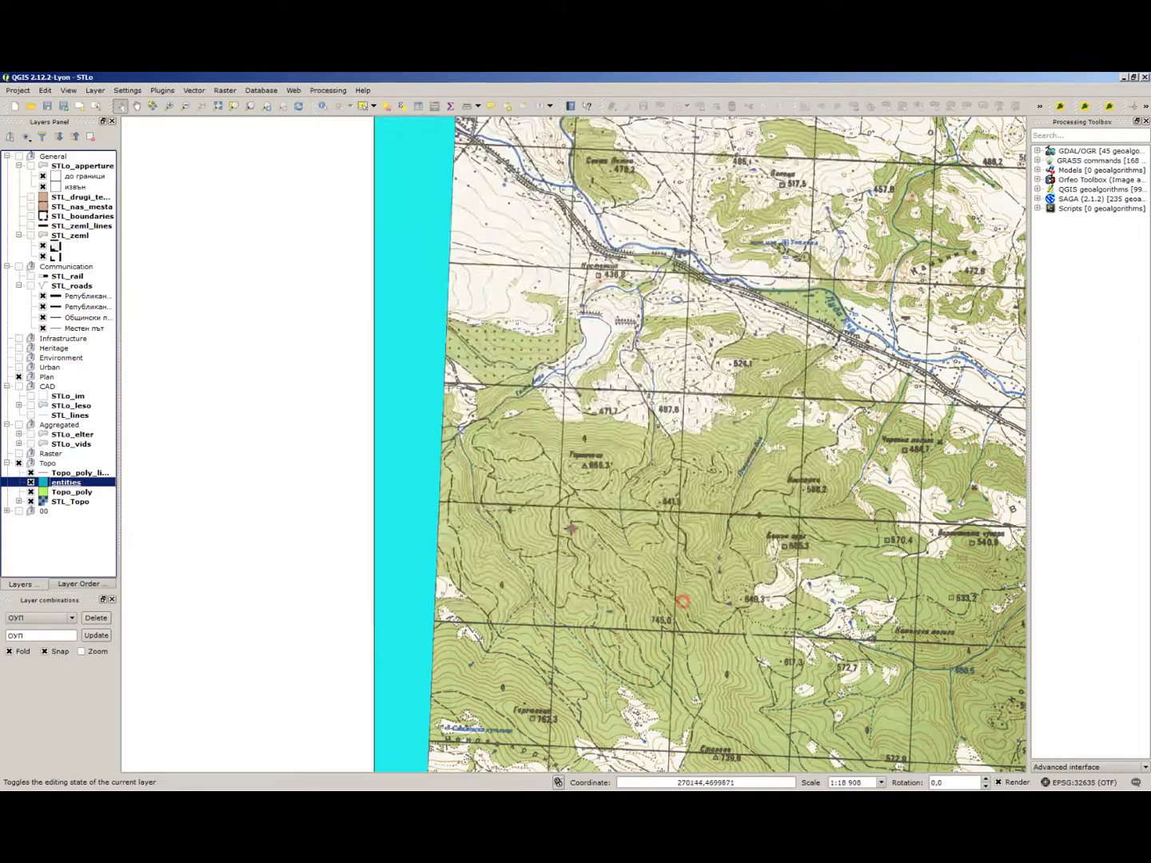
{"action": "scroll", "coordinate": [679, 603], "scroll_direction": "down", "scroll_amount": 2}
{"action": "scroll", "coordinate": [472, 320], "scroll_direction": "down", "scroll_amount": 3}
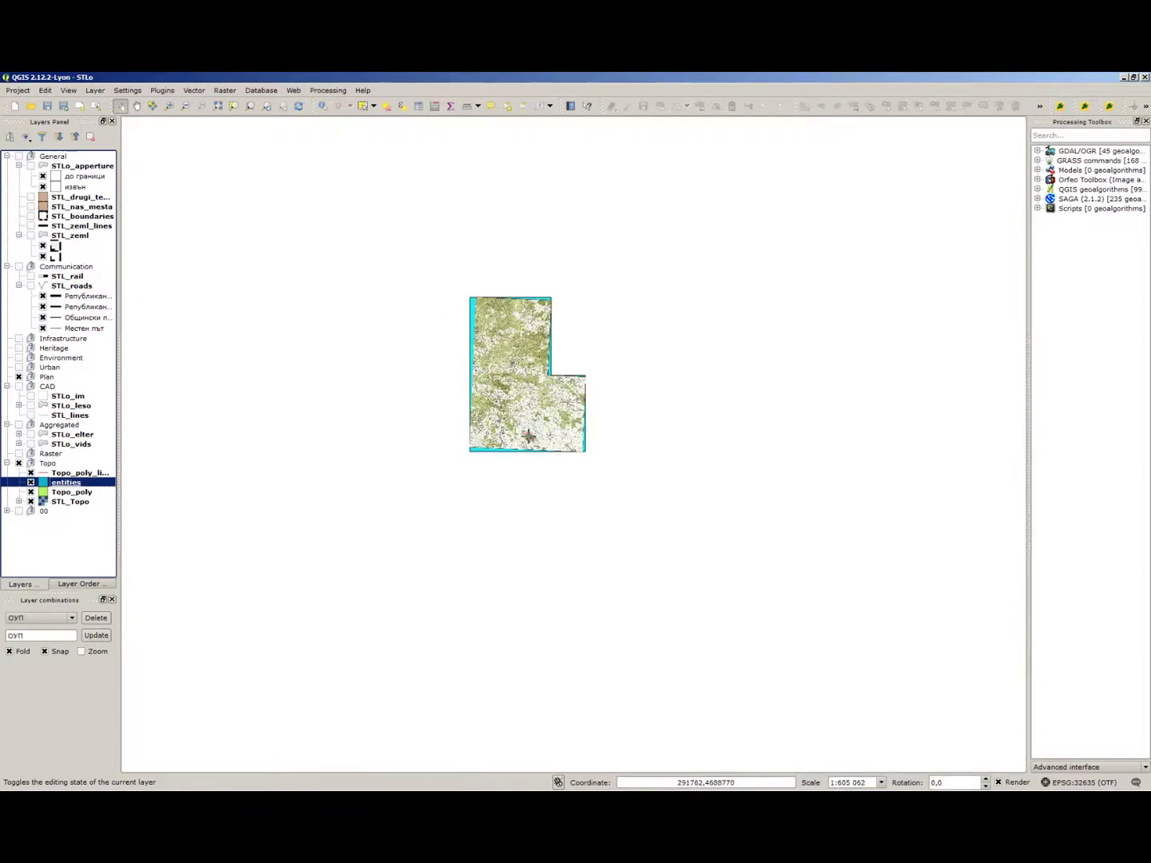
{"action": "scroll", "coordinate": [479, 437], "scroll_direction": "up", "scroll_amount": 2}
{"action": "right_click", "coordinate": [89, 482]}
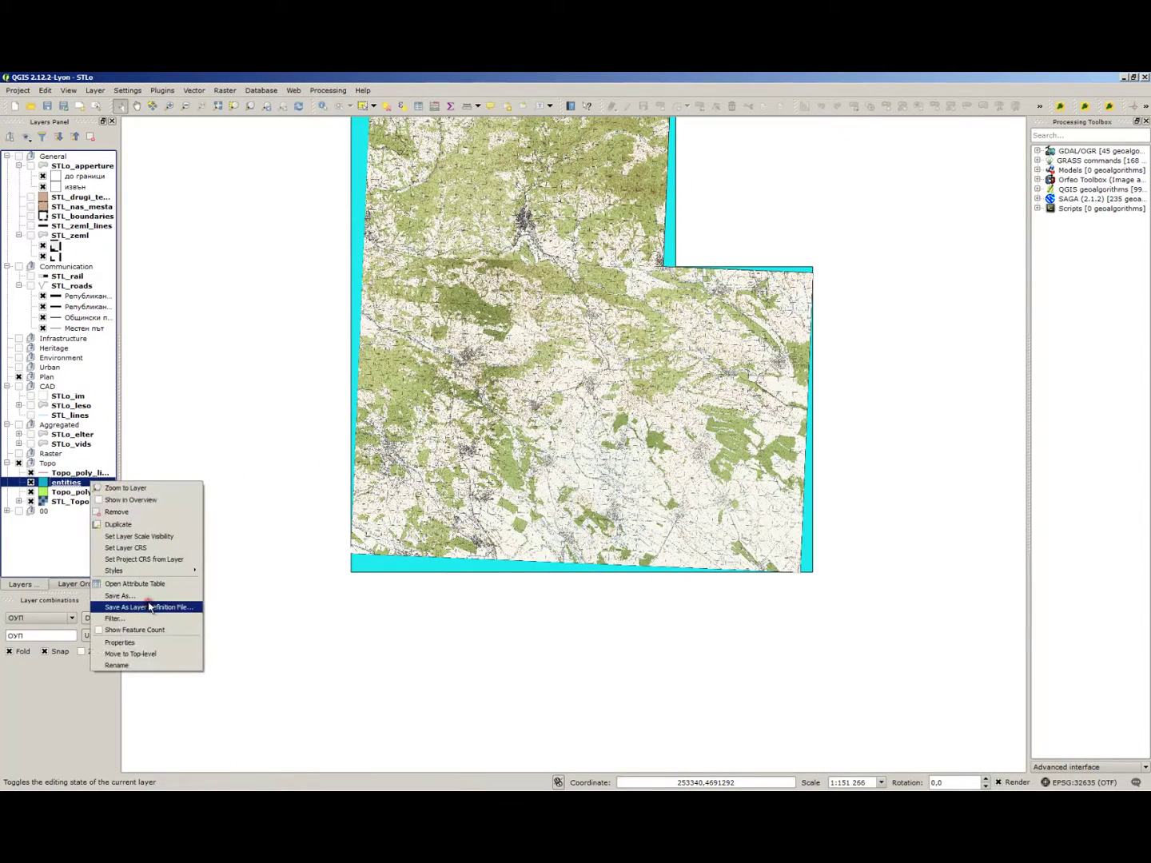
{"action": "left_click", "coordinate": [202, 595]}
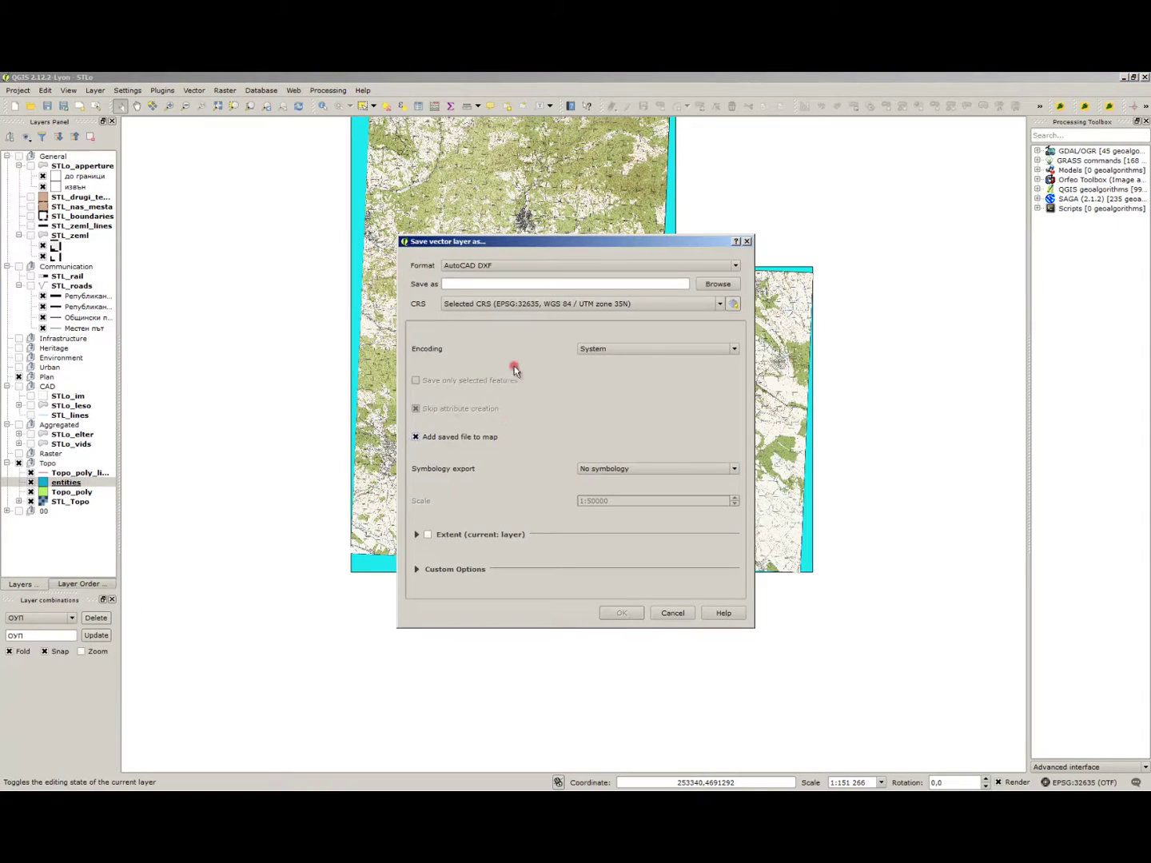
{"action": "left_click", "coordinate": [658, 272]}
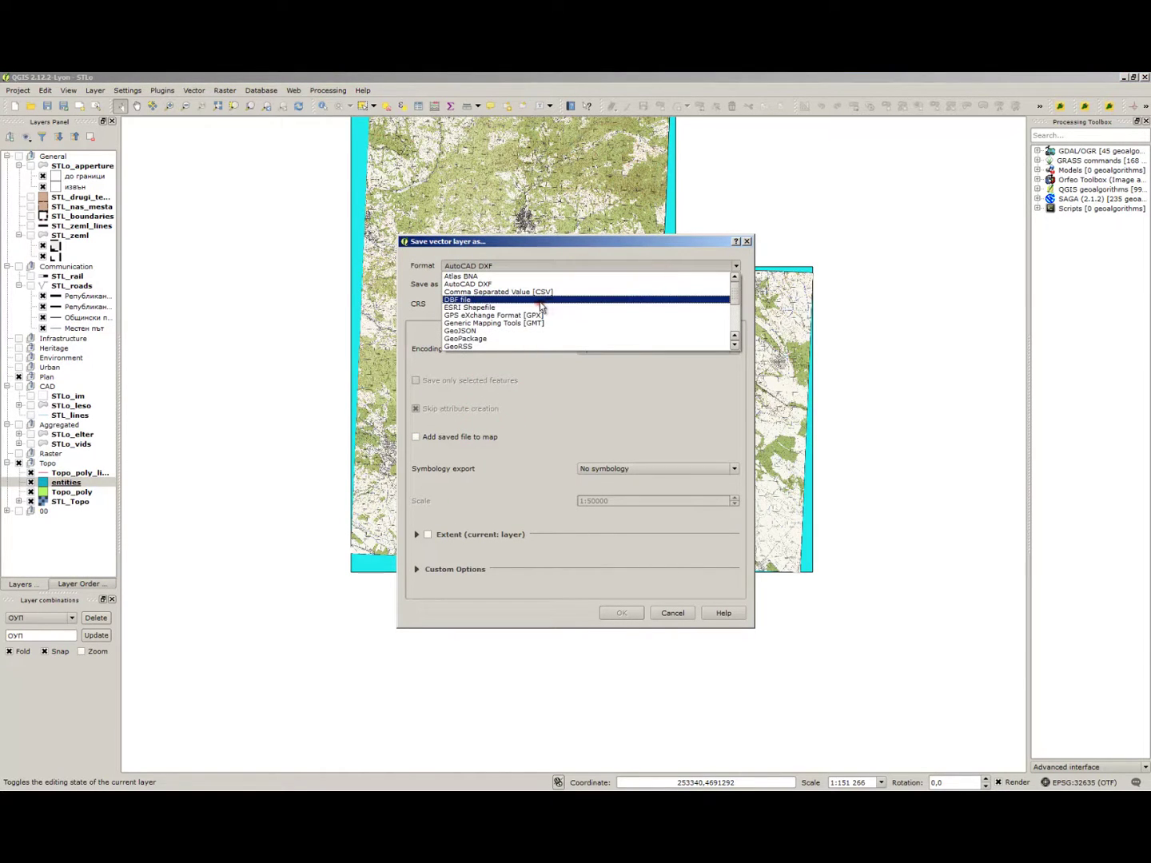
{"action": "left_click", "coordinate": [529, 307]}
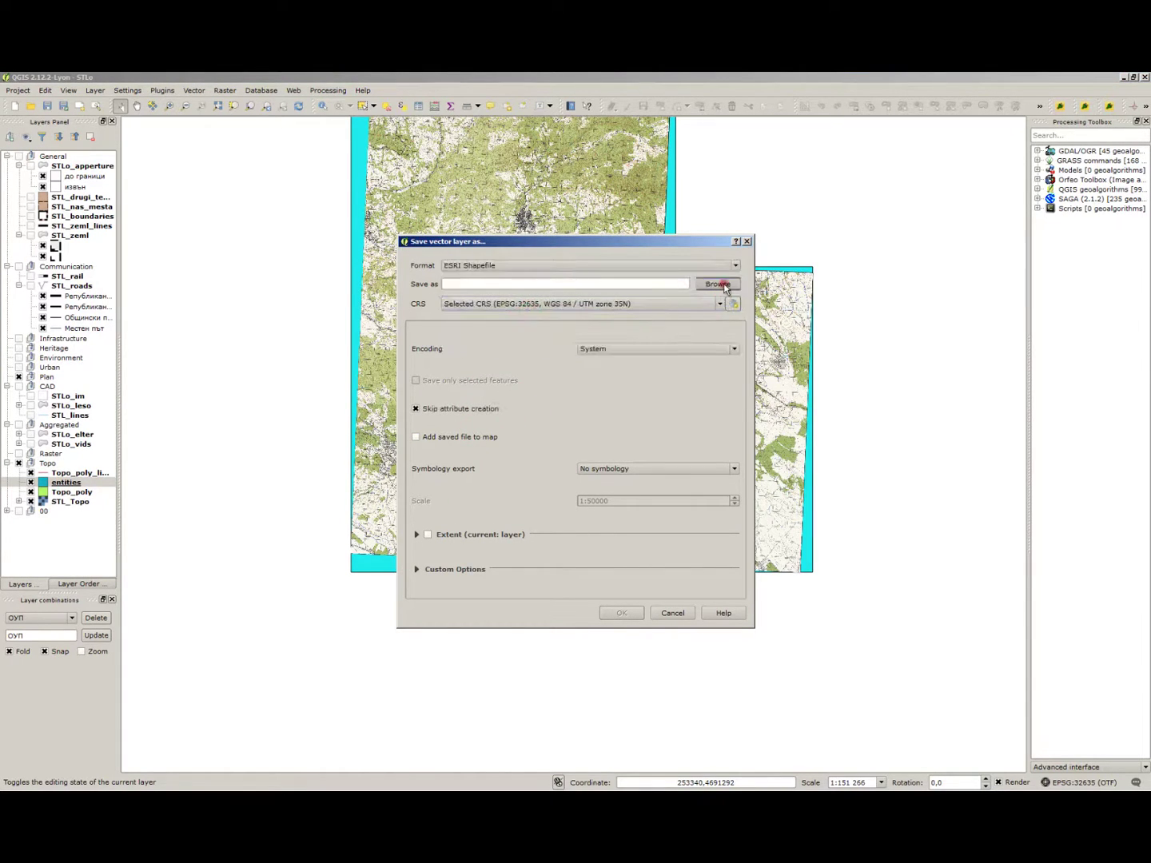
{"action": "left_click", "coordinate": [718, 284]}
{"action": "left_click", "coordinate": [560, 328]}
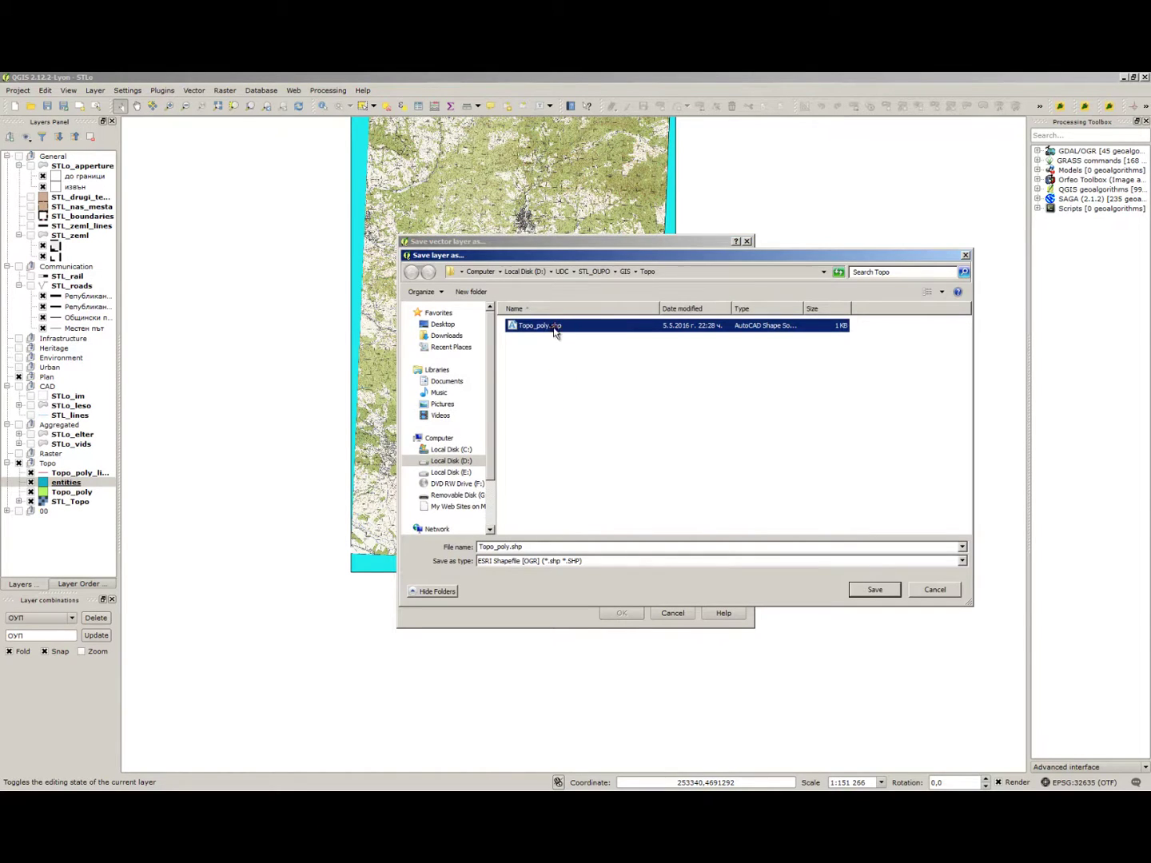
{"action": "left_click", "coordinate": [935, 590]}
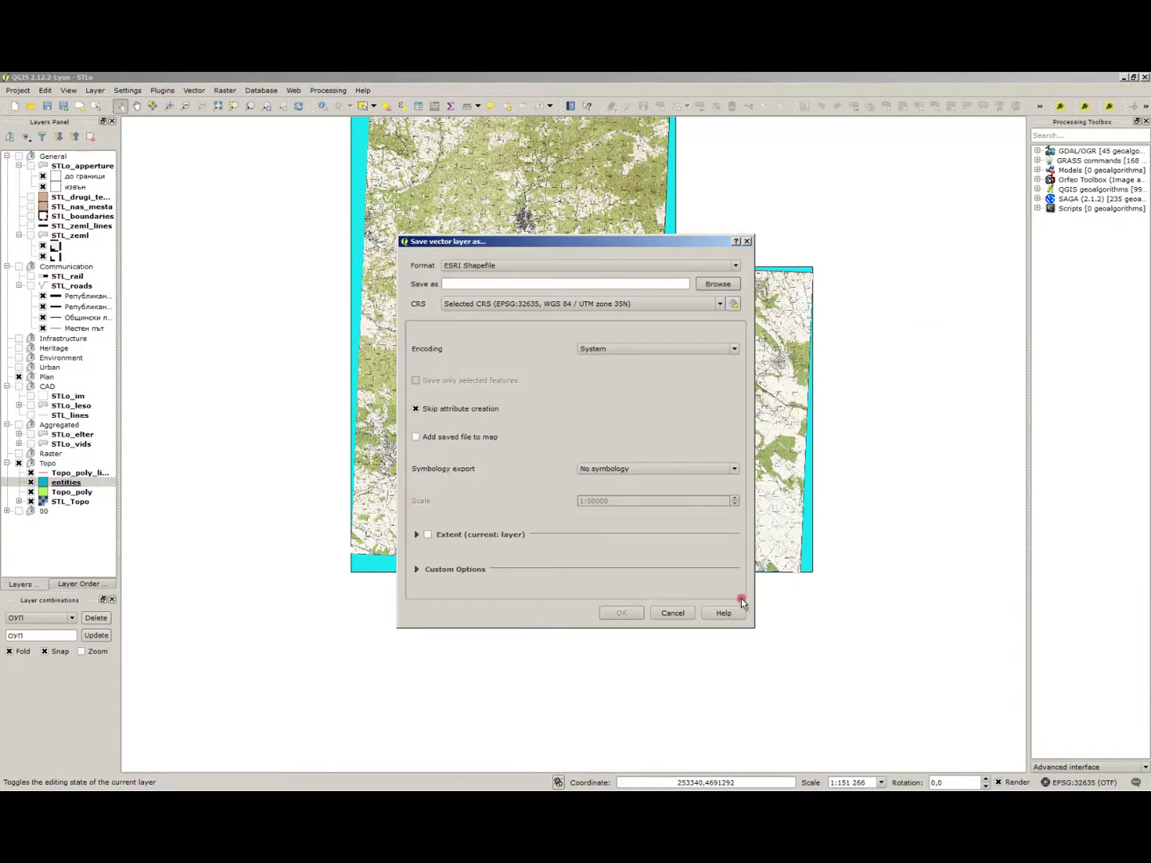
{"action": "left_click", "coordinate": [673, 613]}
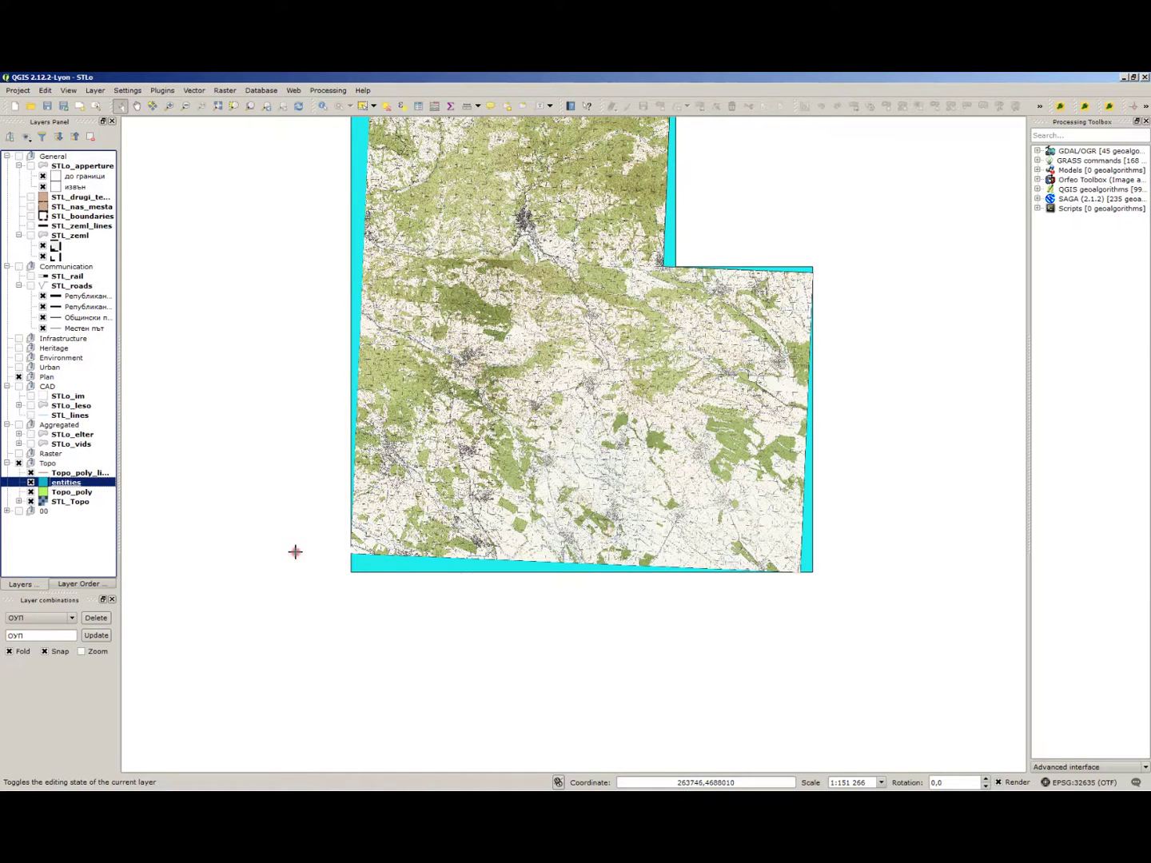
Step: Select and copy the corrected extents polygon in the entities layer, and start editing the Topo_poly layer
{"action": "key", "text": "s"}
{"action": "left_click", "coordinate": [411, 576]}
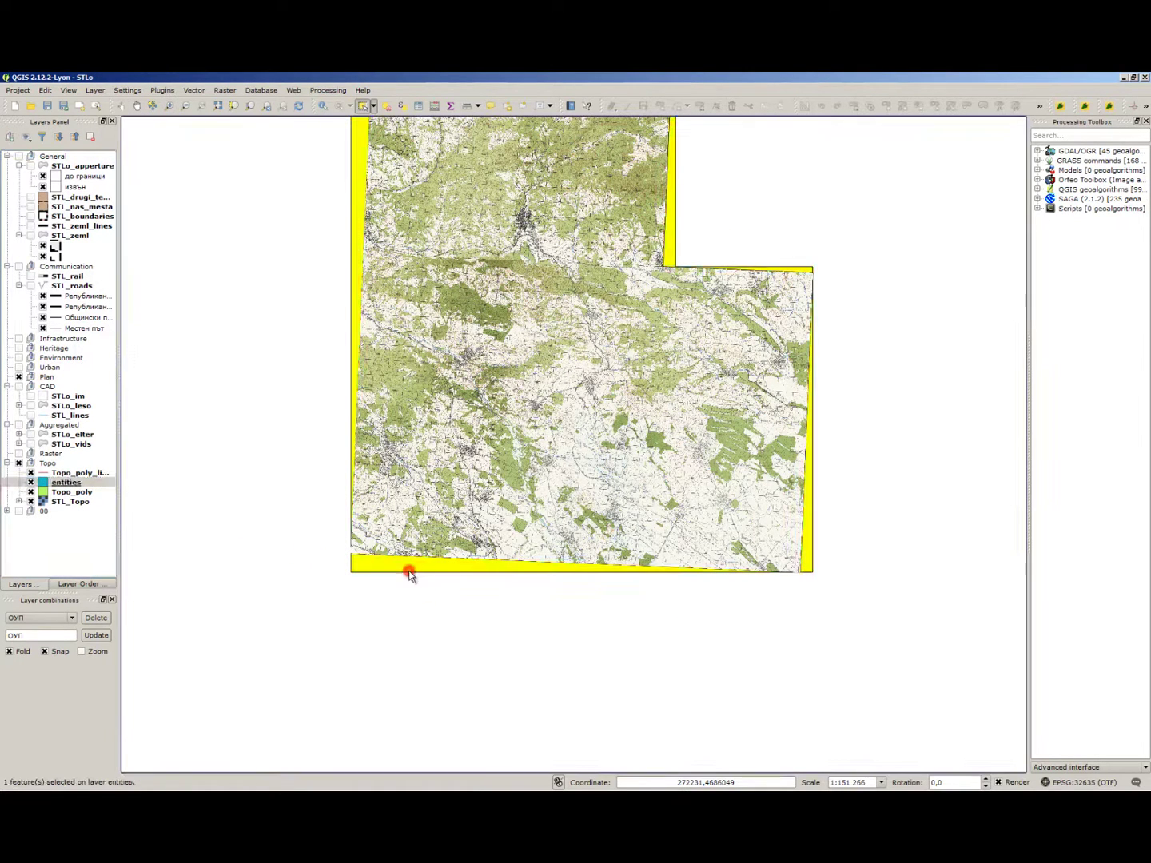
{"action": "left_click", "coordinate": [67, 492]}
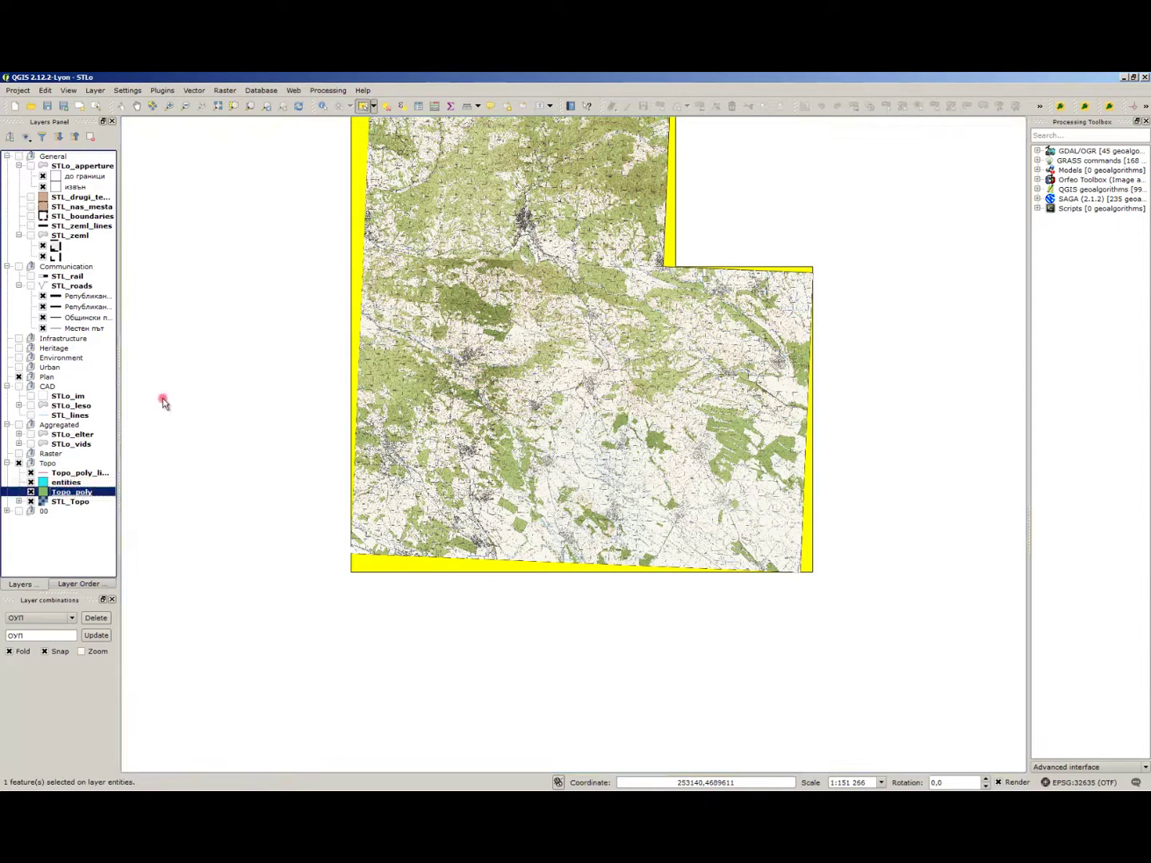
{"action": "left_click", "coordinate": [627, 108]}
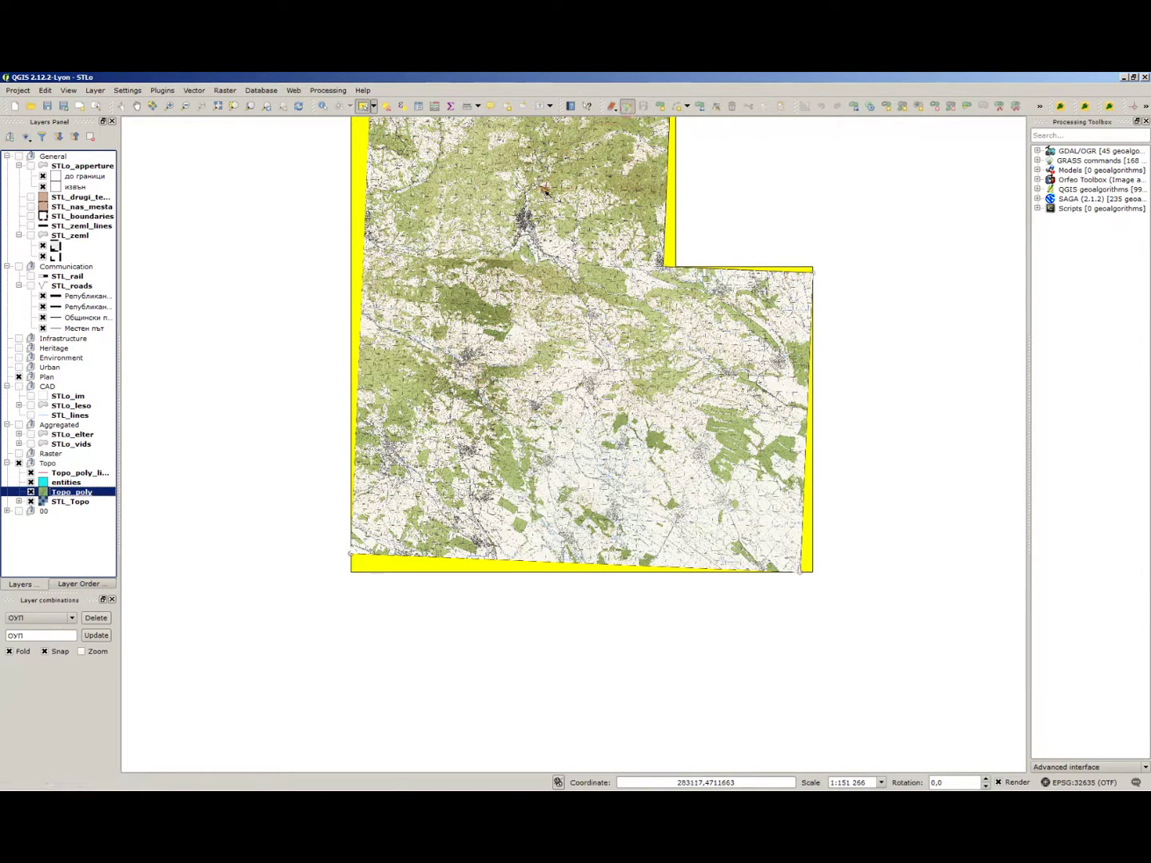
Step: Check the snapping and avoid-intersections options for the Topo_poly and entities layers
{"action": "left_click", "coordinate": [127, 90]}
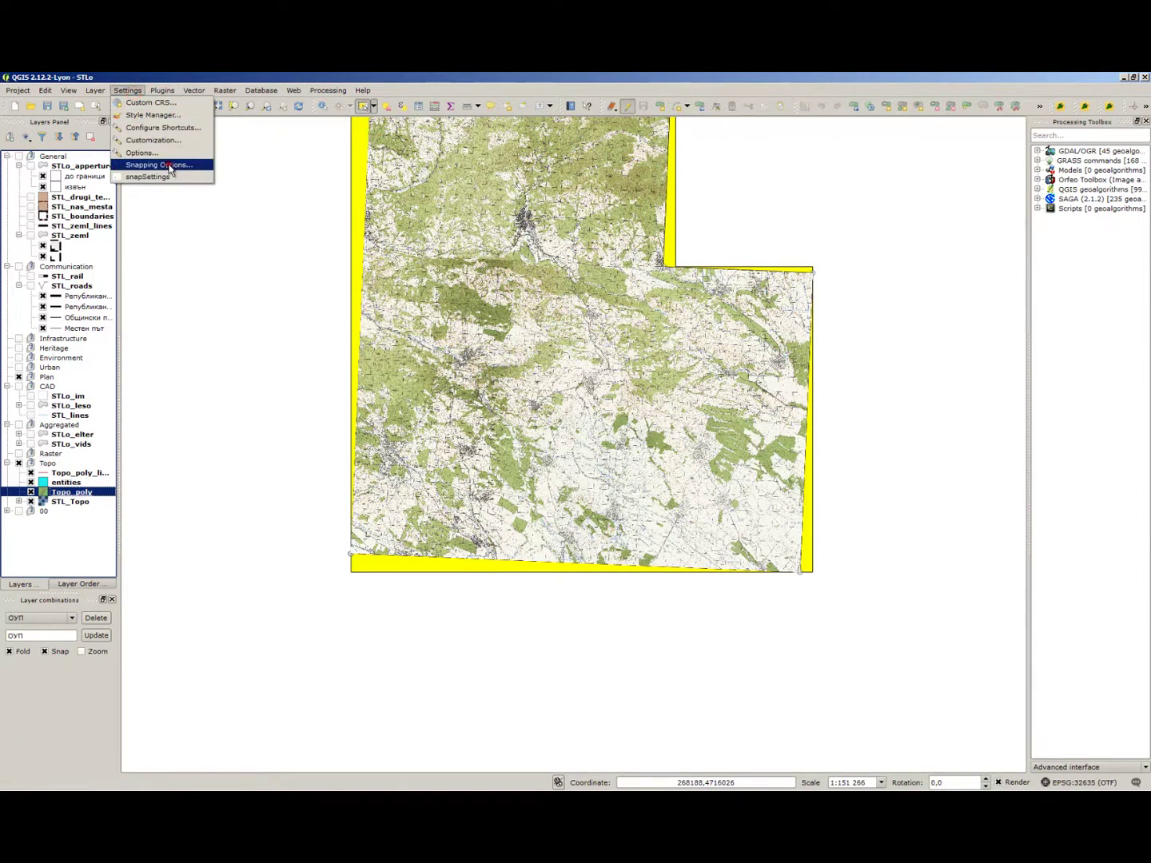
{"action": "left_click", "coordinate": [159, 165]}
{"action": "scroll", "coordinate": [559, 436], "scroll_direction": "down", "scroll_amount": 5}
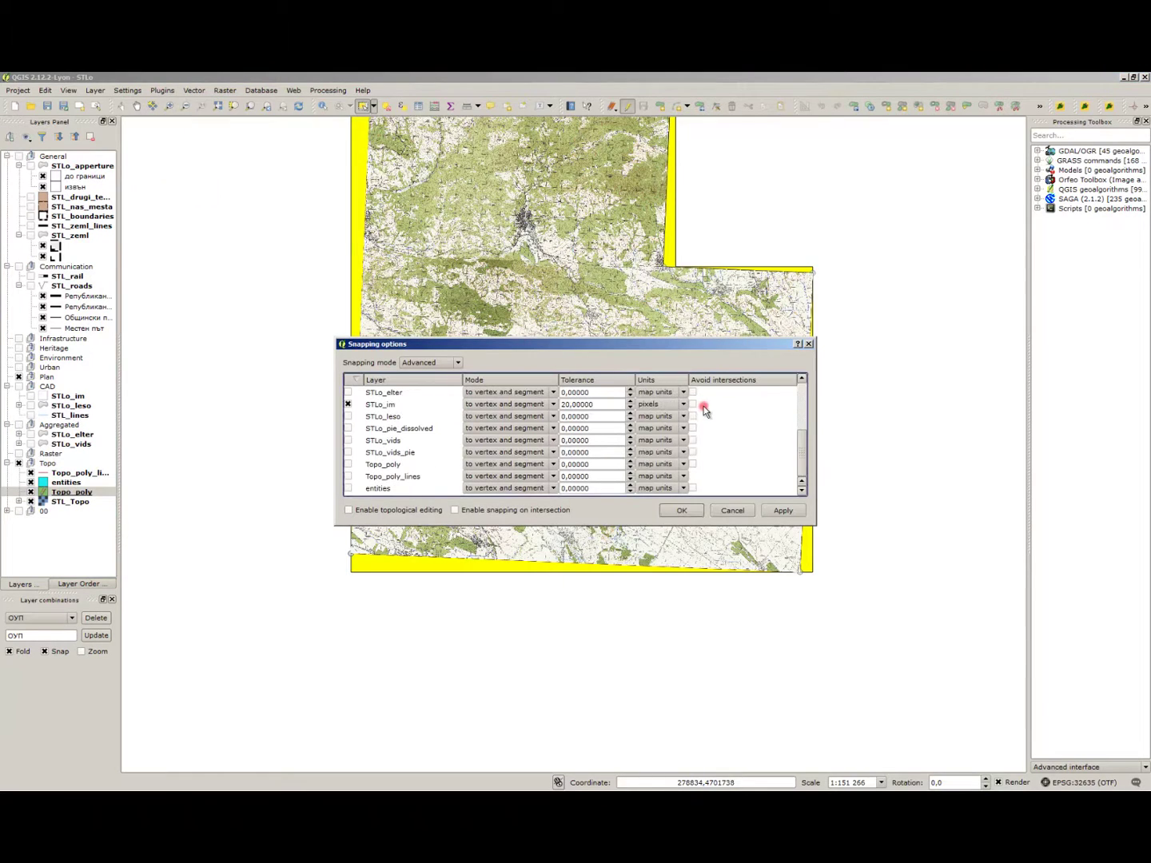
{"action": "left_click", "coordinate": [732, 509]}
Step: Paste the copied extents polygon into Topo_poly, then end editing and save the changes
{"action": "key", "text": "ctrl+v"}
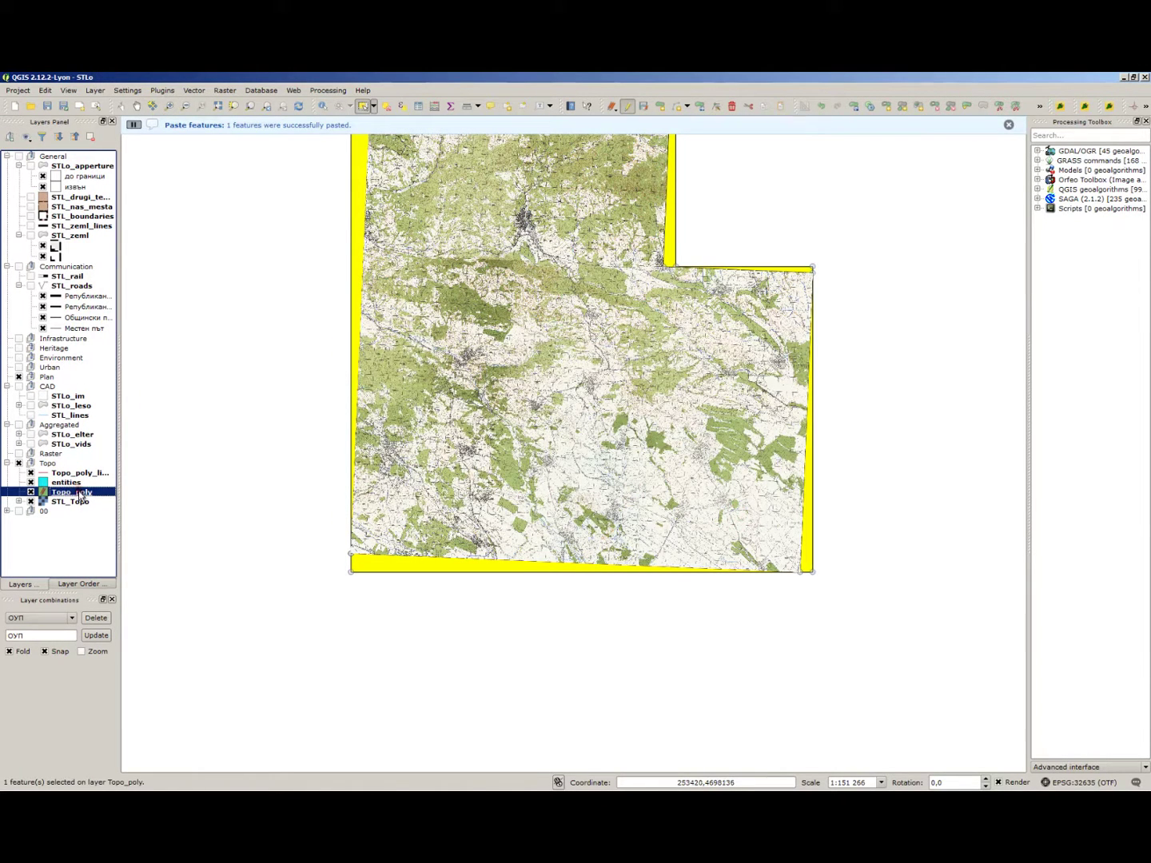
{"action": "left_click", "coordinate": [627, 105]}
{"action": "left_click", "coordinate": [522, 444]}
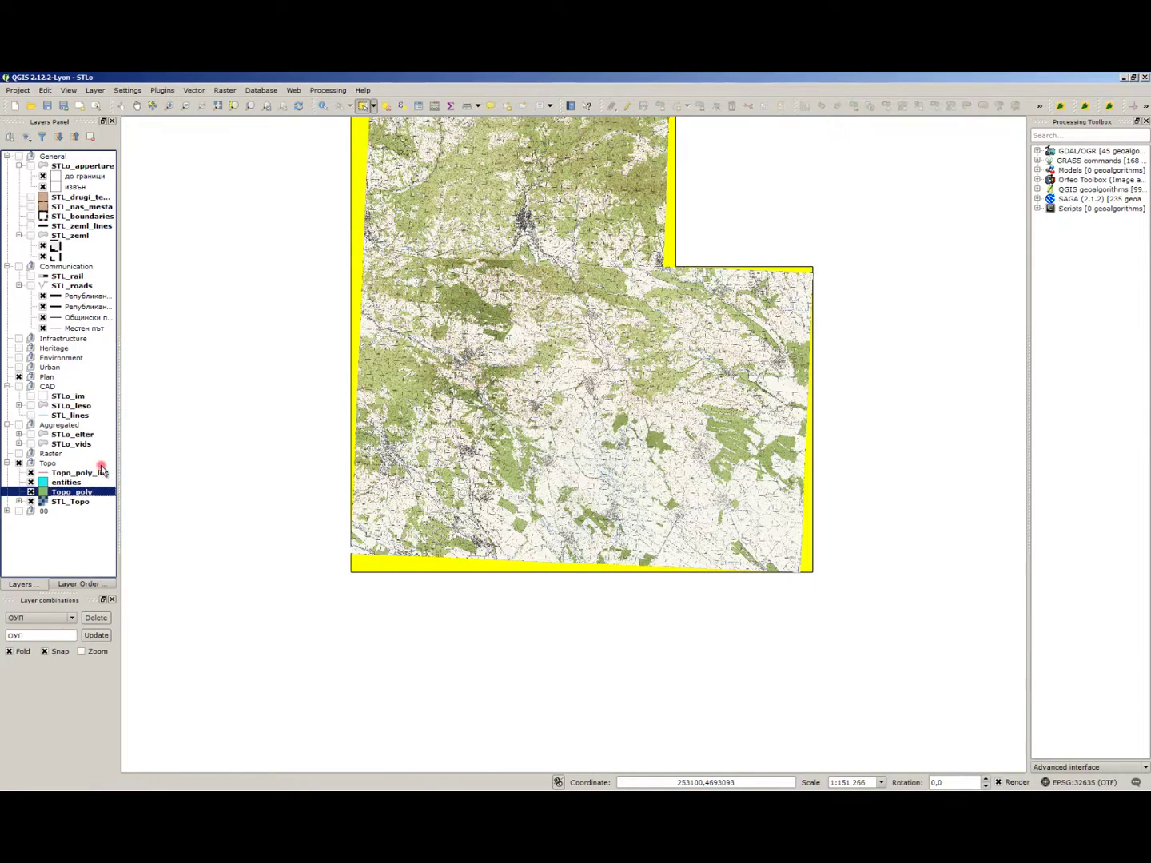
Step: Remove the entities layer from the project and hide the STL_Topo layer
{"action": "left_click", "coordinate": [56, 491]}
{"action": "right_click", "coordinate": [54, 486]}
{"action": "left_click", "coordinate": [152, 528]}
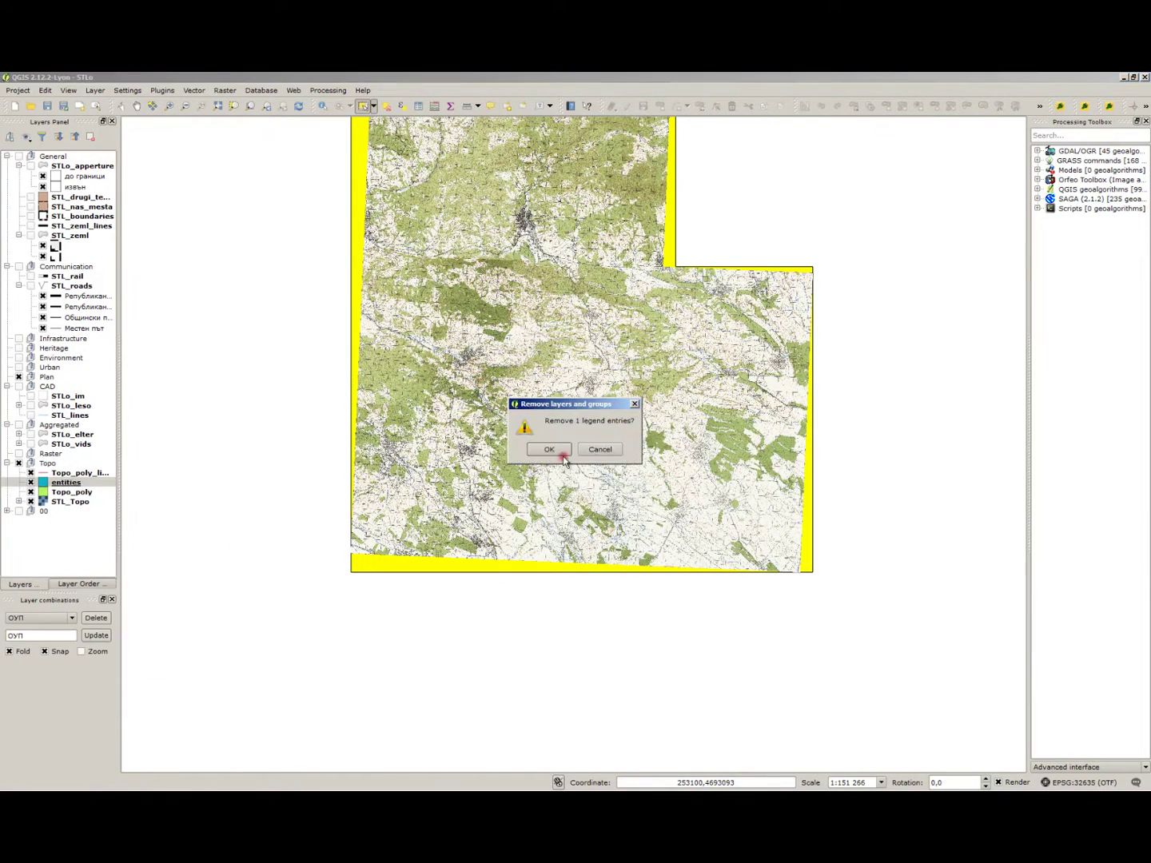
{"action": "left_click", "coordinate": [560, 451]}
{"action": "left_click", "coordinate": [32, 493]}
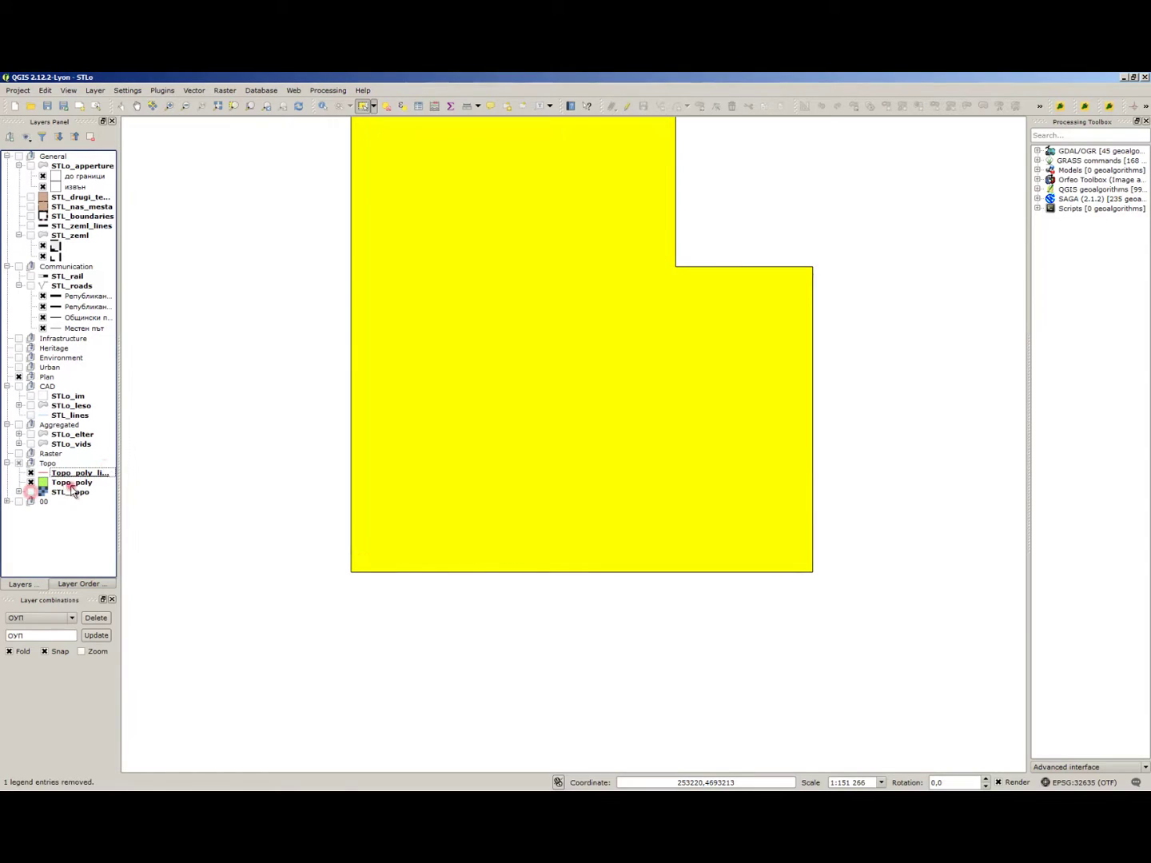
{"action": "left_click", "coordinate": [81, 483]}
{"action": "left_click", "coordinate": [410, 616]}
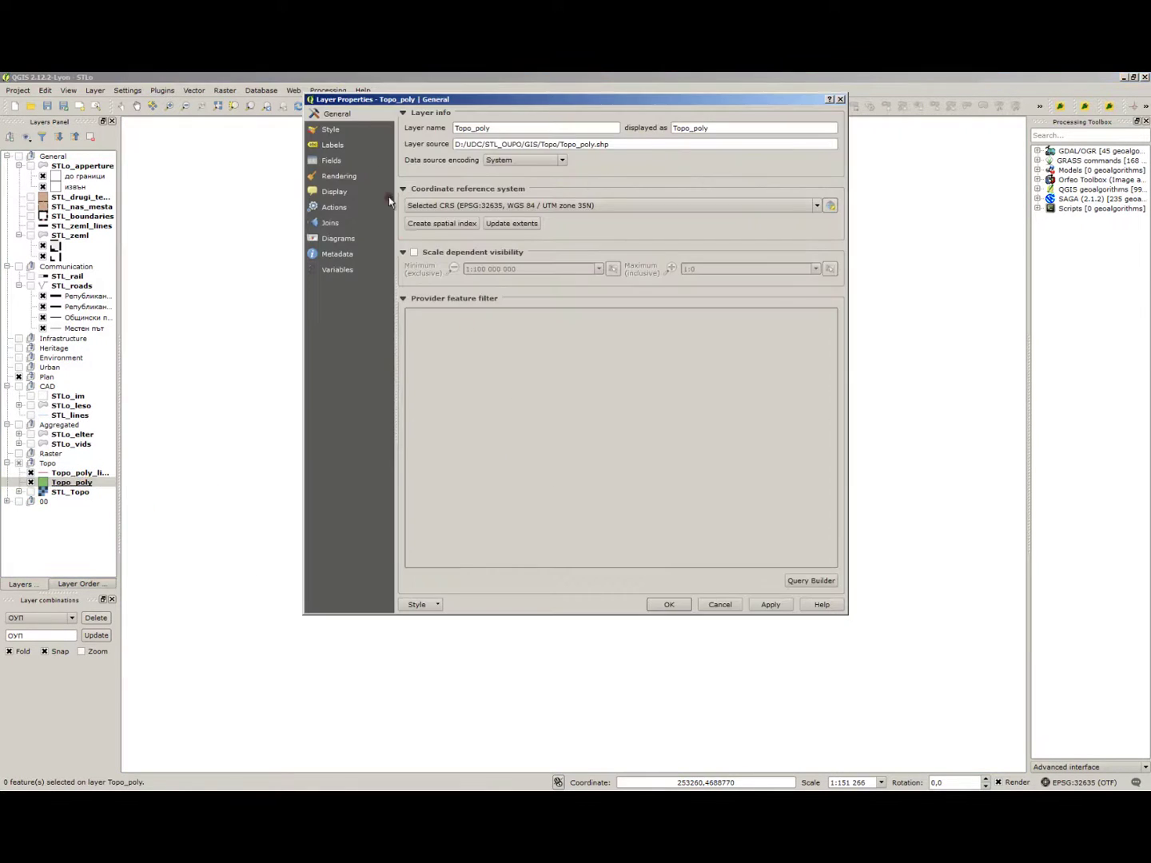
{"action": "left_click", "coordinate": [356, 131]}
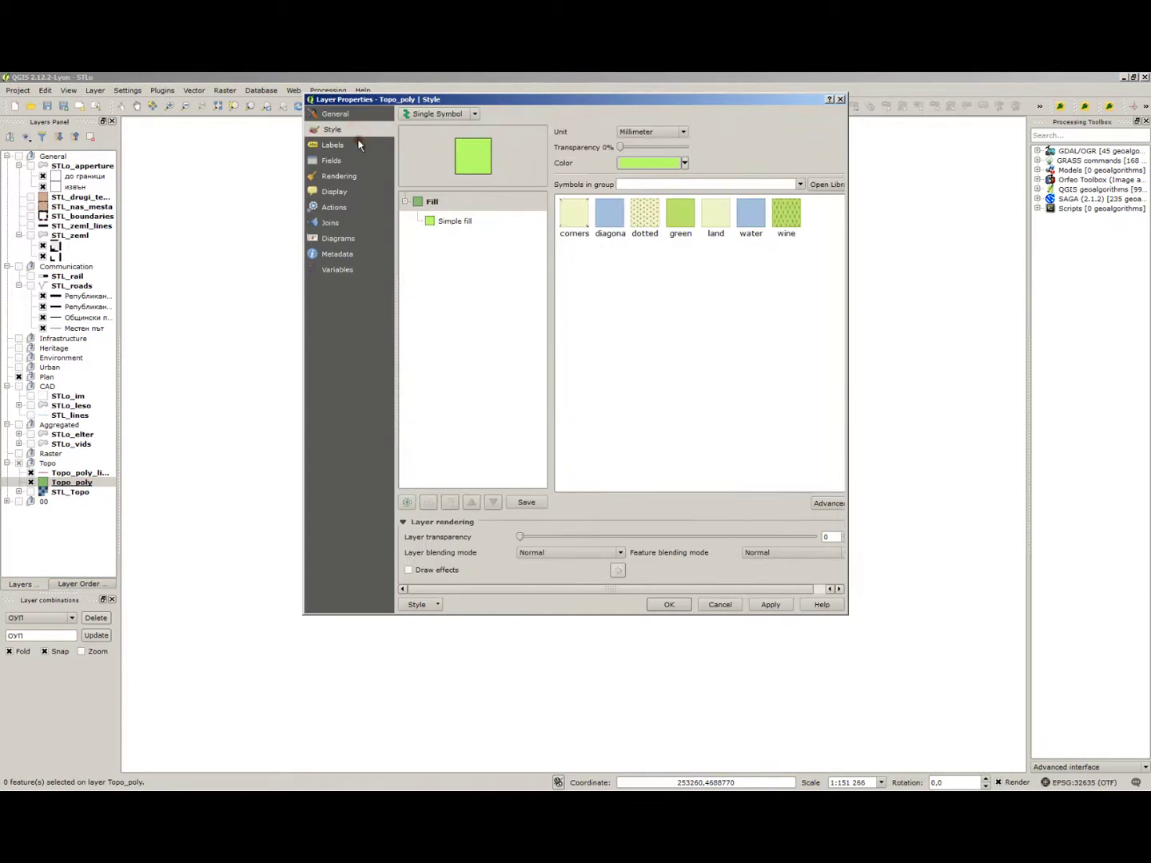
{"action": "left_click", "coordinate": [727, 605]}
Step: Select only the newly pasted orthogonal extents polygon in the Topo_poly layer
{"action": "left_click", "coordinate": [483, 491]}
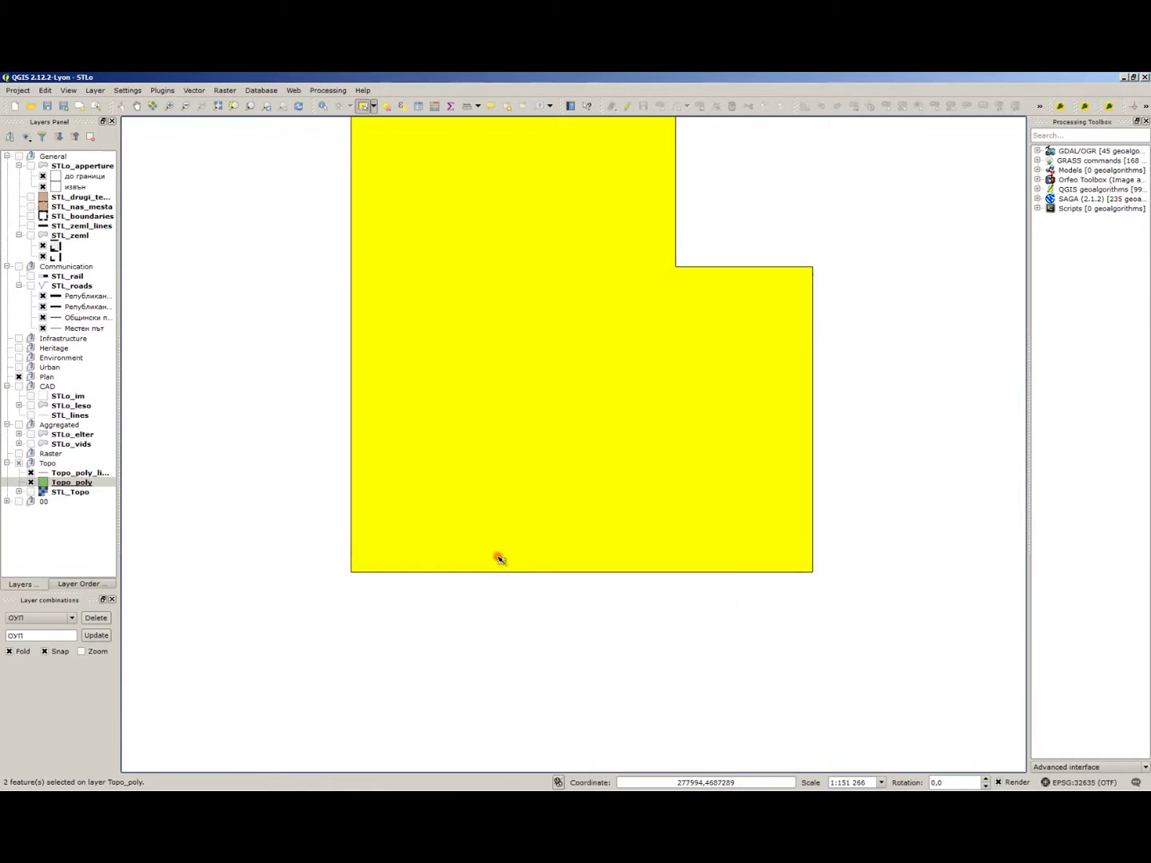
{"action": "scroll", "coordinate": [499, 558], "scroll_direction": "down", "scroll_amount": 1}
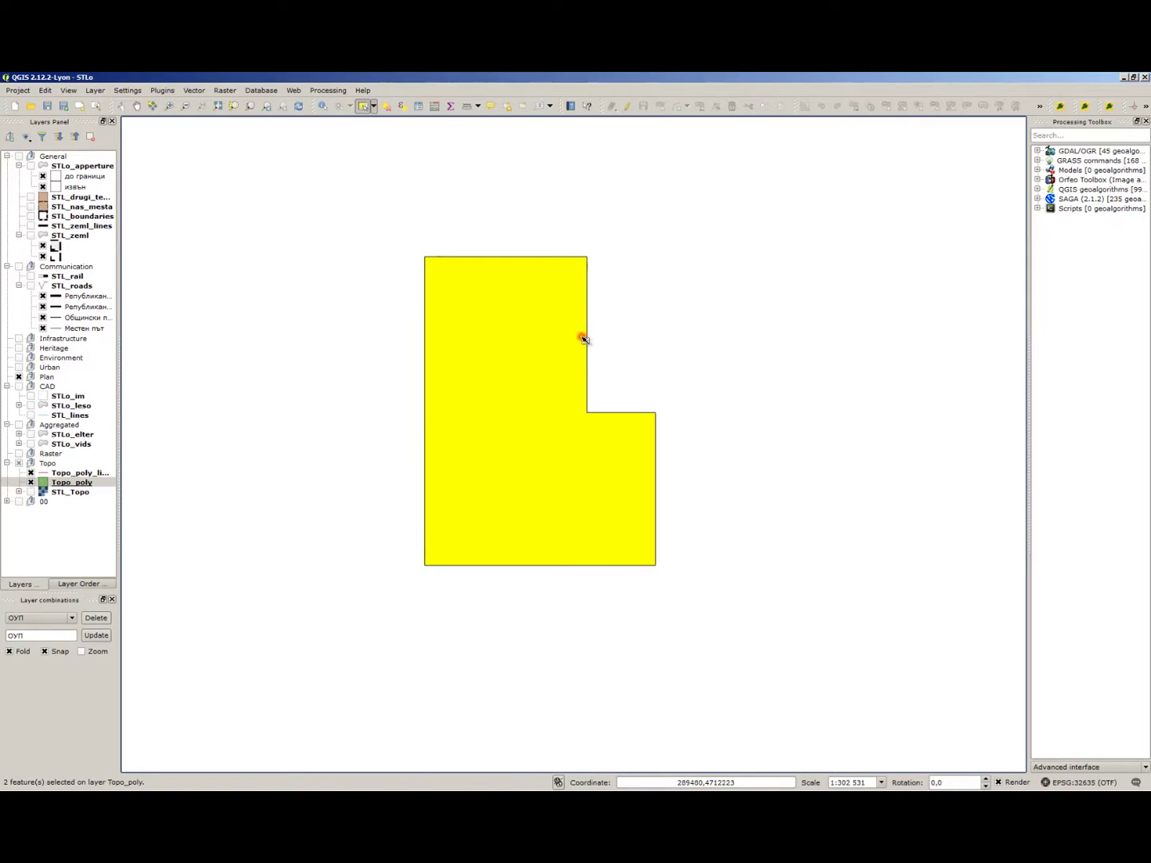
{"action": "left_click", "coordinate": [589, 257]}
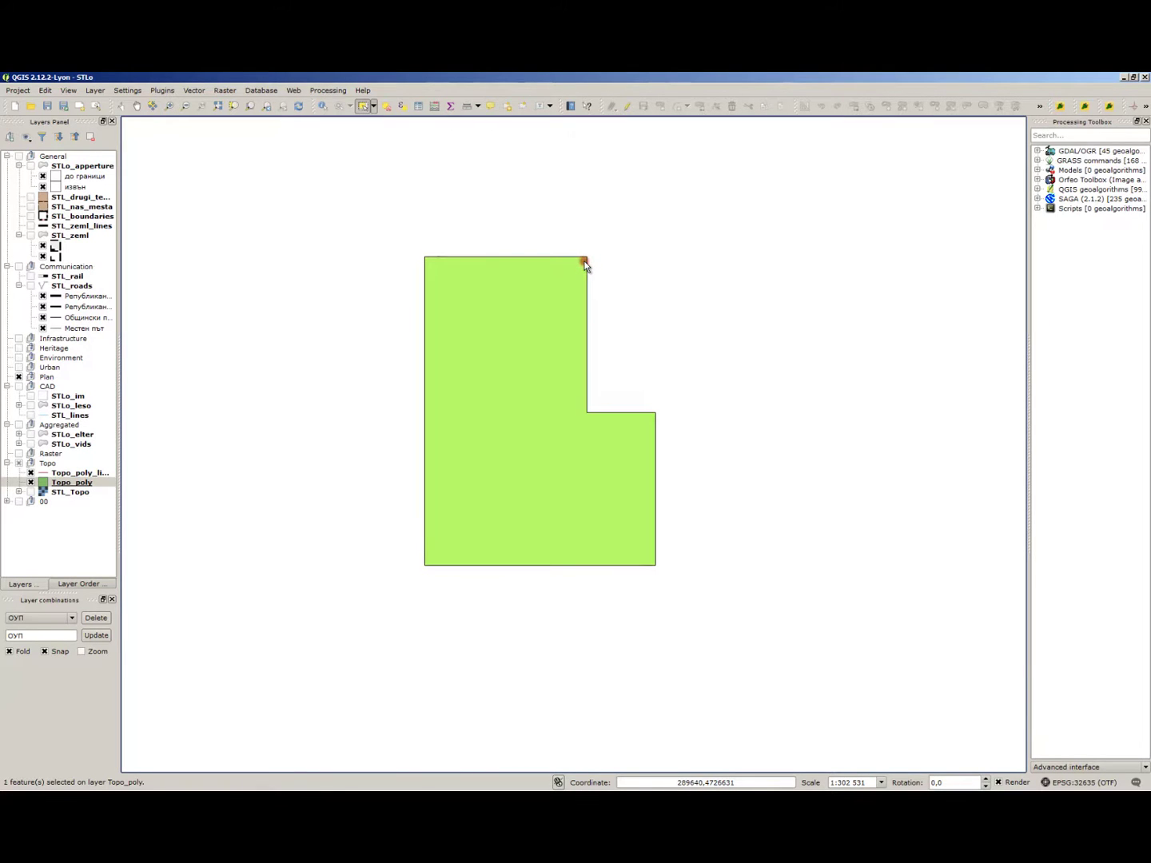
{"action": "scroll", "coordinate": [488, 249], "scroll_direction": "up", "scroll_amount": 3}
{"action": "scroll", "coordinate": [402, 300], "scroll_direction": "down", "scroll_amount": 3}
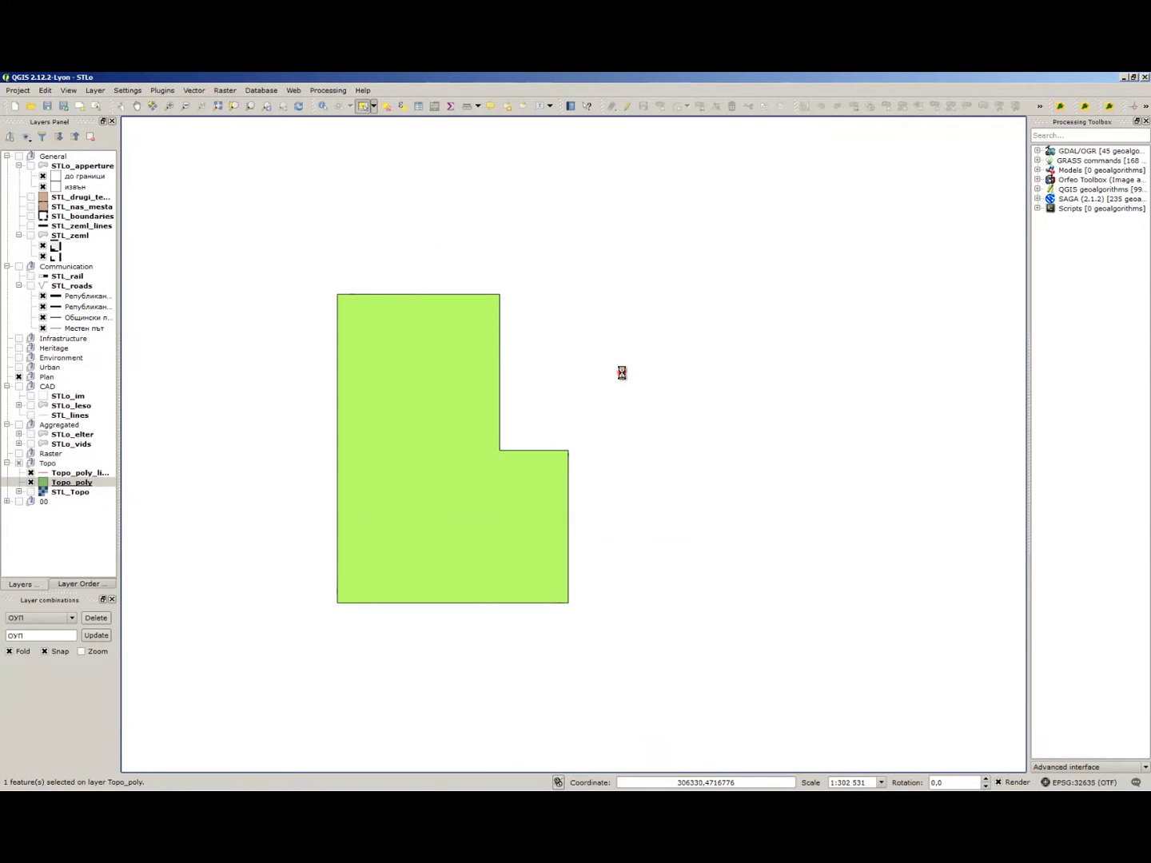
{"action": "left_click", "coordinate": [343, 585]}
{"action": "scroll", "coordinate": [330, 595], "scroll_direction": "up", "scroll_amount": 2}
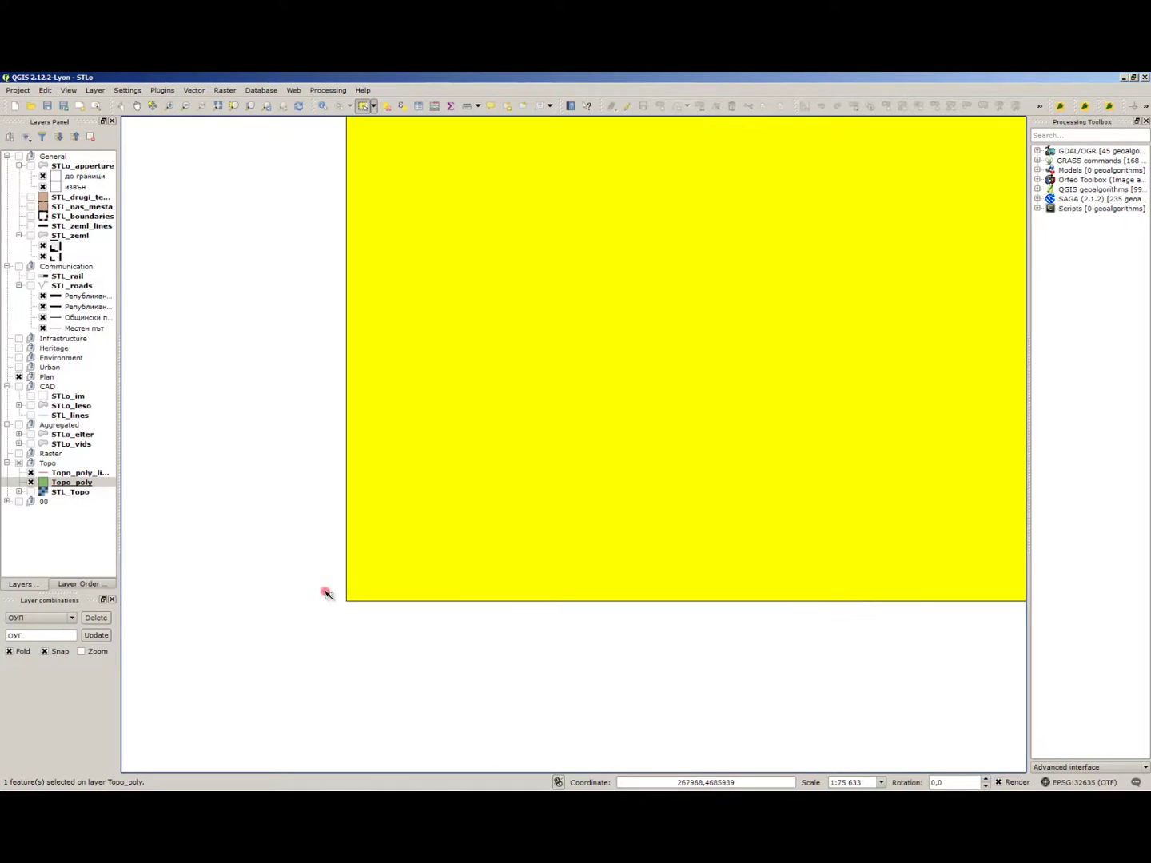
Step: Start saving Topo_poly as a new vector file with only selected features and without adding the result to the map
{"action": "left_click", "coordinate": [190, 89]}
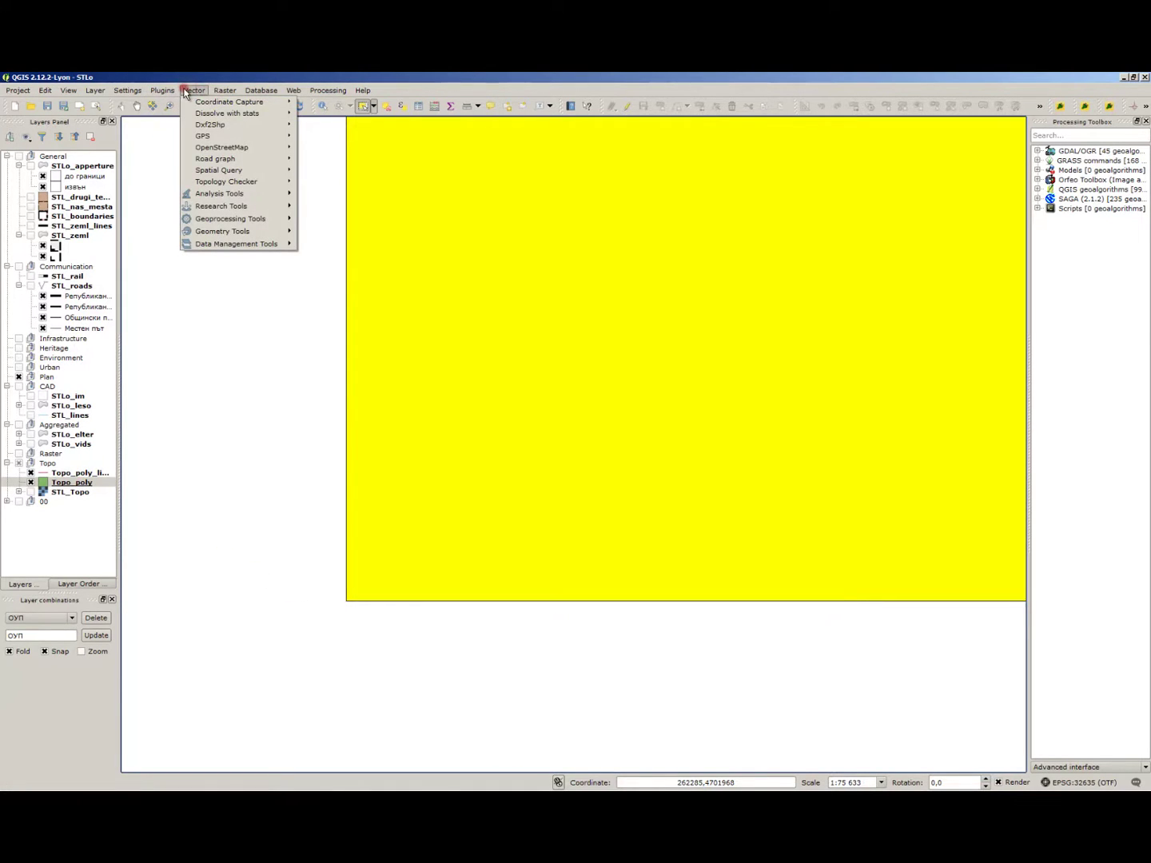
{"action": "left_click", "coordinate": [82, 482]}
{"action": "right_click", "coordinate": [83, 482]}
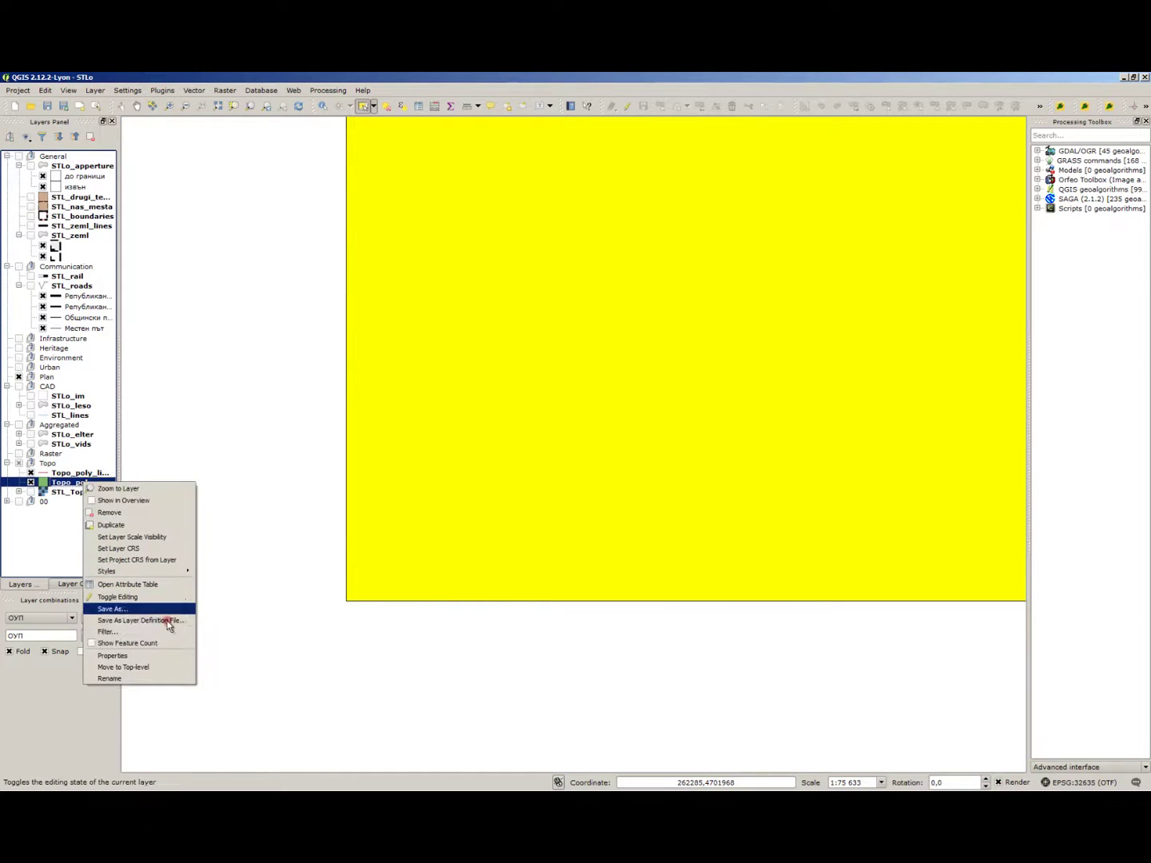
{"action": "left_click", "coordinate": [147, 611]}
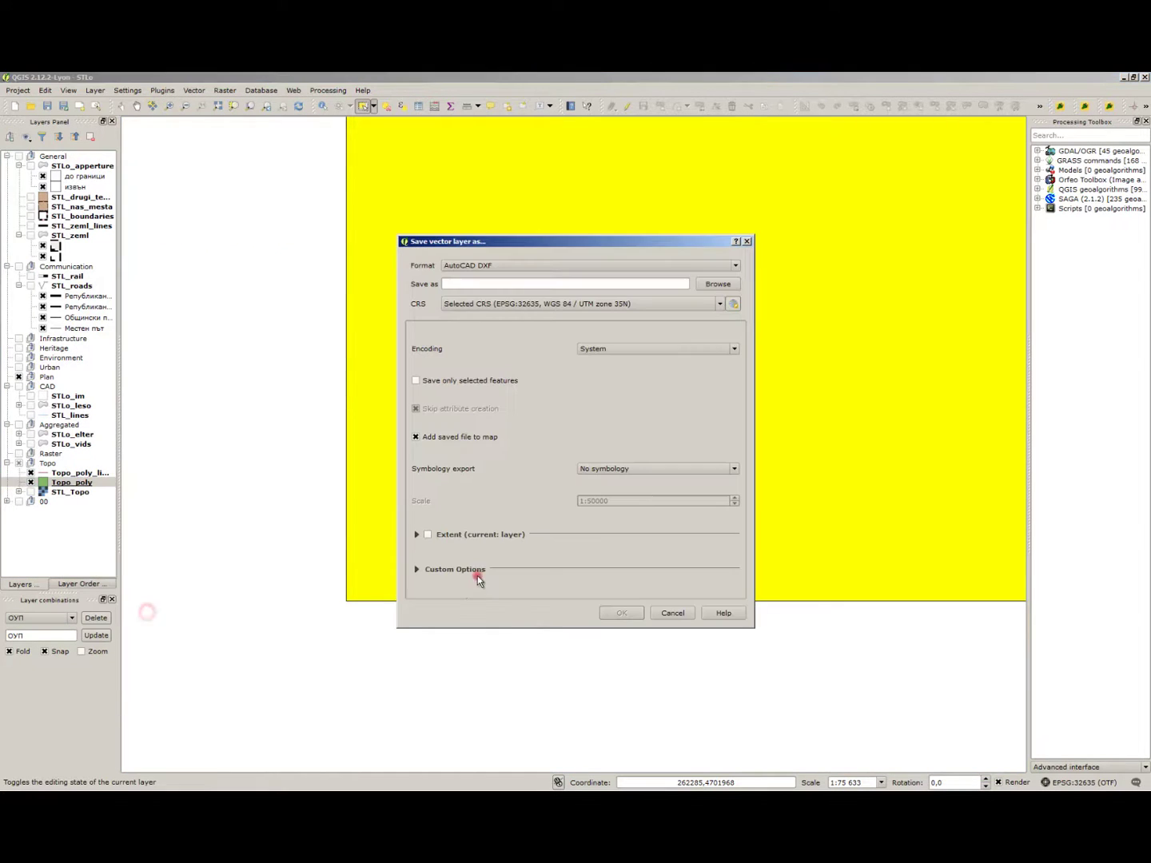
{"action": "left_click", "coordinate": [446, 382]}
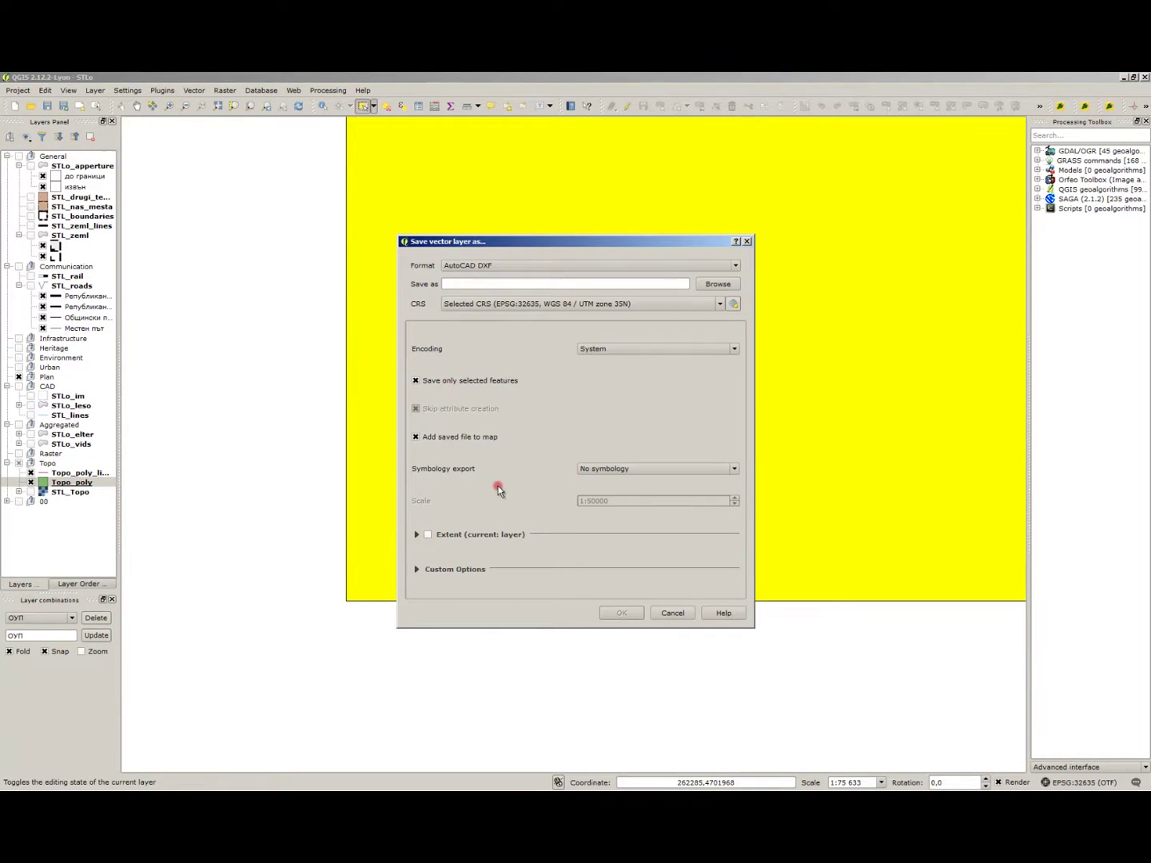
{"action": "left_click", "coordinate": [476, 439]}
Step: Set the export format to Keyhole Markup Language [KML] and turn off skipping attribute creation
{"action": "left_click", "coordinate": [521, 265]}
{"action": "scroll", "coordinate": [522, 344], "scroll_direction": "down", "scroll_amount": 1}
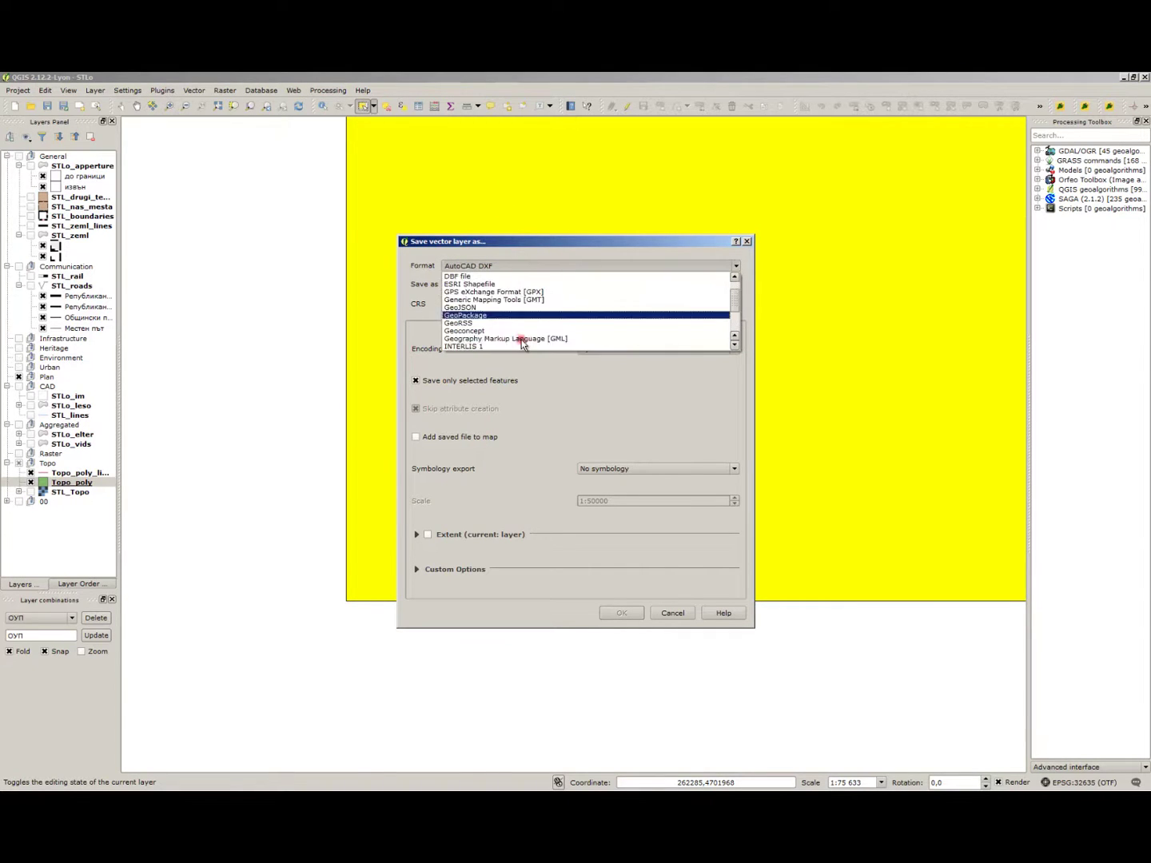
{"action": "scroll", "coordinate": [521, 343], "scroll_direction": "down", "scroll_amount": 1}
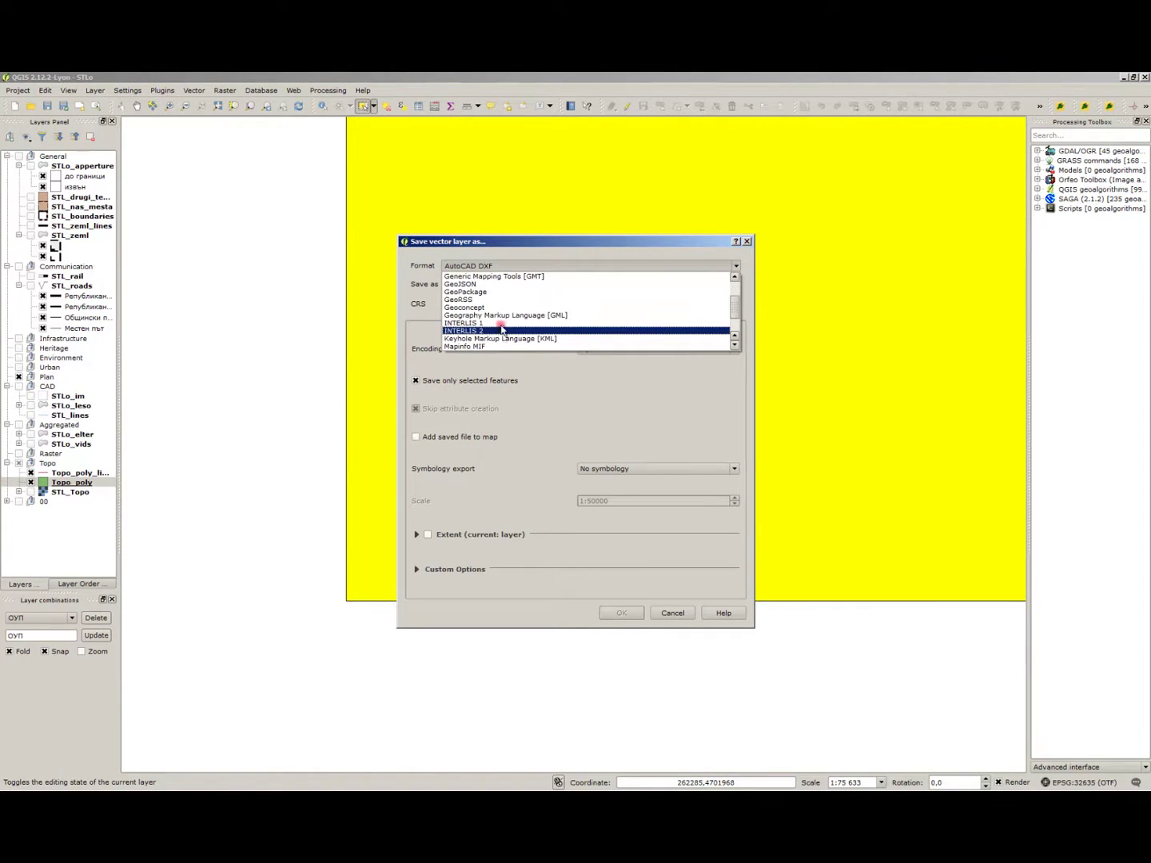
{"action": "left_click", "coordinate": [512, 316]}
{"action": "left_click", "coordinate": [532, 263]}
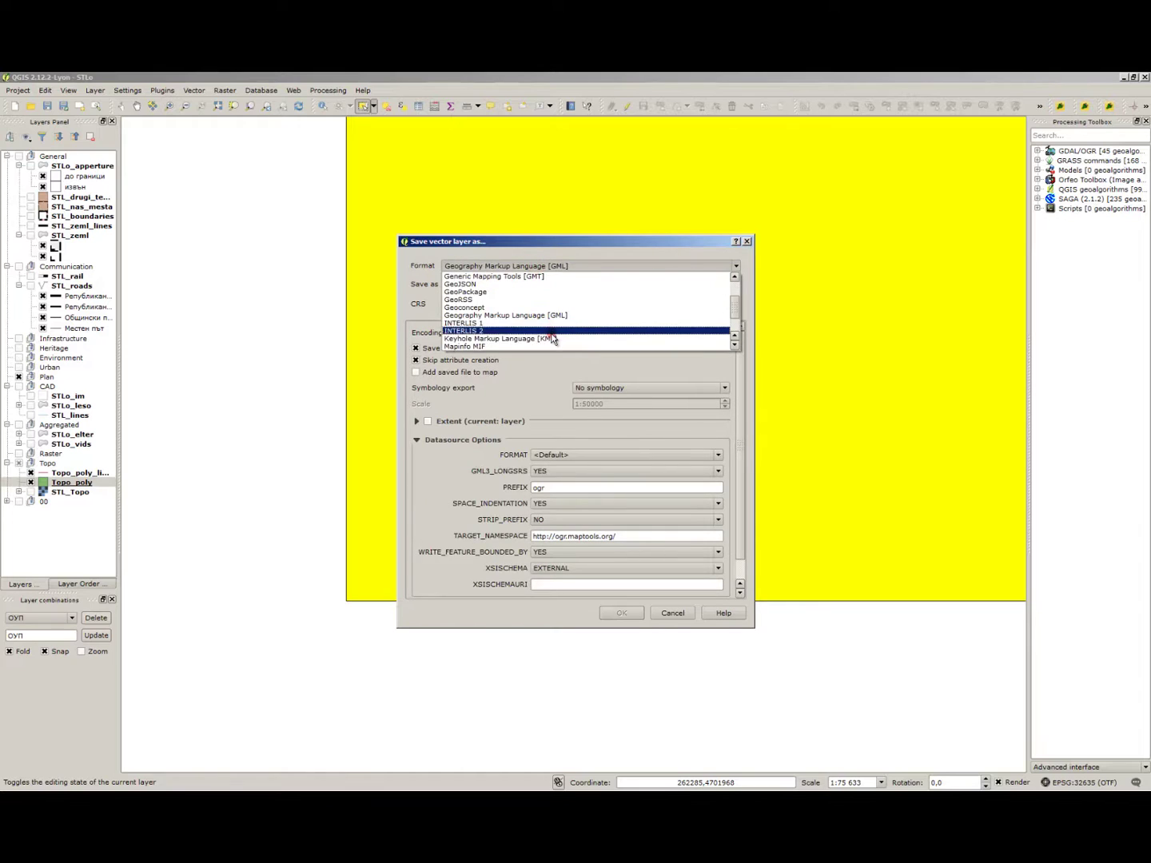
{"action": "left_click", "coordinate": [551, 338]}
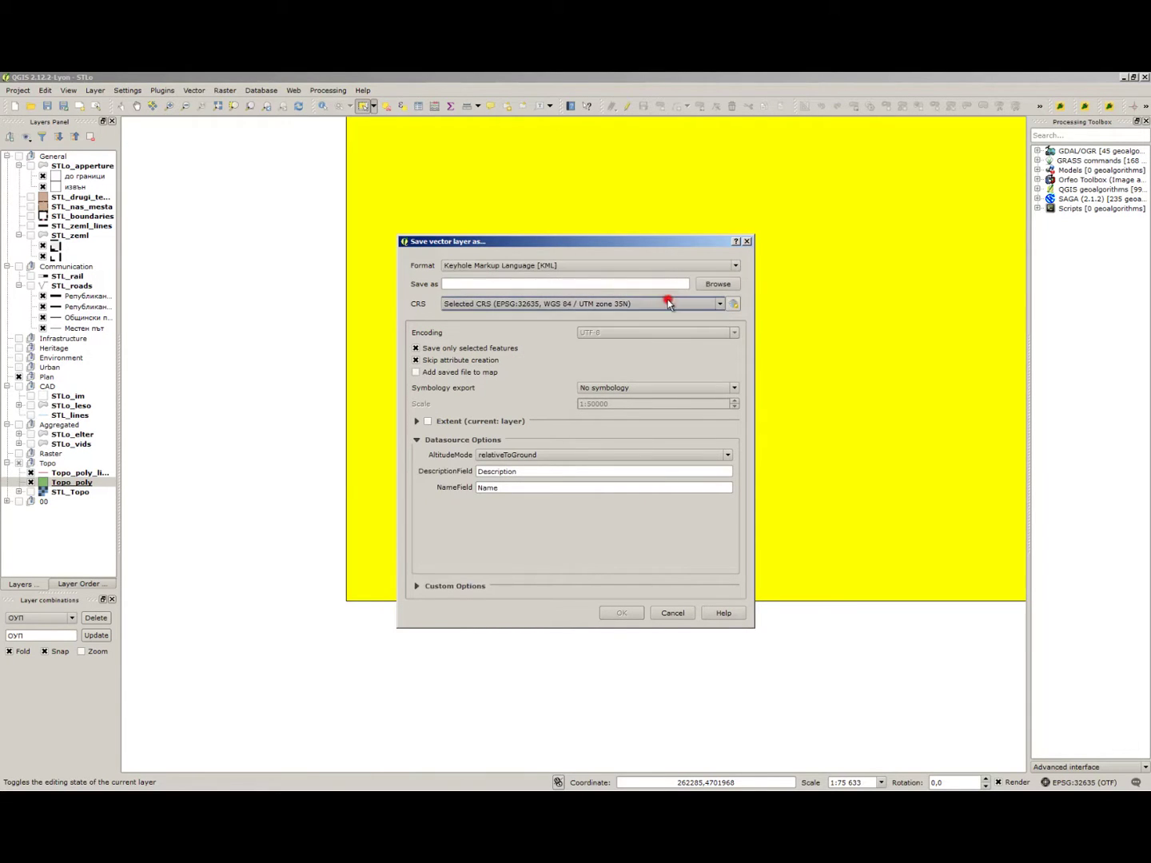
{"action": "left_click", "coordinate": [463, 361]}
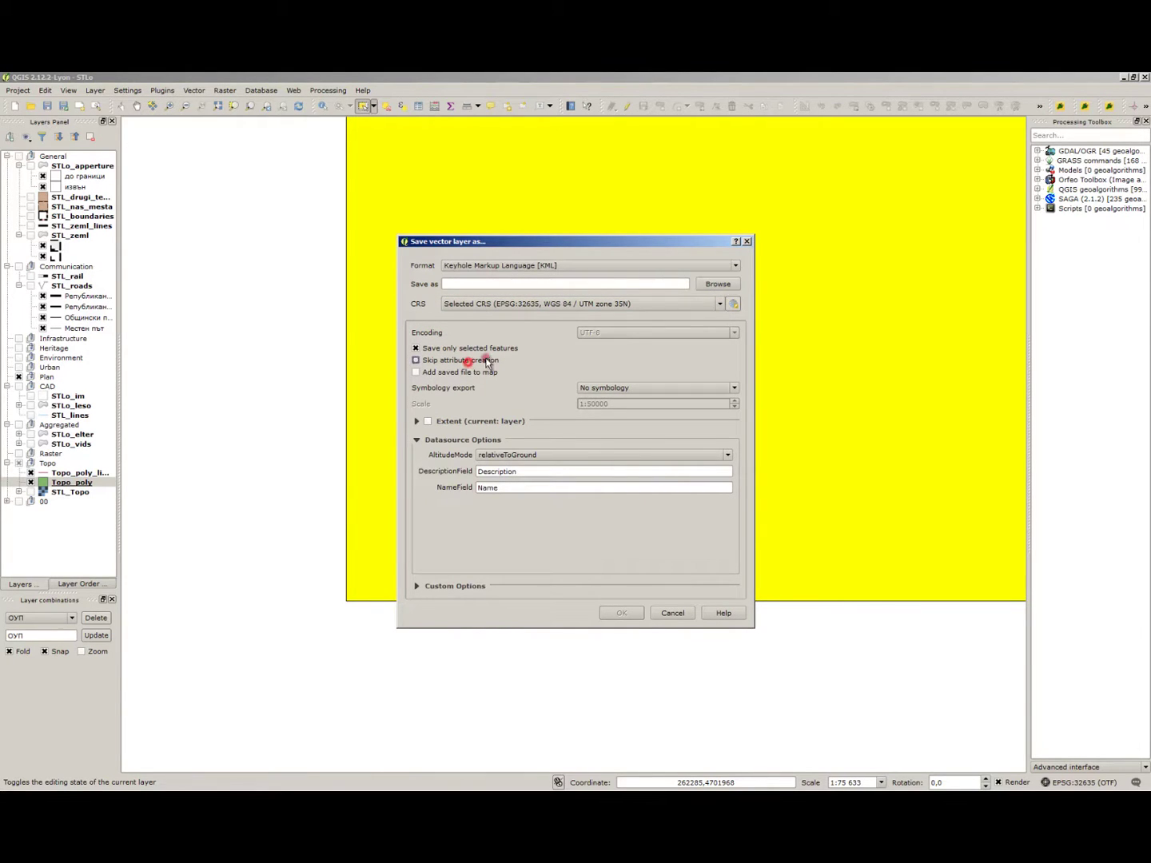
Step: Export the selected polygon to the GIS/00 folder under the file name Topo_extents_new
{"action": "left_click", "coordinate": [728, 284]}
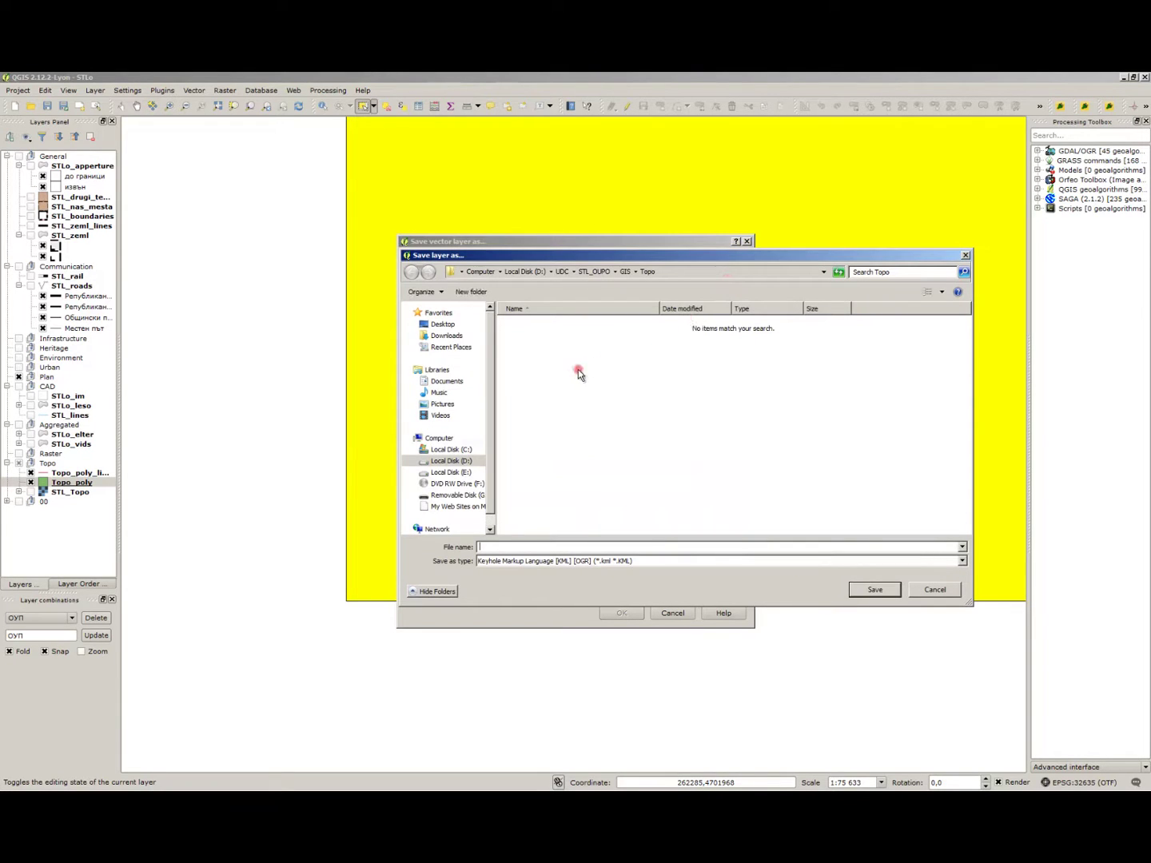
{"action": "left_click", "coordinate": [625, 270]}
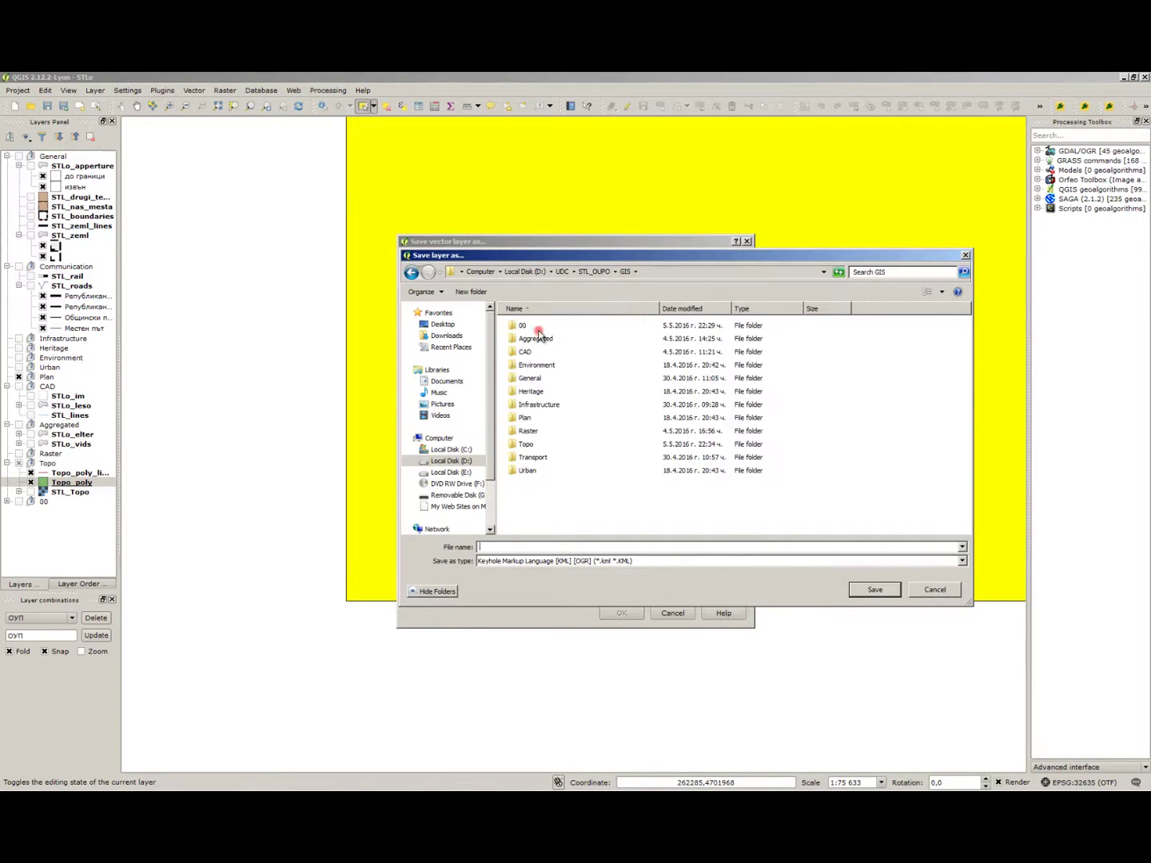
{"action": "double_click", "coordinate": [537, 327]}
{"action": "left_click", "coordinate": [555, 547]}
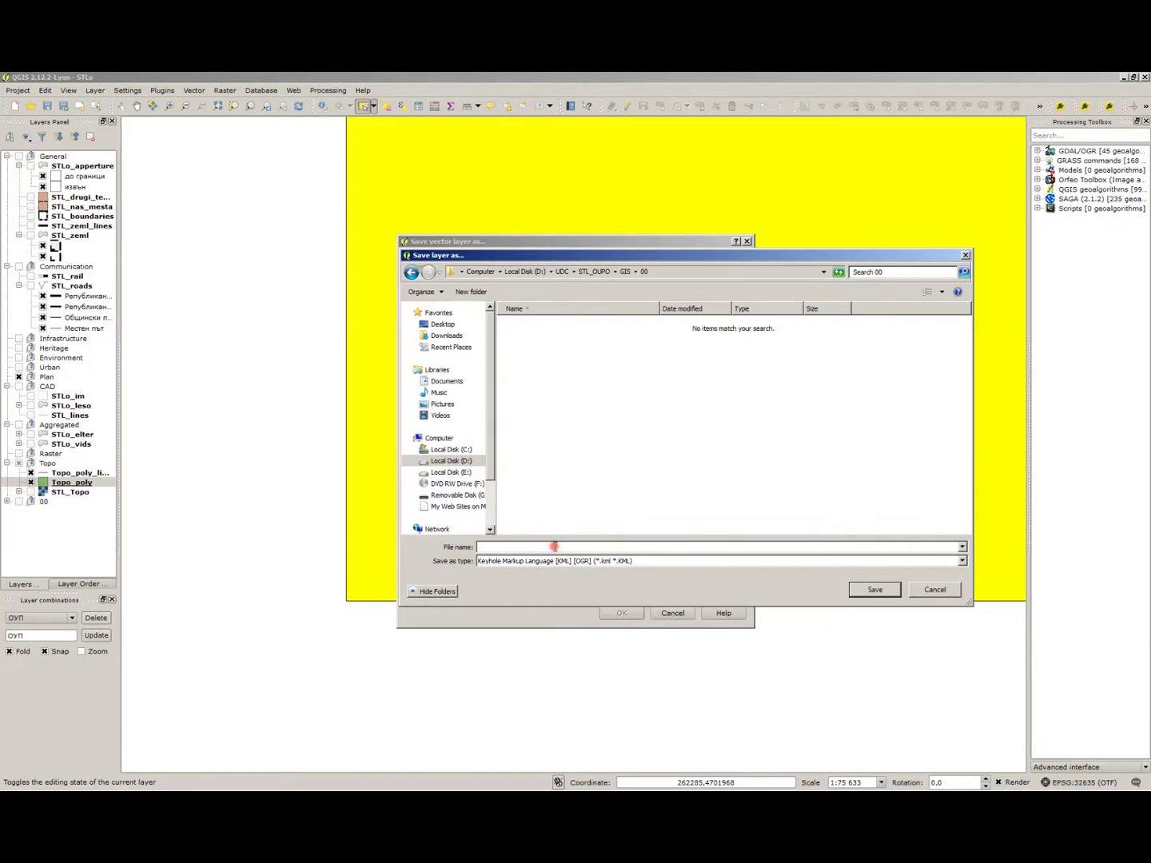
{"action": "type", "text": "Topo_extents_new"}
{"action": "key", "text": "Return"}
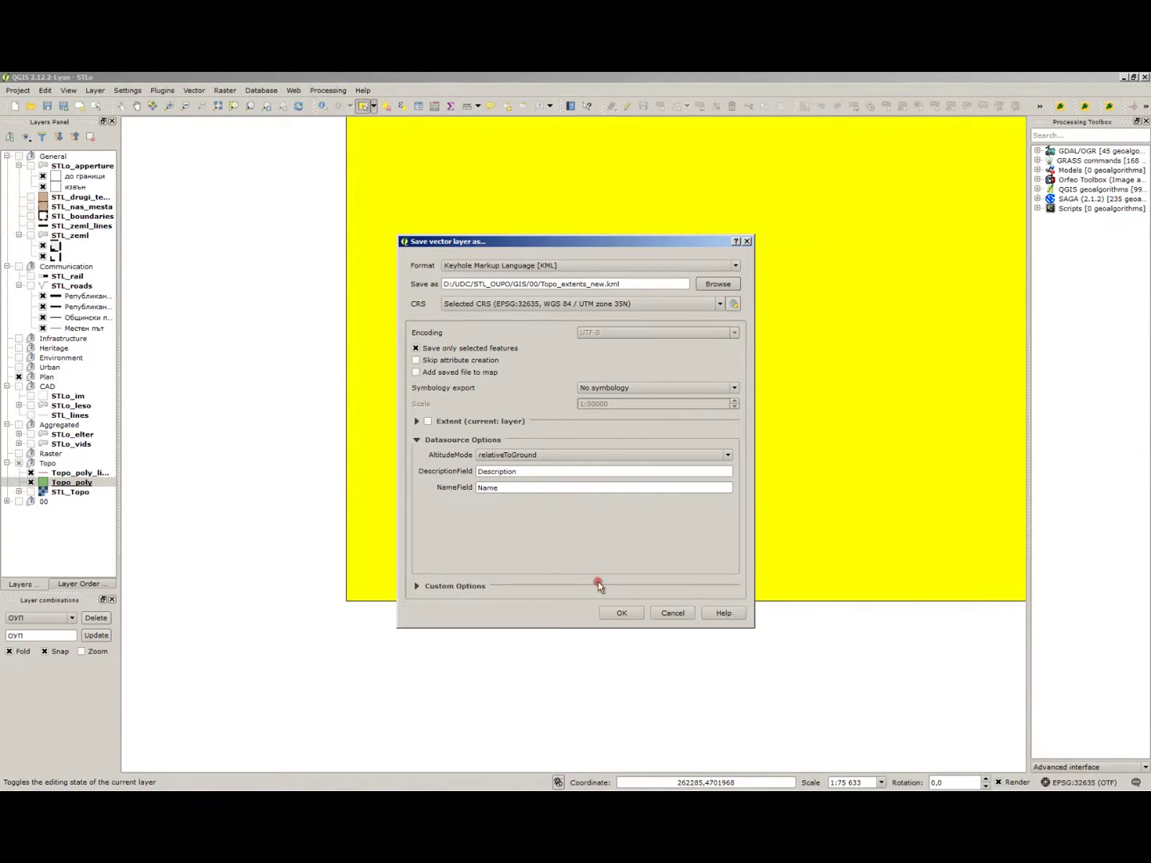
{"action": "left_click", "coordinate": [621, 613]}
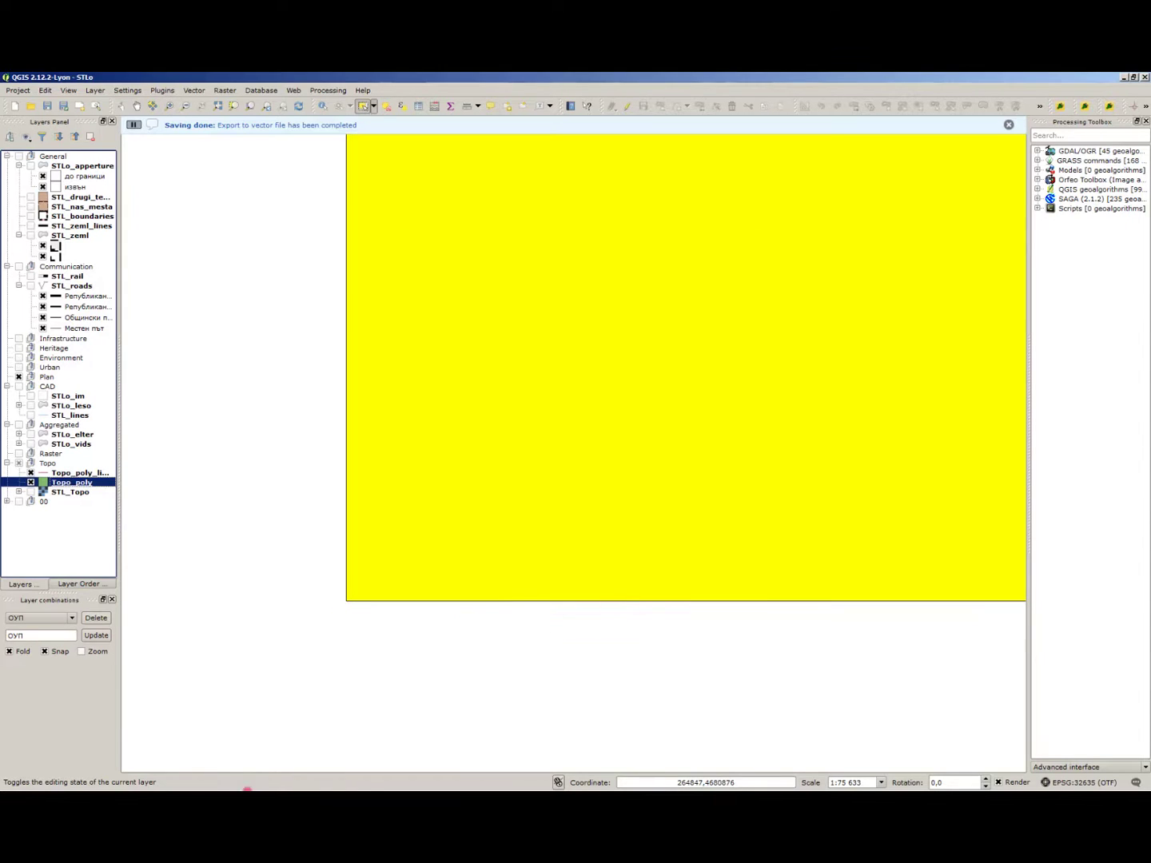
Step: Switch to Google Earth and open Topo_extents_new.kml from the D:\UDC\STL_OUPO\GIS\00 folder
{"action": "left_click", "coordinate": [267, 779]}
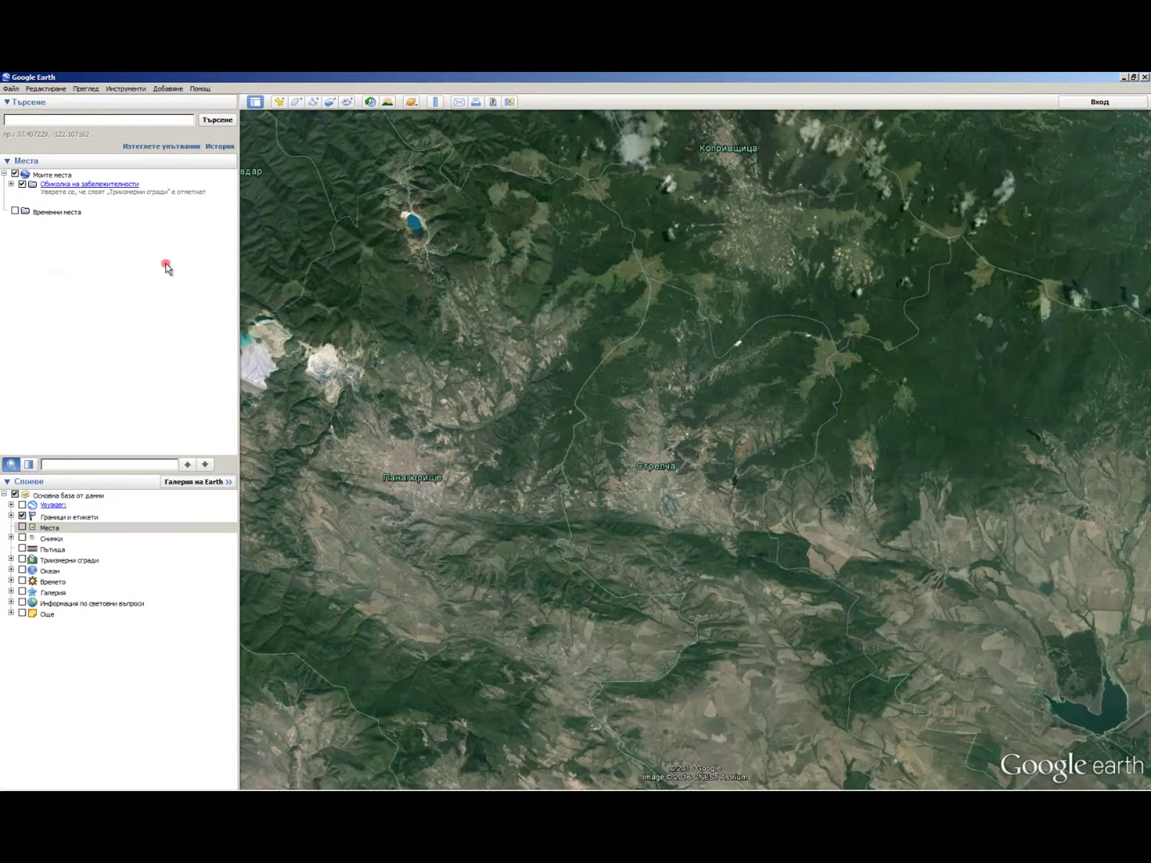
{"action": "key", "text": "ctrl+o"}
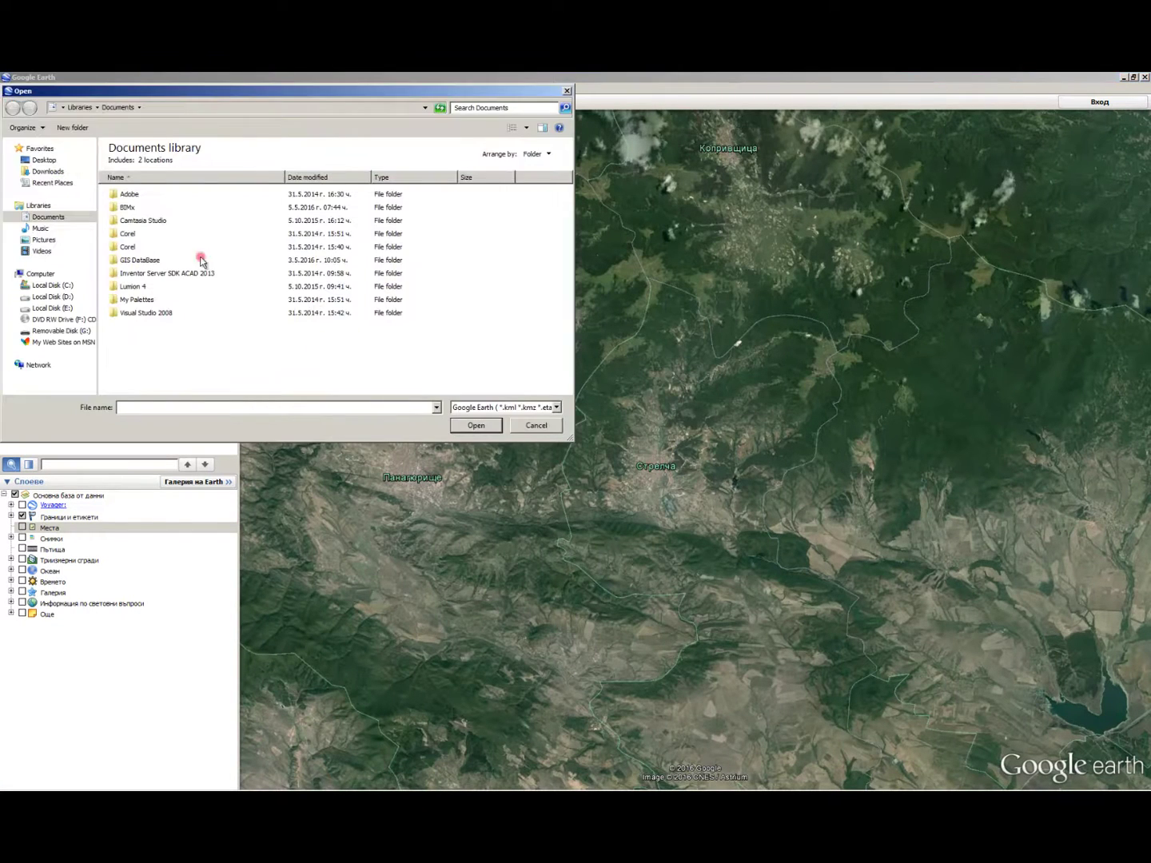
{"action": "left_click", "coordinate": [51, 296]}
{"action": "left_click", "coordinate": [159, 340]}
{"action": "scroll", "coordinate": [144, 342], "scroll_direction": "down", "scroll_amount": 2}
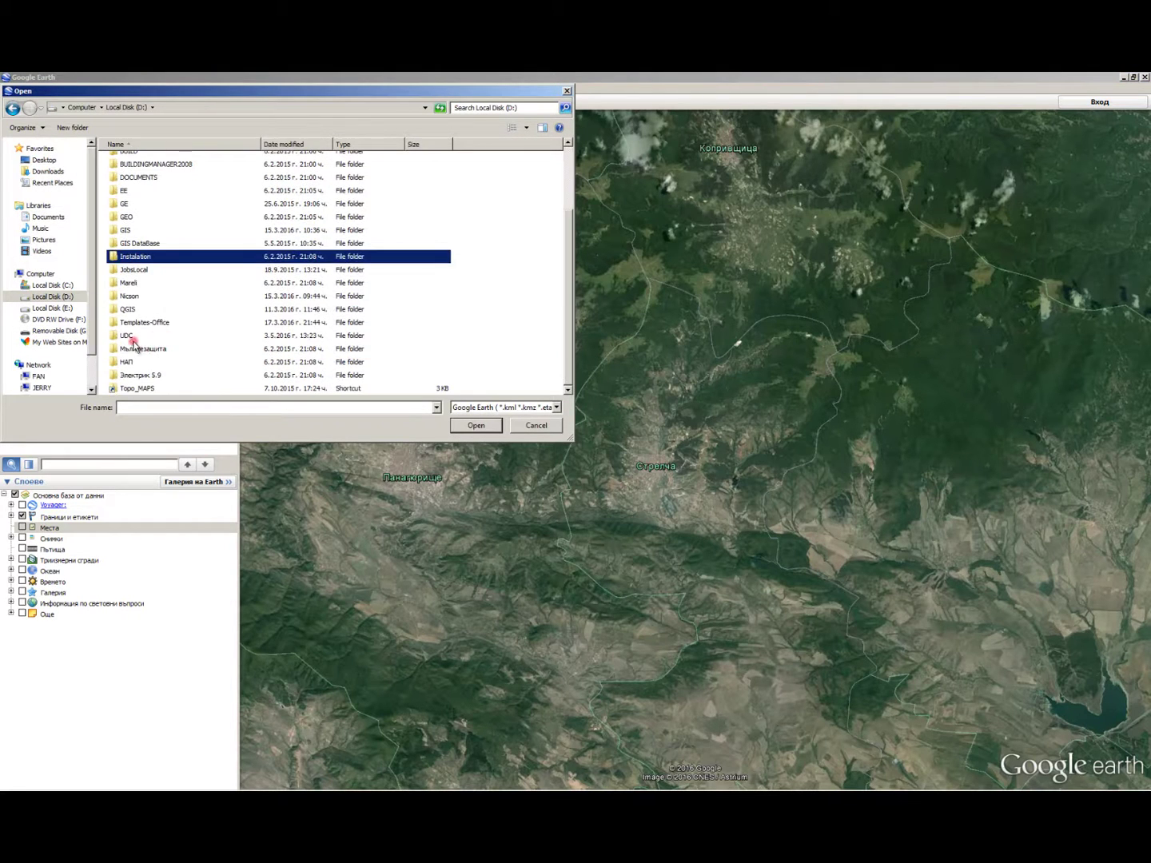
{"action": "left_click", "coordinate": [128, 336]}
{"action": "double_click", "coordinate": [129, 336]}
{"action": "double_click", "coordinate": [148, 216]}
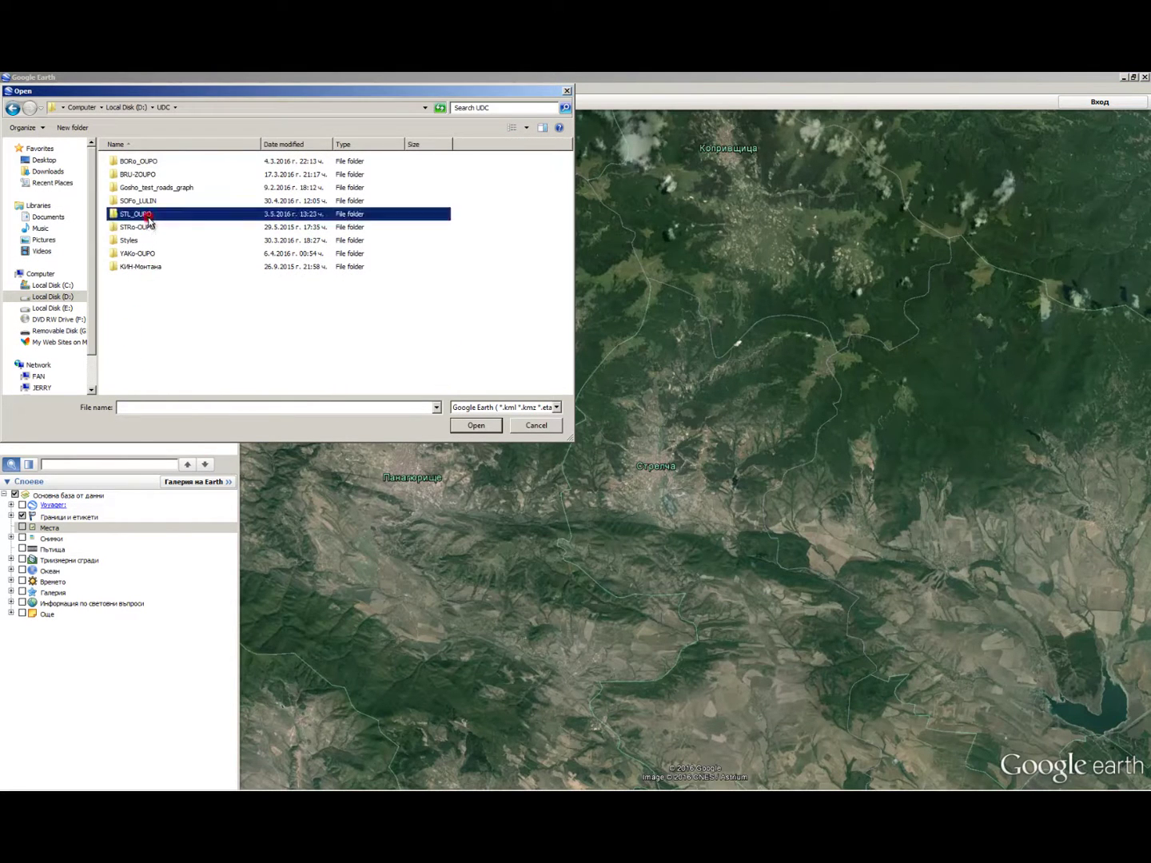
{"action": "left_click", "coordinate": [332, 183]}
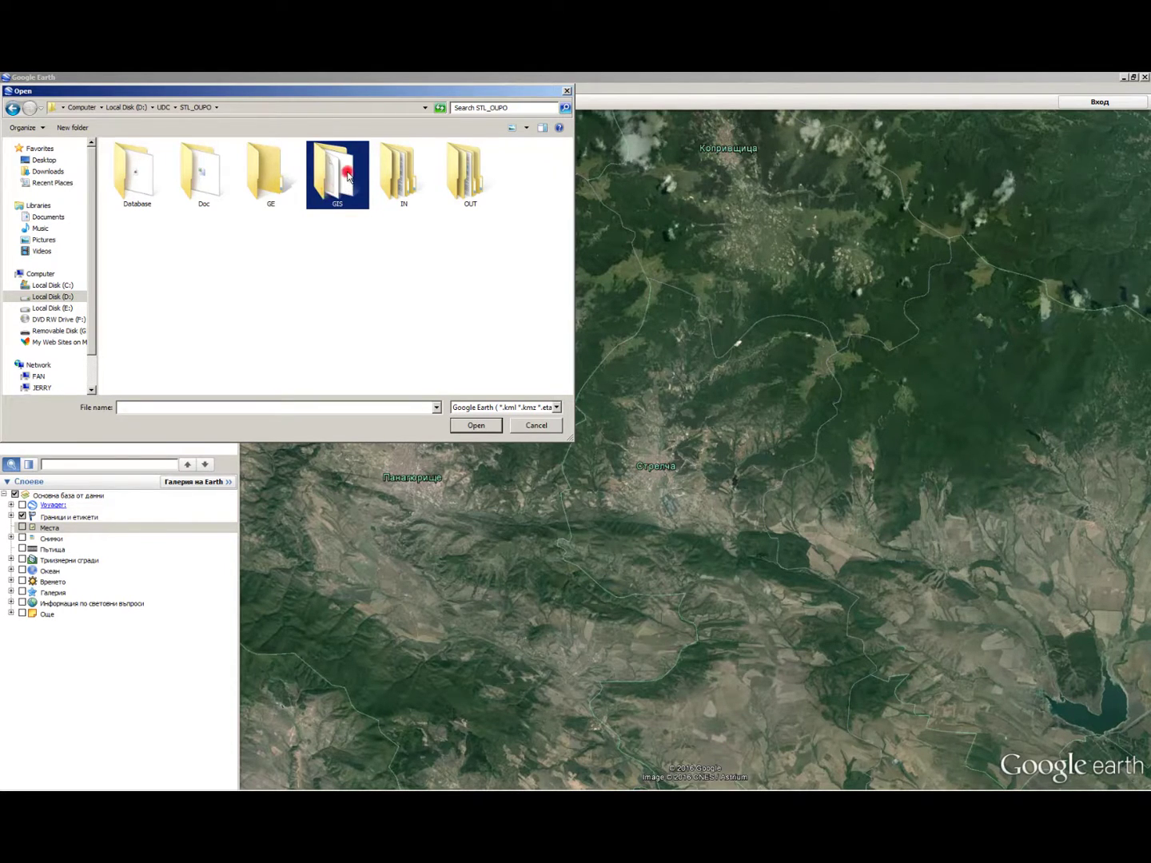
{"action": "double_click", "coordinate": [345, 177]}
{"action": "double_click", "coordinate": [164, 160]}
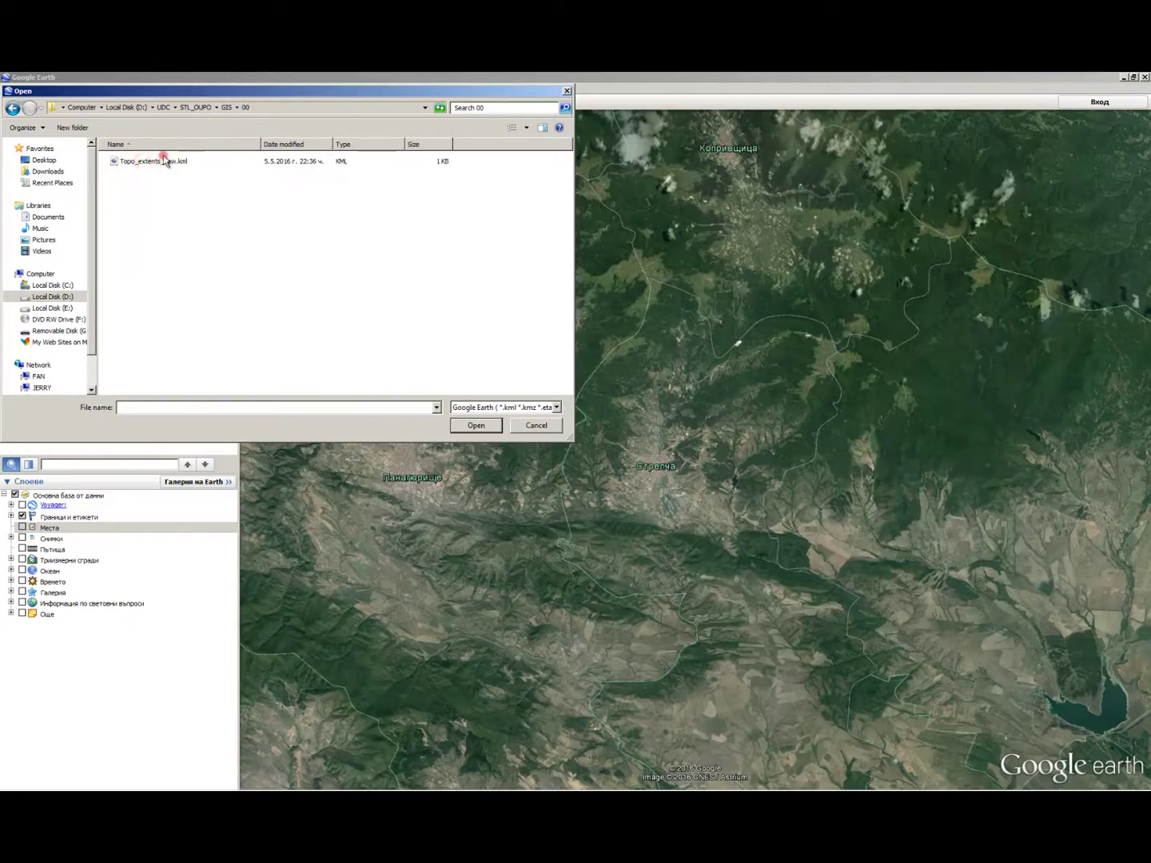
{"action": "double_click", "coordinate": [164, 161]}
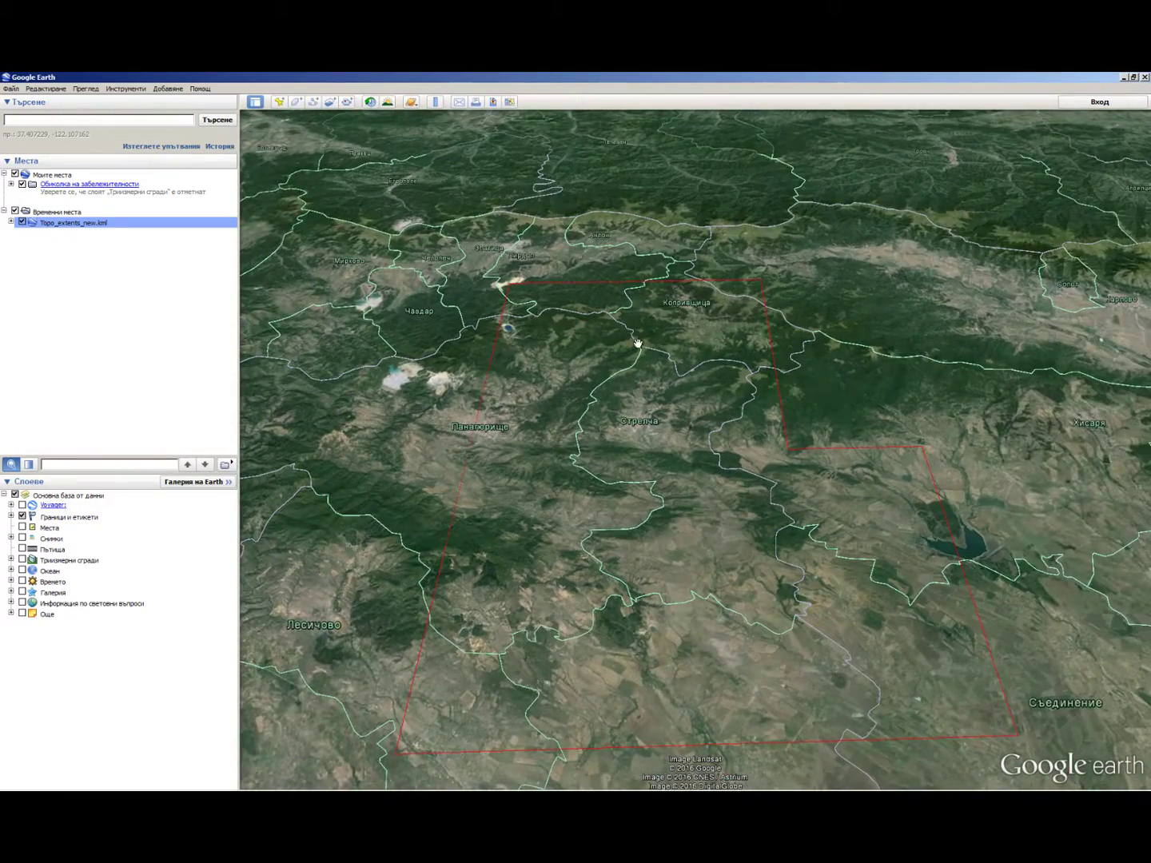
Step: Examine the imported extents outline against the terrain, especially its northwest corner, from directly overhead
{"action": "left_click_drag", "start_coordinate": [638, 344], "coordinate": [595, 339]}
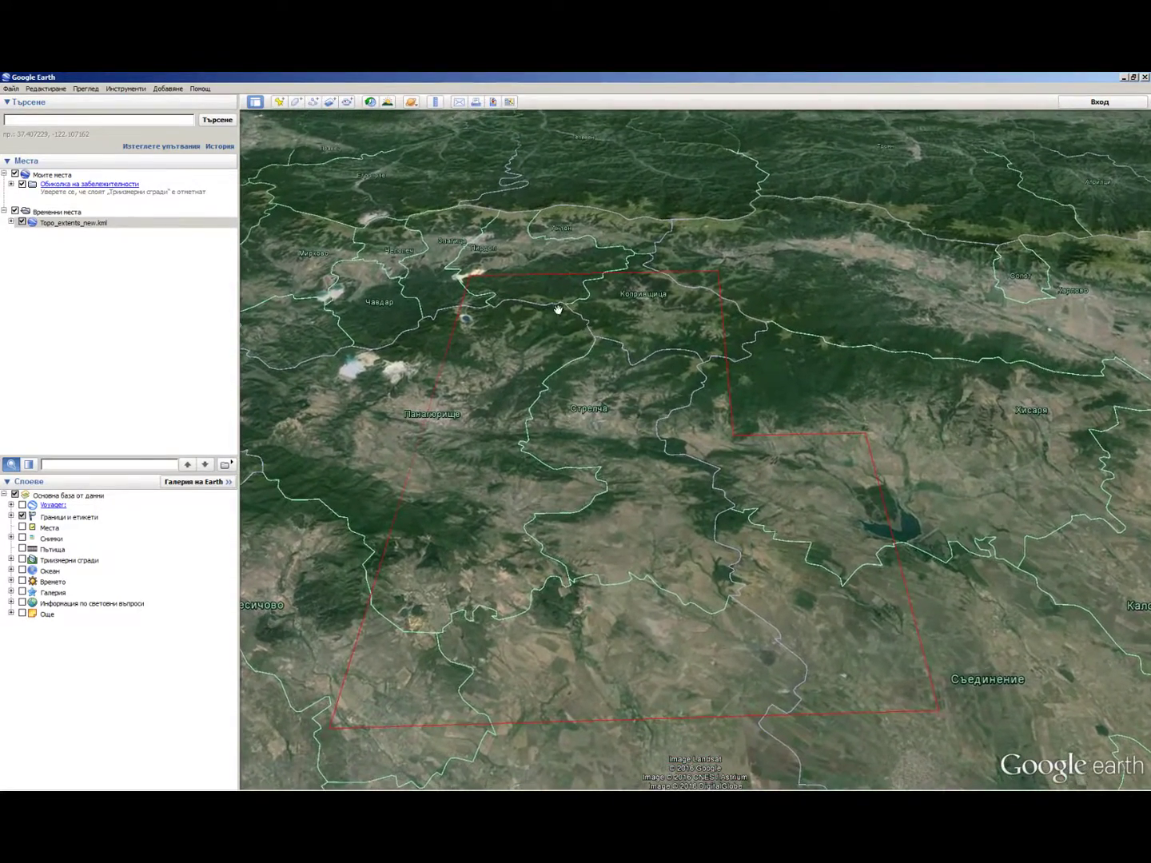
{"action": "scroll", "coordinate": [557, 313], "scroll_direction": "up", "scroll_amount": 5}
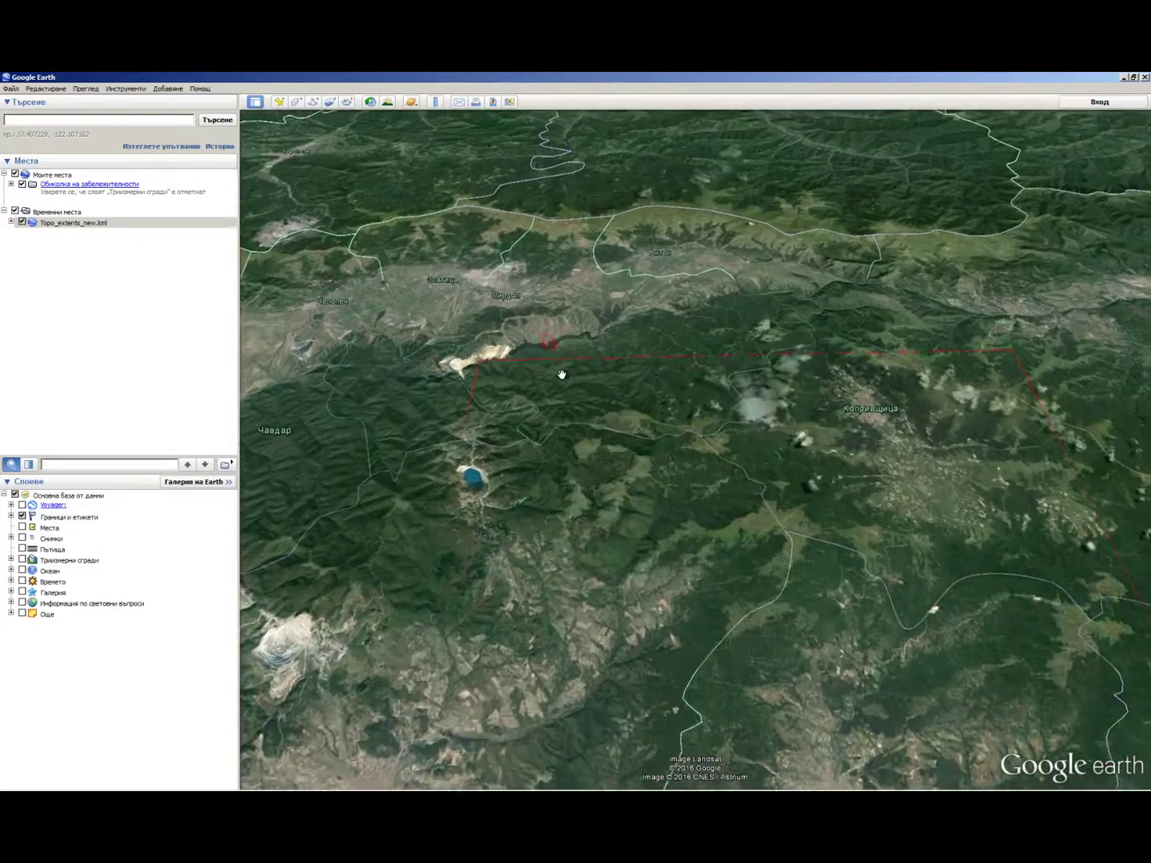
{"action": "scroll", "coordinate": [562, 369], "scroll_direction": "up", "scroll_amount": 3}
{"action": "scroll", "coordinate": [568, 364], "scroll_direction": "down", "scroll_amount": 2}
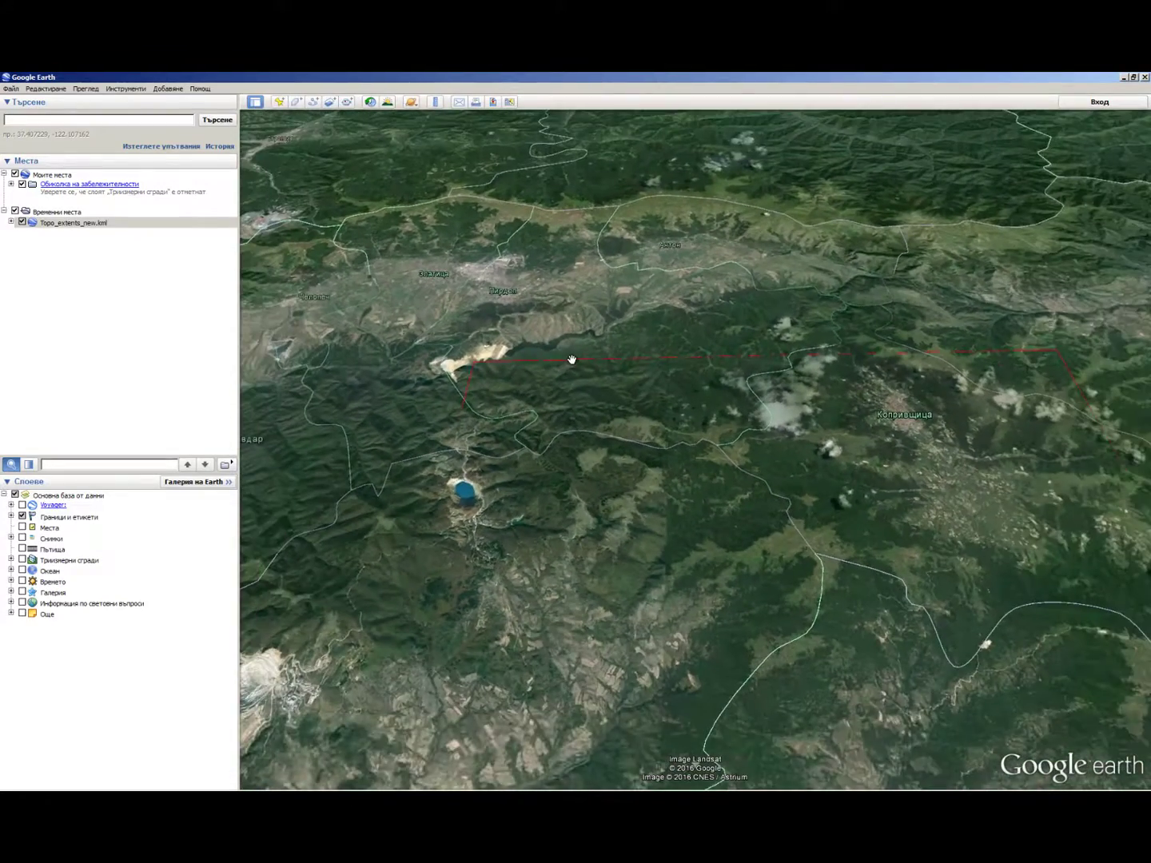
{"action": "key", "text": "u"}
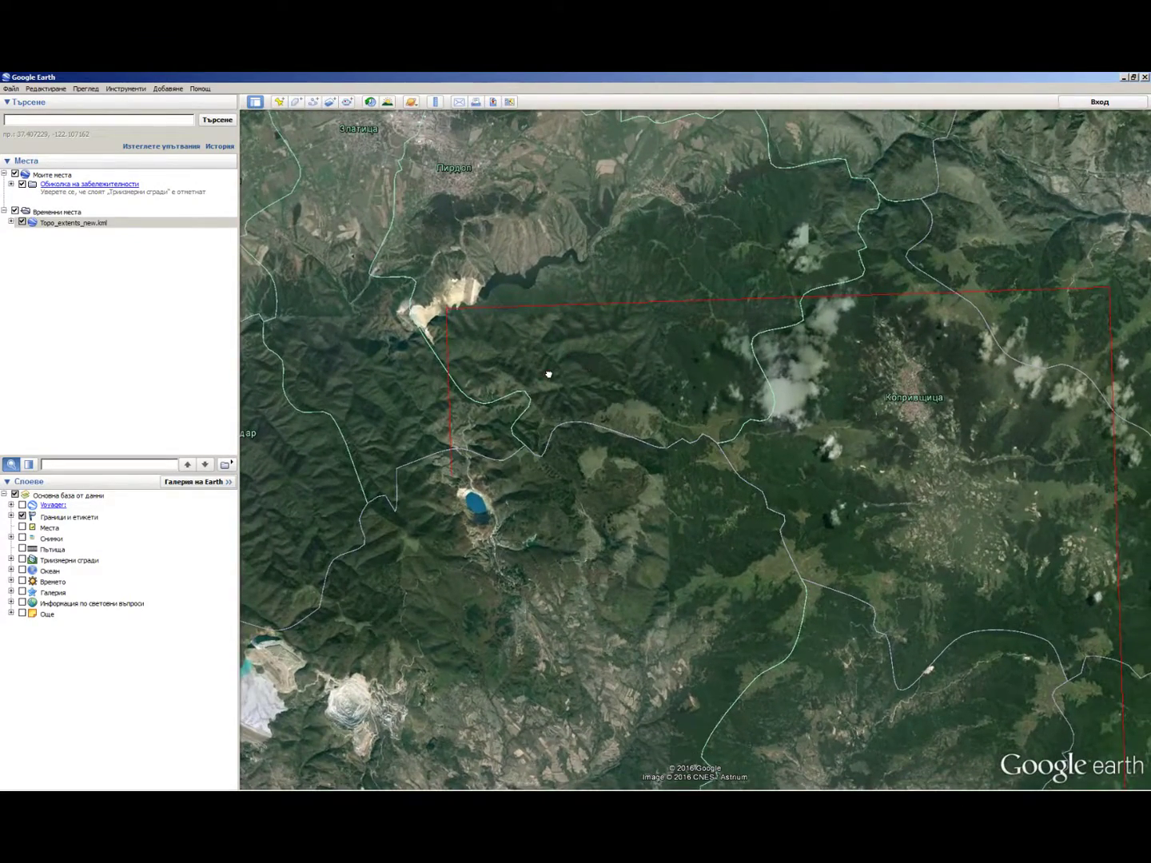
{"action": "scroll", "coordinate": [537, 344], "scroll_direction": "up", "scroll_amount": 4}
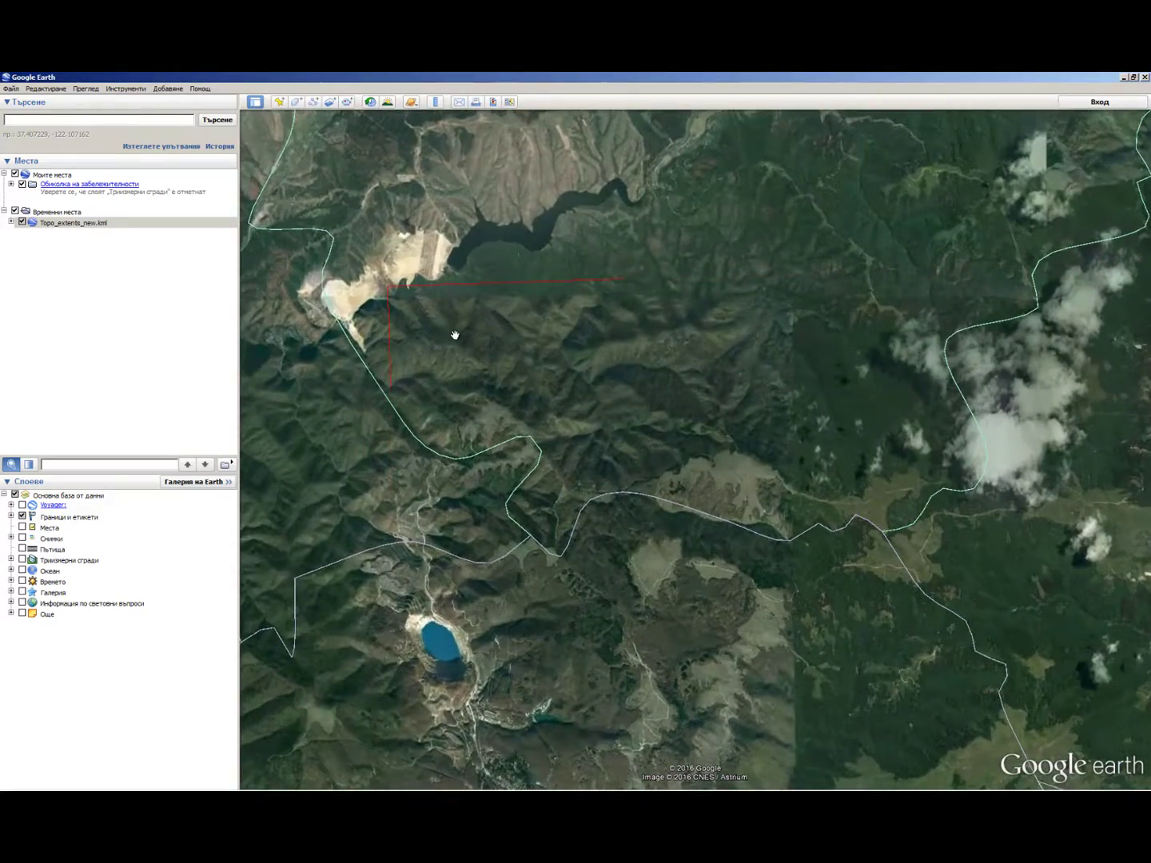
{"action": "left_click_drag", "start_coordinate": [457, 343], "coordinate": [464, 376]}
{"action": "left_click_drag", "start_coordinate": [572, 398], "coordinate": [527, 373]}
{"action": "scroll", "coordinate": [524, 371], "scroll_direction": "down", "scroll_amount": 2}
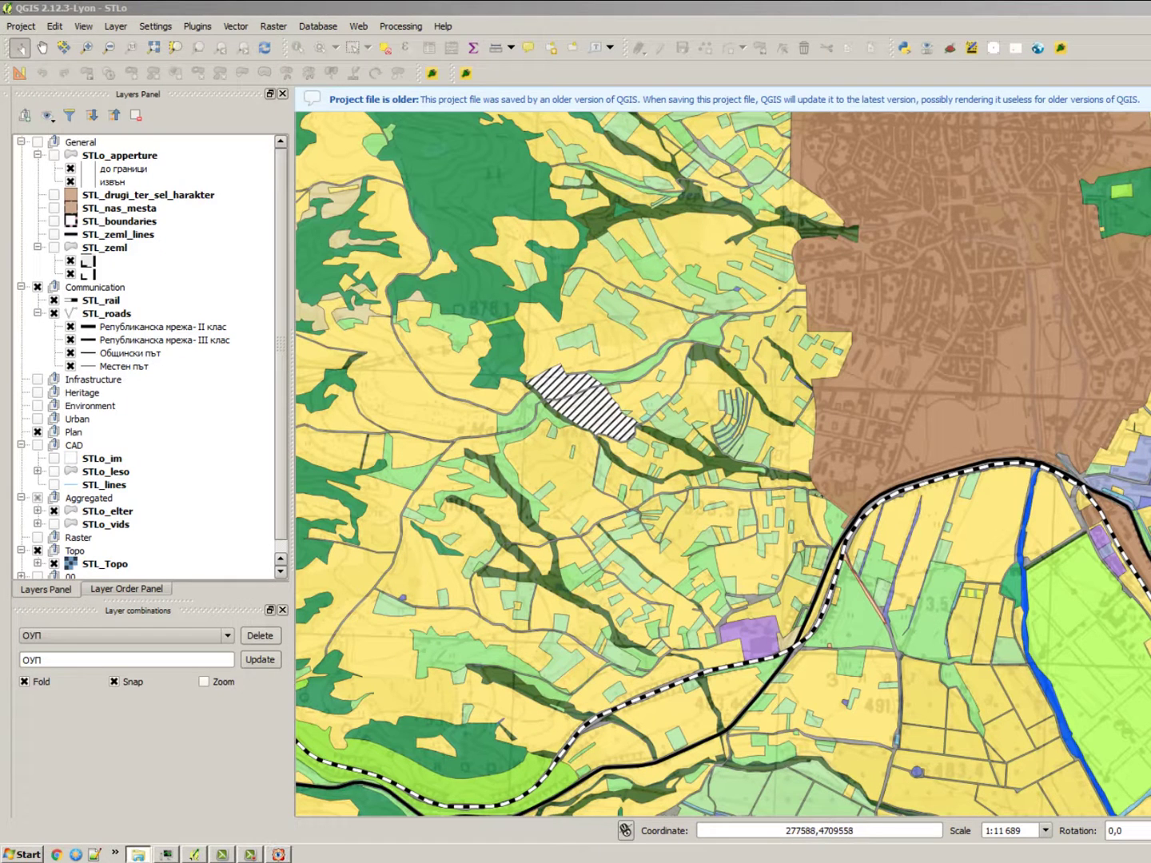
Step: In QGIS, hide all layers and turn only the Topo group with STL_Topo back on
{"action": "left_click", "coordinate": [75, 550]}
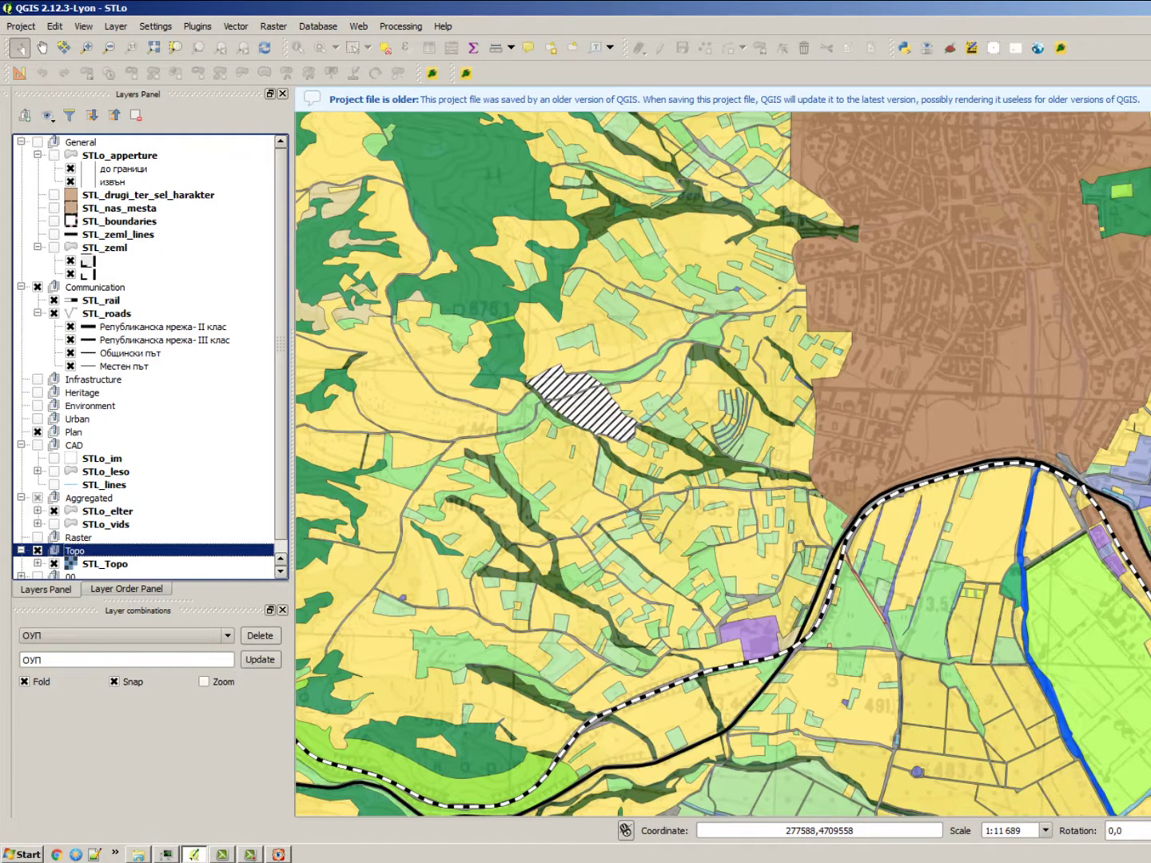
{"action": "key", "text": "ctrl+shift+h"}
{"action": "left_click", "coordinate": [106, 524]}
{"action": "scroll", "coordinate": [104, 524], "scroll_direction": "down", "scroll_amount": 1}
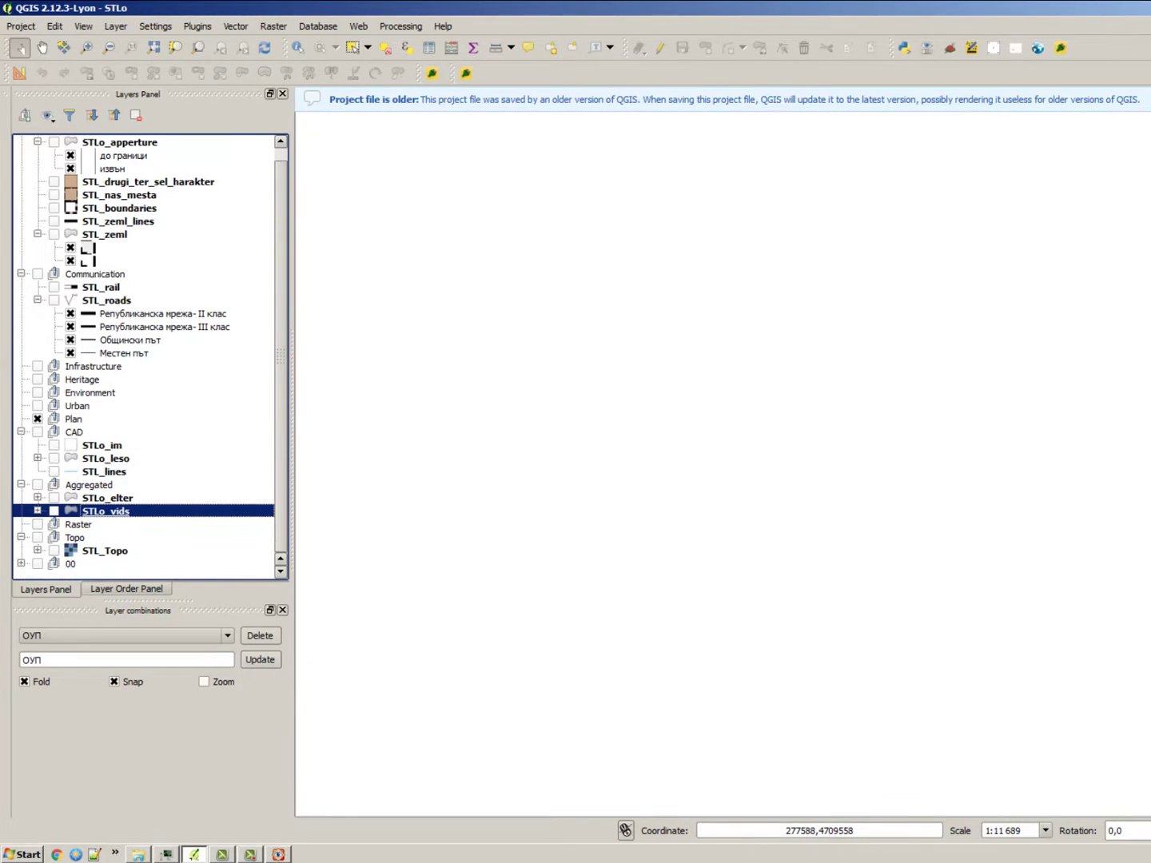
{"action": "left_click", "coordinate": [36, 537]}
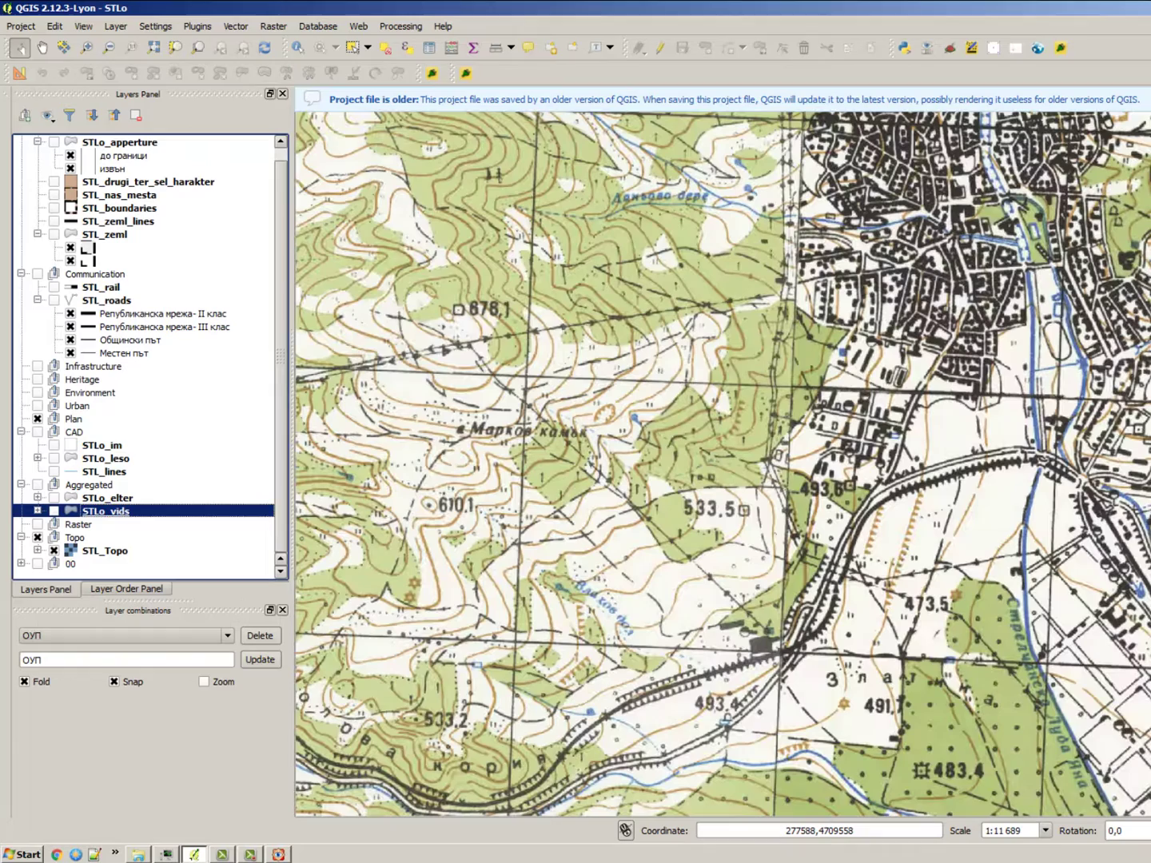
Step: Start adding a vector layer to the Topo group and browse to the D:\UDC\STL_OUPO\GIS folder
{"action": "left_click", "coordinate": [107, 499]}
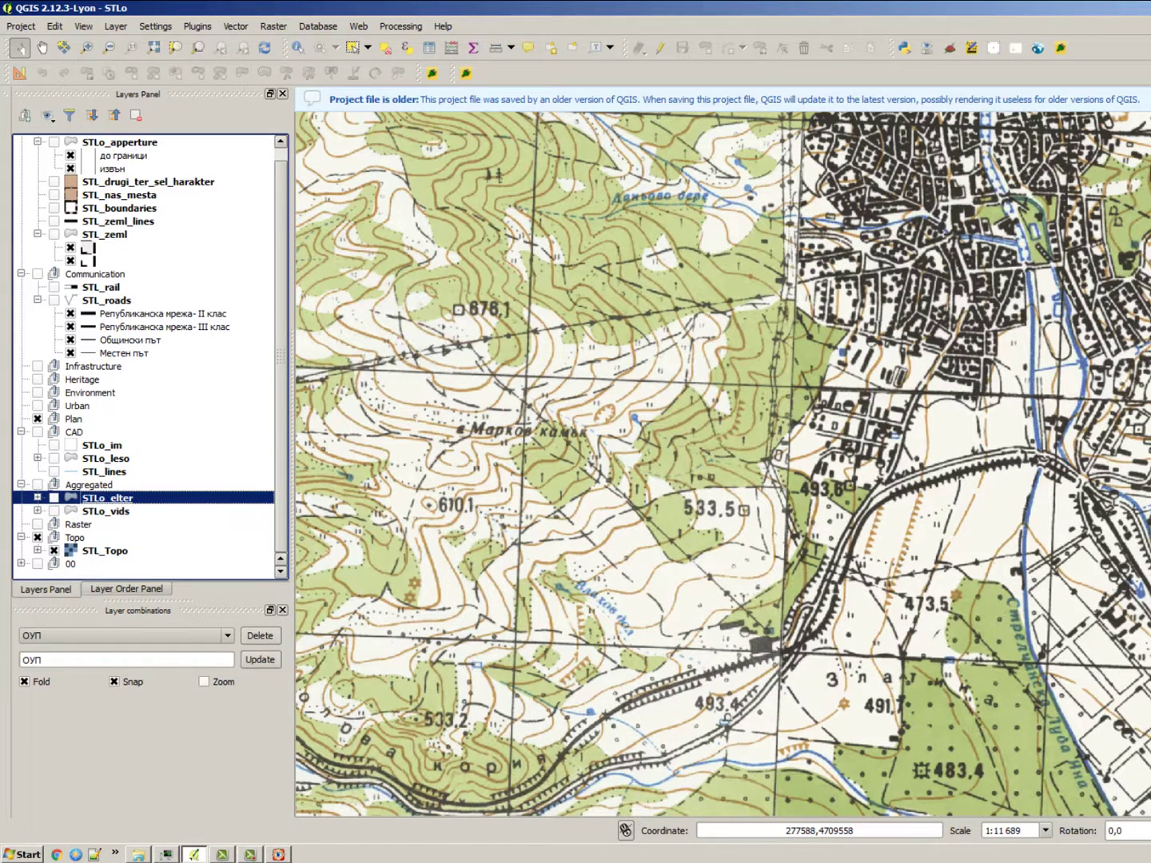
{"action": "left_click", "coordinate": [75, 537]}
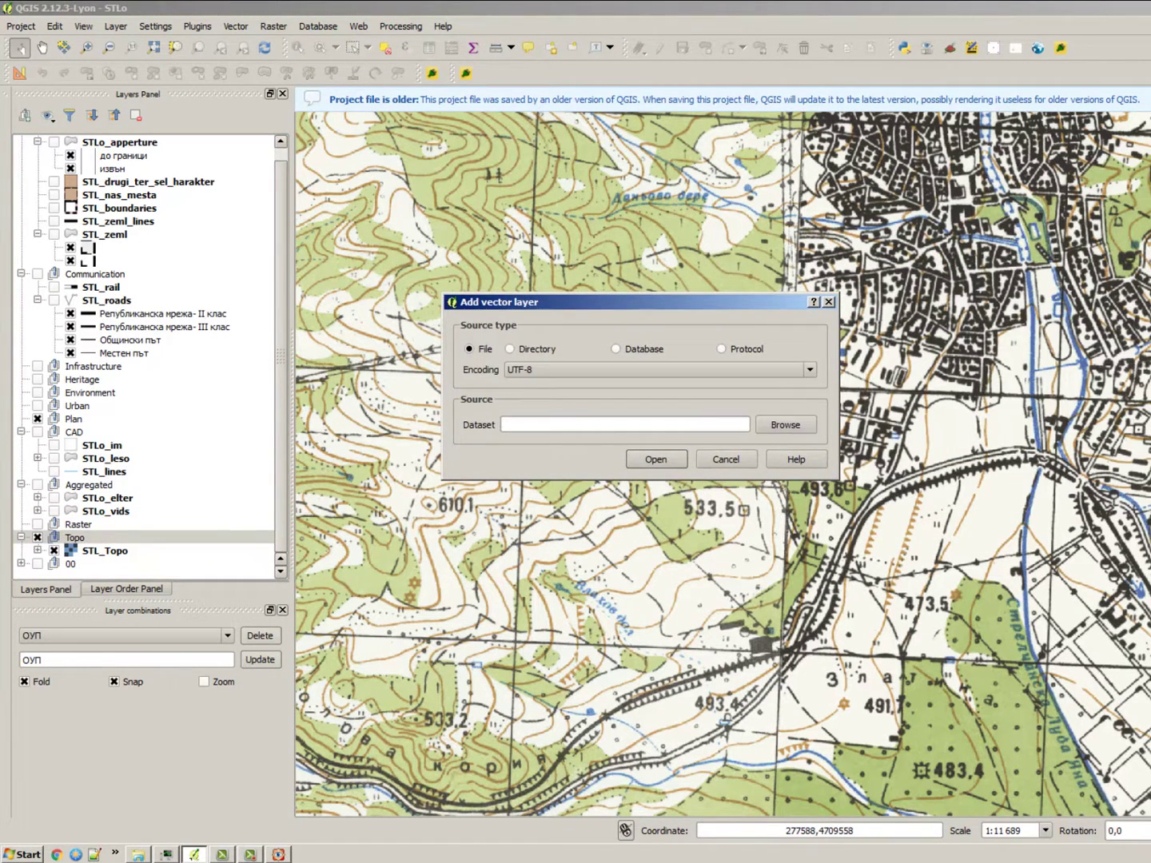
{"action": "left_click", "coordinate": [785, 424]}
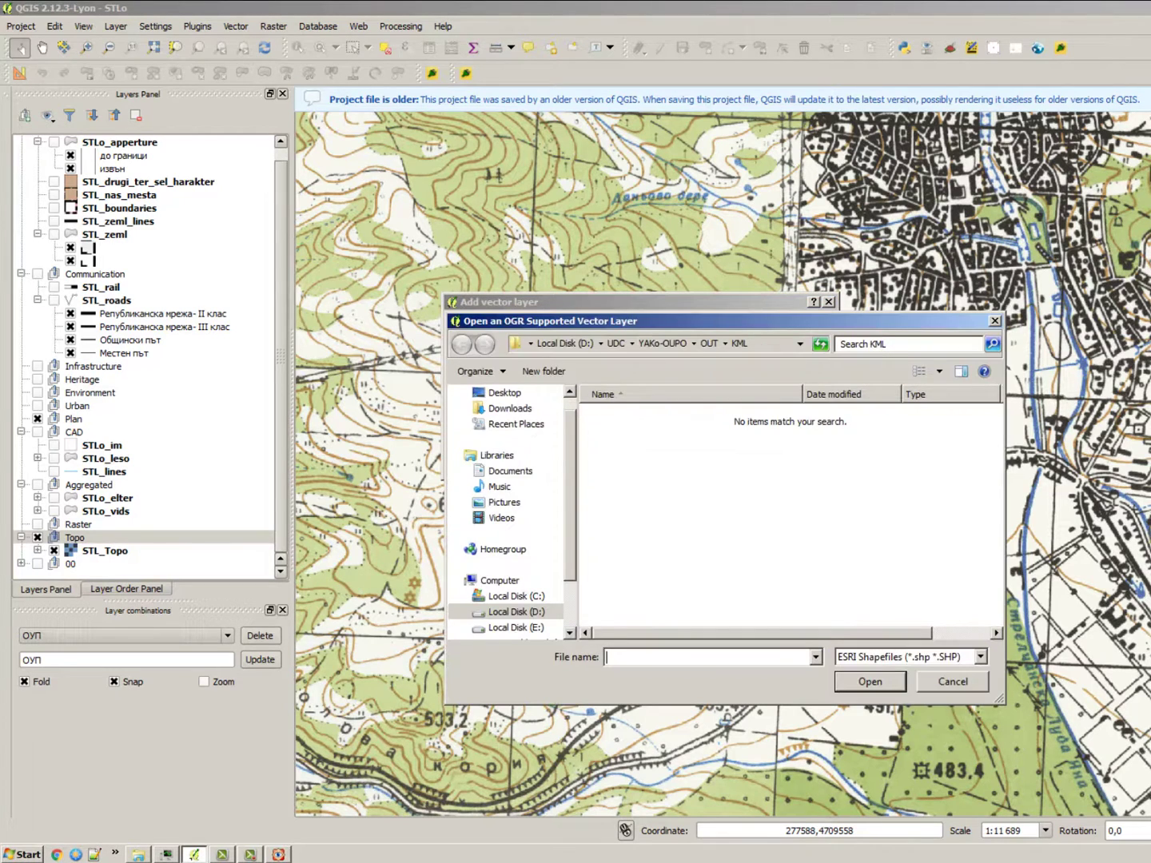
{"action": "left_click", "coordinate": [616, 344]}
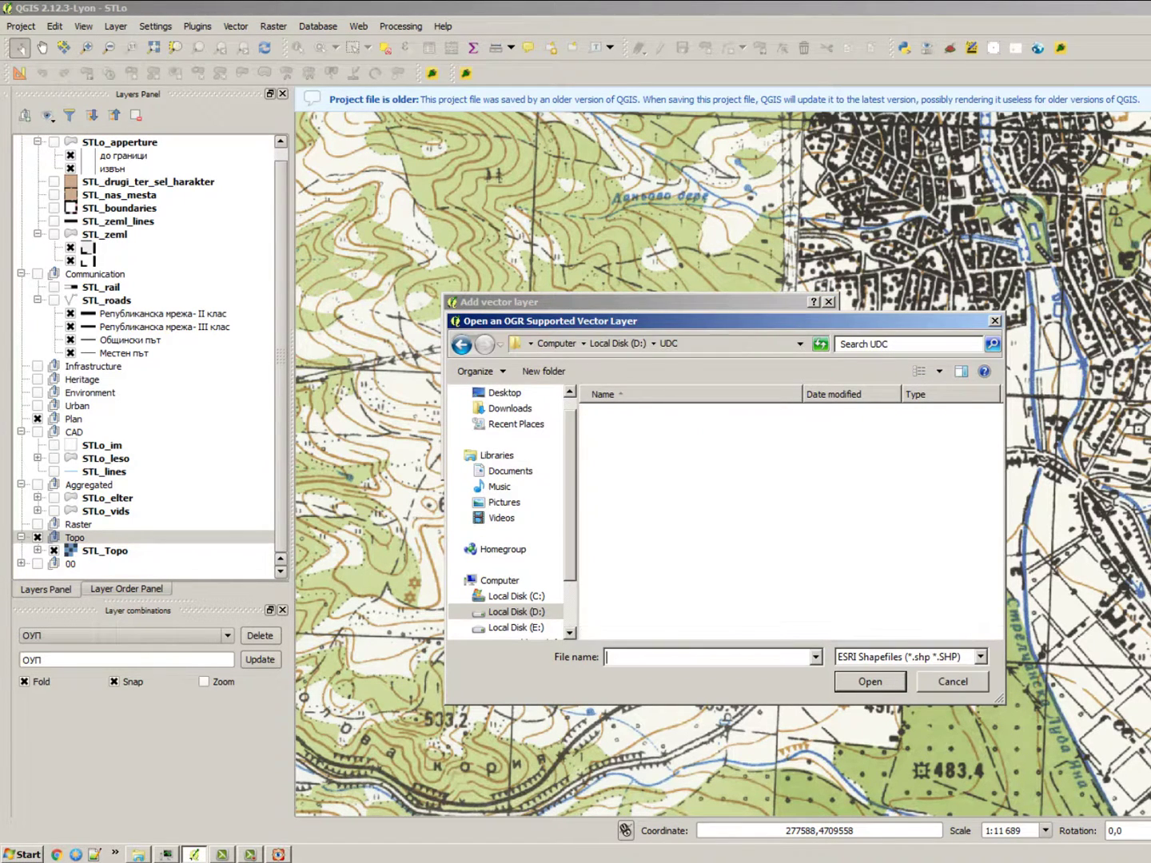
{"action": "left_click", "coordinate": [631, 544]}
{"action": "double_click", "coordinate": [629, 528]}
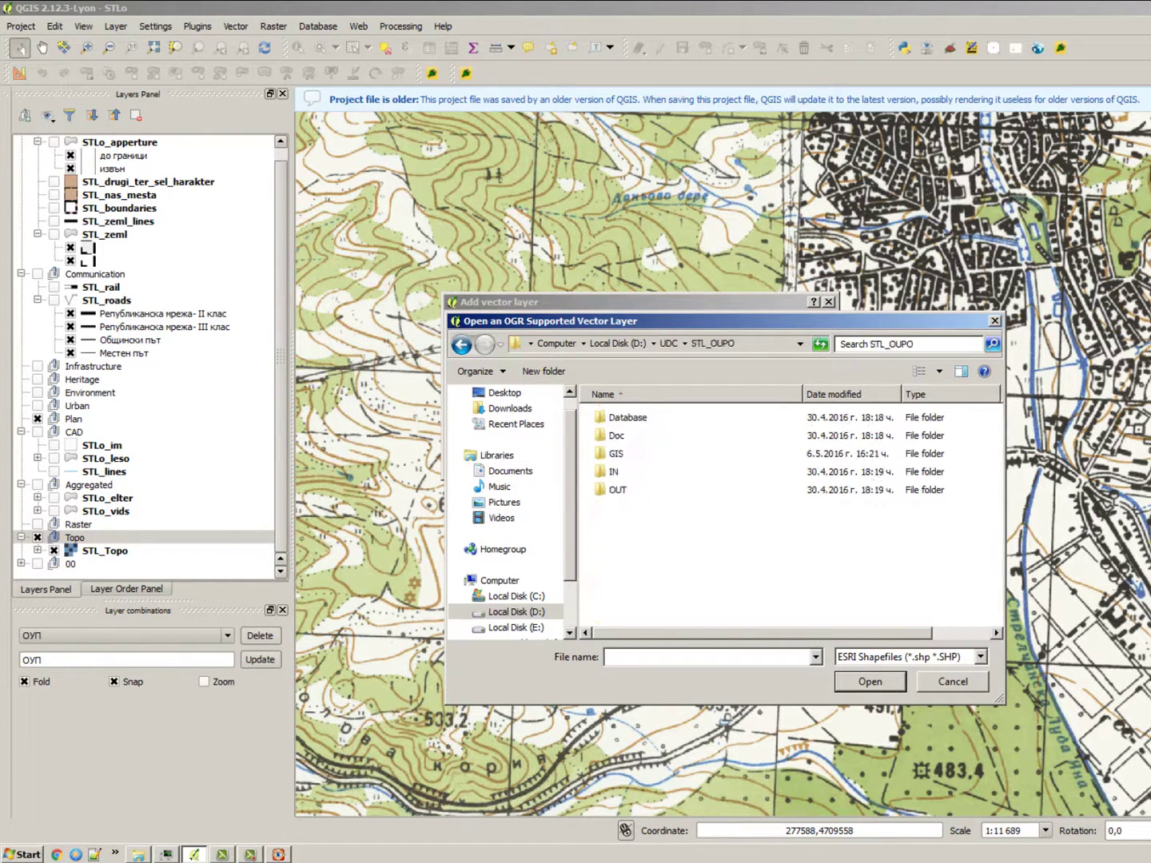
{"action": "left_click", "coordinate": [614, 472]}
{"action": "left_click", "coordinate": [615, 453]}
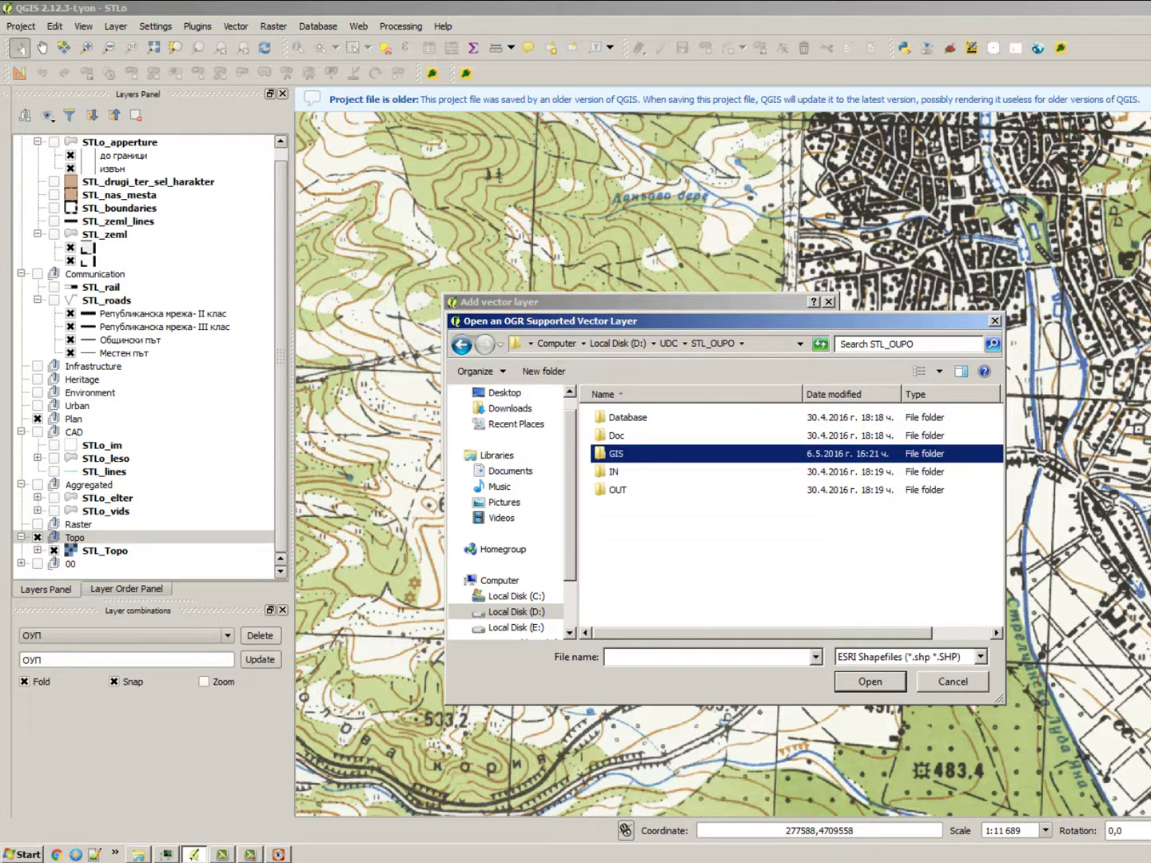
{"action": "key", "text": "Return"}
{"action": "left_click", "coordinate": [626, 509]}
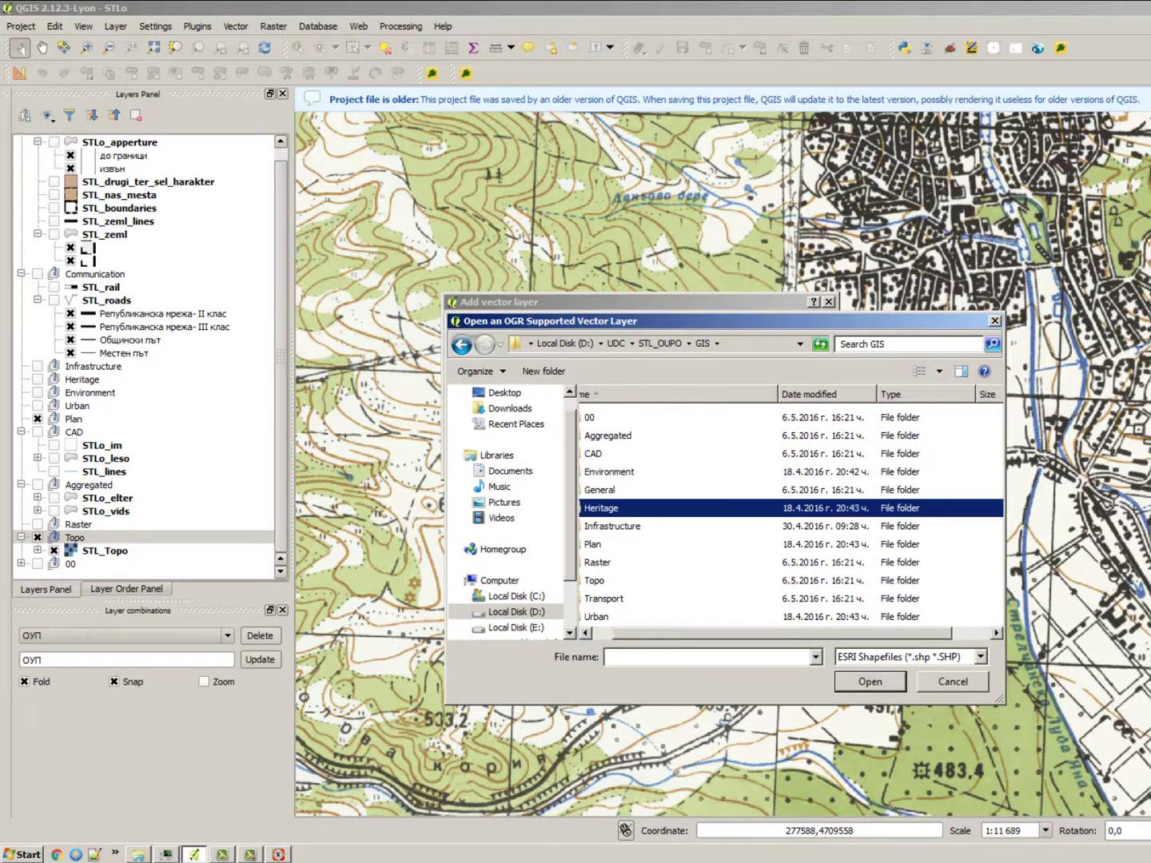
{"action": "left_click", "coordinate": [599, 491]}
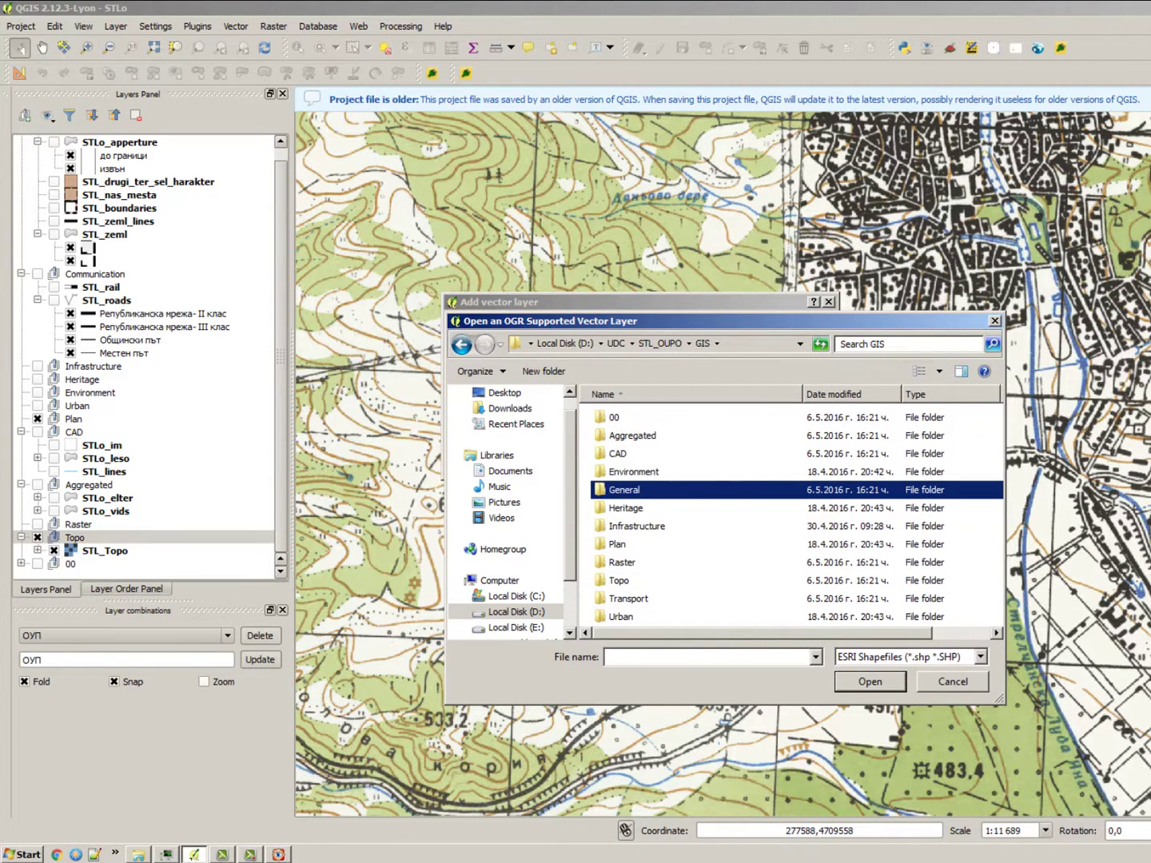
{"action": "left_click", "coordinate": [625, 508]}
{"action": "left_click", "coordinate": [624, 490]}
{"action": "double_click", "coordinate": [622, 562]}
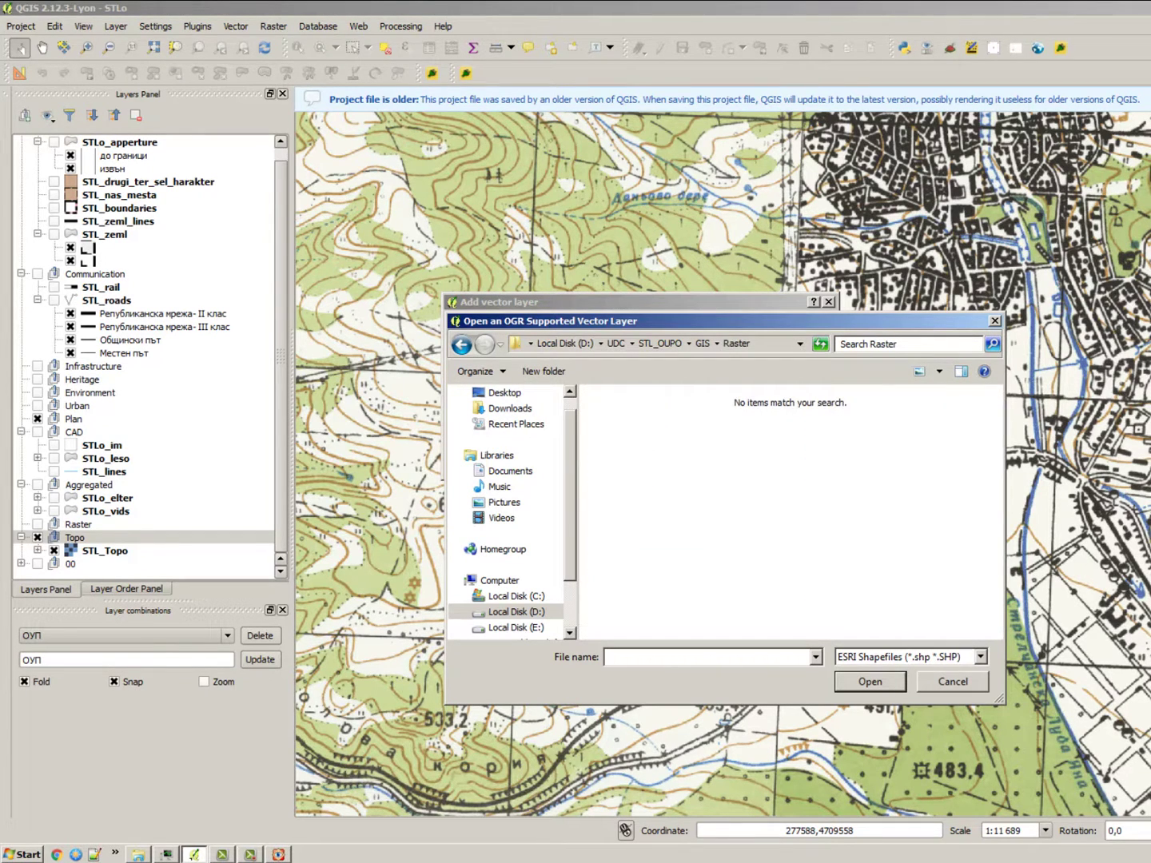
{"action": "left_click", "coordinate": [980, 656]}
{"action": "left_click", "coordinate": [980, 656]}
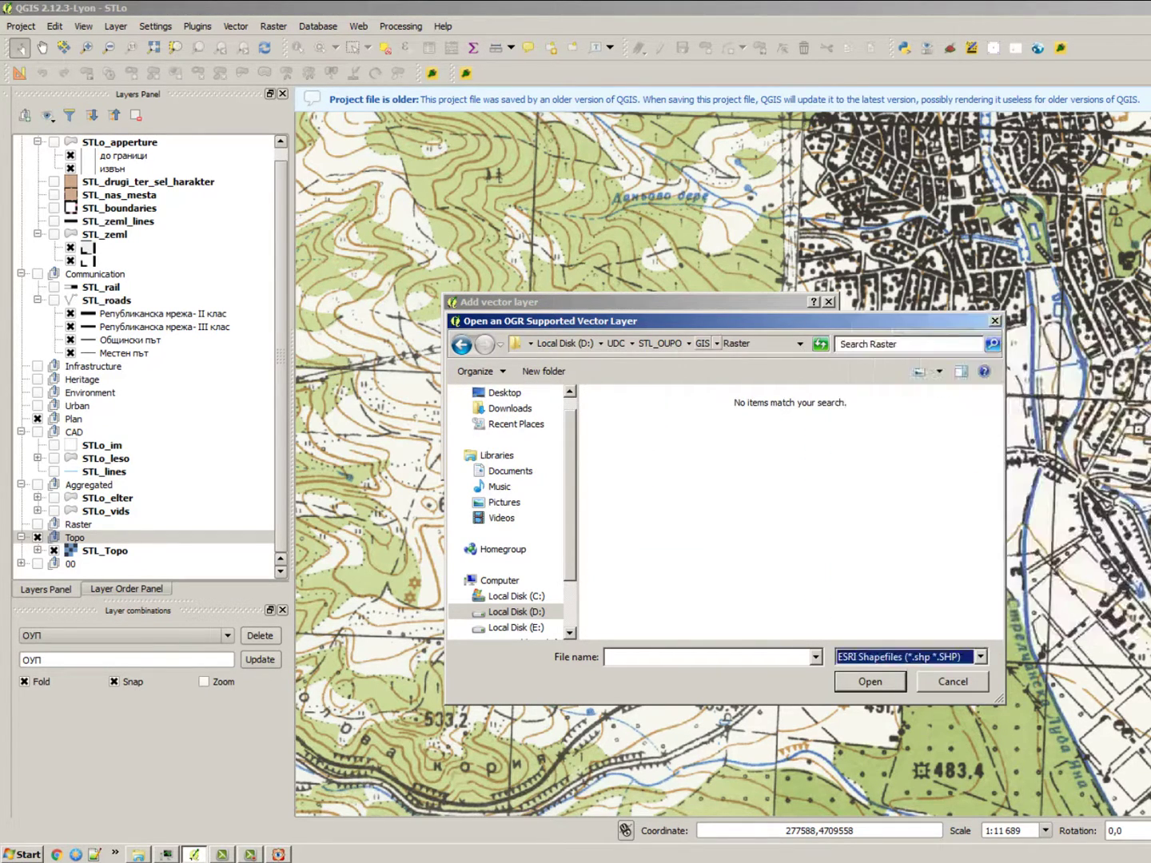
Step: Add the Topo_poly.shp shapefile from the GIS\Topo folder to the Topo group
{"action": "left_click", "coordinate": [702, 342]}
{"action": "double_click", "coordinate": [618, 579]}
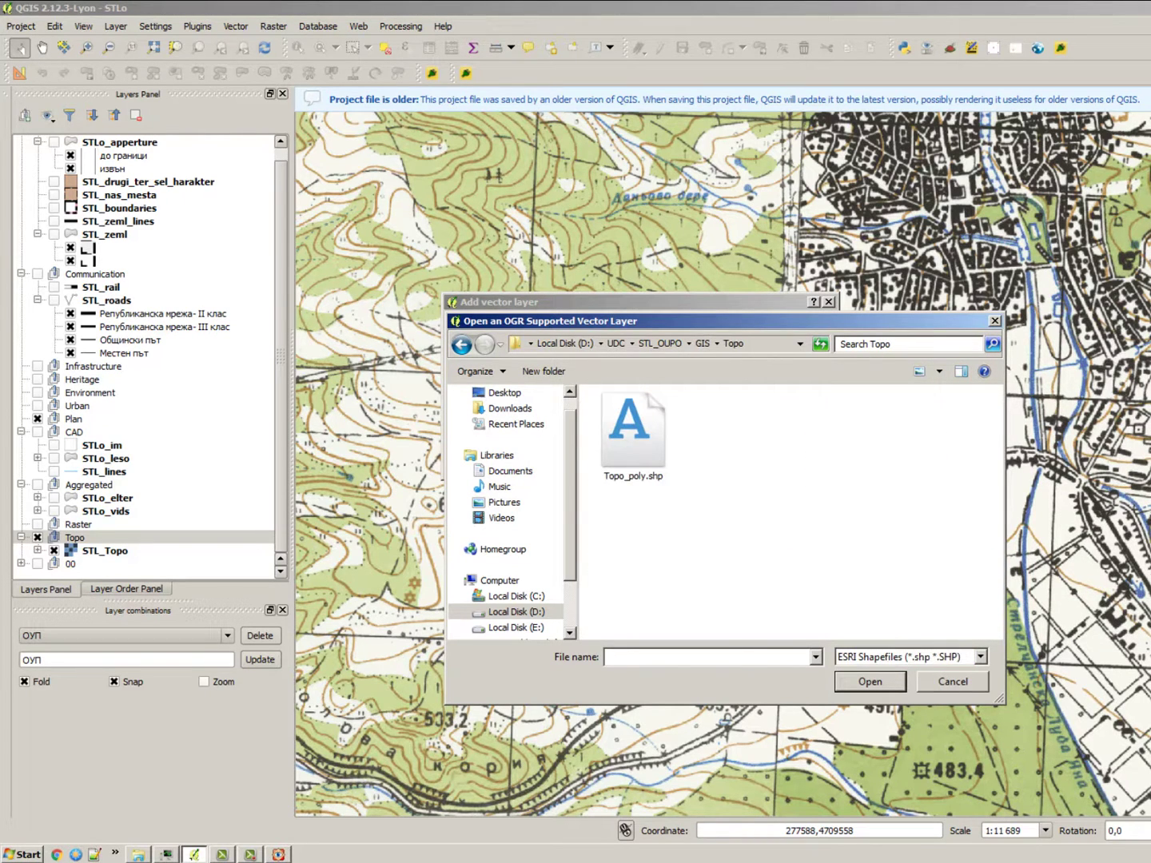
{"action": "double_click", "coordinate": [631, 432]}
{"action": "left_click", "coordinate": [657, 460]}
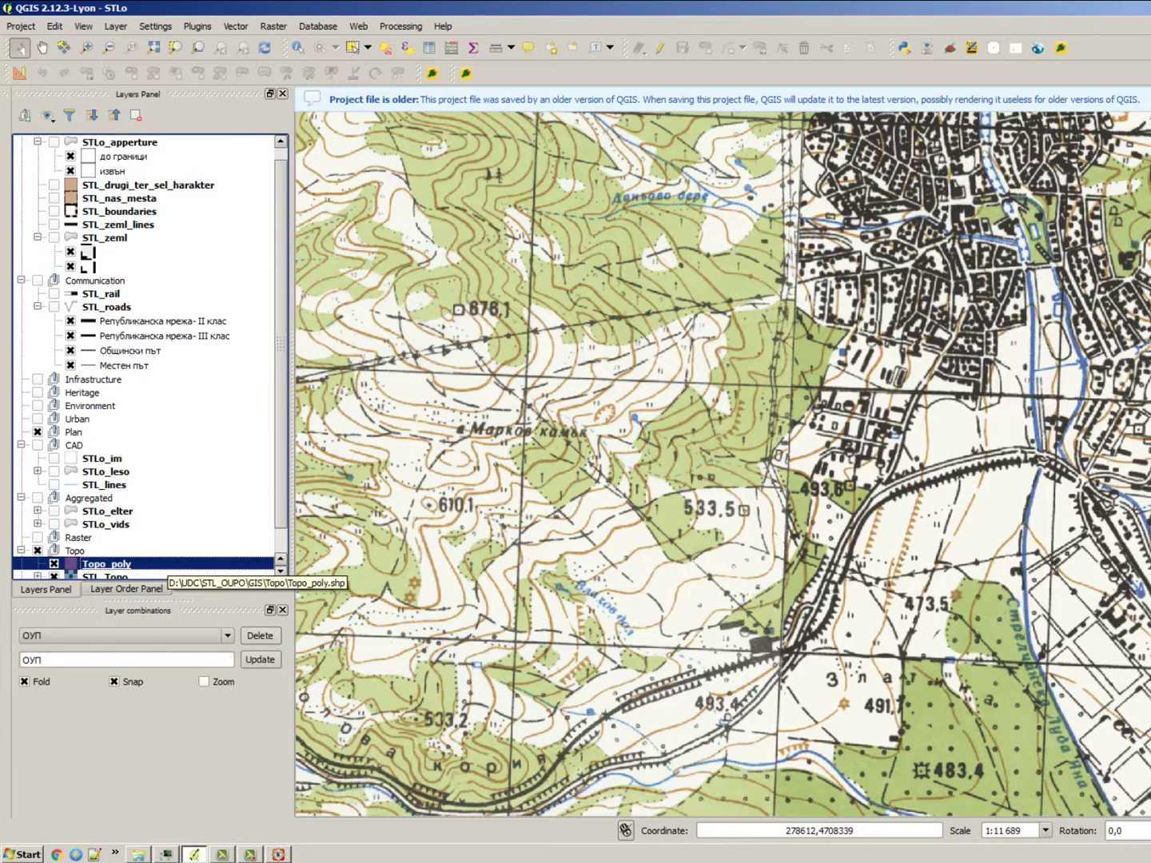
{"action": "scroll", "coordinate": [941, 426], "scroll_direction": "down", "scroll_amount": 4}
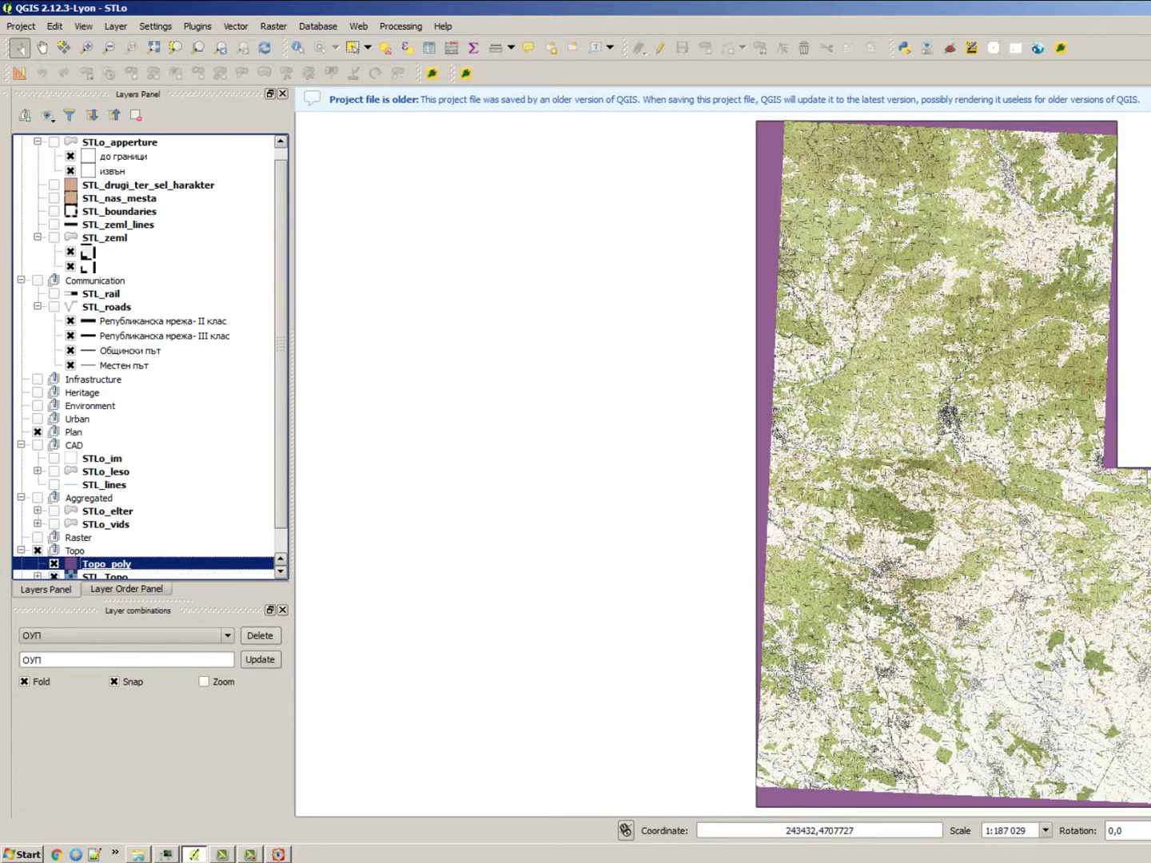
Step: Switch the snapping mode to Advanced, turn off snapping for the STLo_im layer and enable it for Topo_poly
{"action": "left_click", "coordinate": [154, 25]}
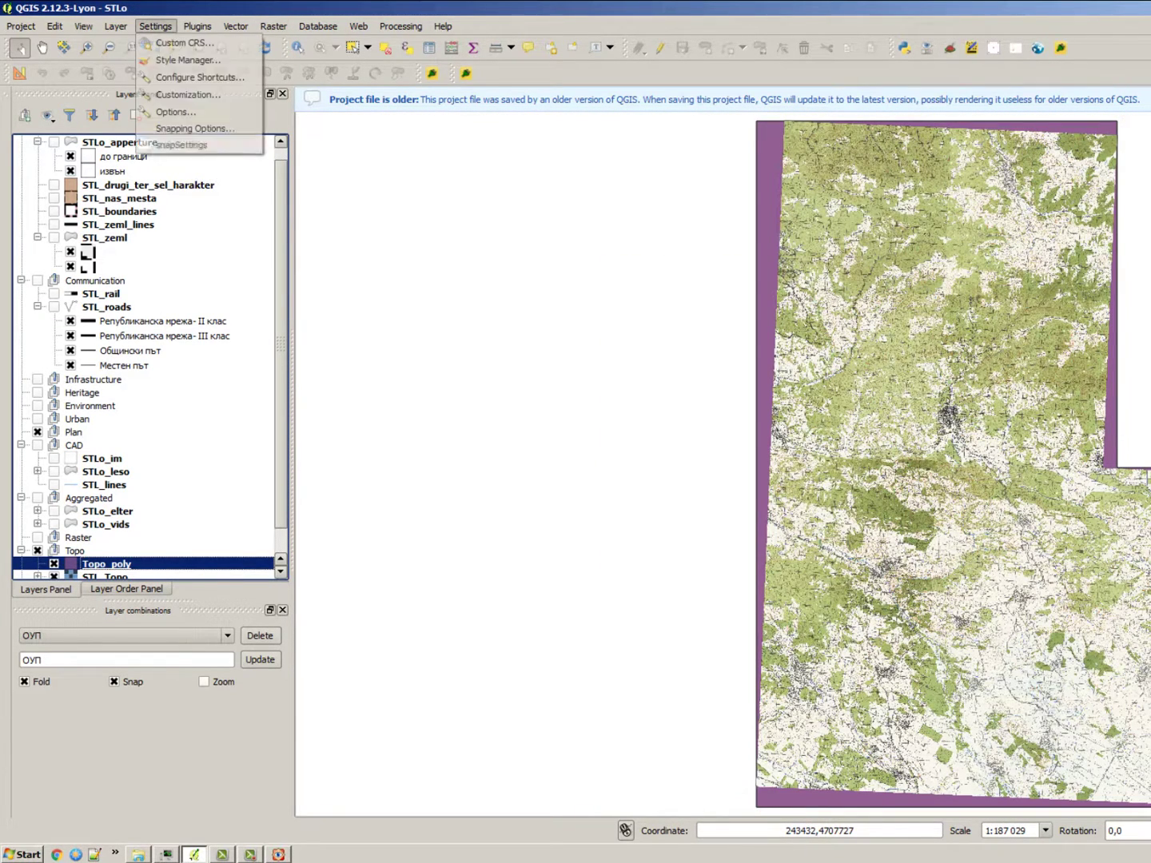
{"action": "left_click", "coordinate": [183, 129]}
{"action": "left_click", "coordinate": [471, 327]}
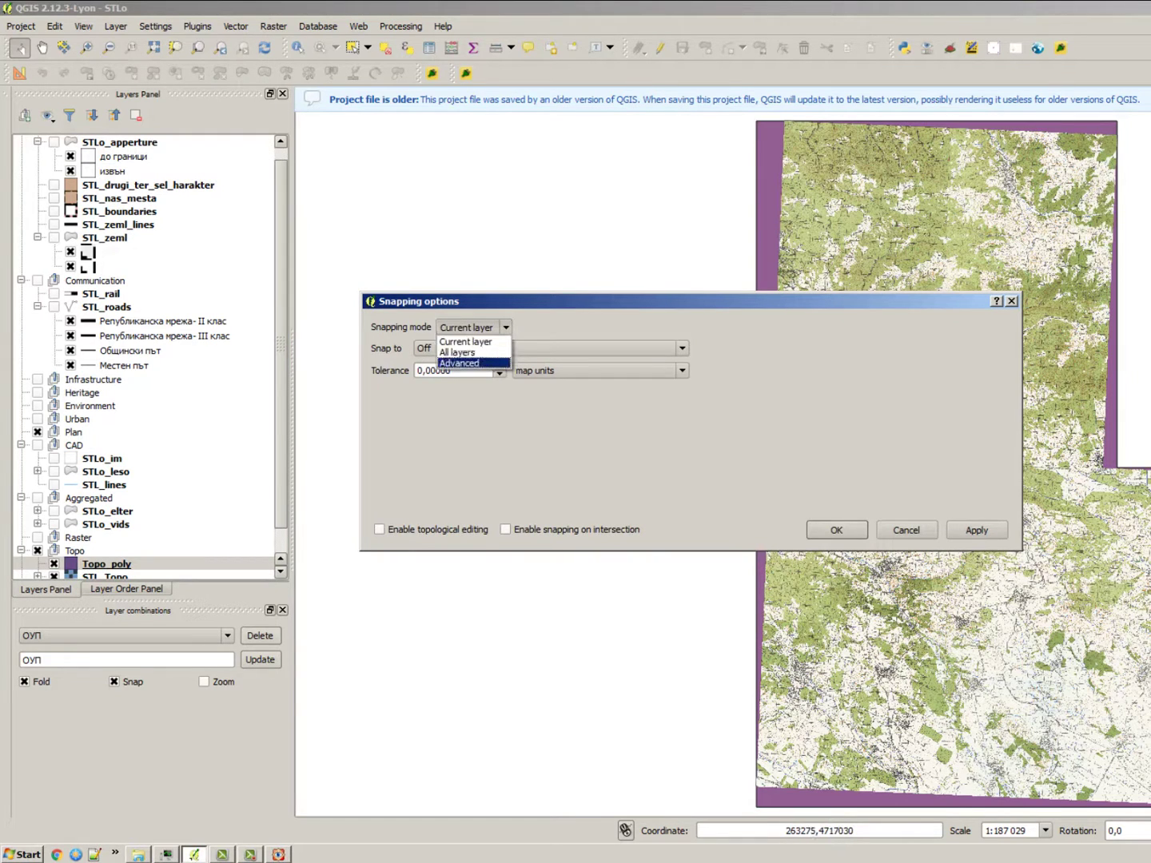
{"action": "left_click", "coordinate": [463, 360]}
{"action": "scroll", "coordinate": [688, 431], "scroll_direction": "down", "scroll_amount": 3}
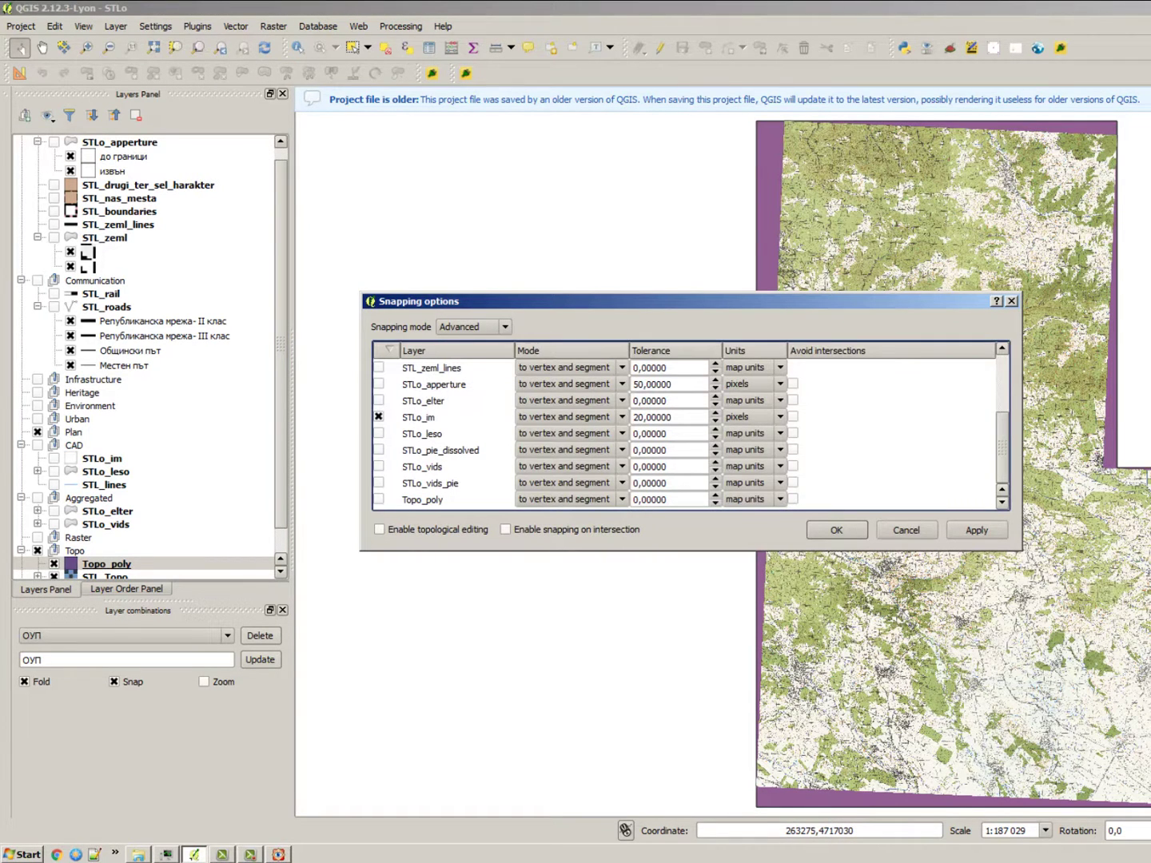
{"action": "left_click", "coordinate": [379, 416]}
{"action": "left_click", "coordinate": [379, 498]}
Step: Set Topo_poly snapping to vertex only with a tolerance of 100 pixels and apply the snapping options
{"action": "double_click", "coordinate": [669, 501]}
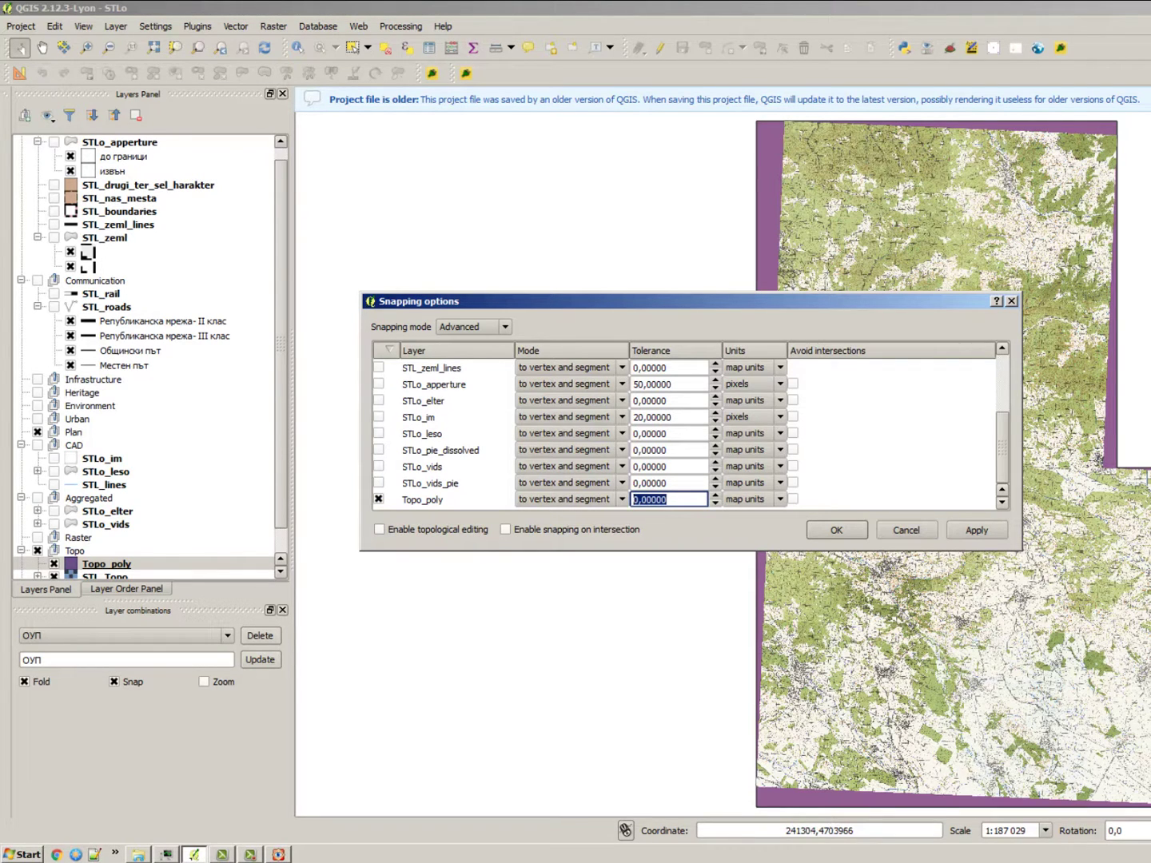
{"action": "type", "text": "100"}
{"action": "key", "text": "Tab"}
{"action": "key", "text": "alt+Down"}
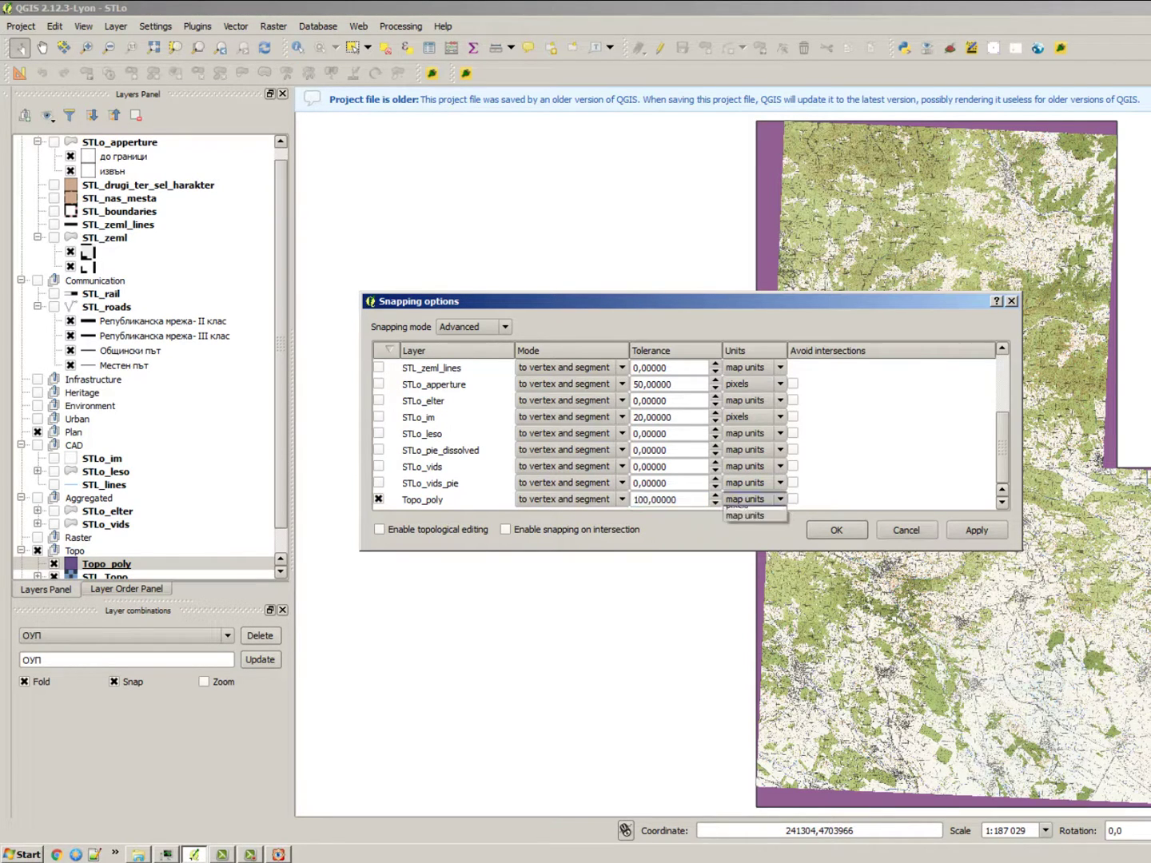
{"action": "key", "text": "Down"}
{"action": "key", "text": "Return"}
{"action": "left_click", "coordinate": [572, 500]}
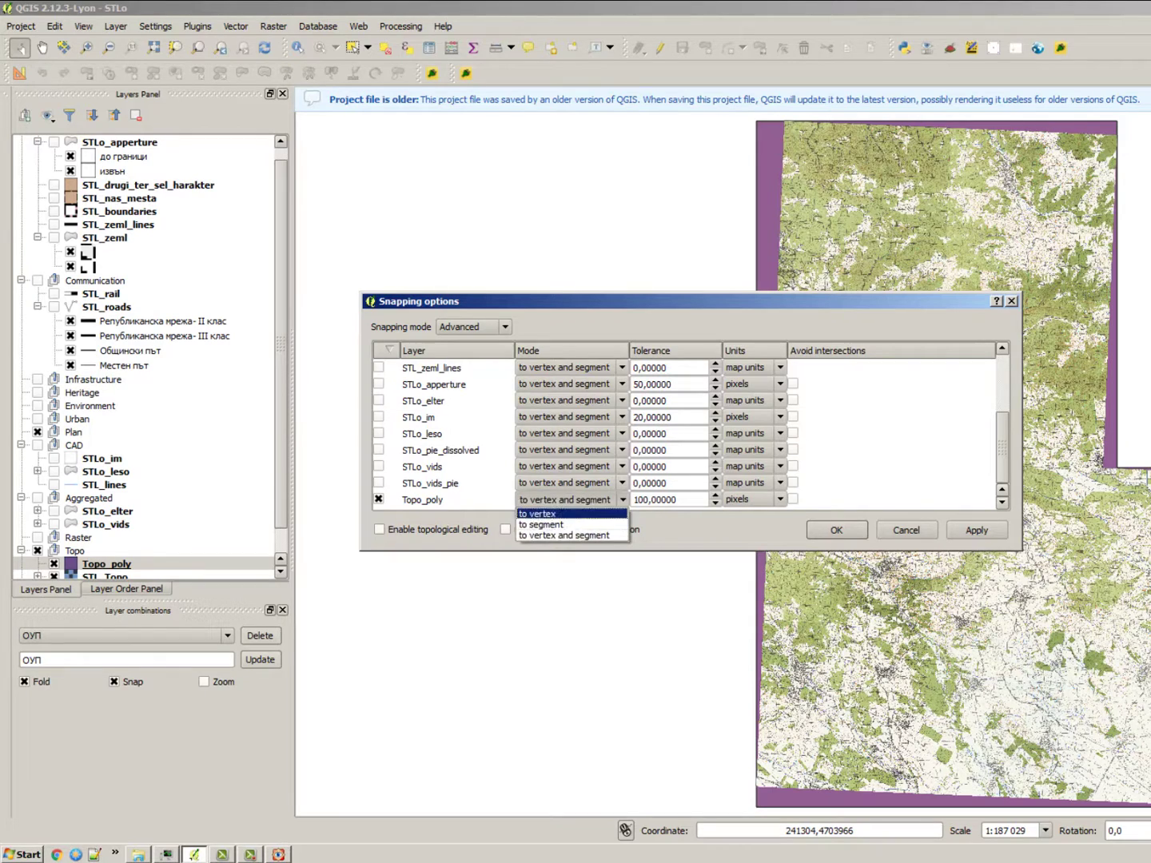
{"action": "left_click", "coordinate": [569, 513]}
{"action": "left_click", "coordinate": [977, 530]}
{"action": "left_click", "coordinate": [836, 530]}
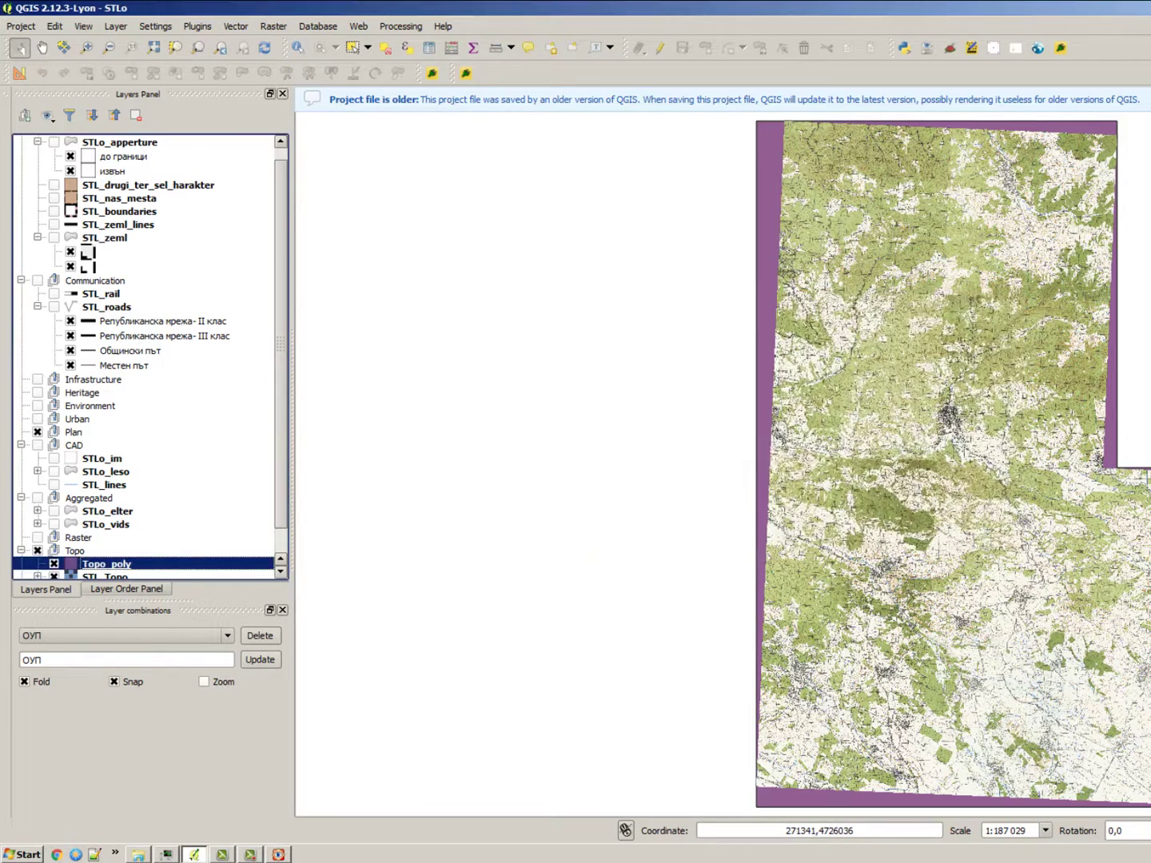
Step: Open the Georeferencer and load the raster ge_all.png from the project's GIS/Raster folder
{"action": "left_click_drag", "start_coordinate": [843, 604], "coordinate": [673, 615]}
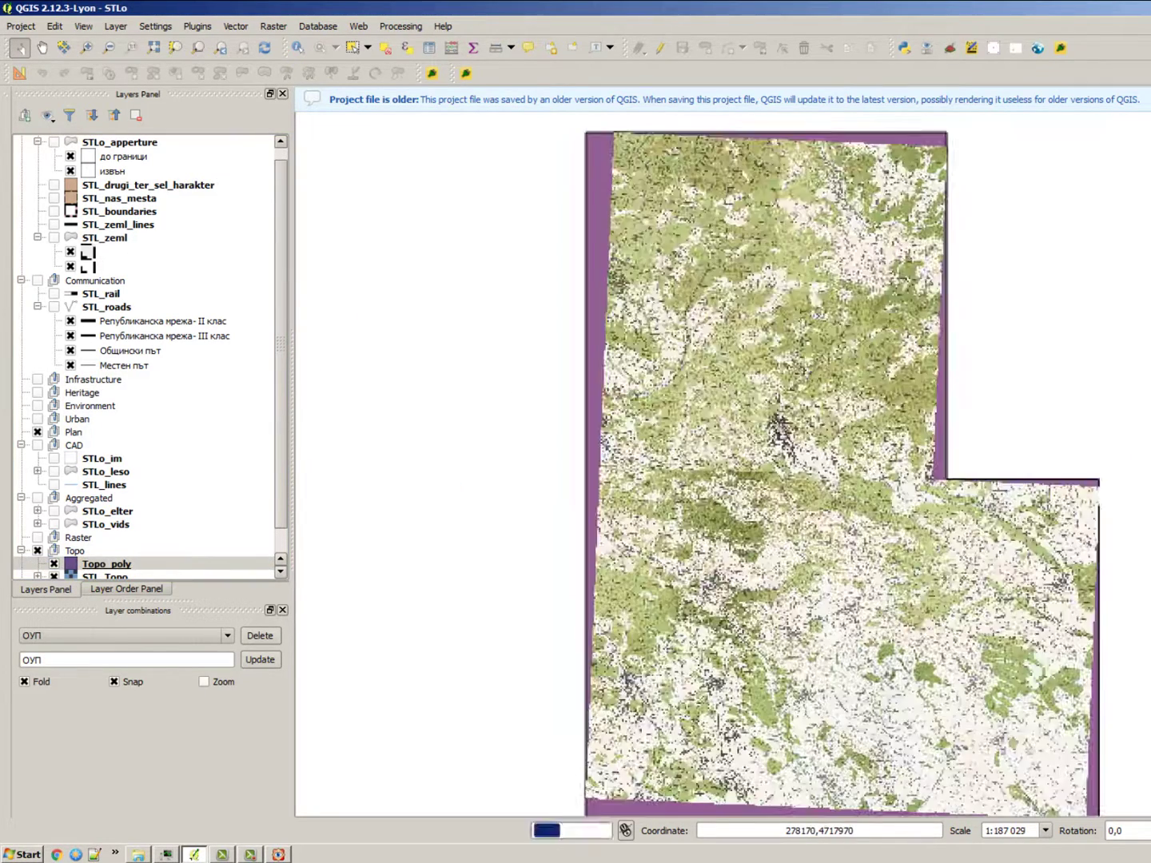
{"action": "left_click", "coordinate": [235, 26]}
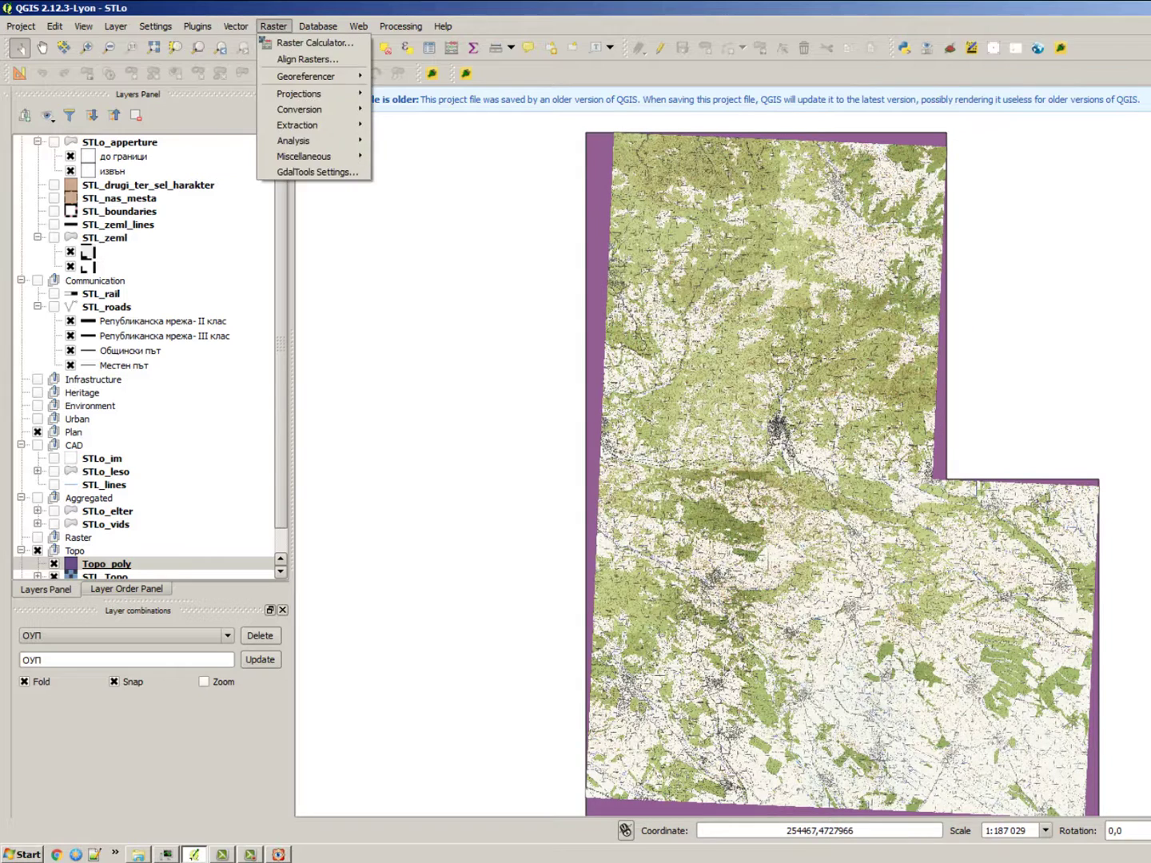
{"action": "mouse_move", "coordinate": [306, 76]}
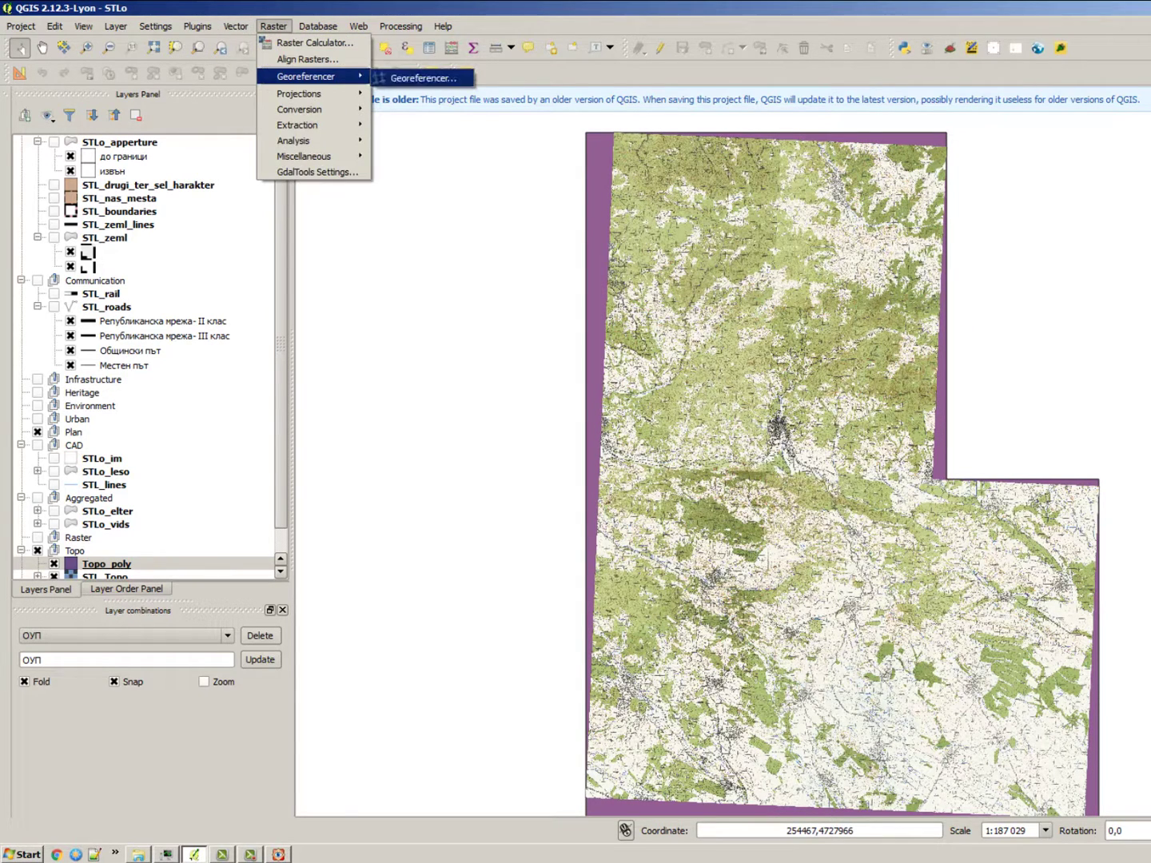
{"action": "left_click", "coordinate": [416, 75]}
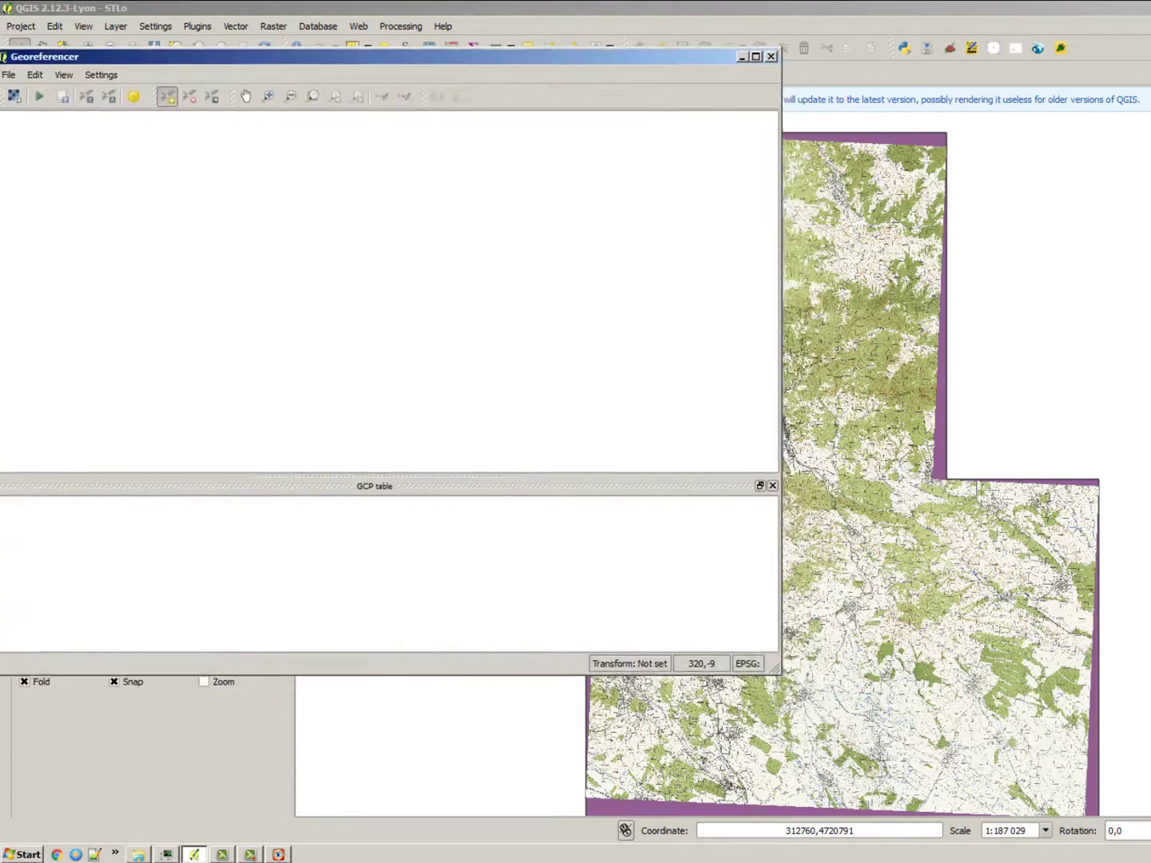
{"action": "left_click", "coordinate": [245, 125]}
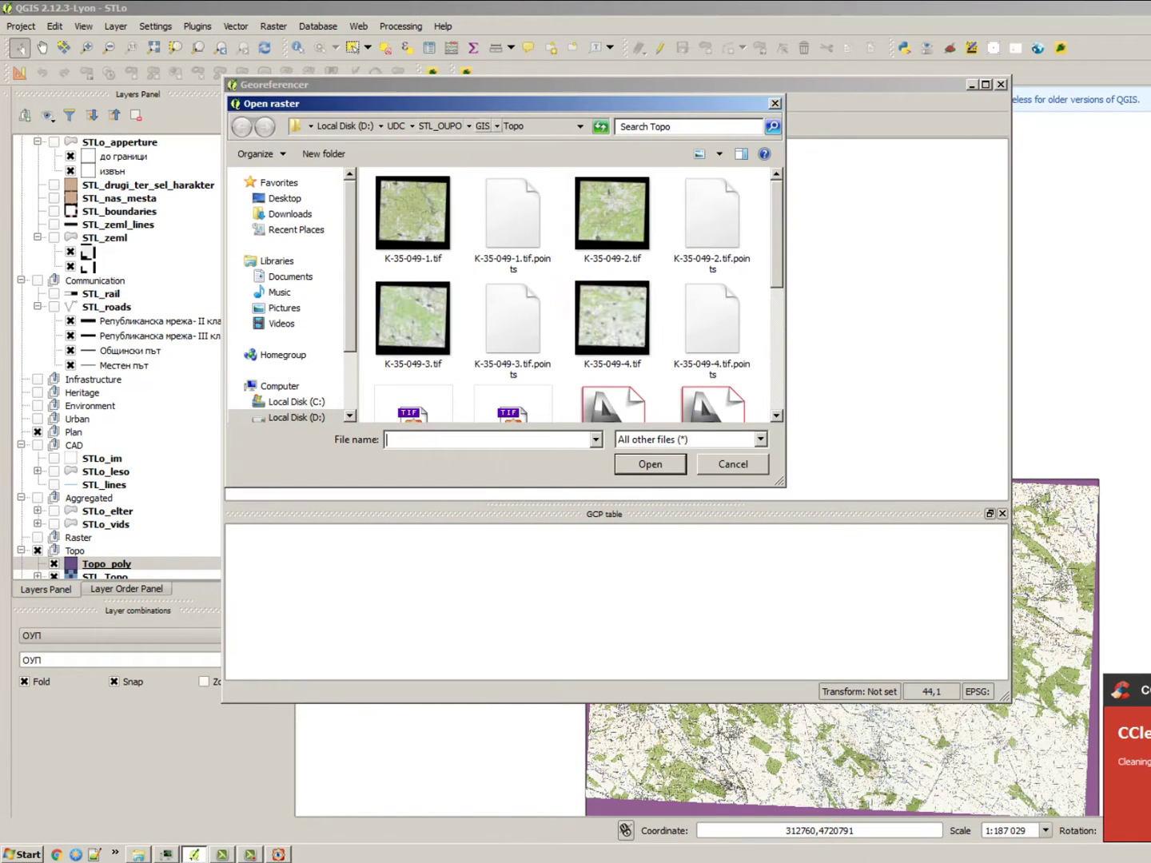
{"action": "left_click", "coordinate": [483, 126]}
{"action": "left_click", "coordinate": [402, 344]}
{"action": "key", "text": "Return"}
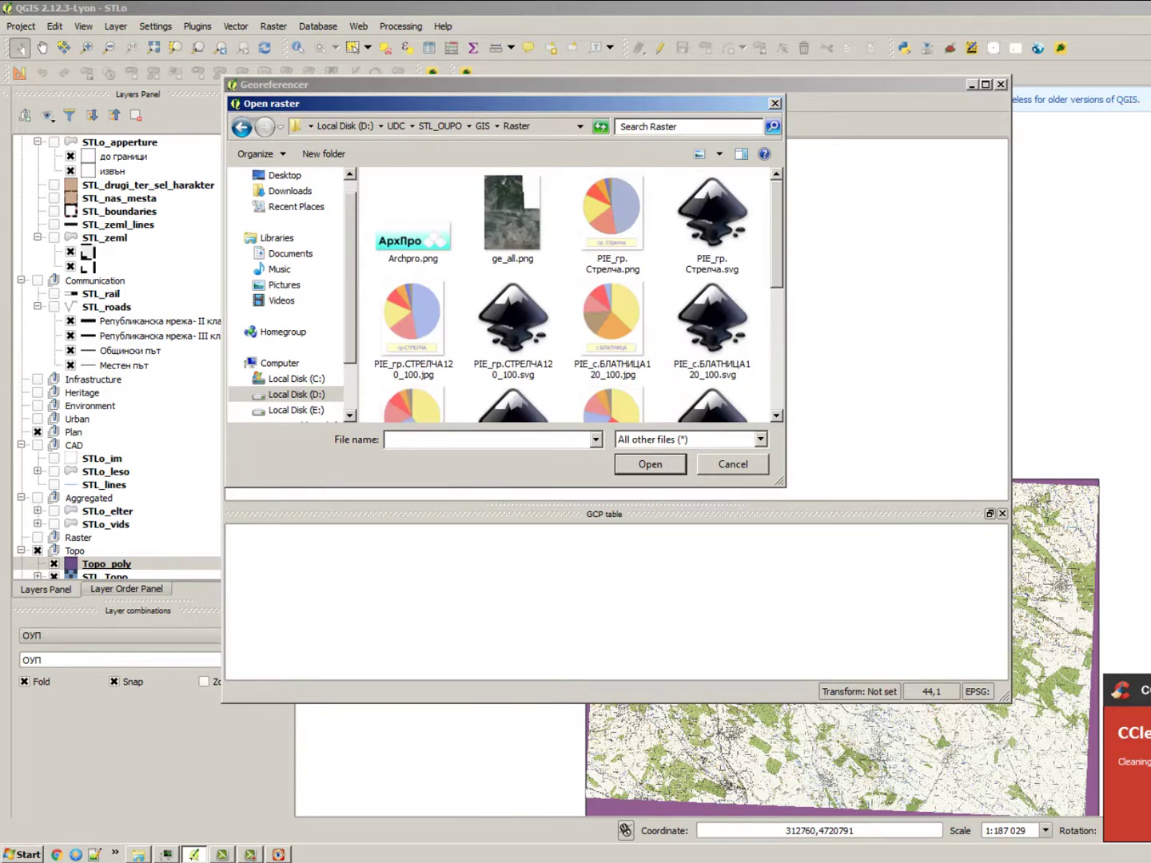
{"action": "double_click", "coordinate": [513, 217]}
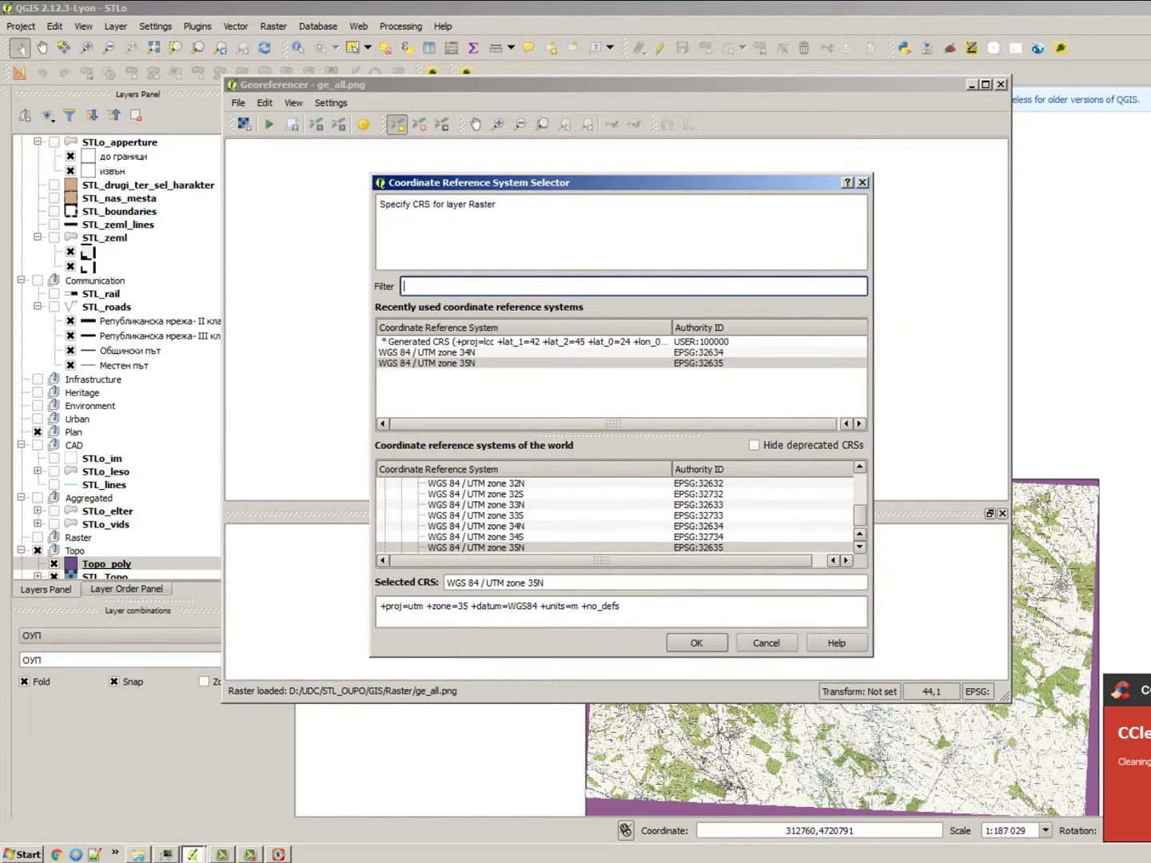
Step: Assign WGS 84 / UTM zone 35N (EPSG:32635) as the raster's coordinate reference system
{"action": "left_click", "coordinate": [449, 352]}
{"action": "left_click", "coordinate": [448, 362]}
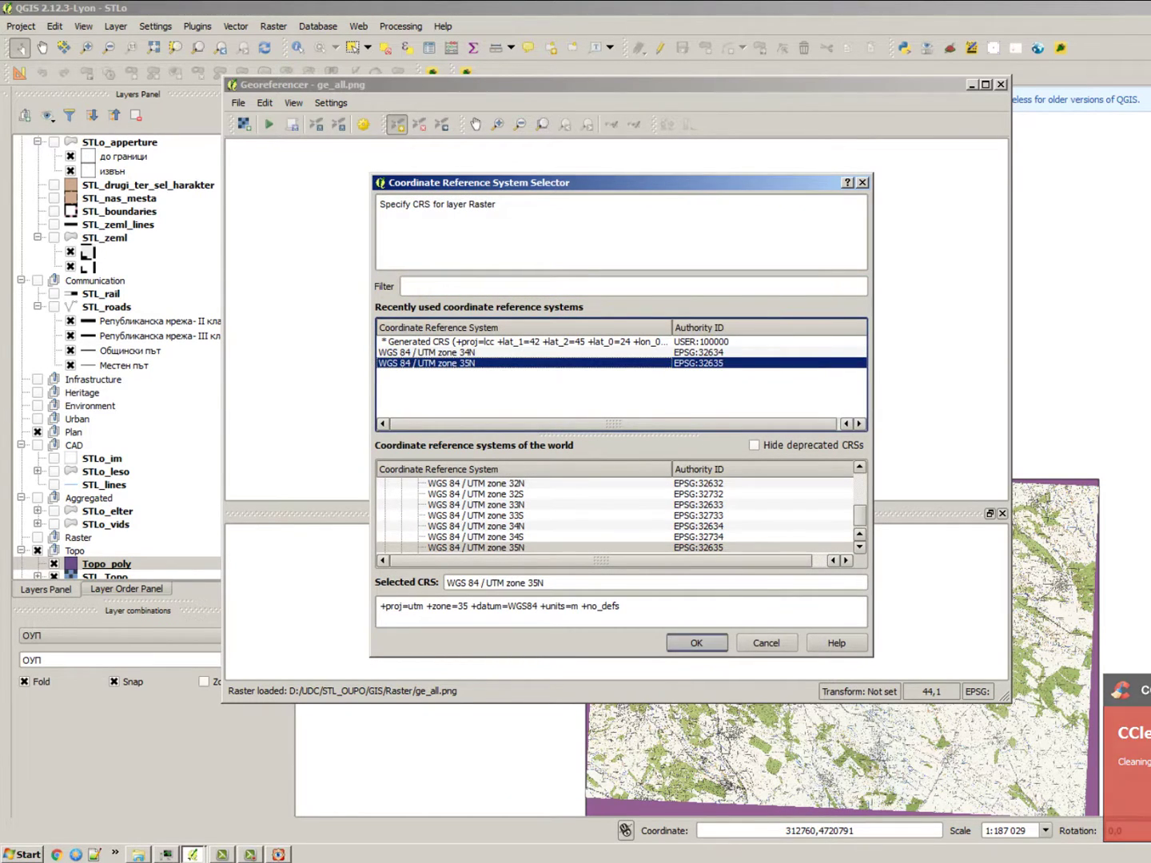
{"action": "left_click", "coordinate": [696, 643]}
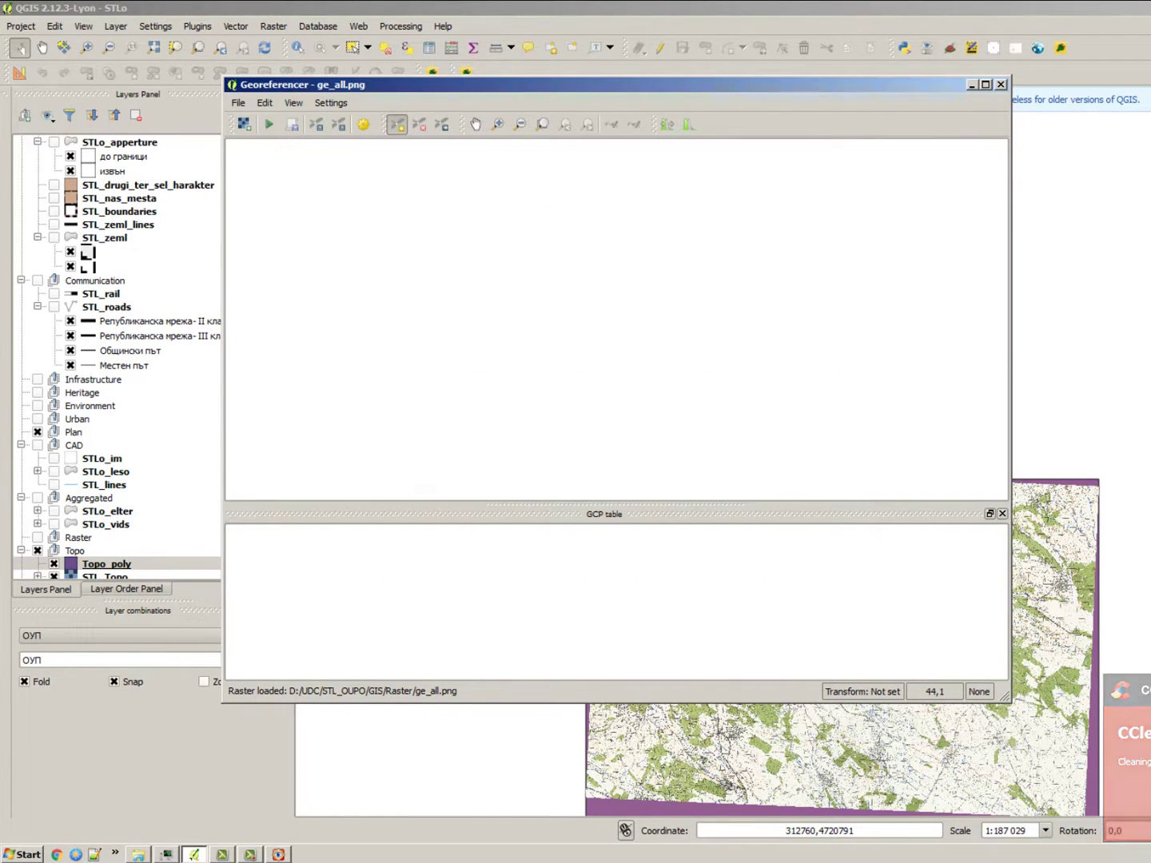
Step: Mark a control point on the upper-left corner of the red outline in the satellite image
{"action": "scroll", "coordinate": [573, 191], "scroll_direction": "up", "scroll_amount": 2}
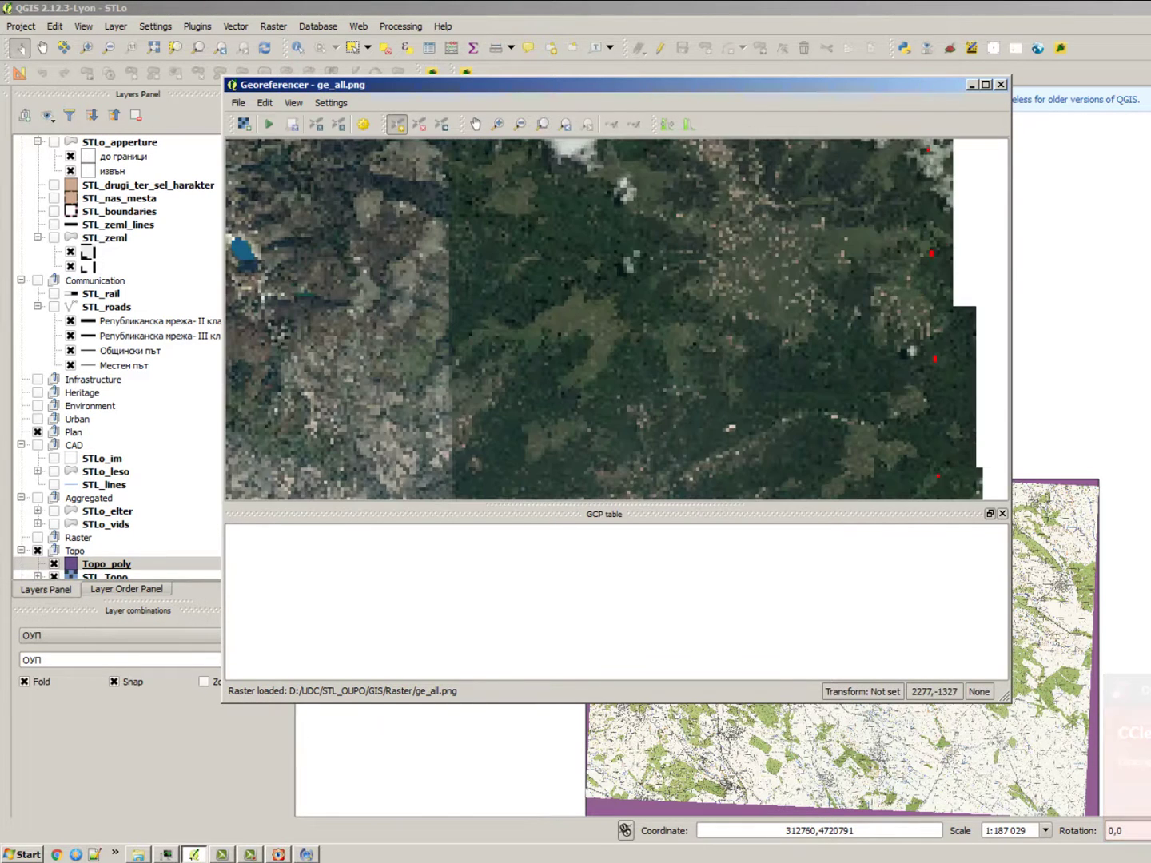
{"action": "scroll", "coordinate": [719, 395], "scroll_direction": "down", "scroll_amount": 1}
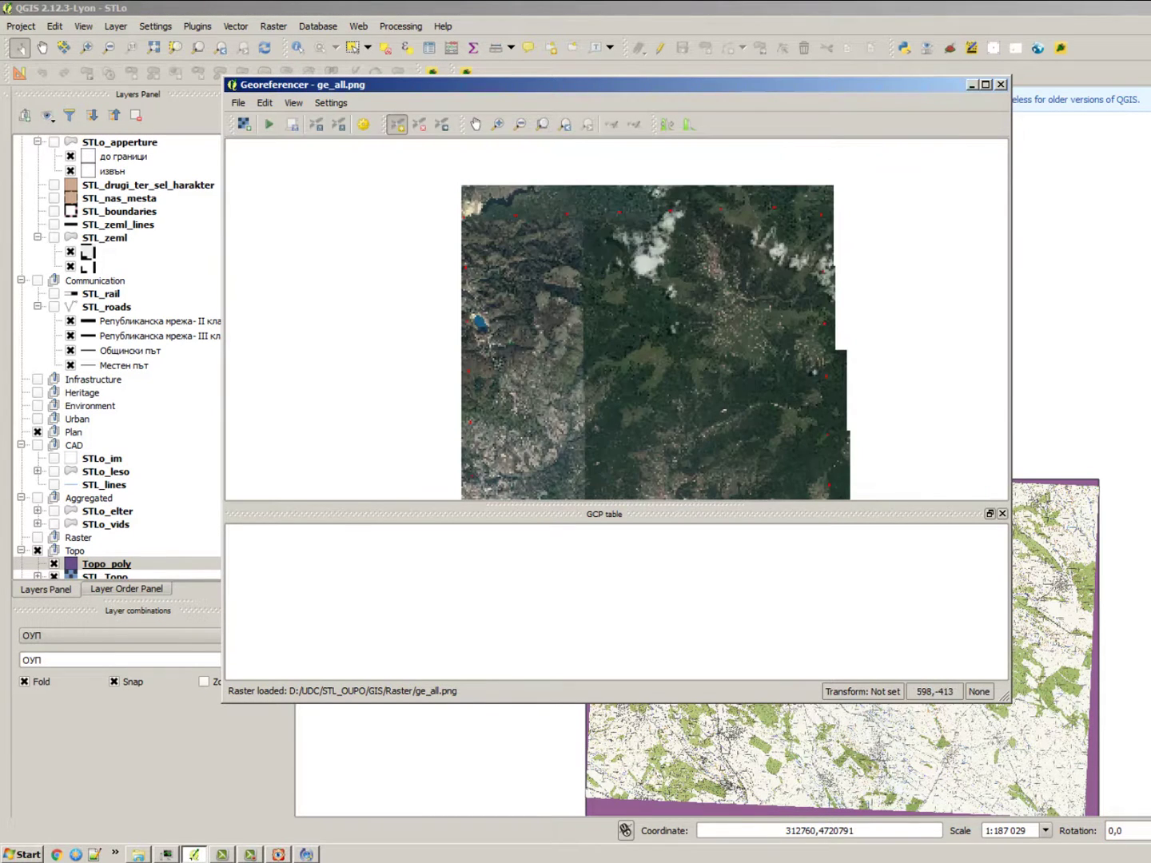
{"action": "scroll", "coordinate": [489, 221], "scroll_direction": "up", "scroll_amount": 2}
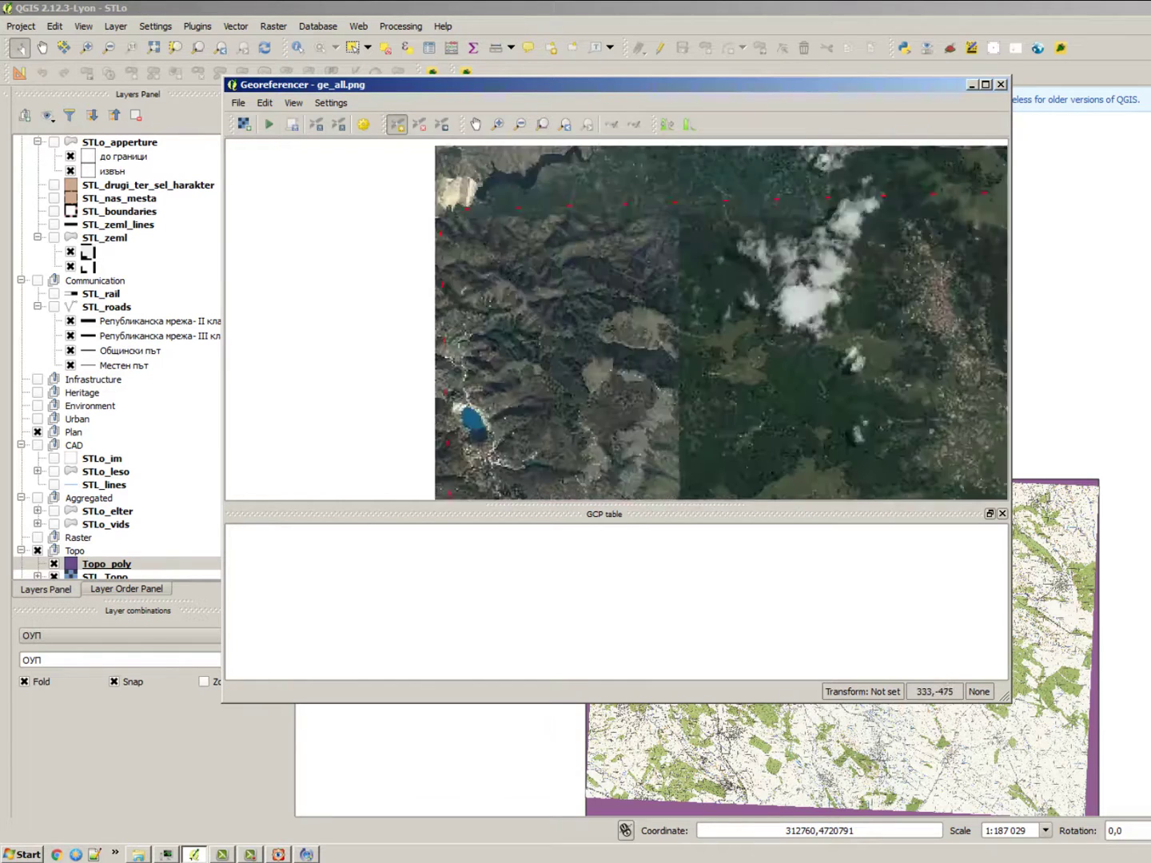
{"action": "scroll", "coordinate": [393, 195], "scroll_direction": "up", "scroll_amount": 5}
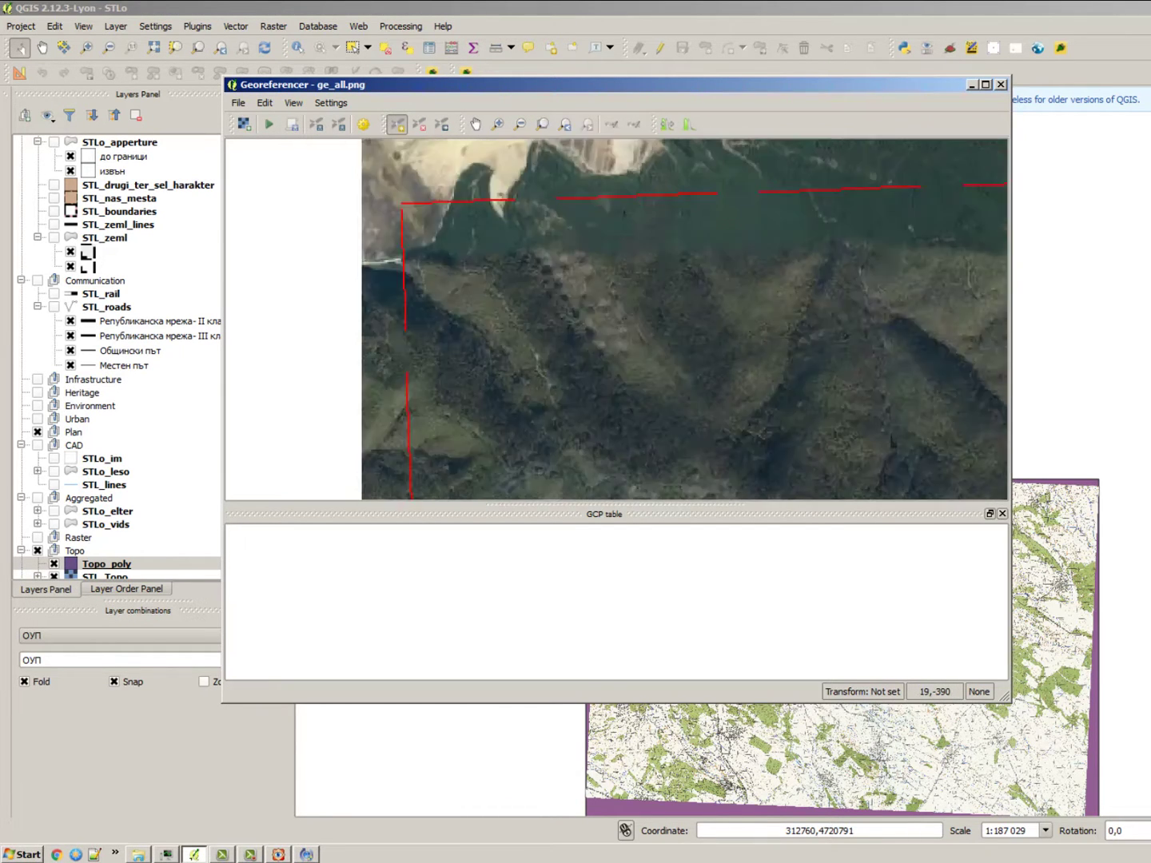
{"action": "scroll", "coordinate": [439, 207], "scroll_direction": "up", "scroll_amount": 2}
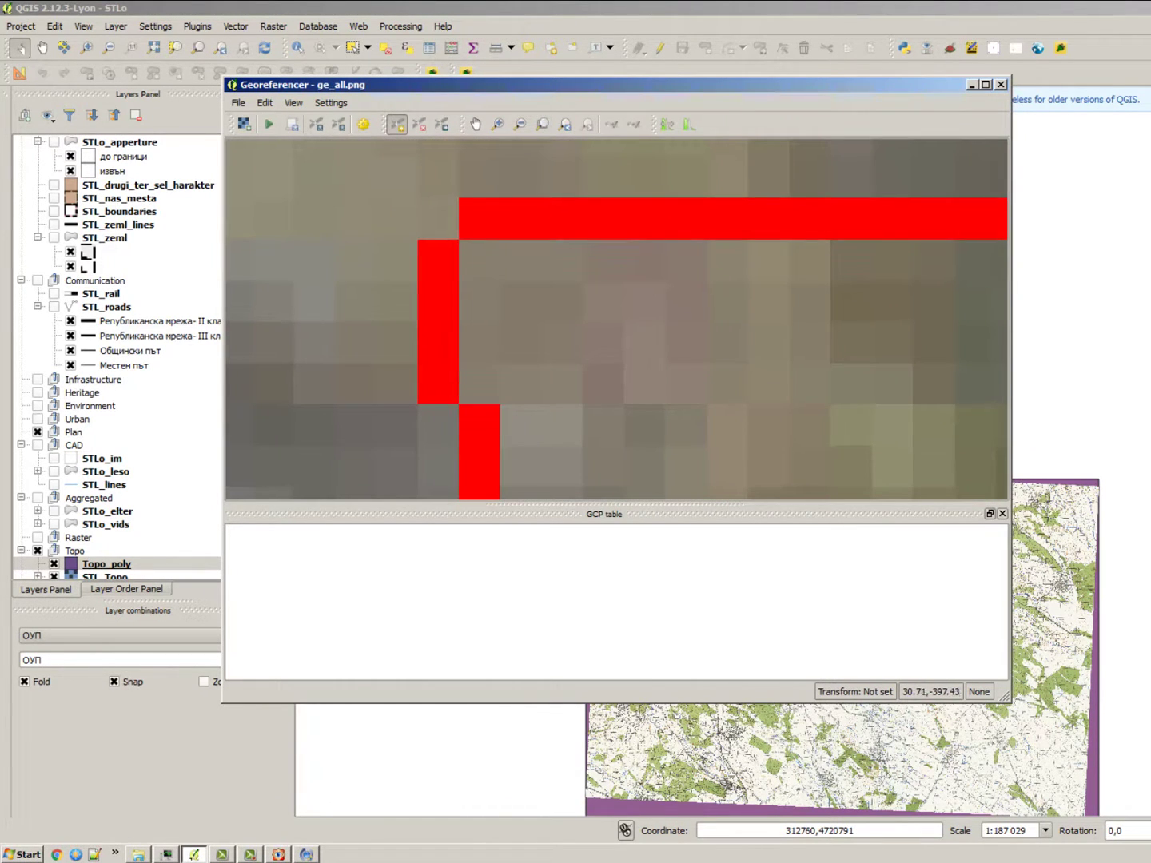
{"action": "left_click", "coordinate": [442, 218]}
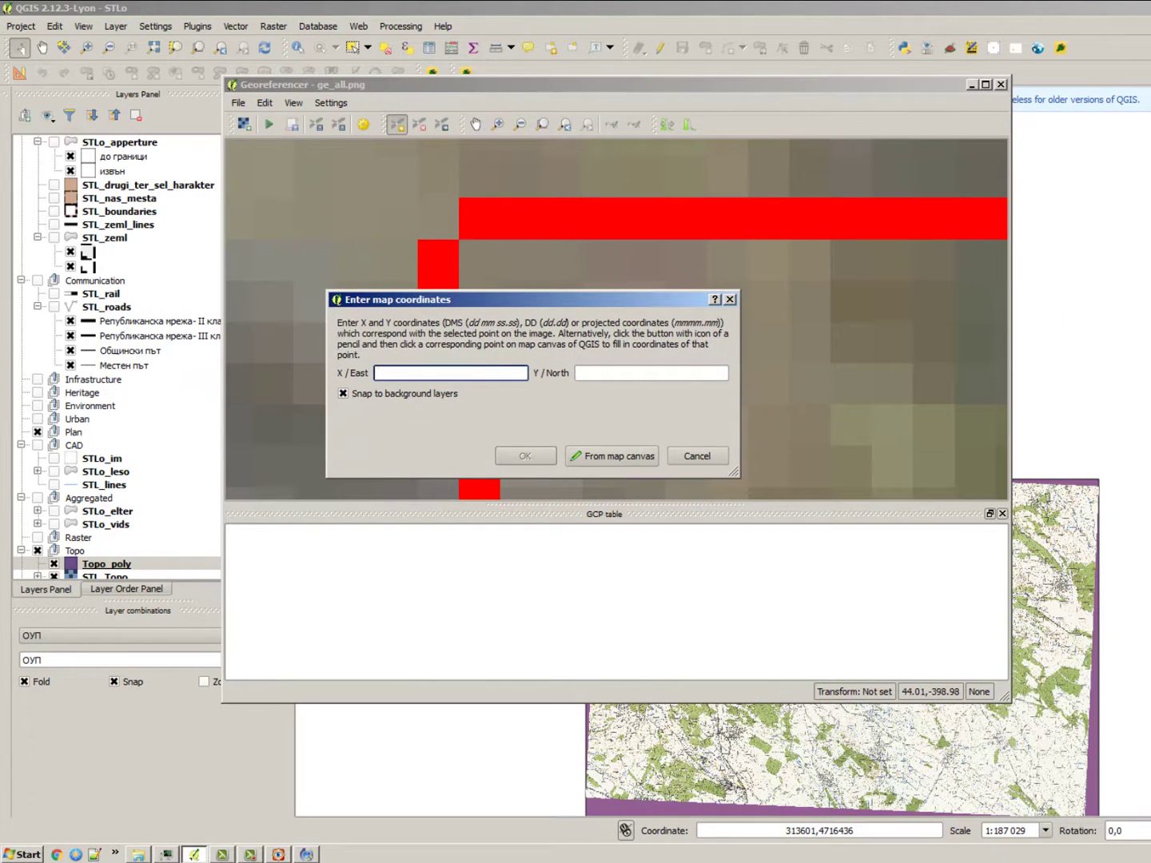
Step: Take the control point's coordinates from the map canvas at Topo_poly's upper-left vertex and add it to the GCP table
{"action": "left_click", "coordinate": [611, 456]}
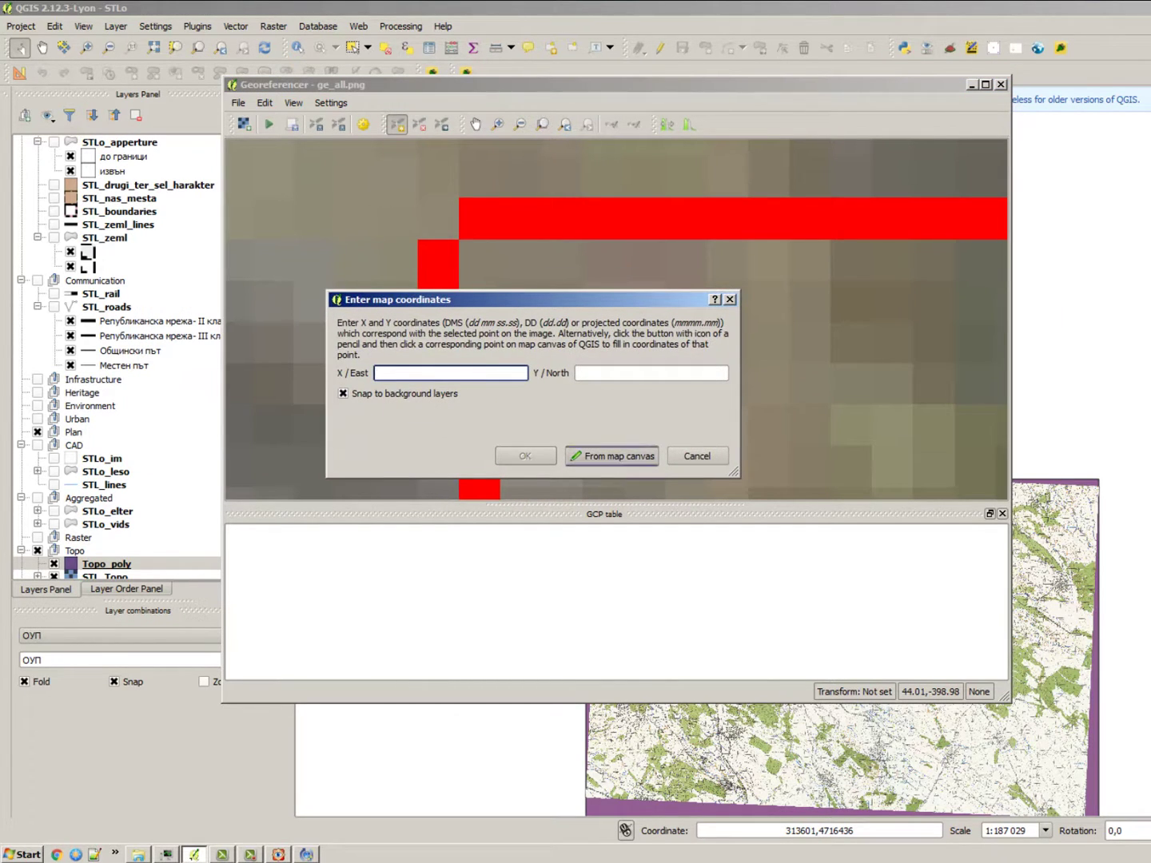
{"action": "scroll", "coordinate": [583, 127], "scroll_direction": "up", "scroll_amount": 3}
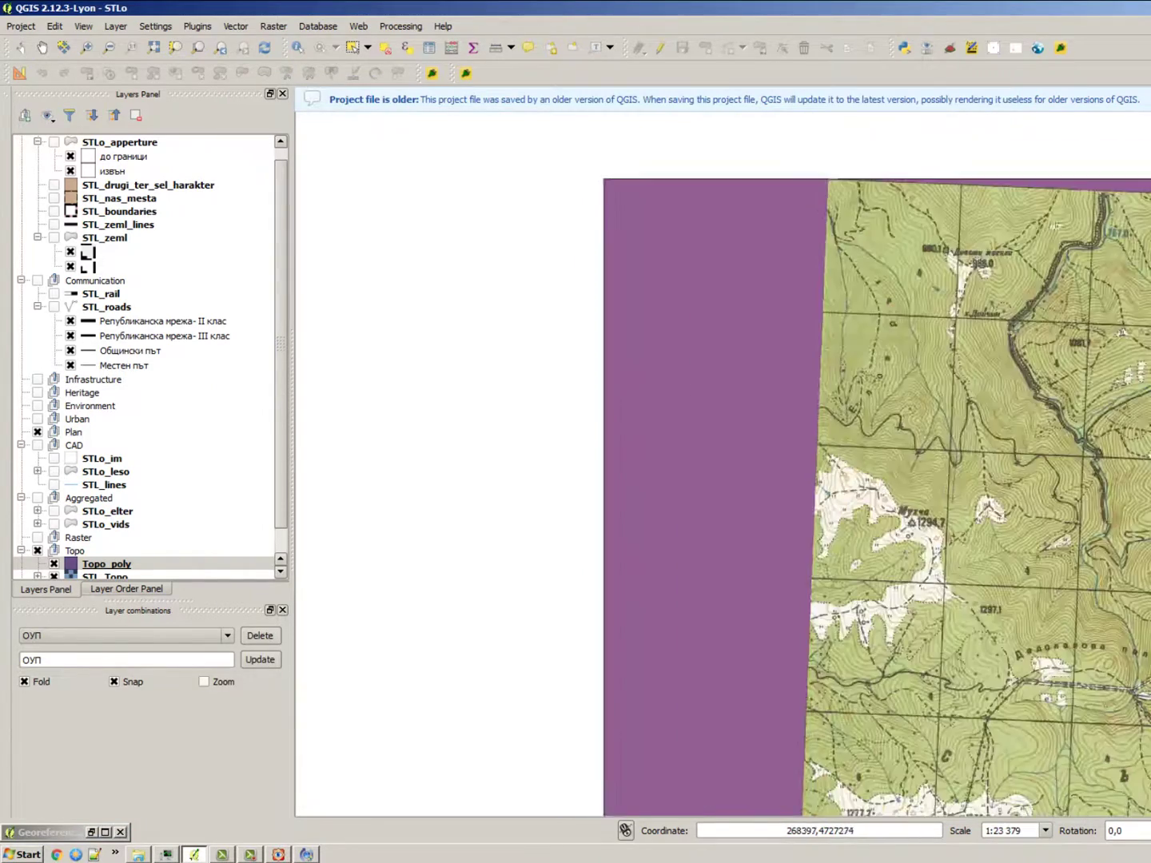
{"action": "scroll", "coordinate": [692, 232], "scroll_direction": "down", "scroll_amount": 1}
{"action": "scroll", "coordinate": [644, 195], "scroll_direction": "down", "scroll_amount": 1}
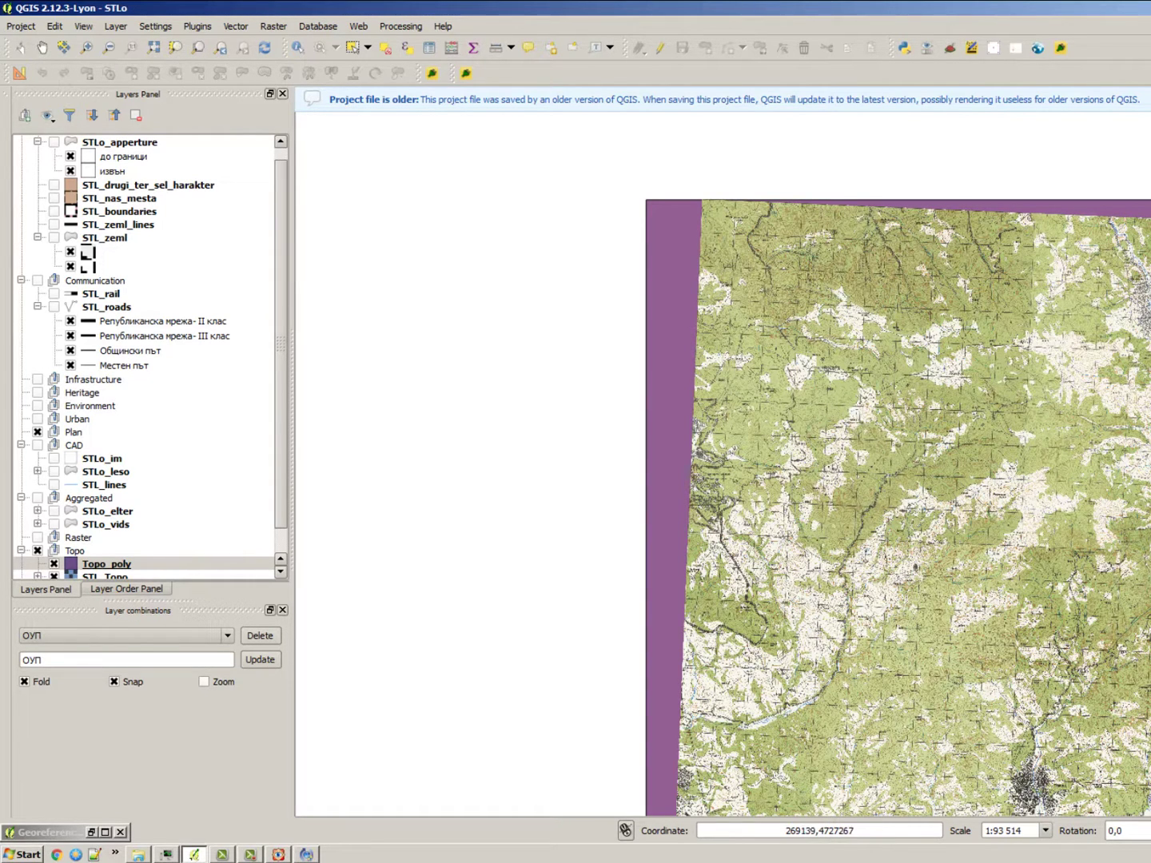
{"action": "left_click", "coordinate": [664, 197]}
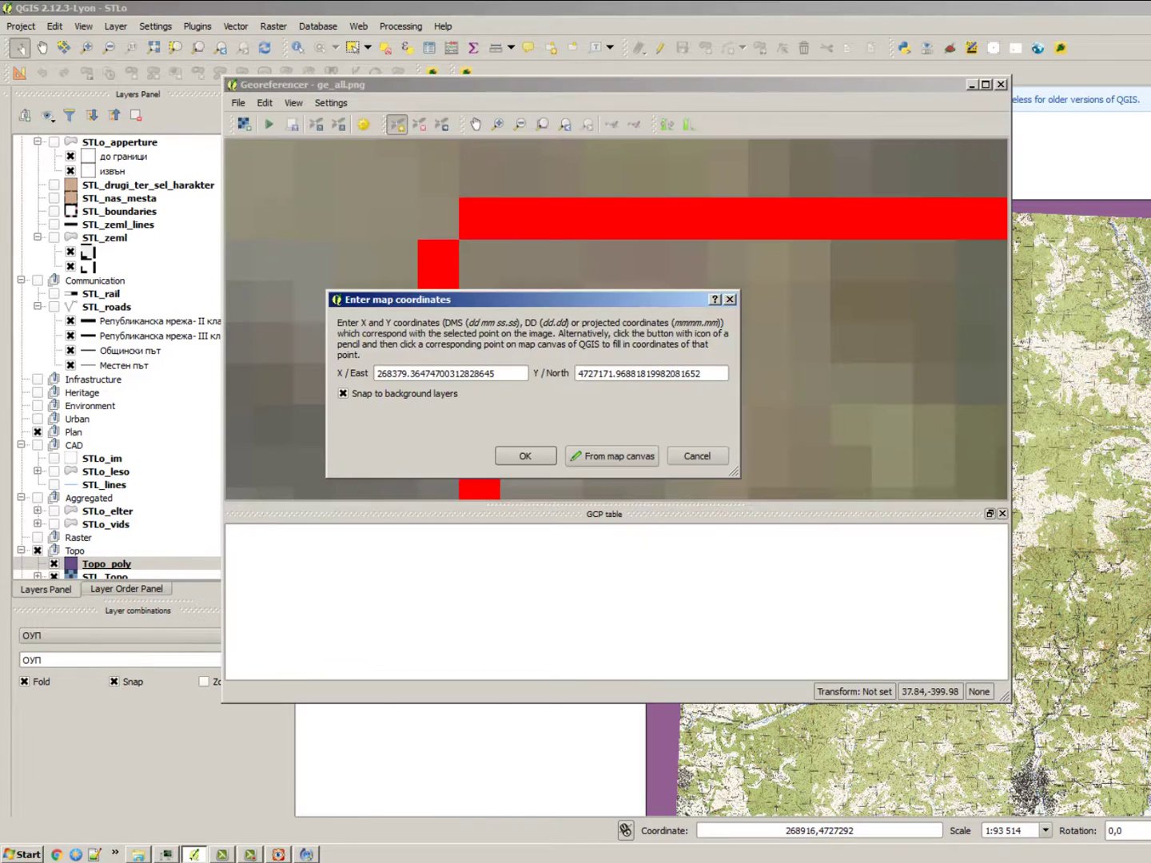
{"action": "key", "text": "Return"}
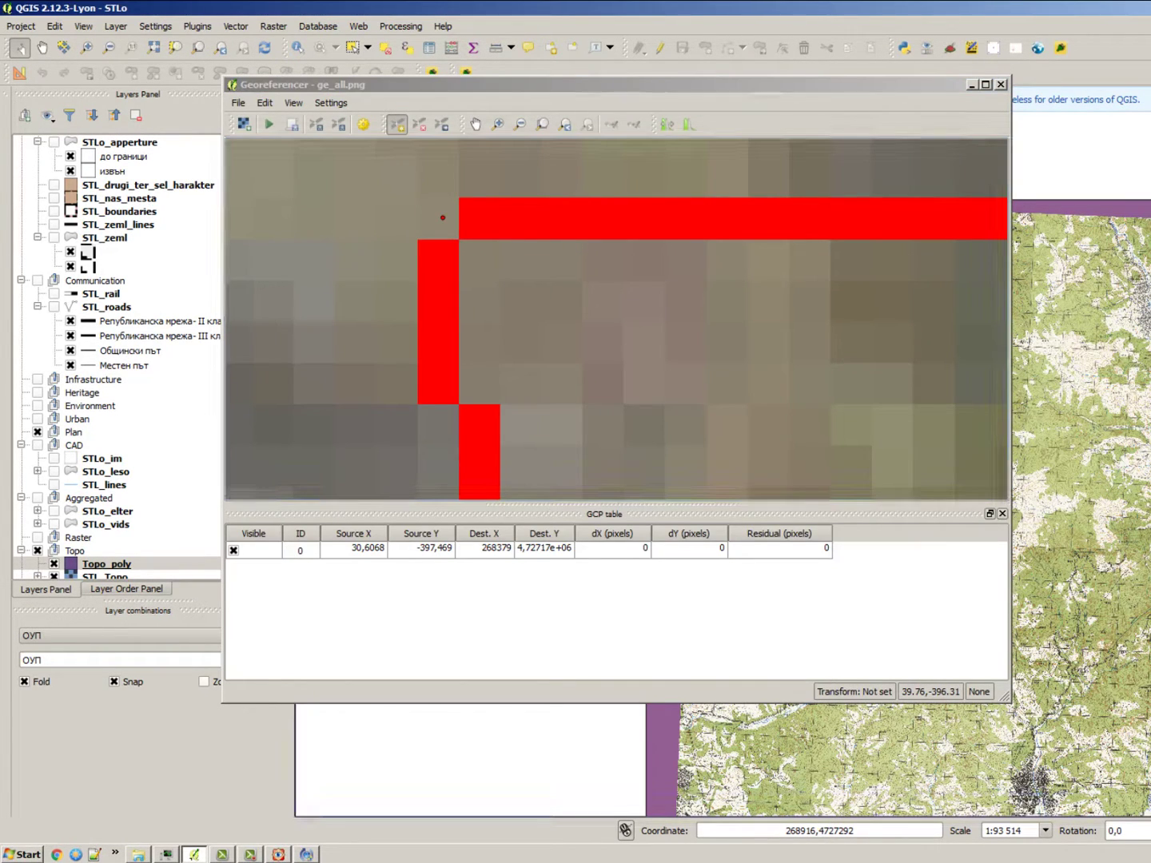
Step: Mark a control point on the red outline's upper-right corner, at the east end of its northern edge, in the satellite image
{"action": "left_click_drag", "start_coordinate": [559, 83], "coordinate": [653, 393]}
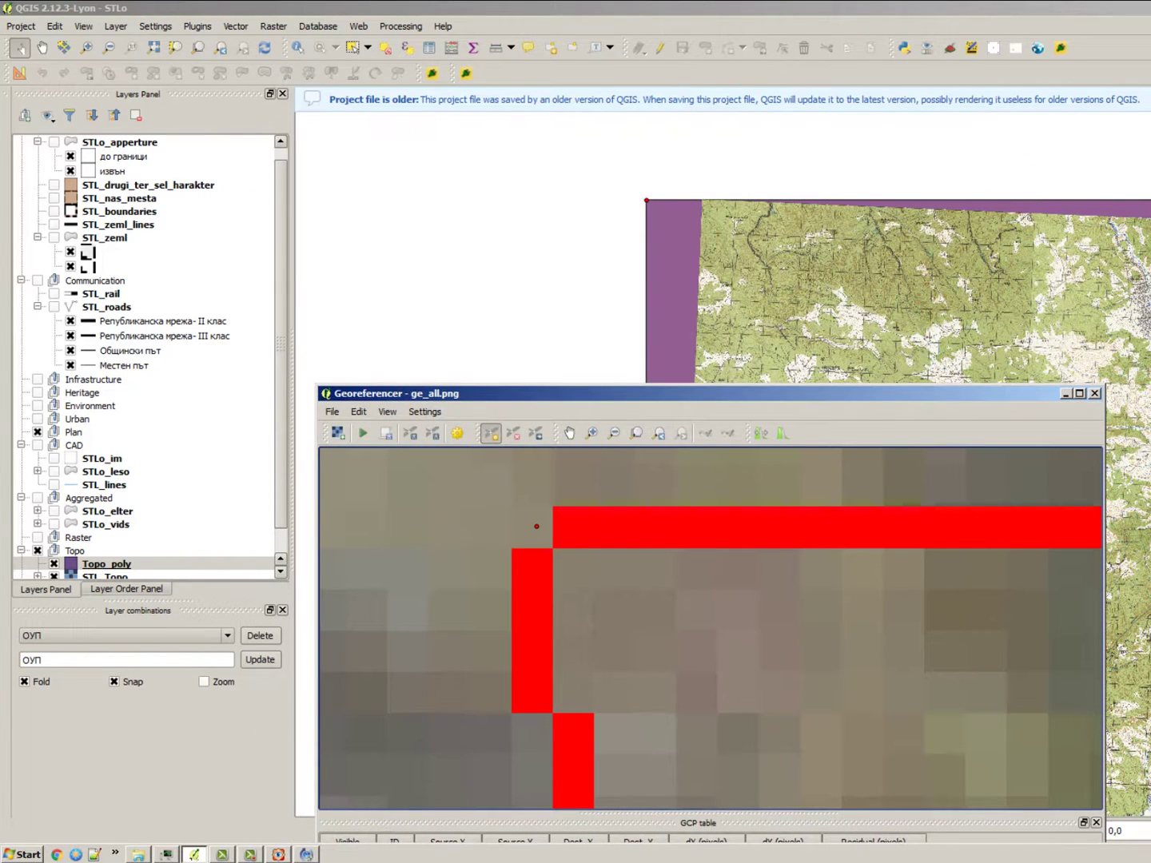
{"action": "left_click_drag", "start_coordinate": [653, 394], "coordinate": [633, 250]}
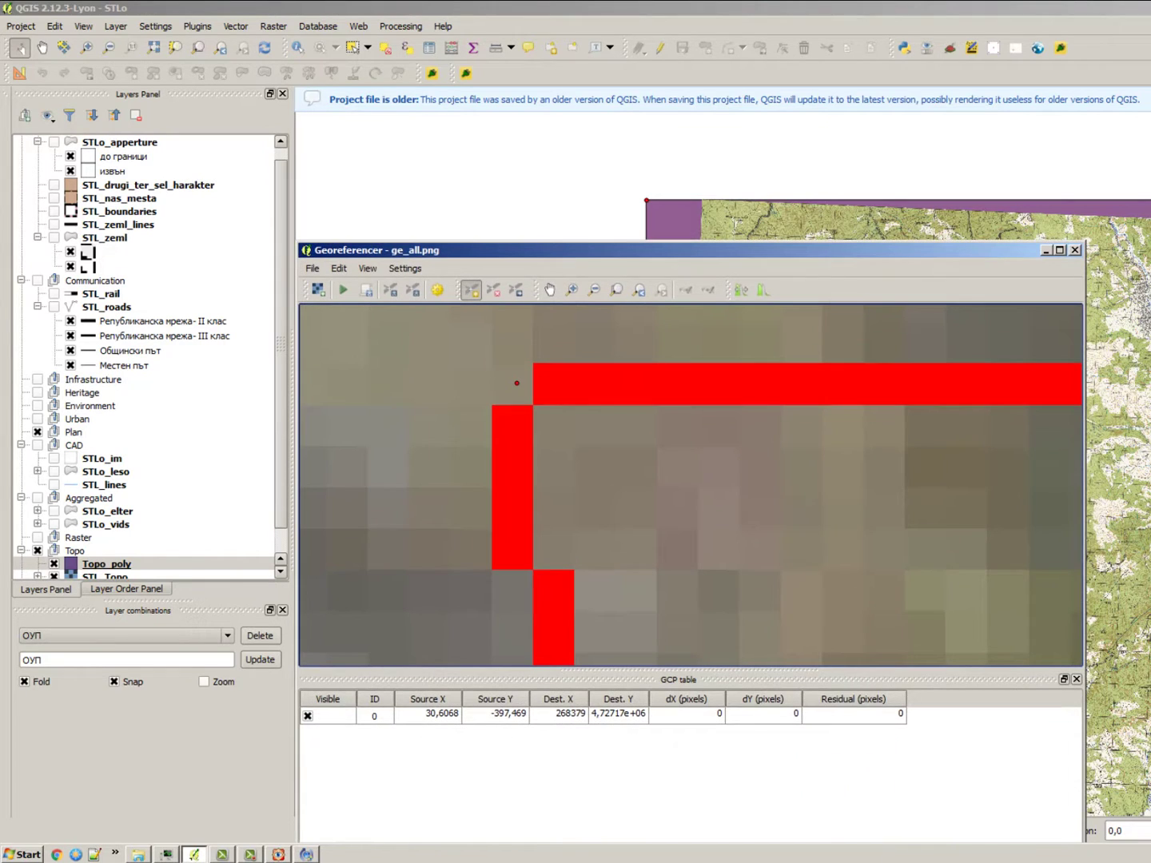
{"action": "scroll", "coordinate": [620, 575], "scroll_direction": "down", "scroll_amount": 6}
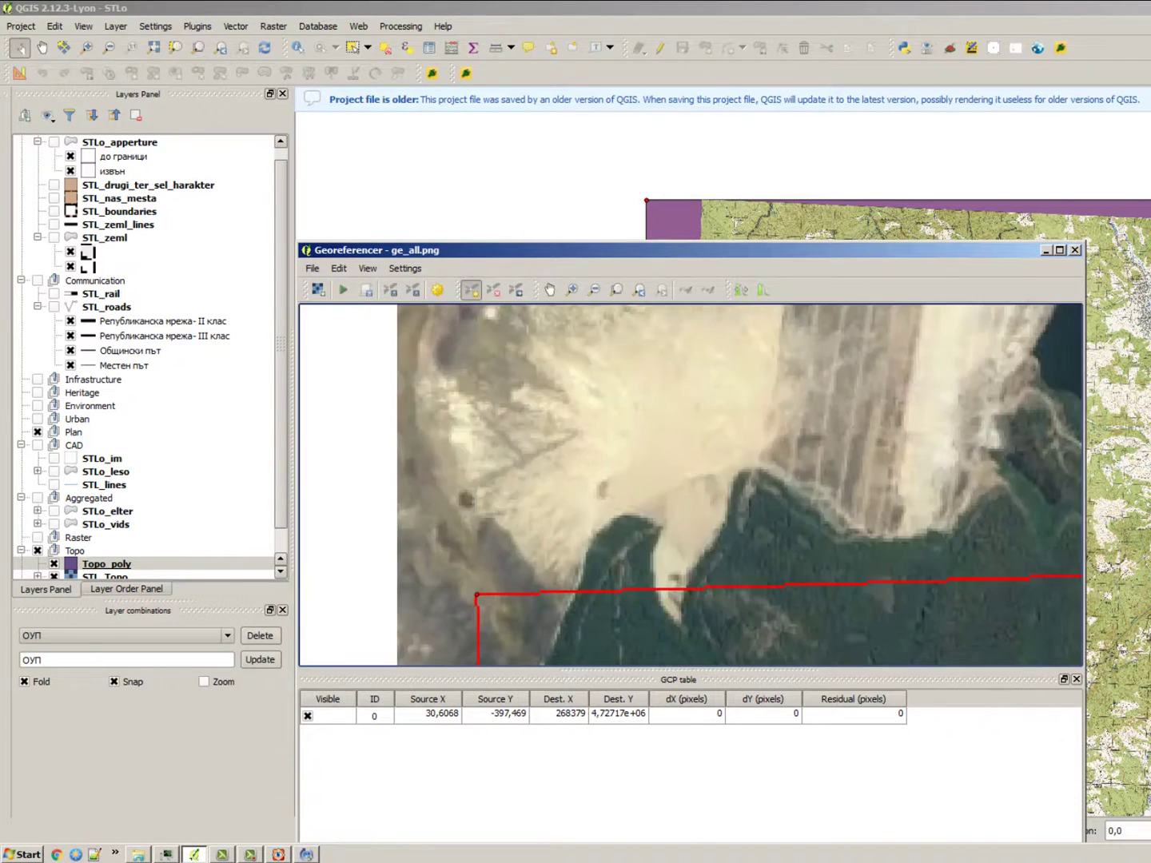
{"action": "scroll", "coordinate": [768, 575], "scroll_direction": "down", "scroll_amount": 1}
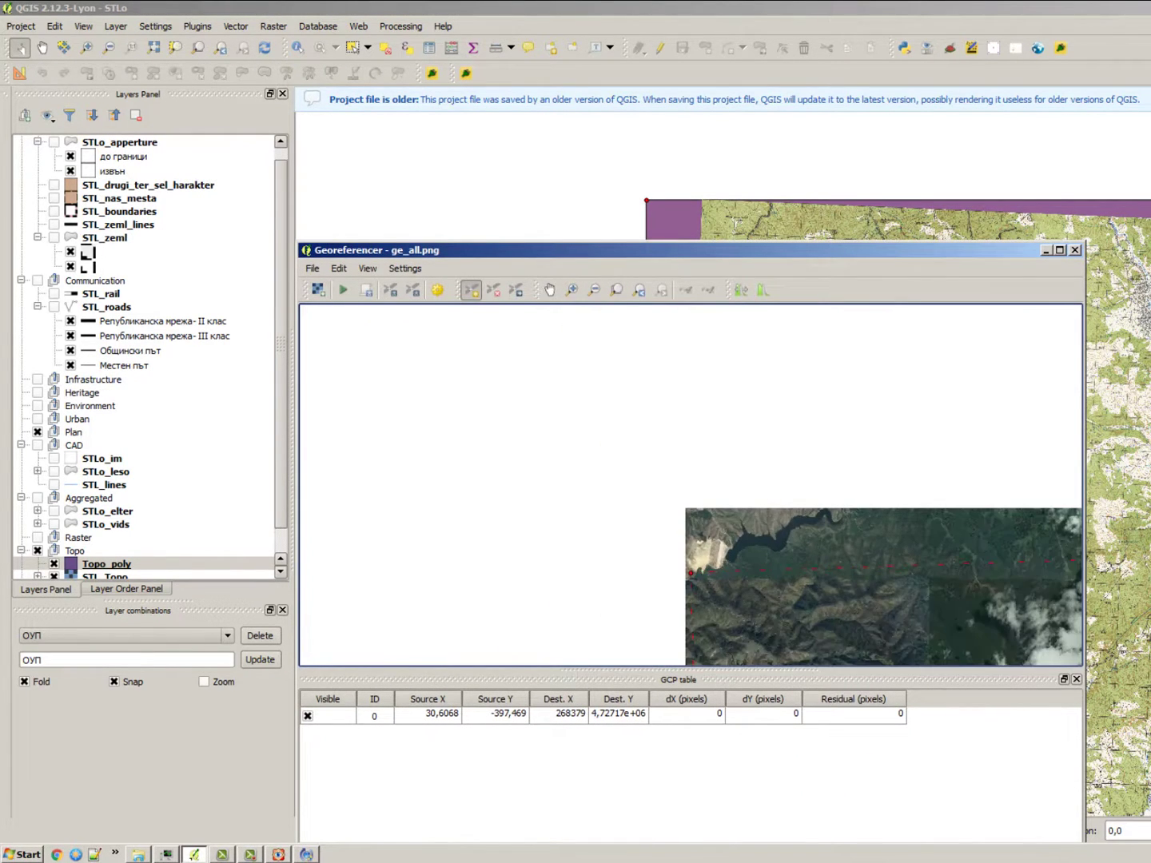
{"action": "scroll", "coordinate": [1034, 571], "scroll_direction": "up", "scroll_amount": 3}
{"action": "scroll", "coordinate": [384, 529], "scroll_direction": "down", "scroll_amount": 2}
{"action": "scroll", "coordinate": [471, 604], "scroll_direction": "down", "scroll_amount": 2}
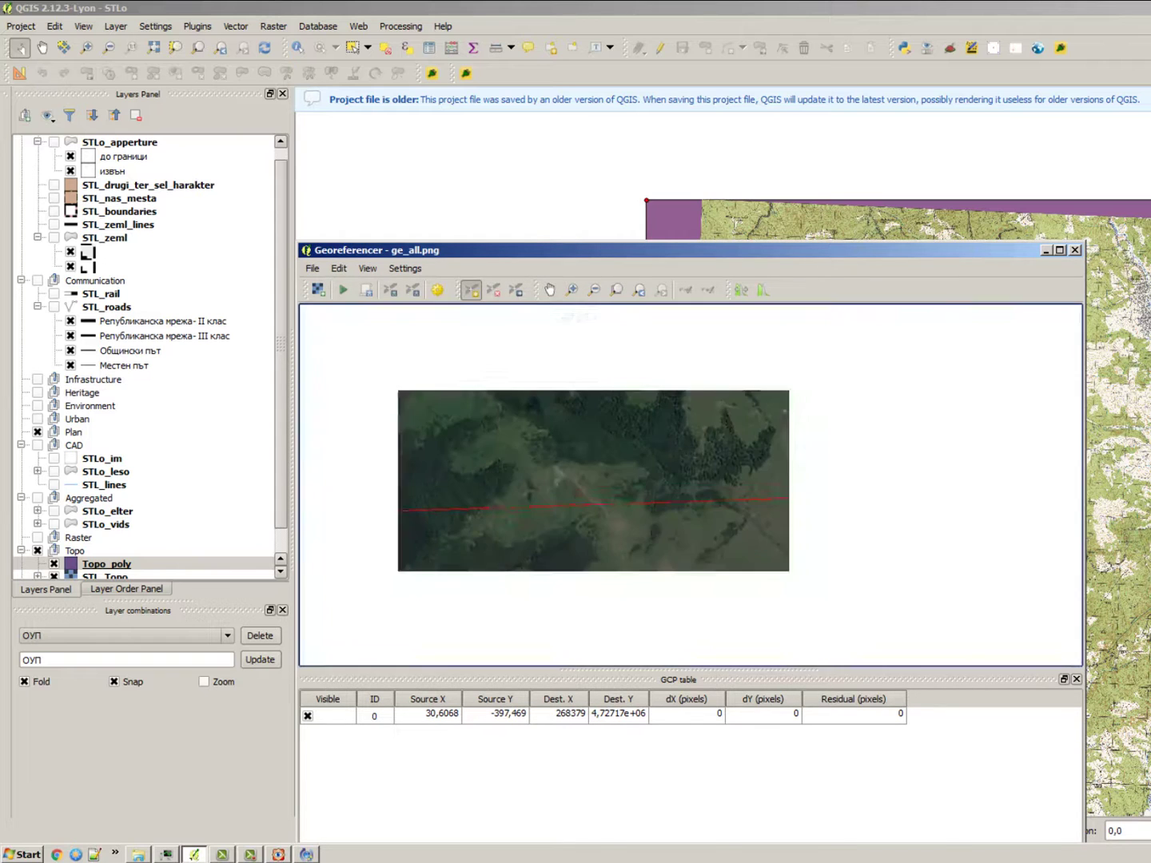
{"action": "scroll", "coordinate": [627, 520], "scroll_direction": "up", "scroll_amount": 3}
{"action": "scroll", "coordinate": [769, 439], "scroll_direction": "down", "scroll_amount": 3}
{"action": "scroll", "coordinate": [837, 457], "scroll_direction": "up", "scroll_amount": 2}
{"action": "scroll", "coordinate": [949, 491], "scroll_direction": "up", "scroll_amount": 5}
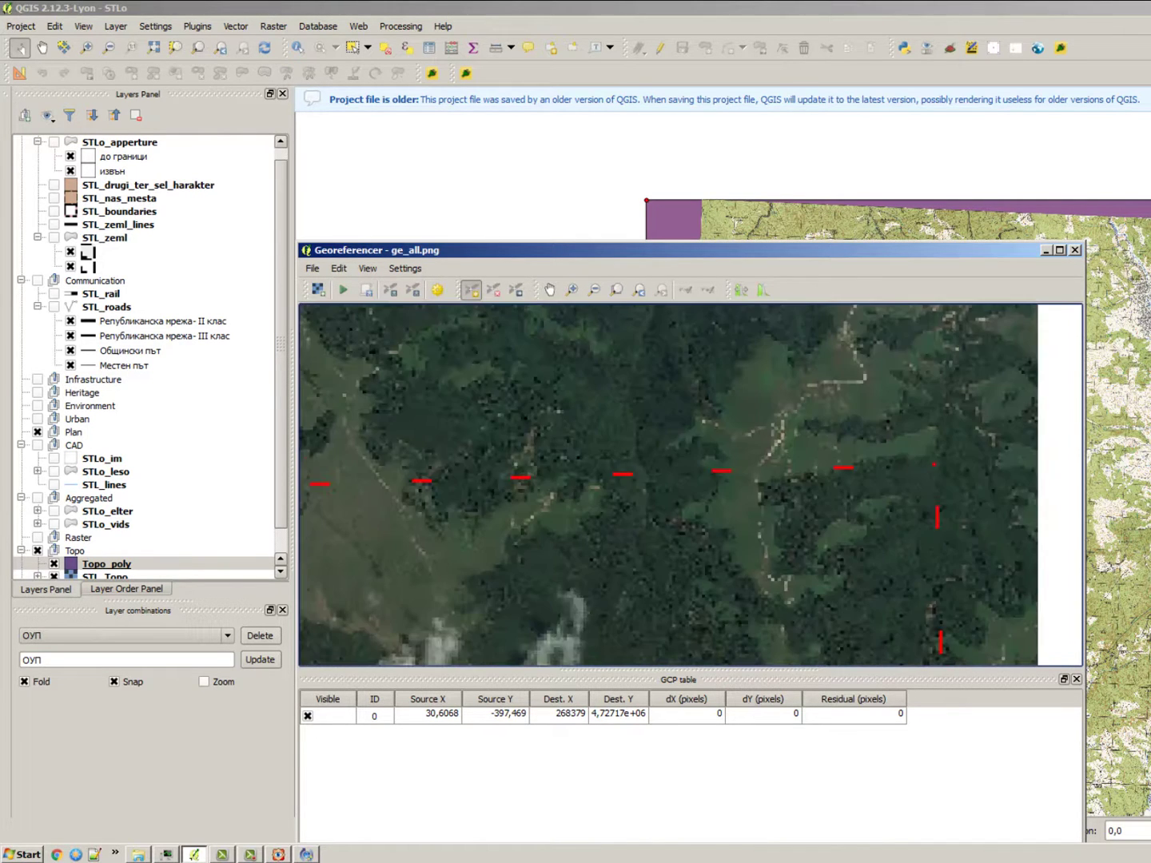
{"action": "scroll", "coordinate": [910, 494], "scroll_direction": "up", "scroll_amount": 1}
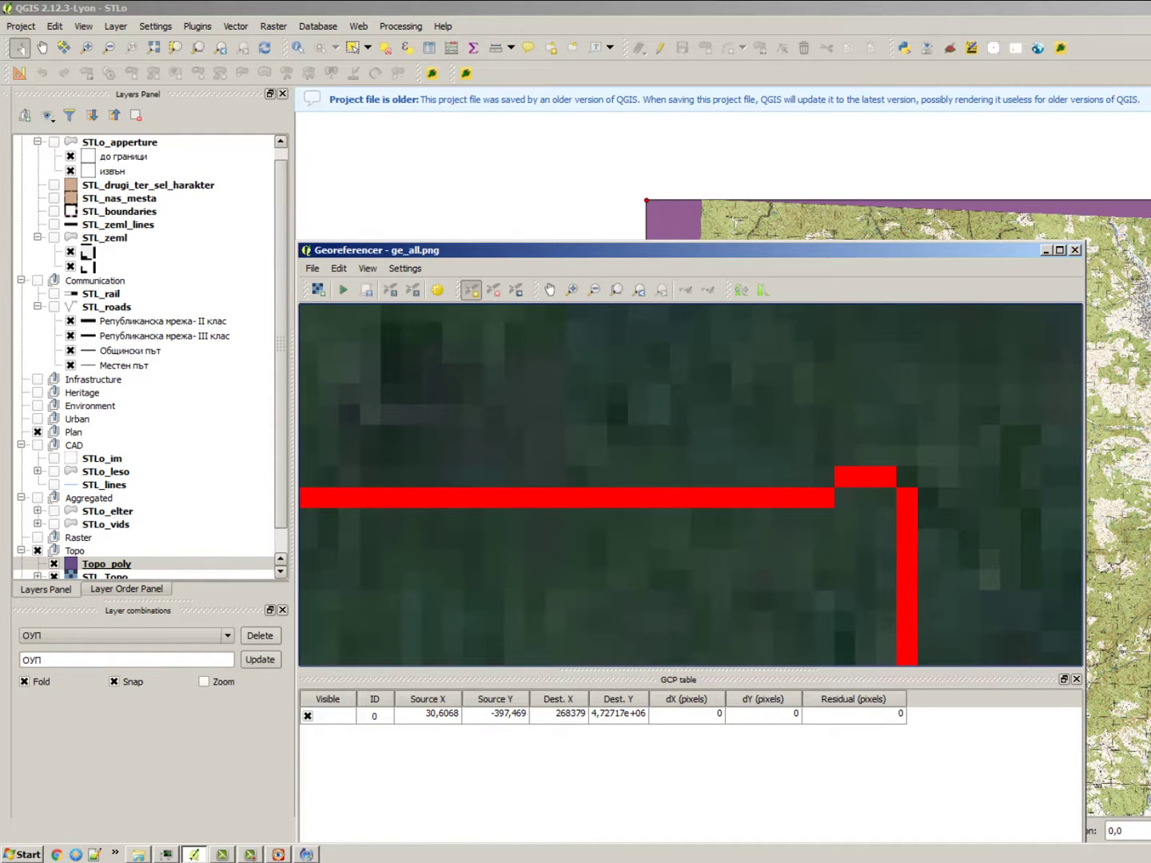
{"action": "left_click", "coordinate": [907, 497]}
Step: Take the control point's coordinates from the map canvas at Topo_poly's upper-right vertex and add it to the GCP table
{"action": "left_click", "coordinate": [612, 457]}
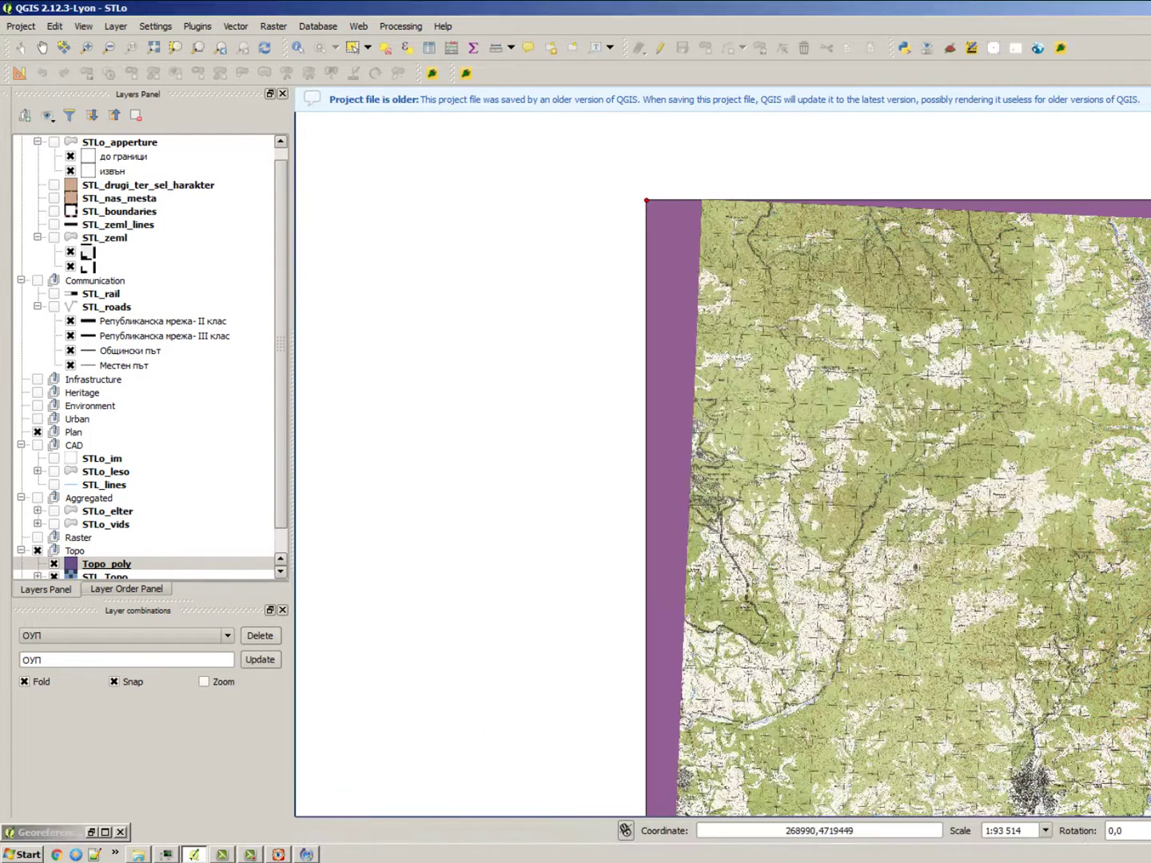
{"action": "scroll", "coordinate": [658, 457], "scroll_direction": "down", "scroll_amount": 2}
{"action": "scroll", "coordinate": [829, 386], "scroll_direction": "up", "scroll_amount": 2}
{"action": "left_click", "coordinate": [865, 412]}
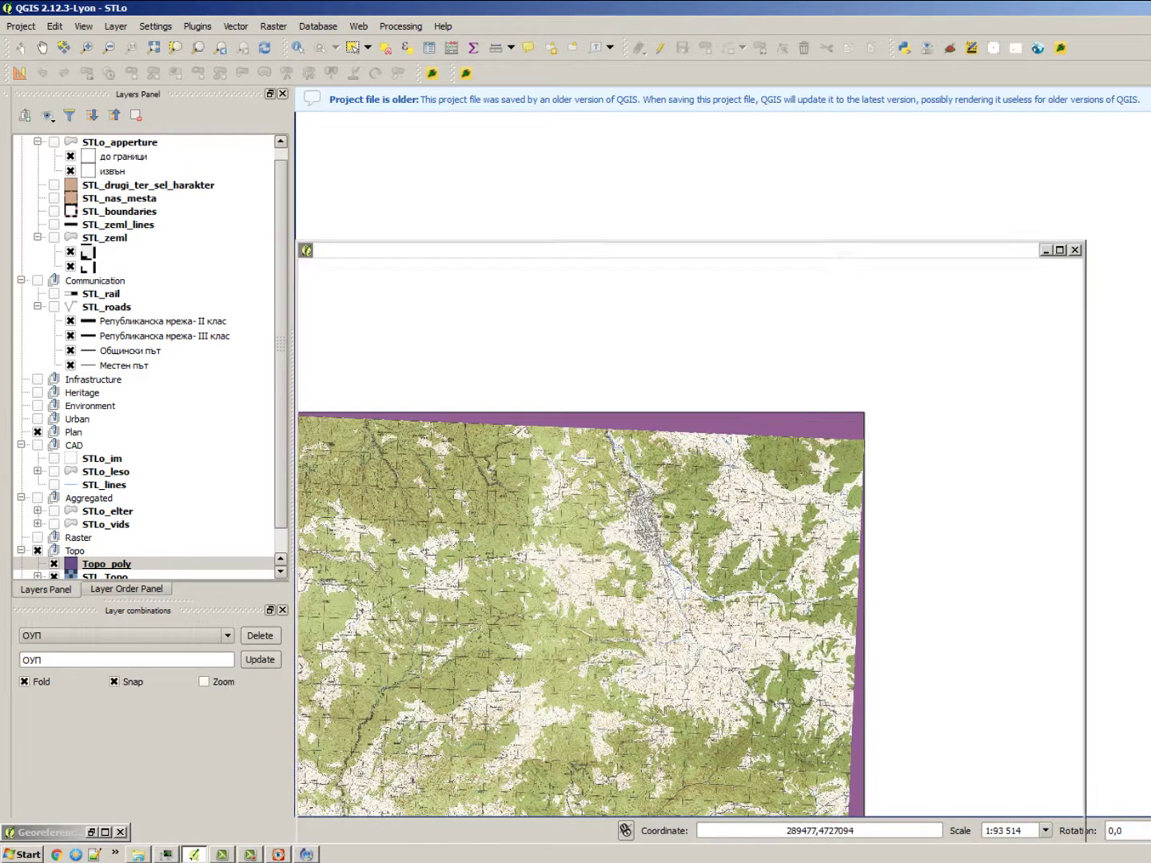
{"action": "left_click", "coordinate": [526, 456]}
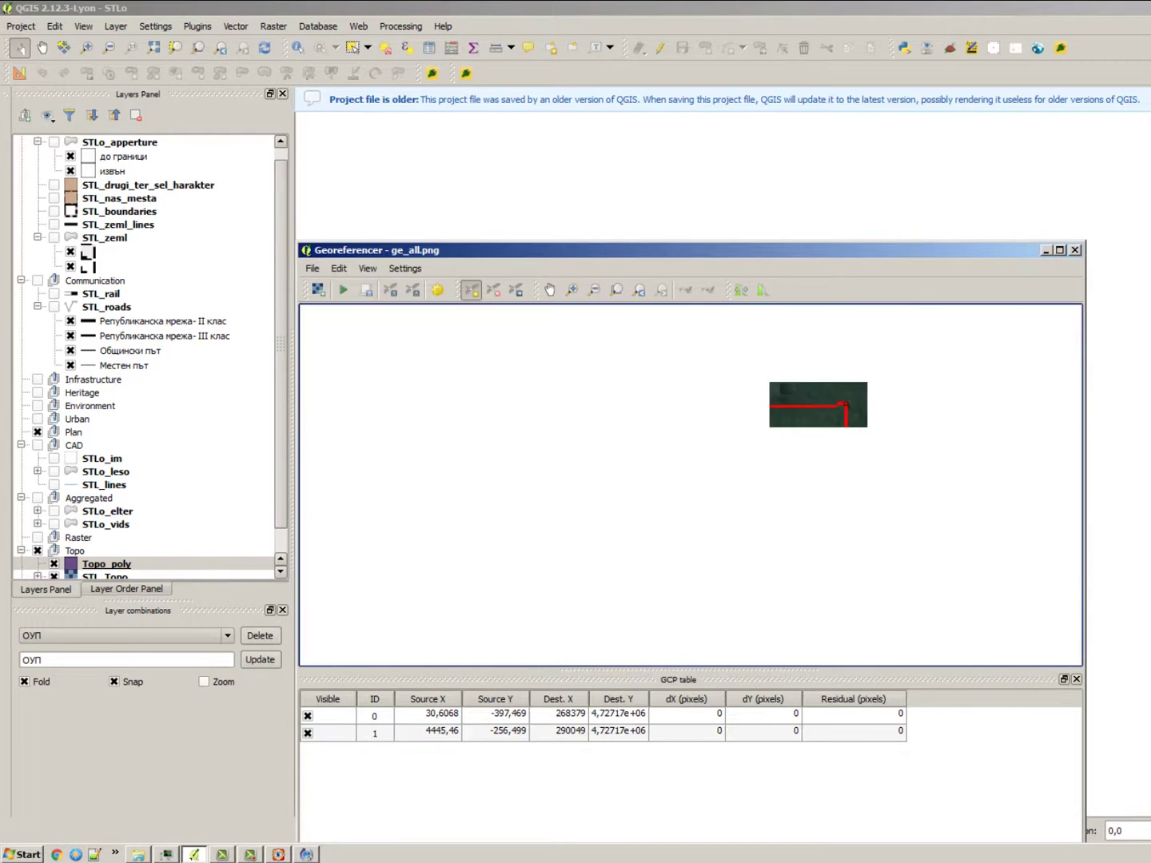
Step: Mark a control point on the red outline's inner corner, where the eastern edge steps outward to the east
{"action": "scroll", "coordinate": [813, 389], "scroll_direction": "down", "scroll_amount": 2}
{"action": "scroll", "coordinate": [831, 515], "scroll_direction": "down", "scroll_amount": 2}
{"action": "scroll", "coordinate": [830, 541], "scroll_direction": "down", "scroll_amount": 1}
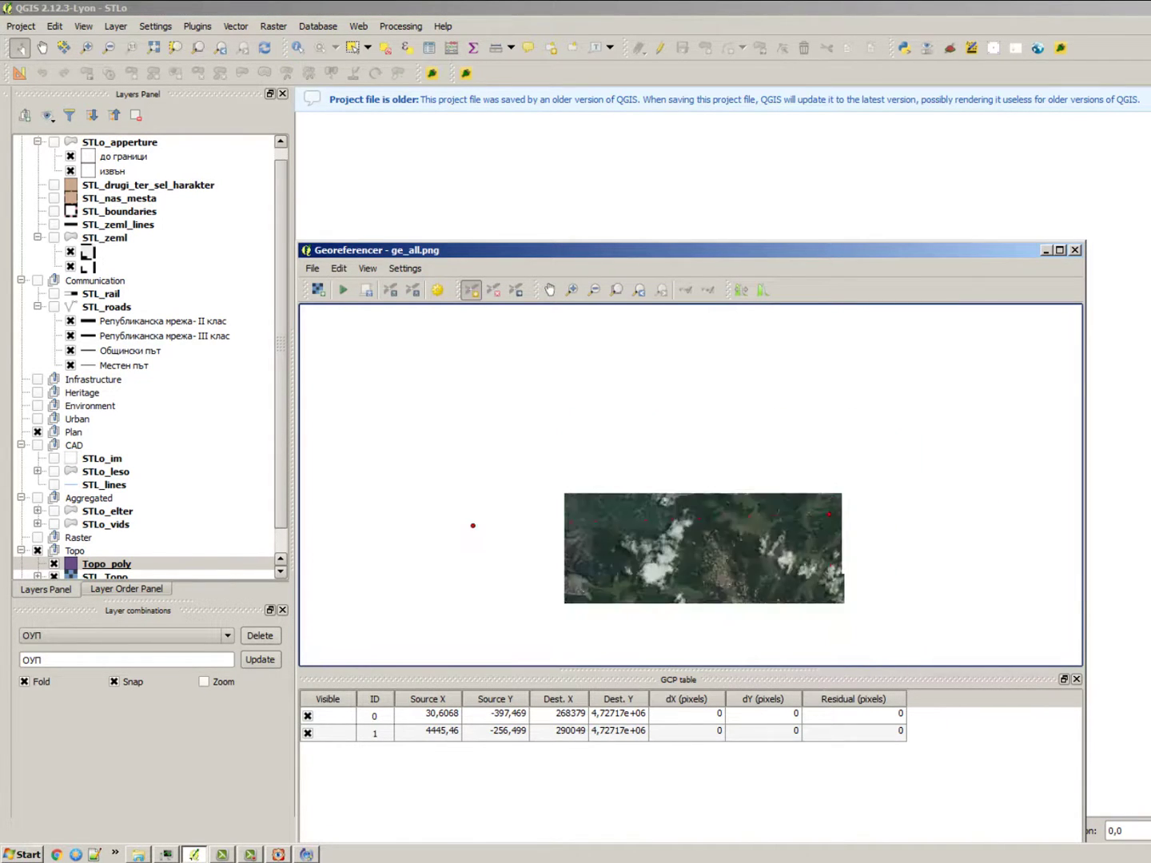
{"action": "scroll", "coordinate": [835, 447], "scroll_direction": "down", "scroll_amount": 3}
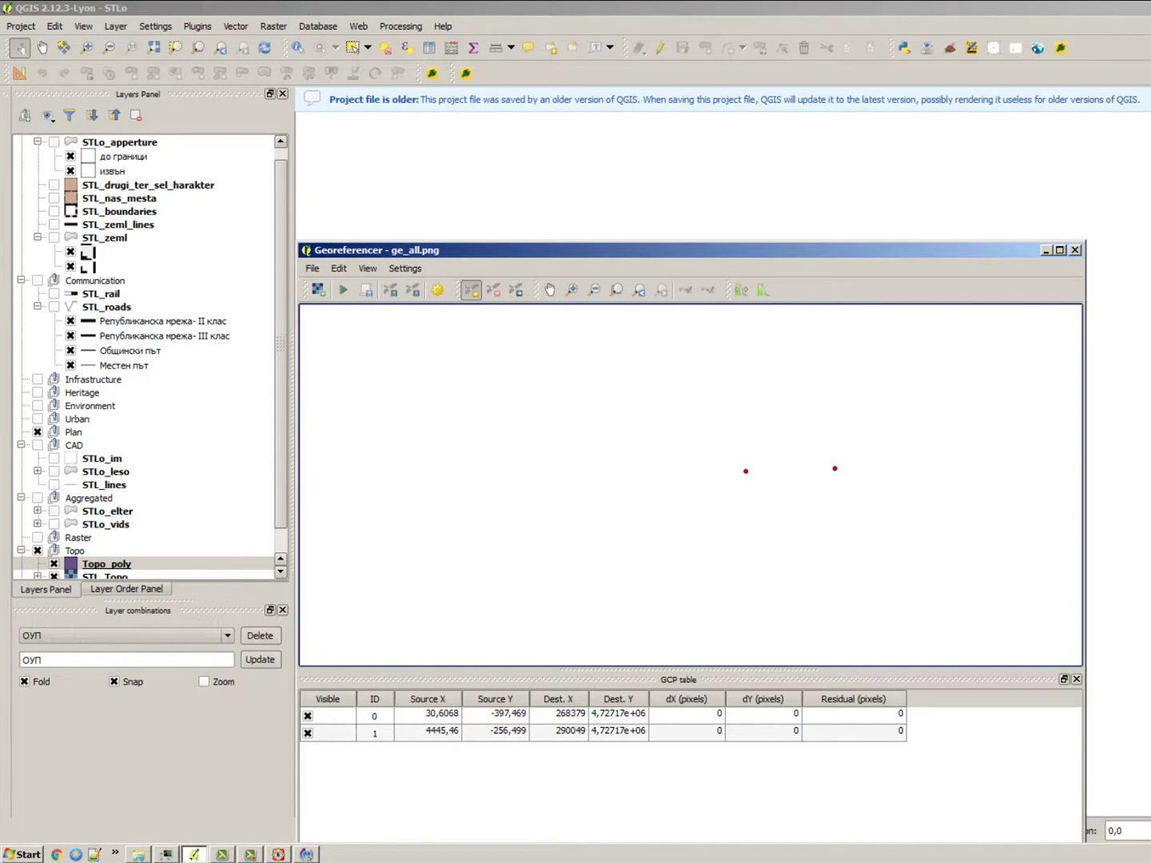
{"action": "scroll", "coordinate": [839, 471], "scroll_direction": "up", "scroll_amount": 2}
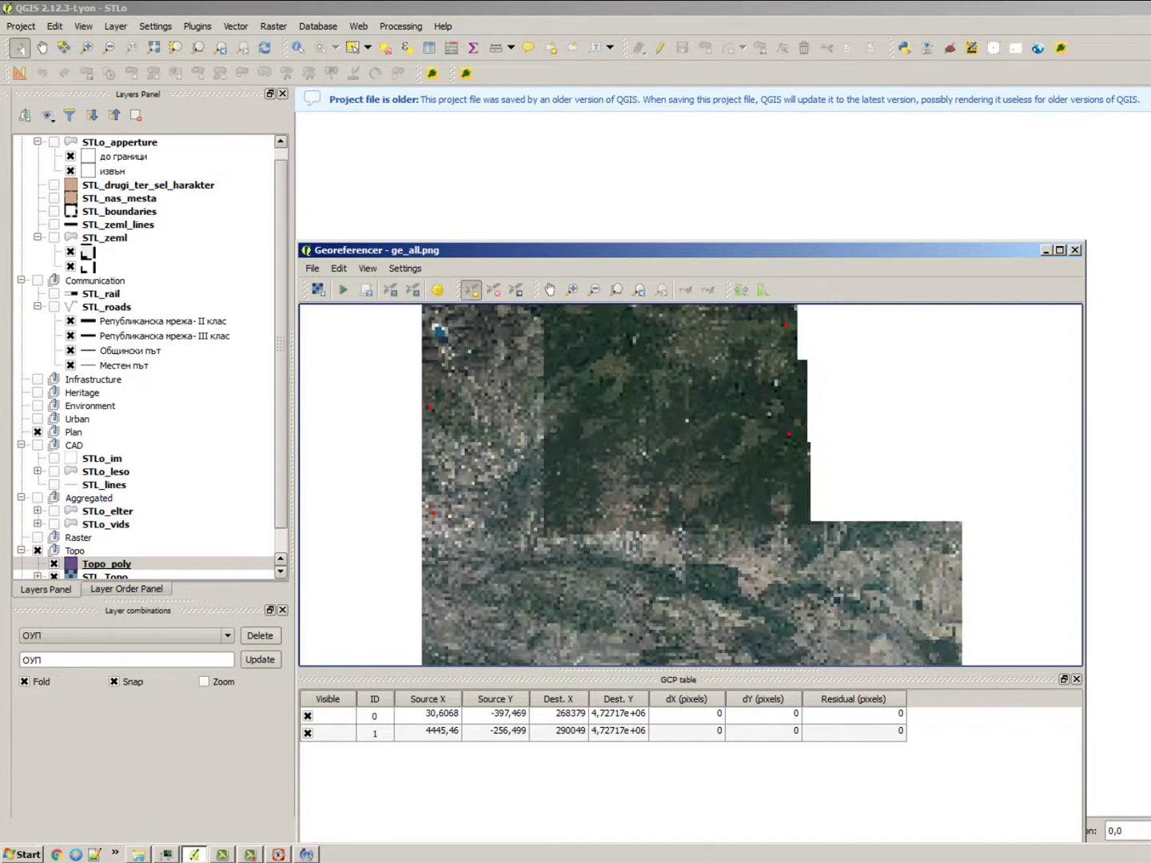
{"action": "scroll", "coordinate": [835, 550], "scroll_direction": "up", "scroll_amount": 1}
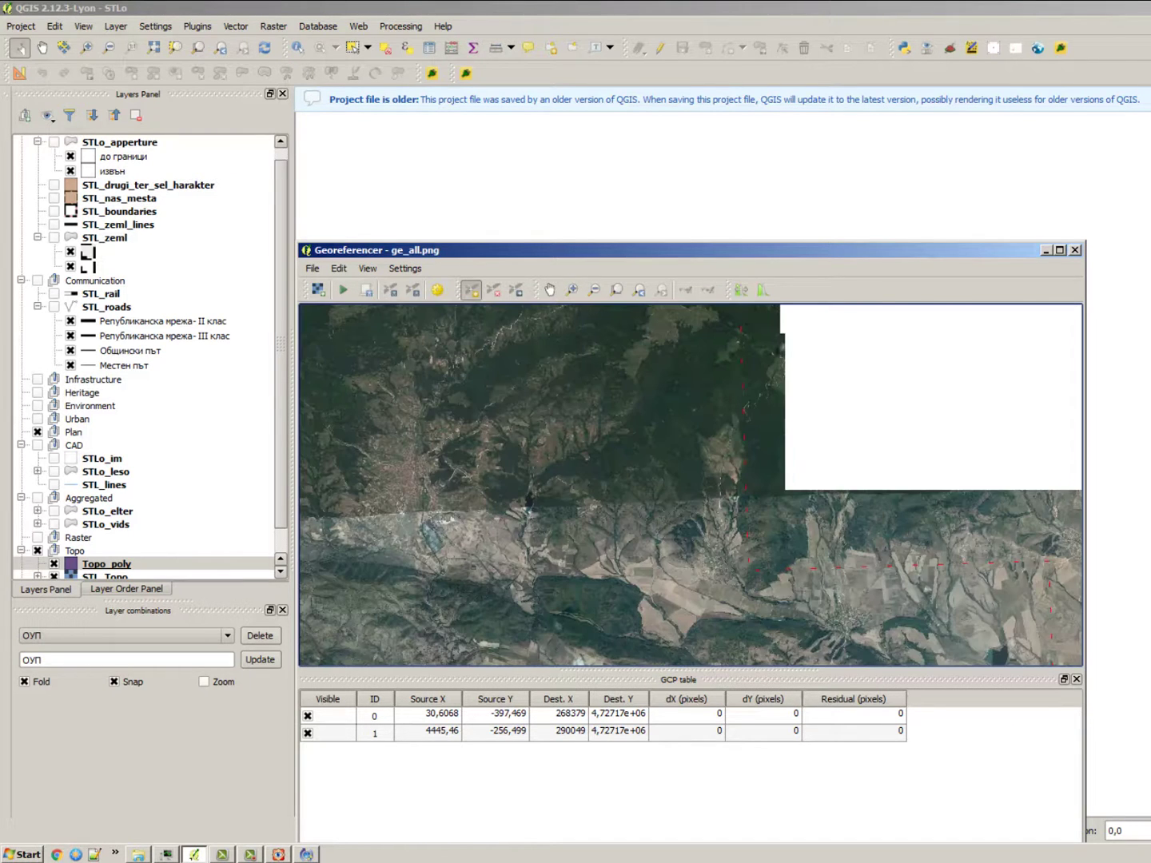
{"action": "scroll", "coordinate": [747, 585], "scroll_direction": "up", "scroll_amount": 2}
{"action": "scroll", "coordinate": [740, 533], "scroll_direction": "up", "scroll_amount": 1}
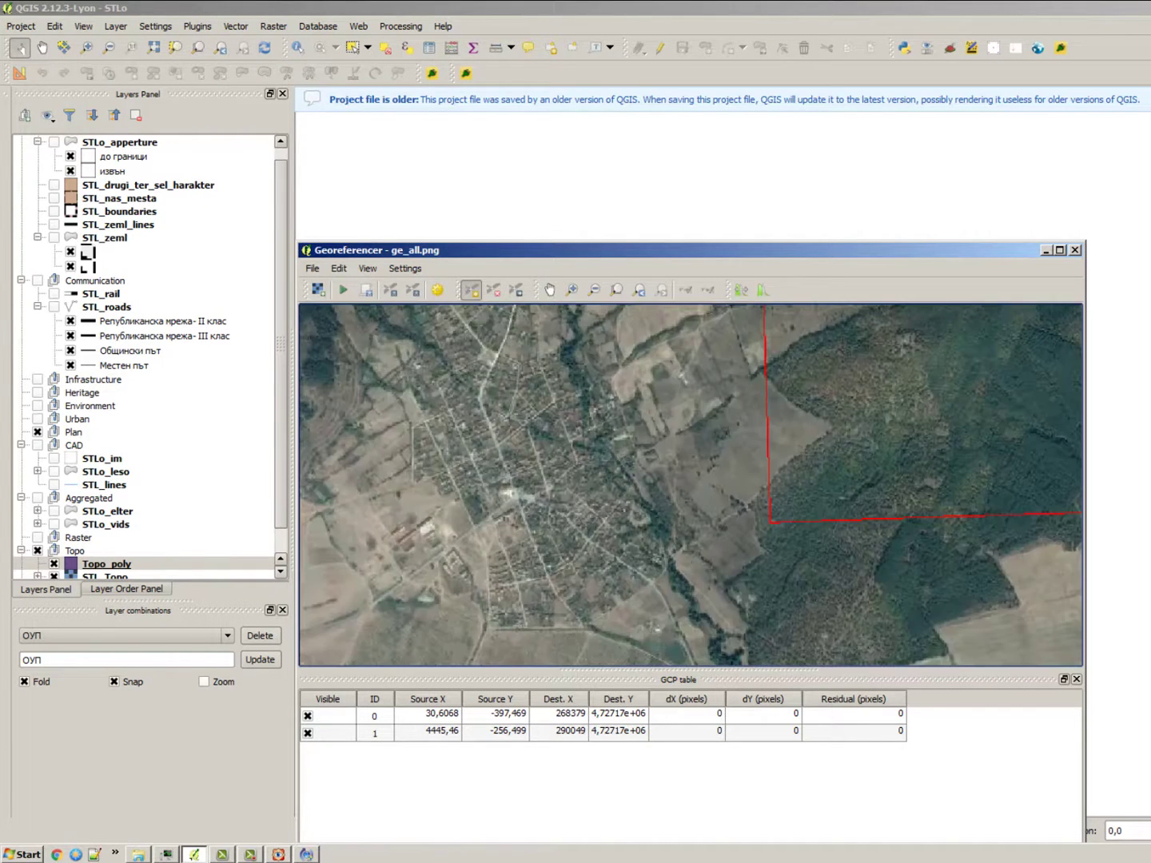
{"action": "scroll", "coordinate": [763, 518], "scroll_direction": "up", "scroll_amount": 1}
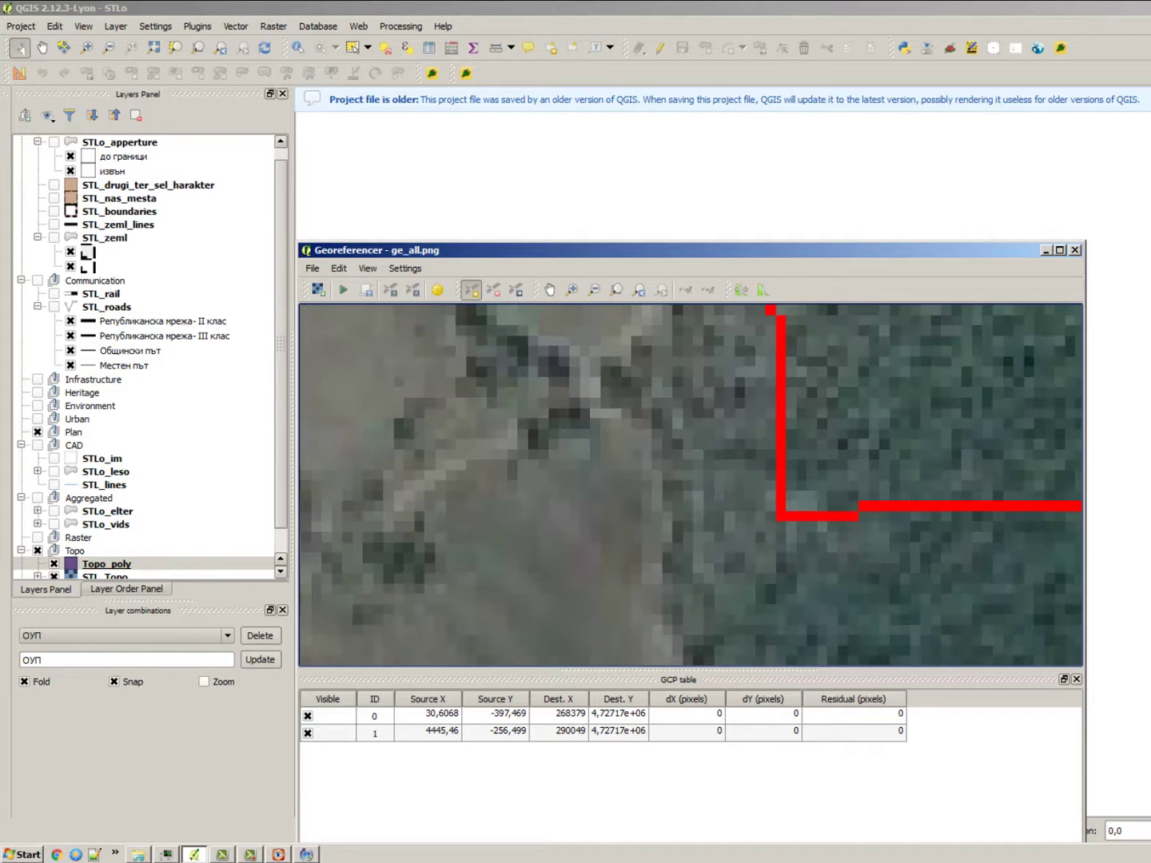
{"action": "scroll", "coordinate": [781, 514], "scroll_direction": "up", "scroll_amount": 2}
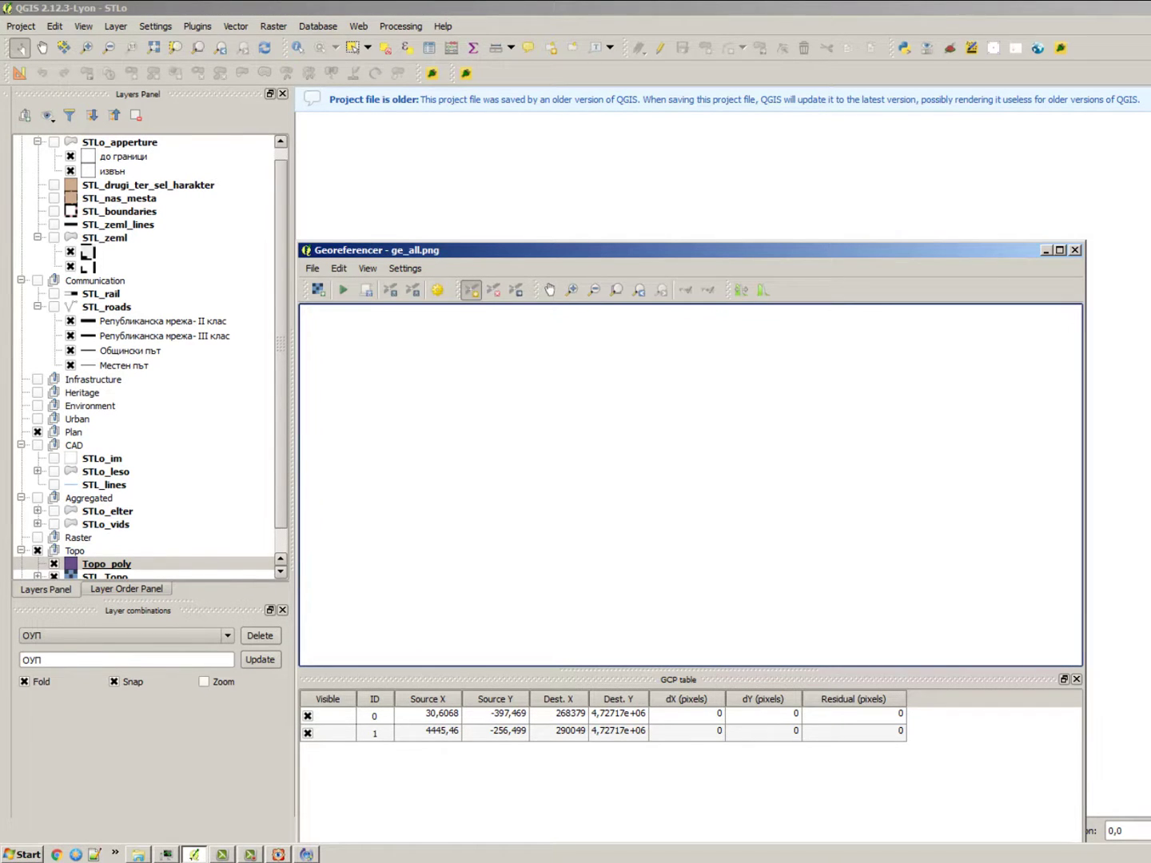
{"action": "left_click", "coordinate": [782, 516]}
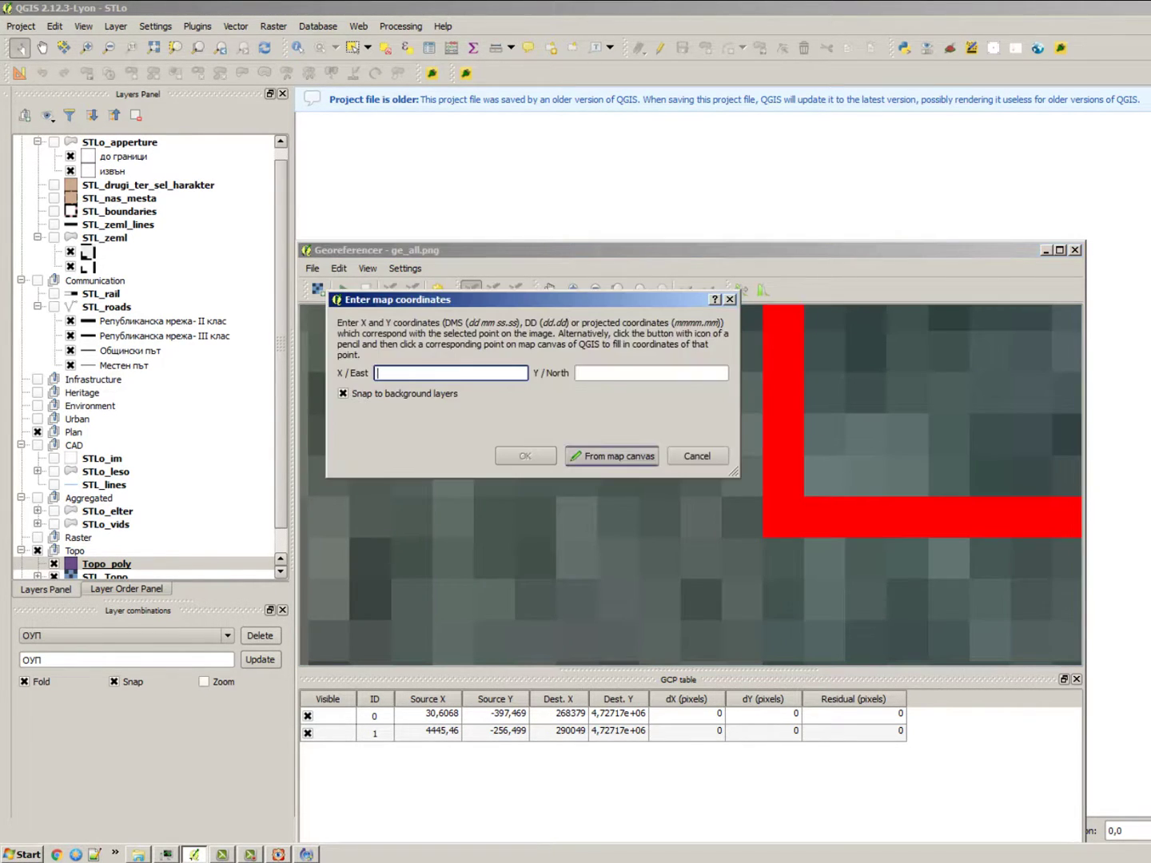
Step: Take the control point's coordinates from the map canvas at Topo_poly's inner corner vertex and add it to the GCP table
{"action": "left_click", "coordinate": [612, 457]}
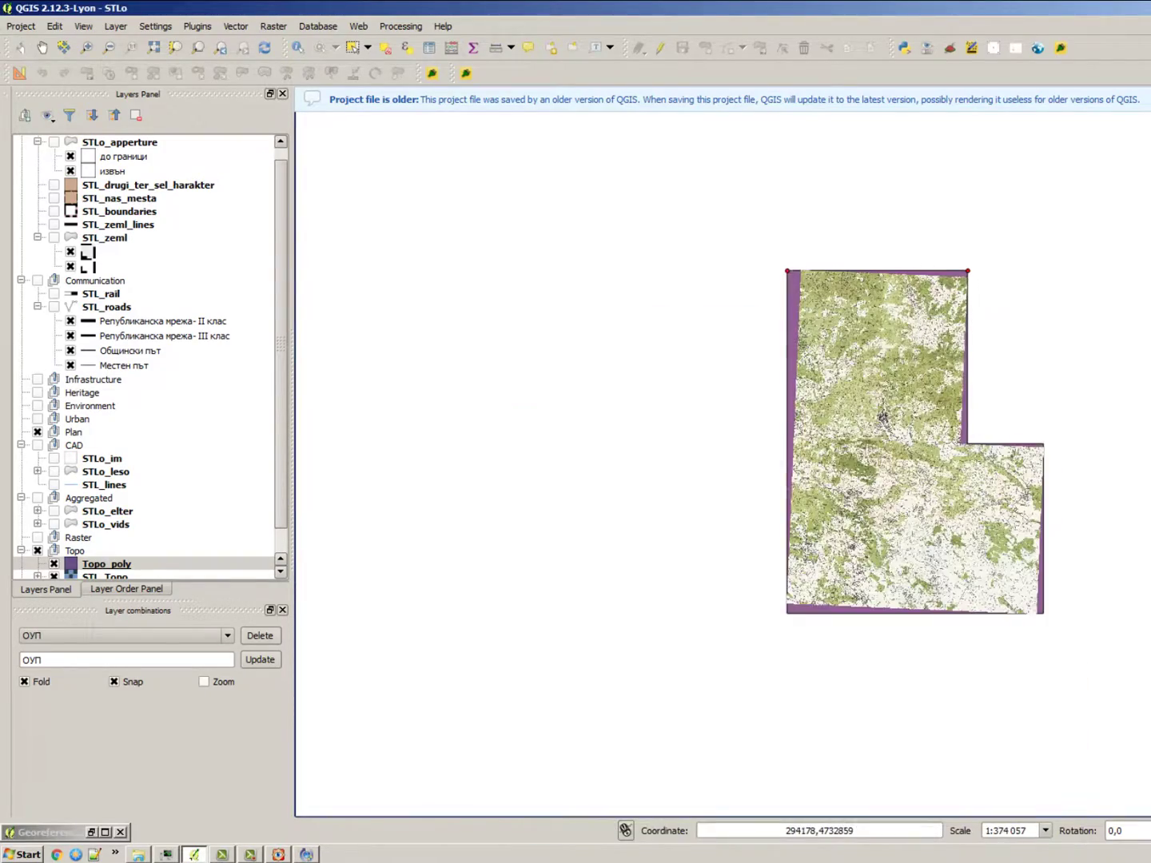
{"action": "scroll", "coordinate": [961, 466], "scroll_direction": "up", "scroll_amount": 2}
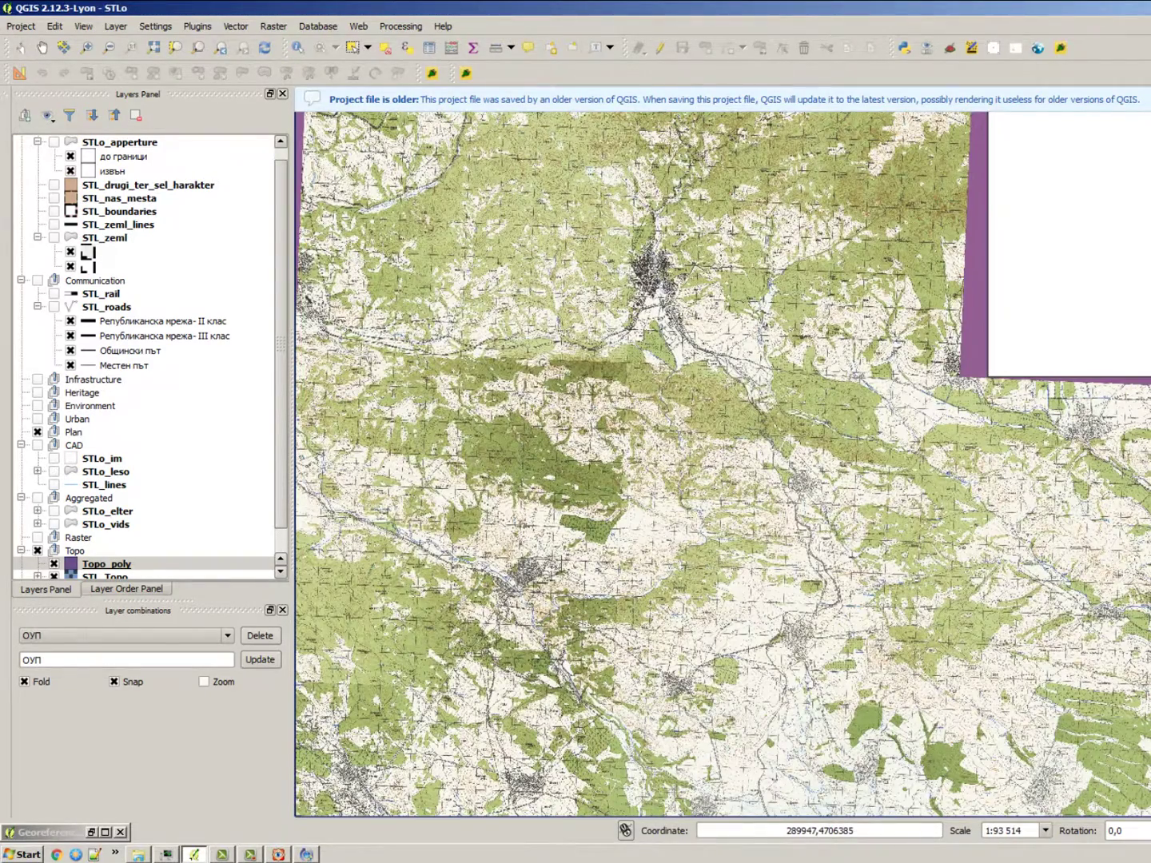
{"action": "left_click", "coordinate": [985, 374]}
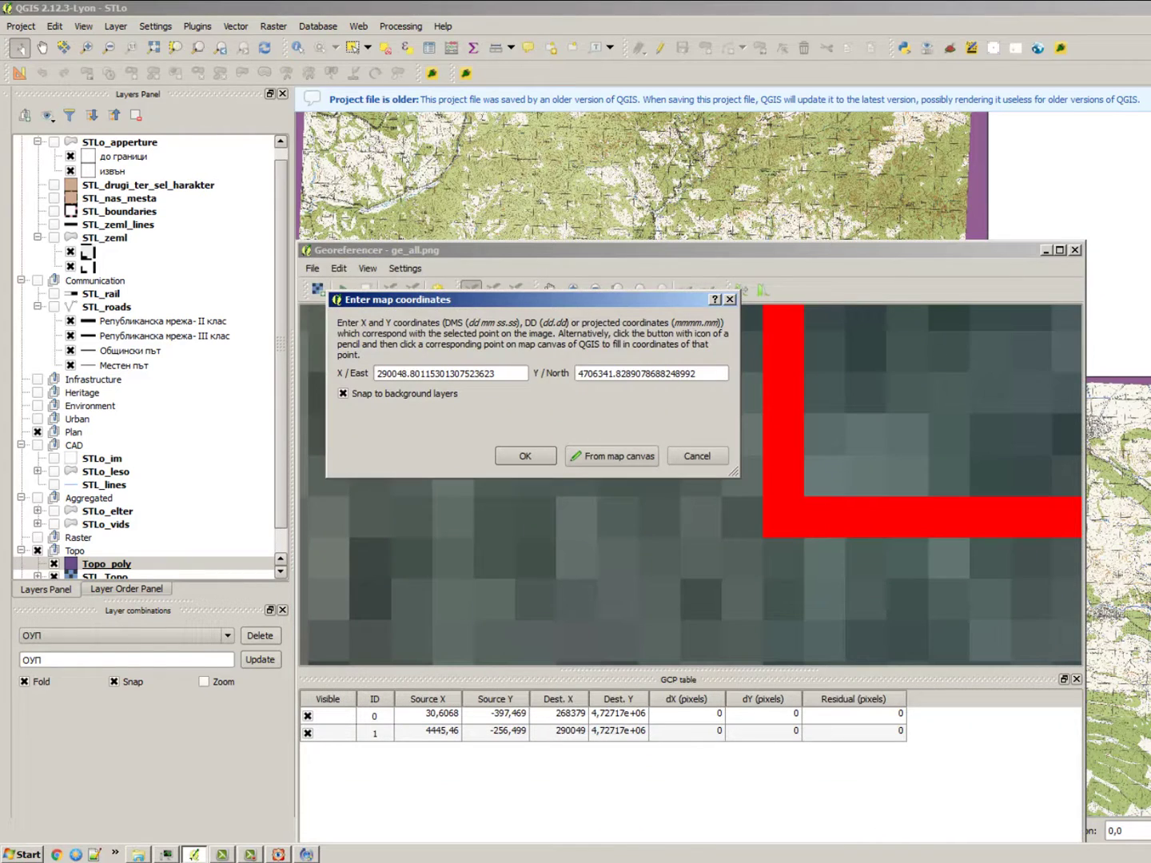
{"action": "key", "text": "Return"}
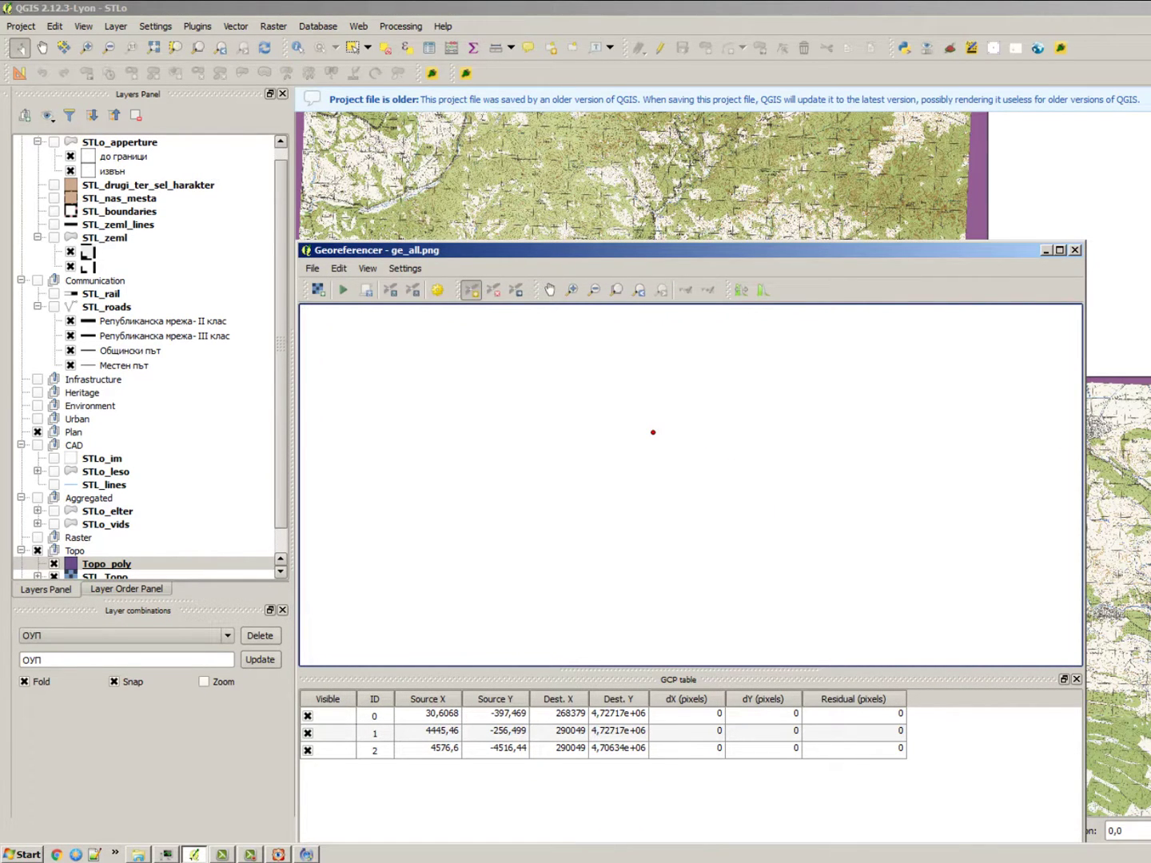
Step: Mark a control point on the upper-right corner of the red outline's eastern extension in the satellite image
{"action": "scroll", "coordinate": [601, 450], "scroll_direction": "down", "scroll_amount": 2}
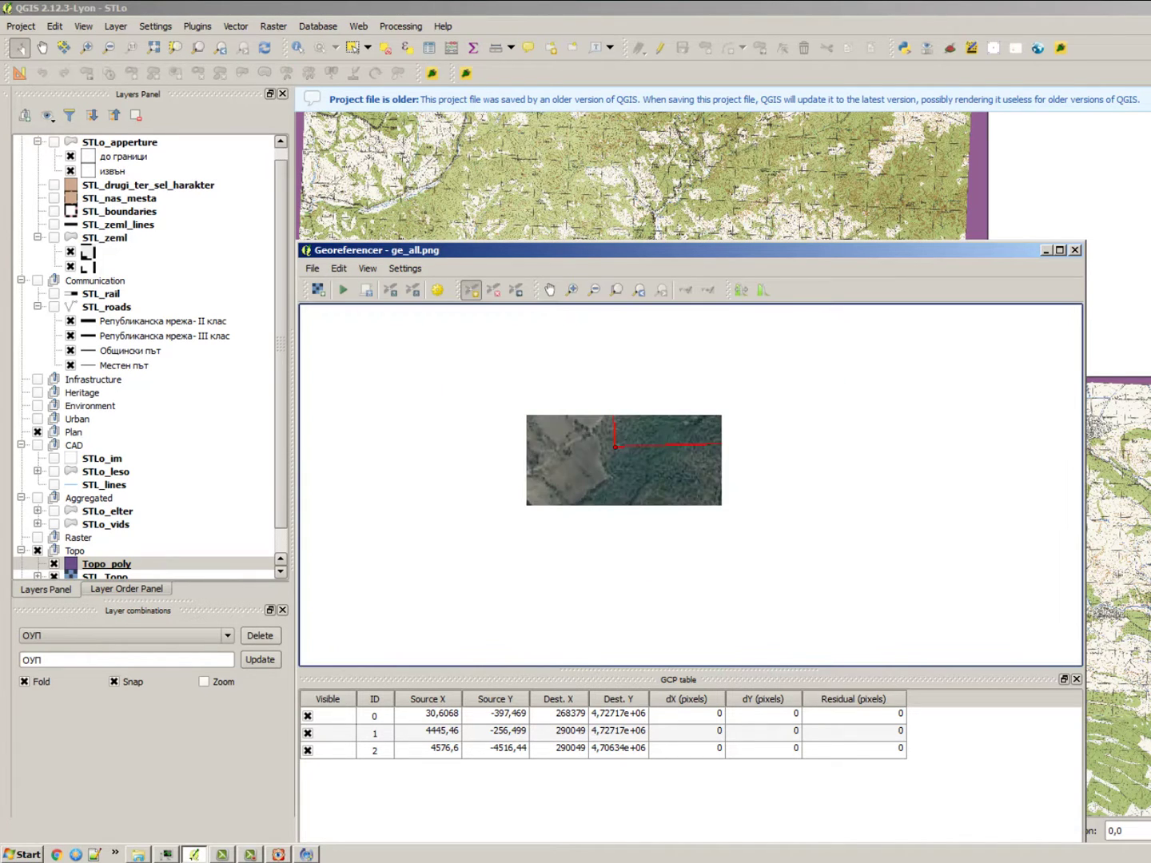
{"action": "scroll", "coordinate": [692, 474], "scroll_direction": "down", "scroll_amount": 1}
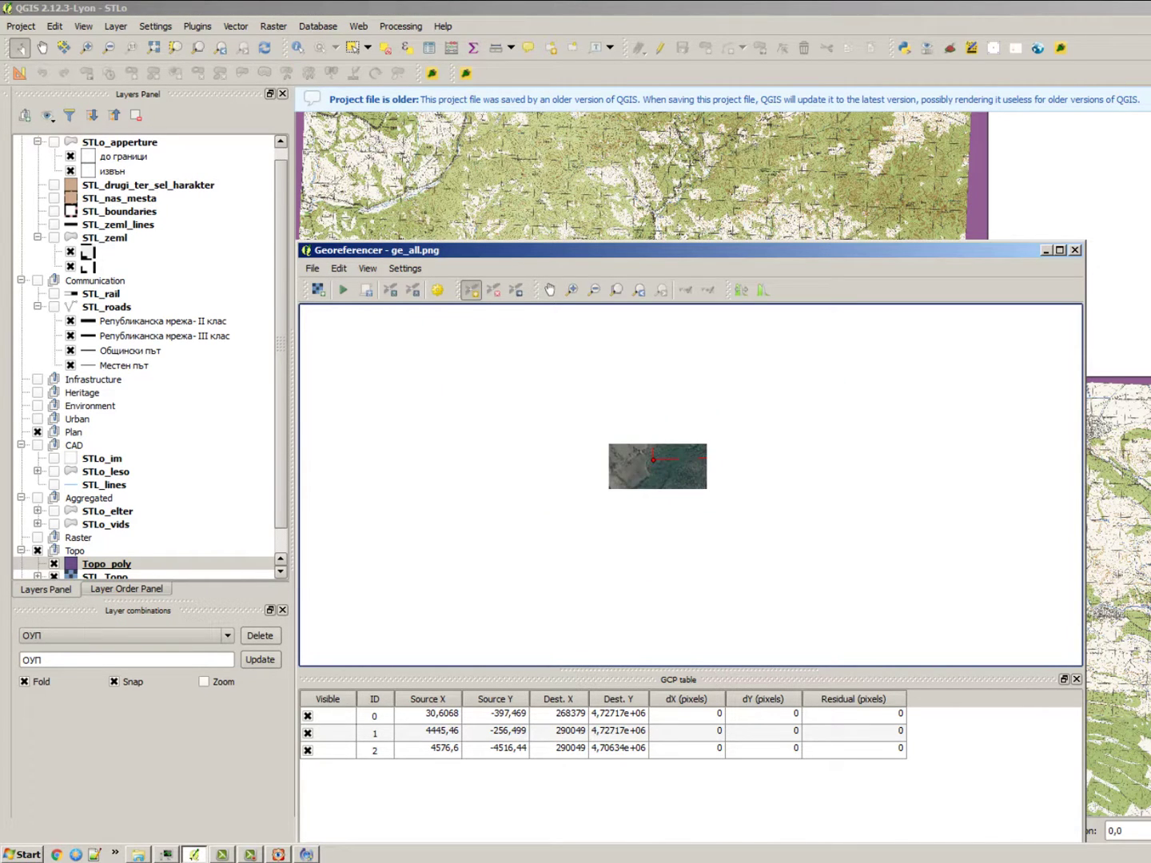
{"action": "scroll", "coordinate": [653, 460], "scroll_direction": "up", "scroll_amount": 3}
{"action": "scroll", "coordinate": [682, 443], "scroll_direction": "down", "scroll_amount": 1}
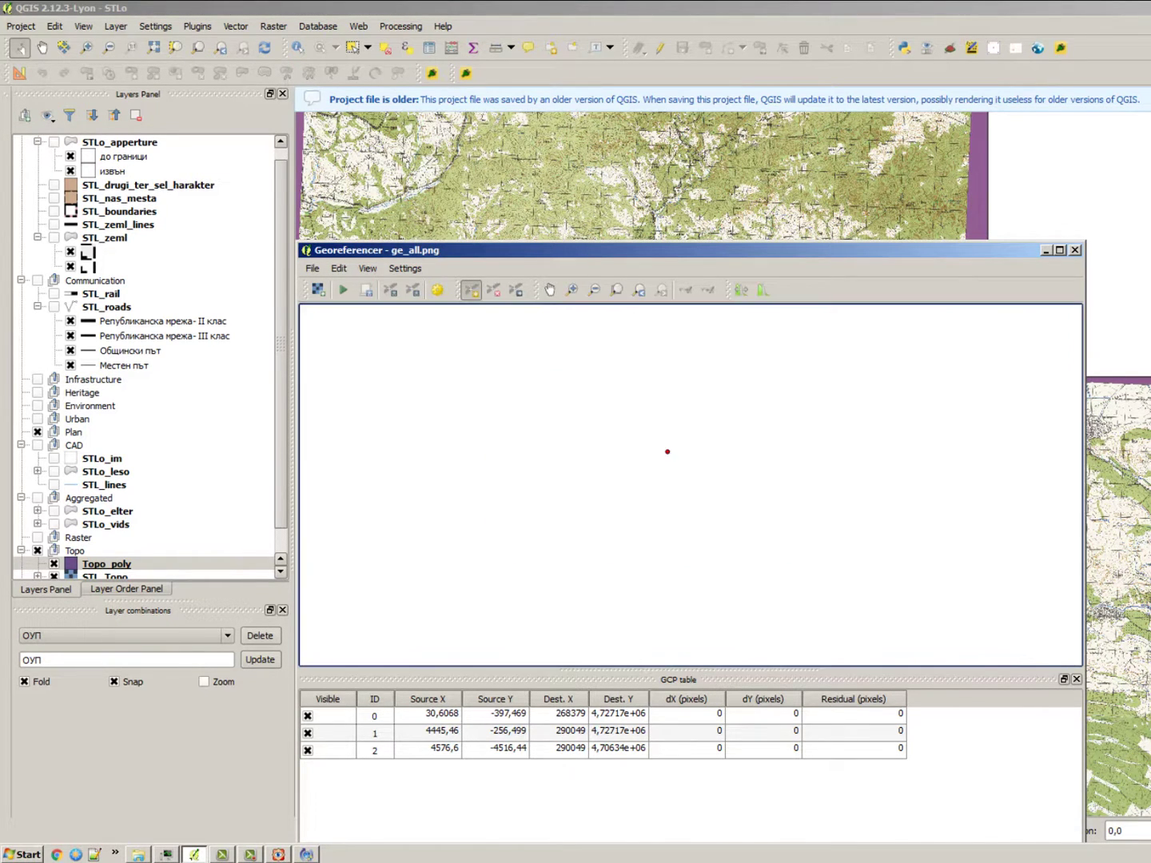
{"action": "scroll", "coordinate": [789, 432], "scroll_direction": "down", "scroll_amount": 2}
{"action": "scroll", "coordinate": [913, 434], "scroll_direction": "up", "scroll_amount": 2}
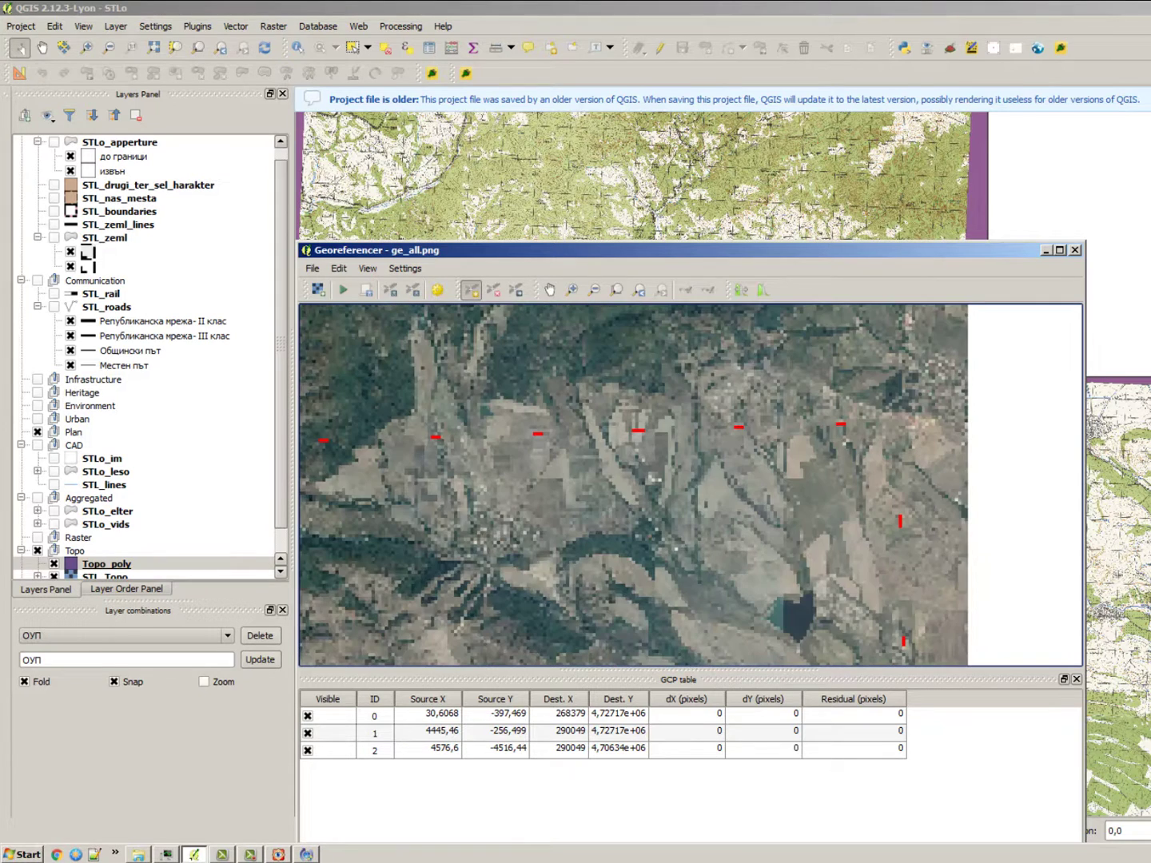
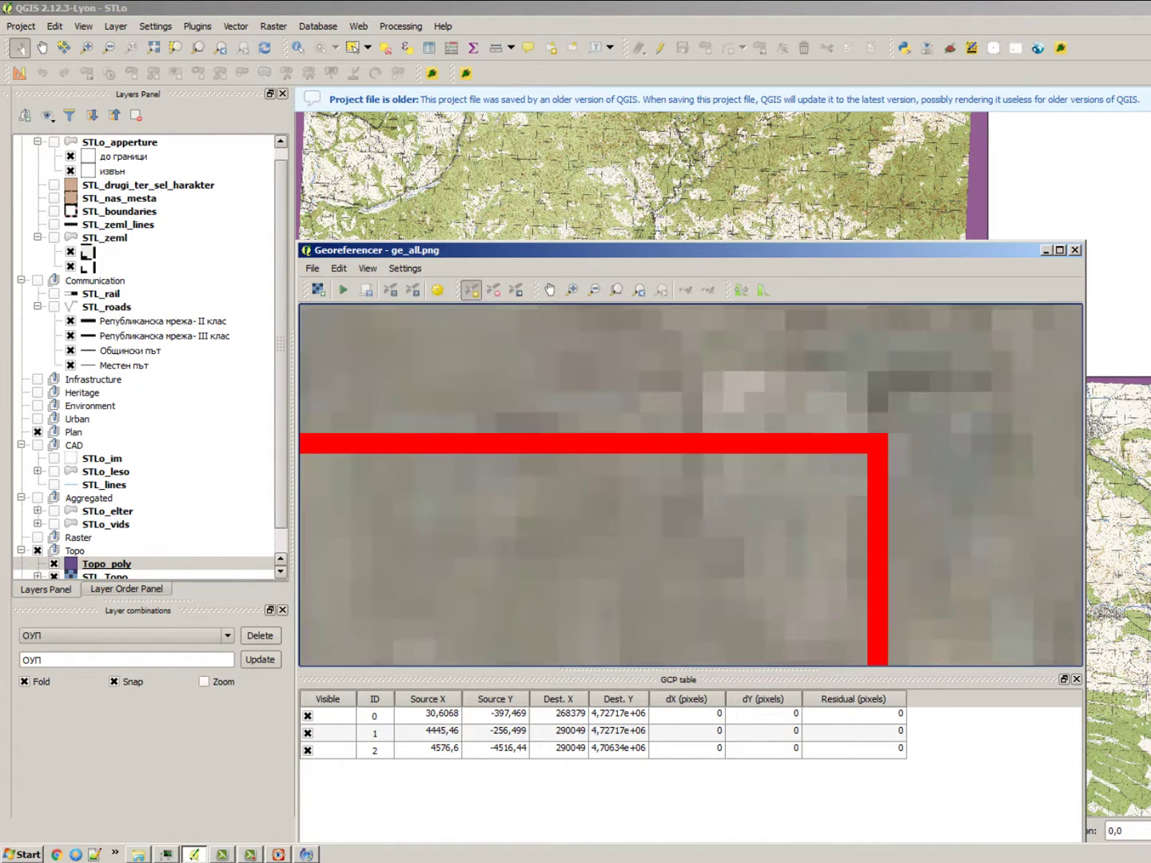
{"action": "left_click", "coordinate": [877, 443]}
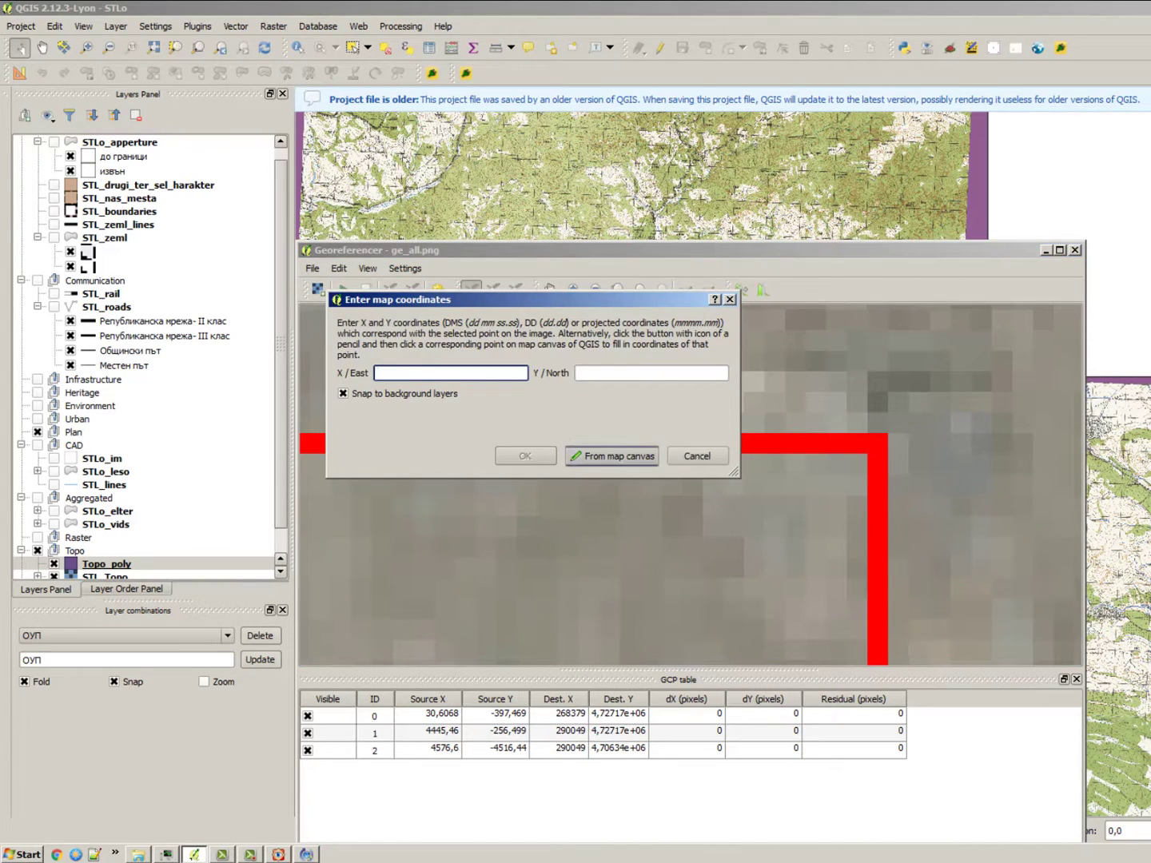
Step: Take the control point's coordinates from the map canvas at the upper-right vertex of Topo_poly's eastern extension and add it to the GCP table
{"action": "left_click", "coordinate": [613, 457]}
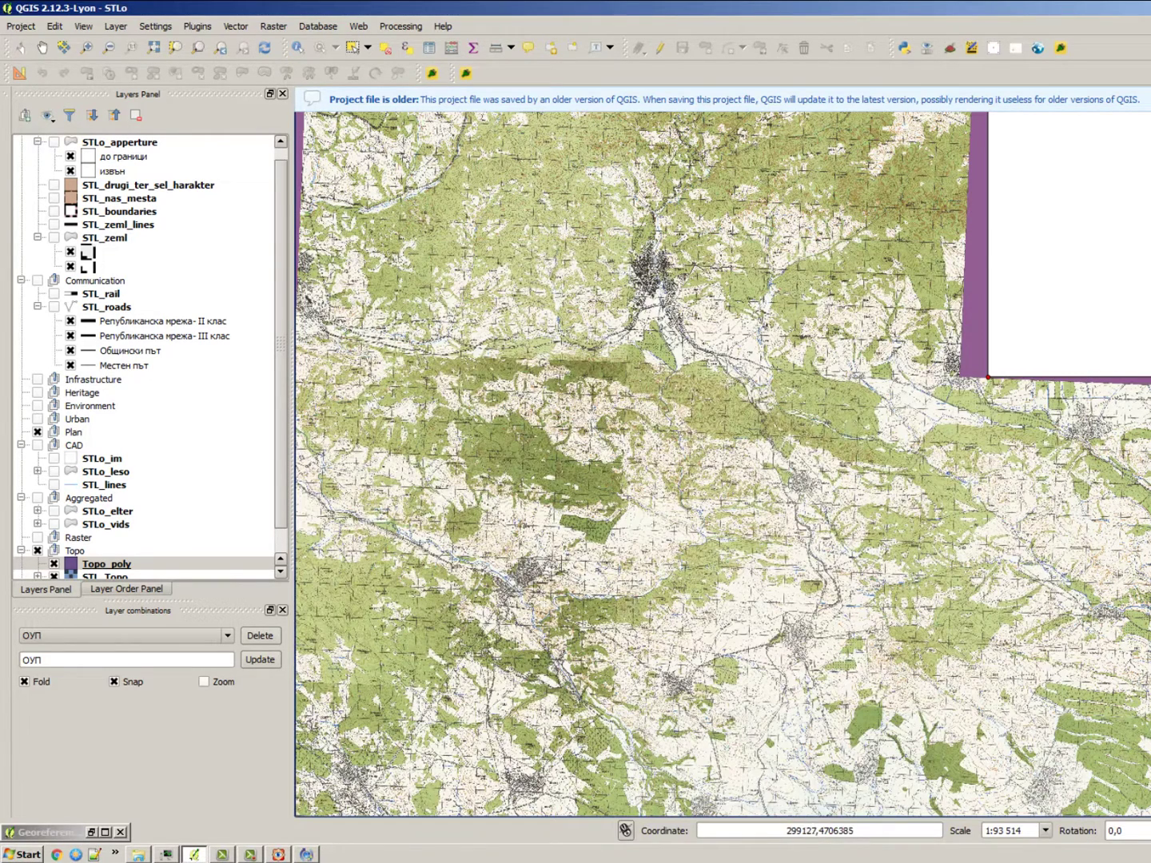
{"action": "left_click", "coordinate": [1150, 377]}
{"action": "key", "text": "Return"}
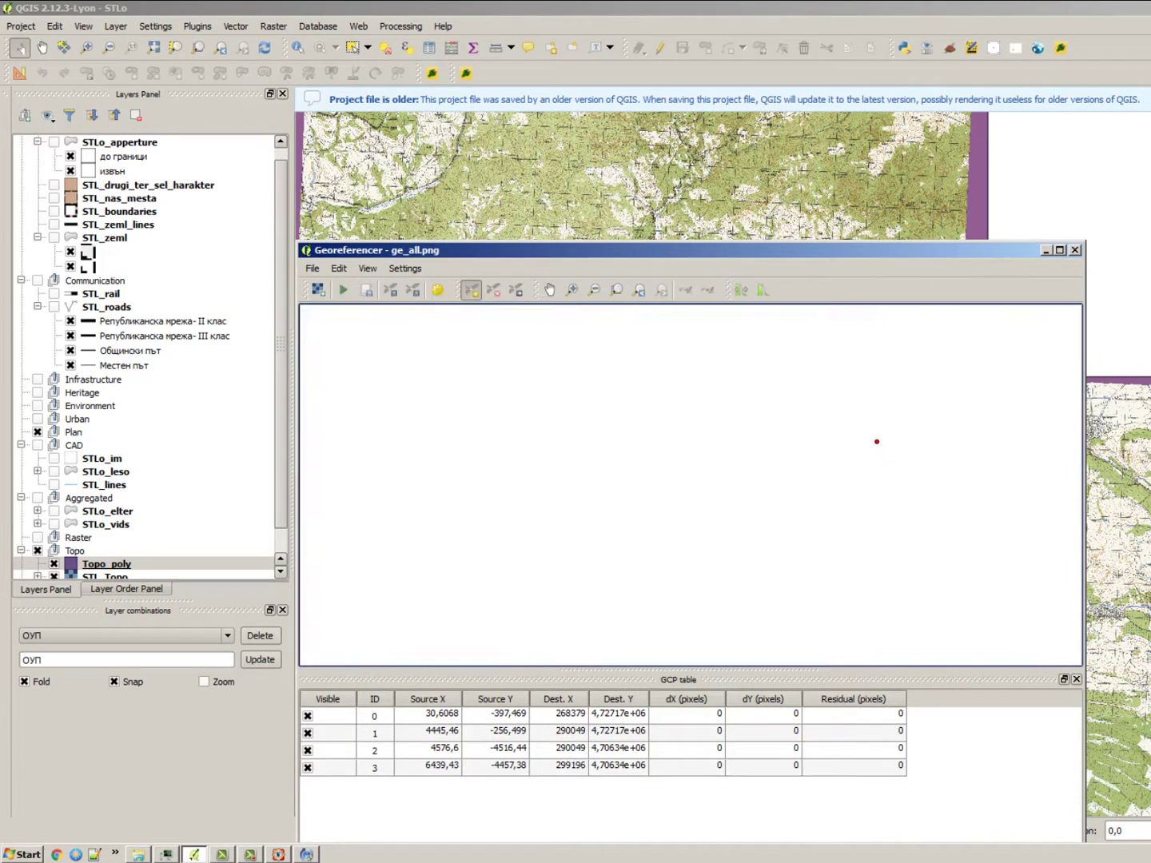
Step: Mark a control point on the lower-right corner of the red outline in the satellite image
{"action": "scroll", "coordinate": [843, 407], "scroll_direction": "down", "scroll_amount": 1}
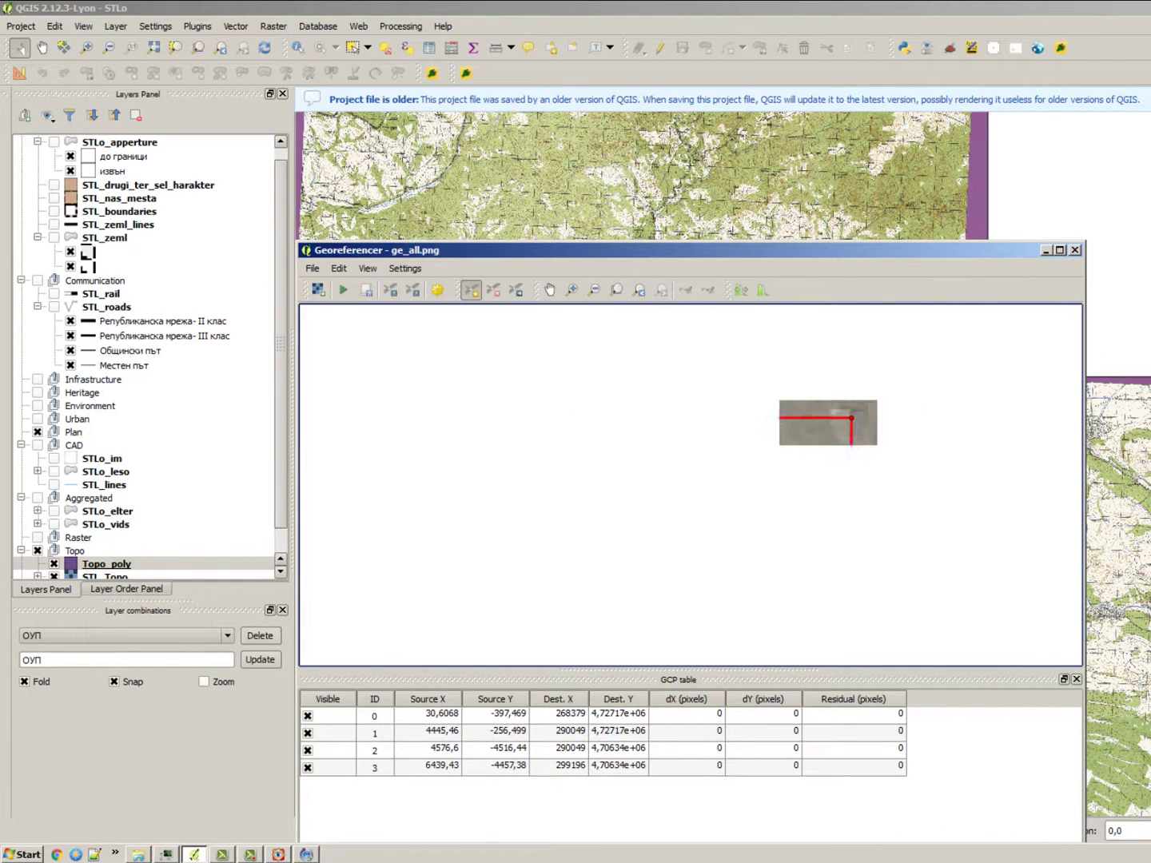
{"action": "scroll", "coordinate": [842, 406], "scroll_direction": "down", "scroll_amount": 1}
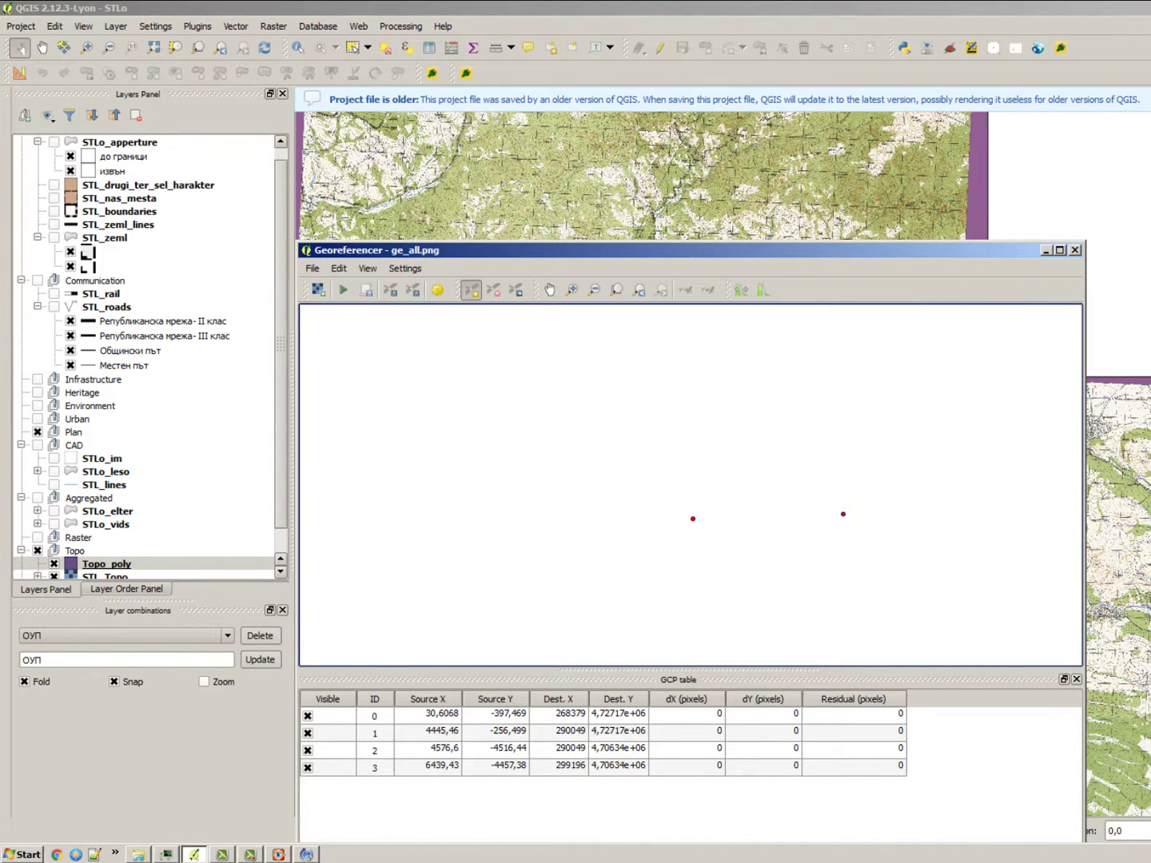
{"action": "scroll", "coordinate": [807, 403], "scroll_direction": "down", "scroll_amount": 1}
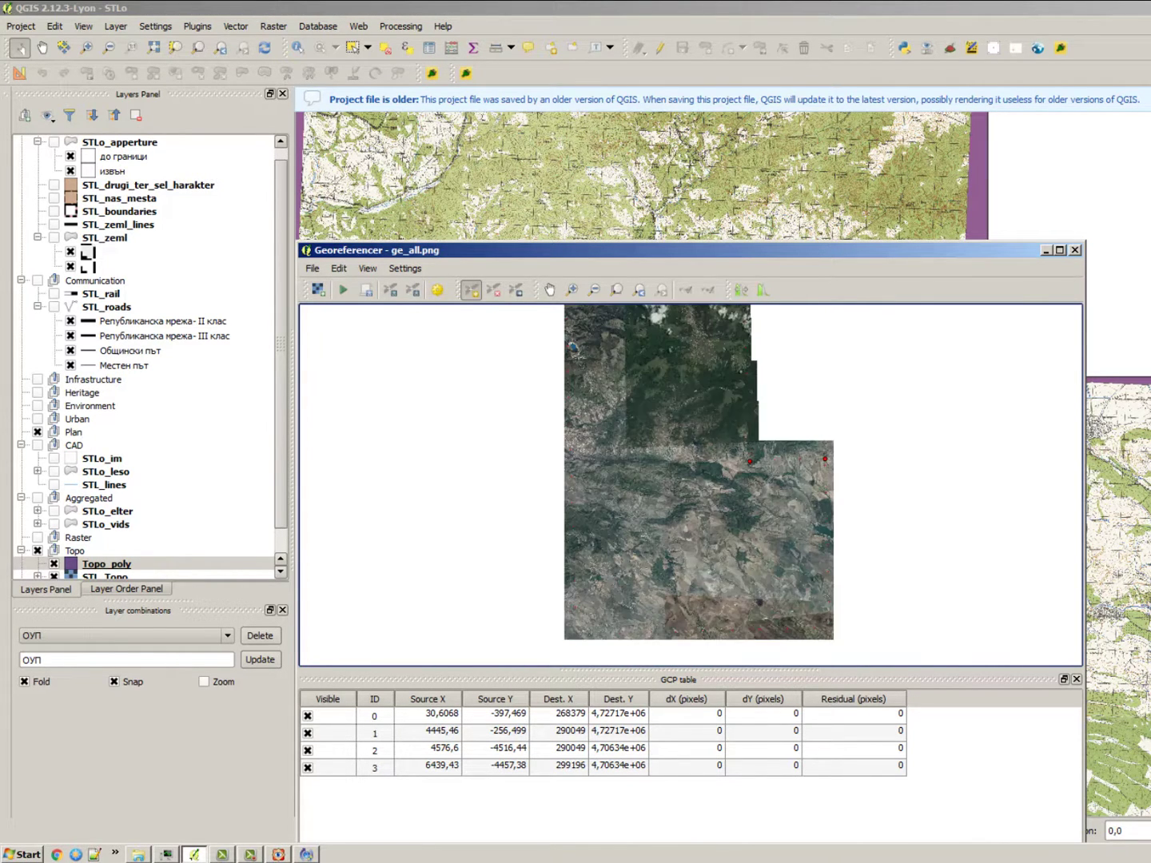
{"action": "scroll", "coordinate": [828, 637], "scroll_direction": "up", "scroll_amount": 2}
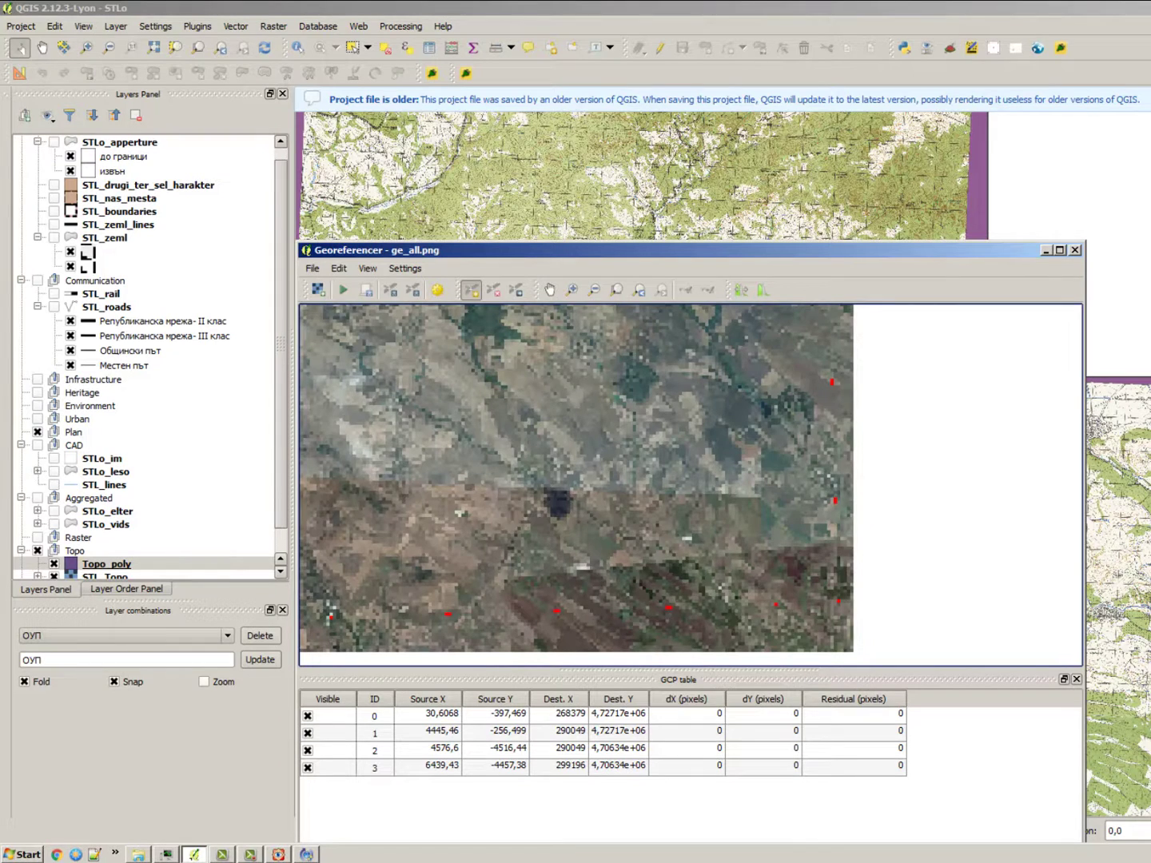
{"action": "scroll", "coordinate": [837, 601], "scroll_direction": "up", "scroll_amount": 1}
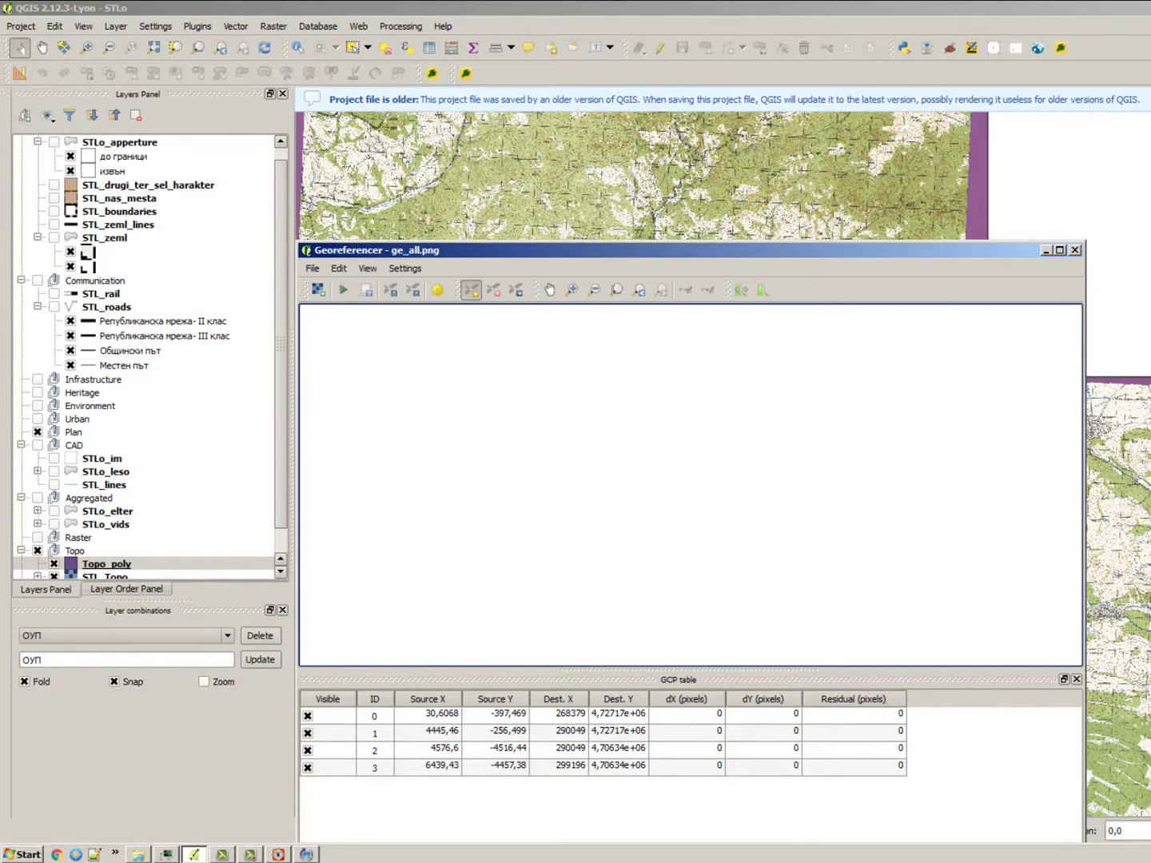
{"action": "scroll", "coordinate": [830, 603], "scroll_direction": "up", "scroll_amount": 2}
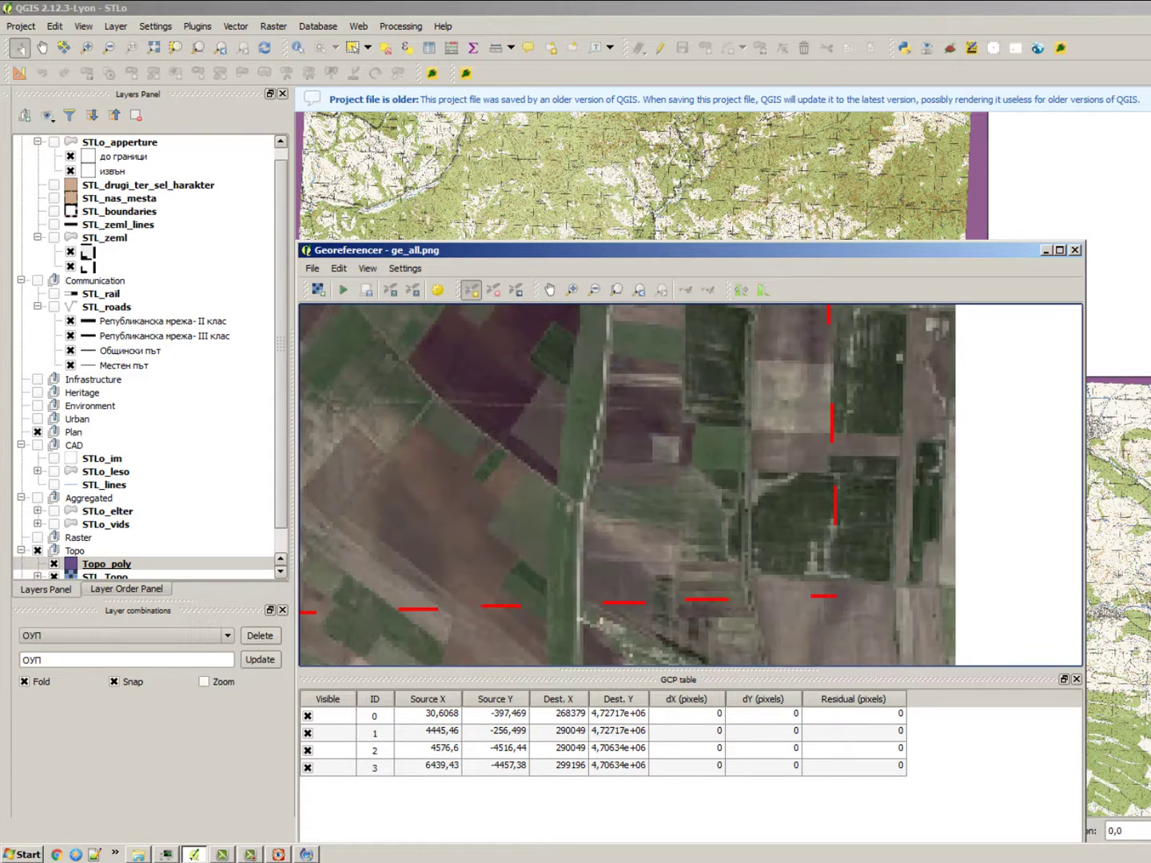
{"action": "scroll", "coordinate": [833, 600], "scroll_direction": "up", "scroll_amount": 1}
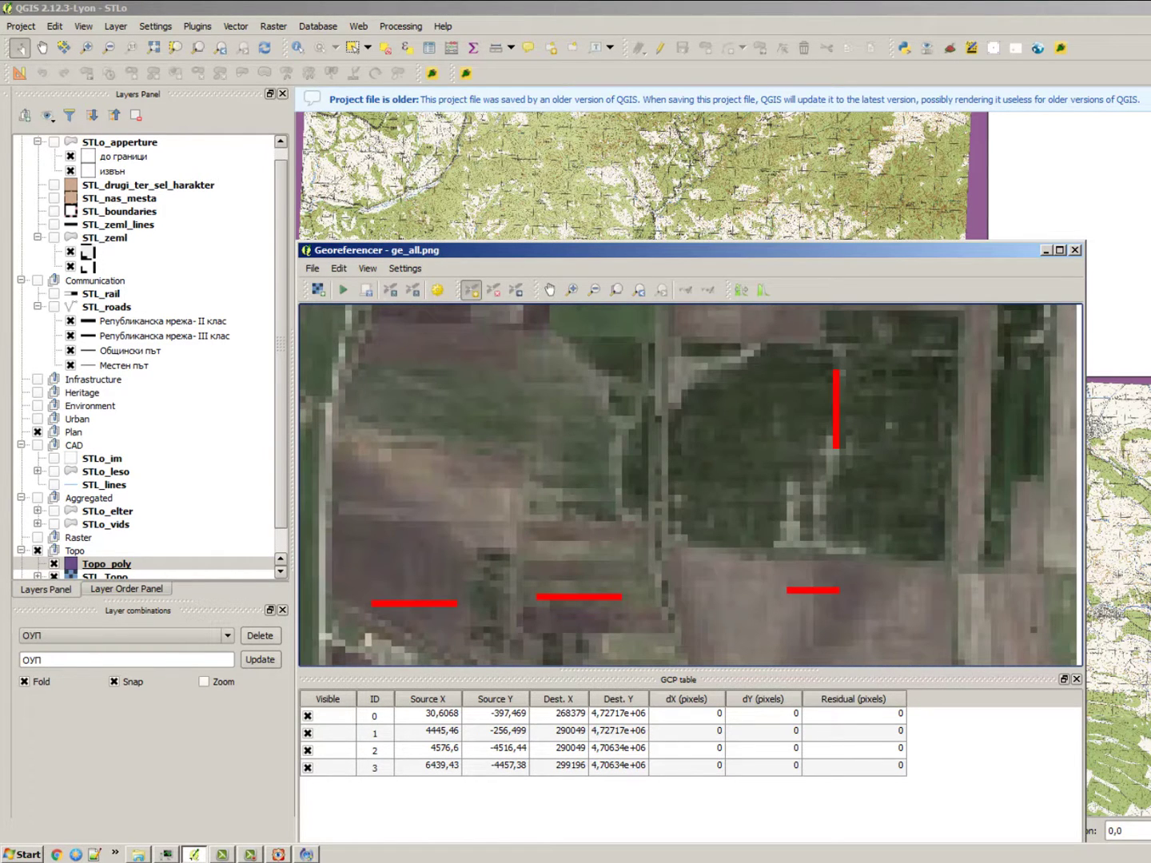
{"action": "scroll", "coordinate": [833, 598], "scroll_direction": "up", "scroll_amount": 1}
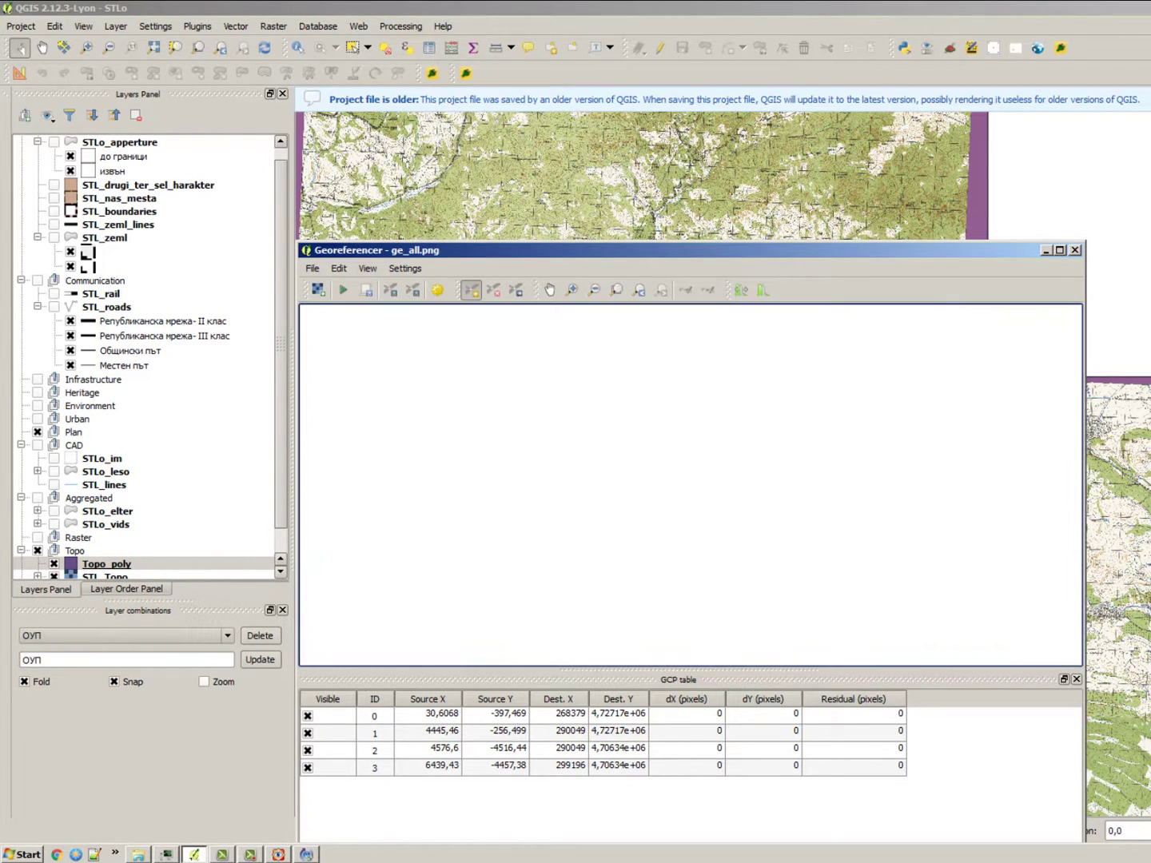
{"action": "scroll", "coordinate": [831, 595], "scroll_direction": "up", "scroll_amount": 2}
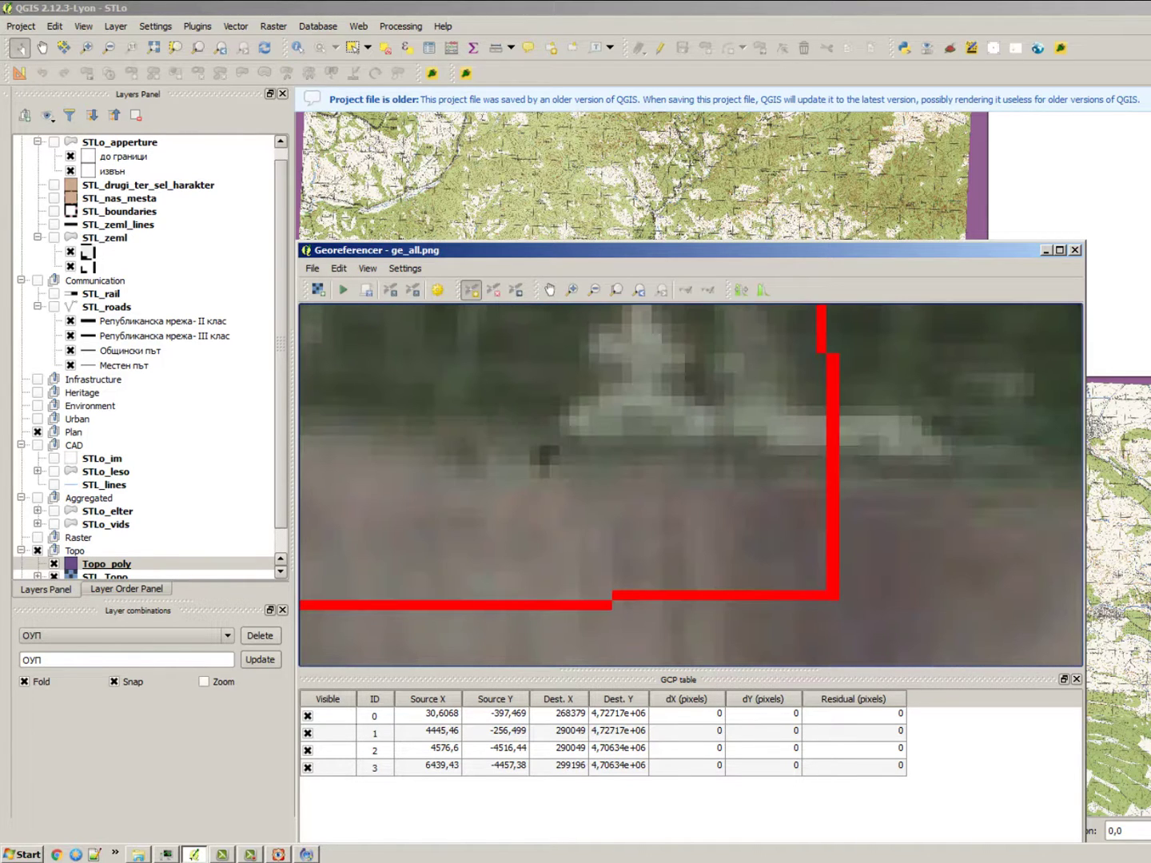
{"action": "scroll", "coordinate": [833, 595], "scroll_direction": "up", "scroll_amount": 1}
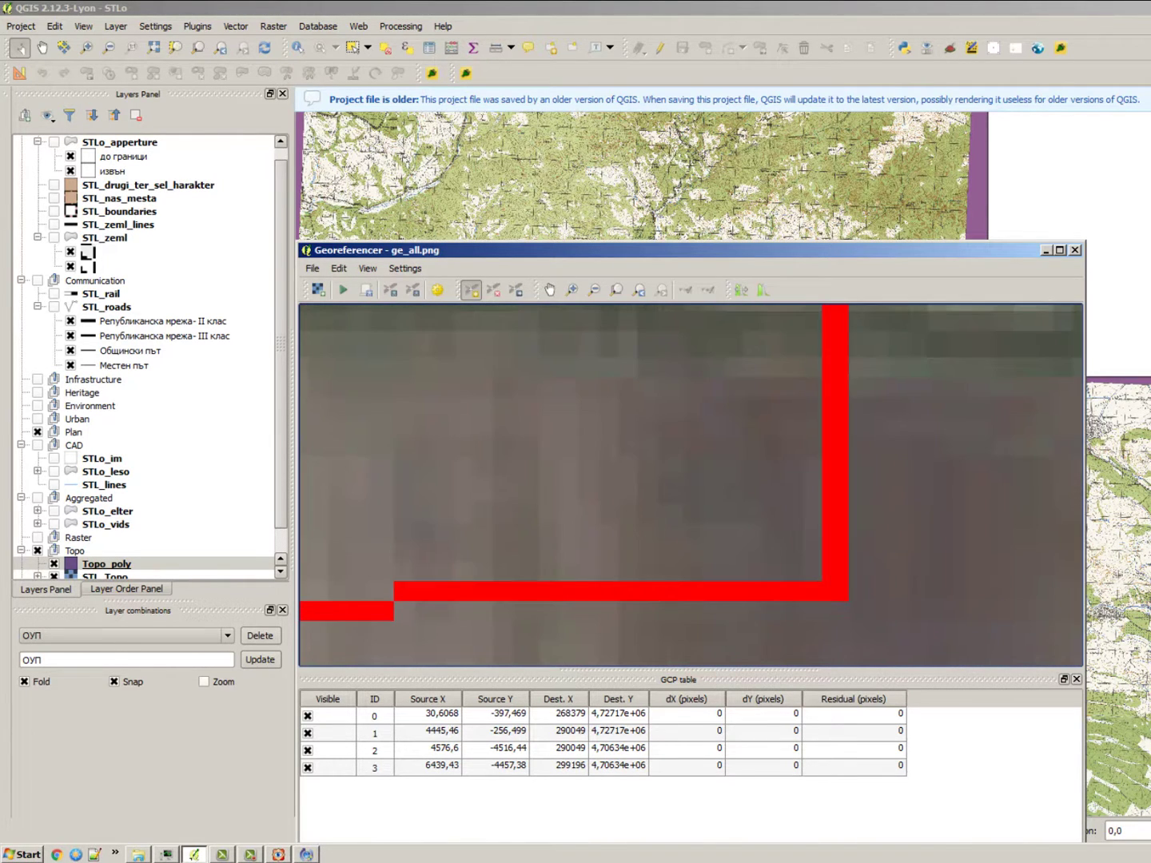
{"action": "scroll", "coordinate": [833, 595], "scroll_direction": "up", "scroll_amount": 1}
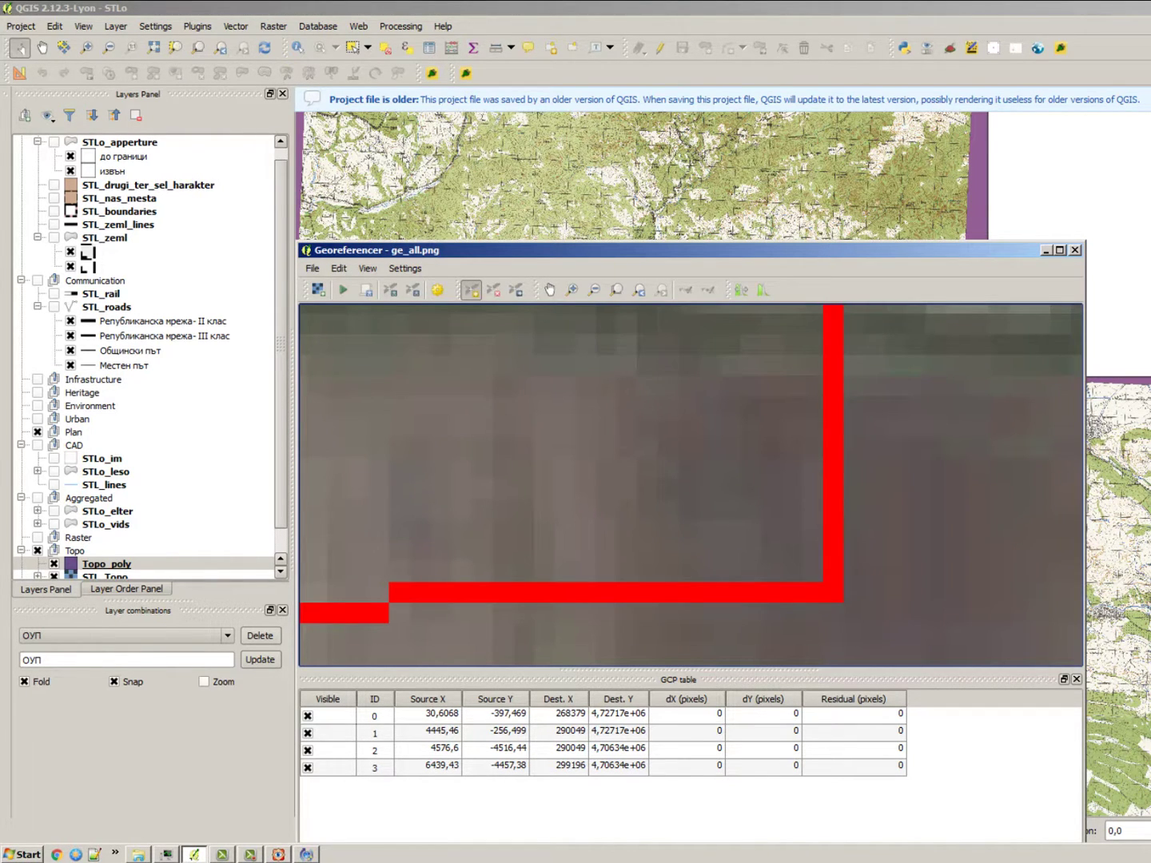
{"action": "left_click", "coordinate": [833, 596]}
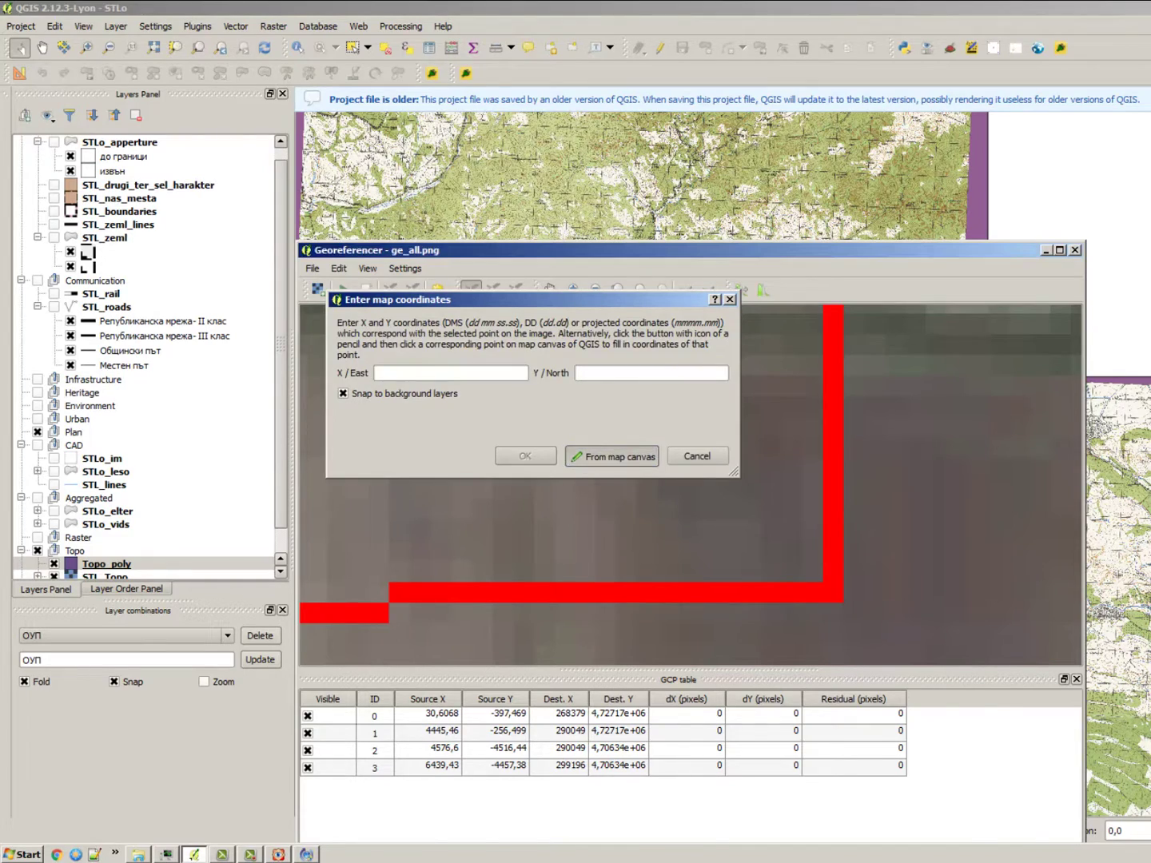
Step: Take the control point's coordinates from the map canvas on Topo_poly's lower edge beside its lower-right vertex and add it to the GCP table
{"action": "left_click", "coordinate": [612, 457]}
{"action": "scroll", "coordinate": [946, 268], "scroll_direction": "down", "scroll_amount": 1}
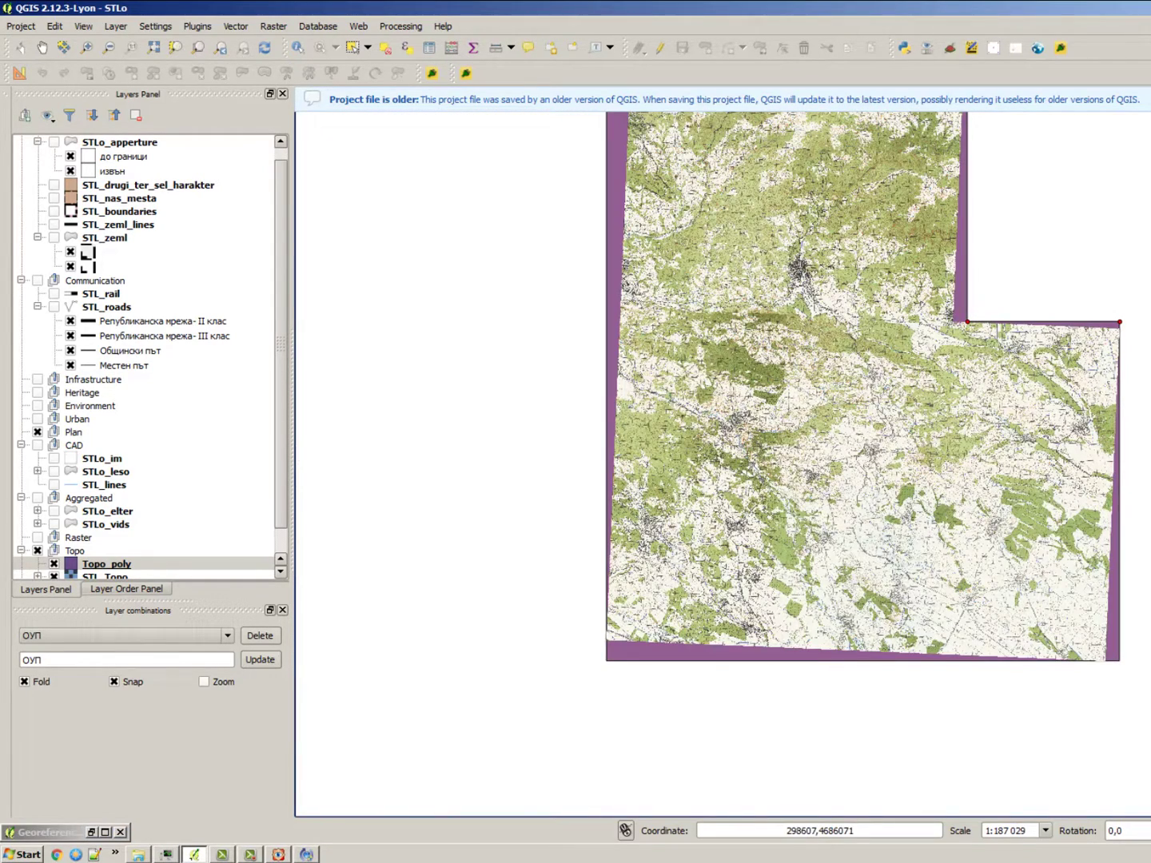
{"action": "left_click", "coordinate": [1105, 661]}
{"action": "left_click", "coordinate": [520, 455]}
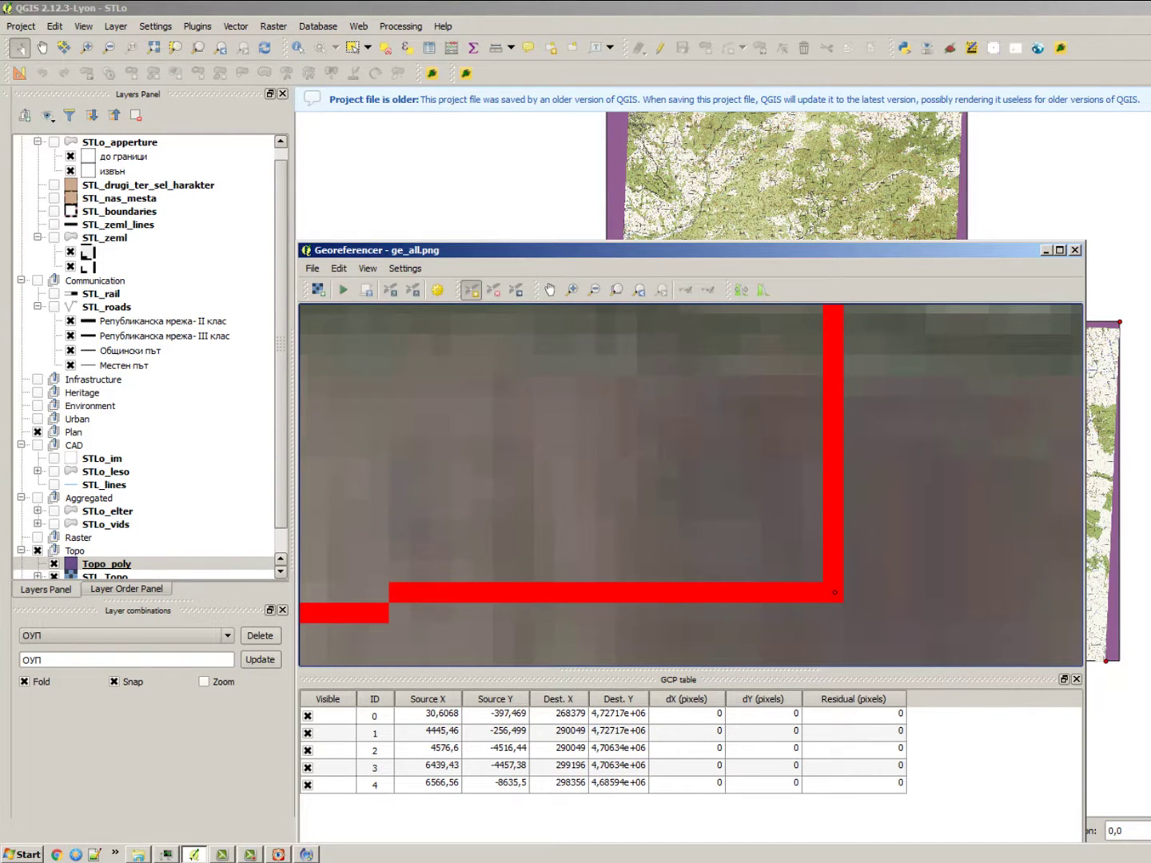
Step: Delete the misplaced control point and mark a new one on the red outline's lower-right corner
{"action": "left_click", "coordinate": [492, 290]}
{"action": "left_click", "coordinate": [834, 593]}
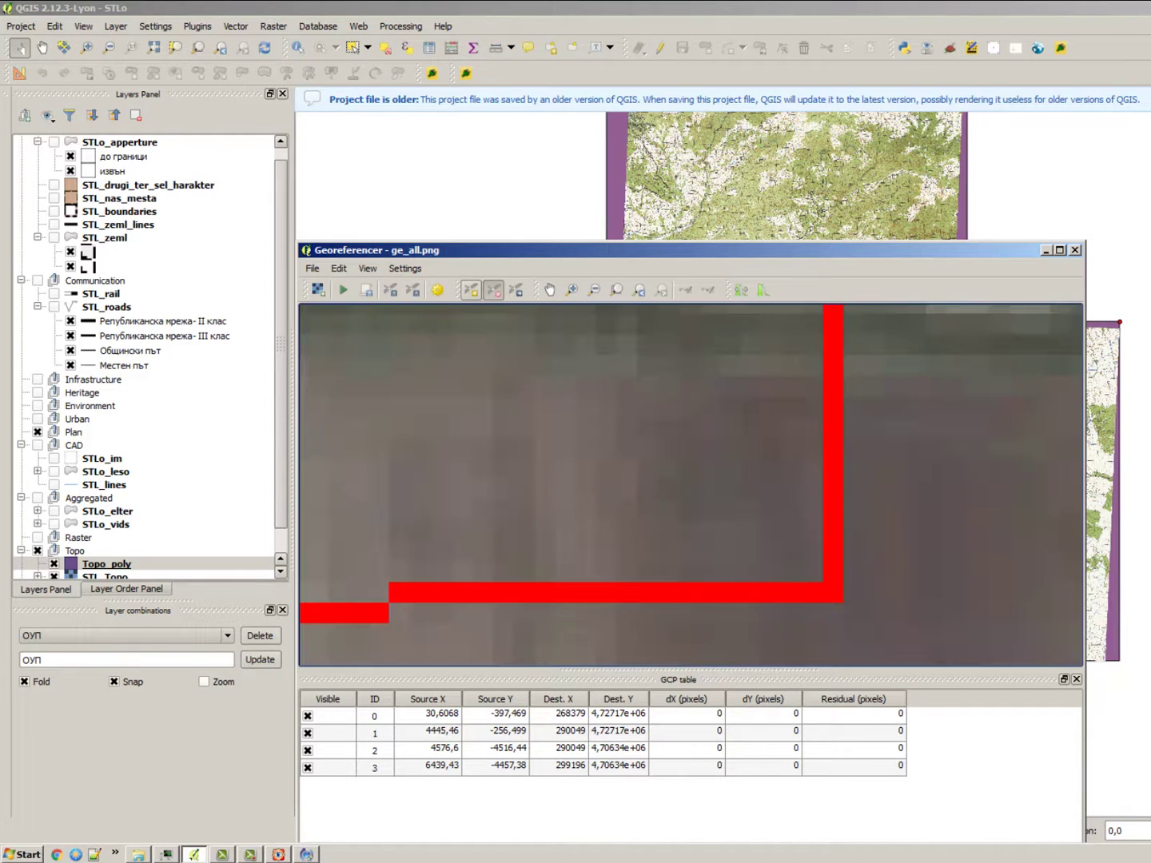
{"action": "left_click", "coordinate": [472, 290]}
{"action": "left_click", "coordinate": [1114, 659]}
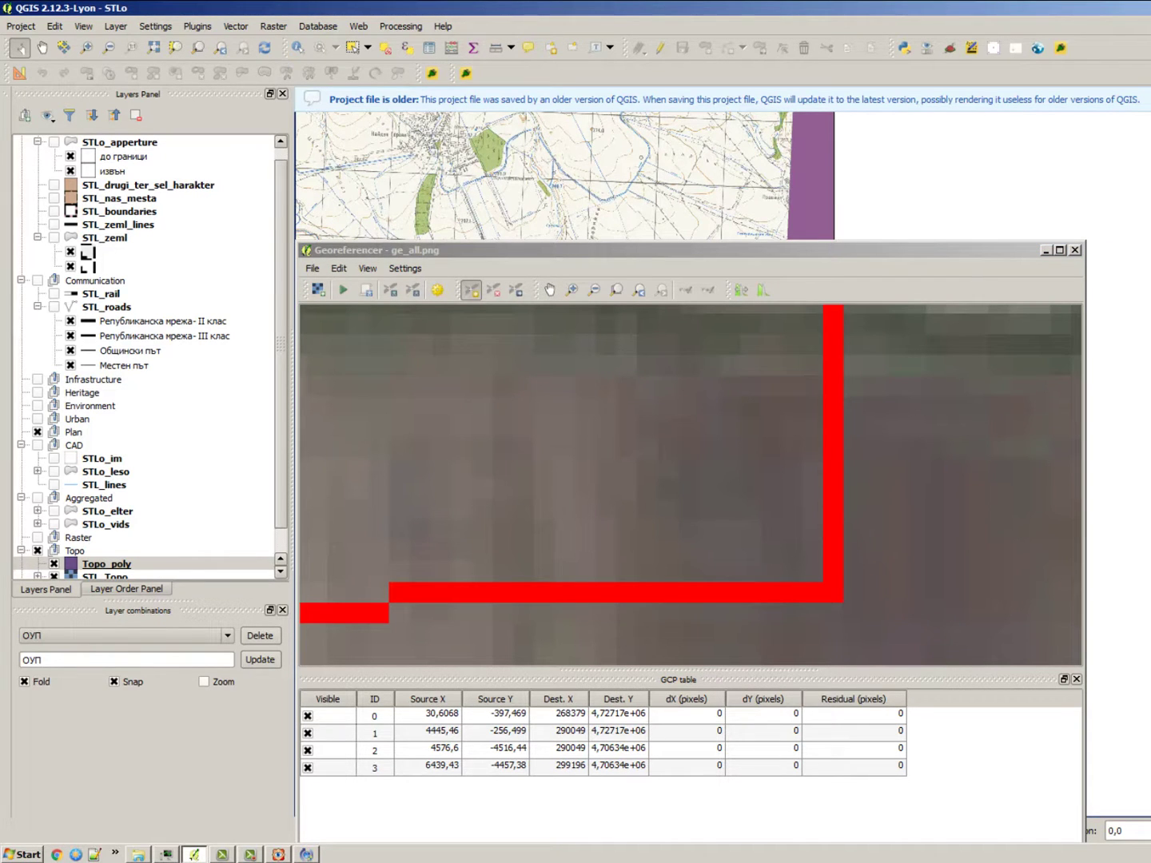
{"action": "left_click", "coordinate": [832, 592]}
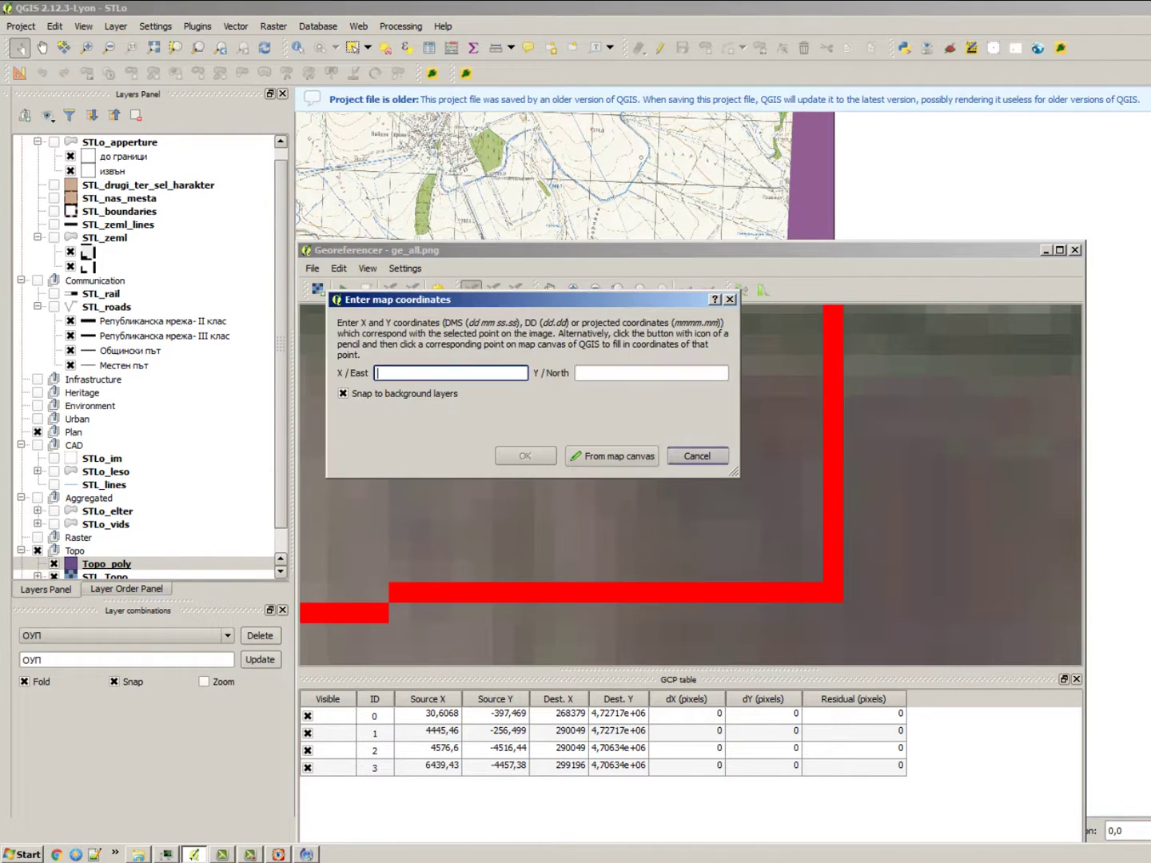
Step: Take the new point's coordinates from the map canvas at Topo_poly's lower-right vertex and add it to the GCP table
{"action": "left_click", "coordinate": [612, 456]}
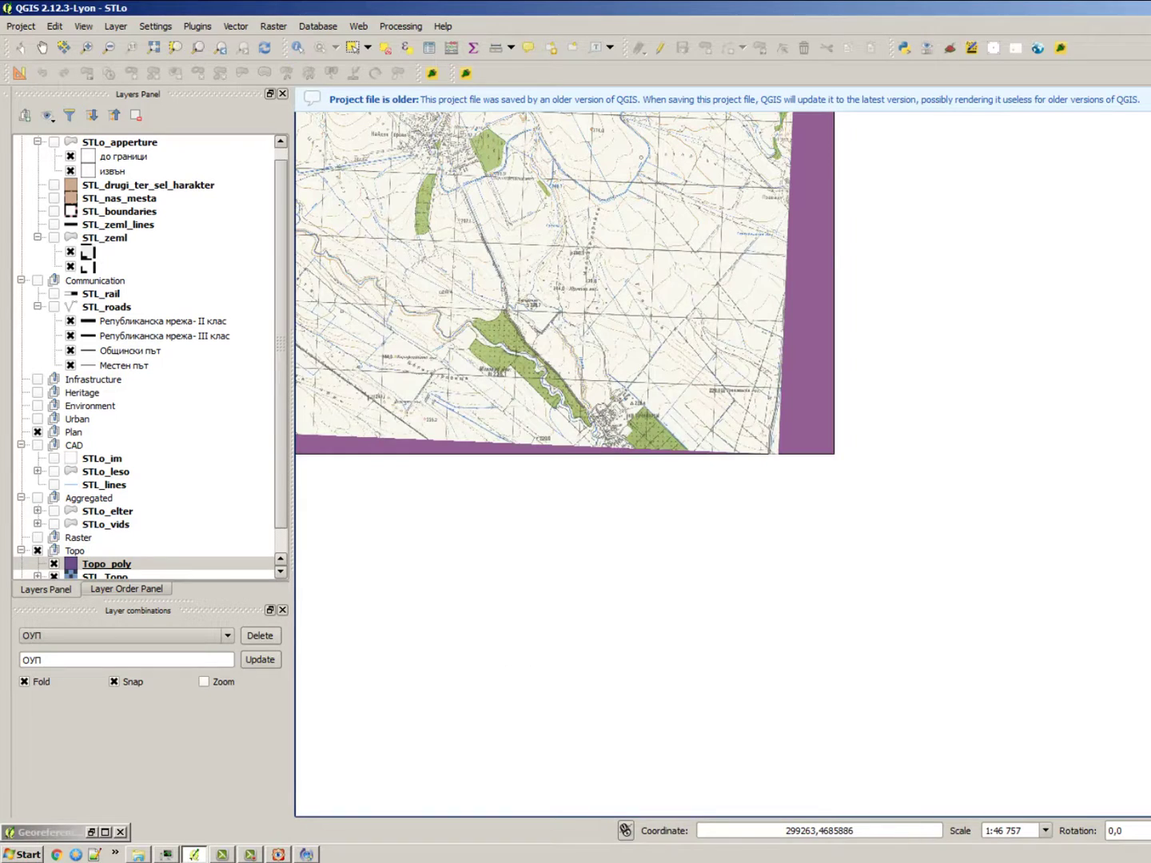
{"action": "left_click", "coordinate": [833, 454]}
{"action": "left_click", "coordinate": [525, 455]}
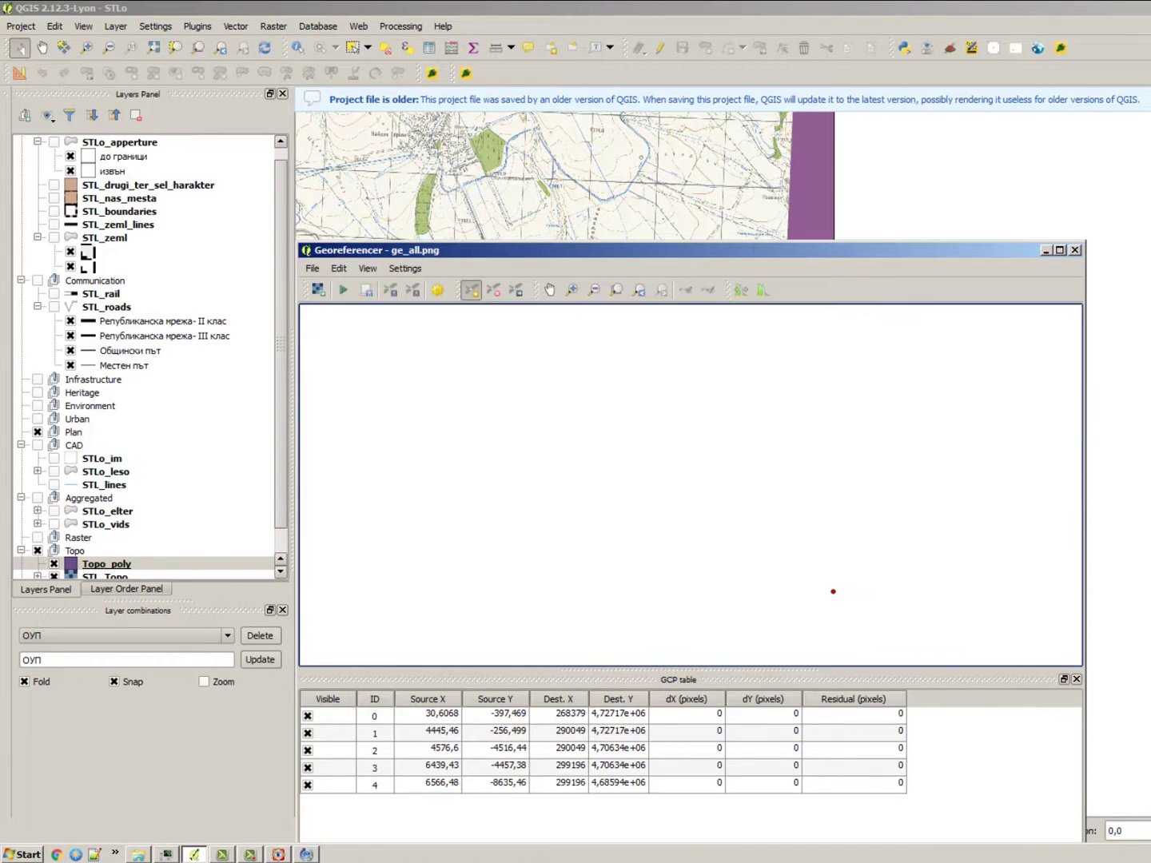
Step: Move the Georeferencer window aside and examine the control points placed at Topo_poly's corners on the map canvas
{"action": "left_click_drag", "start_coordinate": [687, 250], "coordinate": [329, 446]}
{"action": "scroll", "coordinate": [1091, 440], "scroll_direction": "down", "scroll_amount": 3}
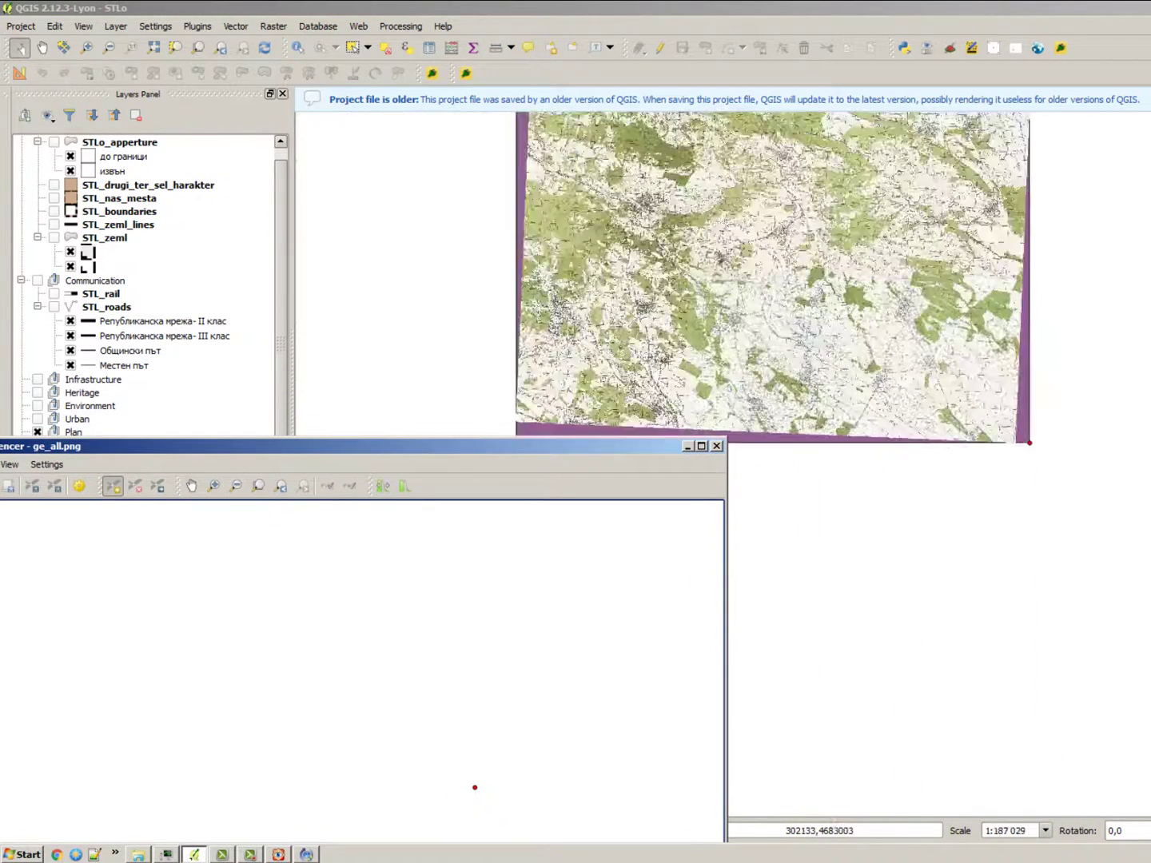
{"action": "scroll", "coordinate": [969, 287], "scroll_direction": "up", "scroll_amount": 4}
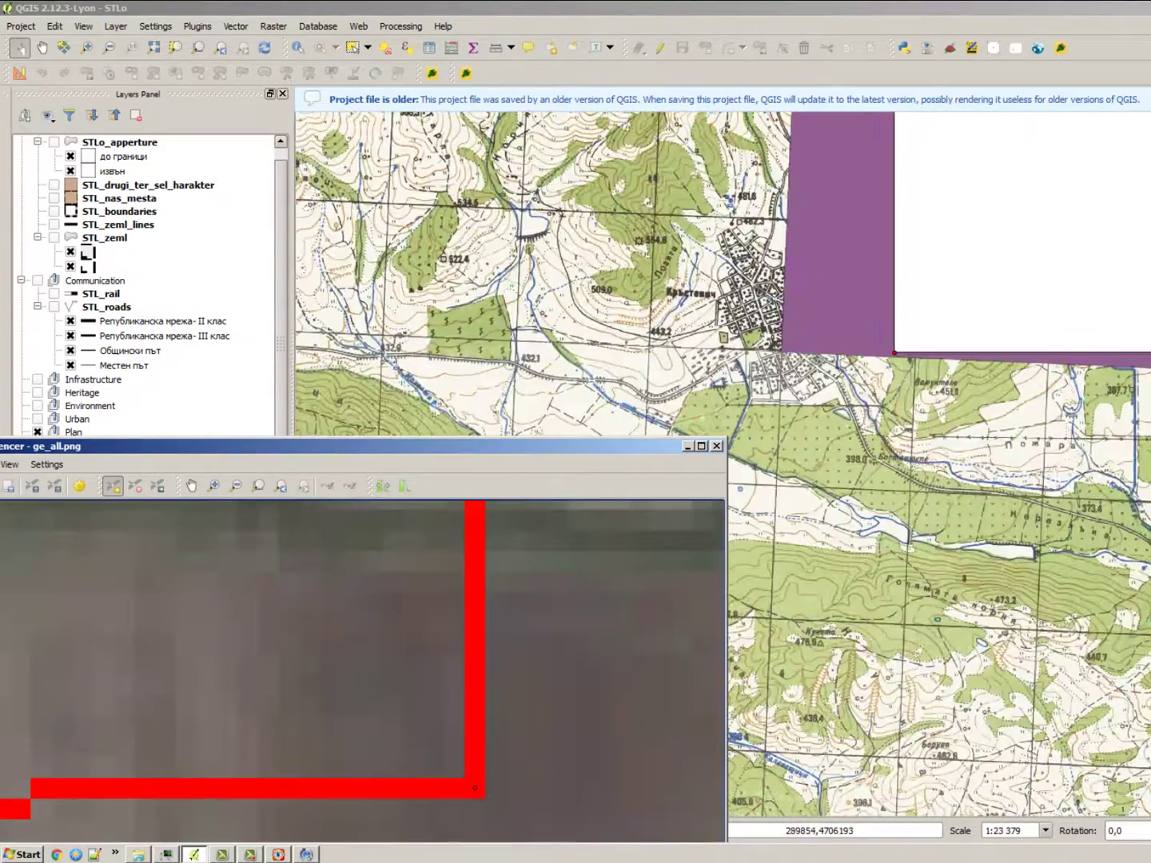
{"action": "scroll", "coordinate": [918, 556], "scroll_direction": "down", "scroll_amount": 3}
{"action": "scroll", "coordinate": [911, 173], "scroll_direction": "up", "scroll_amount": 2}
{"action": "scroll", "coordinate": [1071, 264], "scroll_direction": "down", "scroll_amount": 3}
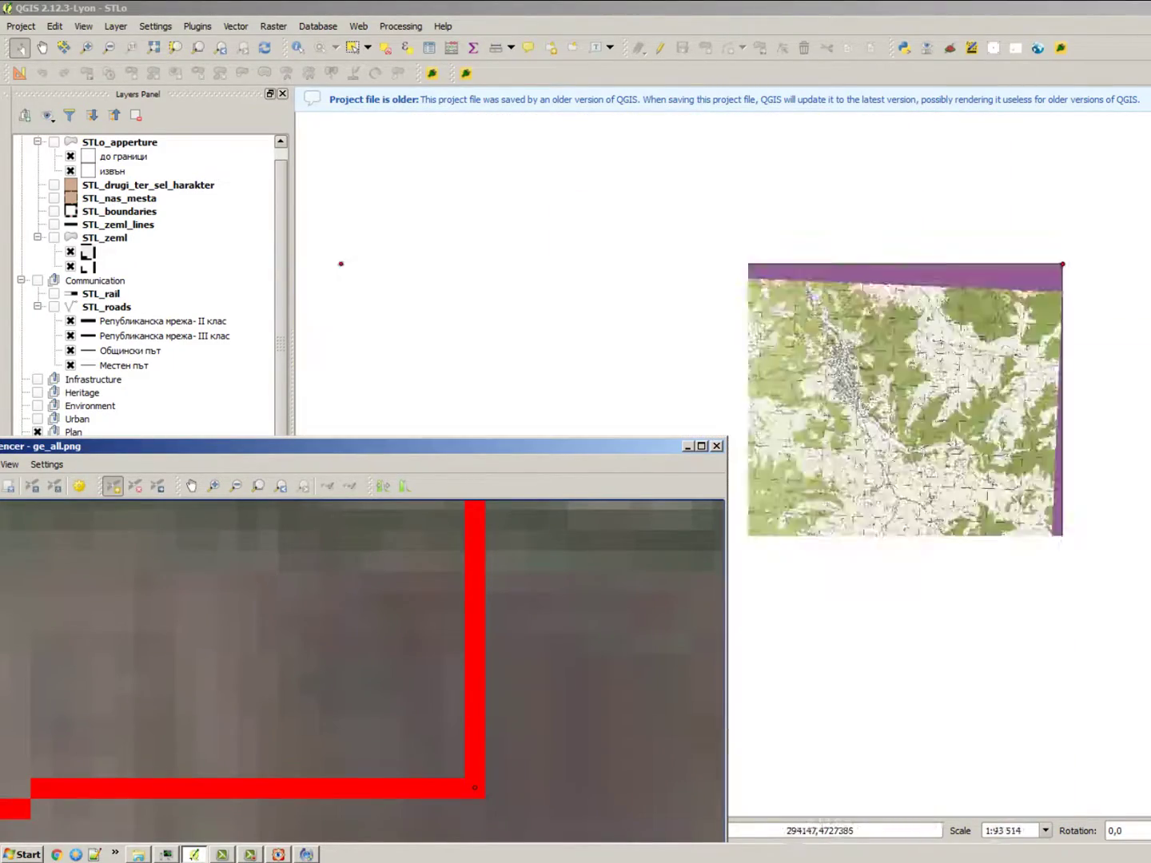
{"action": "scroll", "coordinate": [758, 290], "scroll_direction": "up", "scroll_amount": 1}
{"action": "scroll", "coordinate": [1106, 248], "scroll_direction": "down", "scroll_amount": 1}
{"action": "scroll", "coordinate": [1102, 560], "scroll_direction": "up", "scroll_amount": 2}
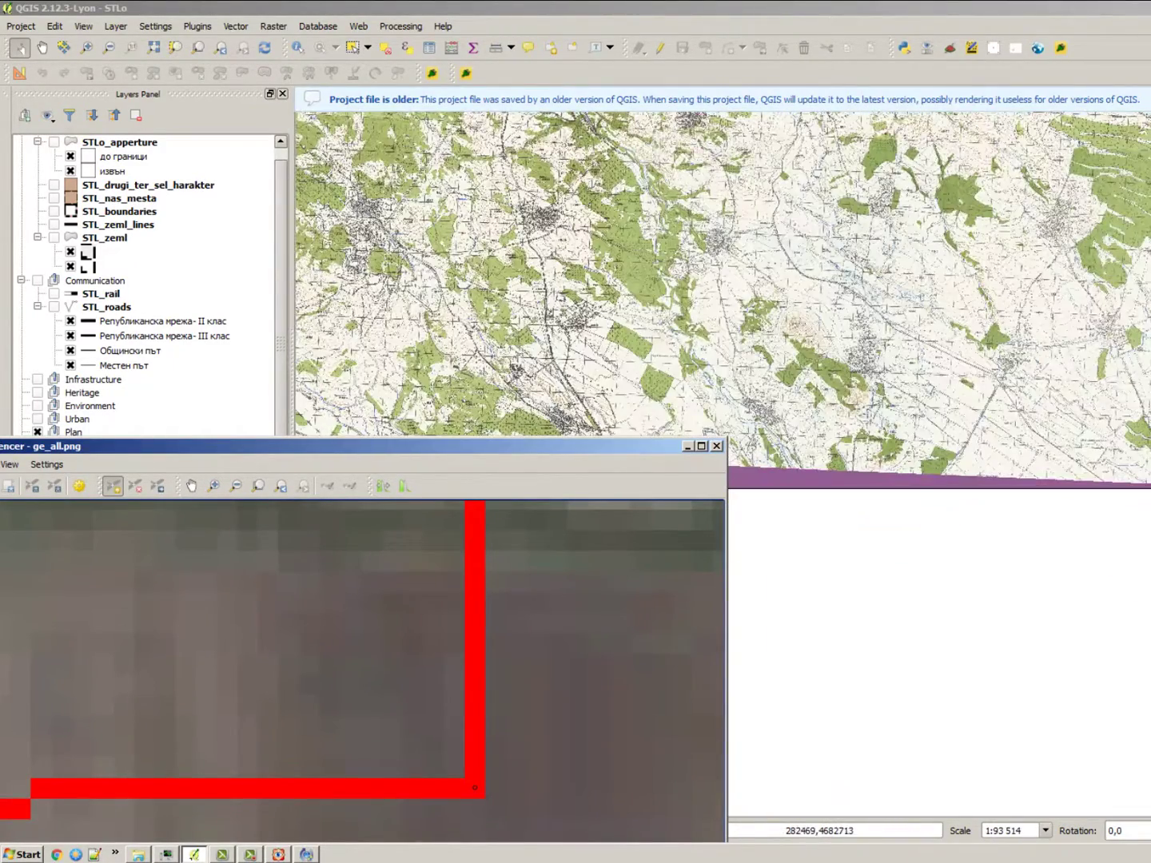
Step: Mark a control point on the lower-left corner of the red outline in the ge_all.png image
{"action": "left_click_drag", "start_coordinate": [346, 446], "coordinate": [931, 191]}
{"action": "scroll", "coordinate": [930, 485], "scroll_direction": "down", "scroll_amount": 2}
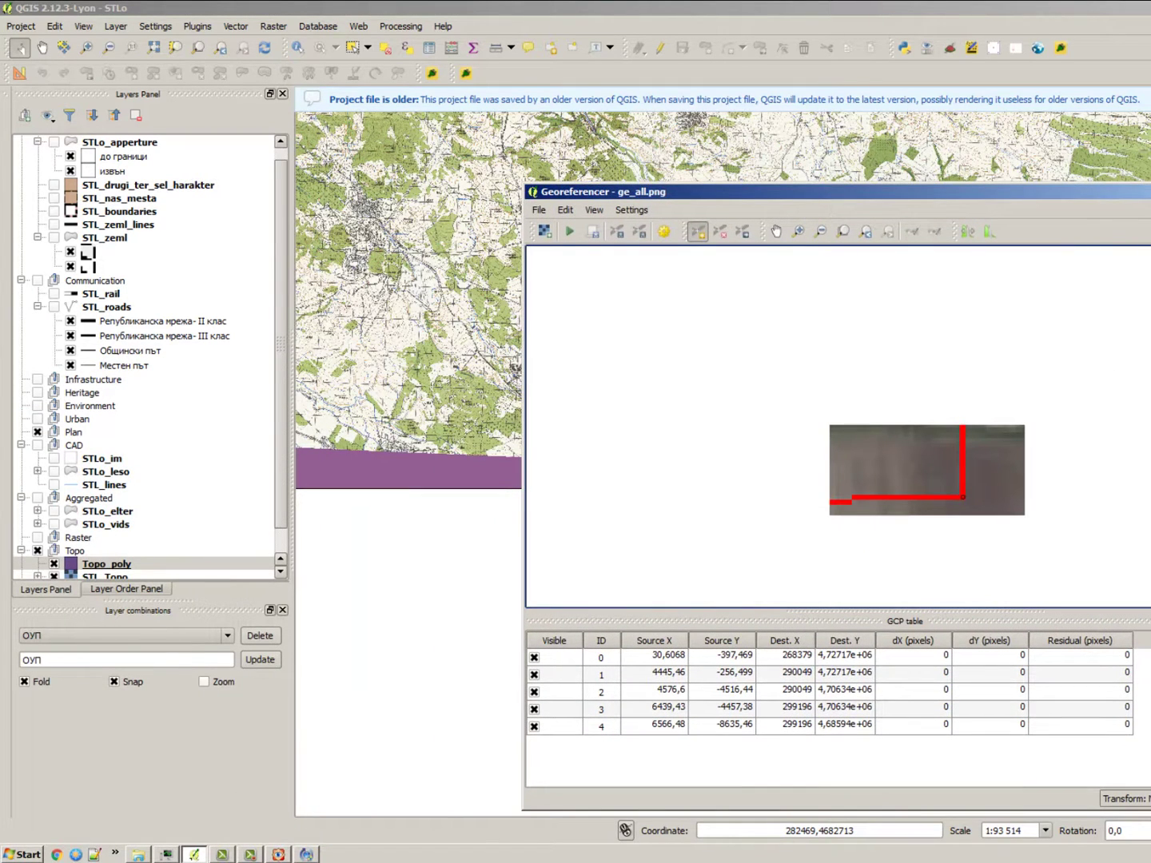
{"action": "scroll", "coordinate": [1067, 419], "scroll_direction": "down", "scroll_amount": 1}
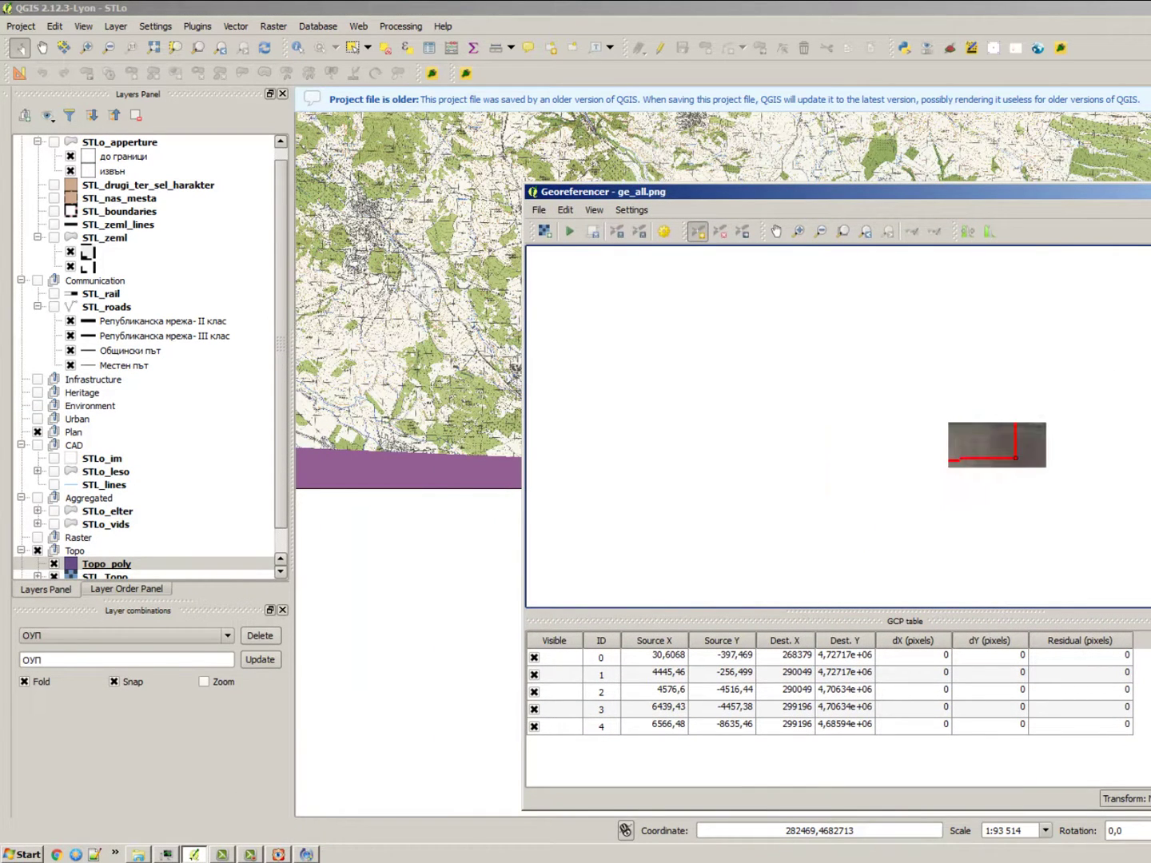
{"action": "scroll", "coordinate": [1049, 425], "scroll_direction": "down", "scroll_amount": 1}
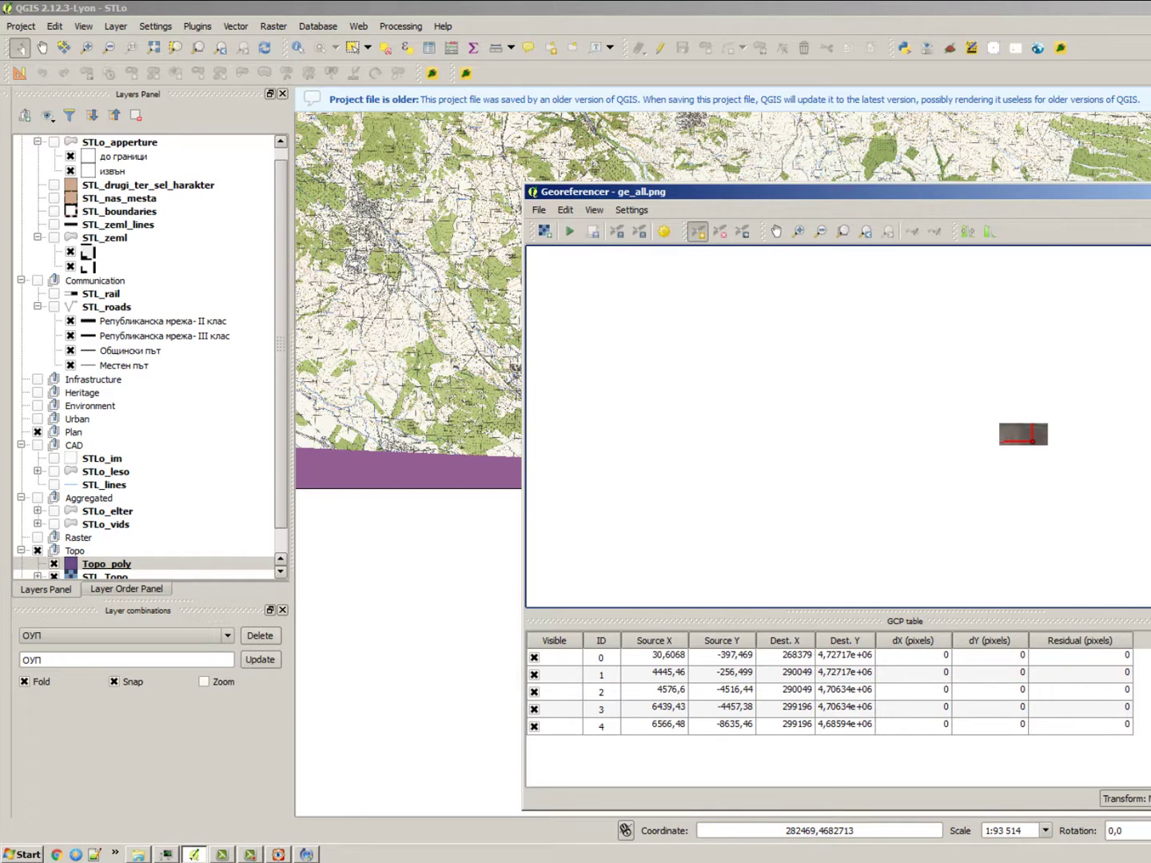
{"action": "scroll", "coordinate": [1032, 441], "scroll_direction": "down", "scroll_amount": 3}
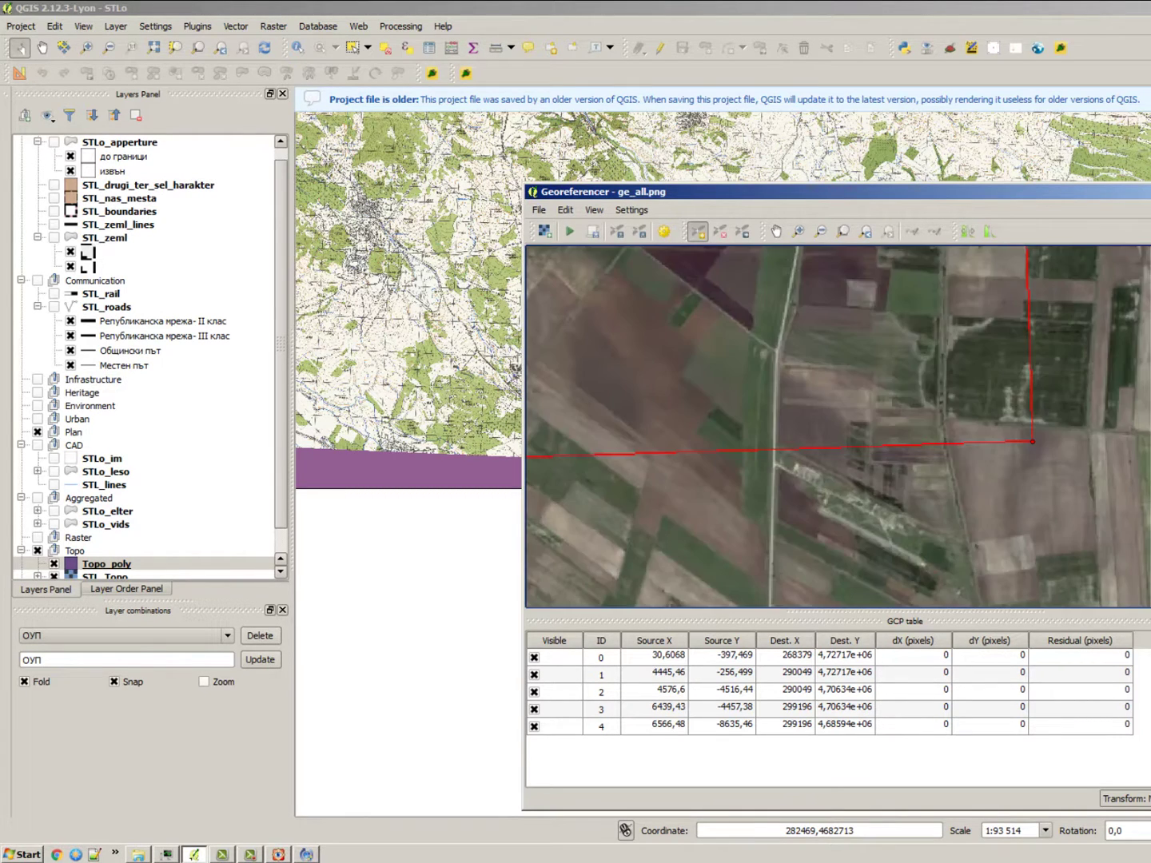
{"action": "scroll", "coordinate": [1046, 451], "scroll_direction": "down", "scroll_amount": 2}
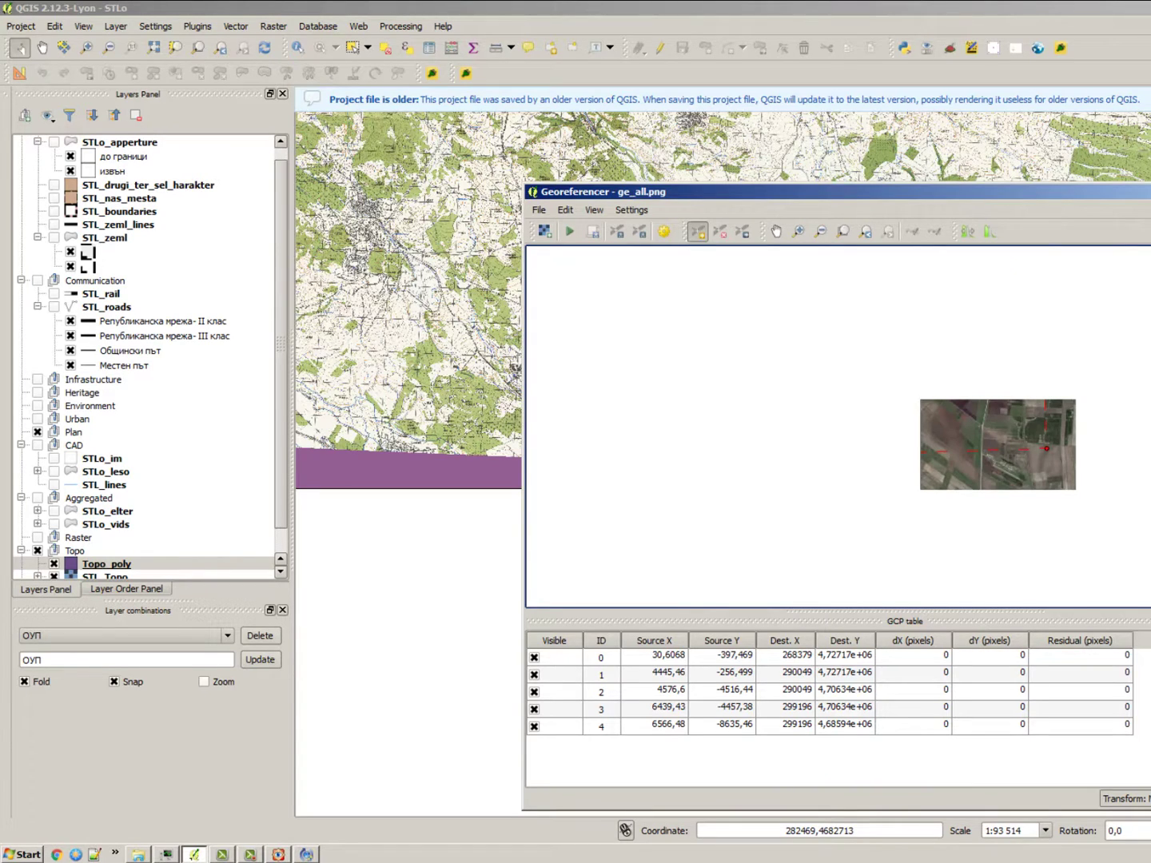
{"action": "scroll", "coordinate": [1083, 469], "scroll_direction": "down", "scroll_amount": 1}
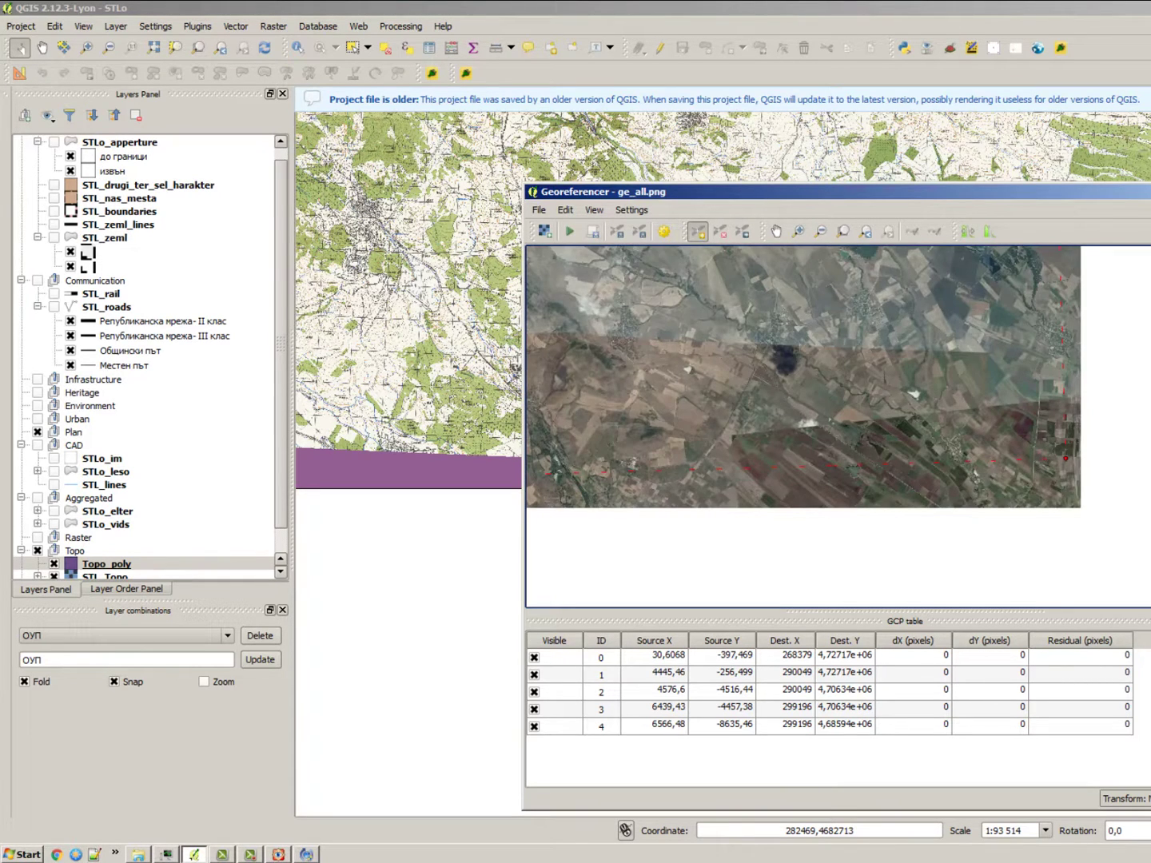
{"action": "scroll", "coordinate": [982, 462], "scroll_direction": "up", "scroll_amount": 1}
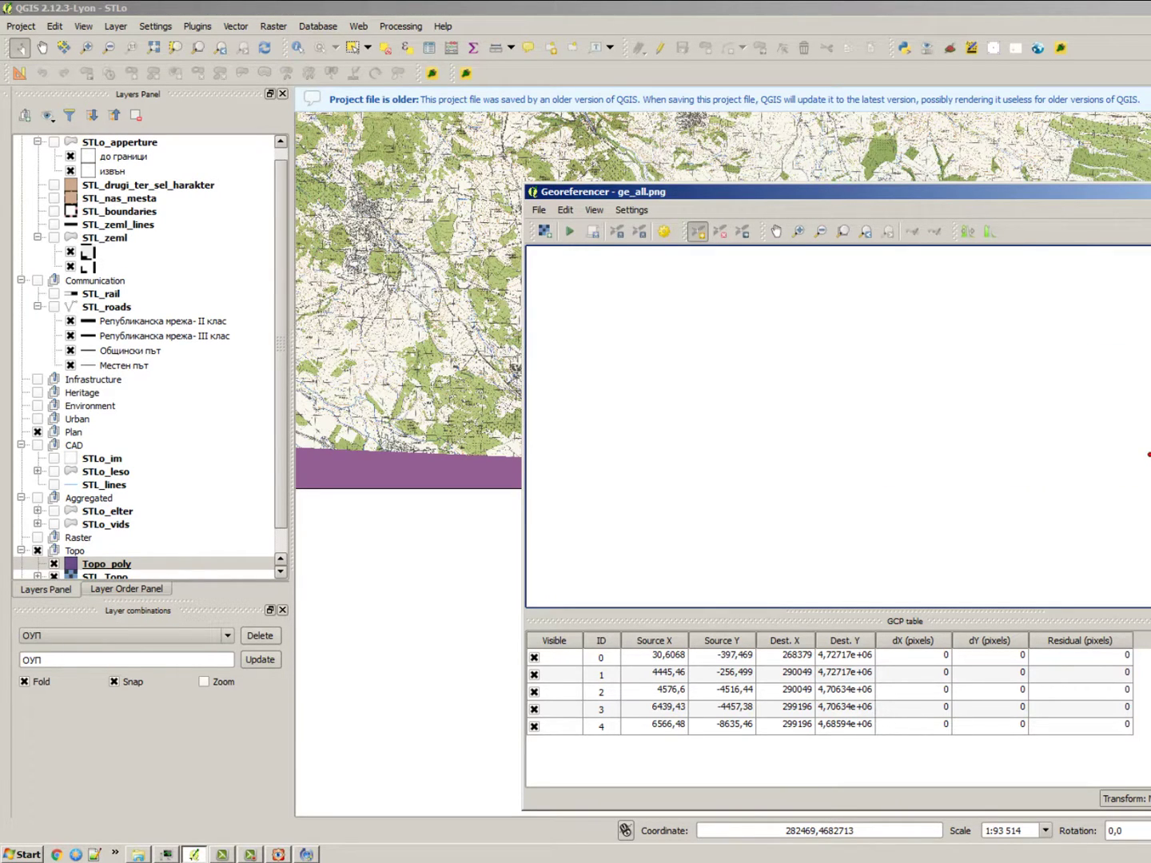
{"action": "scroll", "coordinate": [665, 469], "scroll_direction": "up", "scroll_amount": 1}
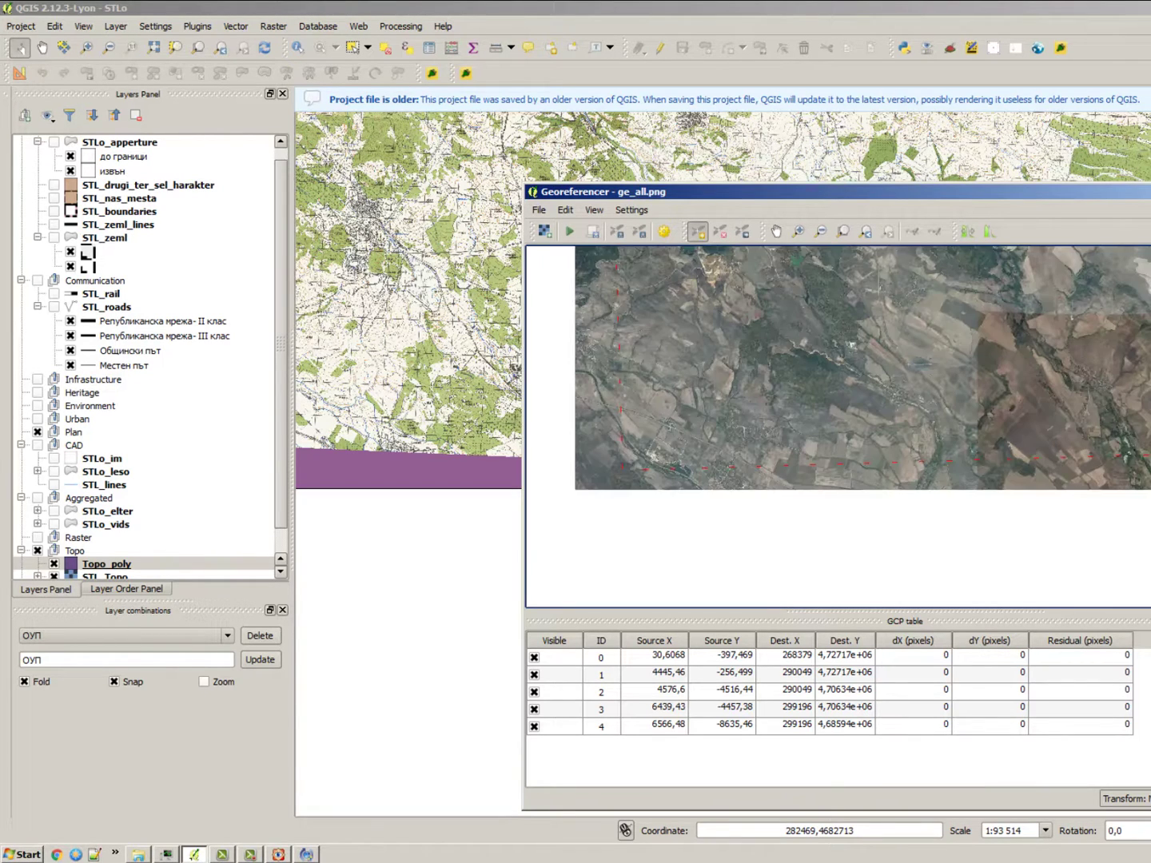
{"action": "scroll", "coordinate": [666, 468], "scroll_direction": "up", "scroll_amount": 1}
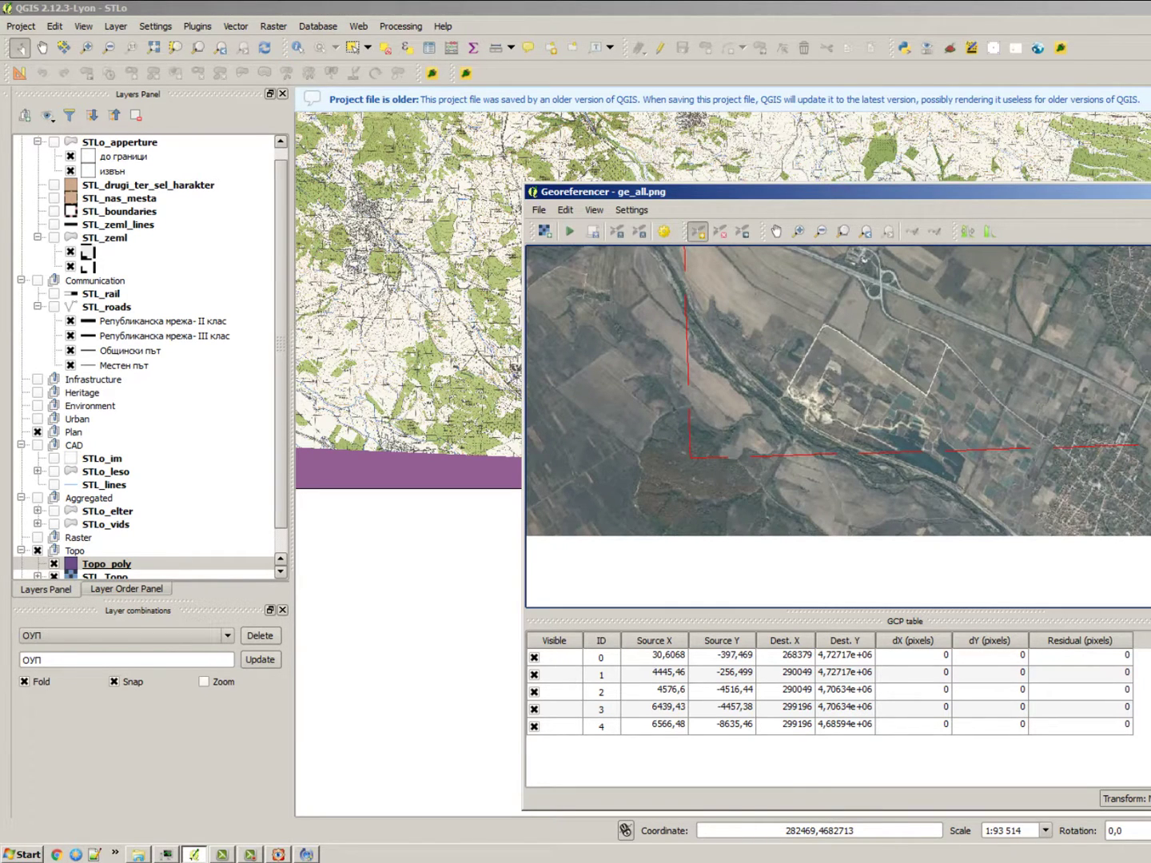
{"action": "scroll", "coordinate": [671, 472], "scroll_direction": "up", "scroll_amount": 2}
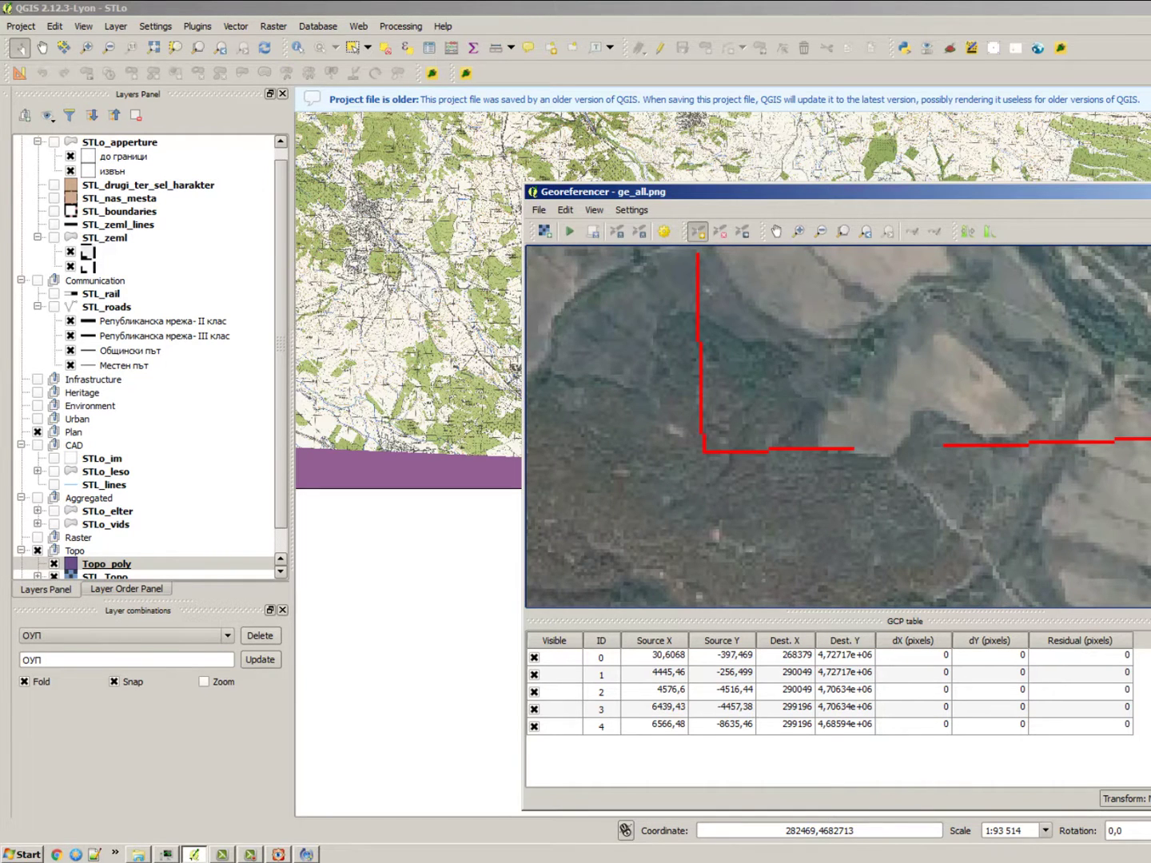
{"action": "scroll", "coordinate": [687, 459], "scroll_direction": "up", "scroll_amount": 1}
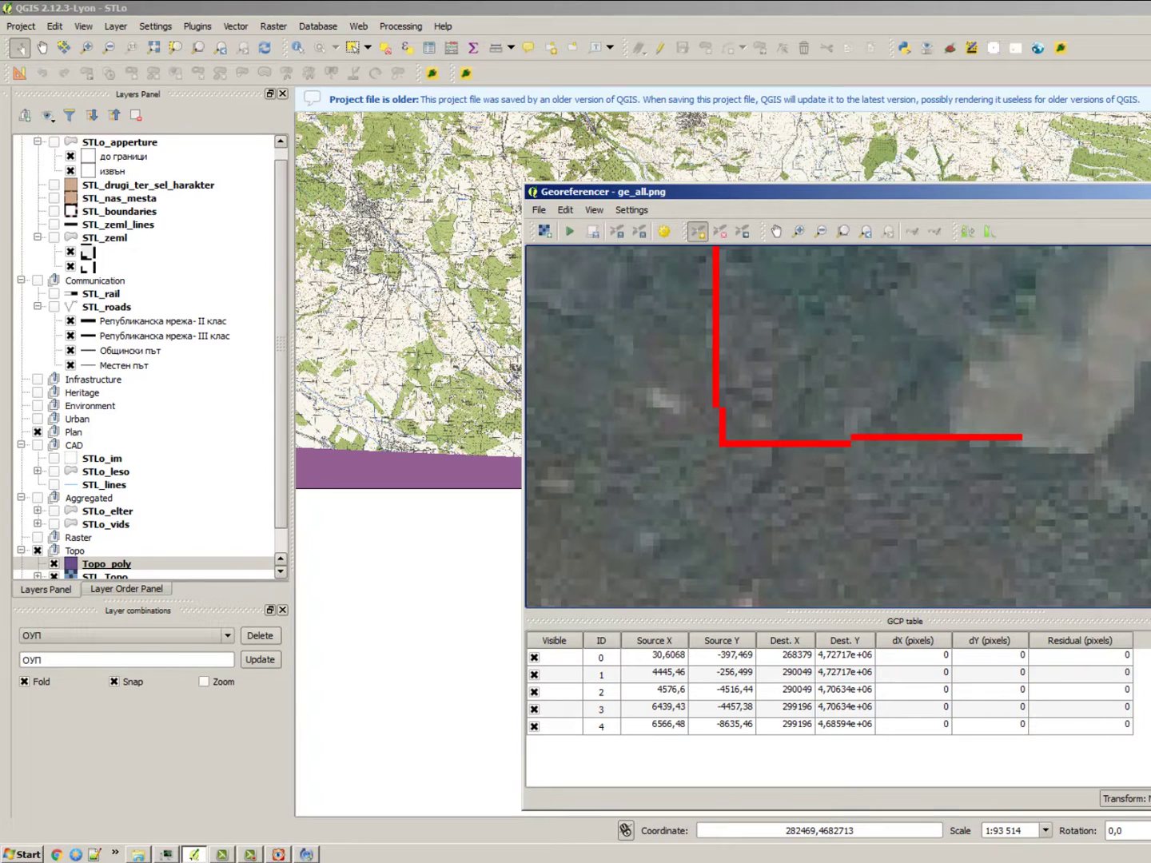
{"action": "scroll", "coordinate": [719, 444], "scroll_direction": "up", "scroll_amount": 1}
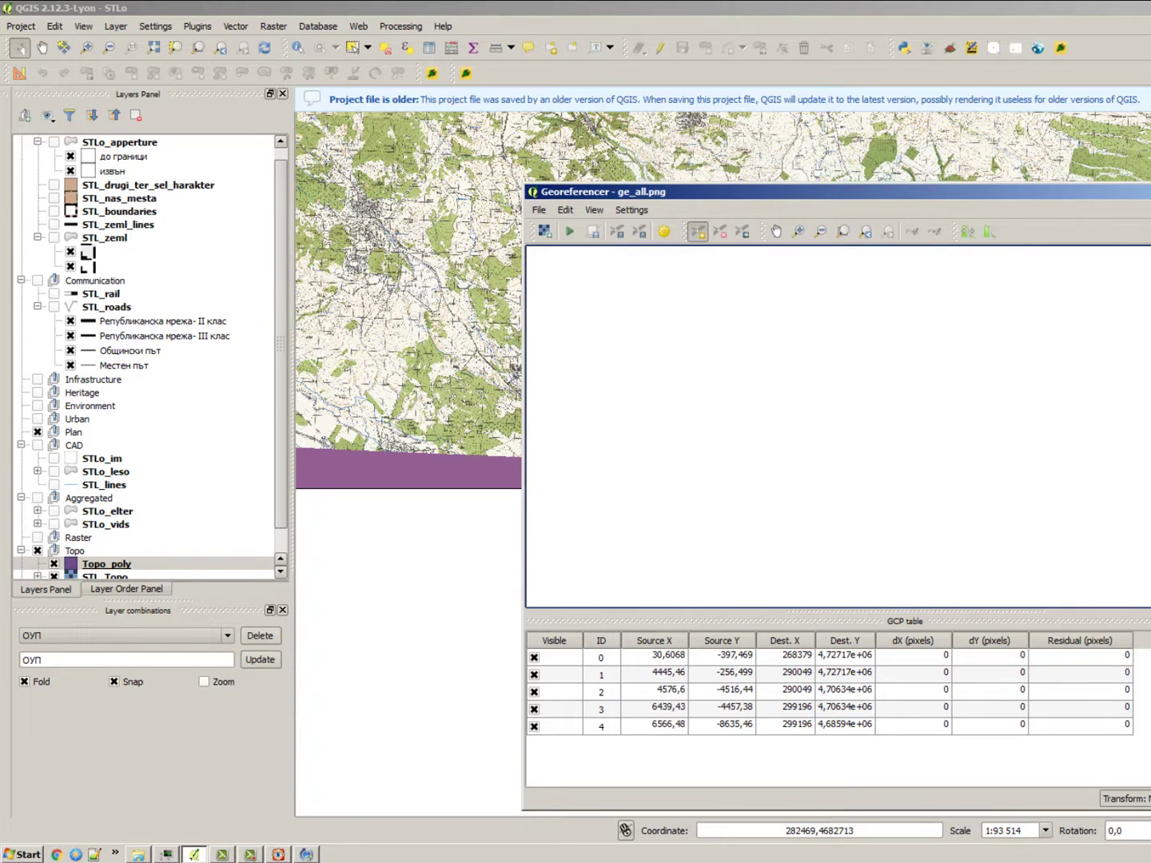
{"action": "scroll", "coordinate": [719, 444], "scroll_direction": "up", "scroll_amount": 1}
{"action": "scroll", "coordinate": [719, 444], "scroll_direction": "up", "scroll_amount": 2}
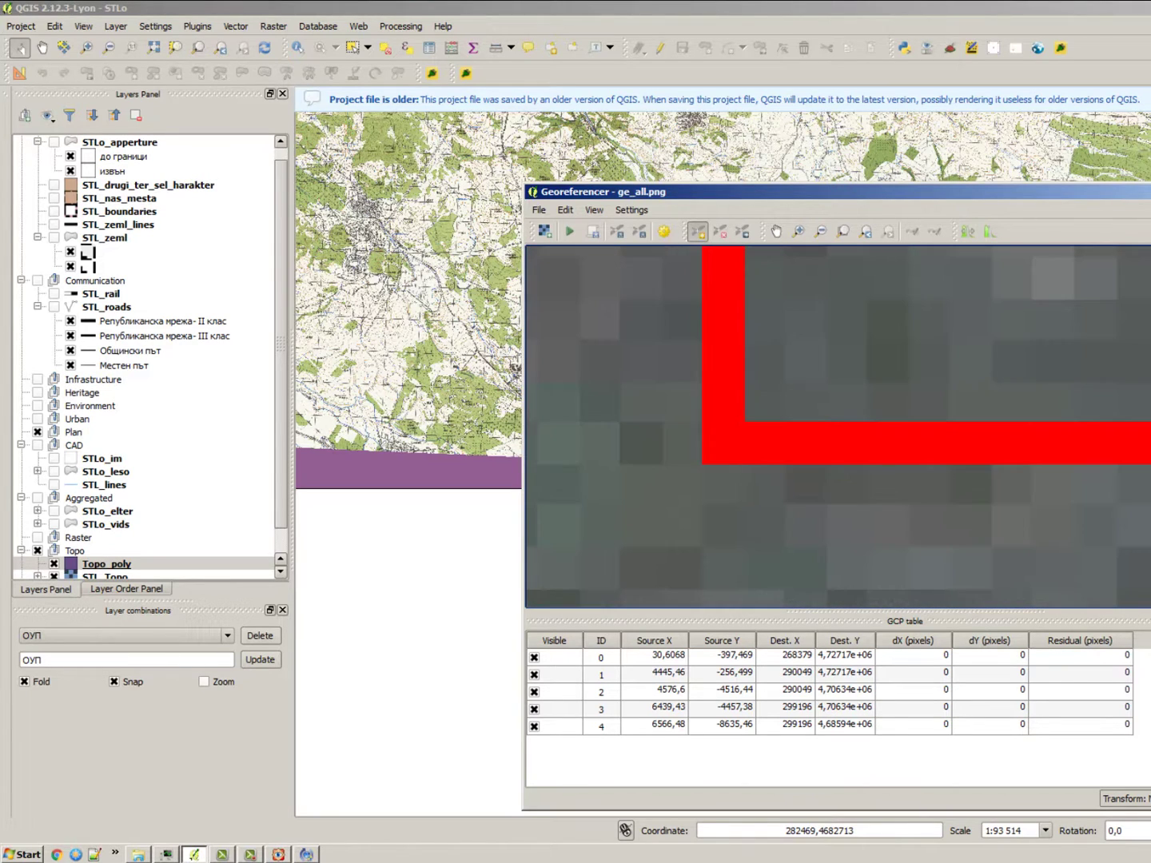
{"action": "left_click", "coordinate": [723, 444]}
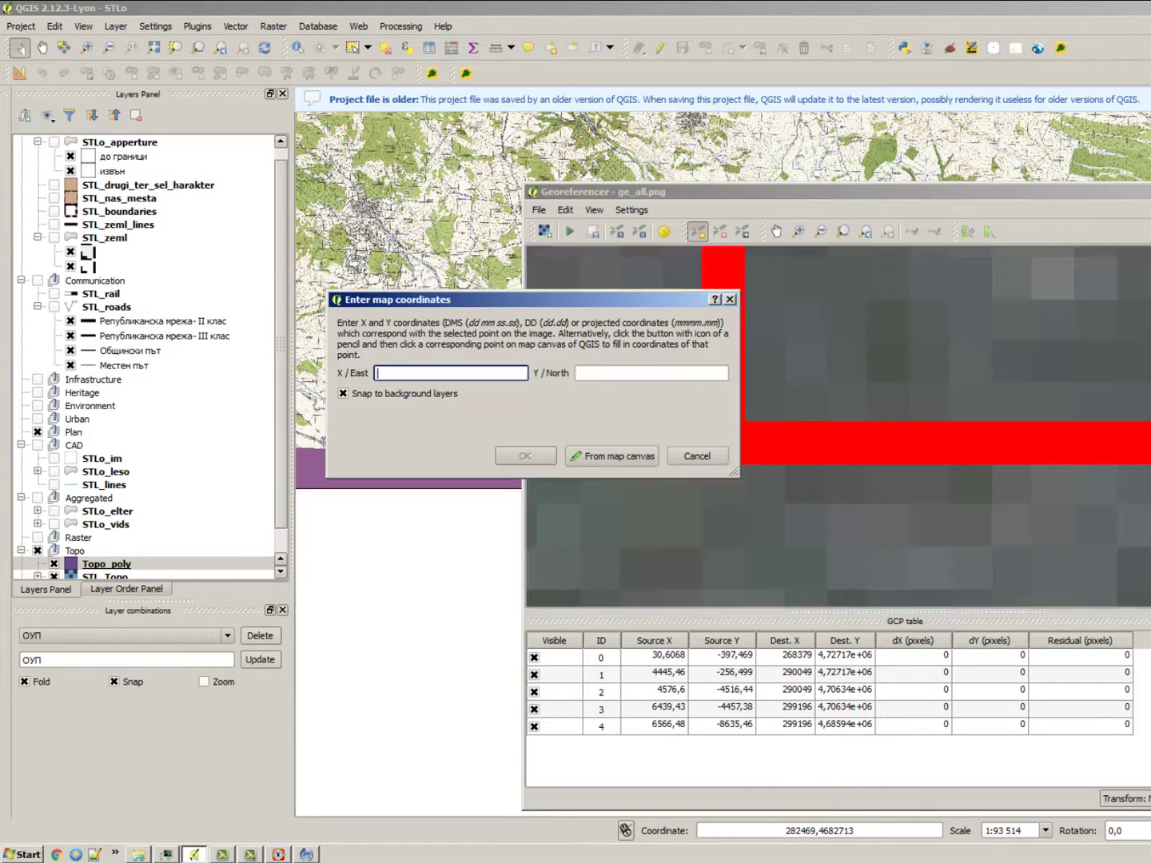
{"action": "left_click", "coordinate": [698, 457]}
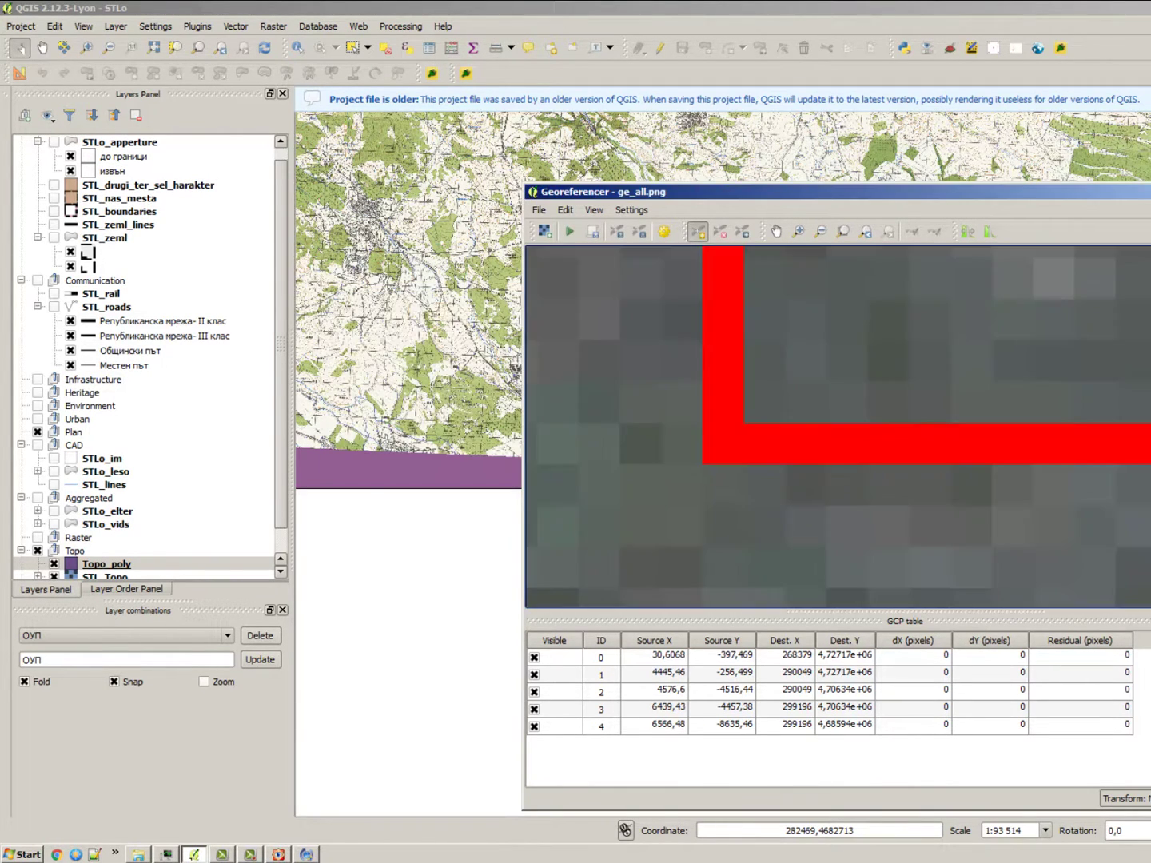
{"action": "left_click", "coordinate": [724, 443]}
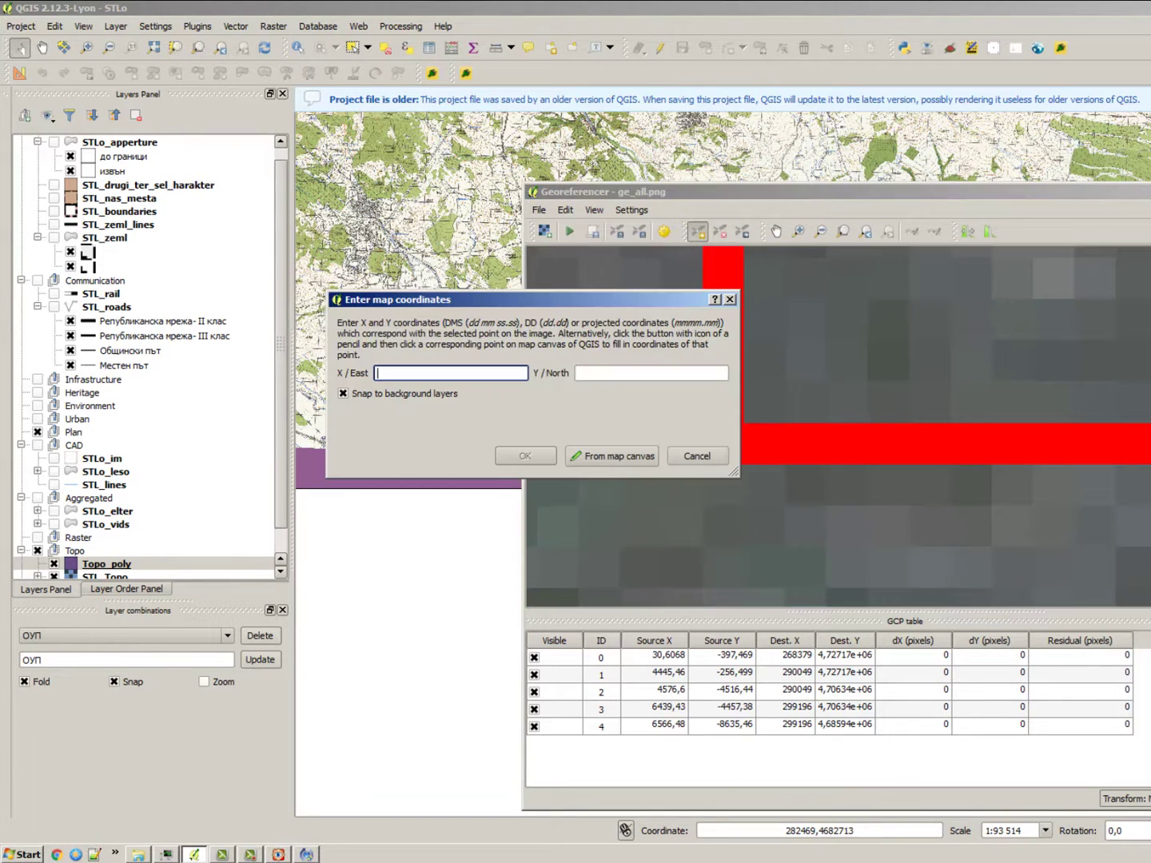
Step: Take the point's coordinates from the map canvas at Topo_poly's lower-left vertex and add it to the GCP table
{"action": "left_click", "coordinate": [687, 453]}
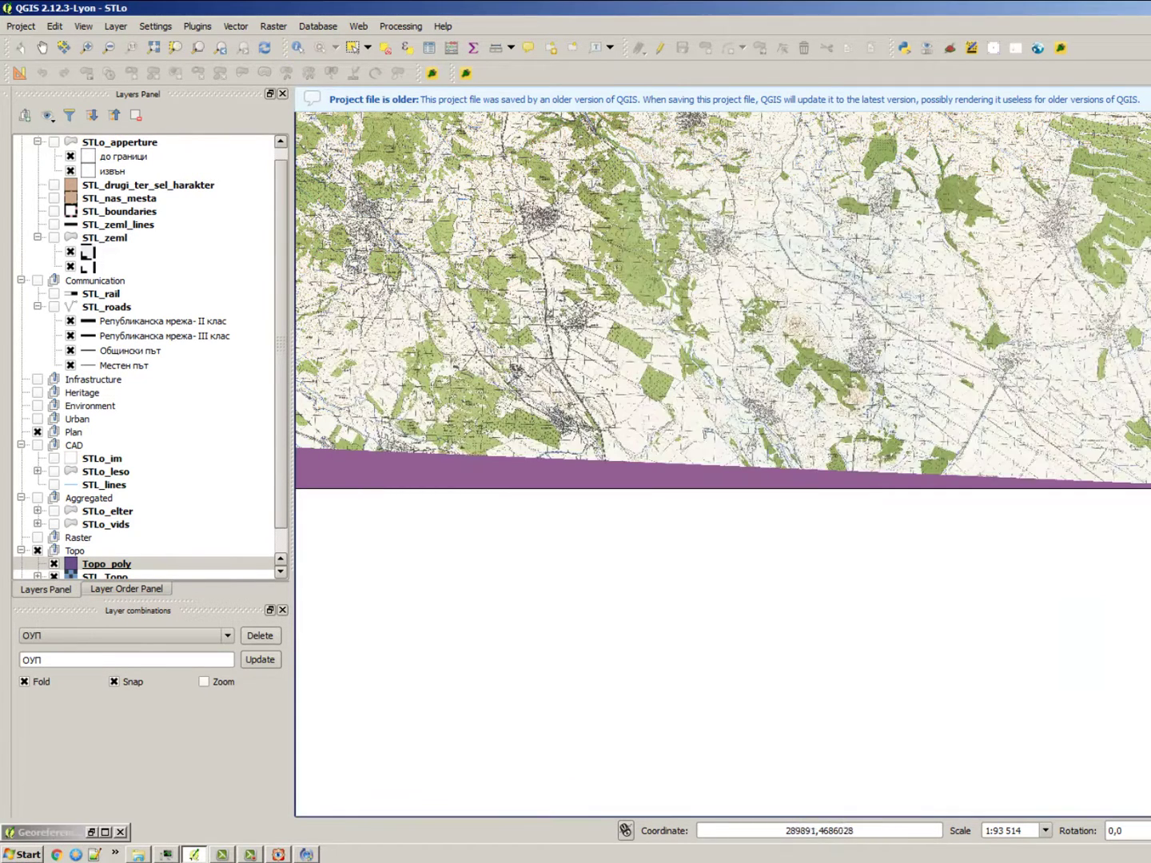
{"action": "scroll", "coordinate": [1026, 505], "scroll_direction": "down", "scroll_amount": 2}
{"action": "scroll", "coordinate": [743, 506], "scroll_direction": "up", "scroll_amount": 2}
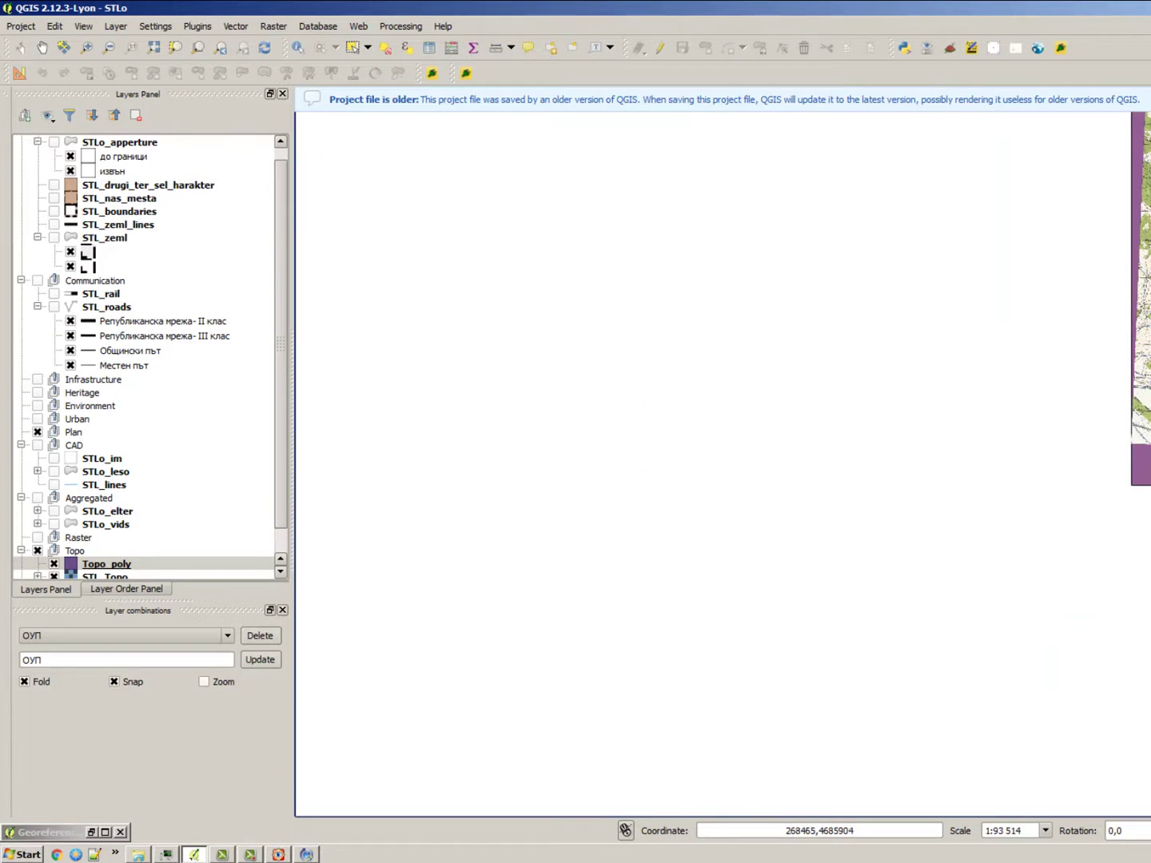
{"action": "left_click", "coordinate": [1126, 491]}
{"action": "key", "text": "Return"}
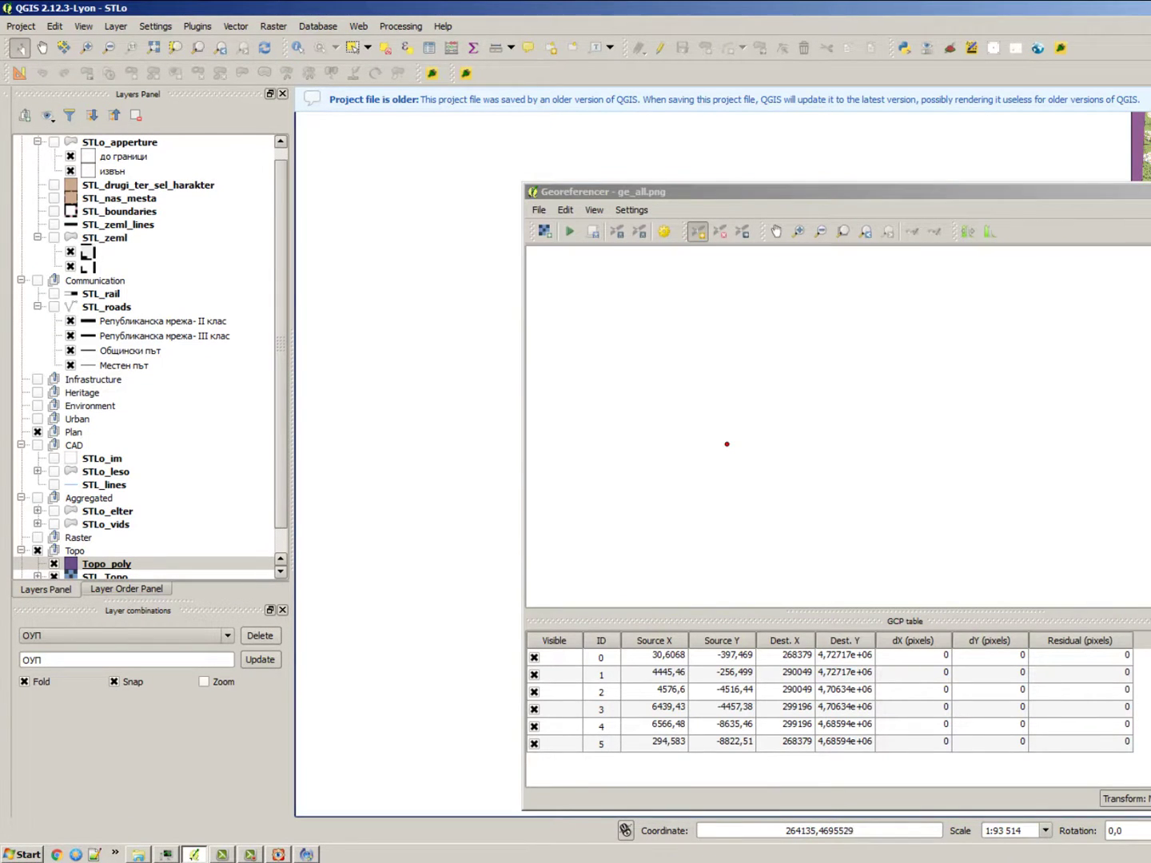
Step: Move the Georeferencer window aside and check the control points on Topo_poly's left corners and the image's lower-left corner
{"action": "left_click_drag", "start_coordinate": [992, 191], "coordinate": [664, 214]}
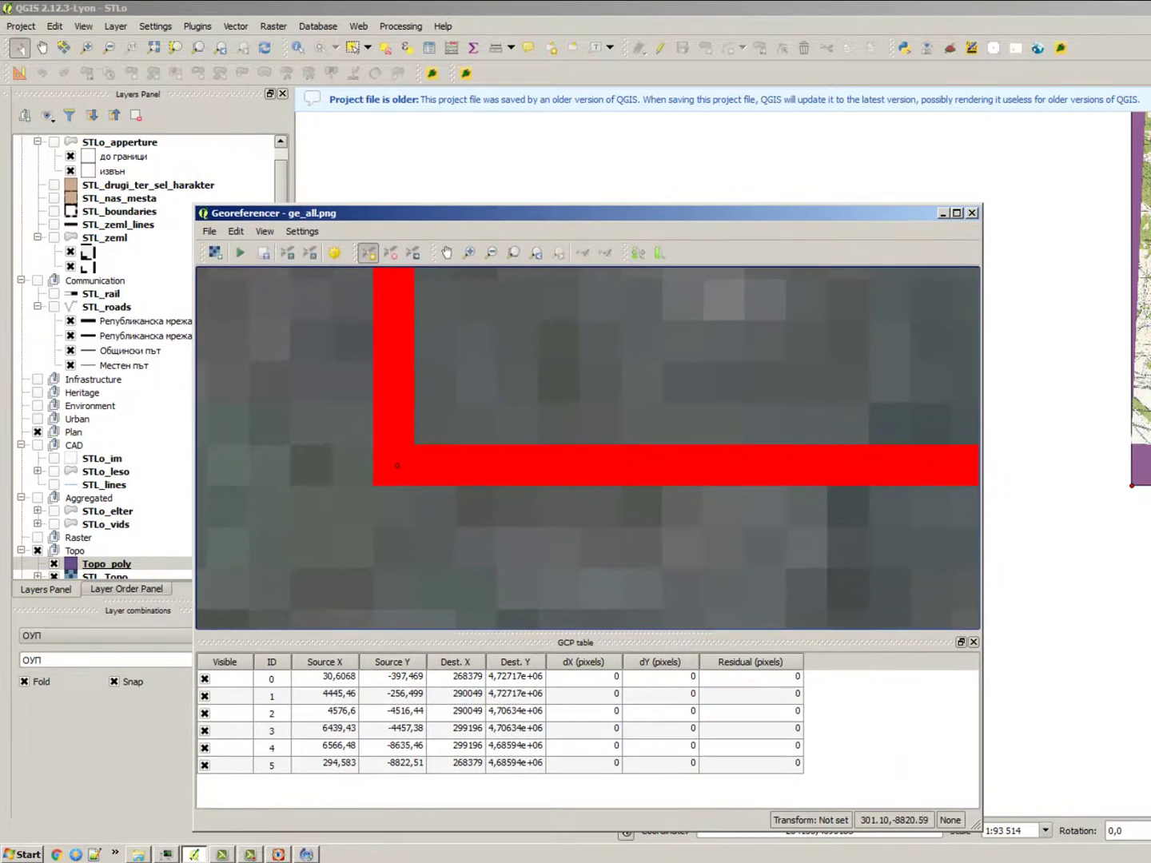
{"action": "scroll", "coordinate": [660, 413], "scroll_direction": "down", "scroll_amount": 2}
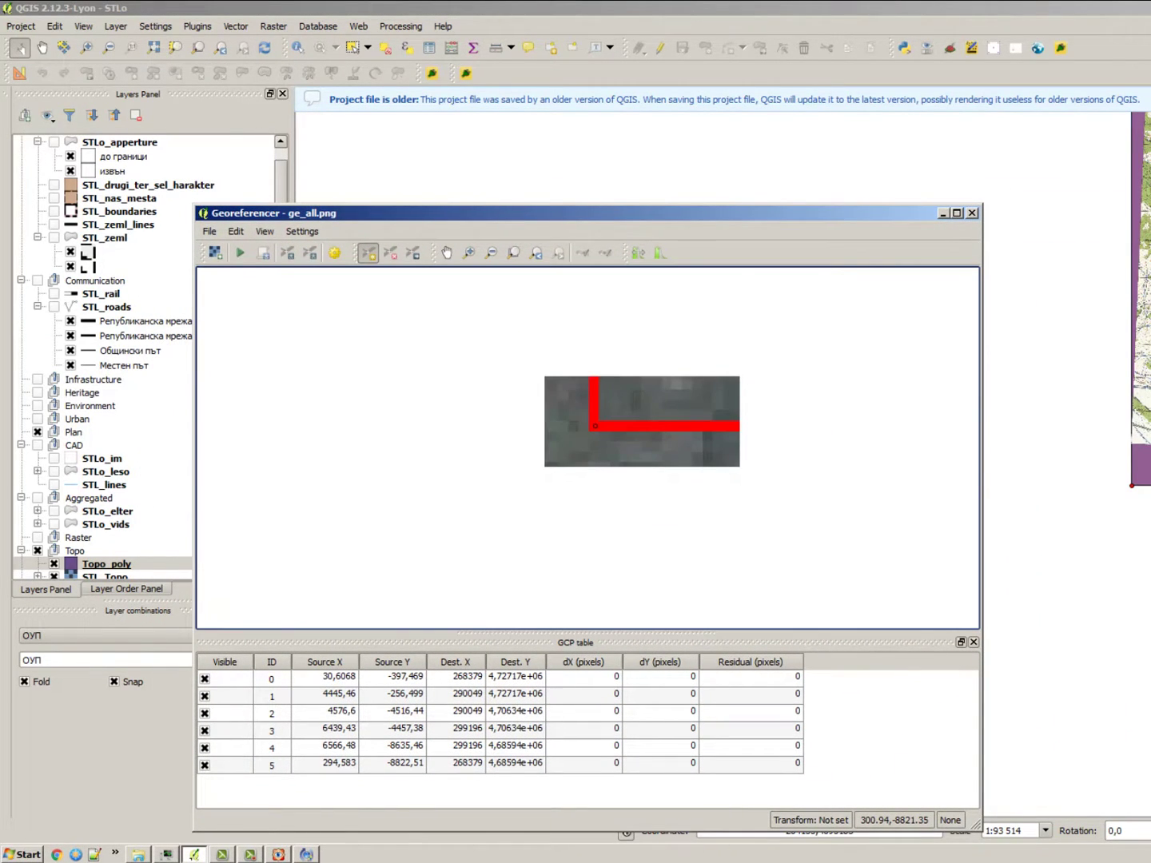
{"action": "scroll", "coordinate": [658, 422], "scroll_direction": "down", "scroll_amount": 1}
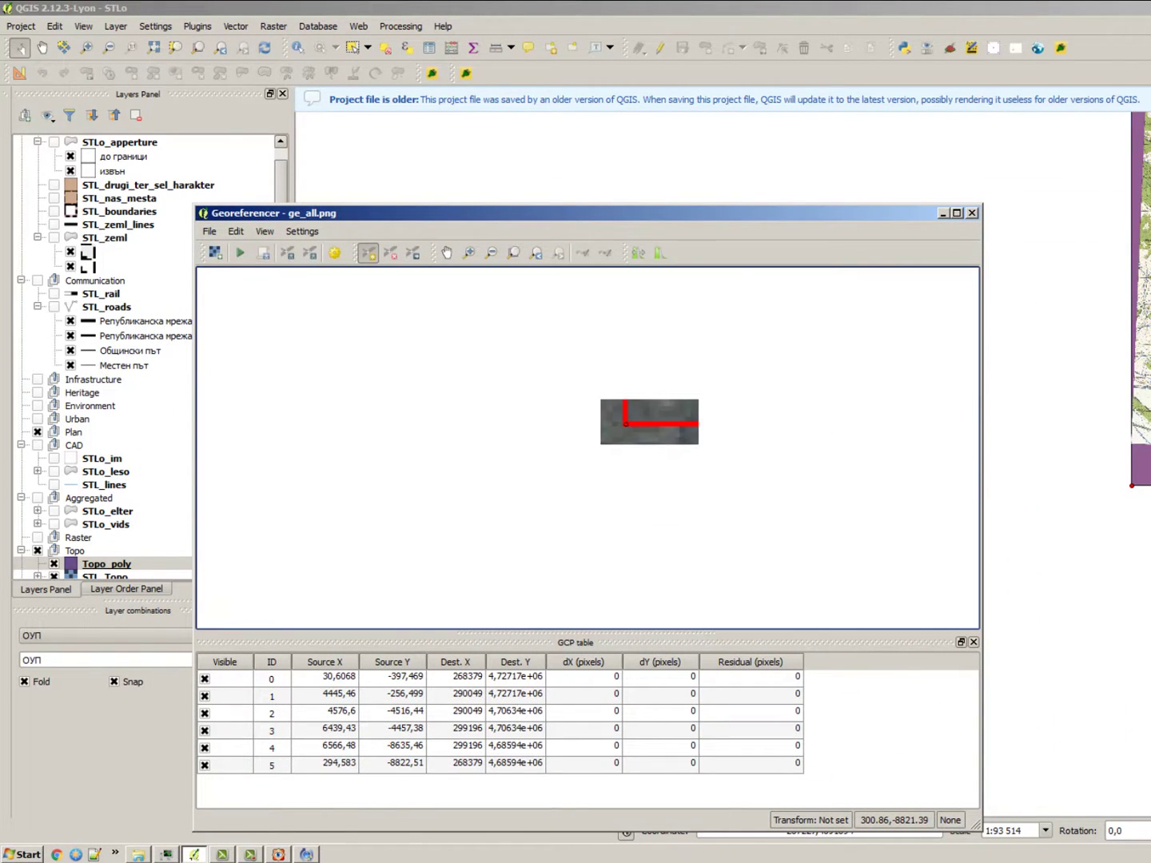
{"action": "left_click", "coordinate": [1092, 292]}
{"action": "scroll", "coordinate": [904, 397], "scroll_direction": "down", "scroll_amount": 1}
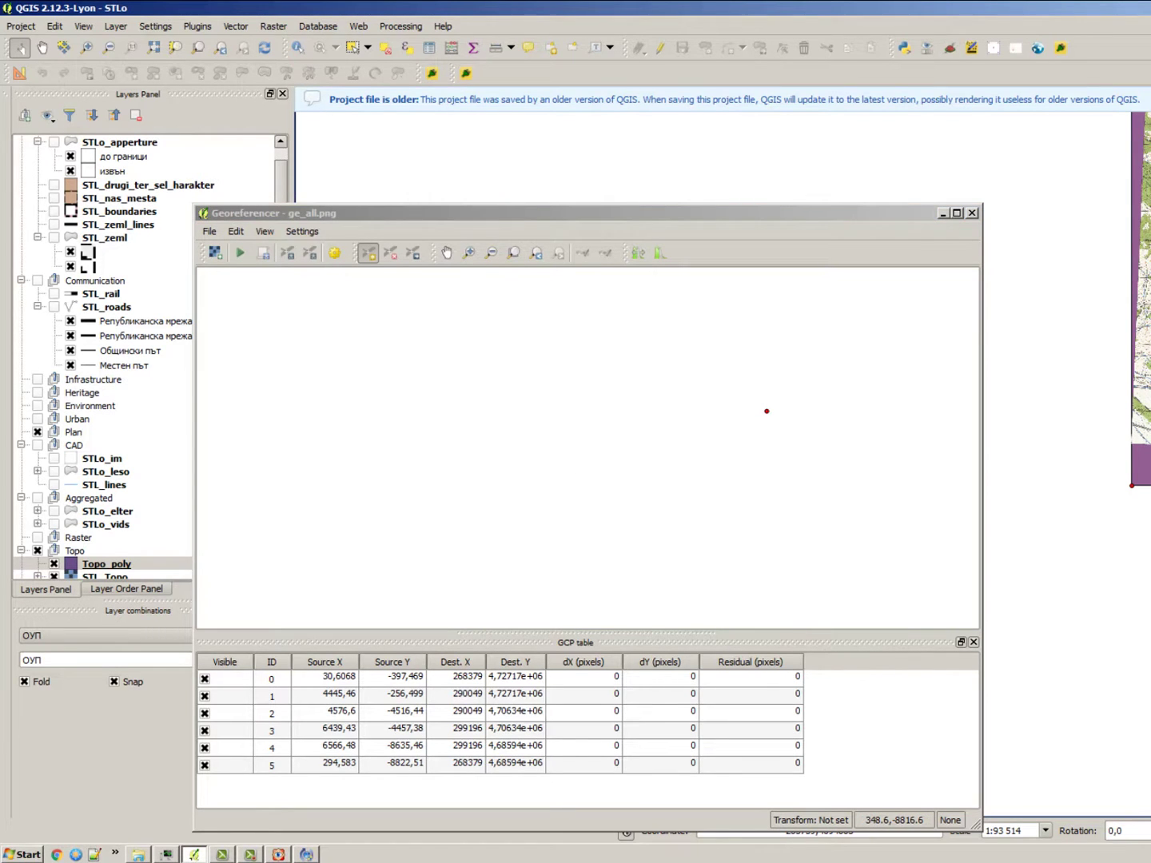
{"action": "scroll", "coordinate": [1063, 384], "scroll_direction": "down", "scroll_amount": 2}
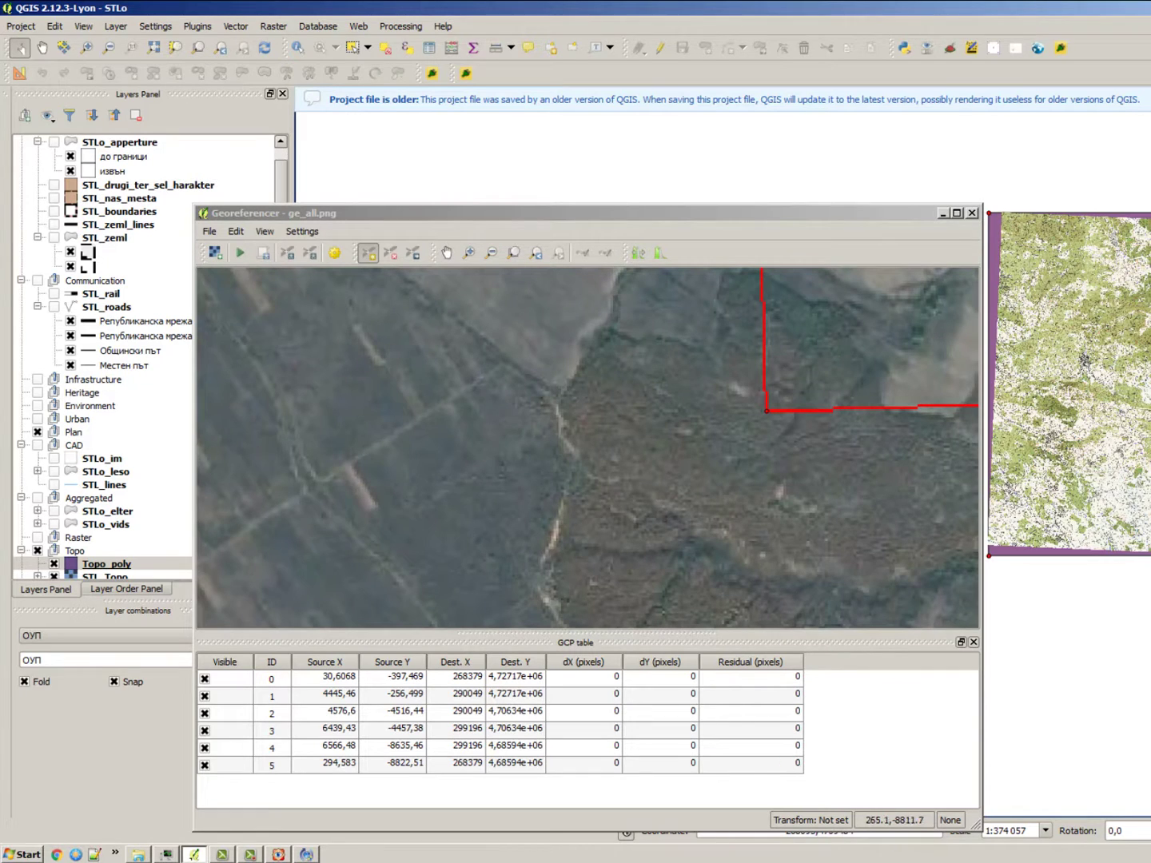
{"action": "left_click", "coordinate": [767, 214]}
{"action": "scroll", "coordinate": [548, 450], "scroll_direction": "down", "scroll_amount": 1}
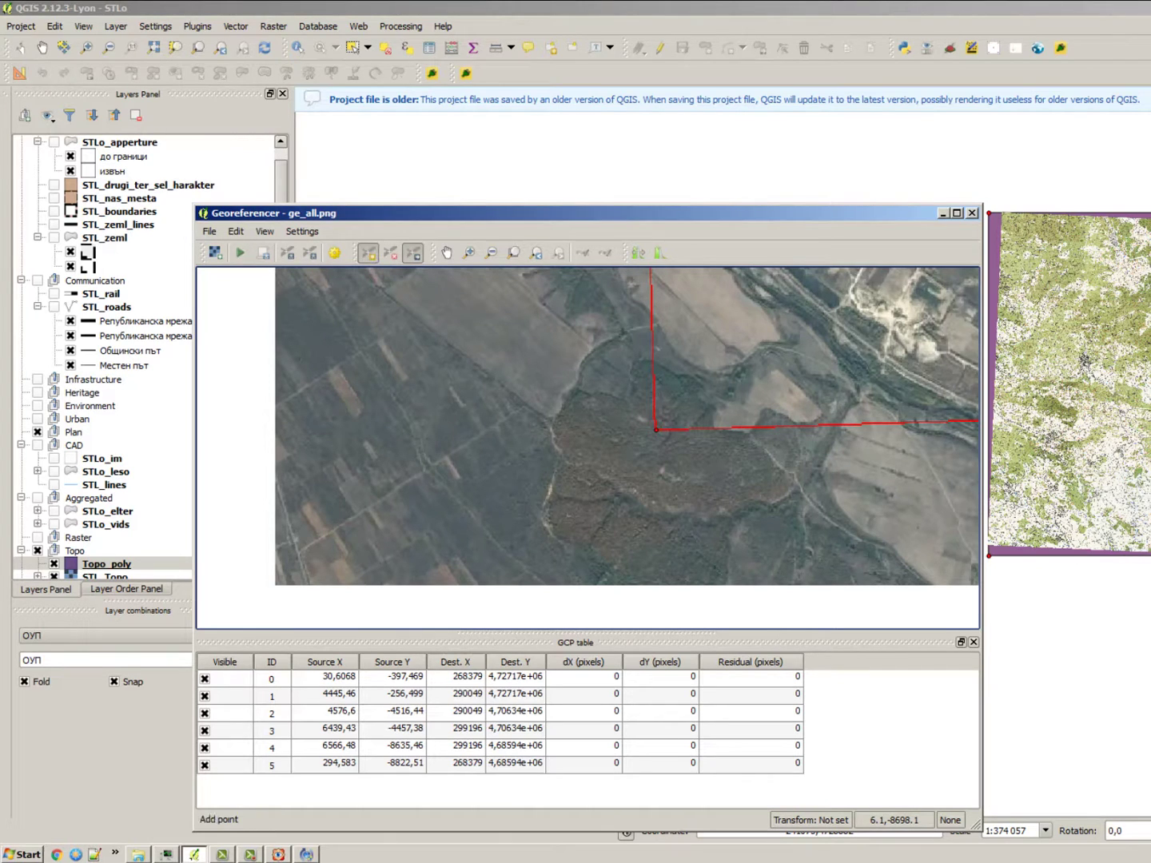
Step: Save the GCP points as ge_all.png.points in the GIS Raster folder
{"action": "left_click", "coordinate": [368, 253]}
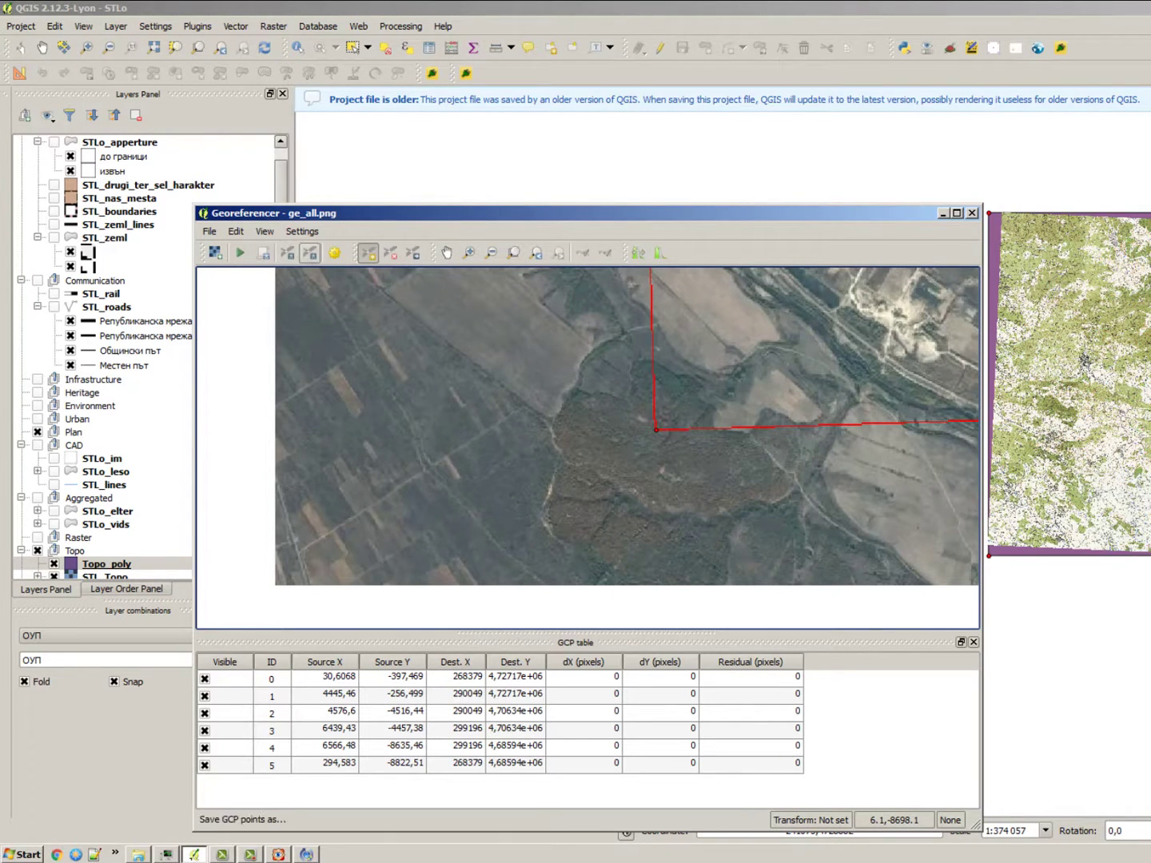
{"action": "left_click", "coordinate": [311, 252]}
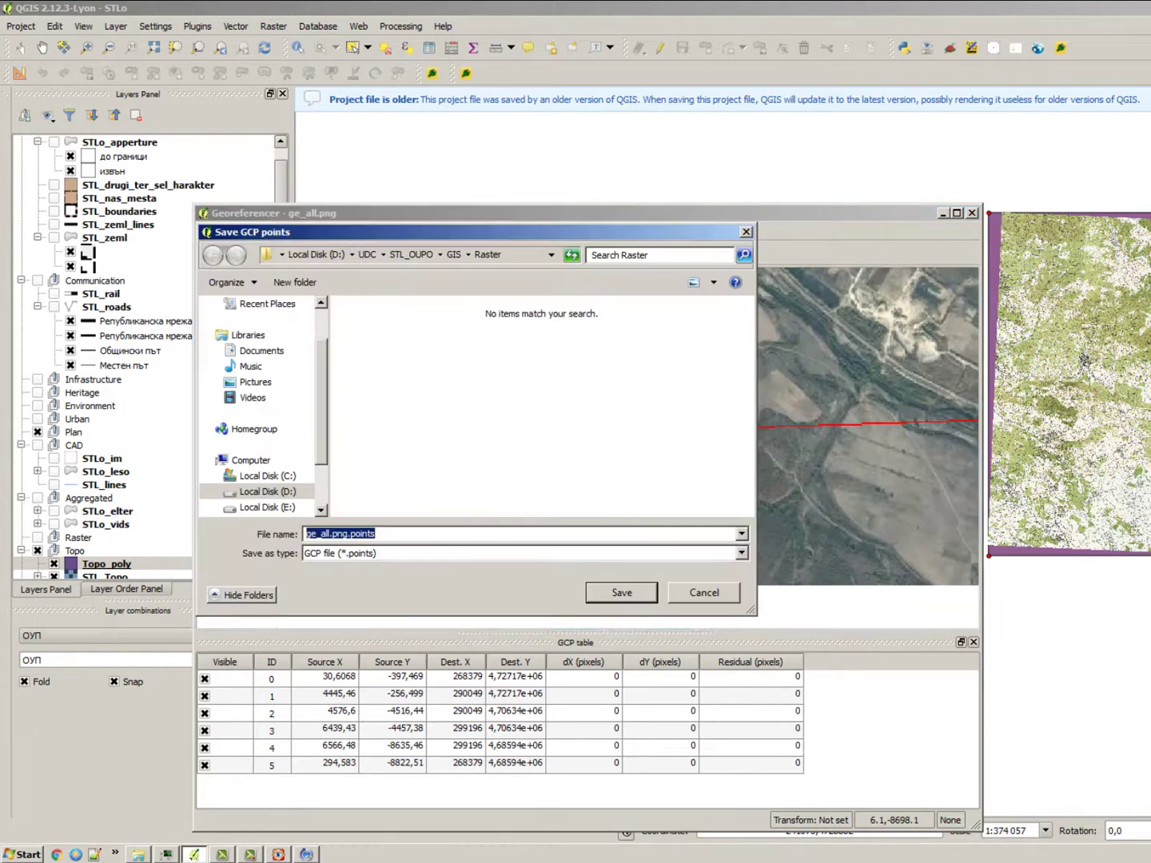
{"action": "left_click", "coordinate": [622, 593]}
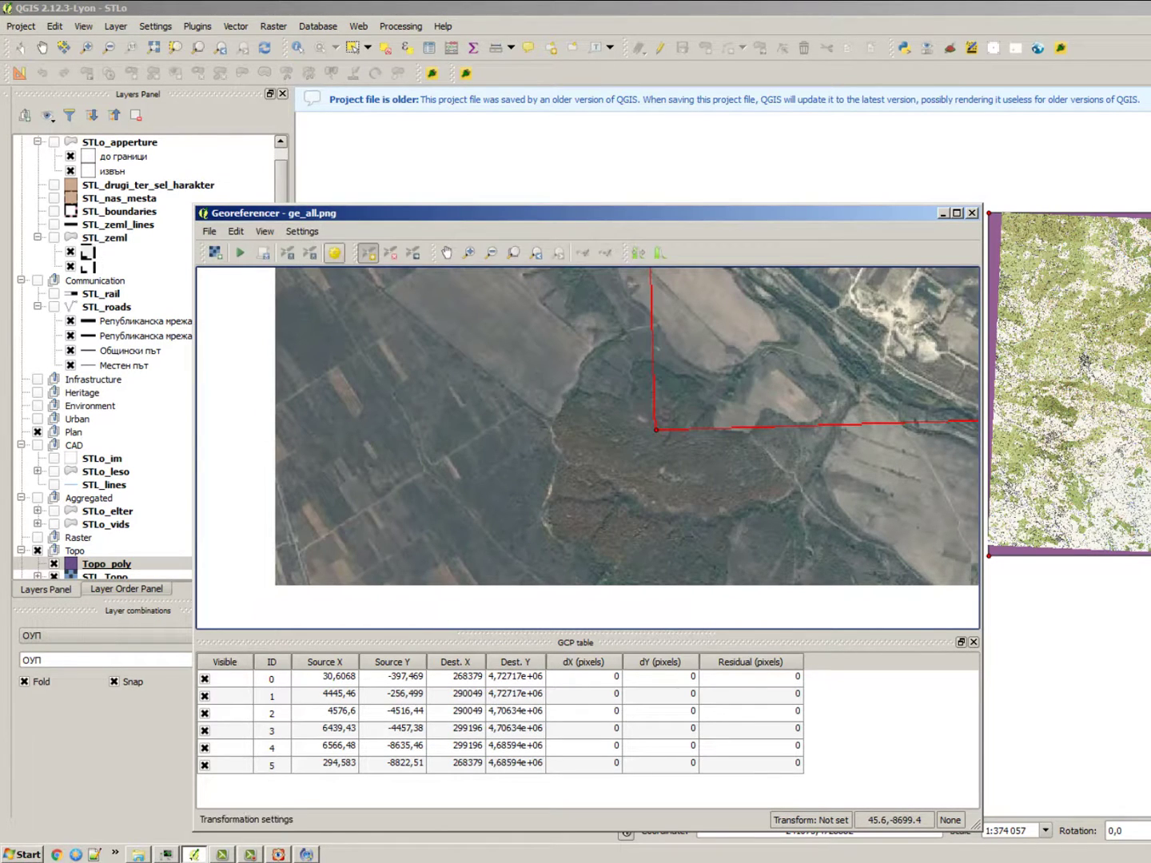
Step: In the transformation settings, choose Thin Plate Spline as the transformation type and Nearest neighbour as the resampling method
{"action": "left_click", "coordinate": [335, 252]}
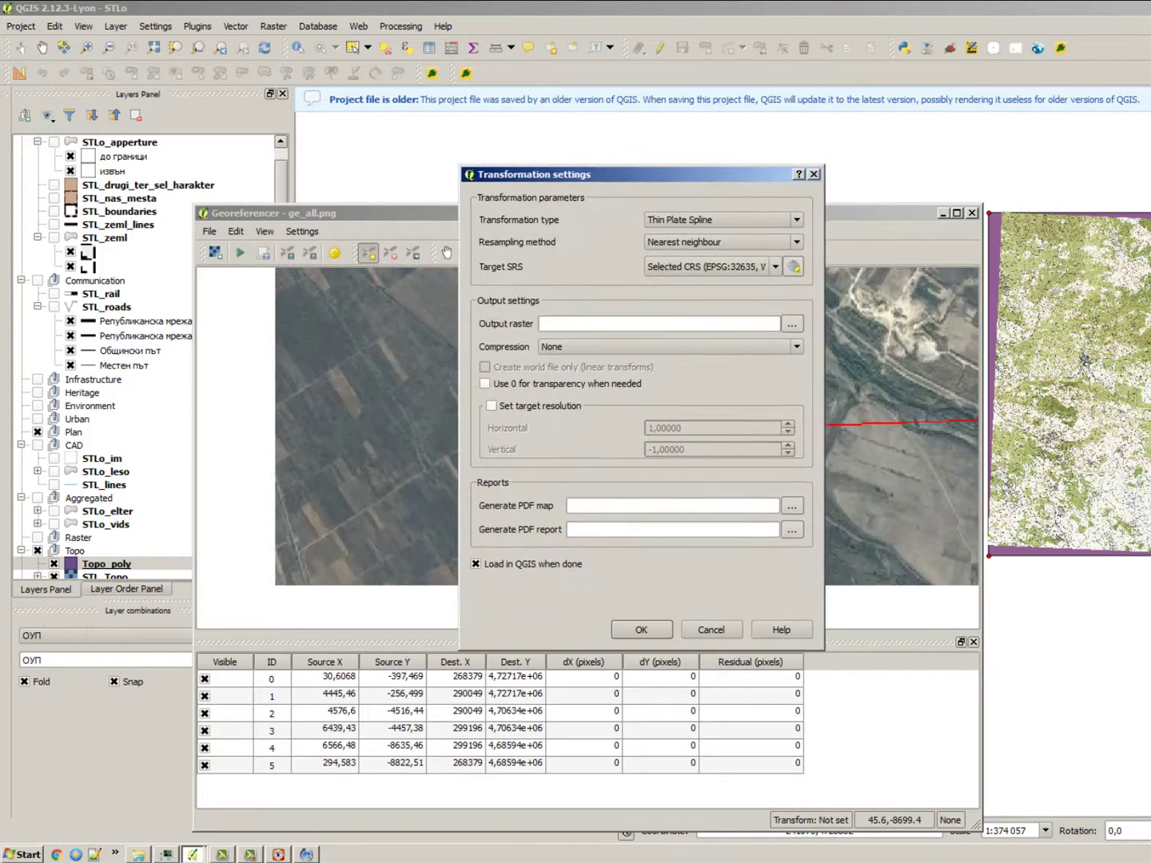
{"action": "left_click", "coordinate": [723, 220]}
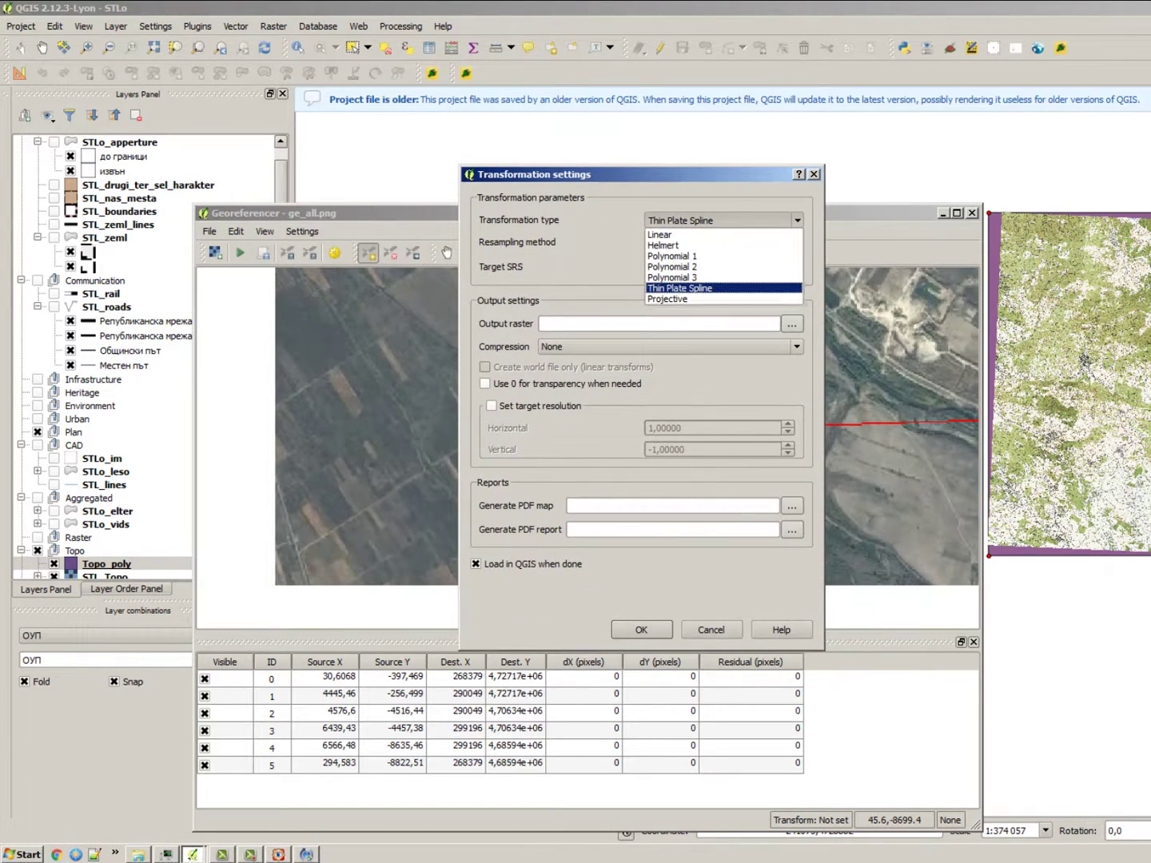
{"action": "left_click", "coordinate": [703, 288]}
{"action": "left_click", "coordinate": [719, 240]}
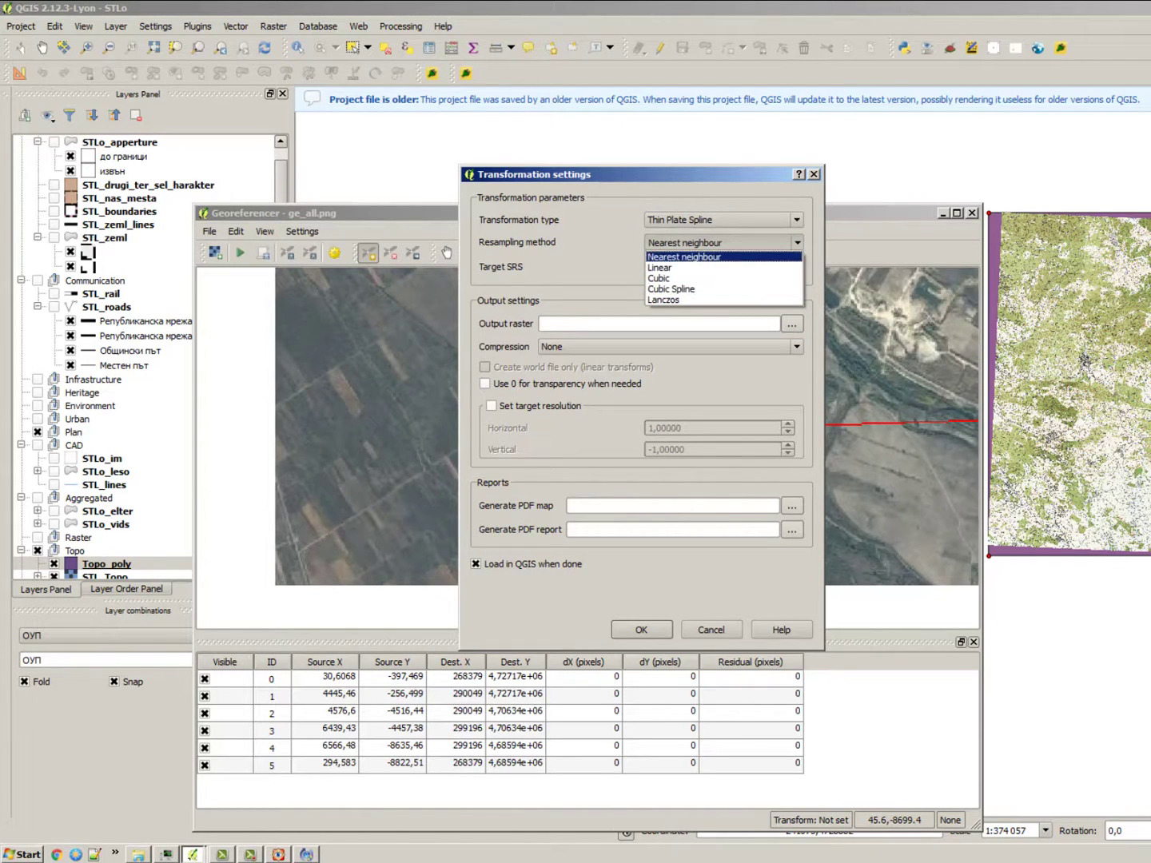
{"action": "left_click", "coordinate": [694, 257]}
Step: Set the transformation's target SRS to WGS 84 / UTM zone 35N (EPSG:32635)
{"action": "left_click", "coordinate": [680, 324]}
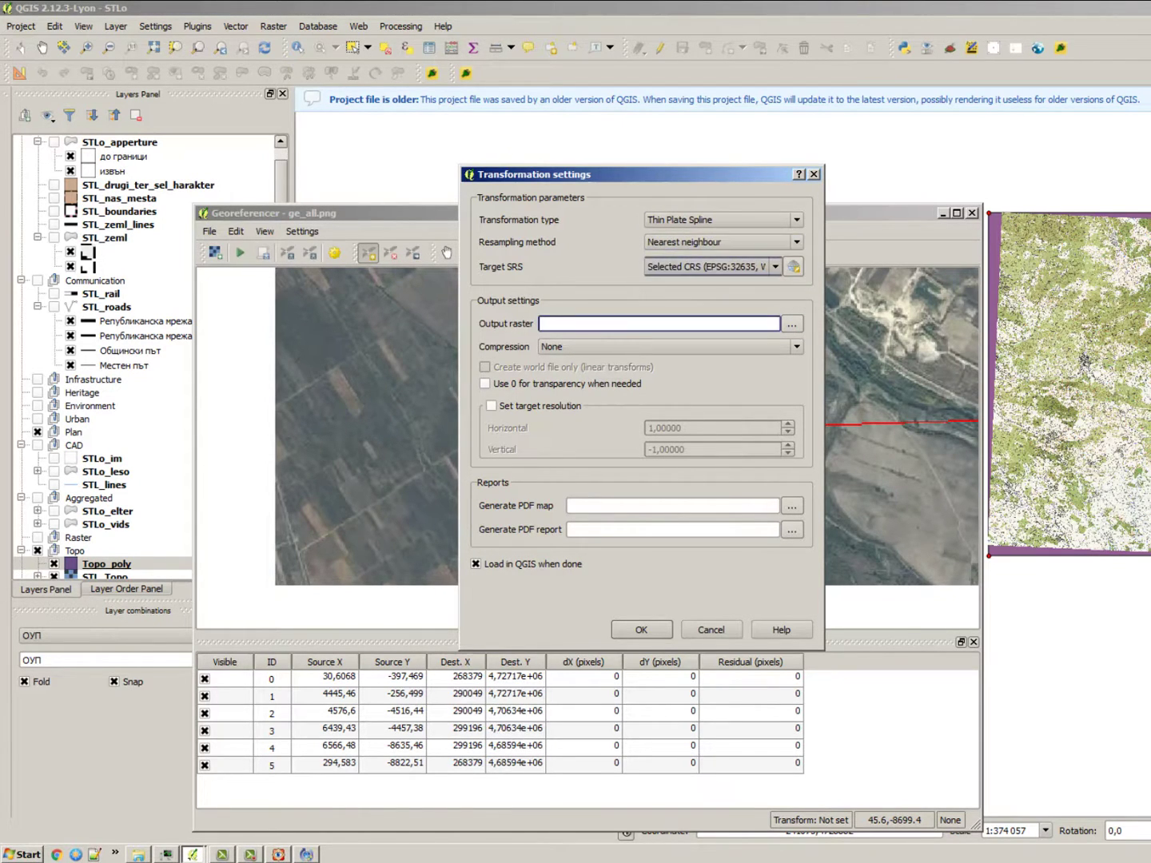
{"action": "left_click", "coordinate": [707, 266]}
{"action": "left_click", "coordinate": [708, 268]}
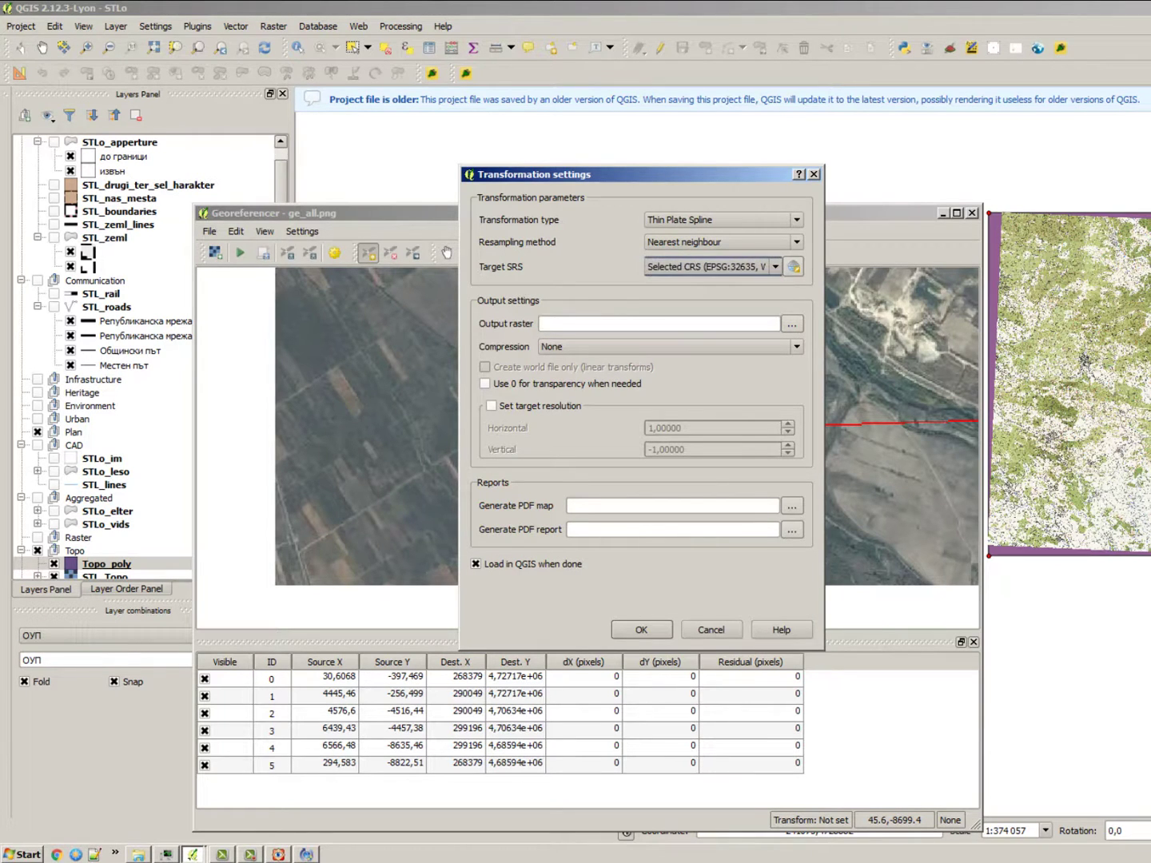
{"action": "left_click", "coordinate": [708, 269]}
{"action": "left_click", "coordinate": [707, 270]}
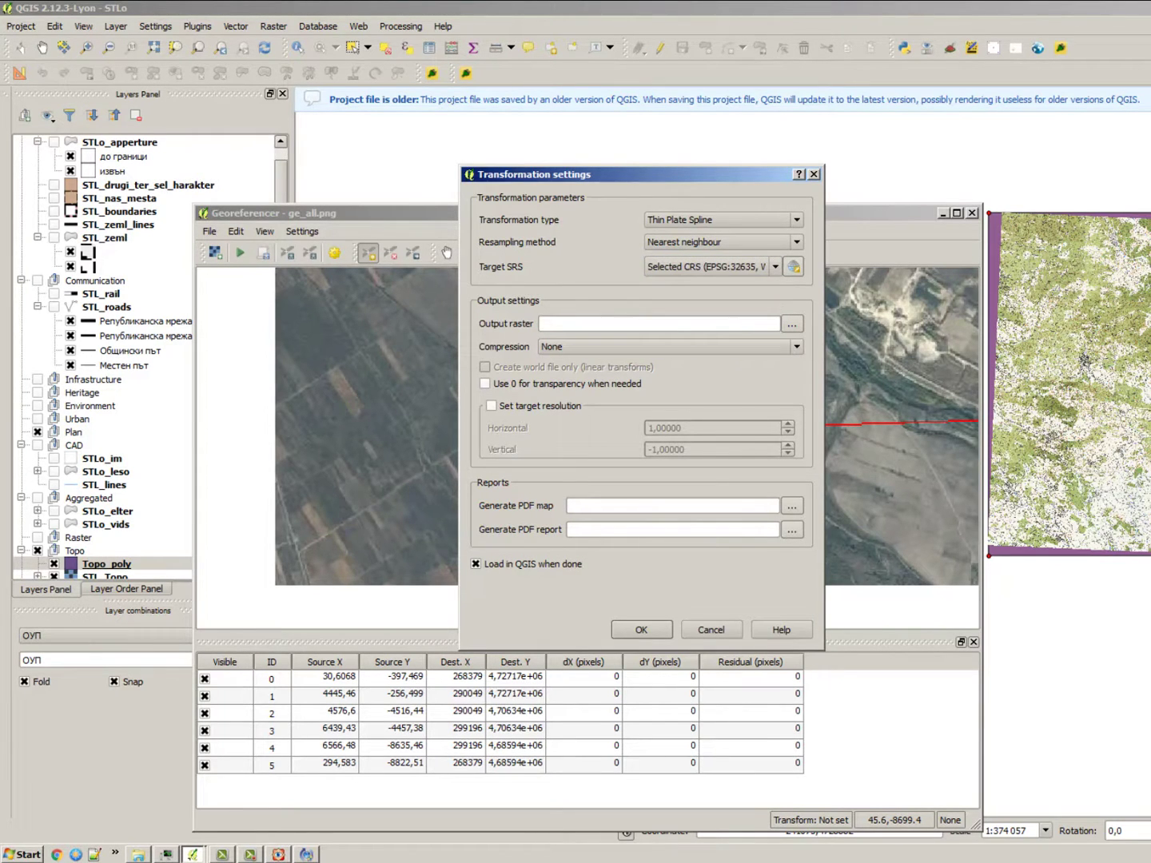
{"action": "left_click", "coordinate": [793, 267]}
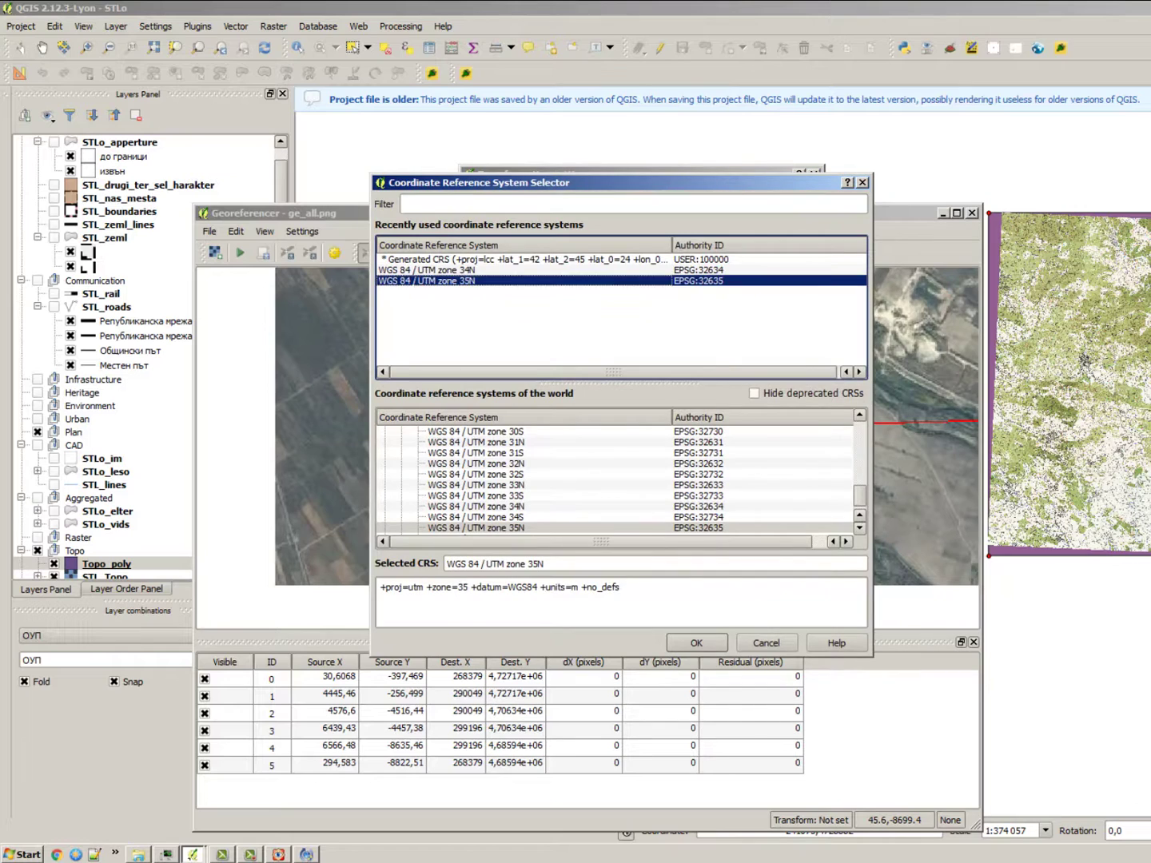
{"action": "left_click", "coordinate": [696, 642]}
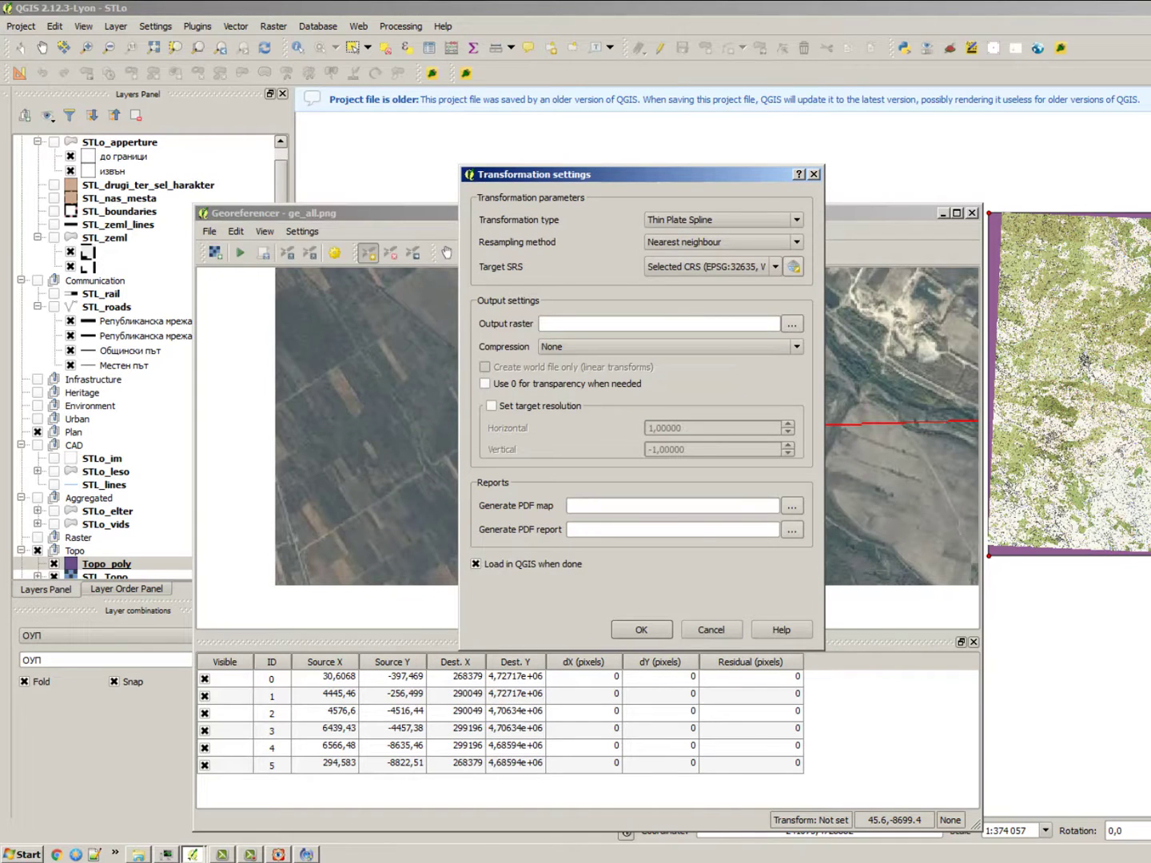
Step: Choose D:/UDC/STL_OUPO/GIS/Raster as the destination folder for the output raster
{"action": "left_click", "coordinate": [791, 324]}
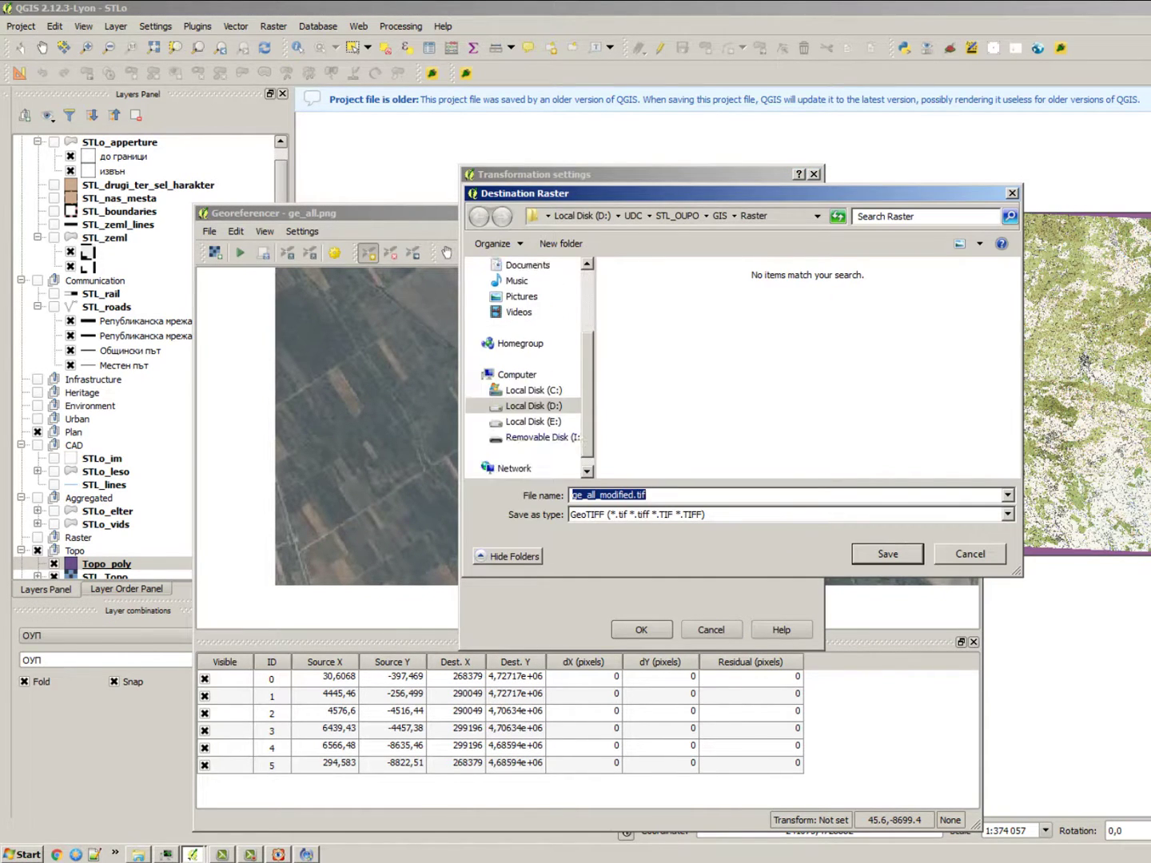
{"action": "left_click", "coordinate": [533, 406]}
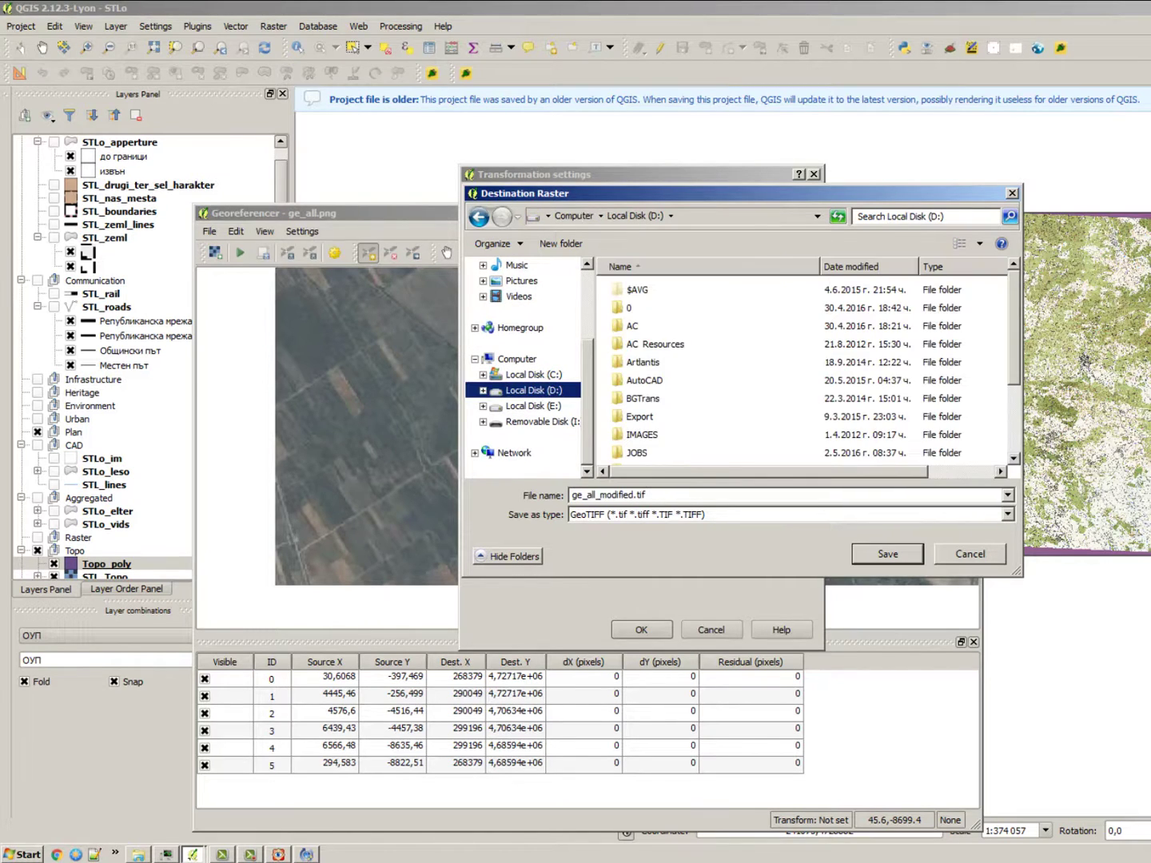
{"action": "left_click", "coordinate": [639, 417]}
{"action": "scroll", "coordinate": [640, 417], "scroll_direction": "down", "scroll_amount": 3}
{"action": "double_click", "coordinate": [635, 420]}
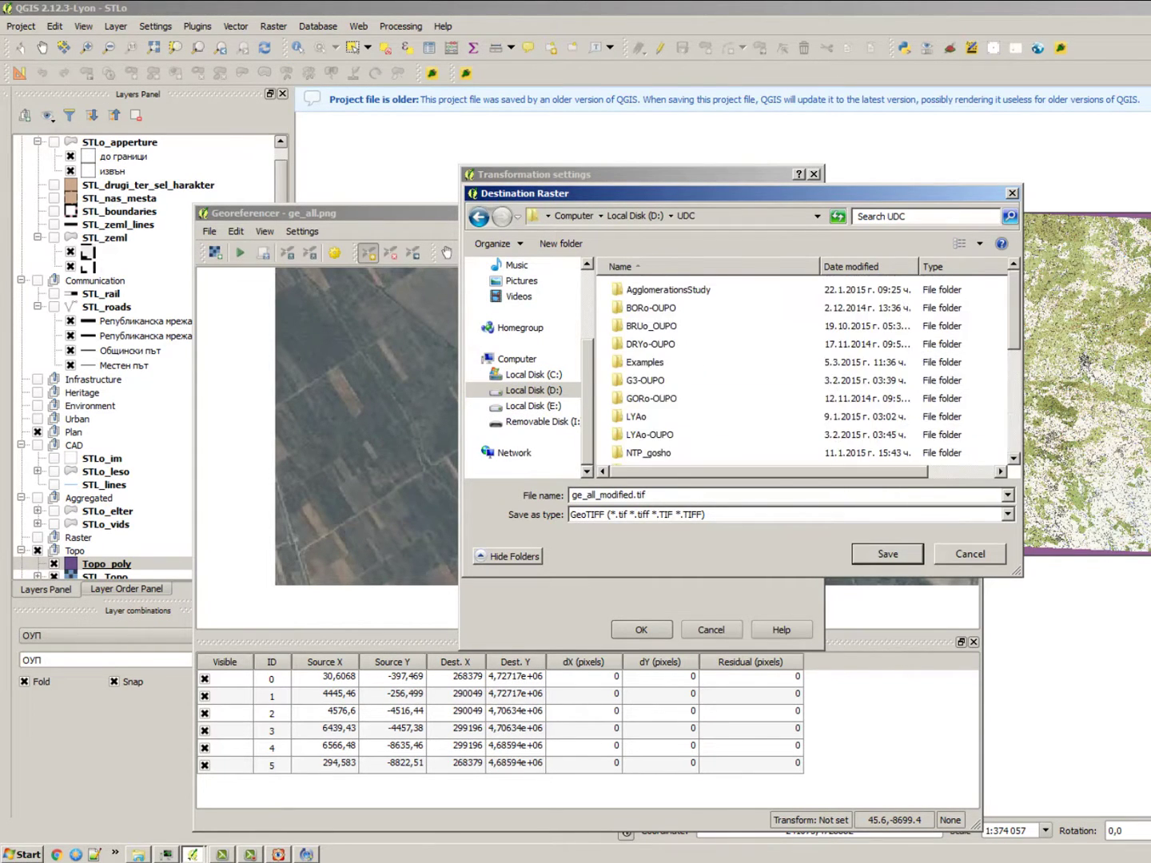
{"action": "scroll", "coordinate": [635, 420], "scroll_direction": "down", "scroll_amount": 3}
{"action": "scroll", "coordinate": [799, 368], "scroll_direction": "up", "scroll_amount": 1}
{"action": "scroll", "coordinate": [719, 415], "scroll_direction": "down", "scroll_amount": 3}
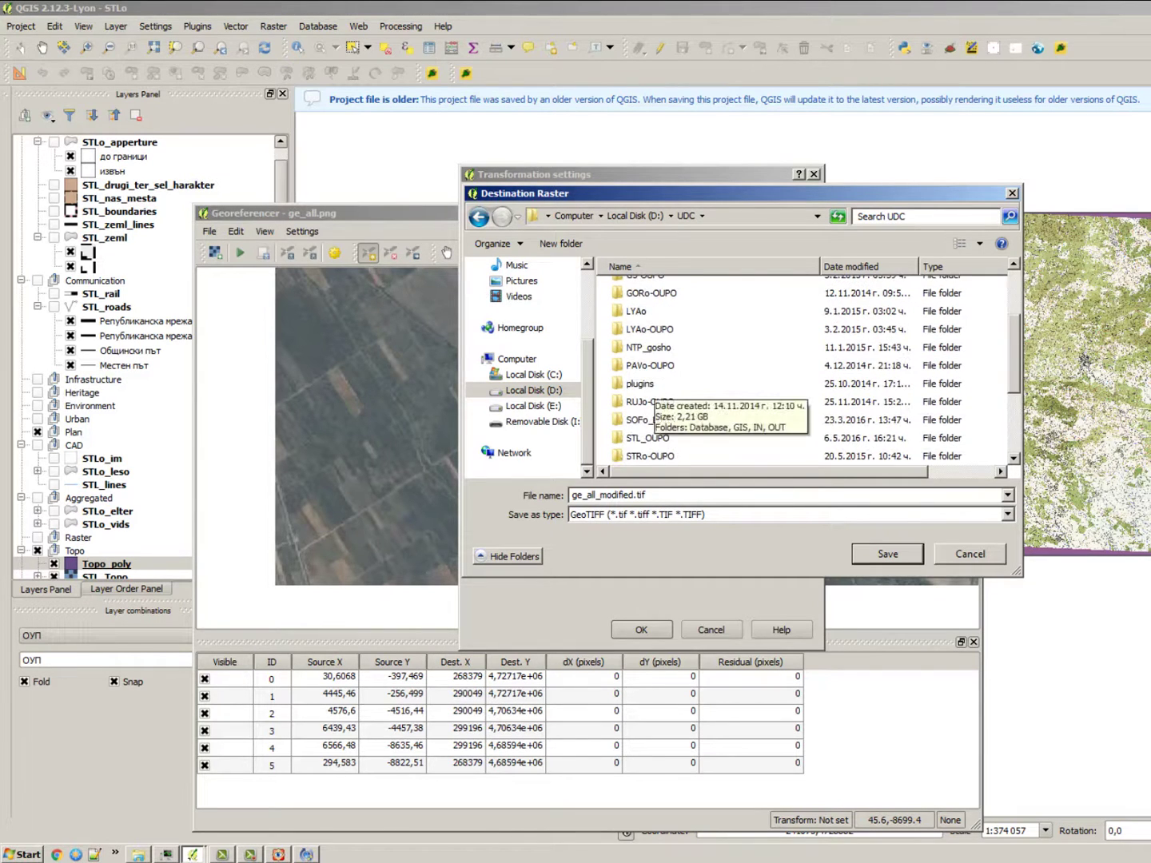
{"action": "double_click", "coordinate": [647, 383]}
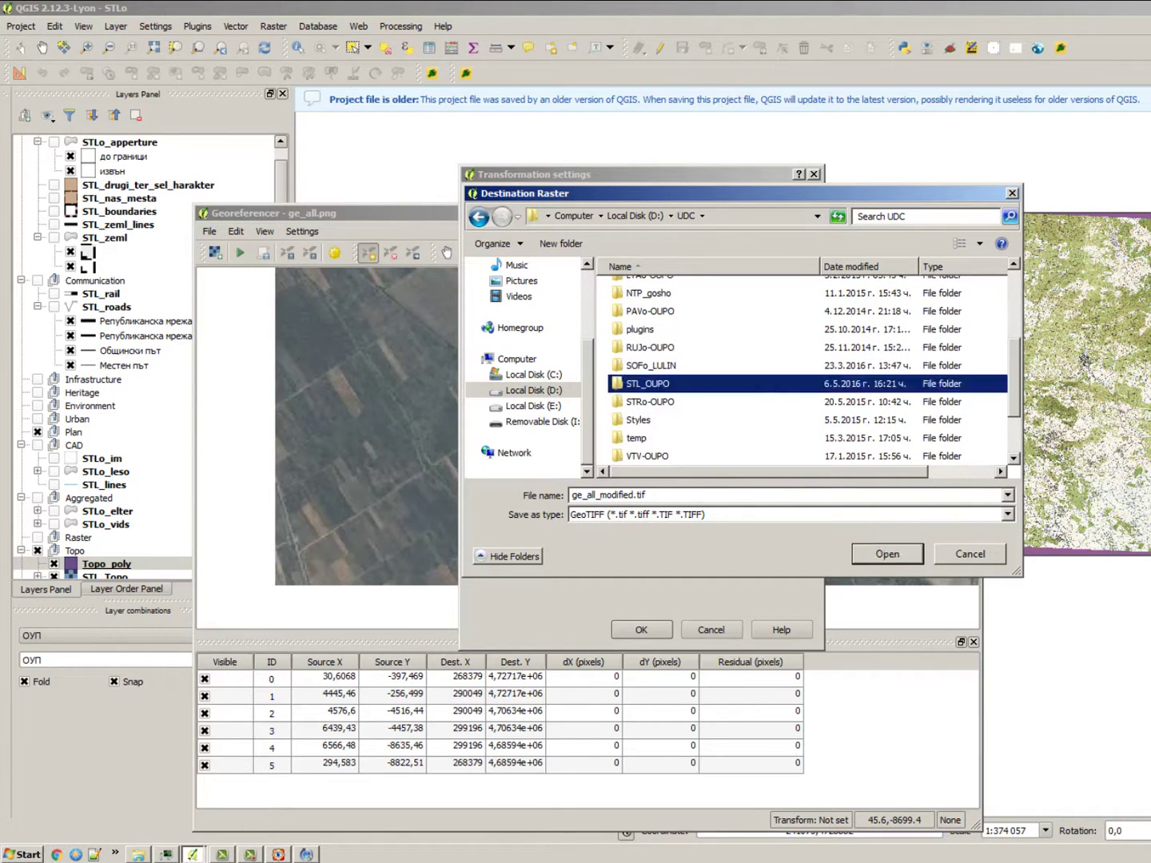
{"action": "double_click", "coordinate": [632, 327]}
{"action": "scroll", "coordinate": [719, 367], "scroll_direction": "down", "scroll_amount": 1}
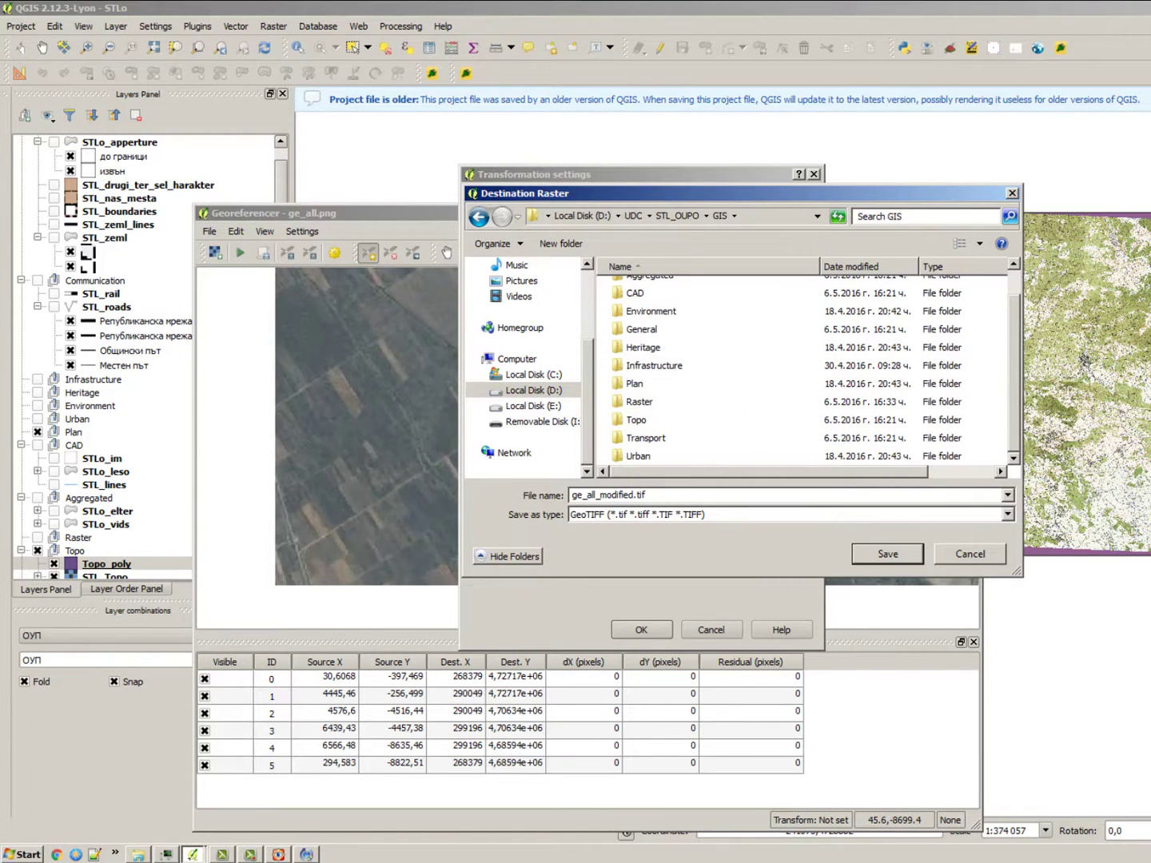
{"action": "double_click", "coordinate": [639, 401]}
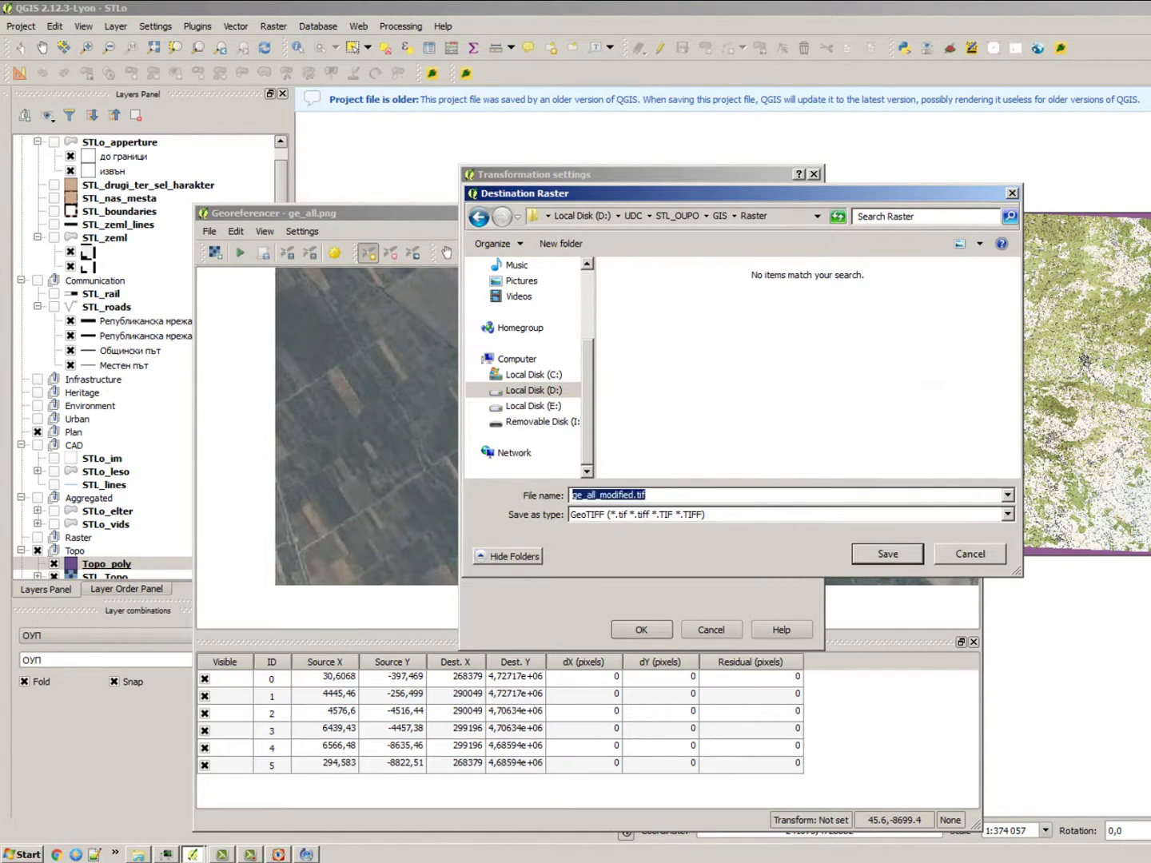
Step: Name the output raster STLo_Satelite_map and save it as a GeoTIFF destination
{"action": "left_click", "coordinate": [625, 494]}
{"action": "left_click_drag", "start_coordinate": [634, 494], "coordinate": [571, 495]}
{"action": "type", "text": "STLo_Satelite_map"}
{"action": "key", "text": "Return"}
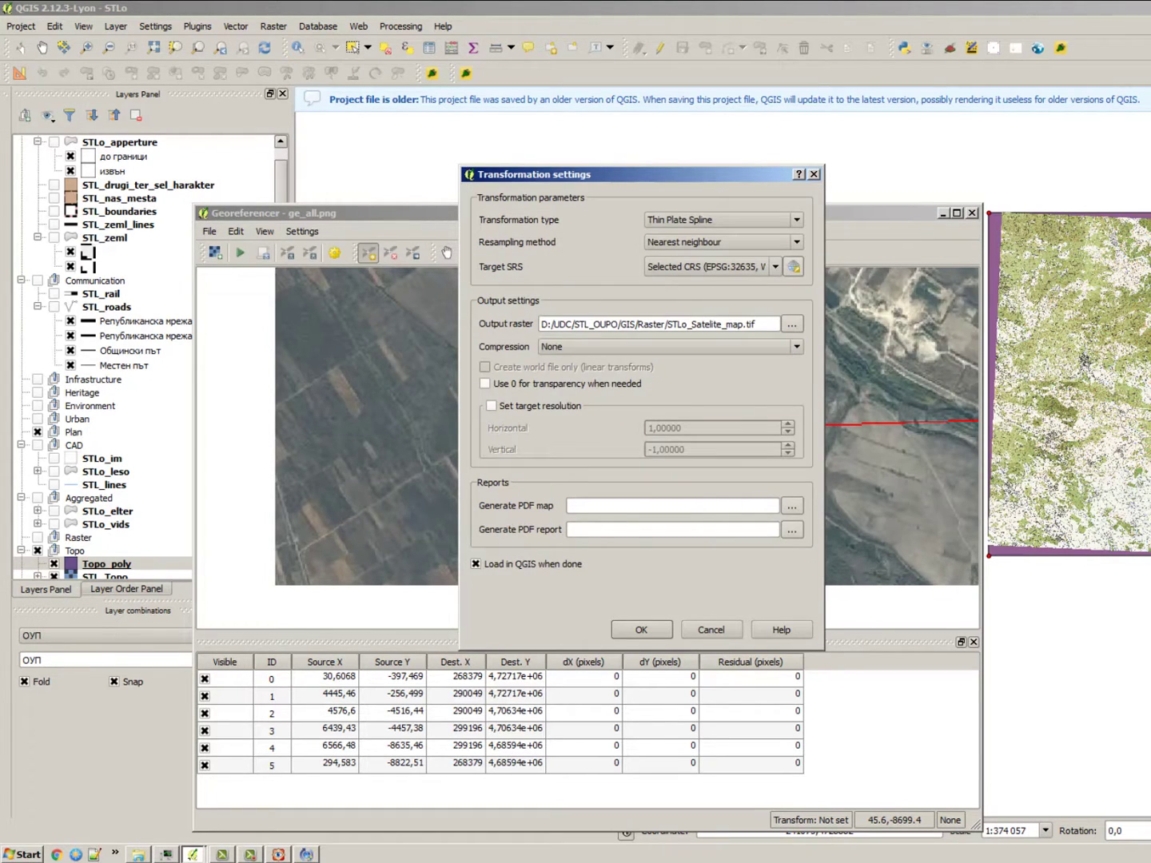
Step: Set the output compression to None and accept the transformation settings to georeference the image
{"action": "left_click", "coordinate": [671, 346]}
{"action": "left_click", "coordinate": [559, 357]}
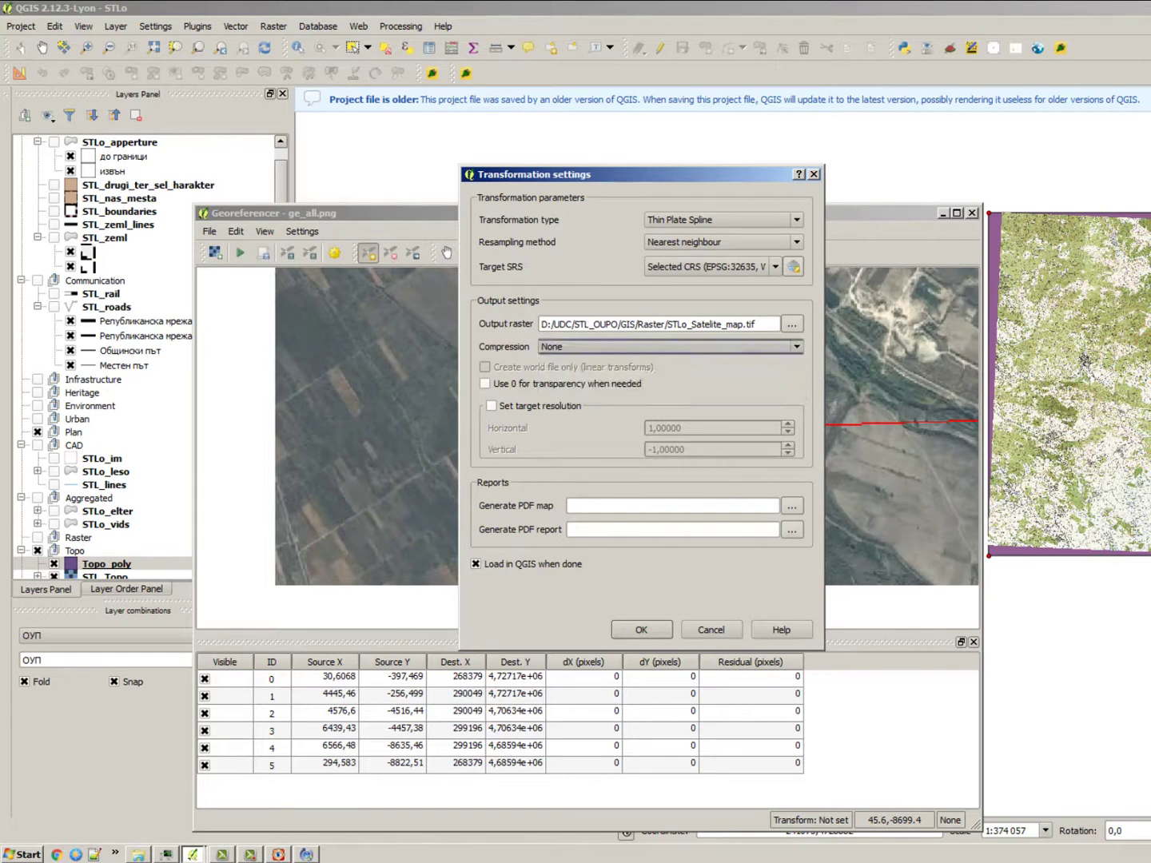
{"action": "left_click", "coordinate": [671, 346]}
{"action": "left_click", "coordinate": [559, 357]}
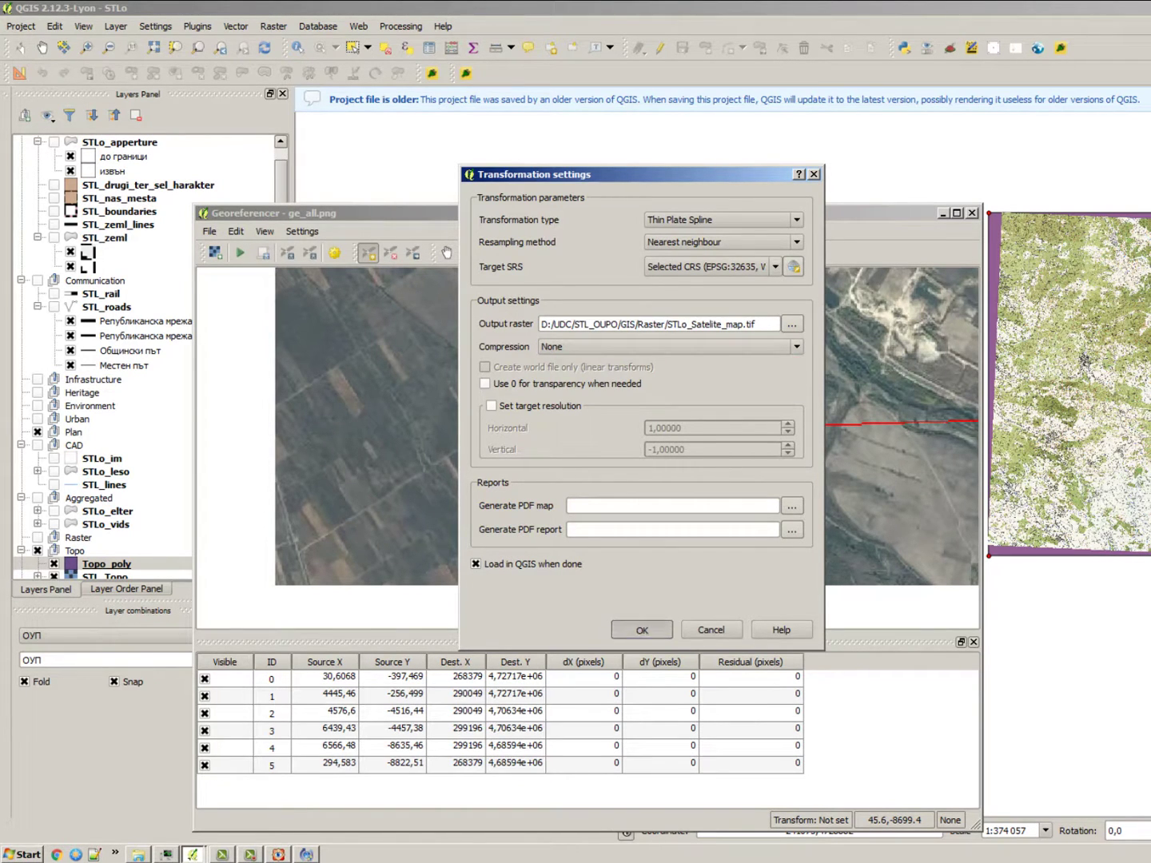
{"action": "left_click", "coordinate": [641, 629]}
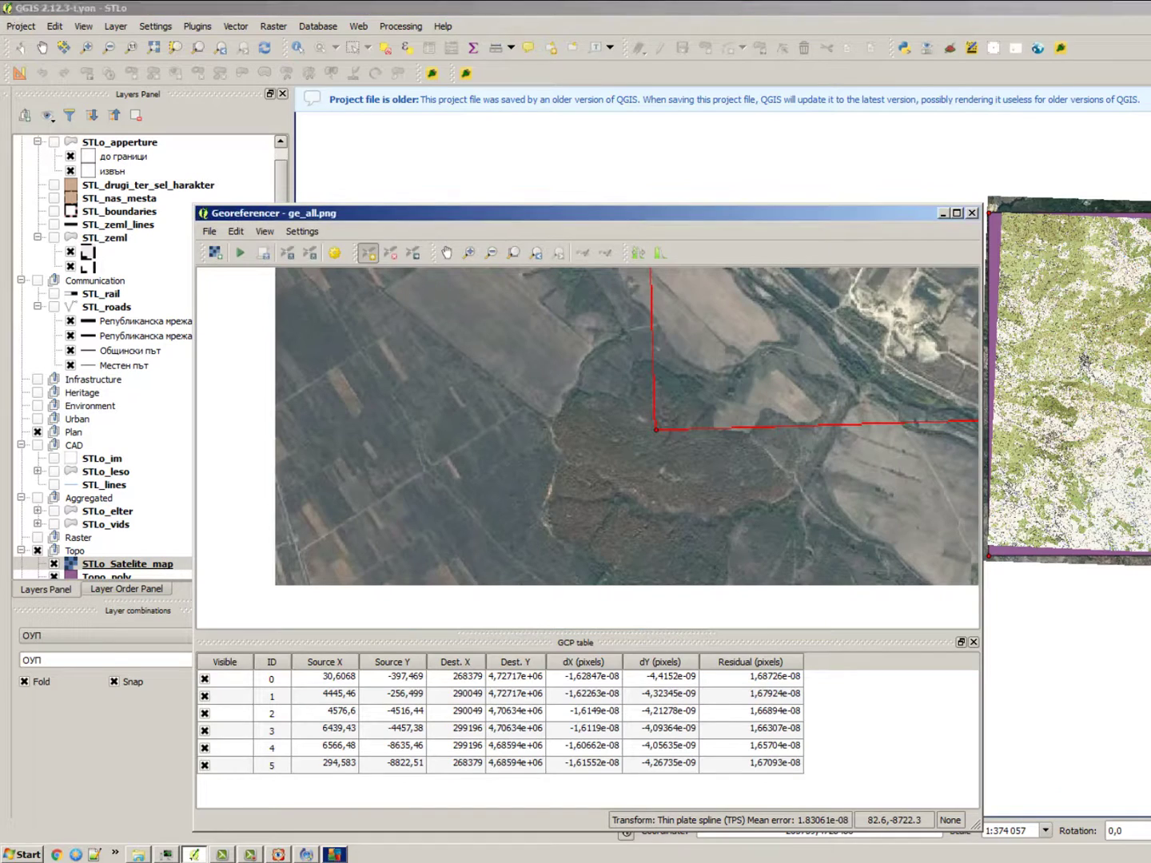
Step: Minimize the Georeferencer and examine how the georeferenced satellite map lines up with Topo_poly's corners and edges
{"action": "left_click", "coordinate": [943, 214]}
{"action": "scroll", "coordinate": [1023, 223], "scroll_direction": "up", "scroll_amount": 1}
{"action": "scroll", "coordinate": [959, 200], "scroll_direction": "up", "scroll_amount": 2}
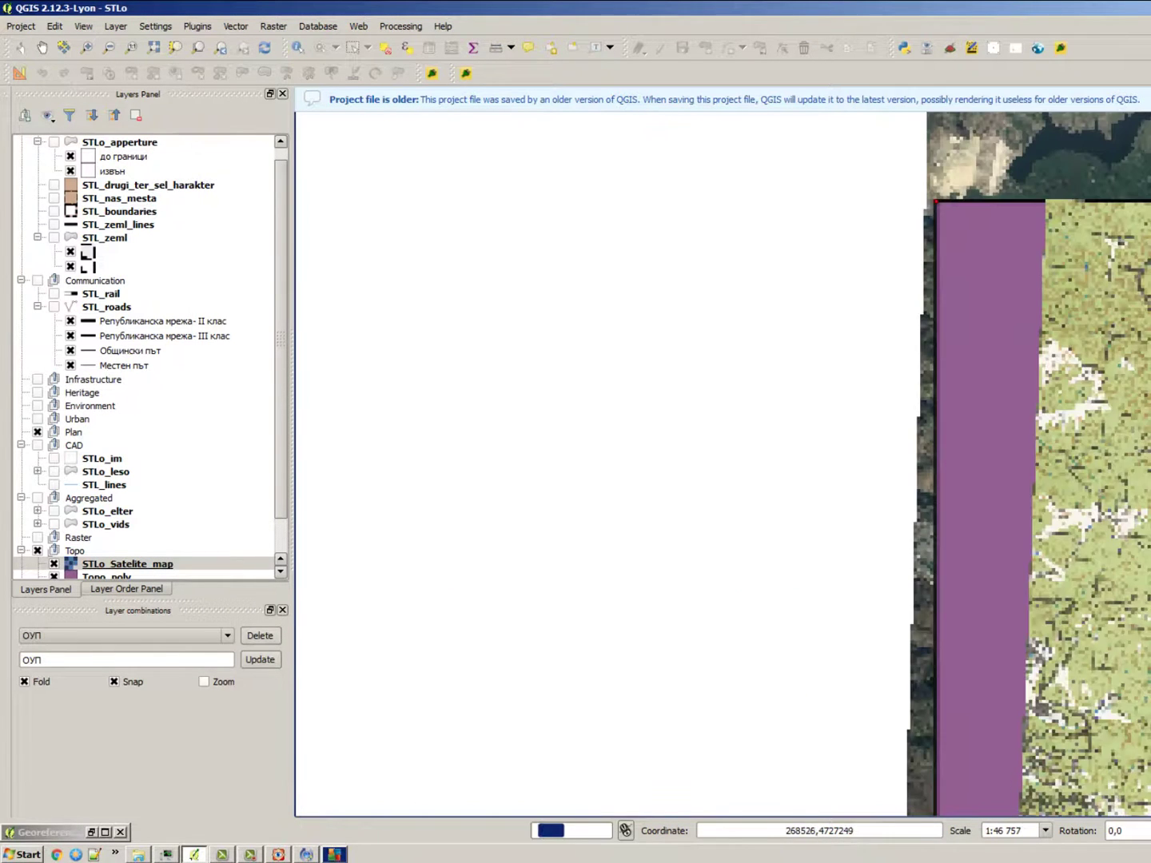
{"action": "scroll", "coordinate": [935, 197], "scroll_direction": "down", "scroll_amount": 1}
{"action": "scroll", "coordinate": [936, 196], "scroll_direction": "up", "scroll_amount": 5}
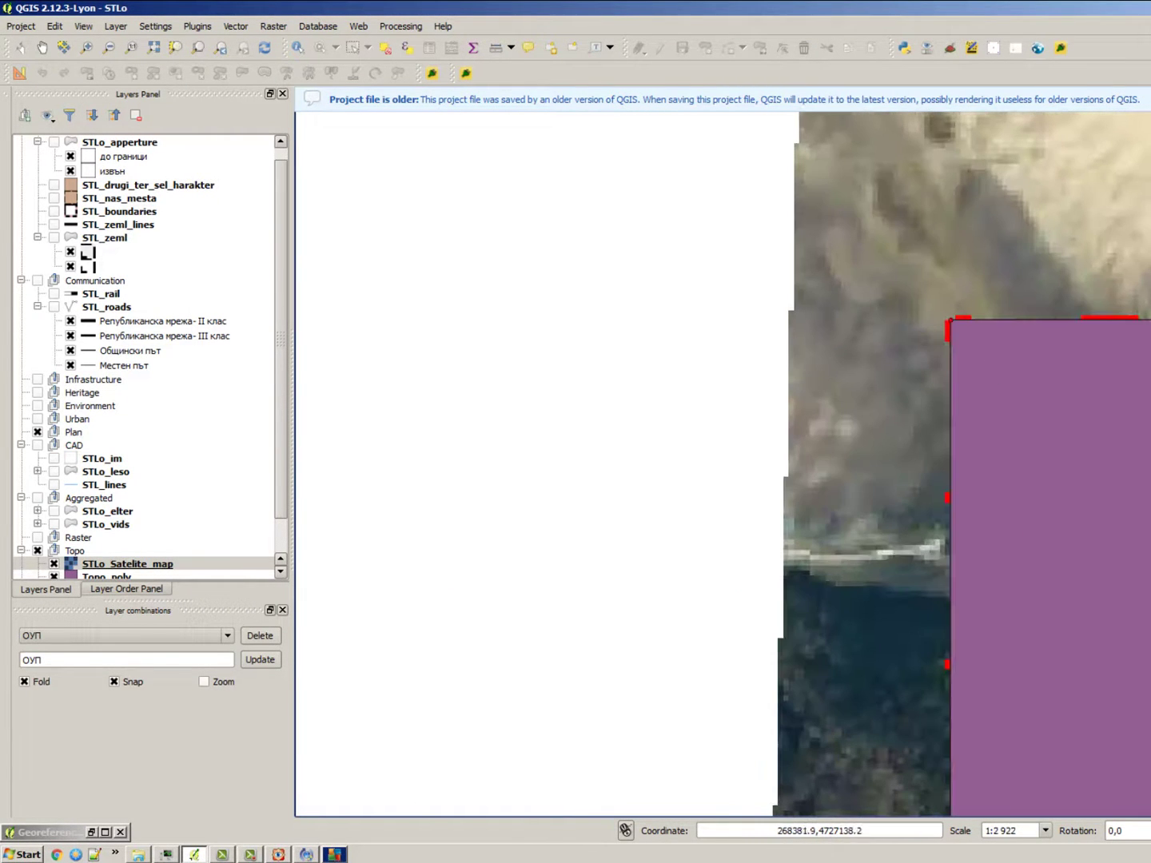
{"action": "scroll", "coordinate": [739, 282], "scroll_direction": "down", "scroll_amount": 6}
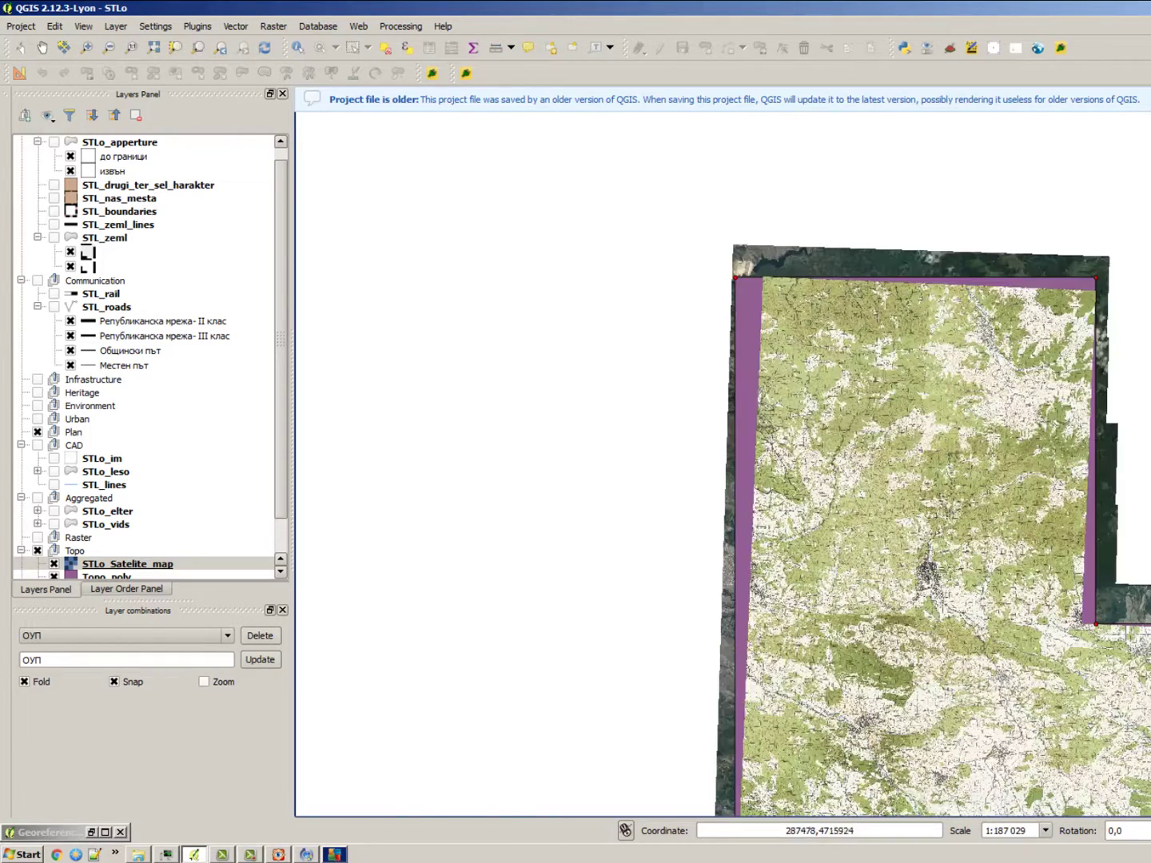
{"action": "scroll", "coordinate": [953, 382], "scroll_direction": "down", "scroll_amount": 2}
{"action": "scroll", "coordinate": [1081, 642], "scroll_direction": "up", "scroll_amount": 4}
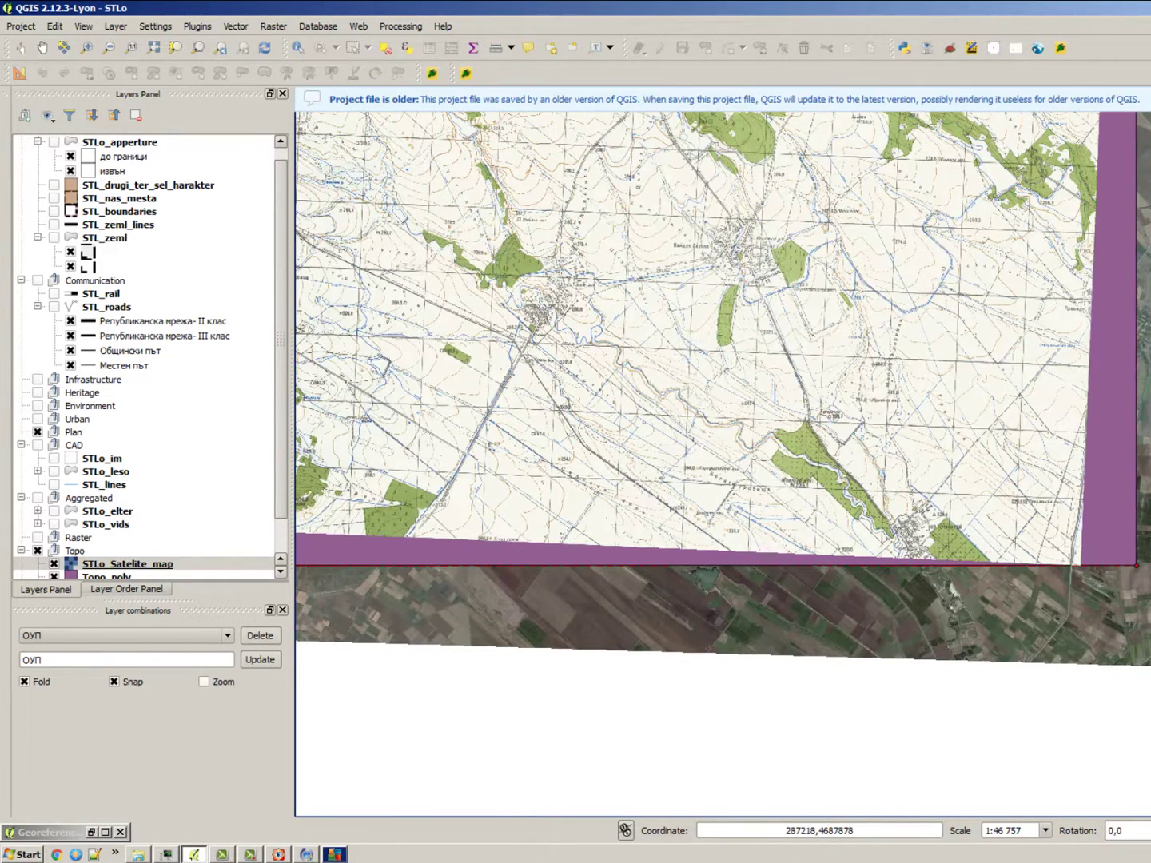
Step: Hide Topo_poly and STL_Topo in the Topo group, leaving only the STLo_Satelite_map layer shown
{"action": "left_click", "coordinate": [127, 564]}
{"action": "left_click", "coordinate": [55, 564]}
{"action": "left_click", "coordinate": [54, 577]}
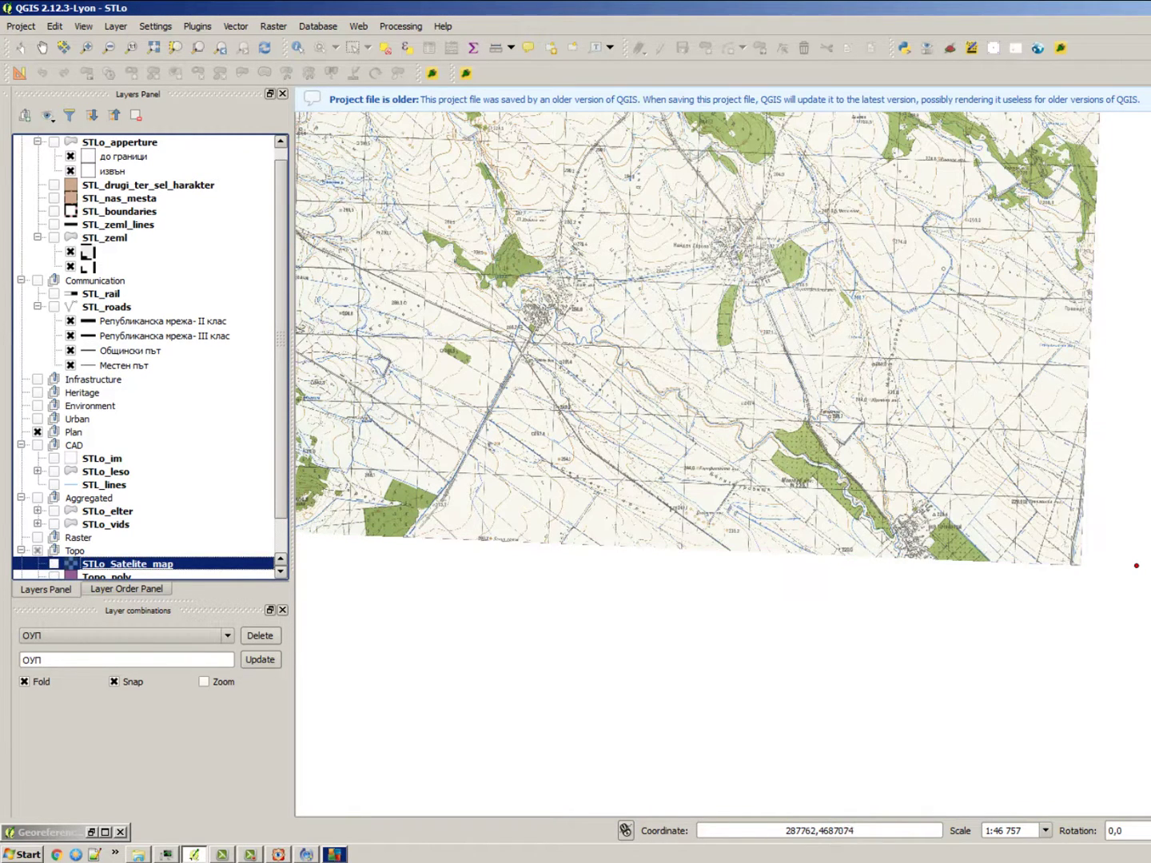
{"action": "scroll", "coordinate": [327, 506], "scroll_direction": "down", "scroll_amount": 2}
{"action": "scroll", "coordinate": [199, 536], "scroll_direction": "down", "scroll_amount": 1}
{"action": "left_click", "coordinate": [54, 548]}
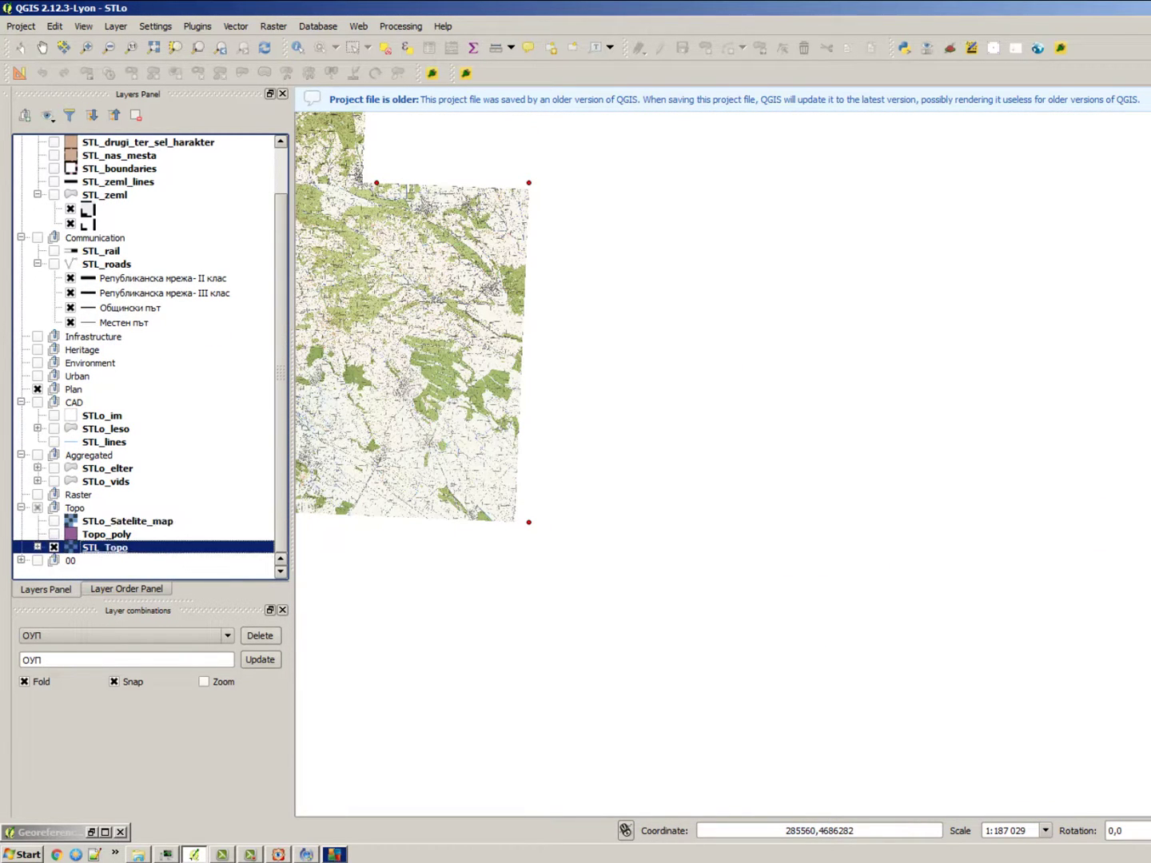
{"action": "left_click", "coordinate": [54, 521]}
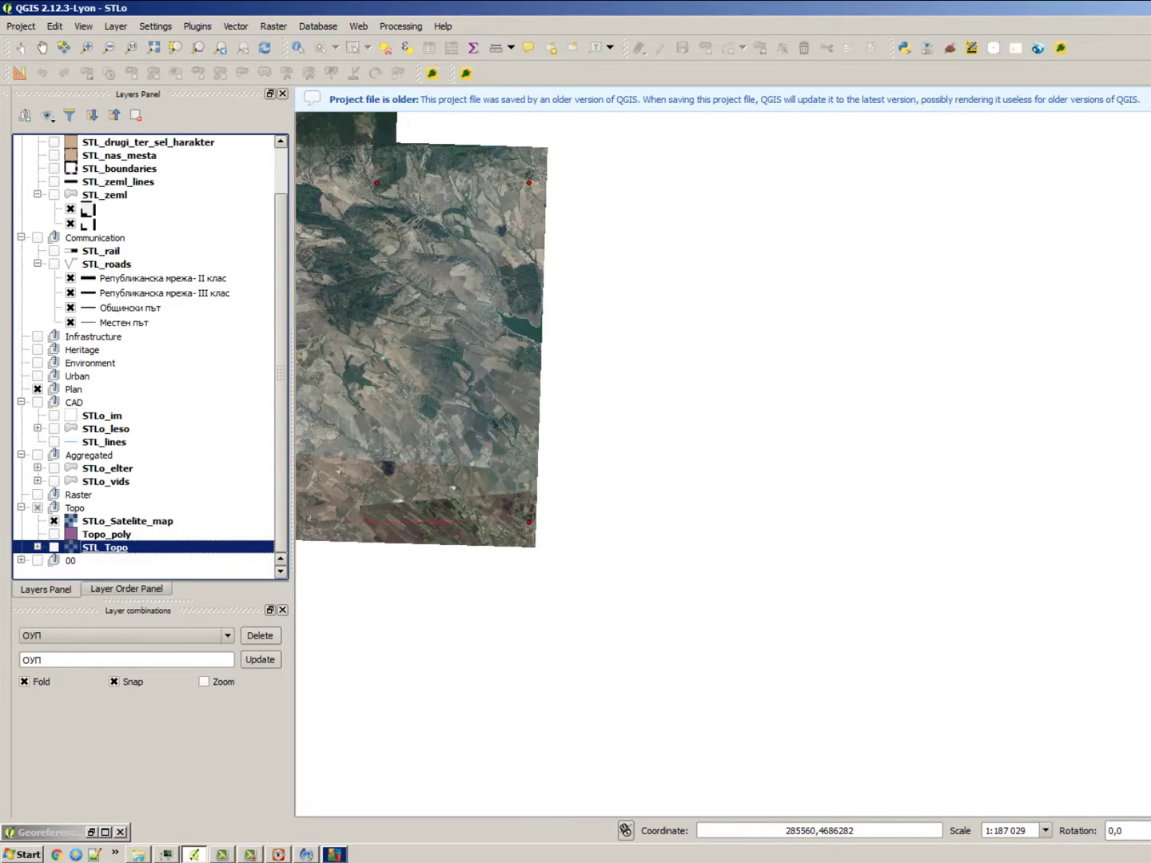
Step: Show the STL_zeml_lines and STL_nas_mesta layers over the satellite map
{"action": "scroll", "coordinate": [831, 419], "scroll_direction": "down", "scroll_amount": 1}
{"action": "scroll", "coordinate": [432, 282], "scroll_direction": "up", "scroll_amount": 2}
{"action": "left_click", "coordinate": [101, 250]}
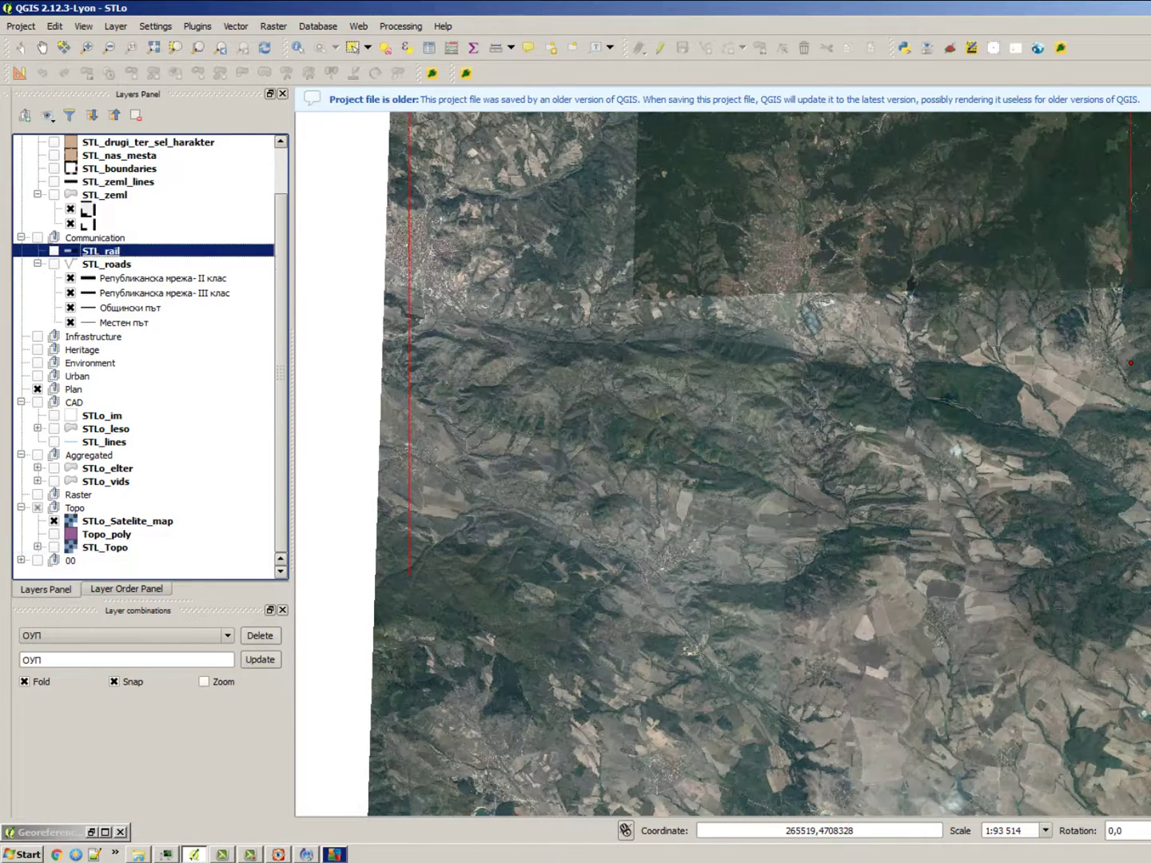
{"action": "scroll", "coordinate": [101, 250], "scroll_direction": "up", "scroll_amount": 2}
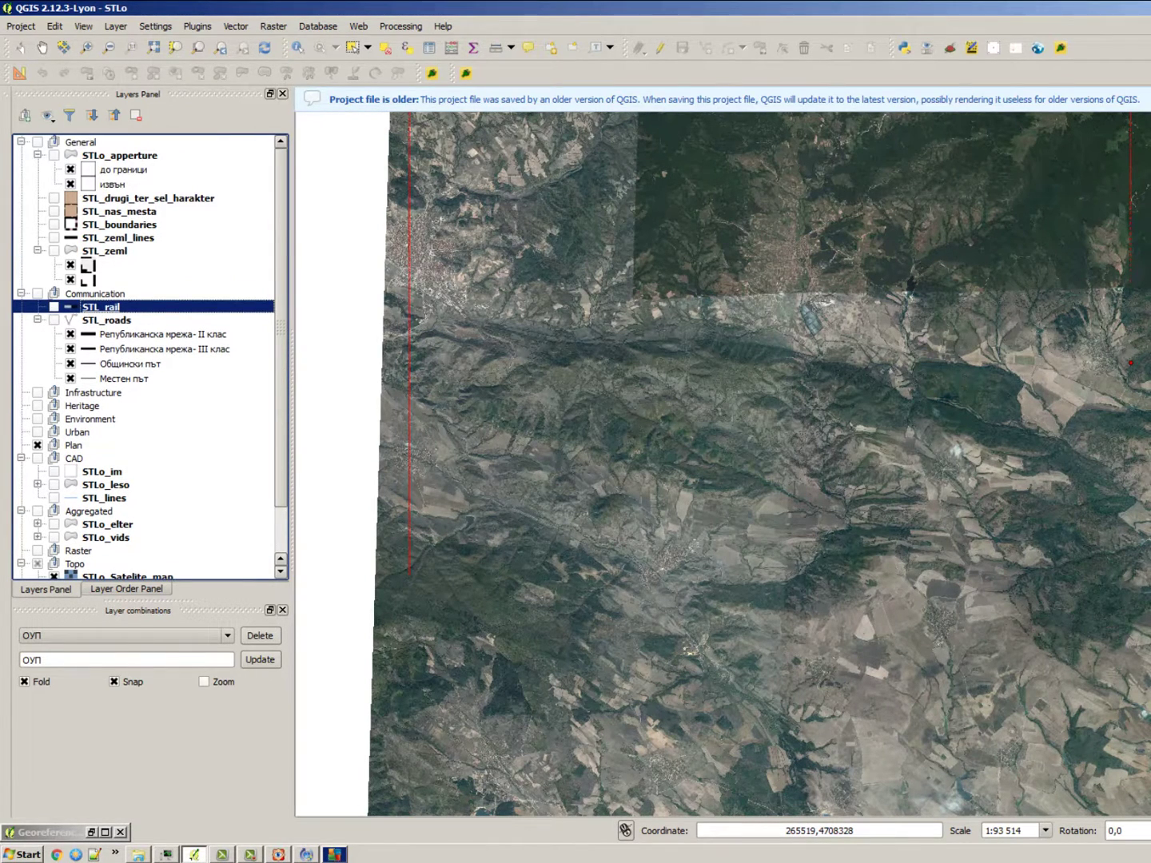
{"action": "left_click", "coordinate": [54, 237]}
{"action": "left_click", "coordinate": [54, 211]}
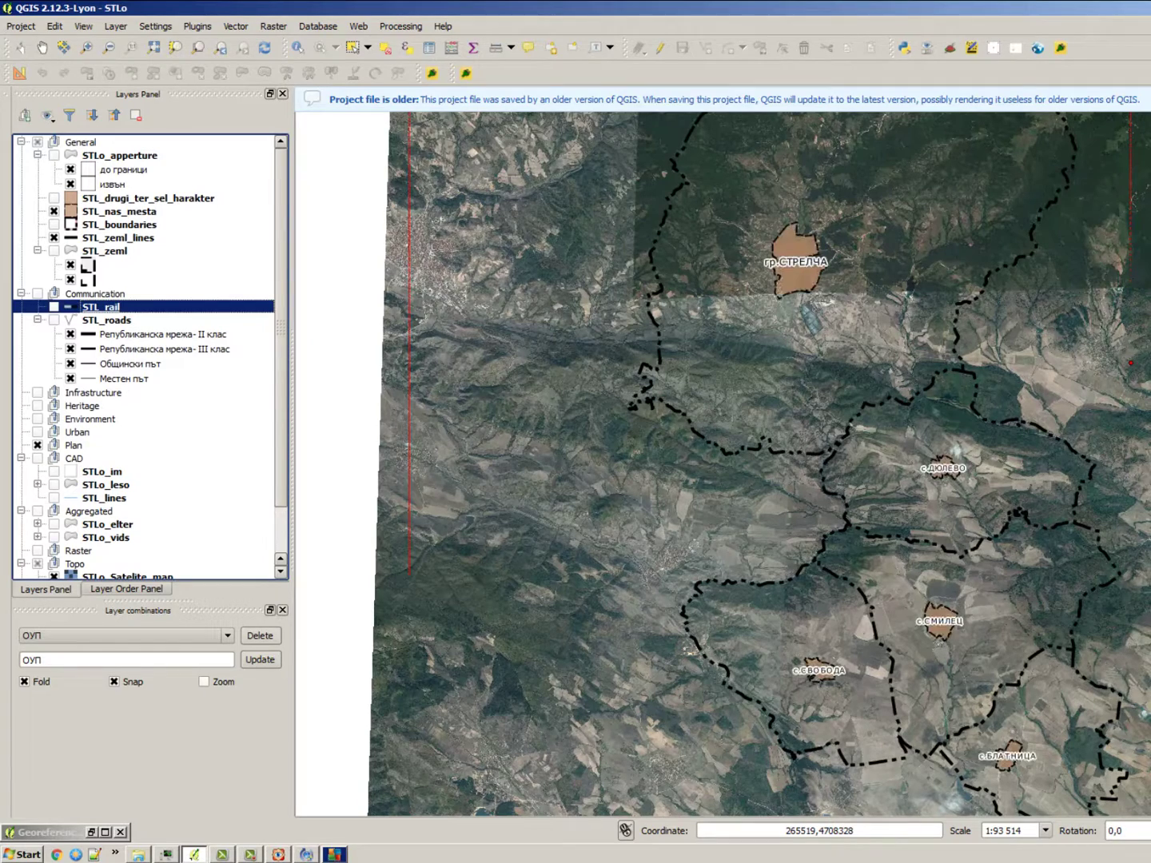
Step: Examine how the settlement polygons of Дюлево, Смилец and Свобода and the boundary lines align with the satellite image
{"action": "scroll", "coordinate": [955, 490], "scroll_direction": "up", "scroll_amount": 3}
{"action": "scroll", "coordinate": [874, 294], "scroll_direction": "up", "scroll_amount": 2}
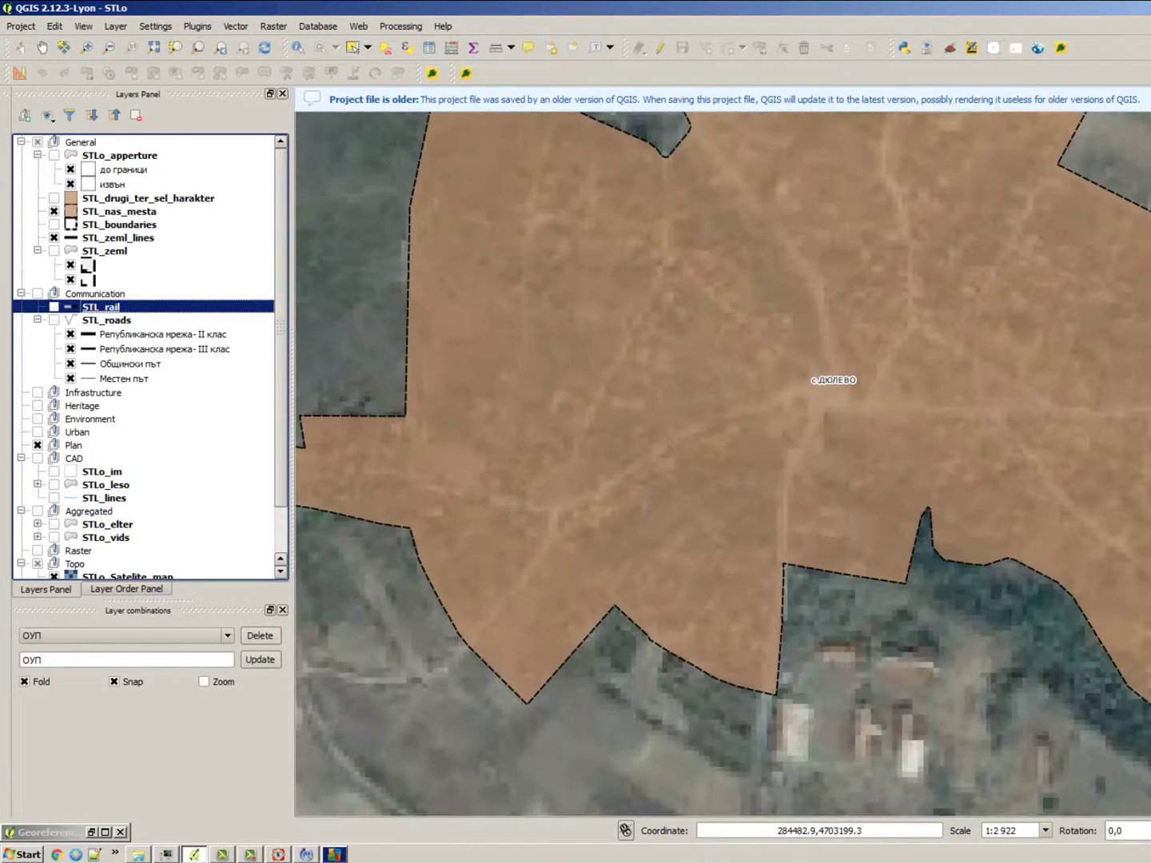
{"action": "scroll", "coordinate": [969, 426], "scroll_direction": "down", "scroll_amount": 1}
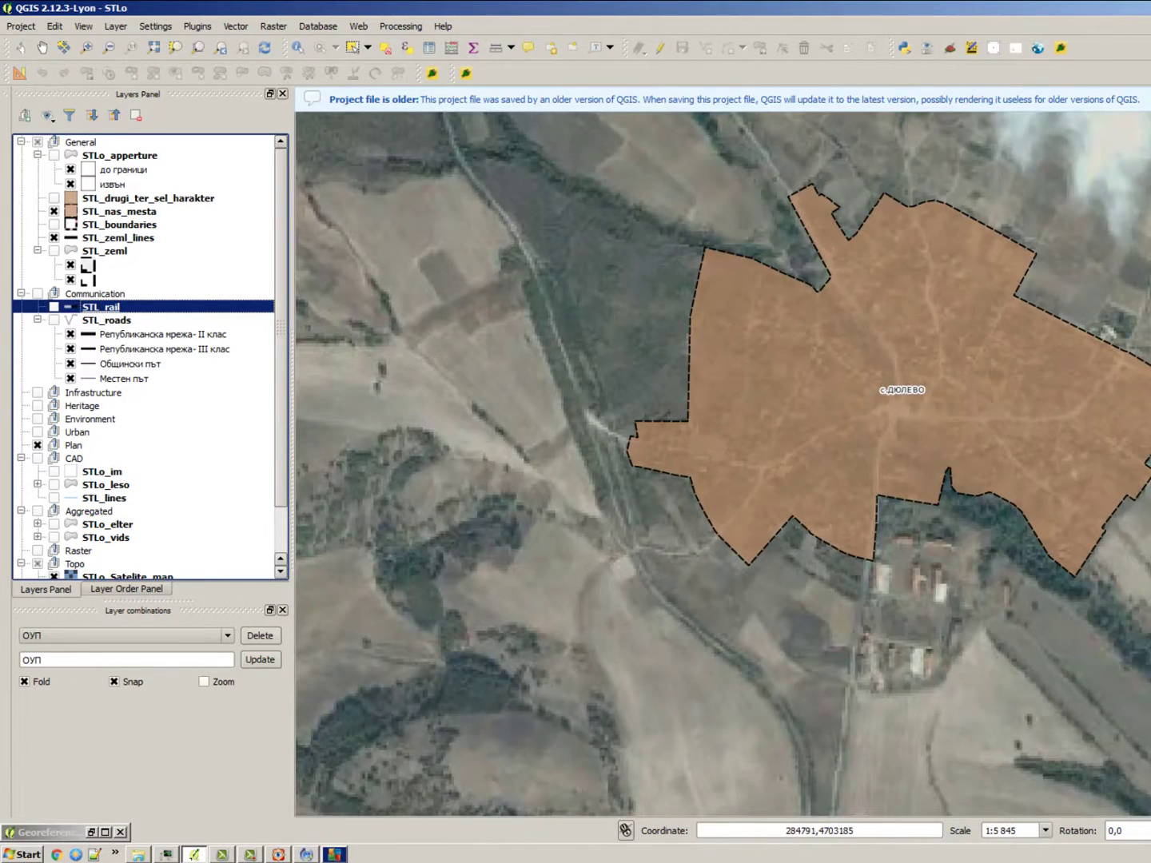
{"action": "scroll", "coordinate": [1015, 181], "scroll_direction": "down", "scroll_amount": 3}
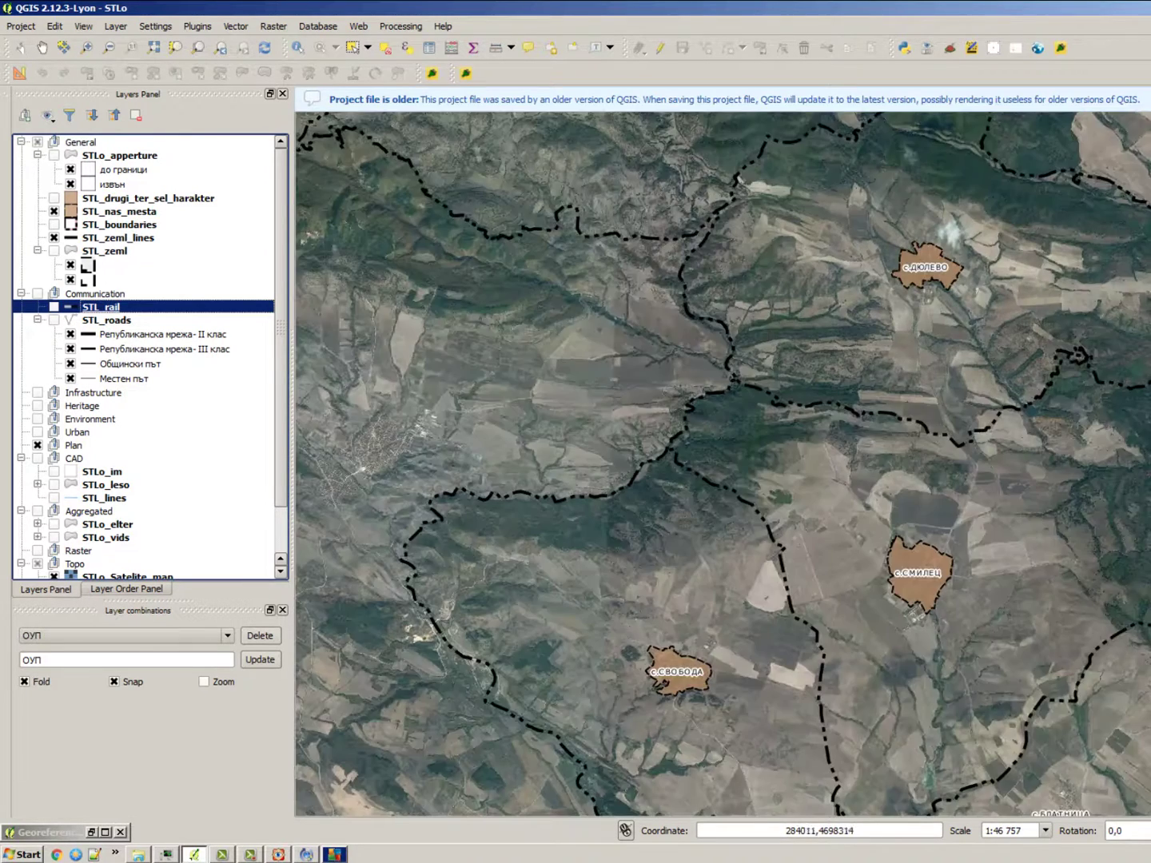
{"action": "scroll", "coordinate": [899, 568], "scroll_direction": "up", "scroll_amount": 3}
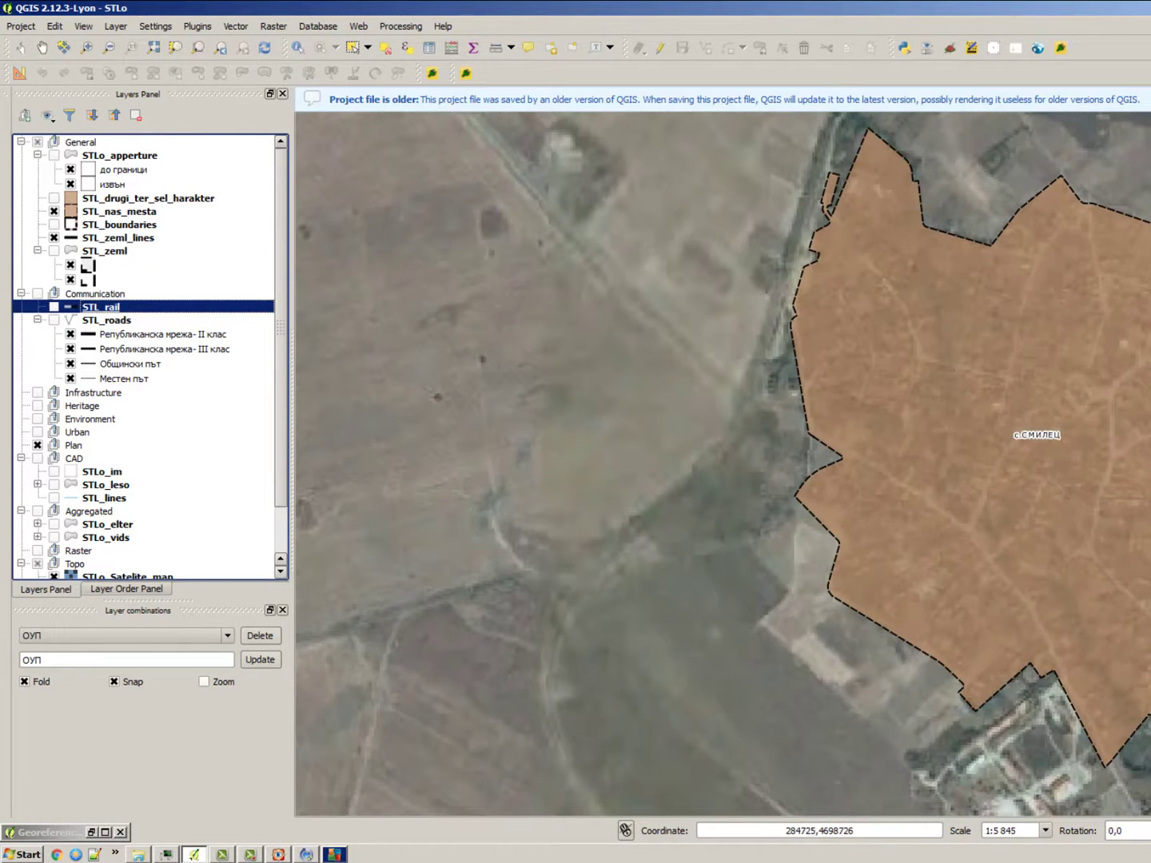
{"action": "scroll", "coordinate": [1145, 308], "scroll_direction": "down", "scroll_amount": 2}
{"action": "scroll", "coordinate": [395, 751], "scroll_direction": "up", "scroll_amount": 3}
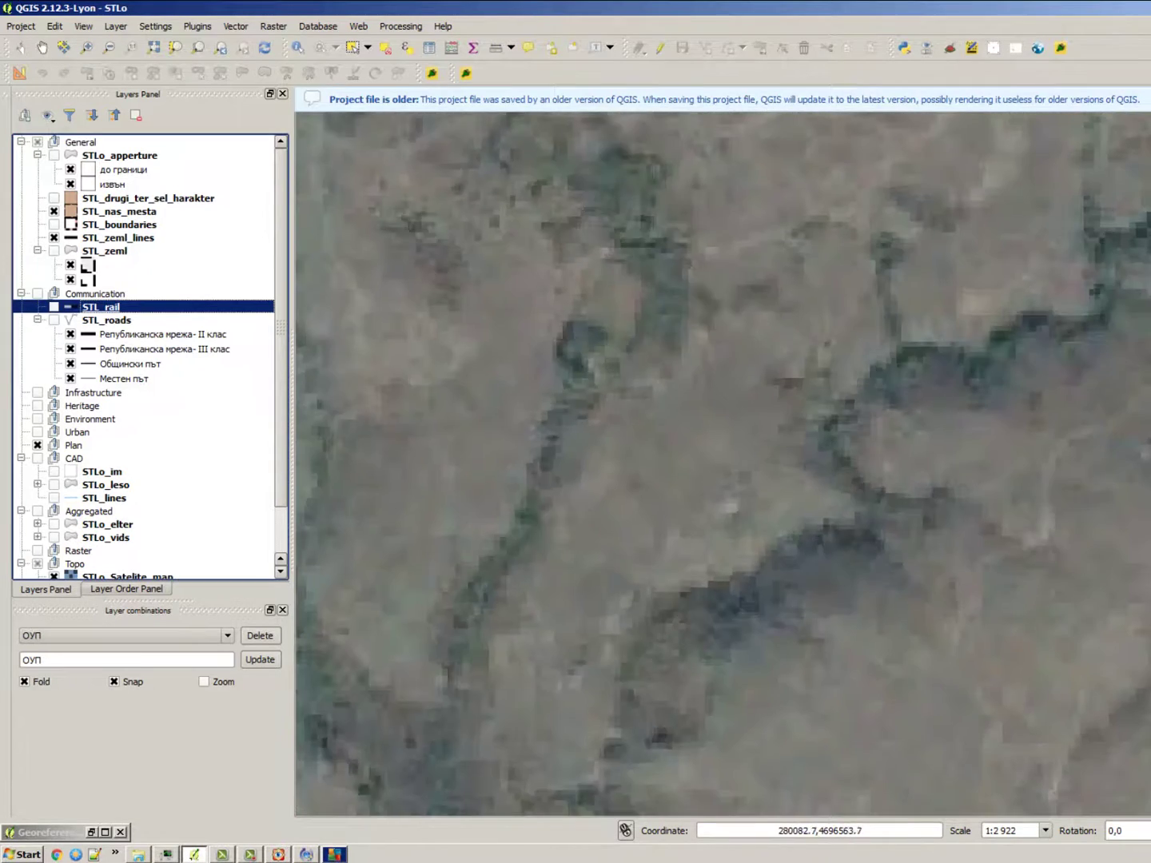
{"action": "scroll", "coordinate": [904, 501], "scroll_direction": "down", "scroll_amount": 1}
{"action": "scroll", "coordinate": [1143, 307], "scroll_direction": "up", "scroll_amount": 2}
{"action": "scroll", "coordinate": [745, 621], "scroll_direction": "down", "scroll_amount": 2}
{"action": "scroll", "coordinate": [916, 464], "scroll_direction": "up", "scroll_amount": 1}
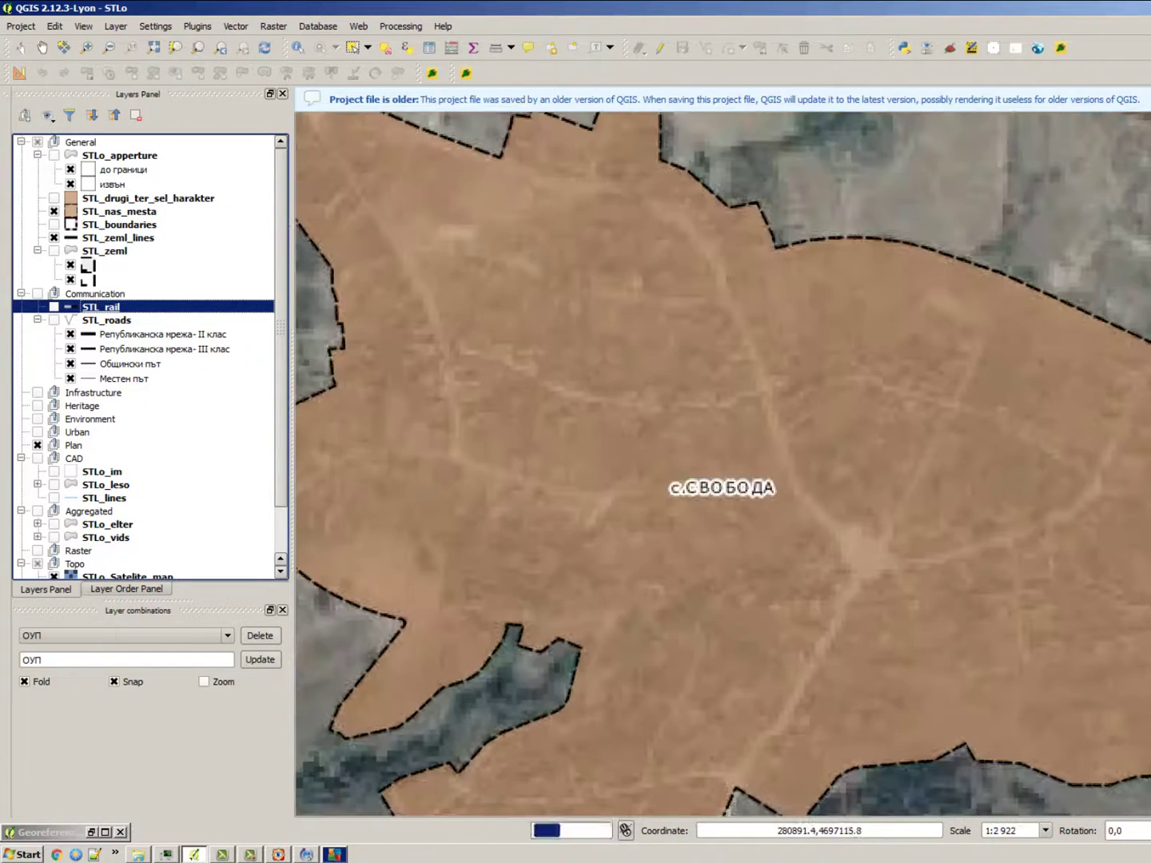
{"action": "scroll", "coordinate": [769, 477], "scroll_direction": "down", "scroll_amount": 1}
{"action": "scroll", "coordinate": [770, 479], "scroll_direction": "down", "scroll_amount": 1}
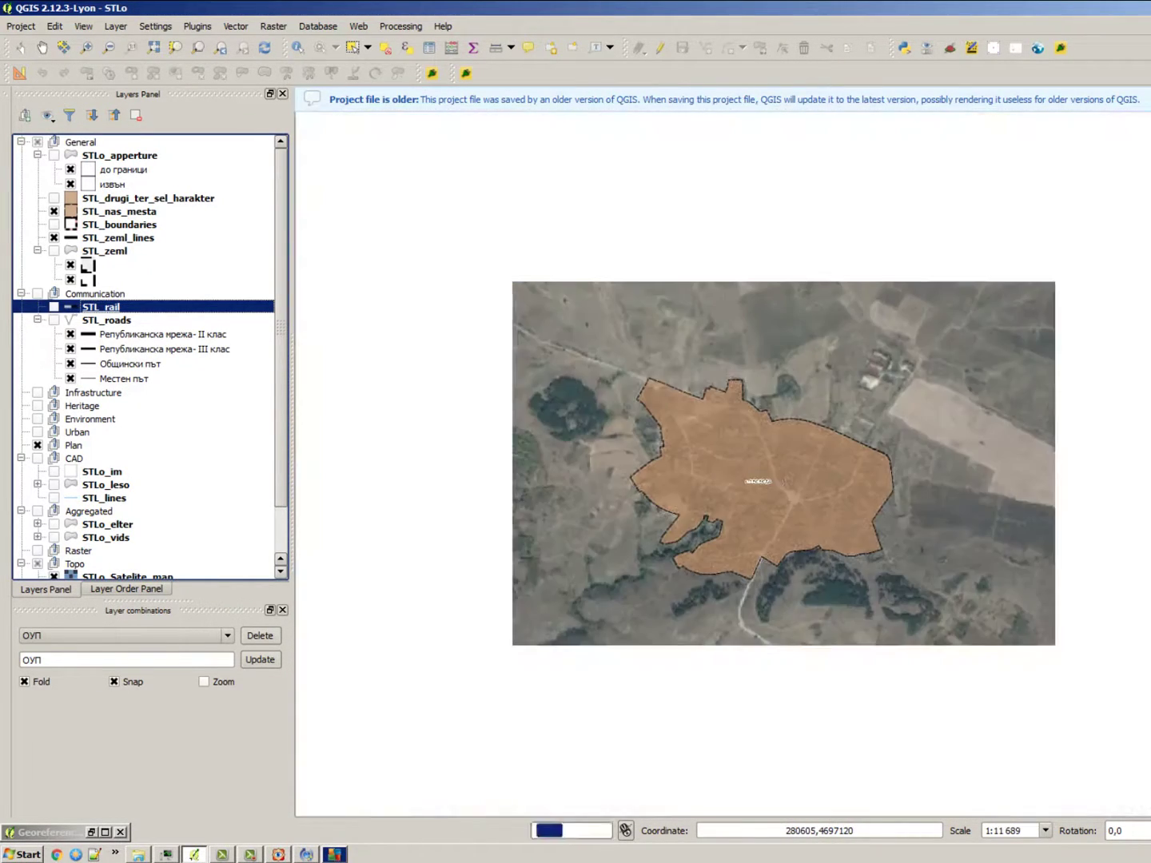
{"action": "scroll", "coordinate": [713, 467], "scroll_direction": "down", "scroll_amount": 3}
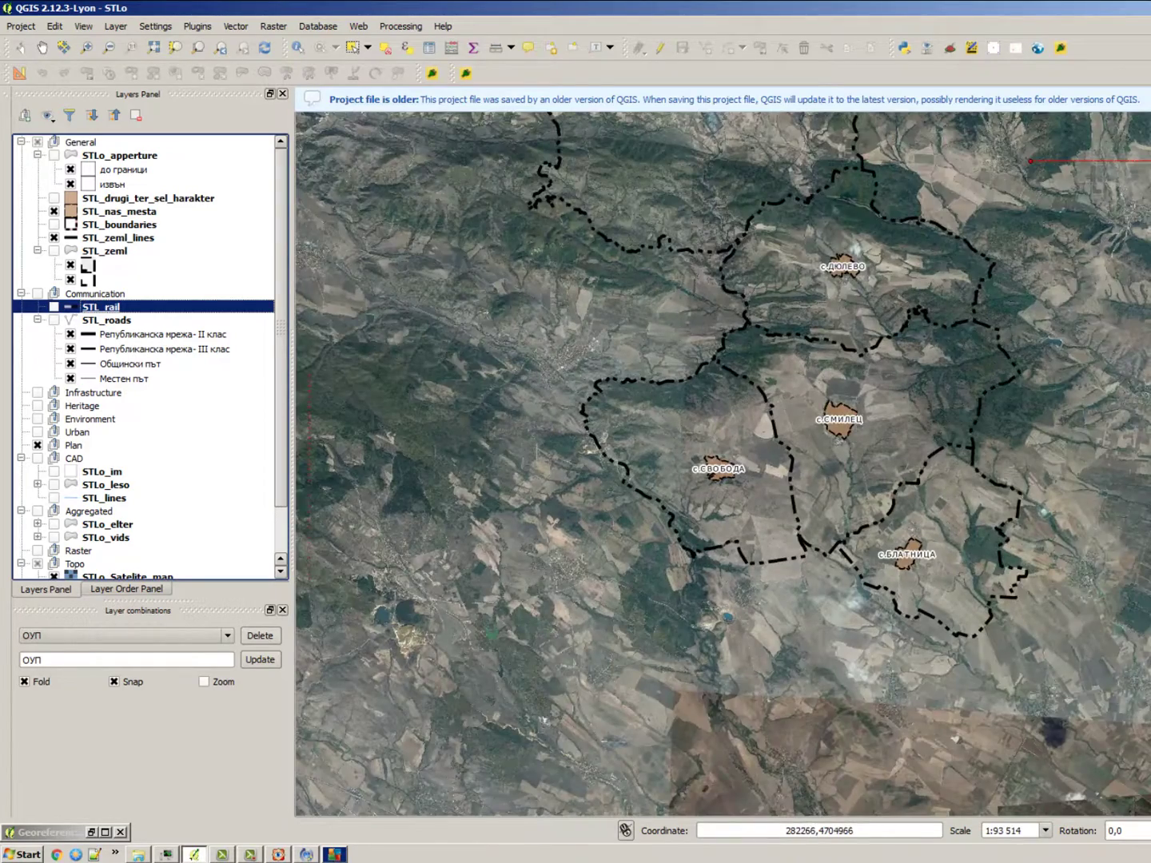
{"action": "scroll", "coordinate": [771, 205], "scroll_direction": "up", "scroll_amount": 1}
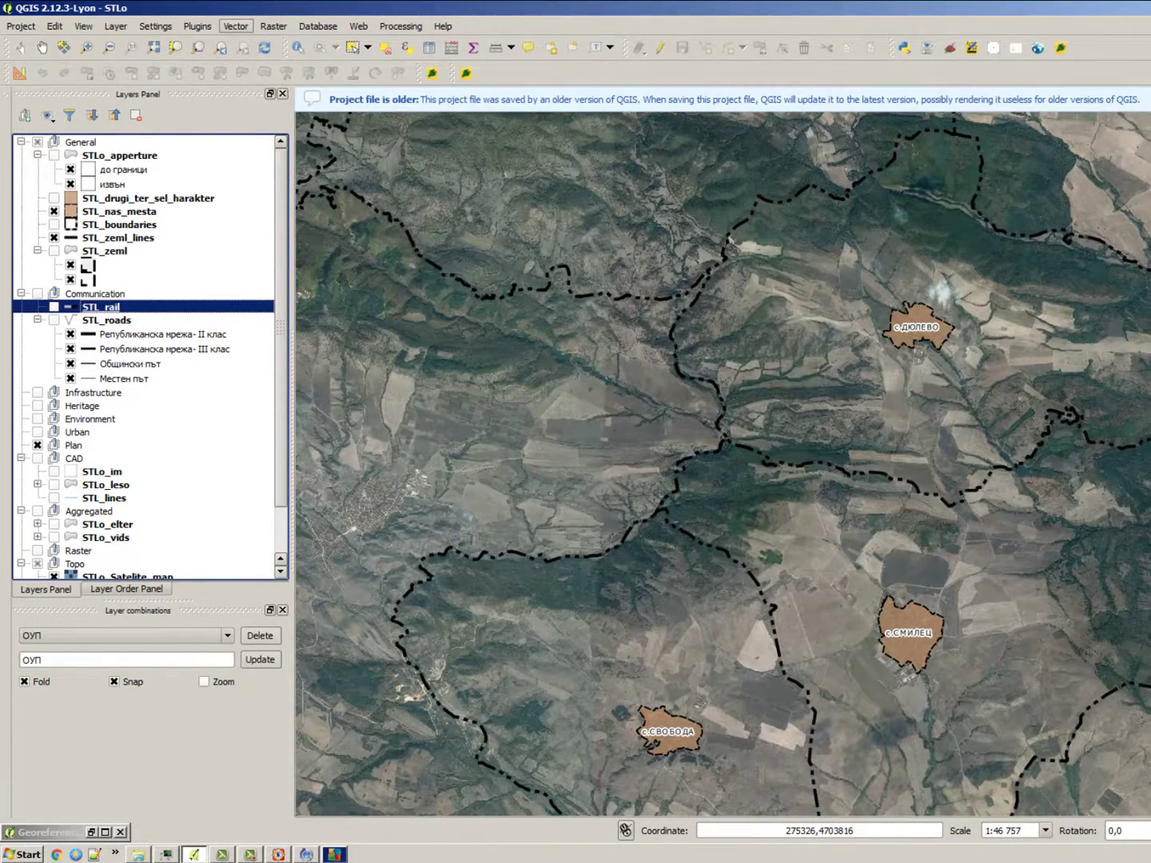
{"action": "left_click", "coordinate": [235, 26]}
{"action": "mouse_move", "coordinate": [305, 110]}
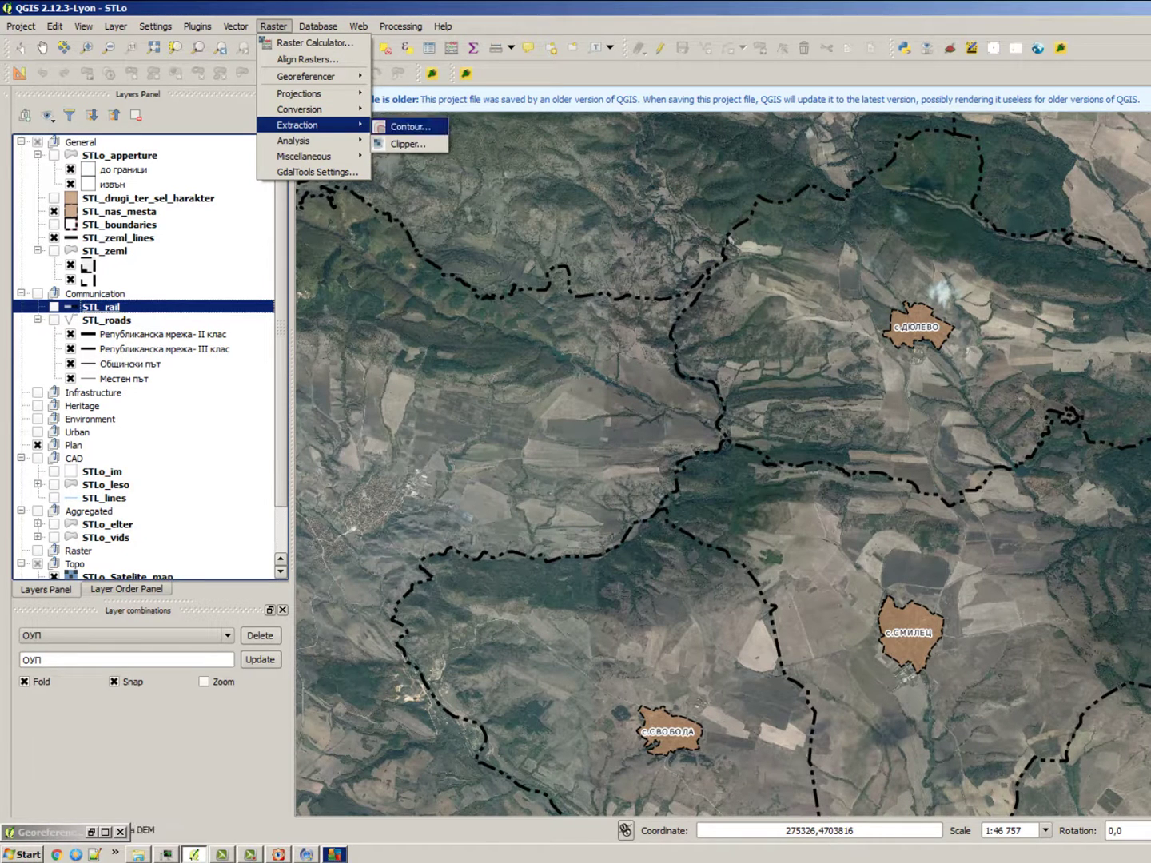
{"action": "left_click", "coordinate": [408, 144]}
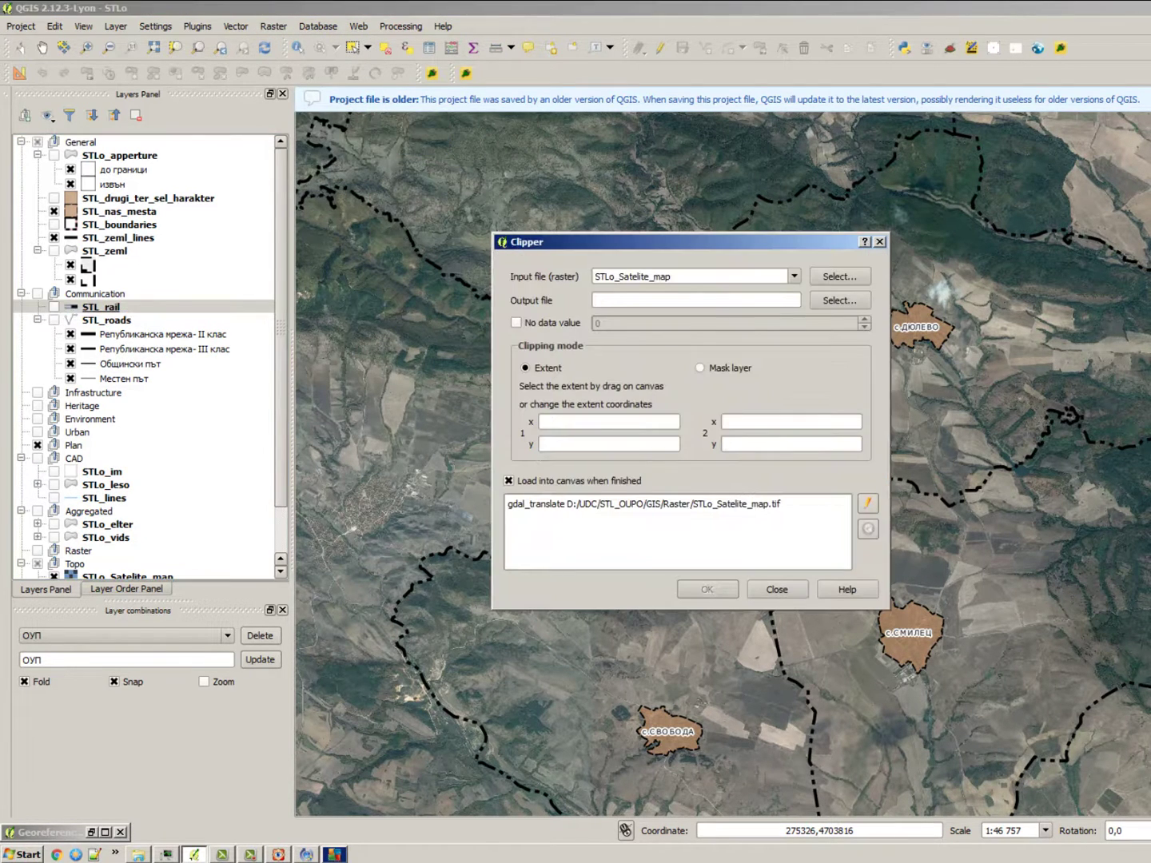
{"action": "left_click", "coordinate": [794, 275]}
{"action": "left_click", "coordinate": [794, 276]}
{"action": "left_click", "coordinate": [795, 276]}
{"action": "left_click", "coordinate": [793, 276]}
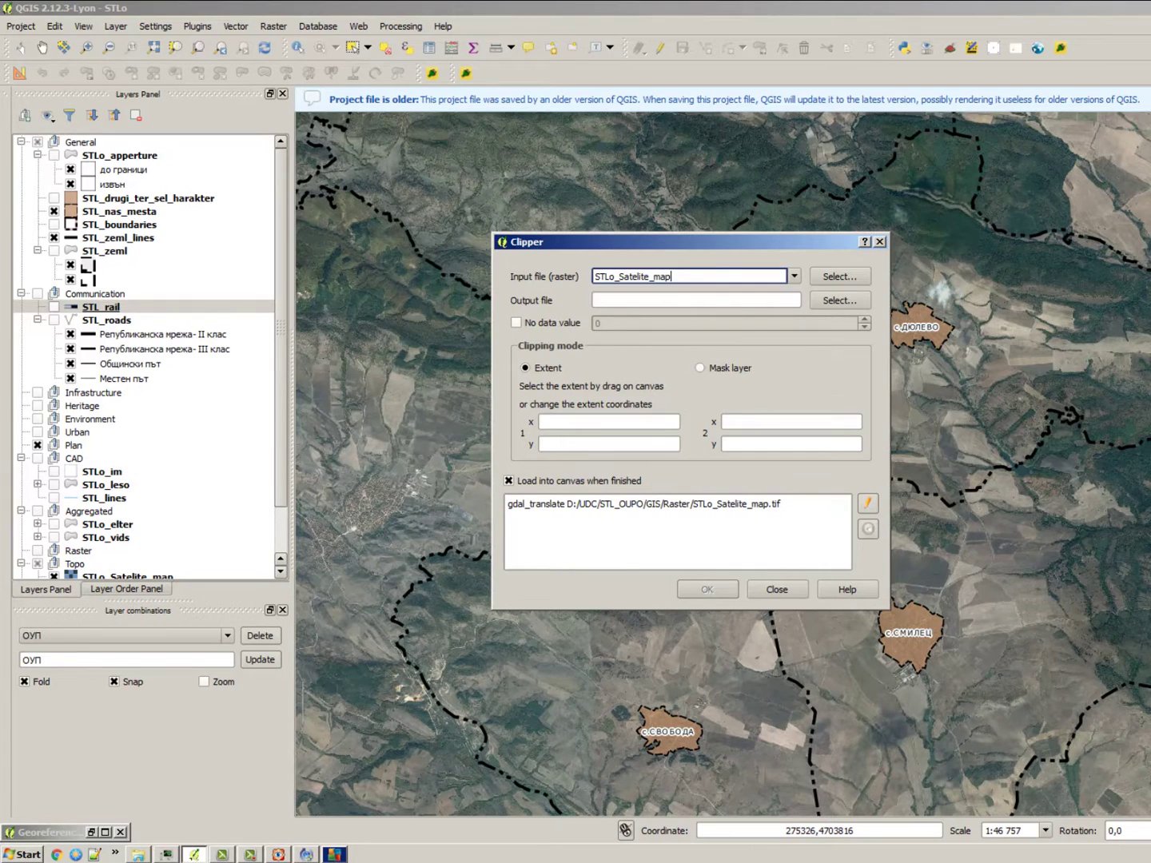
{"action": "left_click", "coordinate": [839, 300]}
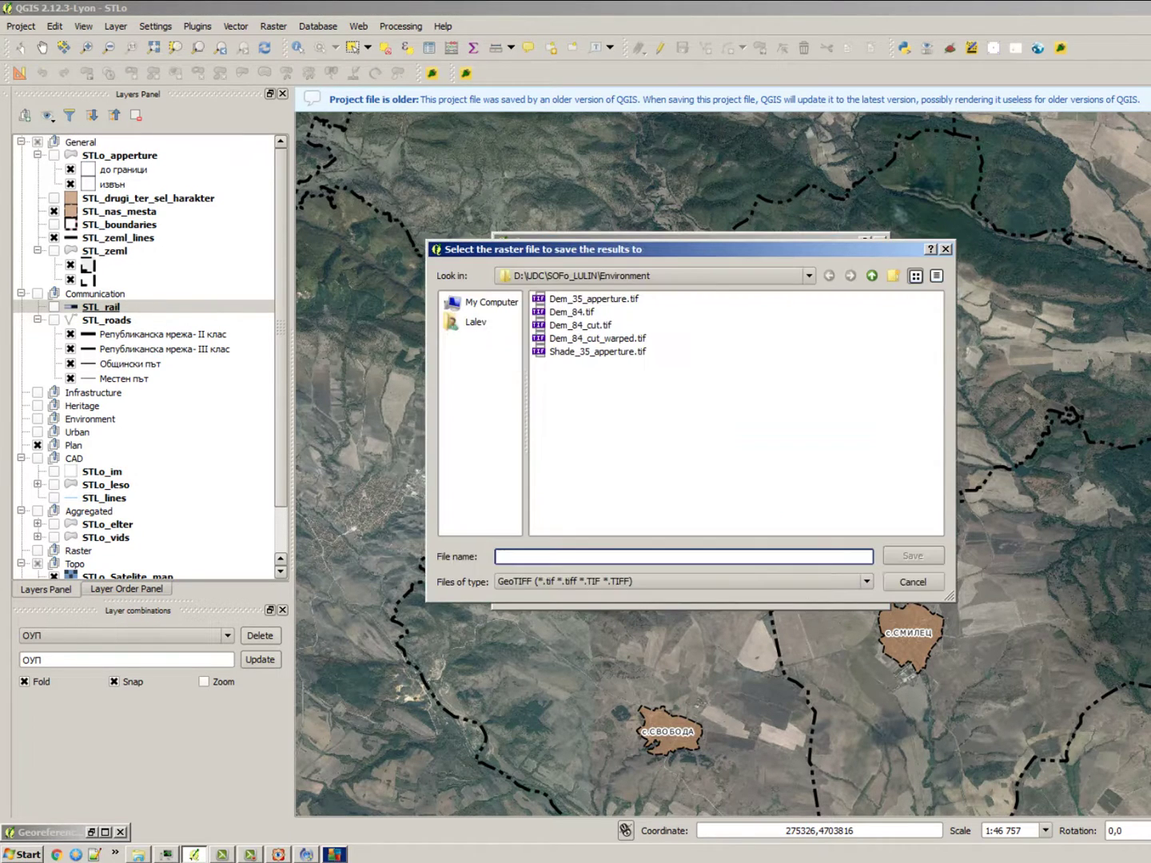
{"action": "left_click", "coordinate": [872, 276]}
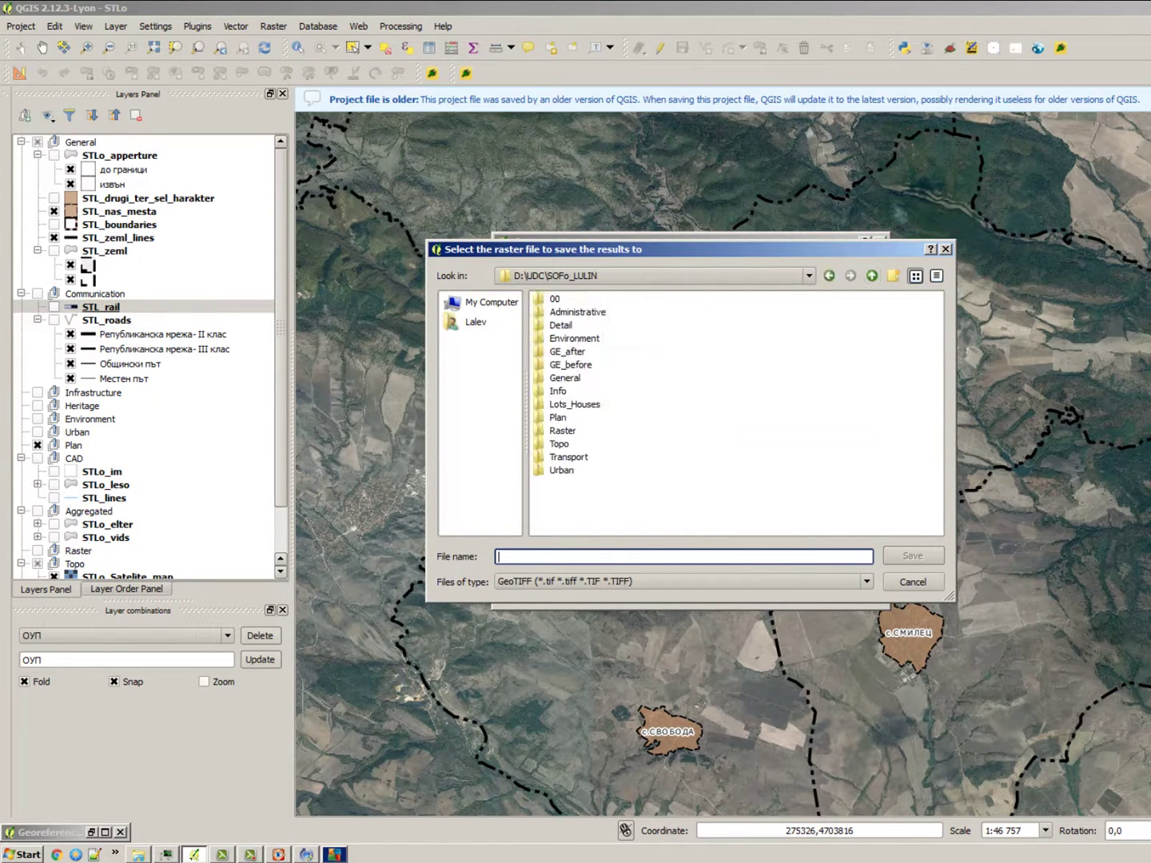
{"action": "left_click", "coordinate": [557, 390]}
{"action": "left_click", "coordinate": [574, 404]}
{"action": "left_click", "coordinate": [563, 431]}
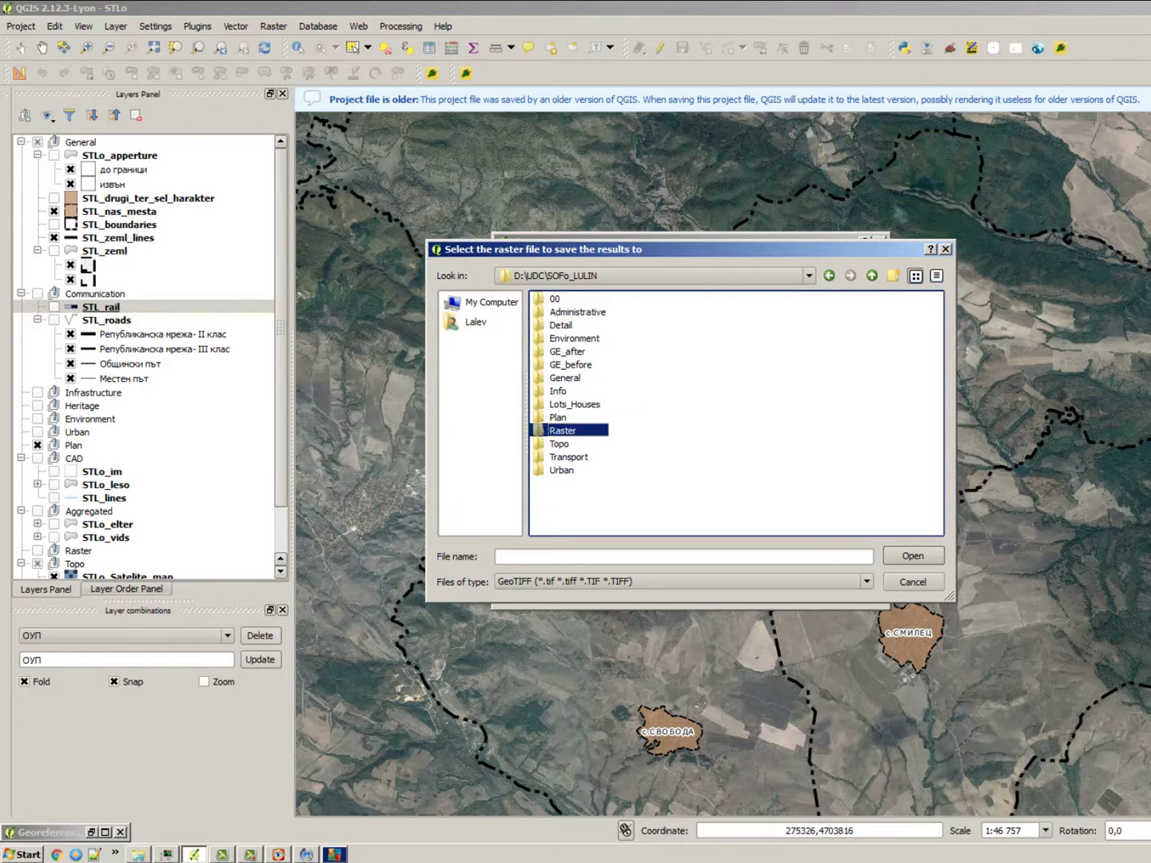
{"action": "left_click", "coordinate": [557, 417]}
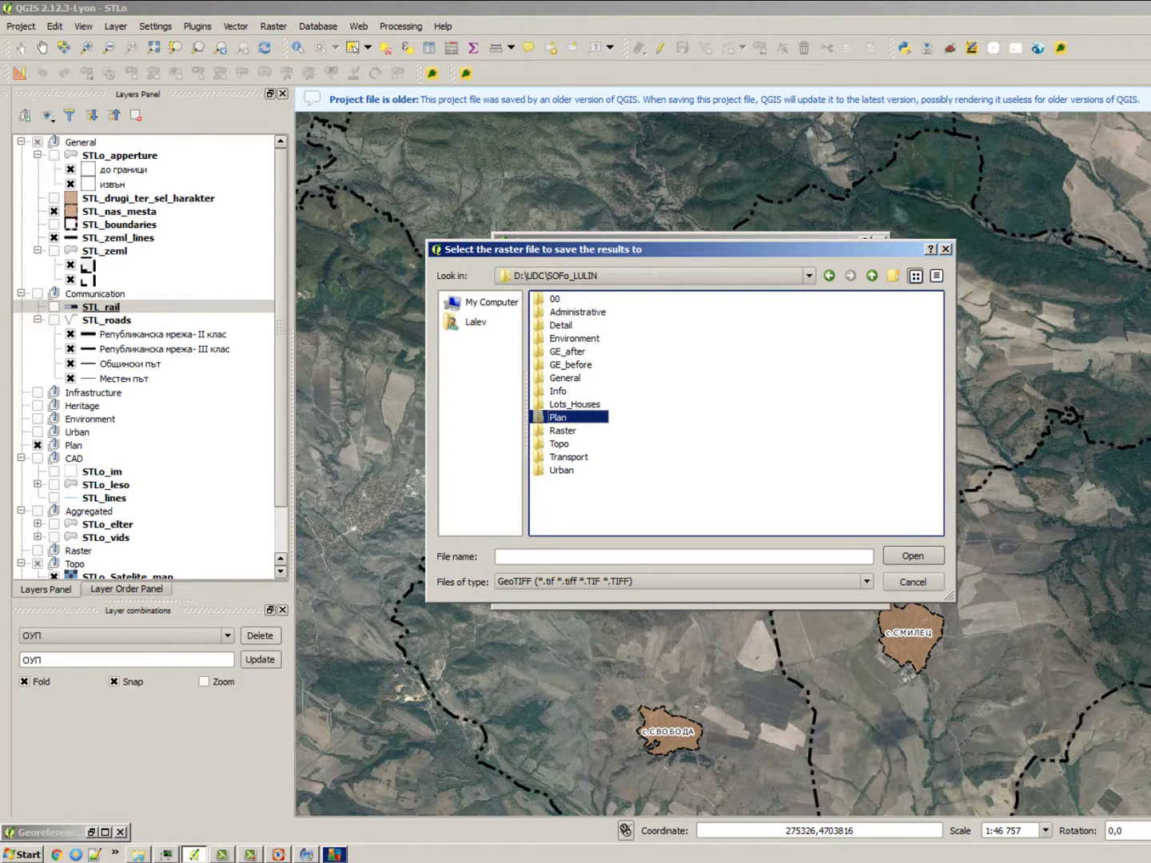
{"action": "double_click", "coordinate": [559, 443]}
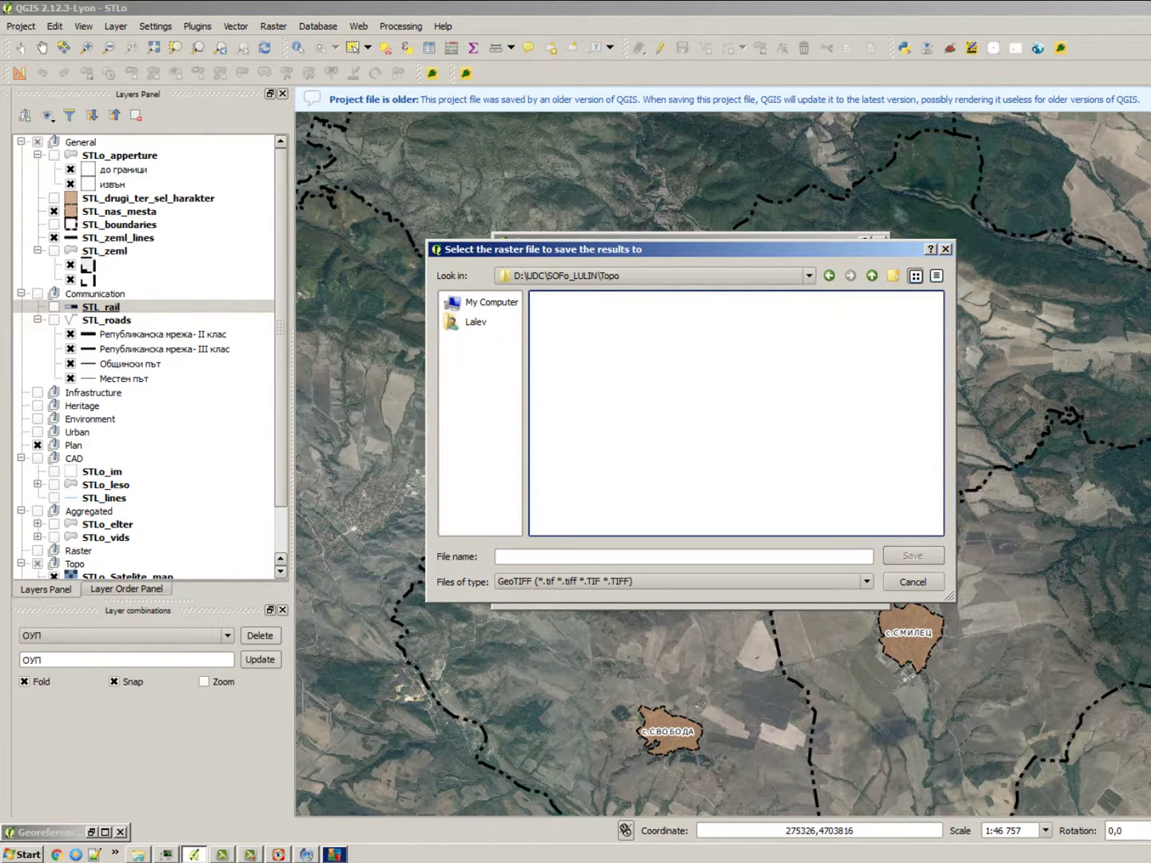
{"action": "type", "text": "G"}
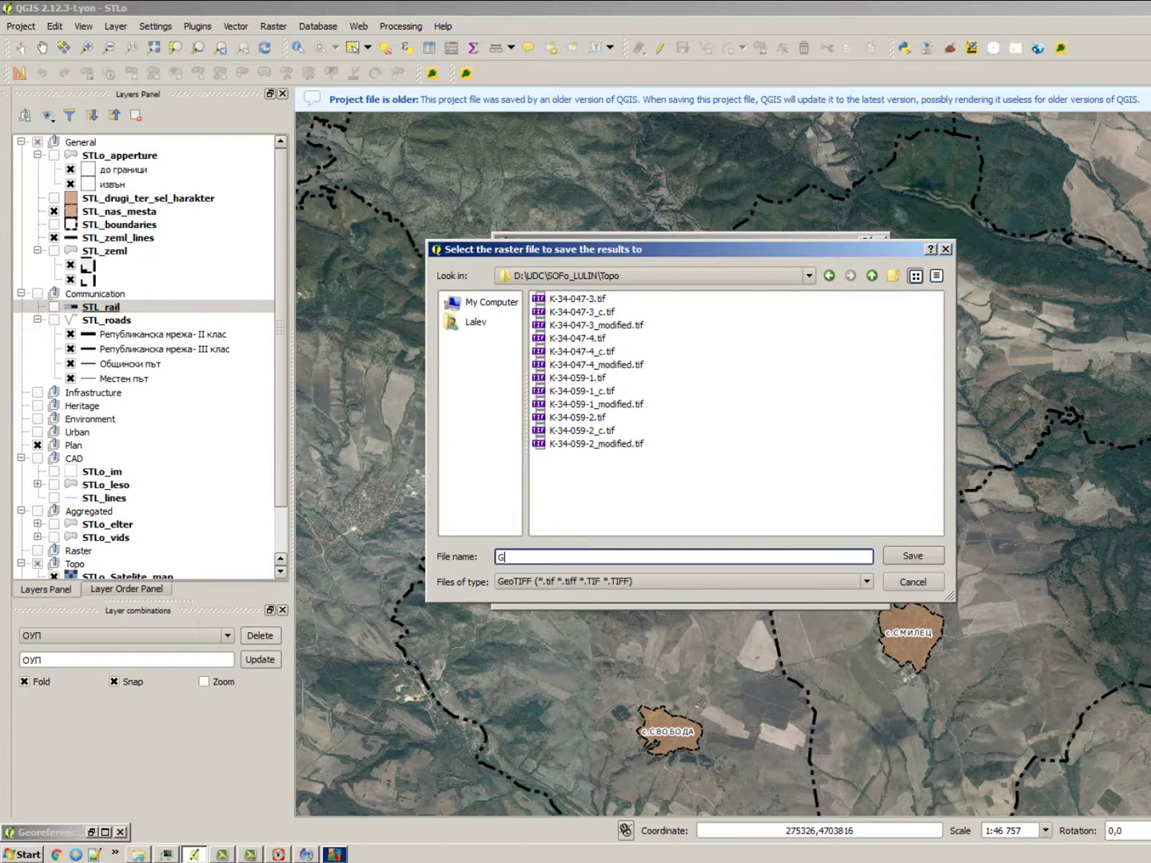
{"action": "type", "text": "E"}
{"action": "key", "text": "BackSpace"}
{"action": "key", "text": "BackSpace"}
{"action": "type", "text": "STL-"}
{"action": "type", "text": "o_satmap"}
{"action": "key", "text": "Return"}
{"action": "left_click", "coordinate": [700, 367]}
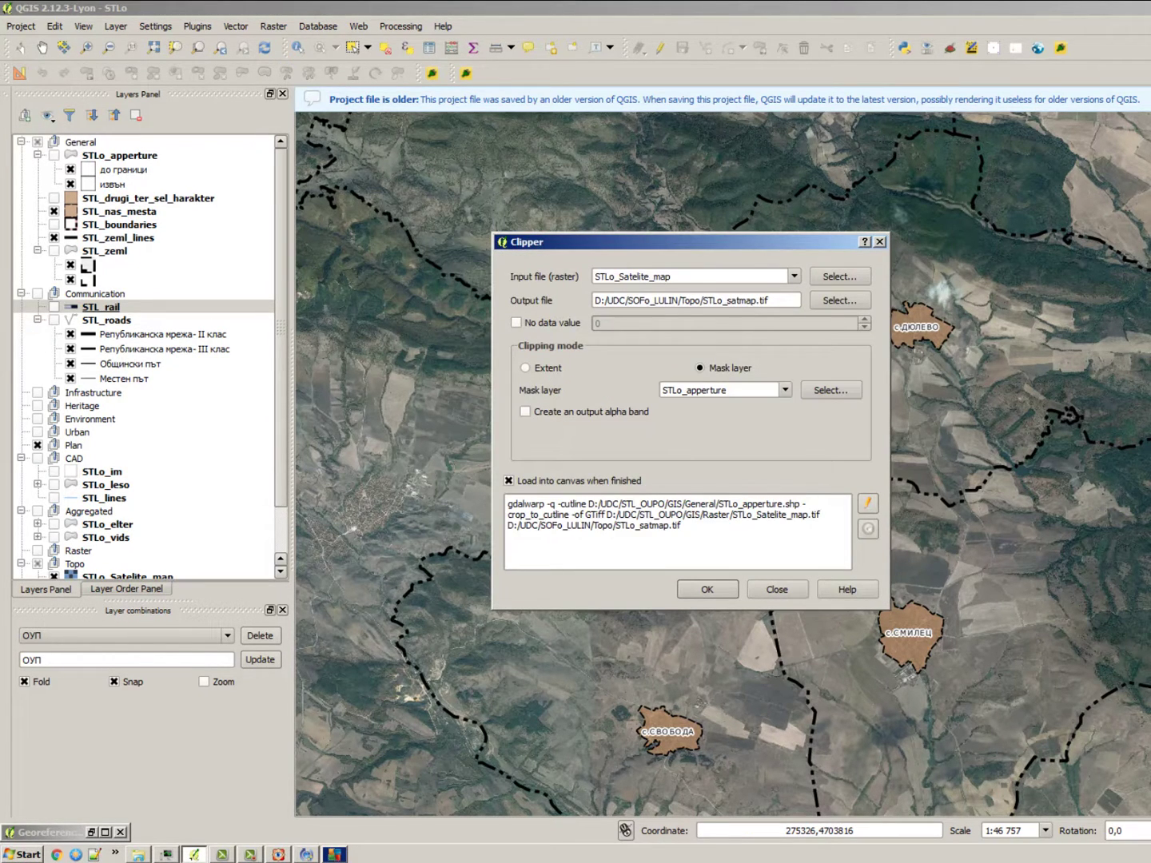
{"action": "left_click", "coordinate": [719, 390]}
{"action": "scroll", "coordinate": [720, 438], "scroll_direction": "down", "scroll_amount": 1}
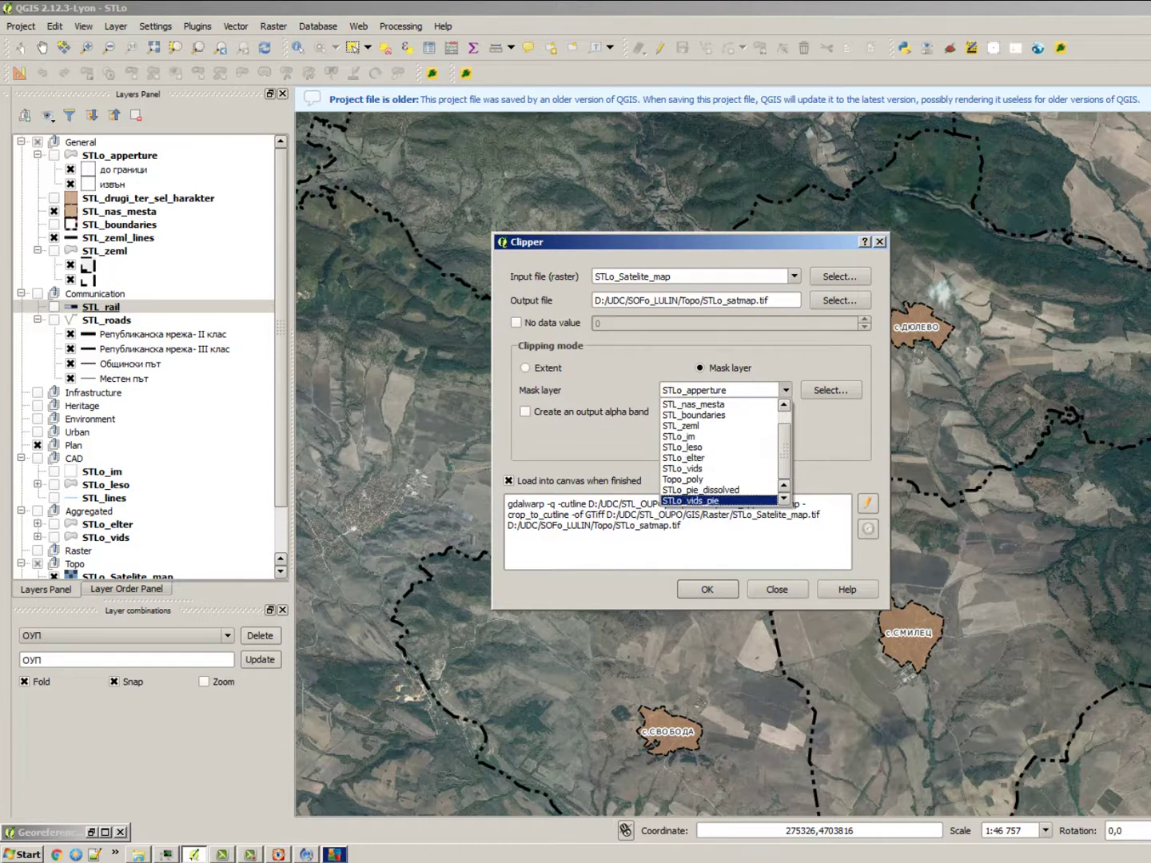
{"action": "scroll", "coordinate": [719, 500], "scroll_direction": "up", "scroll_amount": 1}
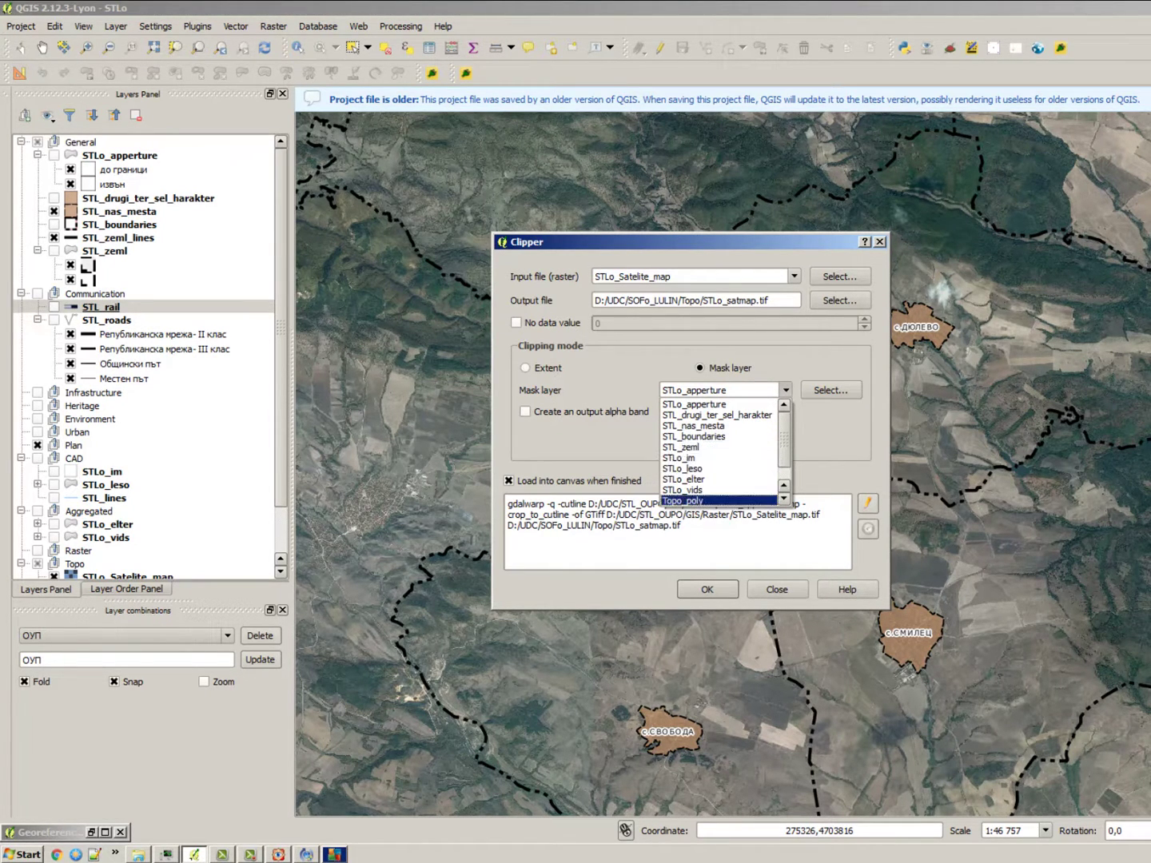
{"action": "left_click", "coordinate": [682, 500]}
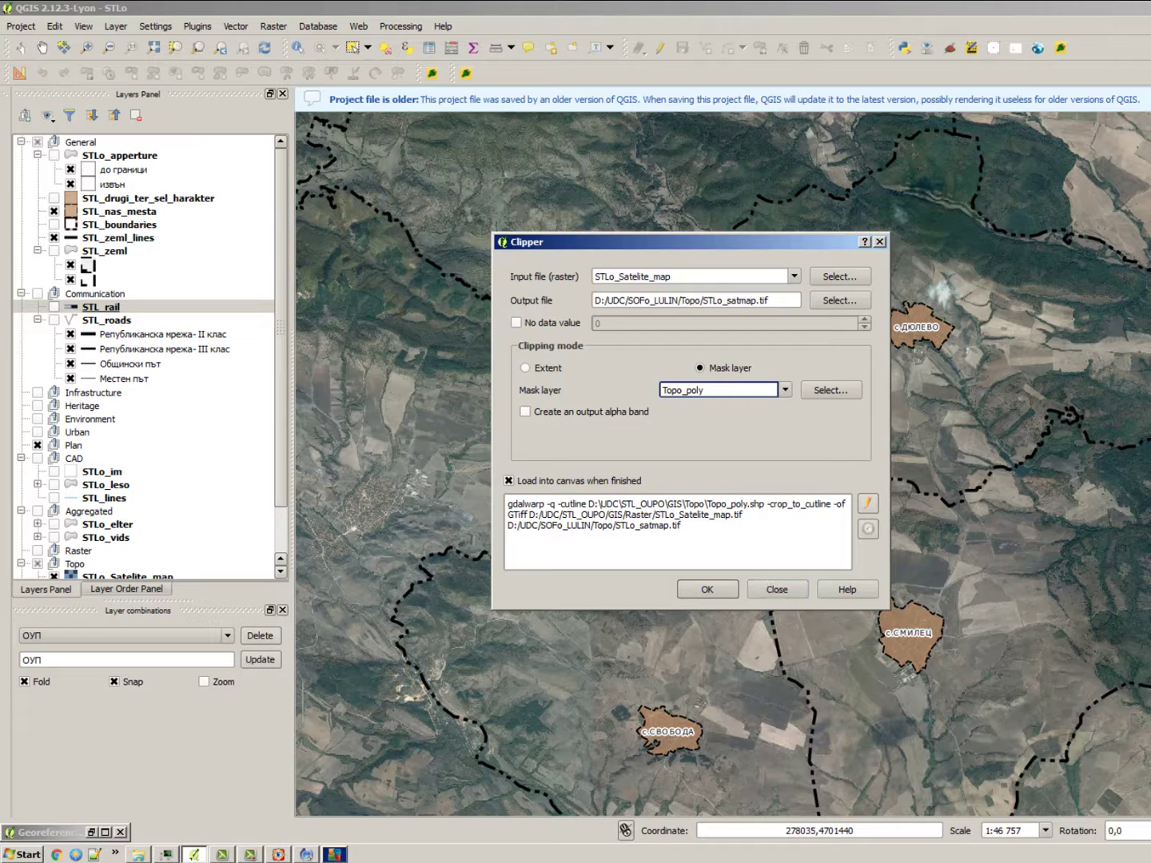
{"action": "left_click", "coordinate": [777, 589]}
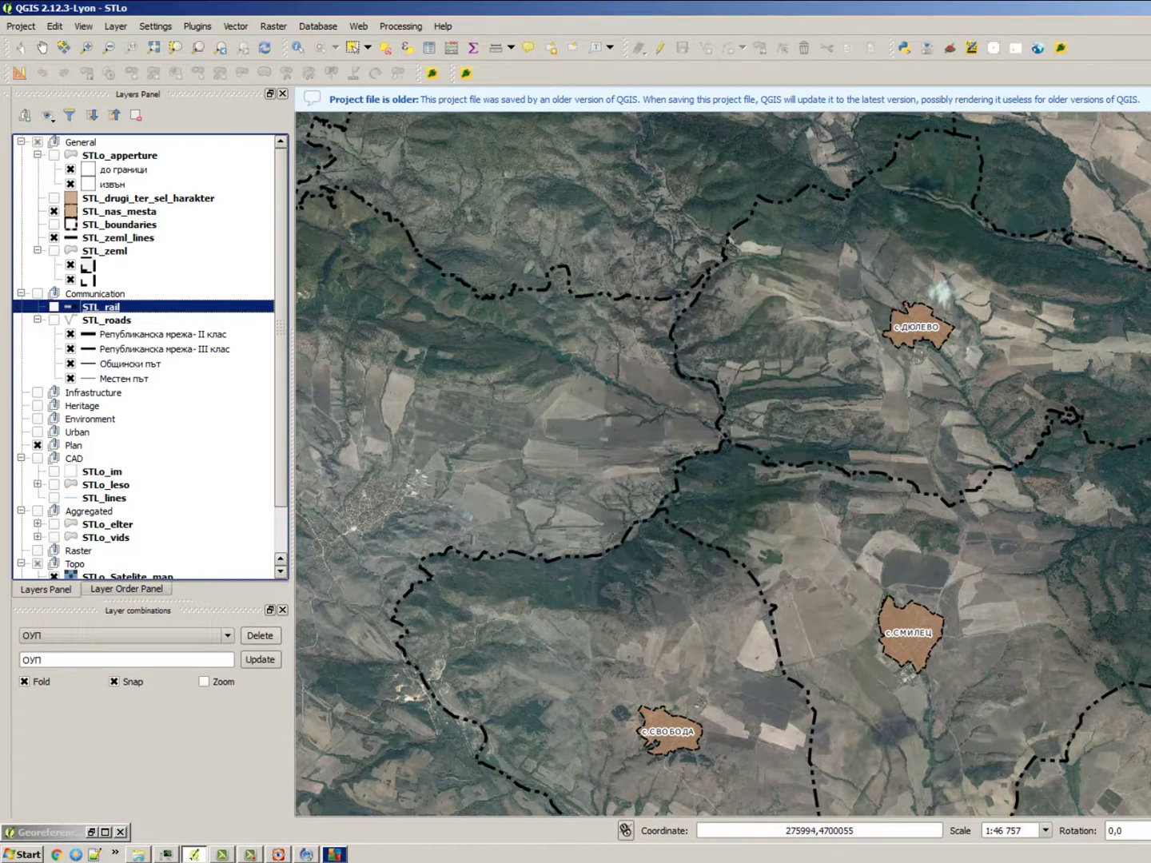
Step: Show the Topo_poly layer and select its large L-shaped polygon covering all the settlements
{"action": "left_click", "coordinate": [144, 406]}
{"action": "scroll", "coordinate": [144, 407], "scroll_direction": "down", "scroll_amount": 2}
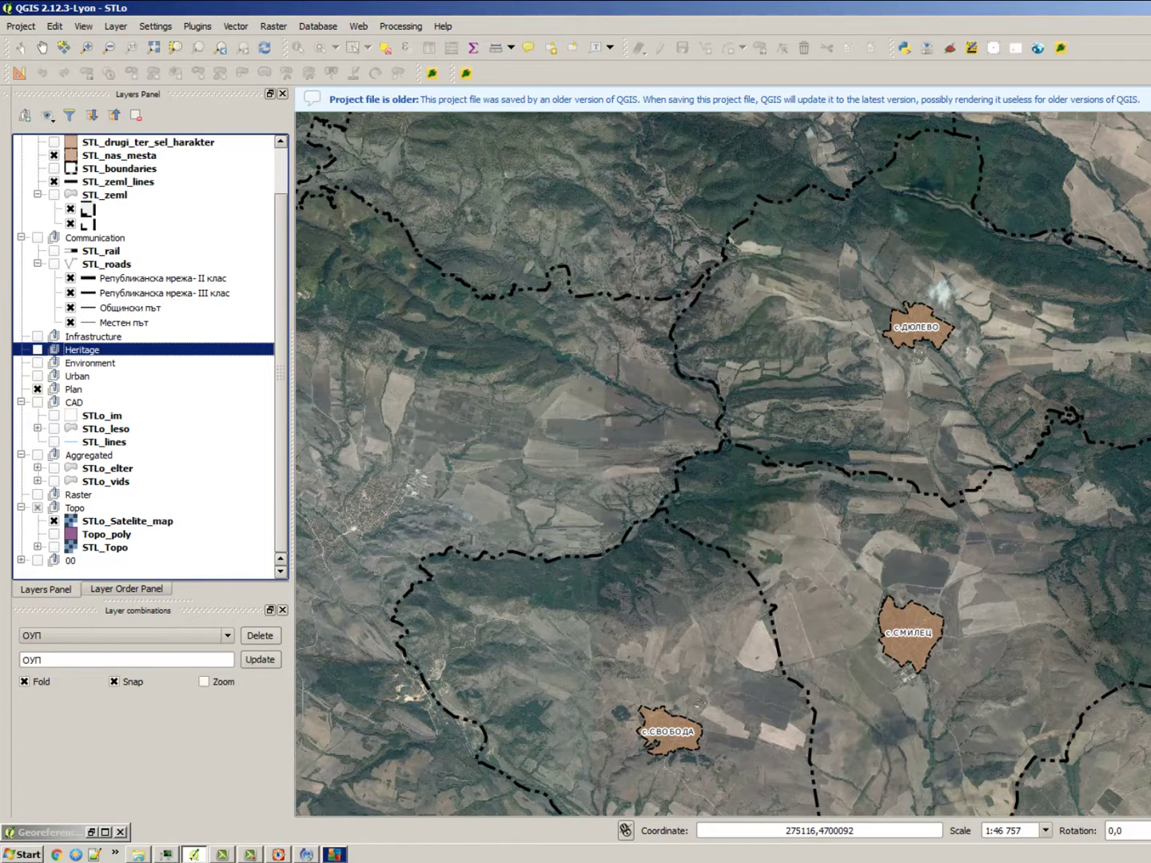
{"action": "left_click", "coordinate": [106, 536]}
{"action": "left_click", "coordinate": [54, 535]}
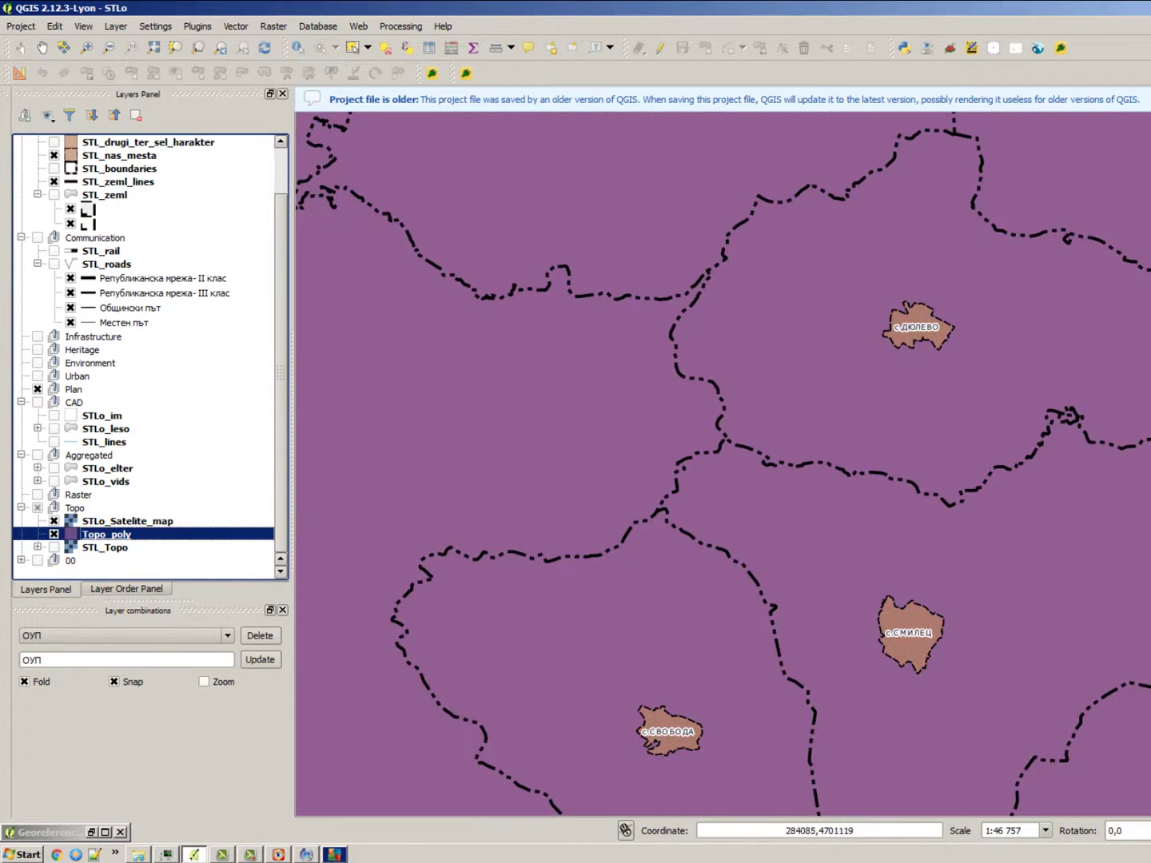
{"action": "scroll", "coordinate": [960, 454], "scroll_direction": "down", "scroll_amount": 3}
{"action": "scroll", "coordinate": [1015, 400], "scroll_direction": "up", "scroll_amount": 1}
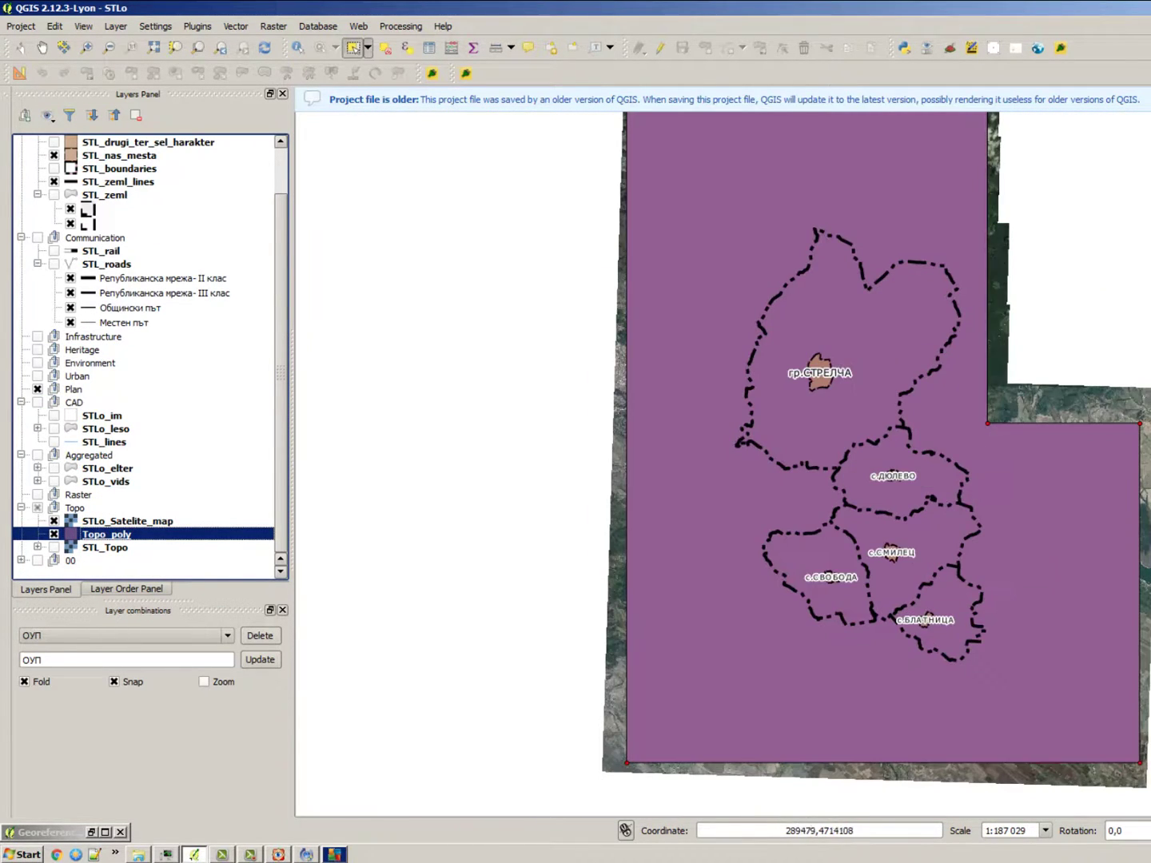
{"action": "left_click", "coordinate": [960, 150]}
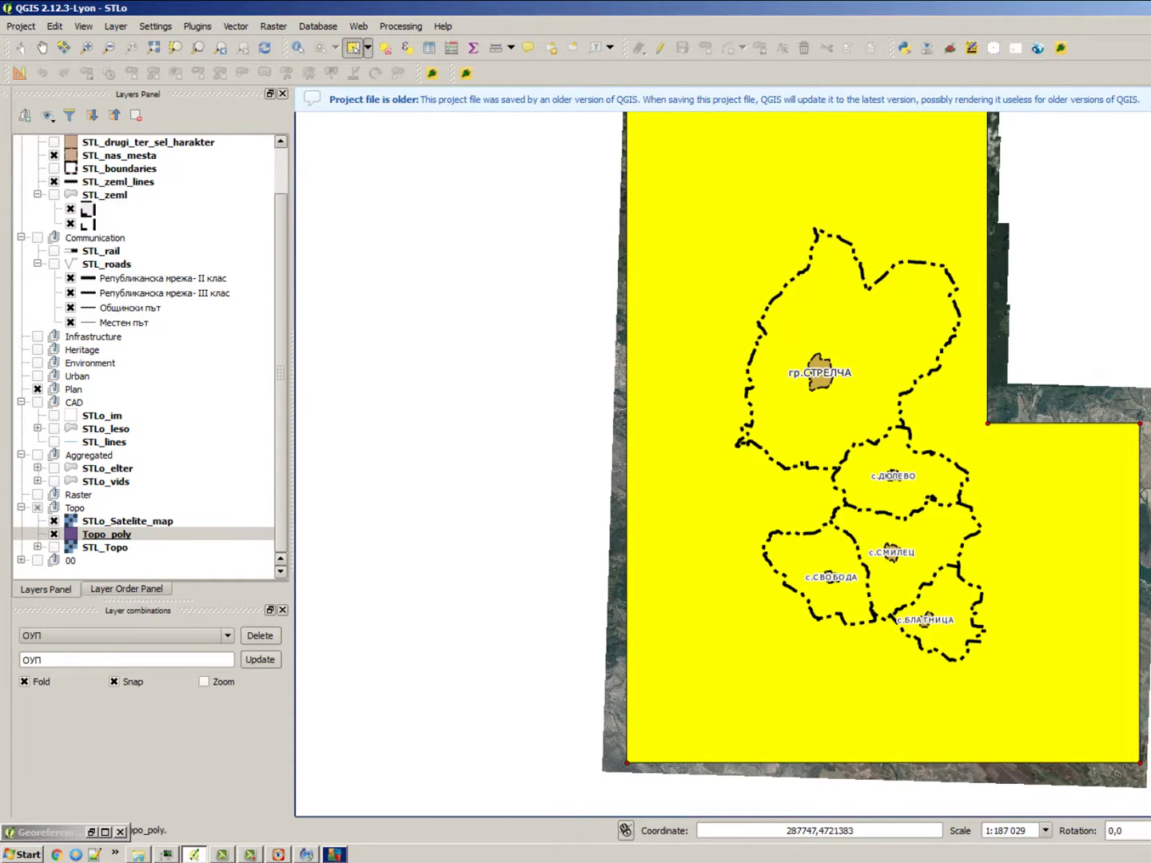
{"action": "left_click_drag", "start_coordinate": [946, 159], "coordinate": [835, 230]}
{"action": "left_click", "coordinate": [1102, 294]}
{"action": "left_click", "coordinate": [1090, 436]}
Step: Restore the minimized Georeferencer window and close it
{"action": "left_click_drag", "start_coordinate": [48, 831], "coordinate": [445, 774]}
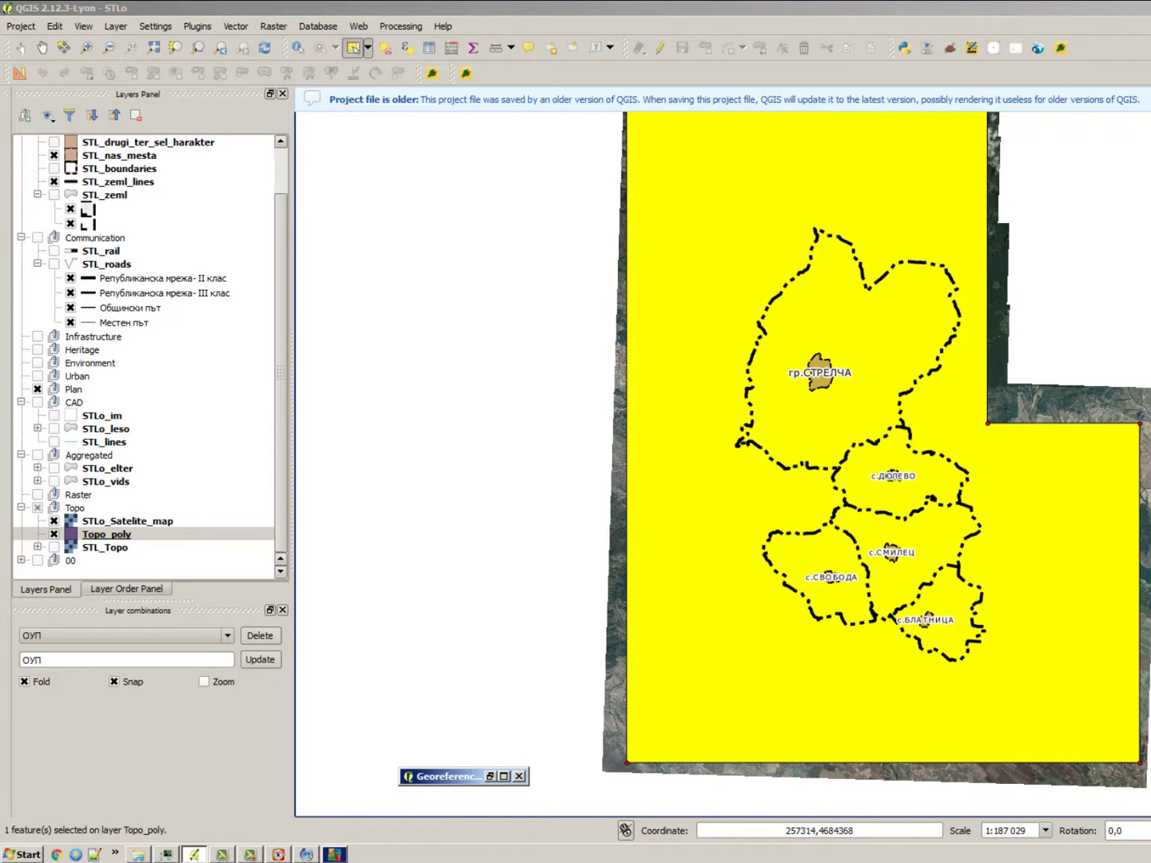
{"action": "left_click", "coordinate": [504, 775]}
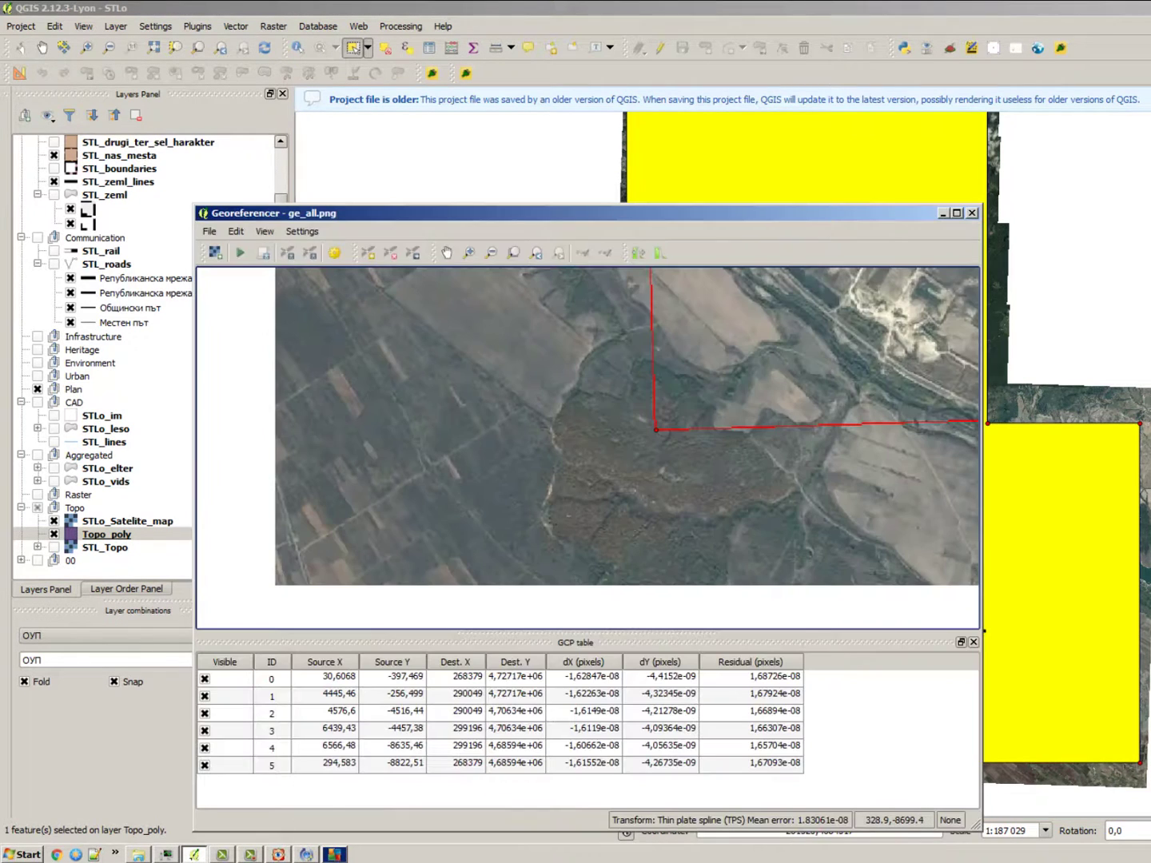
{"action": "left_click", "coordinate": [971, 212]}
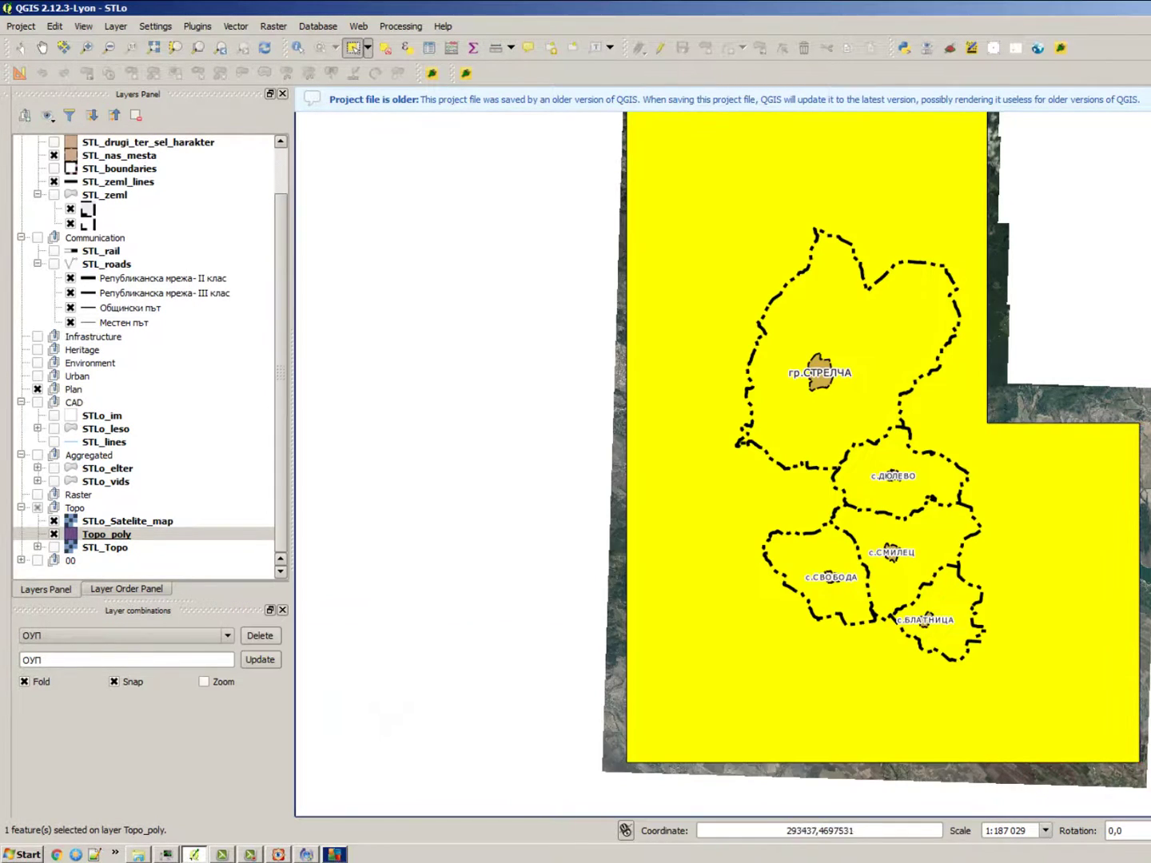
Step: Set up an export of Topo_poly as an ESRI Shapefile with only selected features, without adding the saved file to the map
{"action": "right_click", "coordinate": [111, 534]}
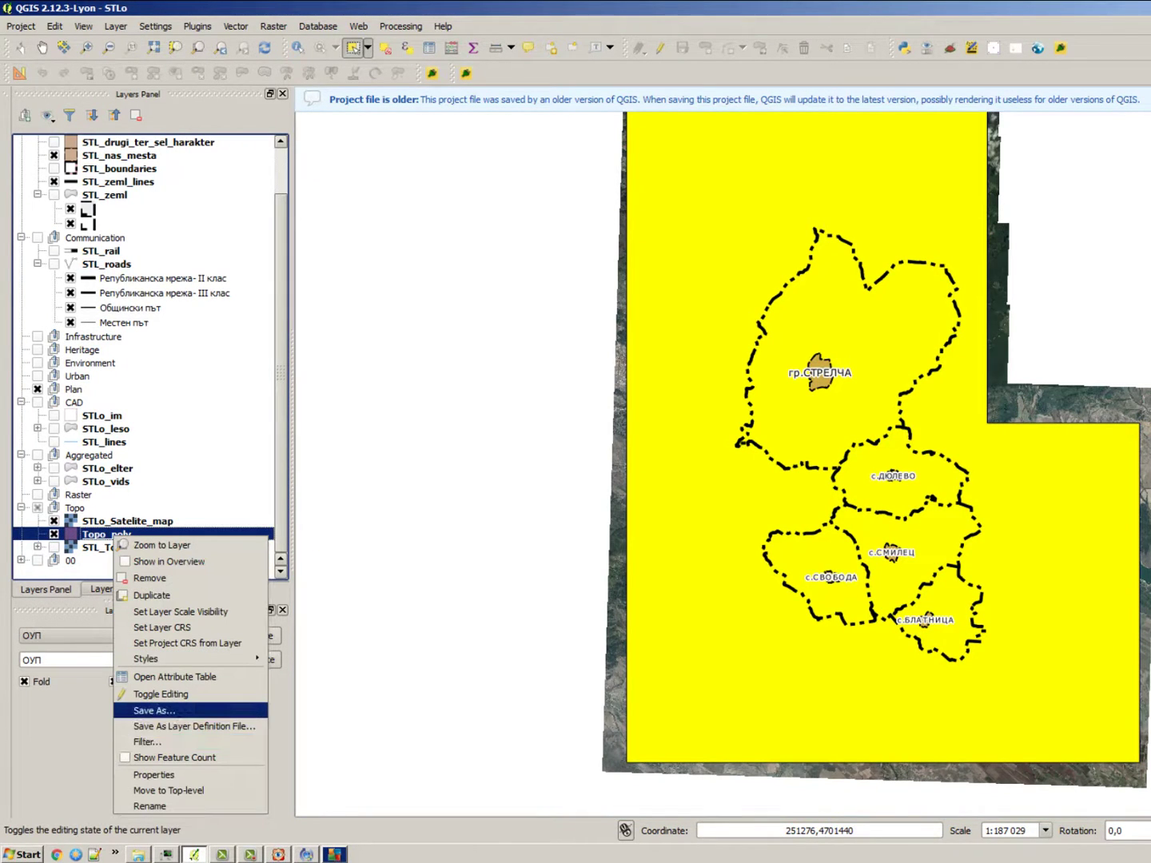
{"action": "key", "text": "Return"}
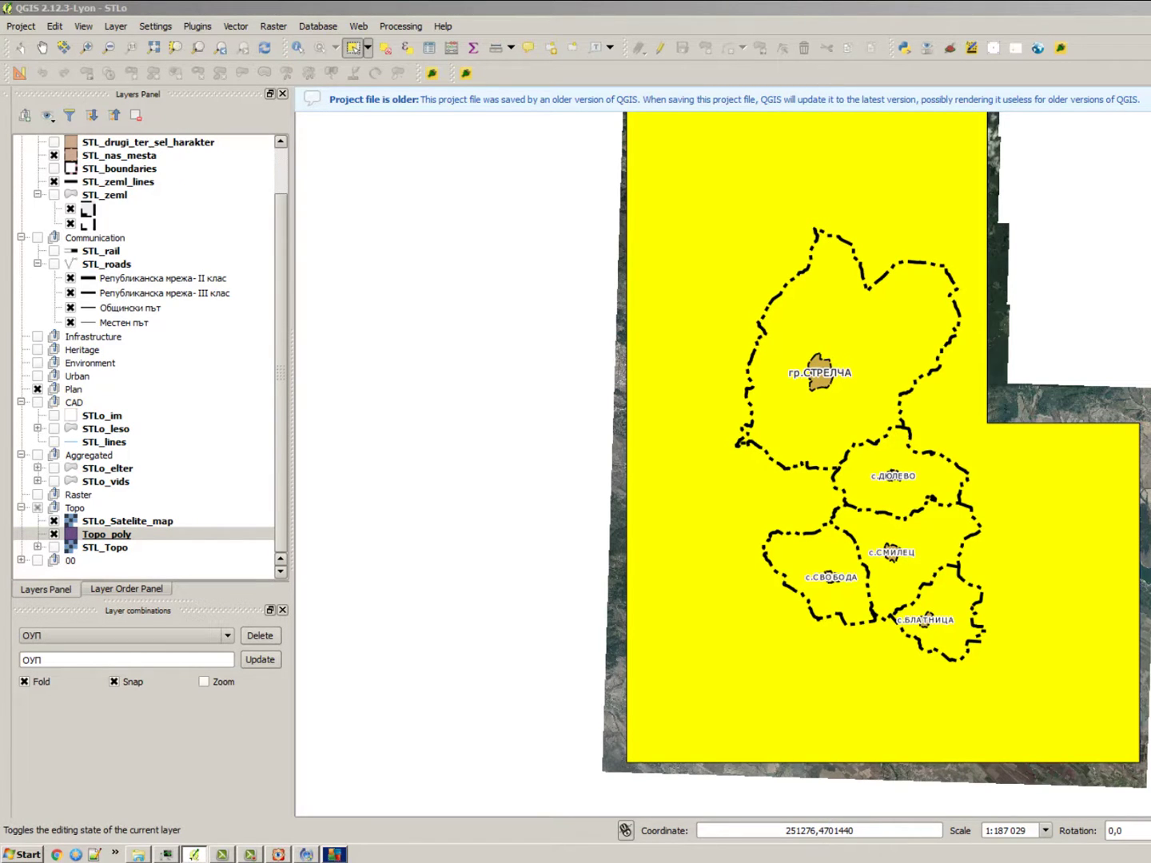
{"action": "left_click", "coordinate": [305, 326]}
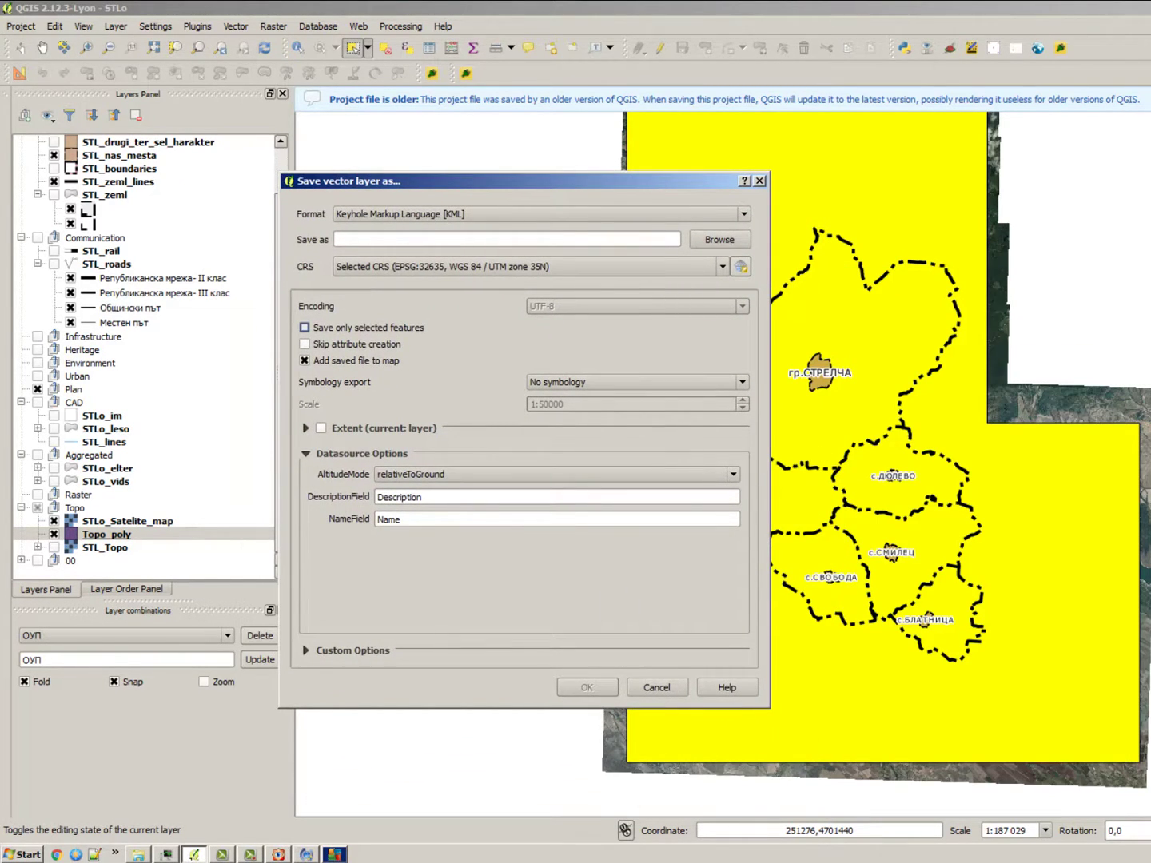
{"action": "left_click", "coordinate": [305, 360]}
{"action": "left_click", "coordinate": [744, 214]}
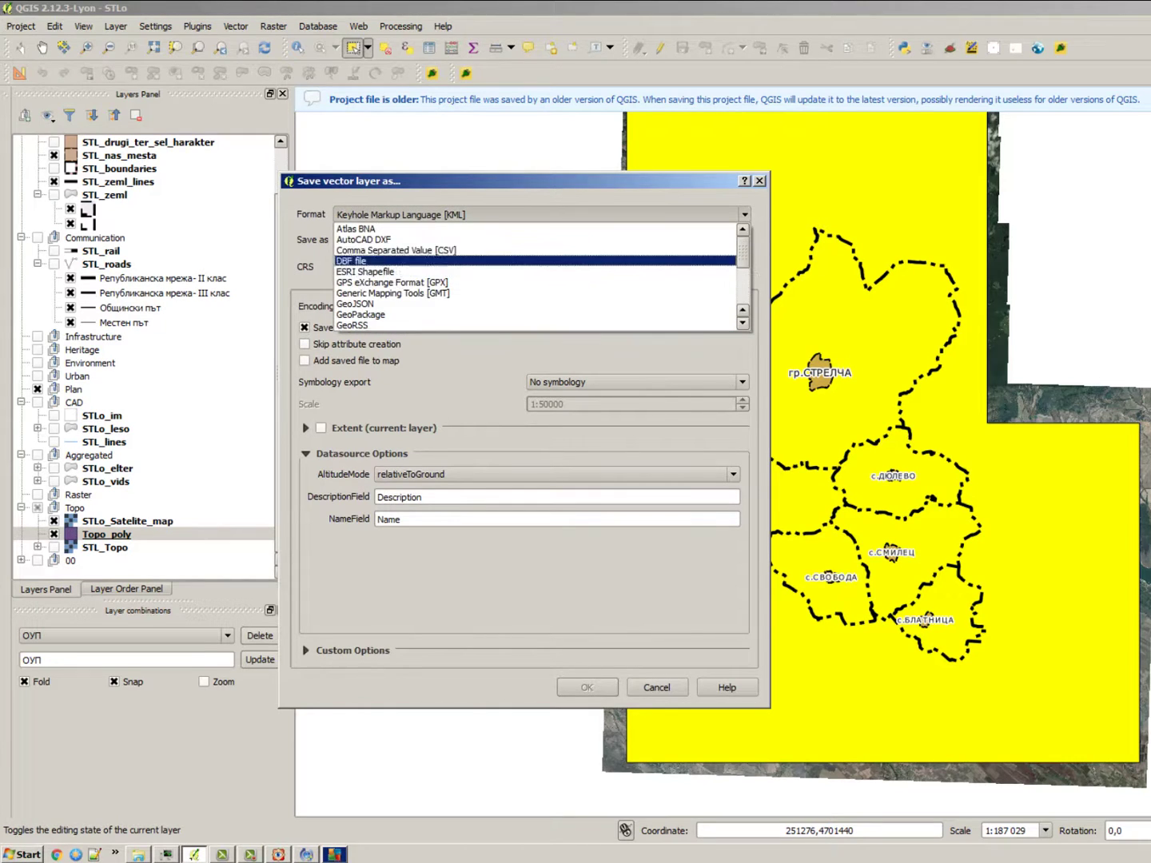
{"action": "scroll", "coordinate": [534, 277], "scroll_direction": "down", "scroll_amount": 1}
{"action": "scroll", "coordinate": [534, 277], "scroll_direction": "up", "scroll_amount": 1}
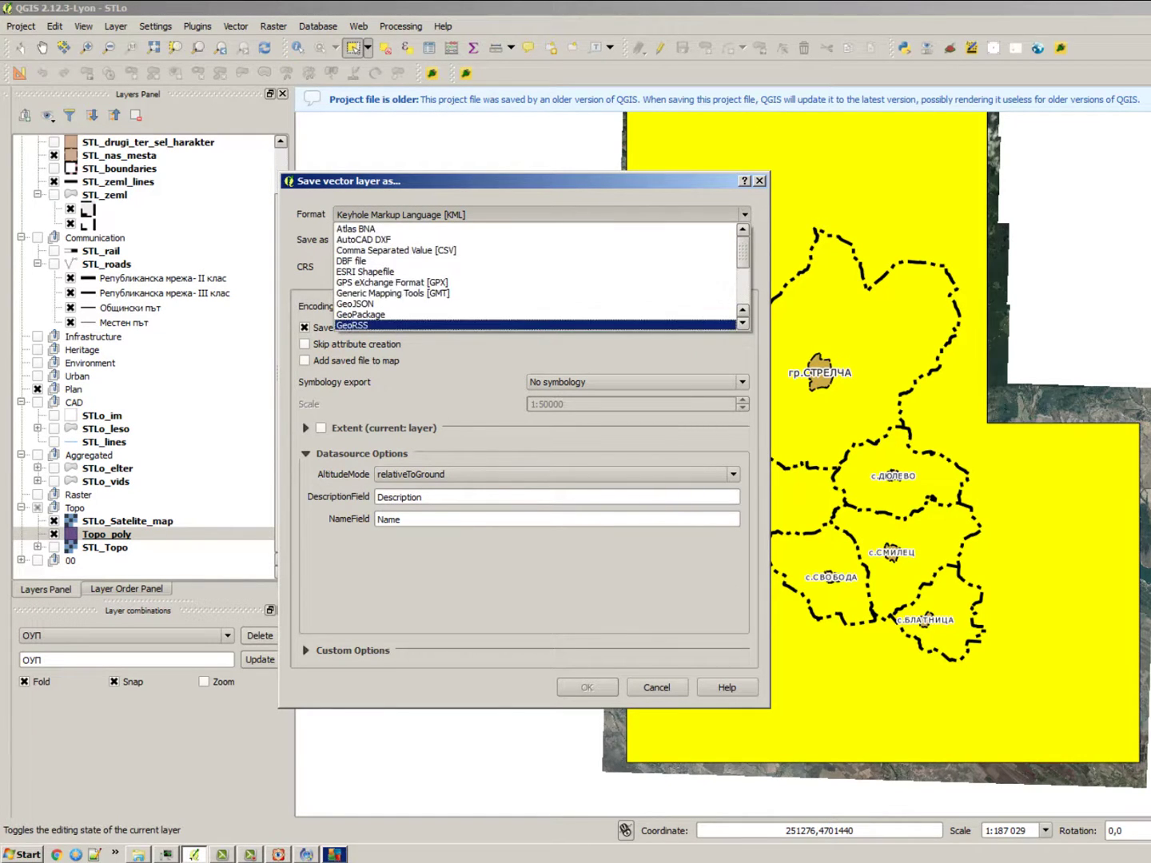
{"action": "left_click", "coordinate": [535, 271]}
Step: Name the output Topo_extents_big in the STL_OUPO GIS Topo folder and export the selected polygon
{"action": "left_click", "coordinate": [719, 240]}
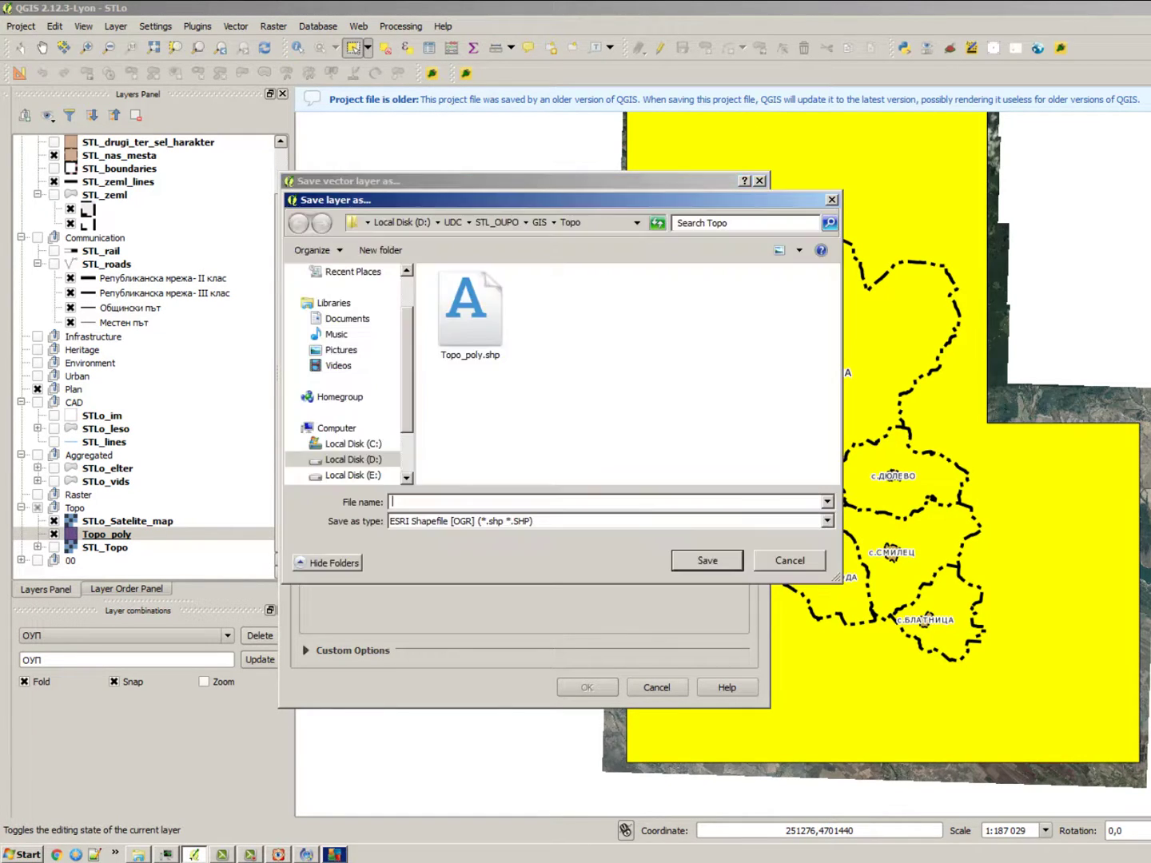
{"action": "type", "text": "T"}
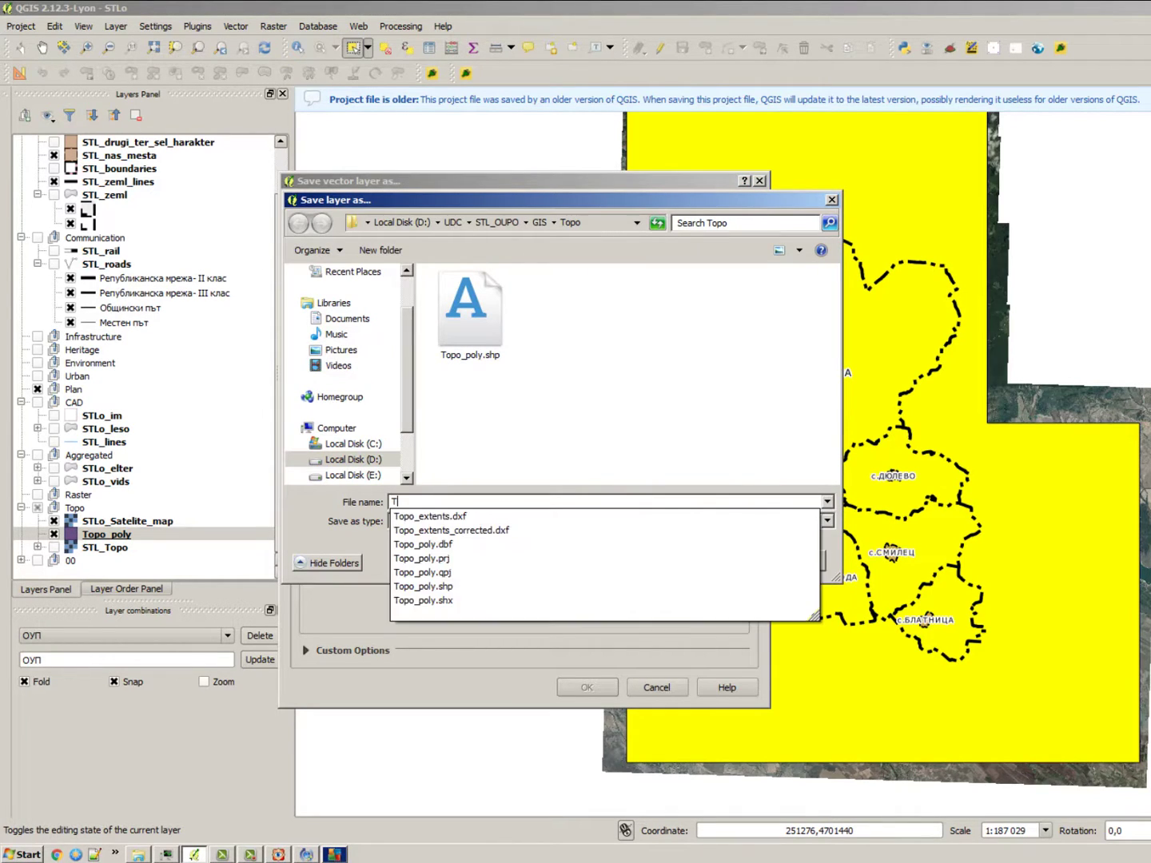
{"action": "type", "text": "opo_e"}
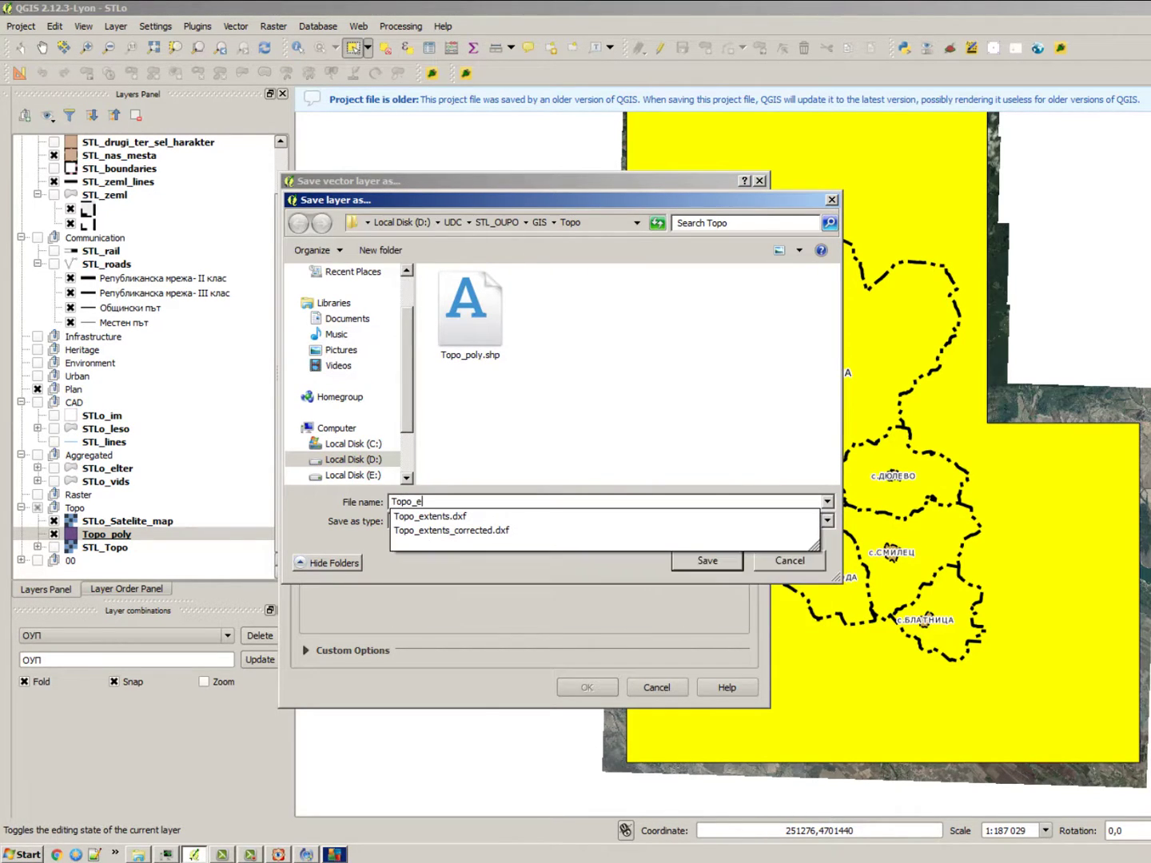
{"action": "type", "text": "xtents_big"}
{"action": "key", "text": "Return"}
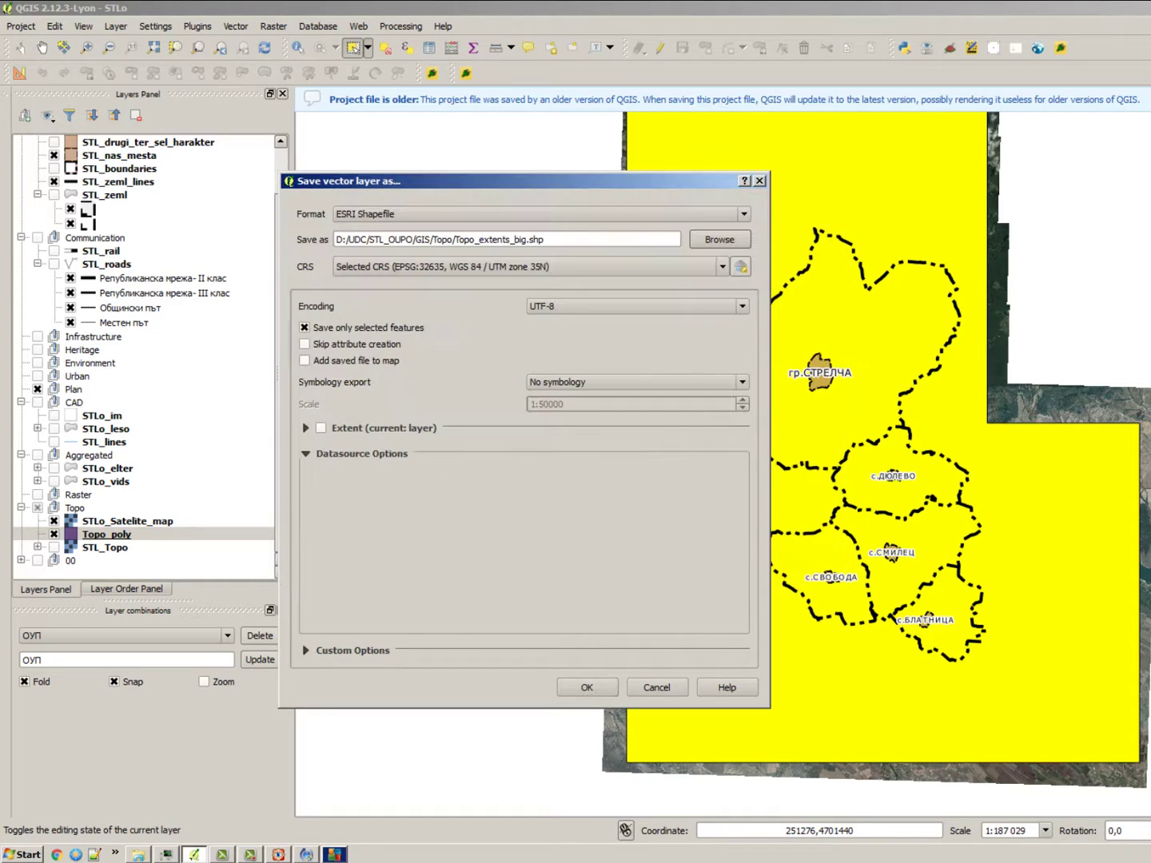
{"action": "left_click", "coordinate": [585, 686]}
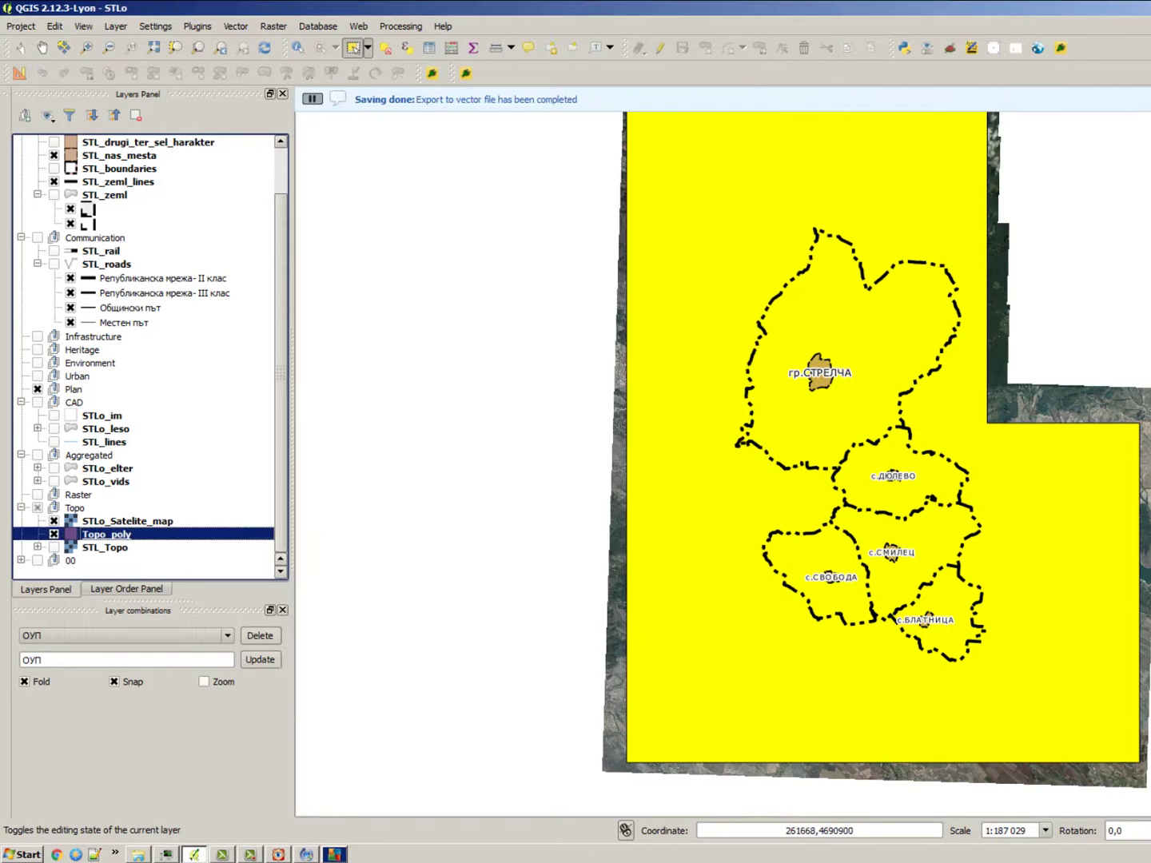
Step: Add the Topo_extents_big.shp shapefile to the project as a vector layer
{"action": "key", "text": "ctrl+shift+v"}
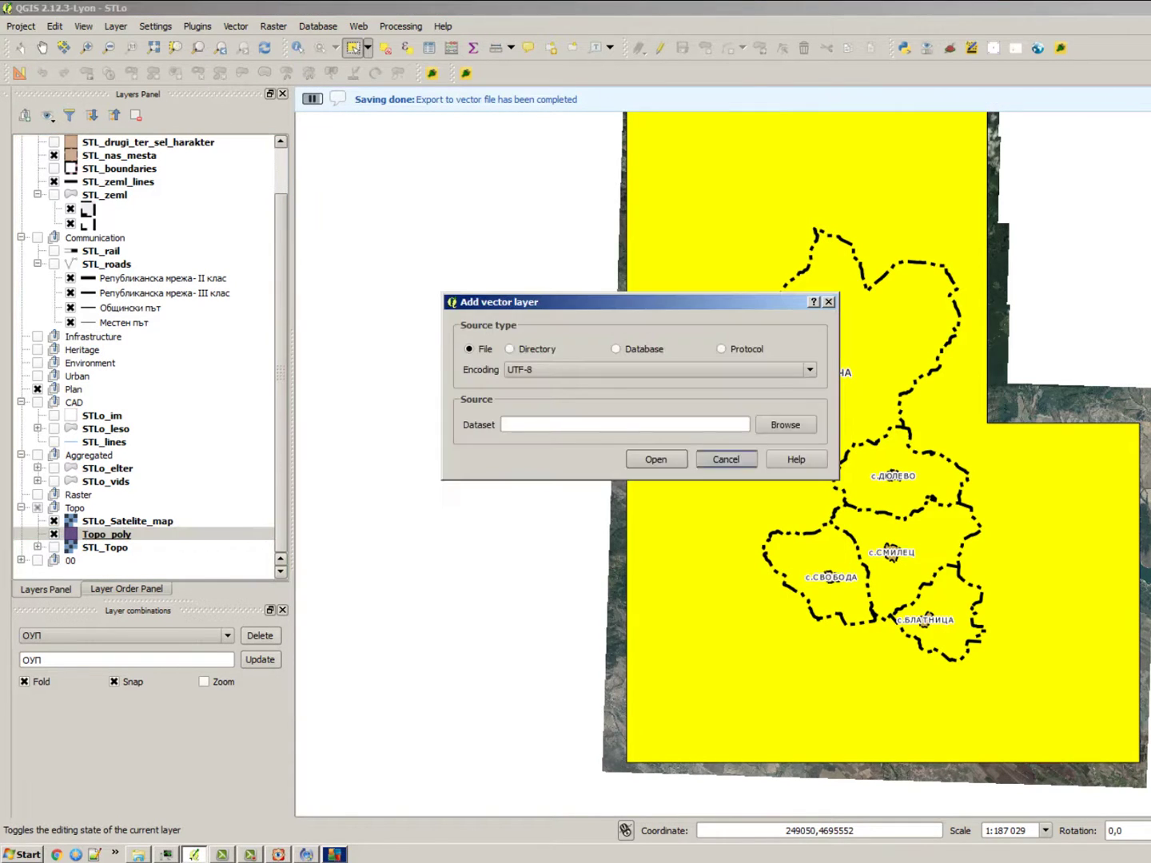
{"action": "left_click", "coordinate": [788, 424]}
{"action": "left_click", "coordinate": [735, 435]}
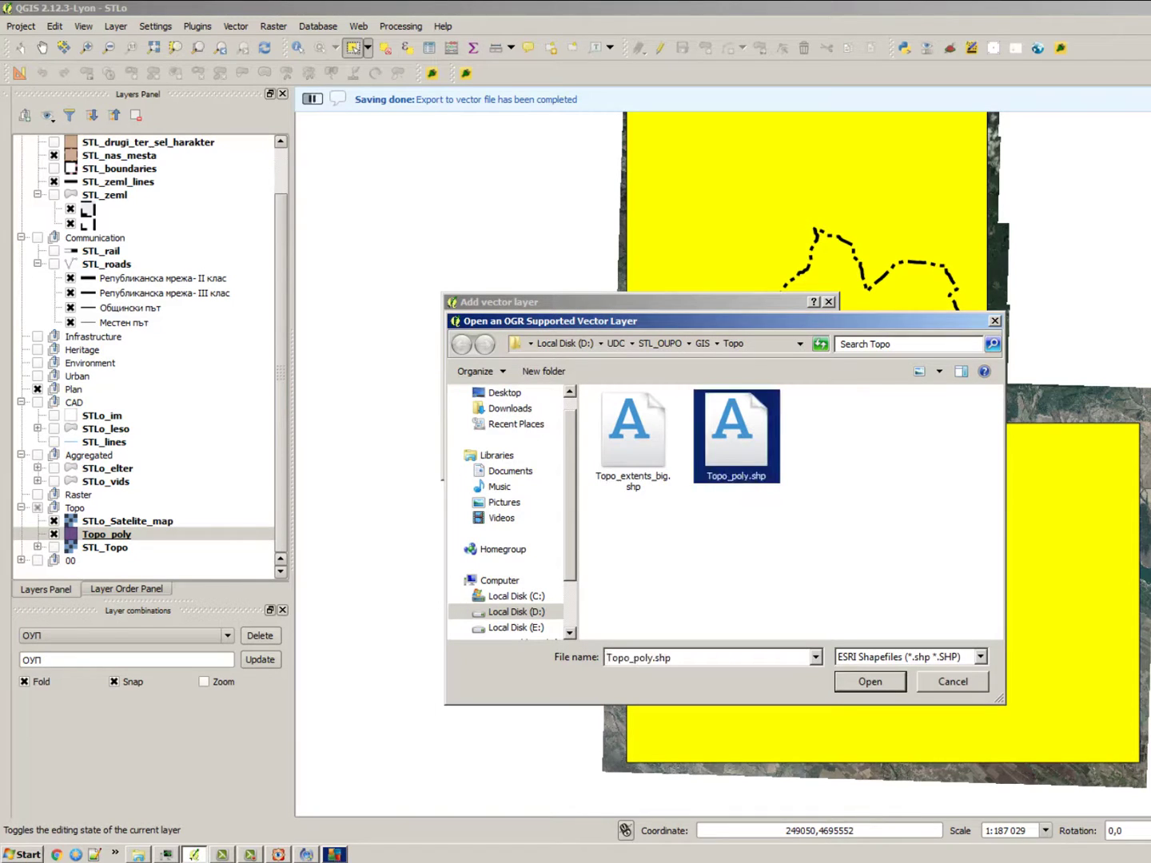
{"action": "left_click", "coordinate": [633, 439]}
{"action": "double_click", "coordinate": [634, 440]}
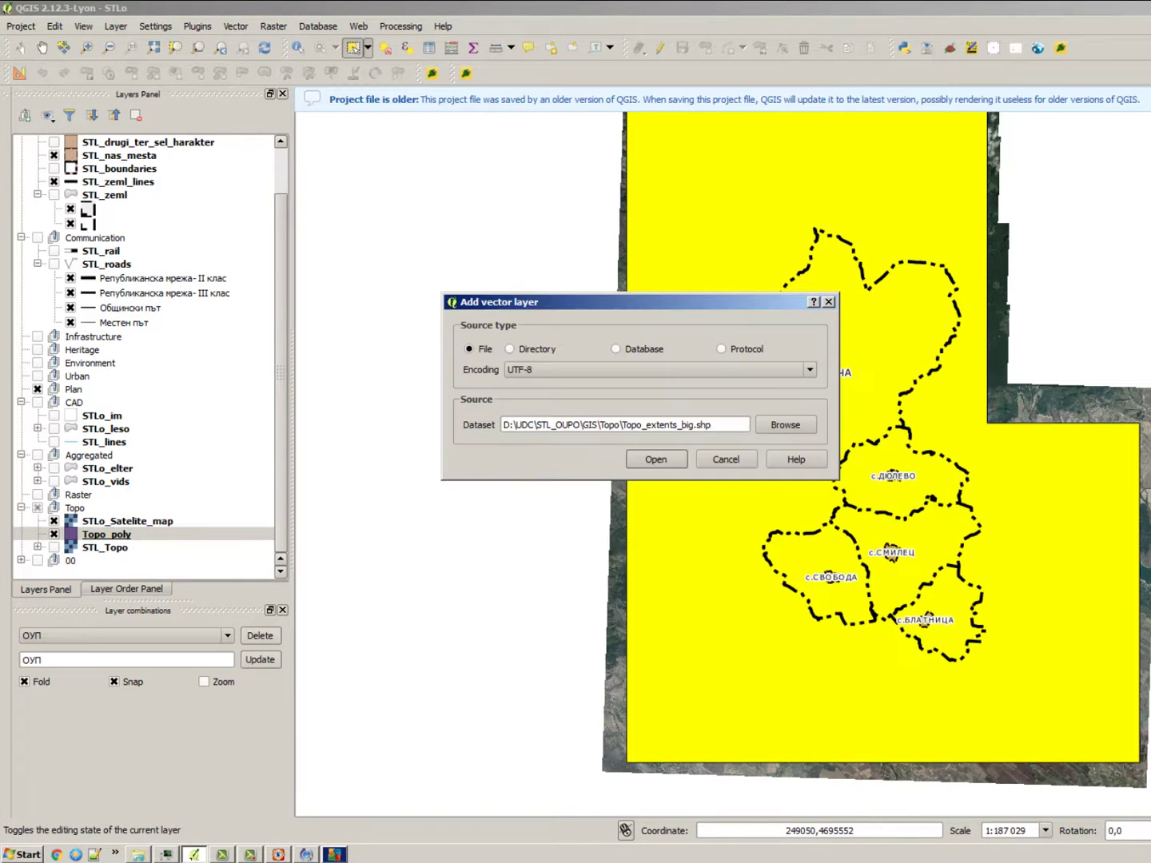
{"action": "left_click", "coordinate": [655, 532]}
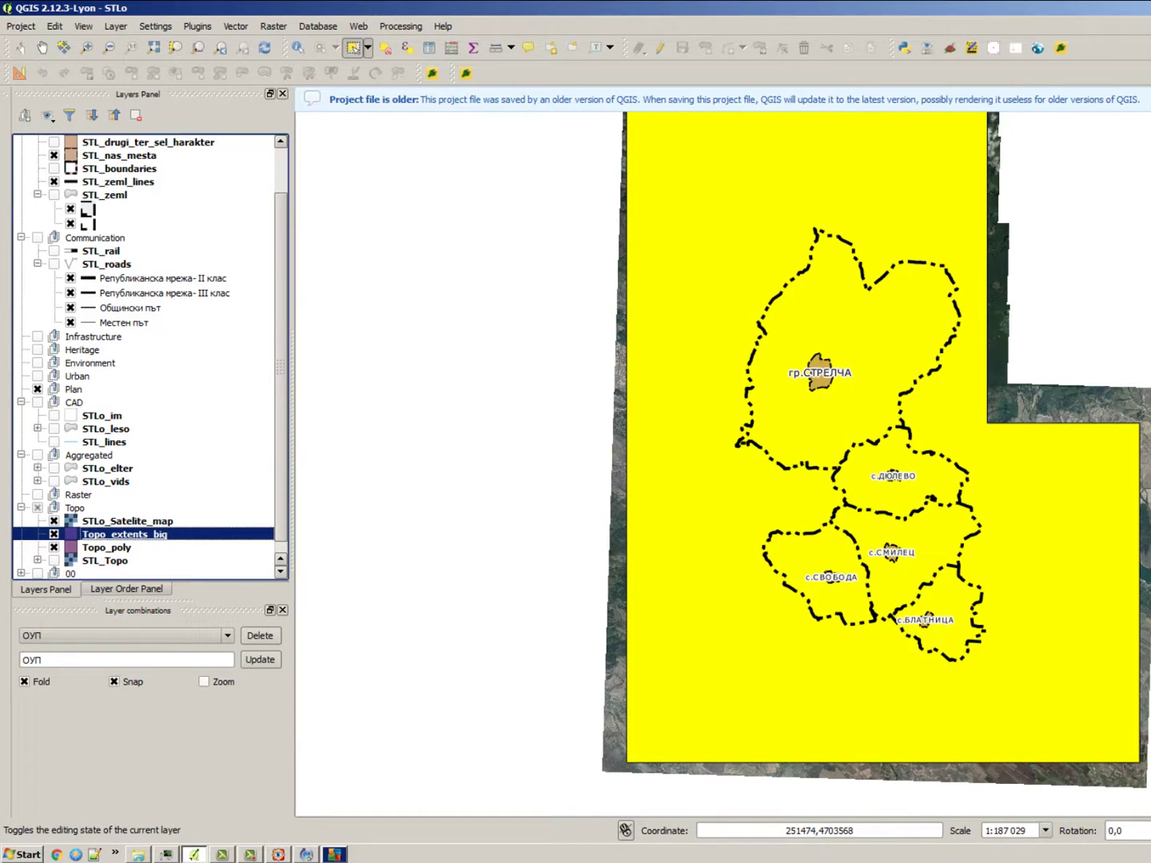
Step: Hide the Topo_poly layer and place Topo_extents_big above STLo_Satelite_map in the rendering order
{"action": "left_click", "coordinate": [54, 548]}
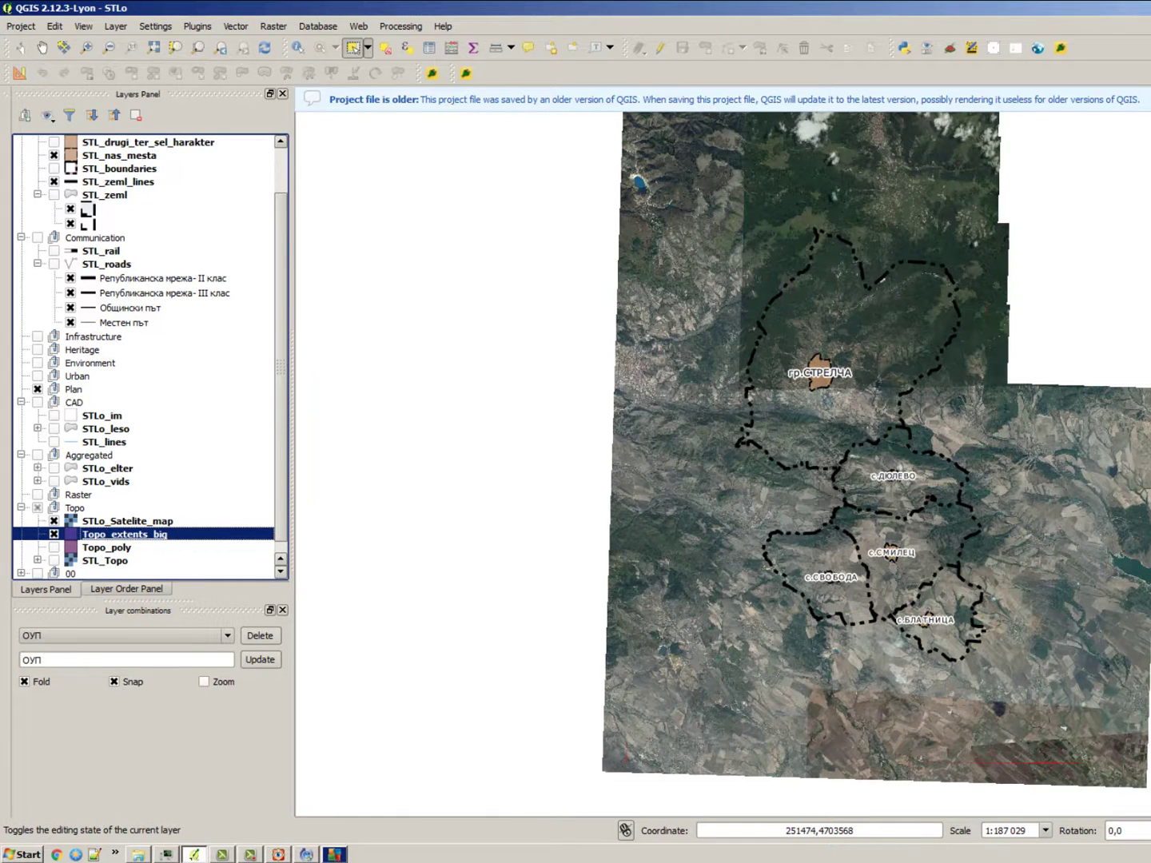
{"action": "left_click", "coordinate": [126, 589]}
{"action": "left_click_drag", "start_coordinate": [67, 303], "coordinate": [67, 288]}
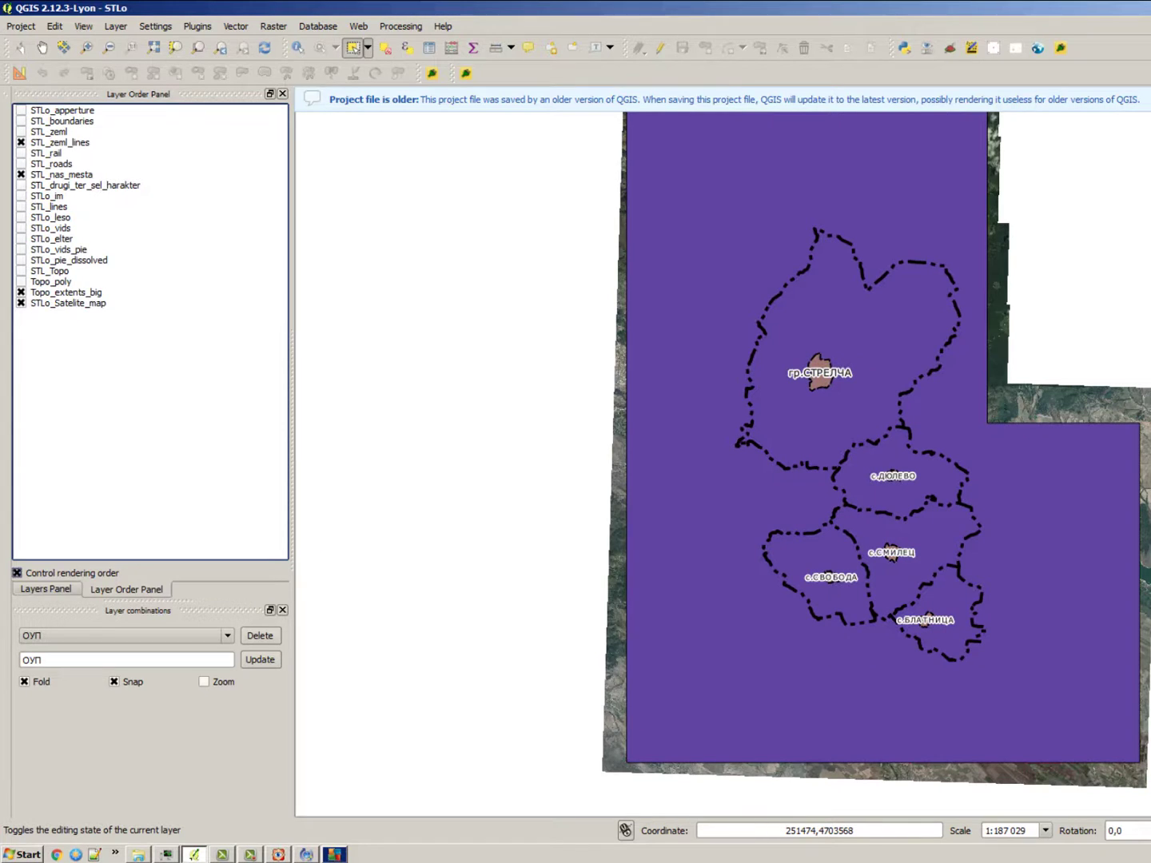
{"action": "left_click", "coordinate": [46, 589]}
Step: Change the Topo_extents_big symbol to Outline: Simple line with a Dash Line pen style
{"action": "left_click", "coordinate": [126, 534]}
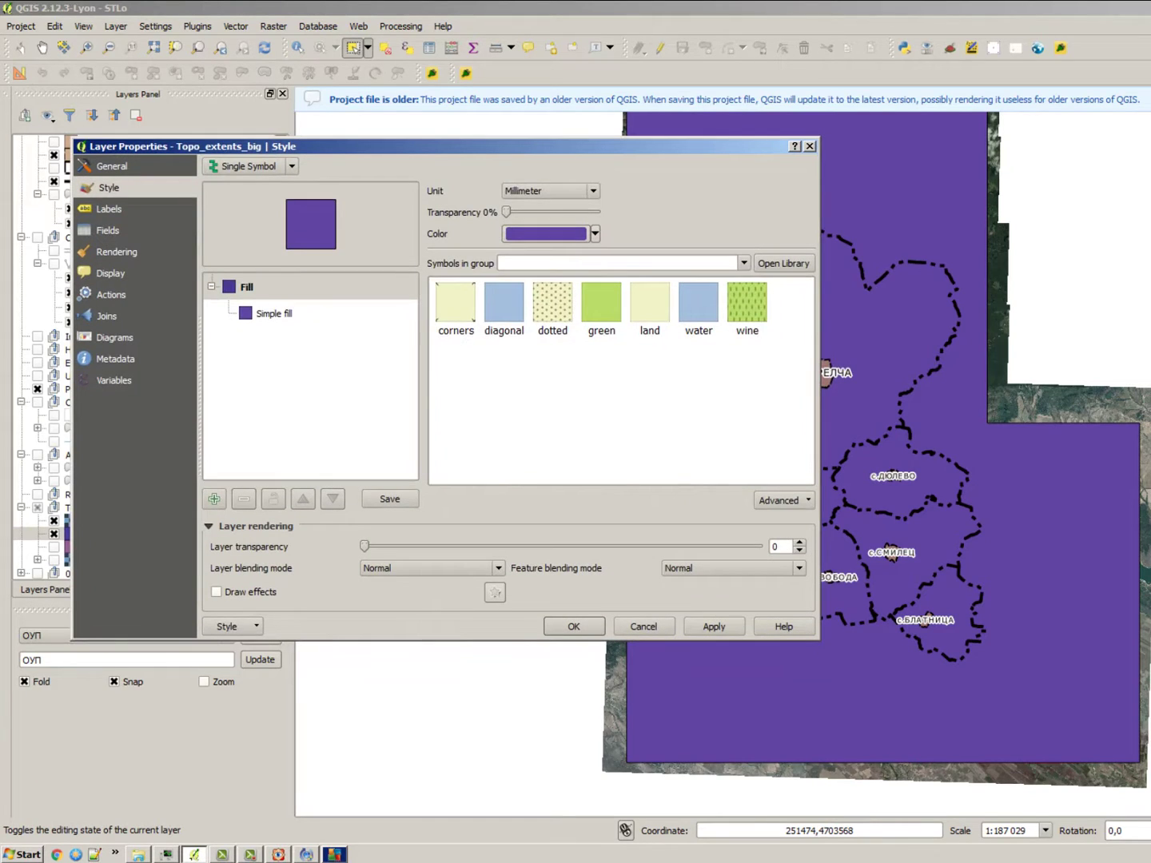
{"action": "left_click", "coordinate": [274, 314]}
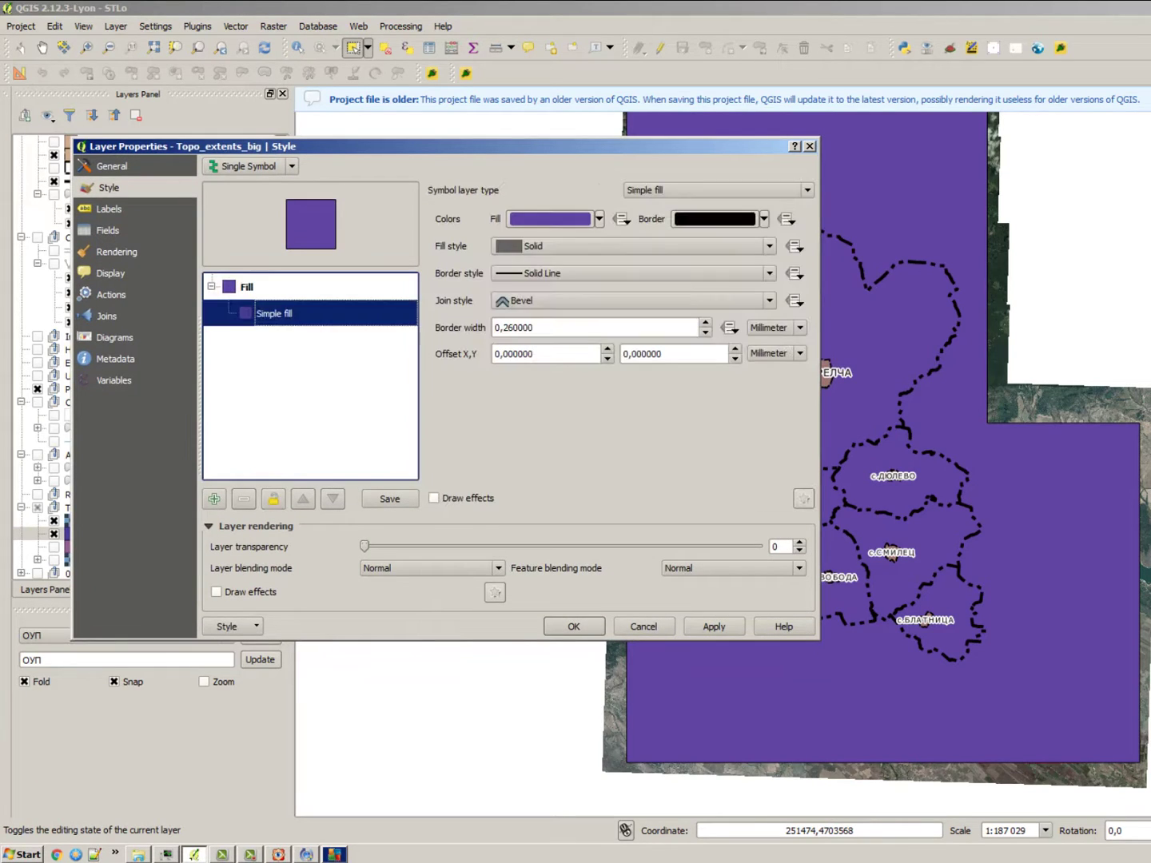
{"action": "left_click", "coordinate": [719, 190]}
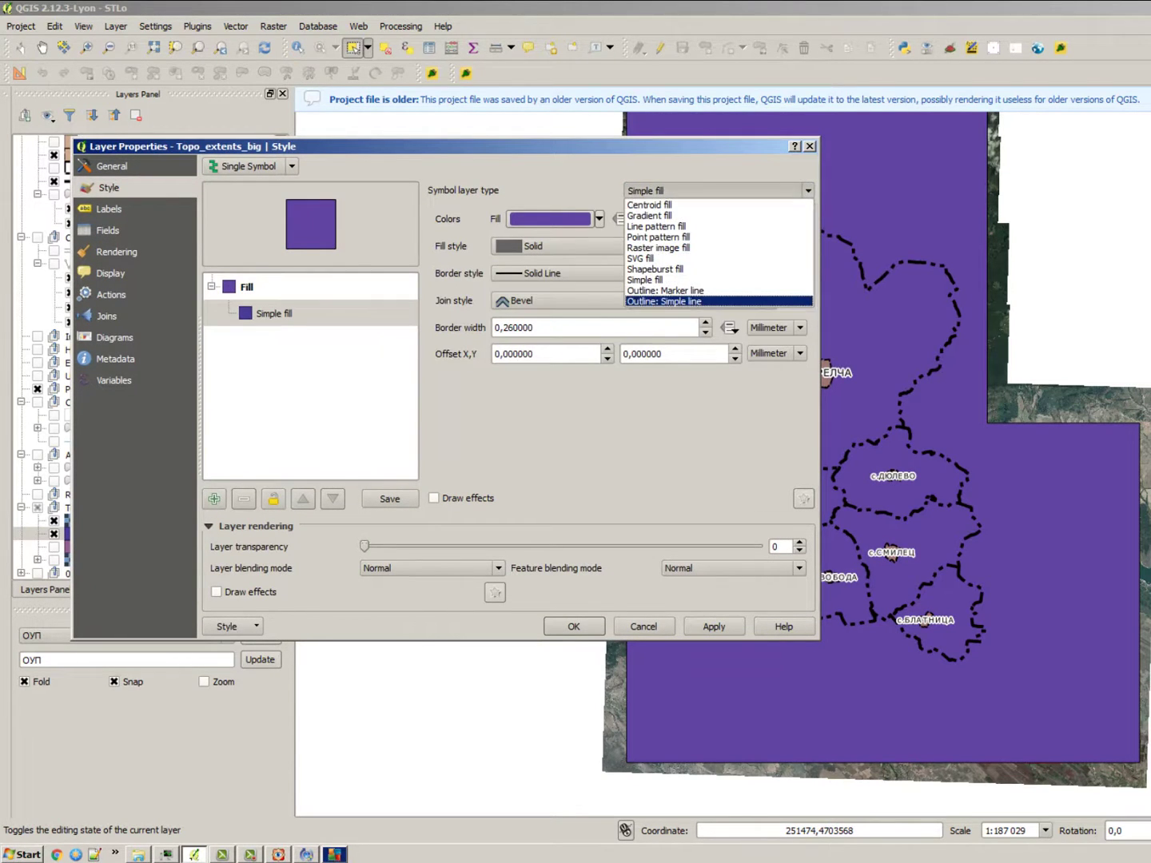
{"action": "left_click", "coordinate": [719, 306]}
{"action": "left_click", "coordinate": [666, 299]}
{"action": "left_click", "coordinate": [666, 329]}
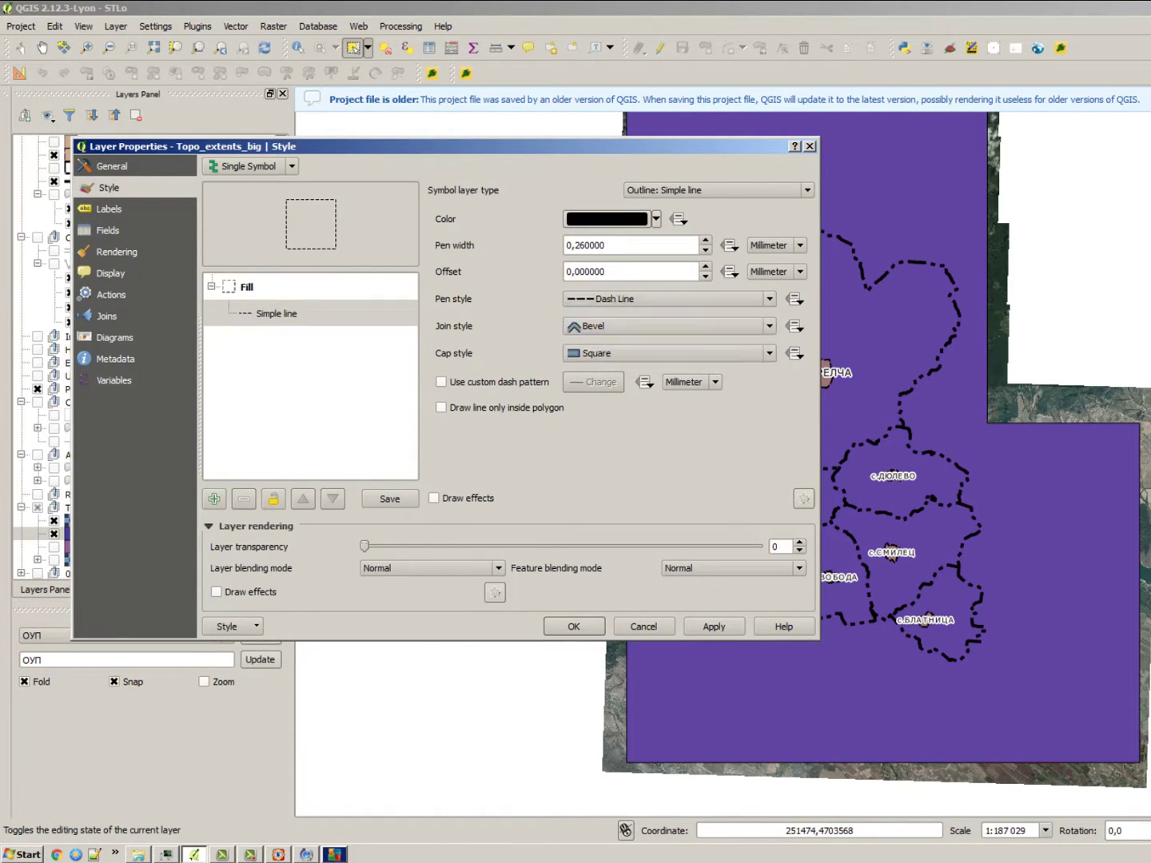
Step: Set the Topo_extents_big outline's pen width to 1 mm and apply the style
{"action": "double_click", "coordinate": [631, 245]}
{"action": "type", "text": "1"}
{"action": "left_click", "coordinate": [714, 626]}
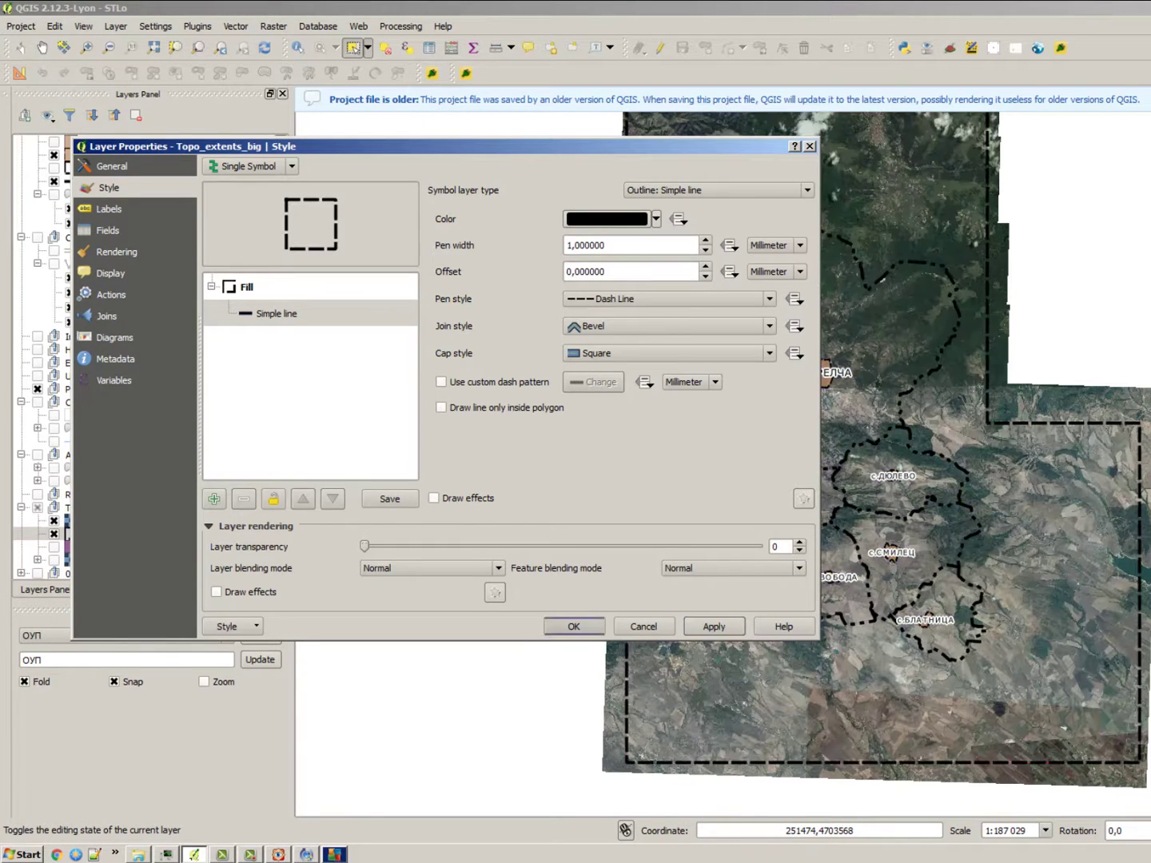
{"action": "key", "text": "Return"}
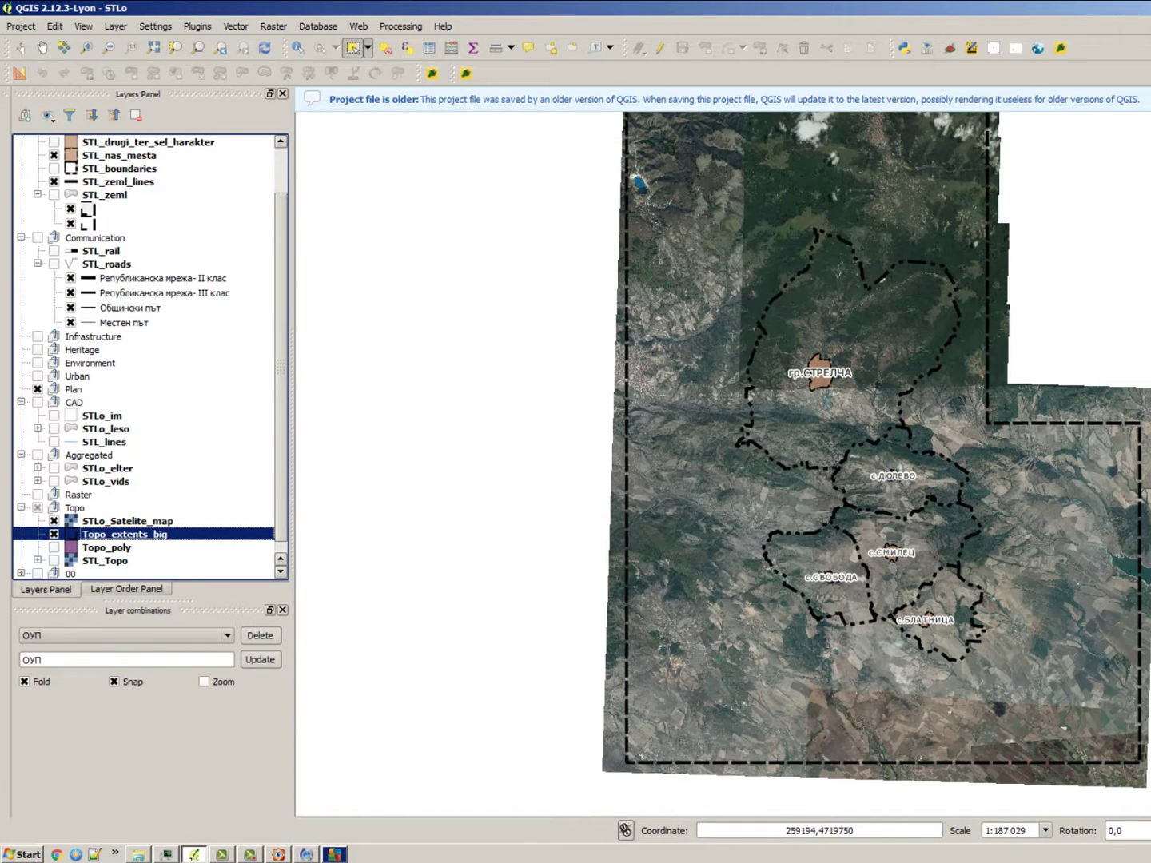
{"action": "scroll", "coordinate": [616, 483], "scroll_direction": "down", "scroll_amount": 1}
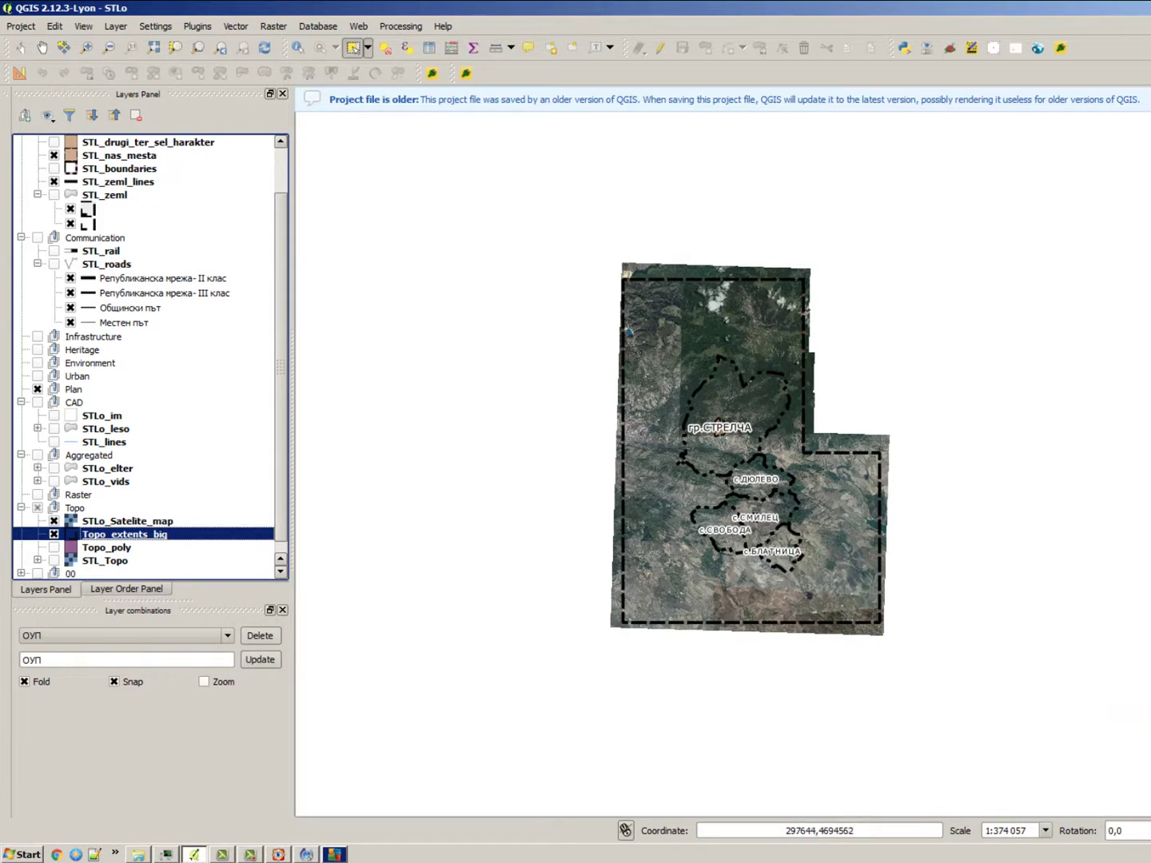
{"action": "scroll", "coordinate": [732, 425], "scroll_direction": "up", "scroll_amount": 1}
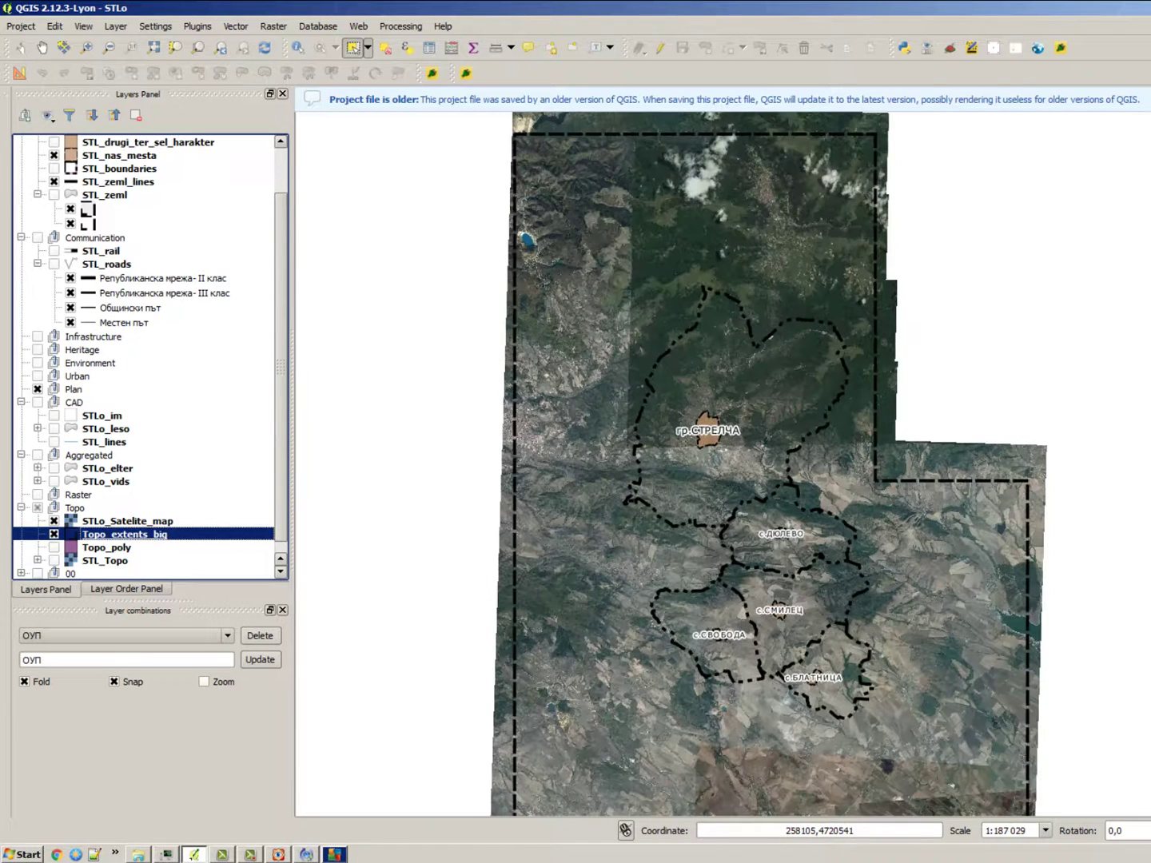
Step: Start the raster Clipper on STLo_Satelite_map and name the output STLo_satmap in the SOFo_LULIN Topo folder
{"action": "left_click", "coordinate": [236, 24]}
{"action": "mouse_move", "coordinate": [277, 110]}
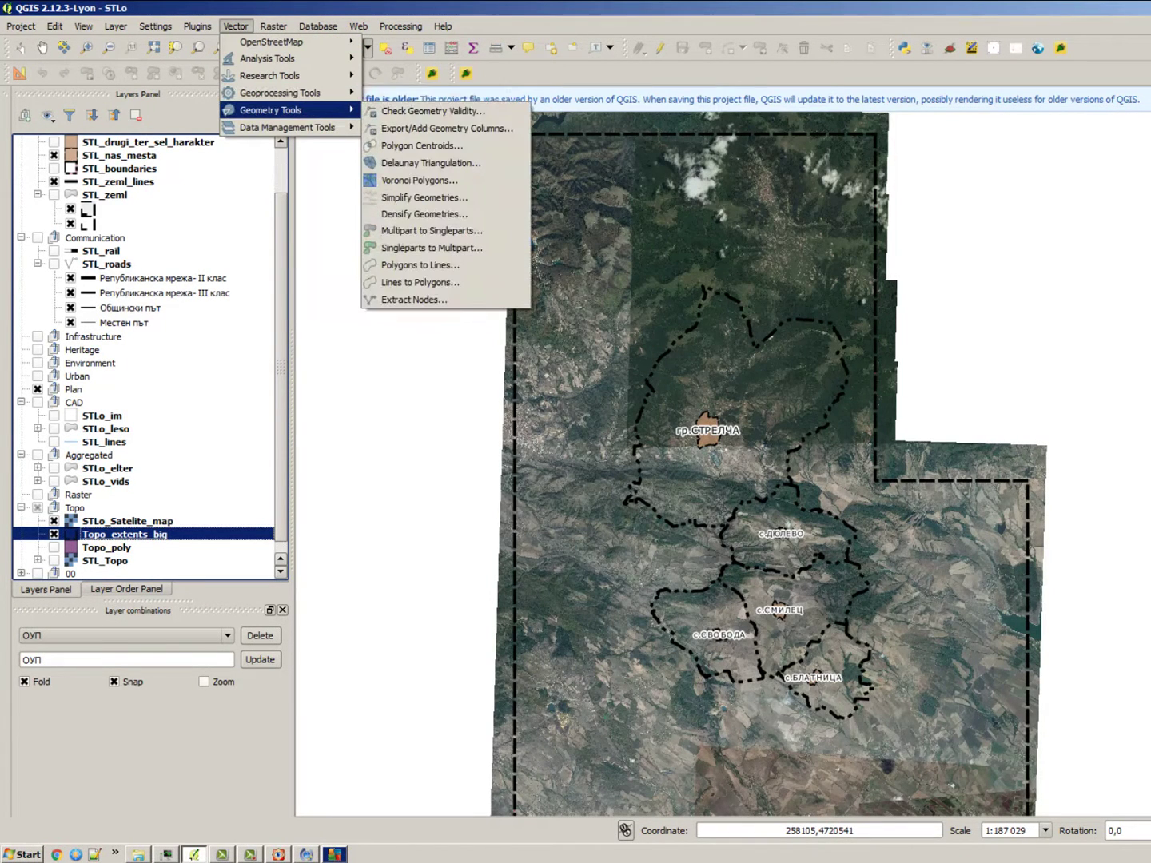
{"action": "mouse_move", "coordinate": [273, 25]}
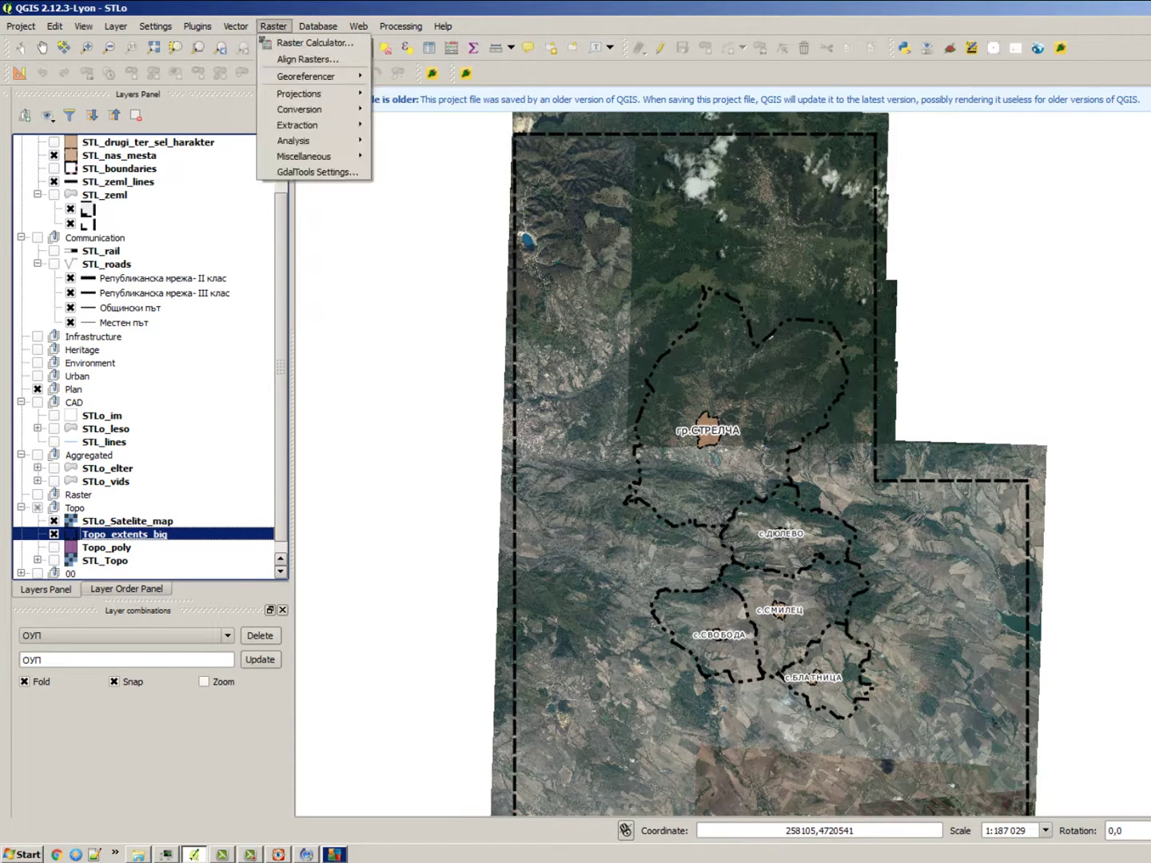
{"action": "mouse_move", "coordinate": [304, 125]}
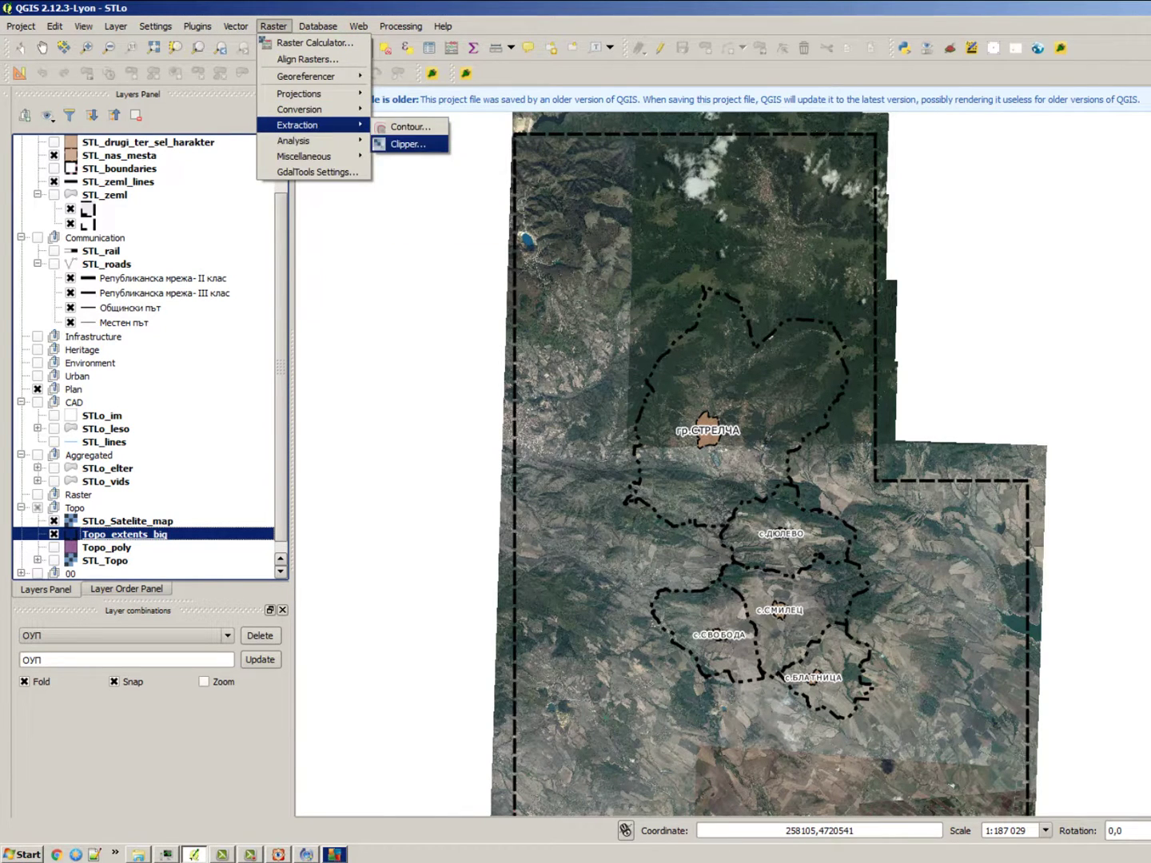
{"action": "left_click", "coordinate": [407, 144]}
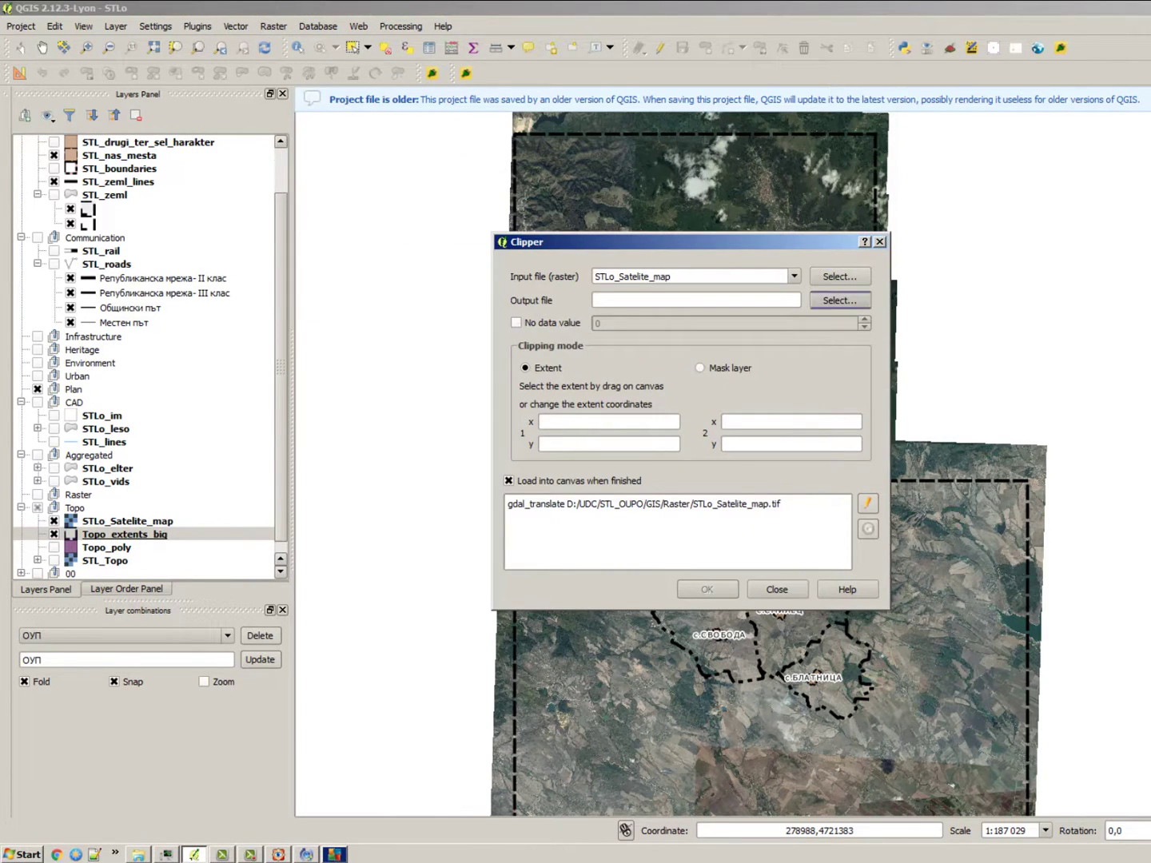
{"action": "left_click", "coordinate": [838, 300]}
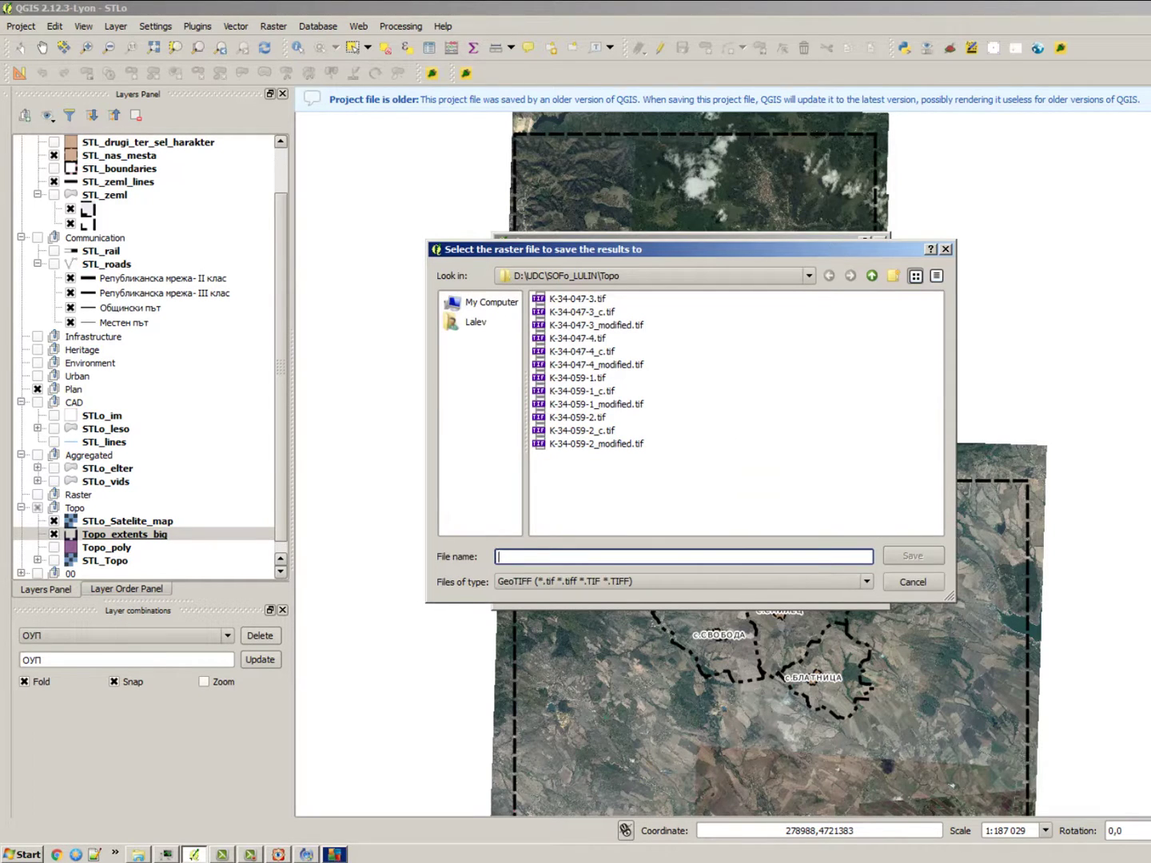
{"action": "type", "text": "STLo_satmap"}
{"action": "key", "text": "Return"}
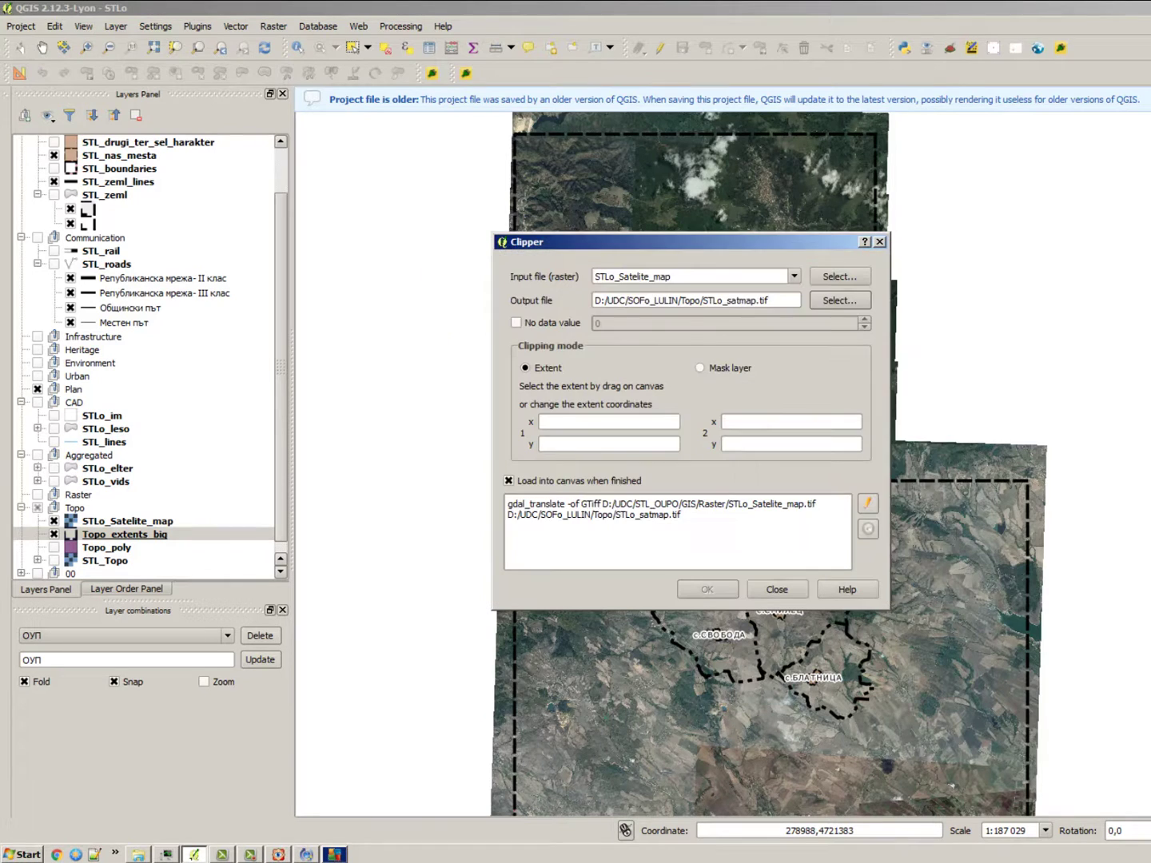
Step: Set the no data value to 255 and choose Topo_extents_big as the clipping mask layer
{"action": "left_click", "coordinate": [516, 322]}
{"action": "key", "text": "Tab"}
{"action": "type", "text": "255"}
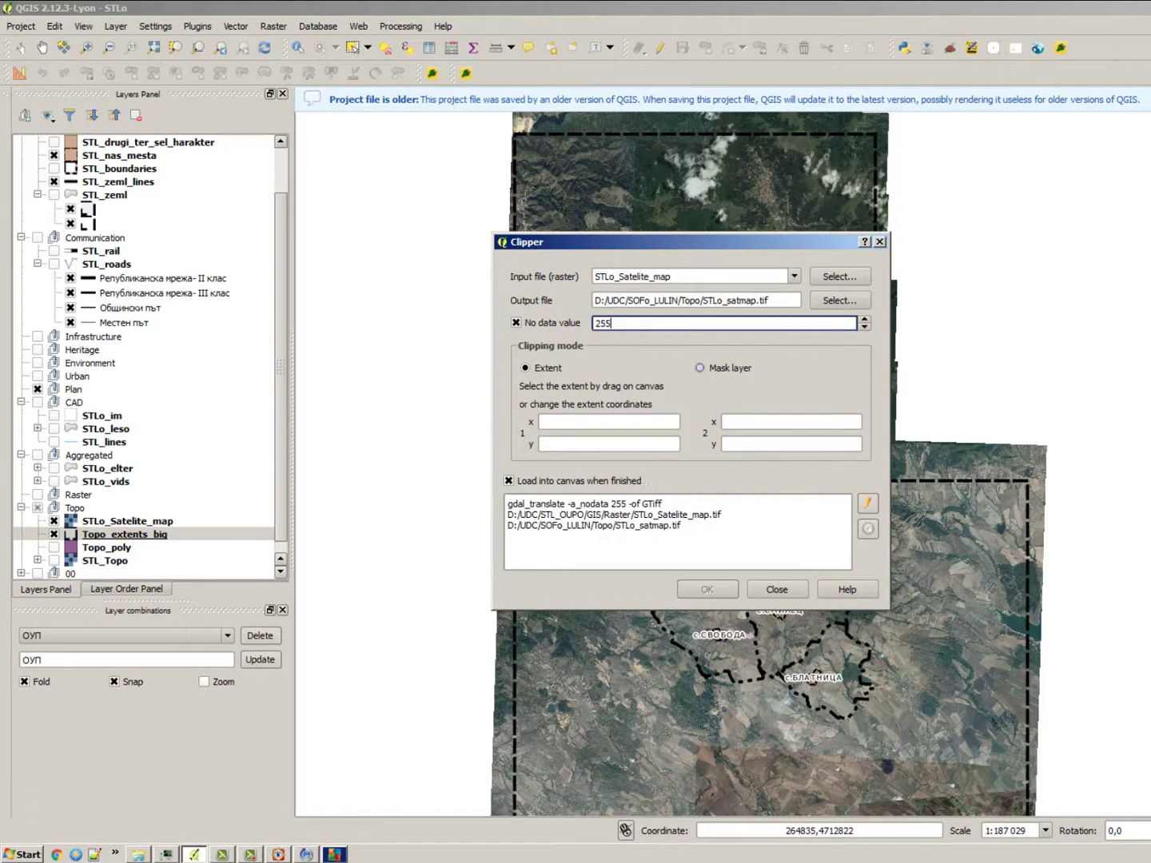
{"action": "left_click", "coordinate": [700, 368]}
{"action": "left_click", "coordinate": [785, 390]}
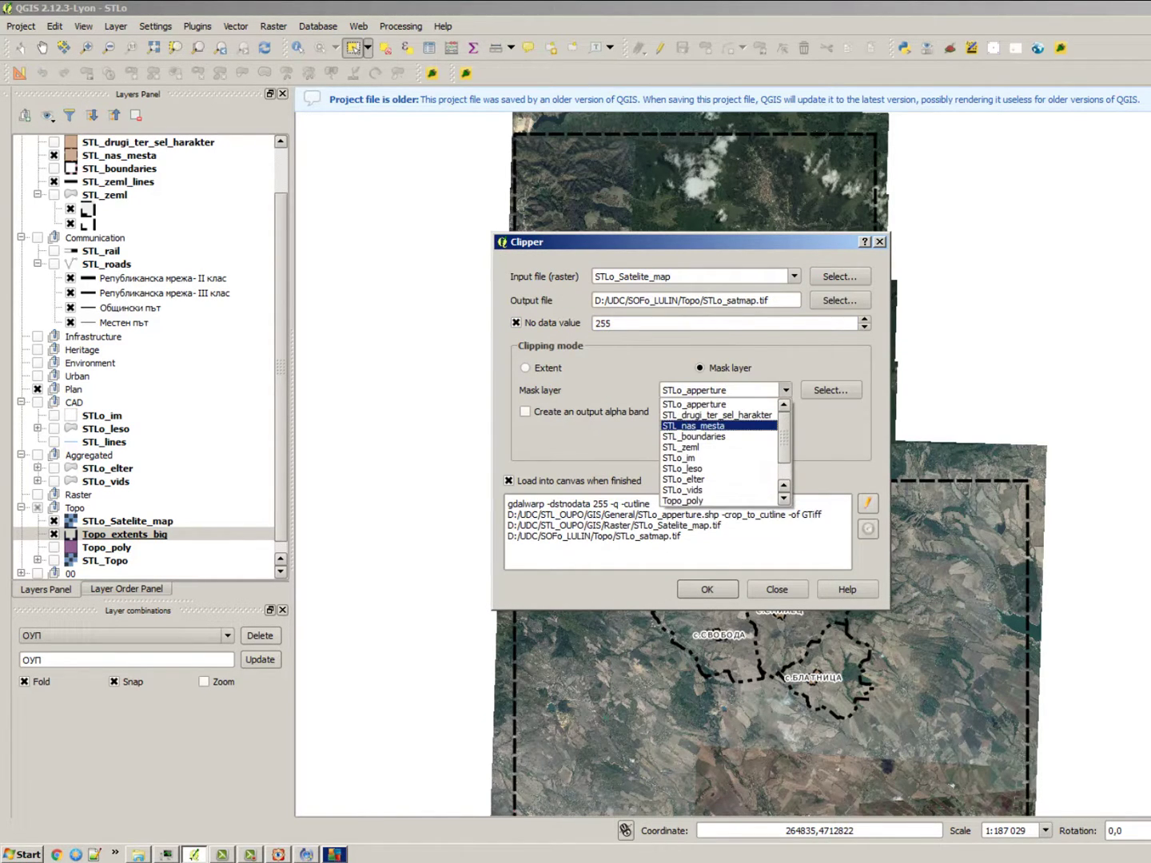
{"action": "scroll", "coordinate": [715, 426], "scroll_direction": "down", "scroll_amount": 1}
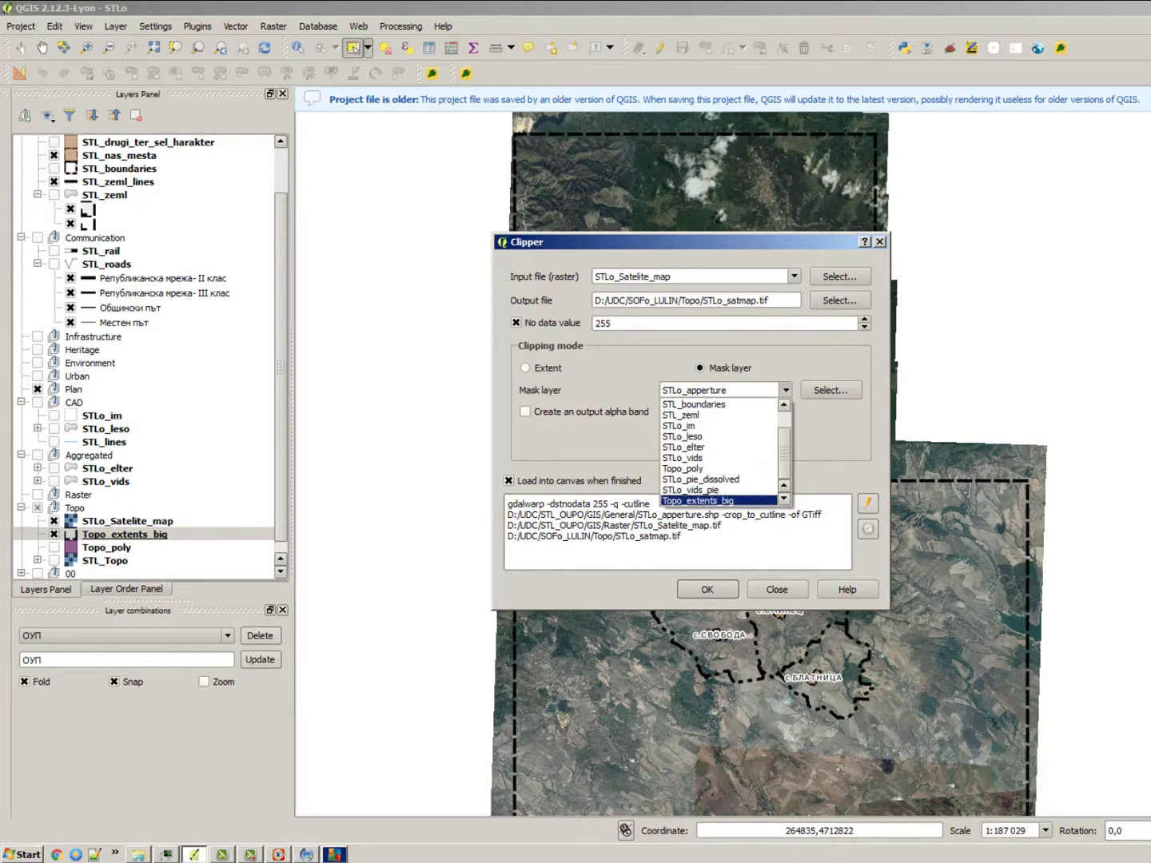
{"action": "left_click", "coordinate": [715, 501]}
Step: Run the raster clipping and close the Clipper dialog
{"action": "key", "text": "Return"}
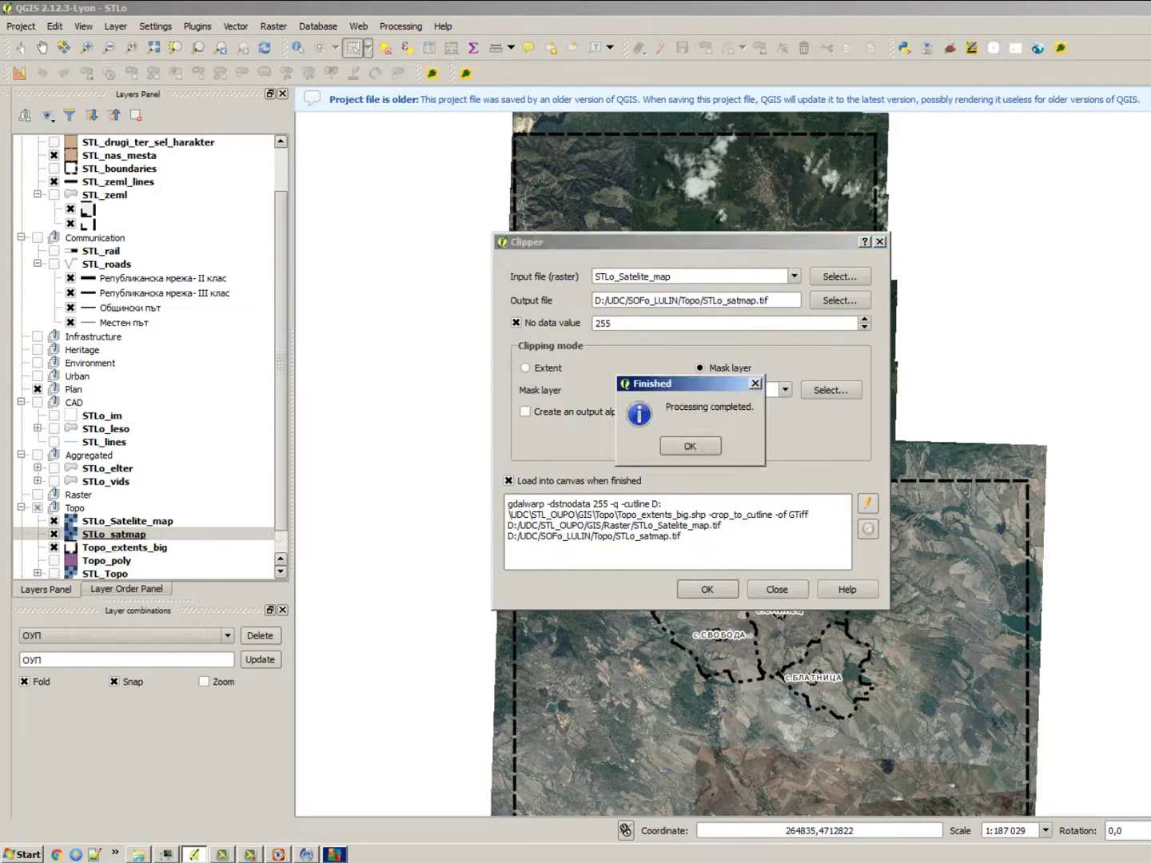
{"action": "left_click", "coordinate": [690, 446]}
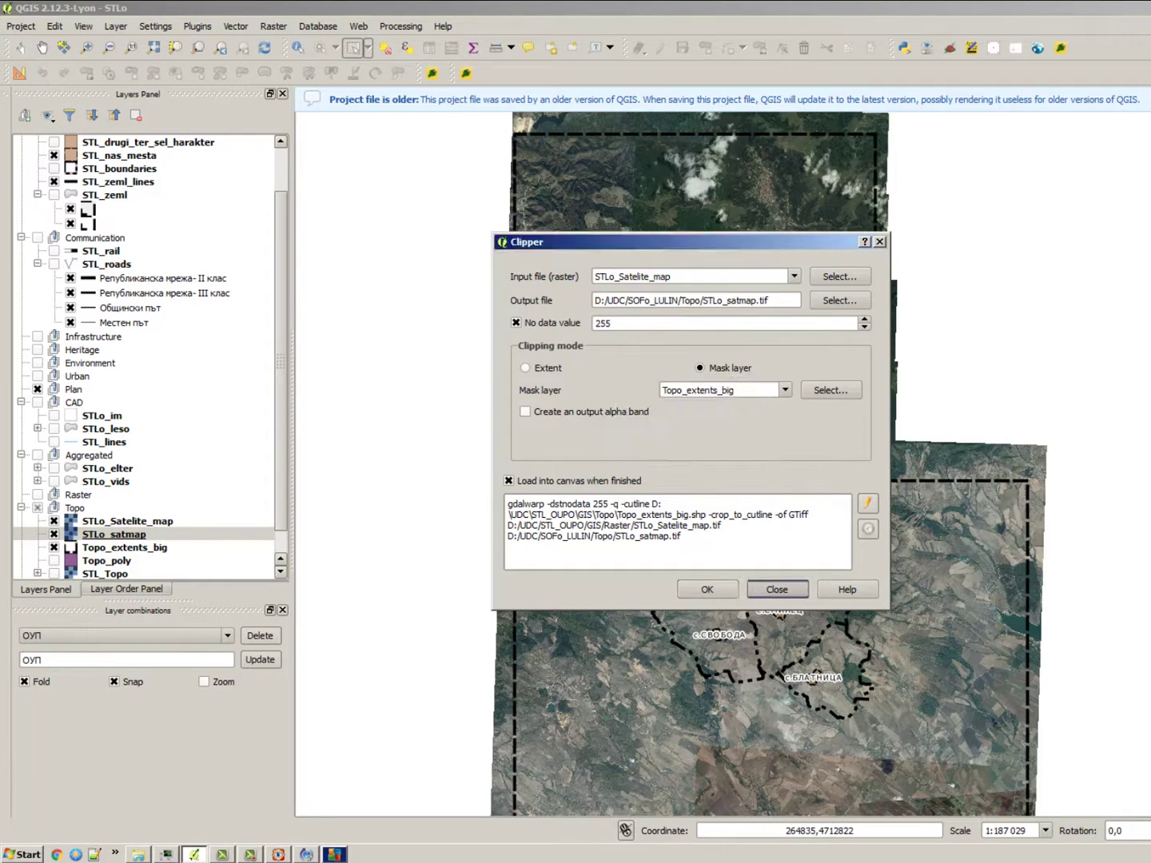
{"action": "left_click", "coordinate": [777, 589]}
Step: Hide all layers and show only the clipped STLo_satmap raster
{"action": "left_click", "coordinate": [76, 508]}
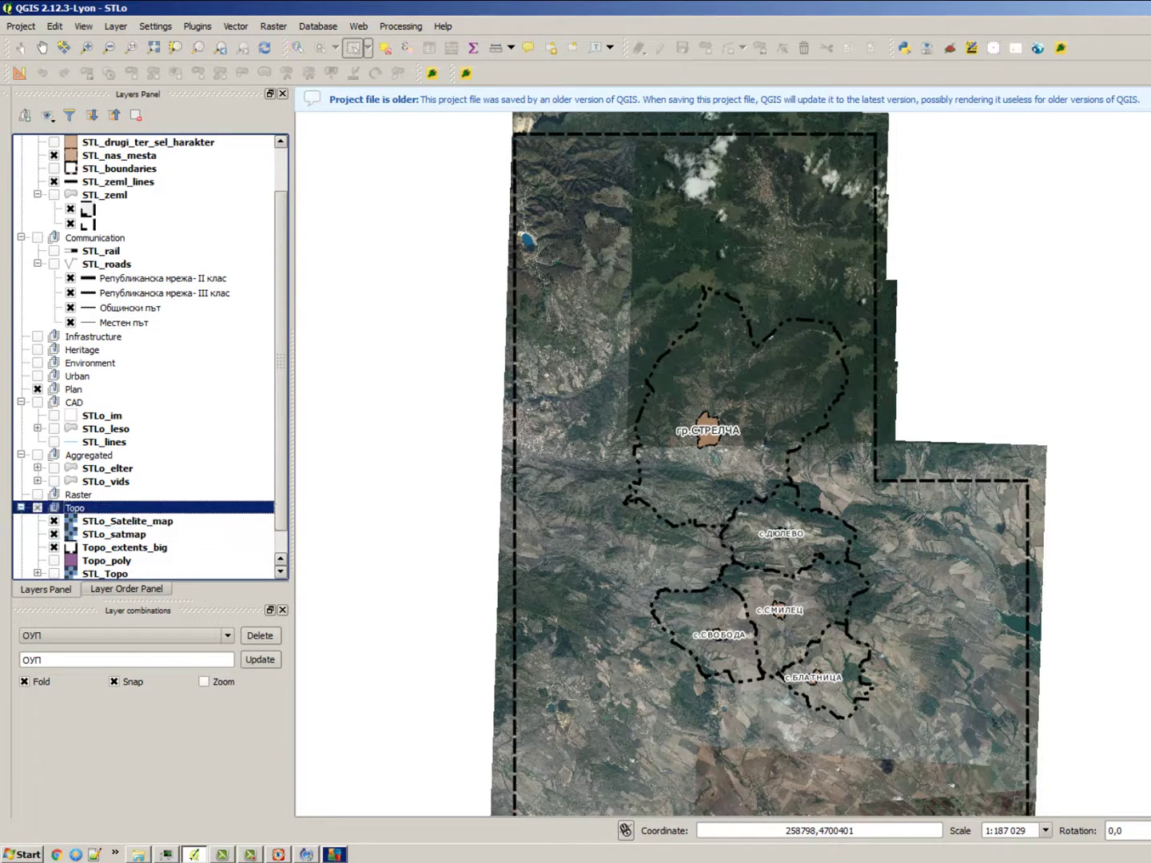
{"action": "left_click", "coordinate": [126, 522]}
{"action": "key", "text": "ctrl+shift+h"}
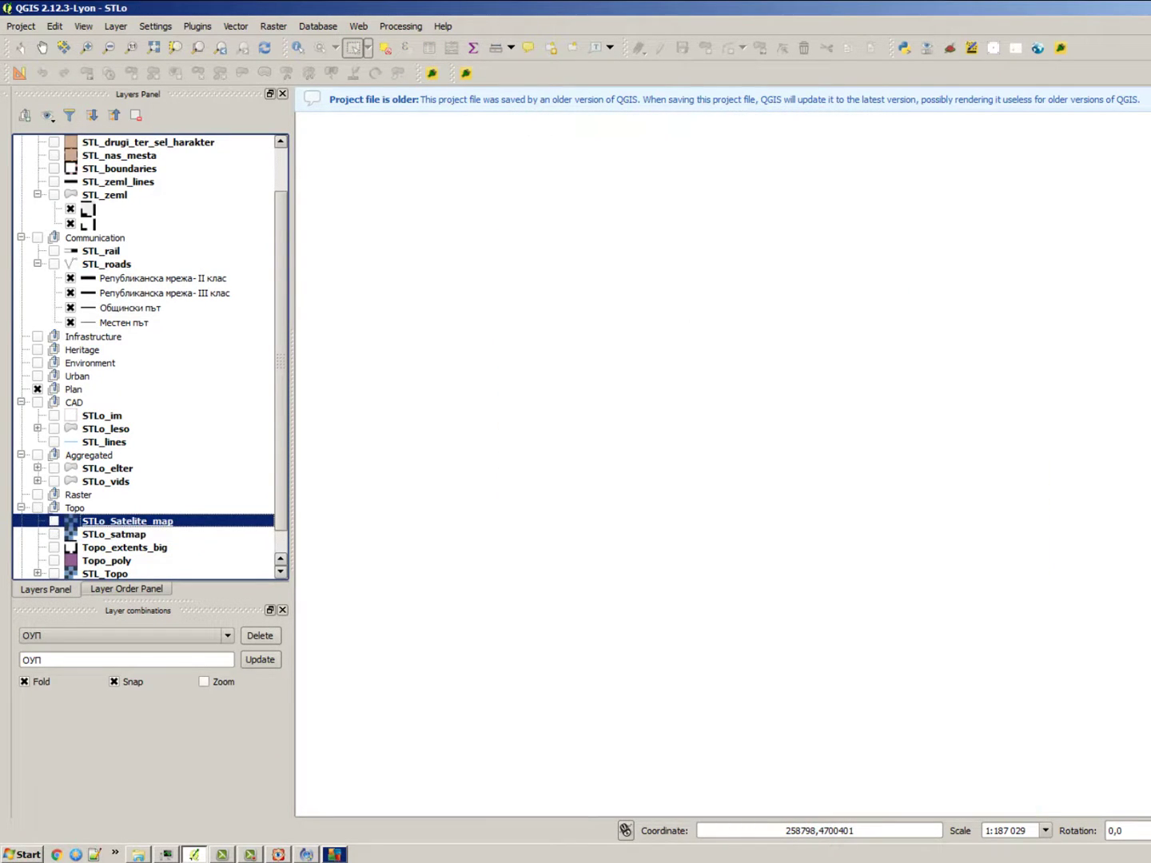
{"action": "left_click", "coordinate": [55, 534]}
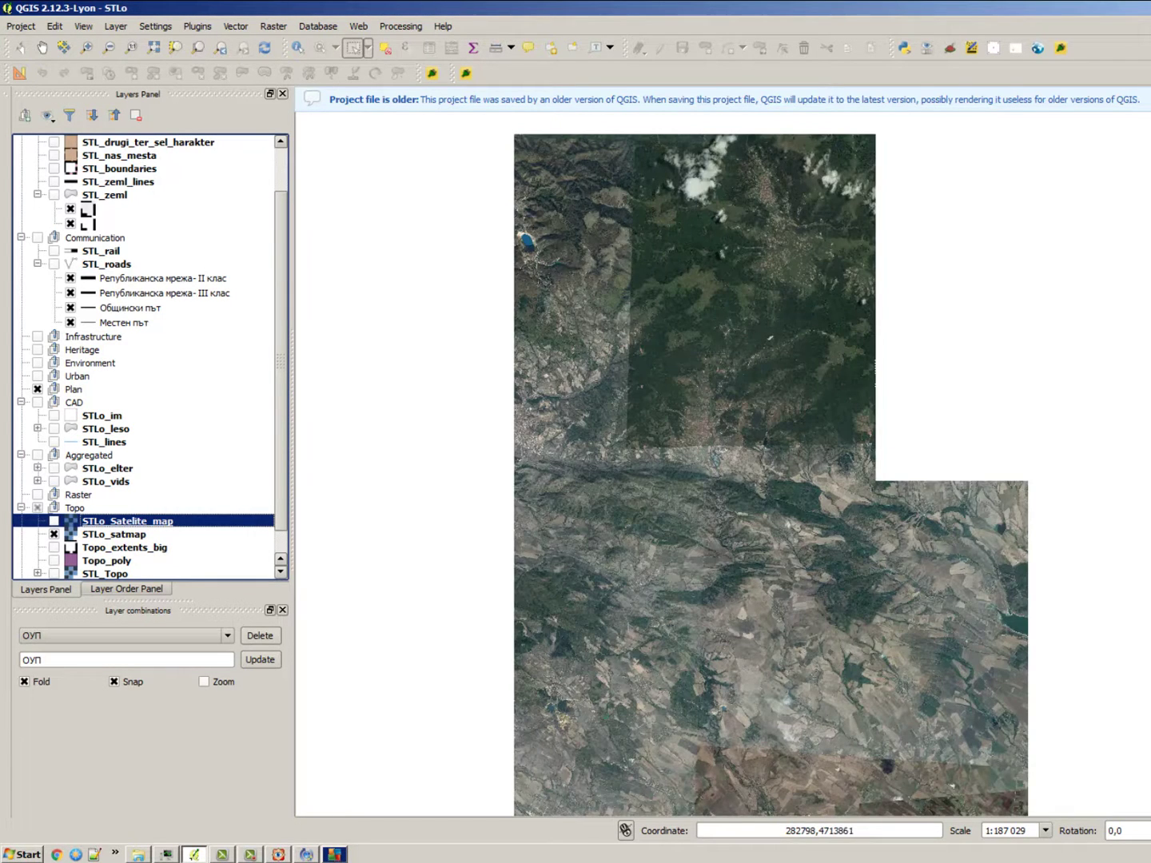
Step: Examine the edges and image detail of the clipped STLo_satmap raster
{"action": "scroll", "coordinate": [749, 353], "scroll_direction": "down", "scroll_amount": 1}
{"action": "scroll", "coordinate": [749, 354], "scroll_direction": "up", "scroll_amount": 2}
{"action": "scroll", "coordinate": [749, 354], "scroll_direction": "down", "scroll_amount": 1}
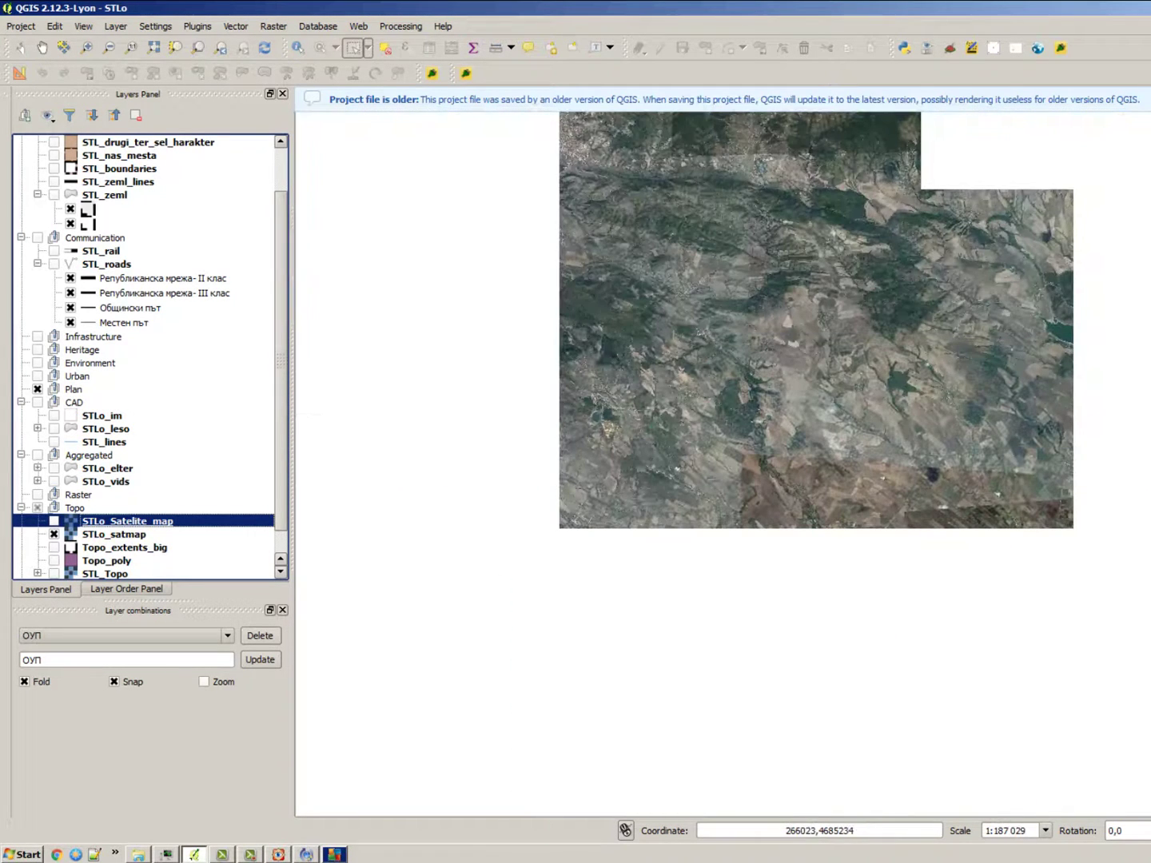
{"action": "scroll", "coordinate": [955, 366], "scroll_direction": "down", "scroll_amount": 1}
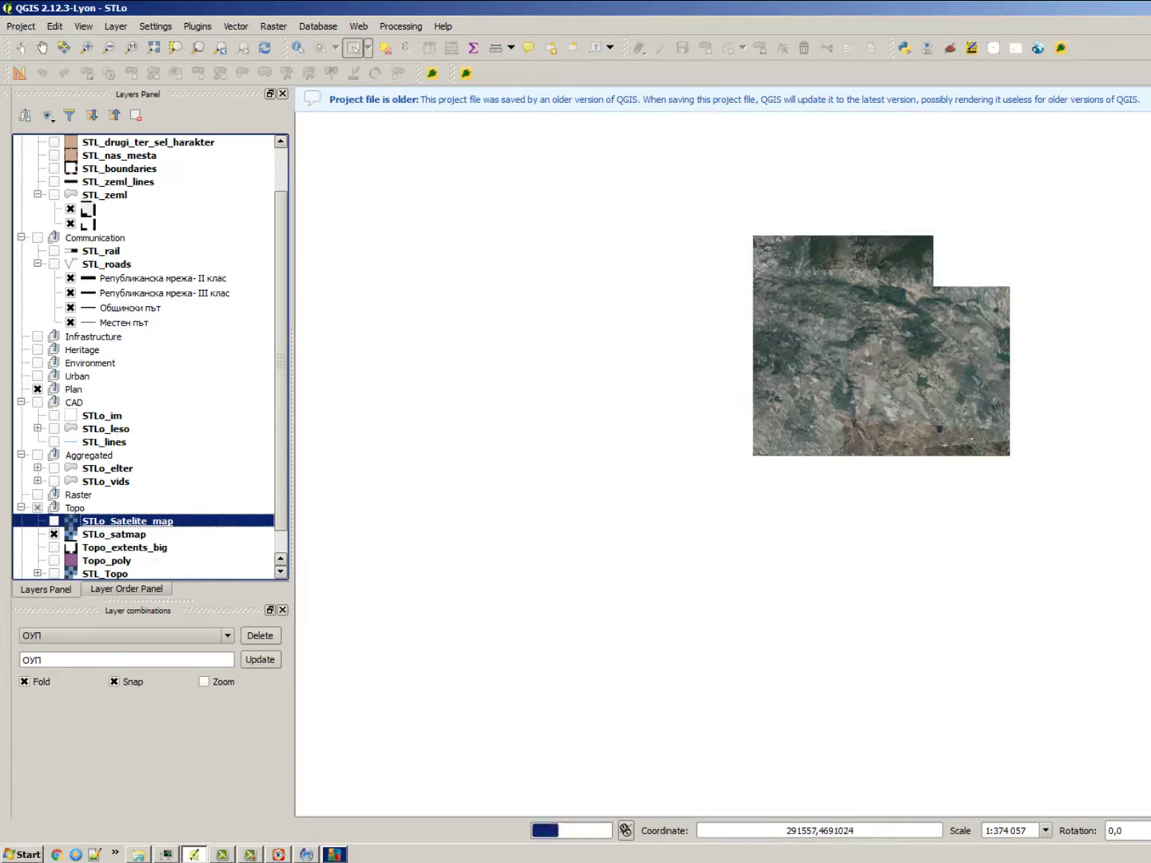
{"action": "scroll", "coordinate": [918, 181], "scroll_direction": "up", "scroll_amount": 2}
{"action": "scroll", "coordinate": [910, 568], "scroll_direction": "down", "scroll_amount": 1}
{"action": "scroll", "coordinate": [623, 383], "scroll_direction": "up", "scroll_amount": 1}
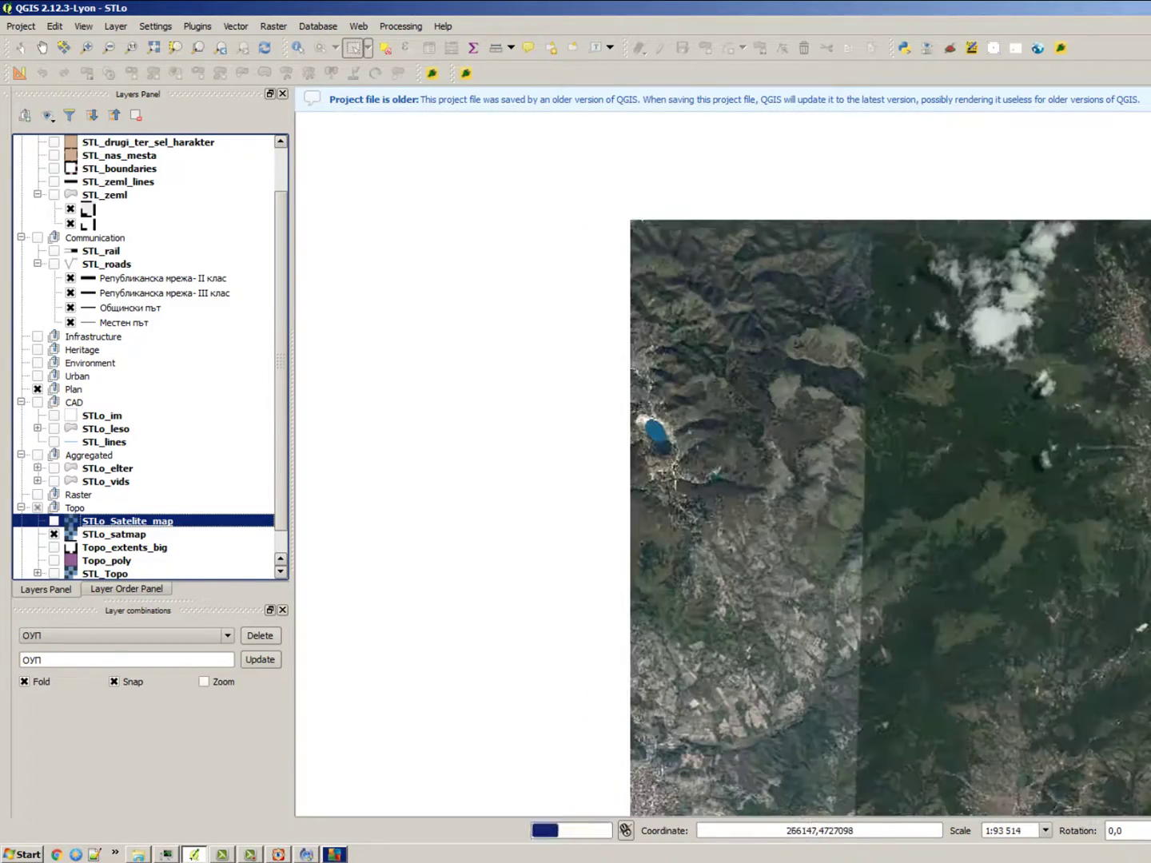
{"action": "scroll", "coordinate": [622, 382], "scroll_direction": "down", "scroll_amount": 1}
{"action": "scroll", "coordinate": [623, 383], "scroll_direction": "up", "scroll_amount": 2}
{"action": "scroll", "coordinate": [551, 296], "scroll_direction": "up", "scroll_amount": 2}
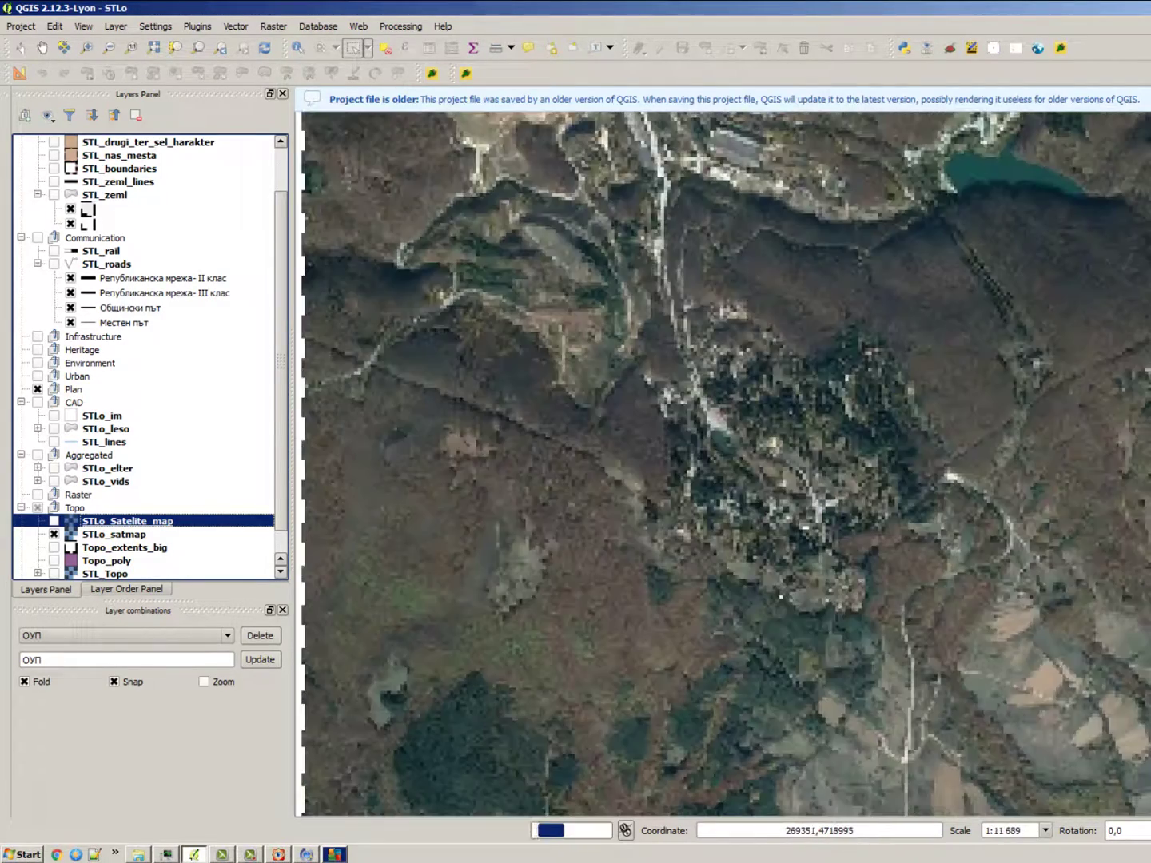
{"action": "scroll", "coordinate": [551, 296], "scroll_direction": "down", "scroll_amount": 2}
{"action": "scroll", "coordinate": [550, 295], "scroll_direction": "down", "scroll_amount": 1}
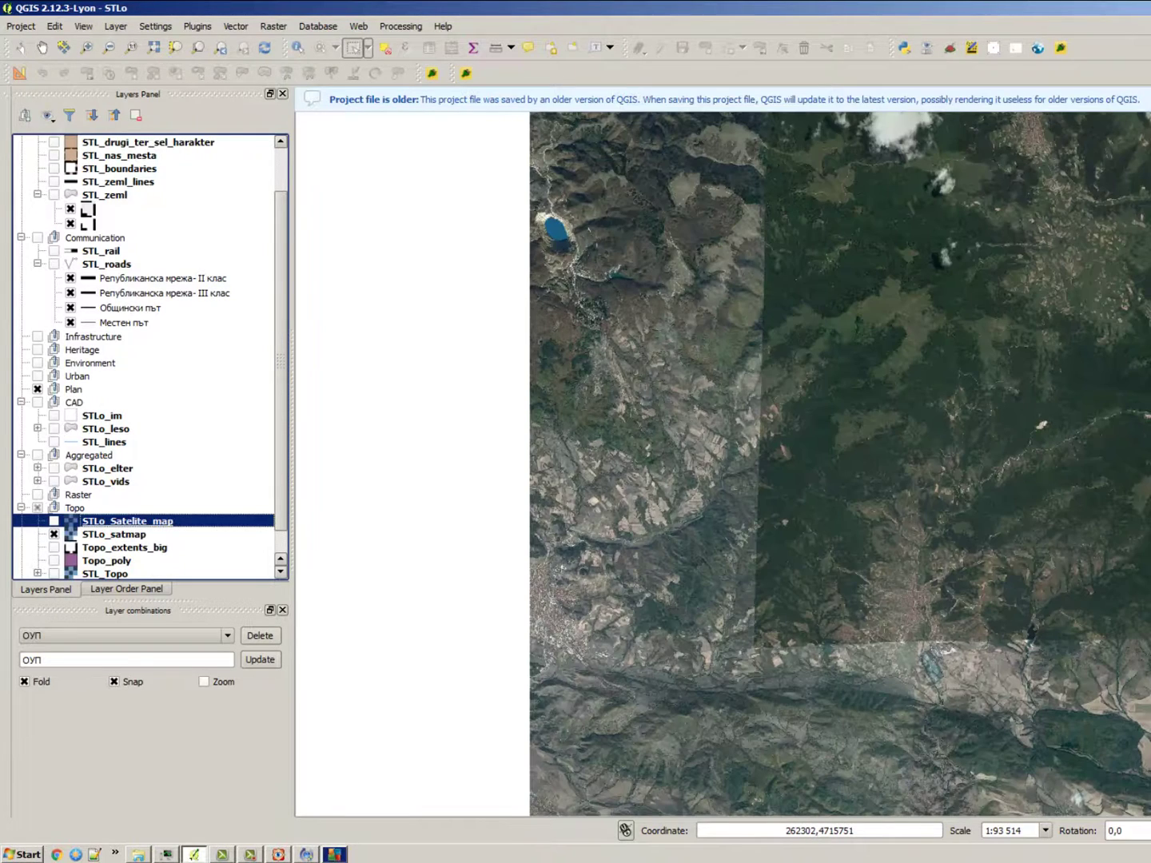
Step: Show STLo_Satelite_map in place of STLo_satmap and inspect the unclipped raster for comparison
{"action": "left_click", "coordinate": [53, 534]}
{"action": "left_click", "coordinate": [54, 521]}
{"action": "scroll", "coordinate": [875, 385], "scroll_direction": "down", "scroll_amount": 1}
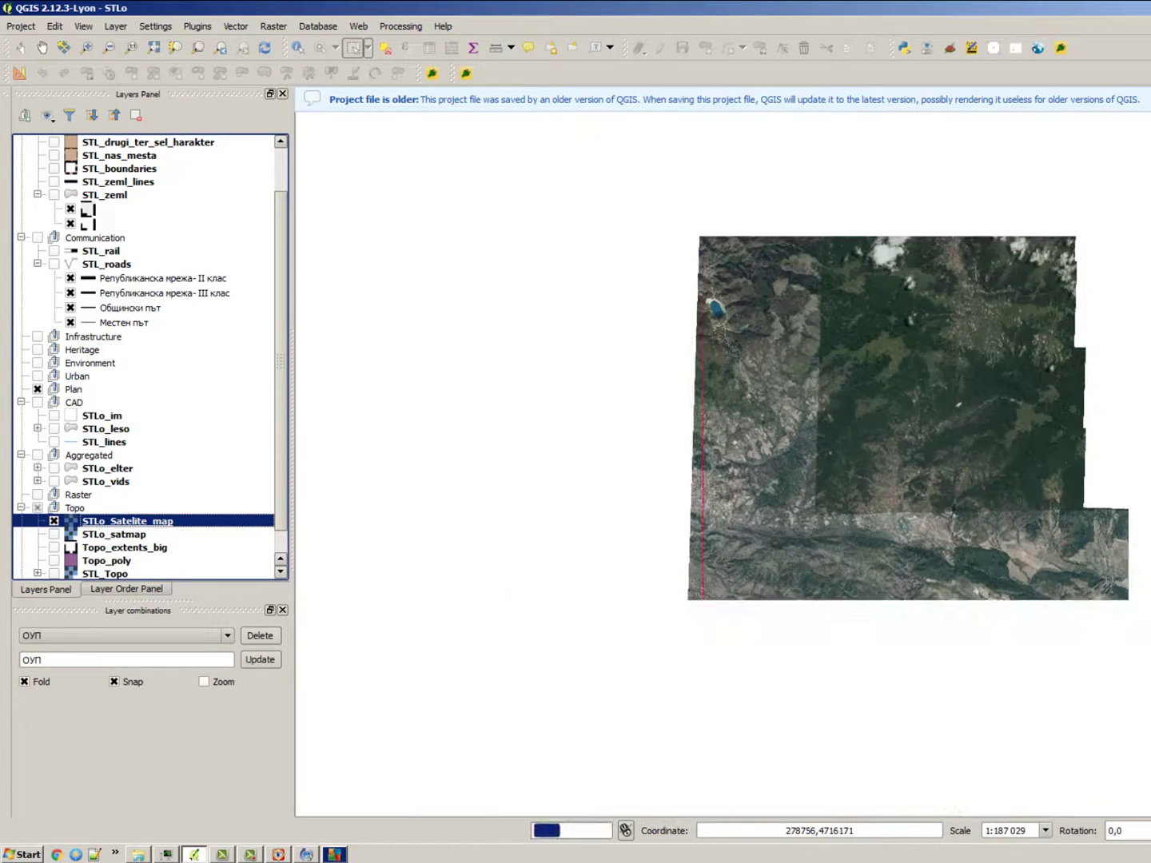
{"action": "scroll", "coordinate": [1055, 495], "scroll_direction": "up", "scroll_amount": 2}
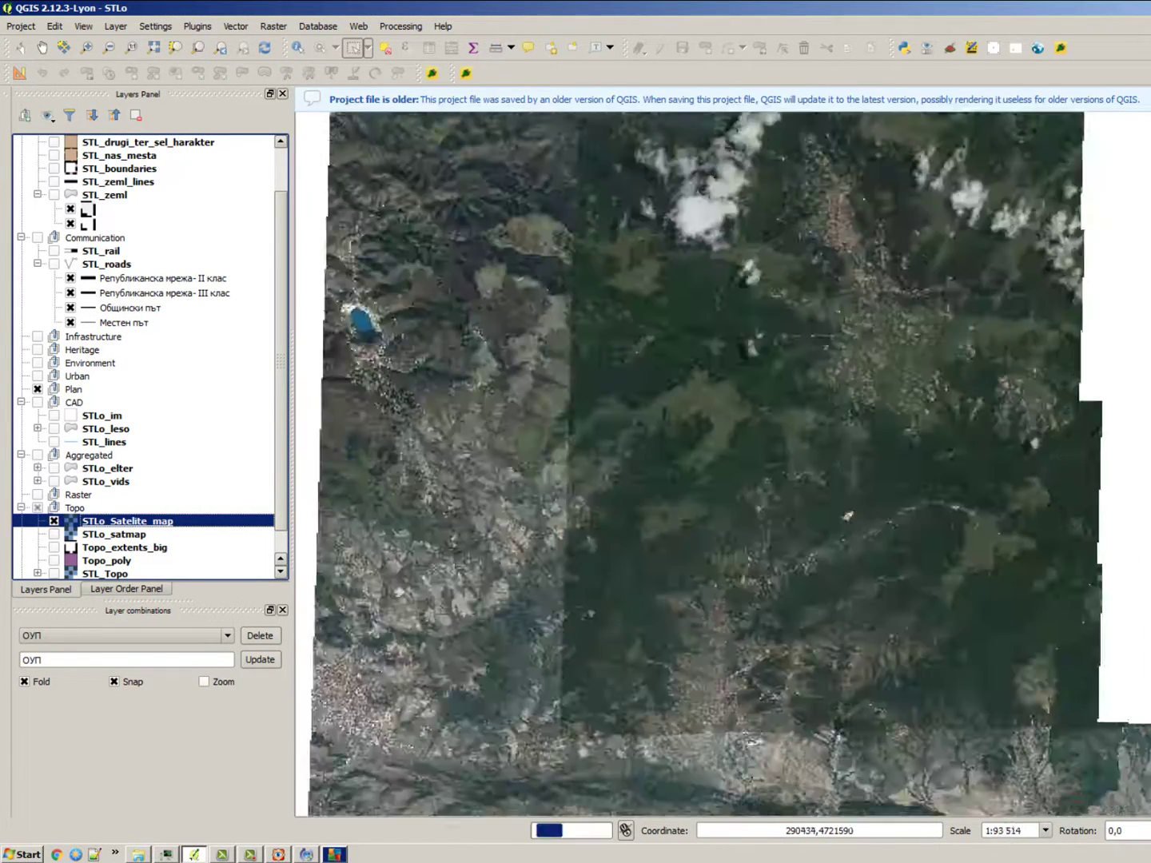
{"action": "scroll", "coordinate": [968, 299], "scroll_direction": "down", "scroll_amount": 1}
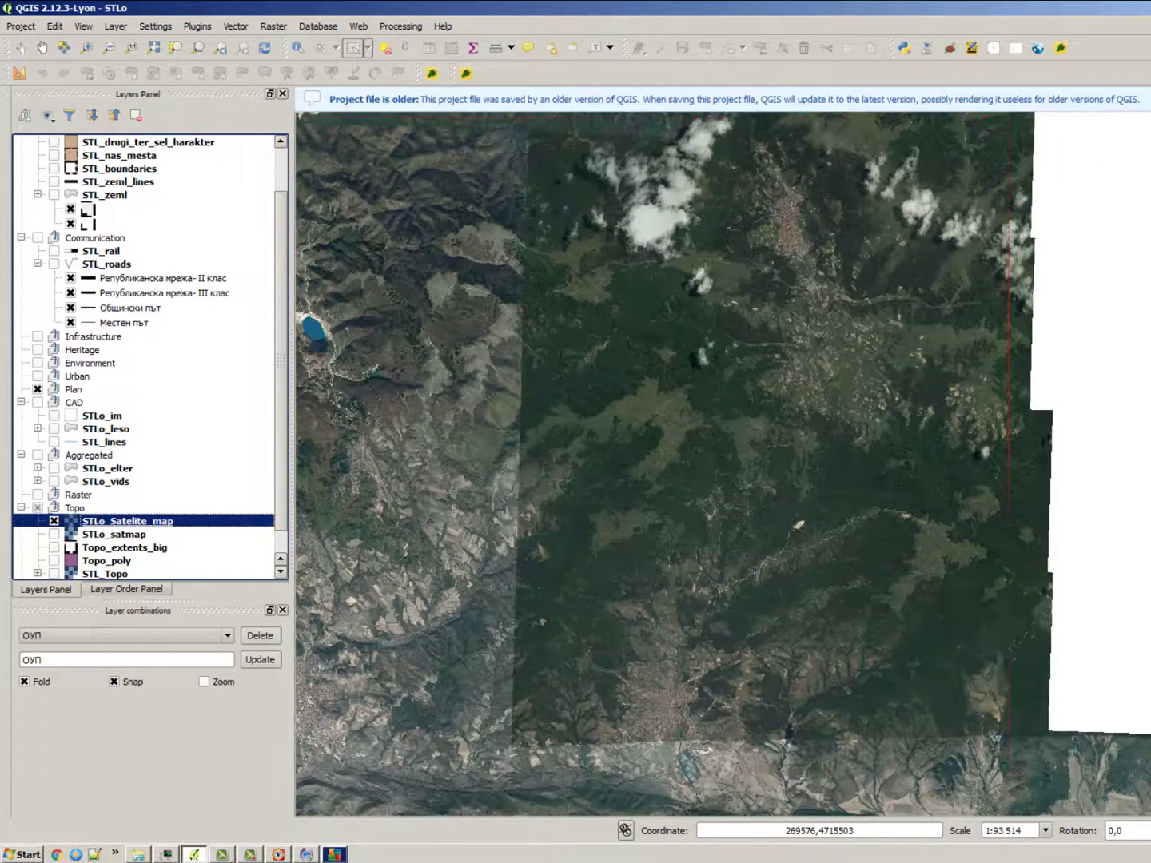
Step: Remove the unclipped STLo_Satelite_map layer from the project
{"action": "right_click", "coordinate": [127, 522]}
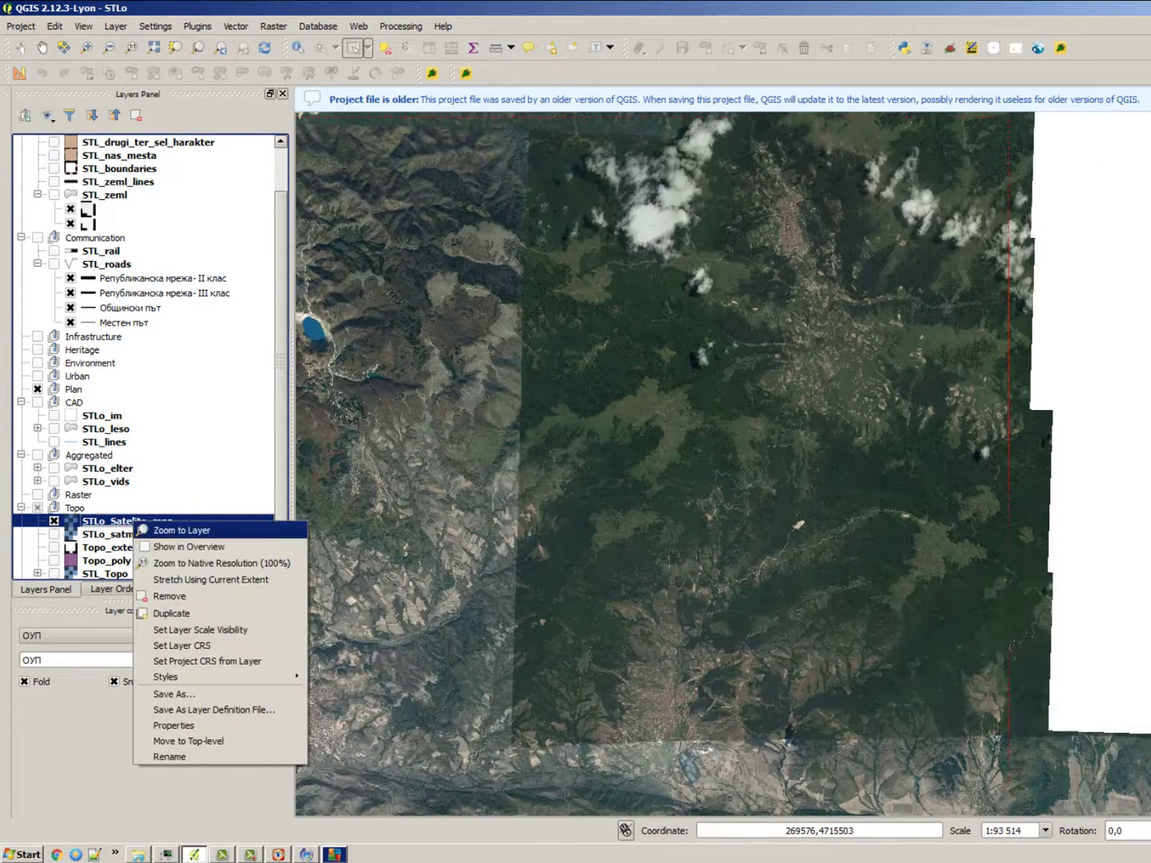
{"action": "left_click", "coordinate": [168, 597]}
{"action": "left_click", "coordinate": [656, 446]}
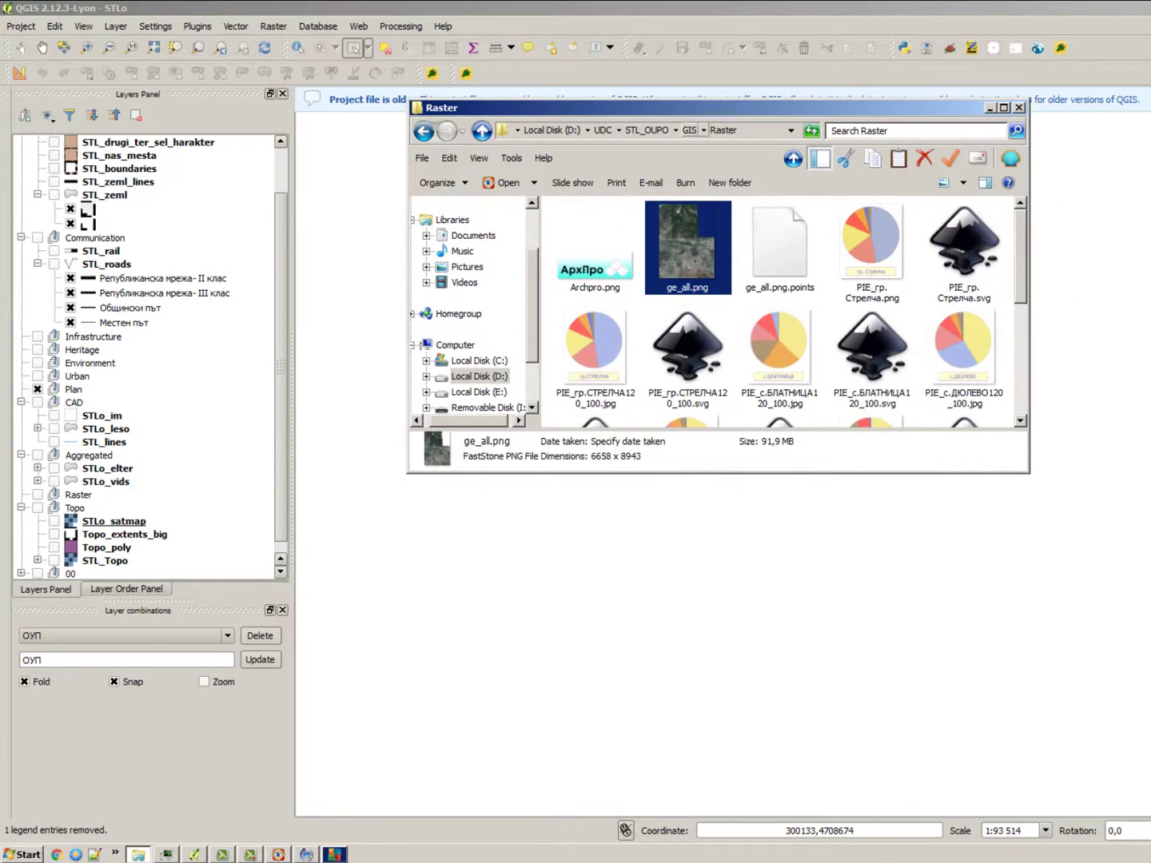
Step: Delete the STLo_Satelite_map.tif file from the STL_OUPO GIS Raster folder in Windows Explorer
{"action": "key", "text": "BackSpace"}
{"action": "key", "text": "Up"}
{"action": "key", "text": "Up"}
{"action": "key", "text": "Down"}
{"action": "key", "text": "Down"}
{"action": "key", "text": "Return"}
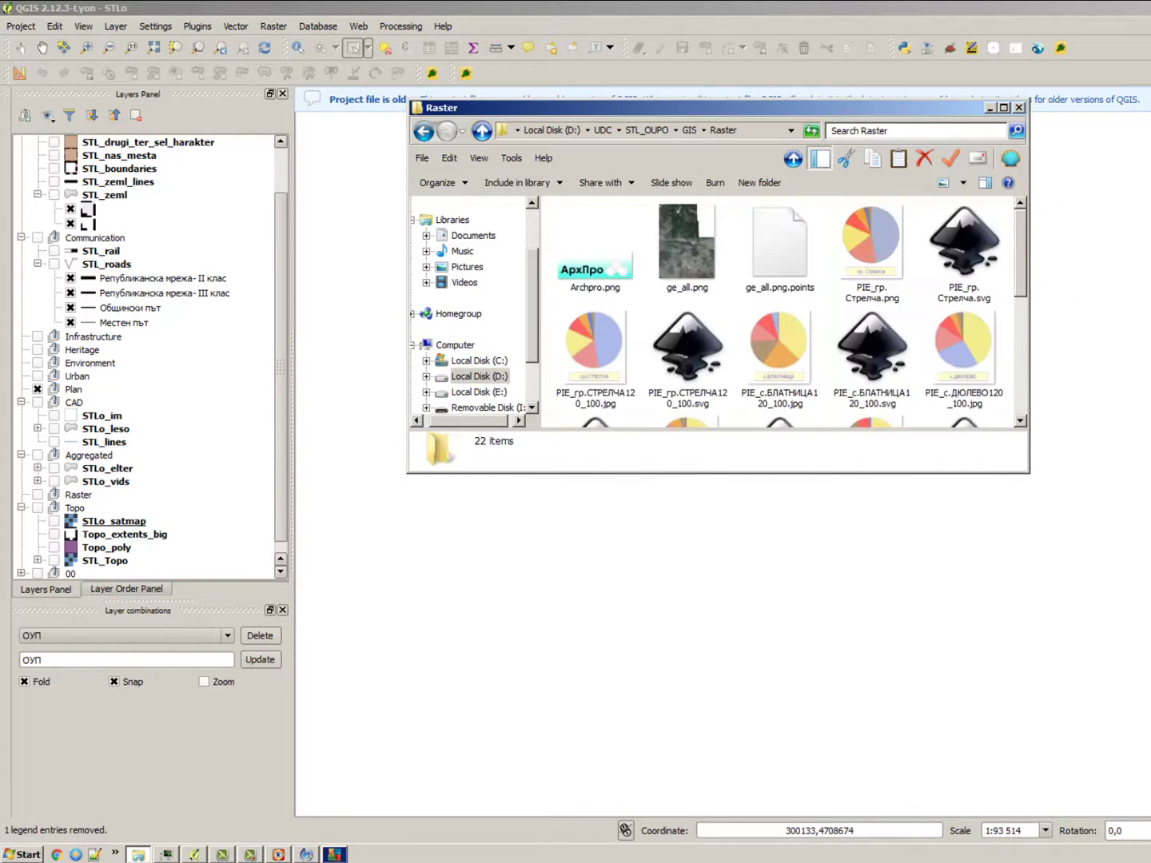
{"action": "left_click", "coordinate": [687, 243]}
{"action": "scroll", "coordinate": [686, 243], "scroll_direction": "down", "scroll_amount": 4}
{"action": "left_click", "coordinate": [687, 263]}
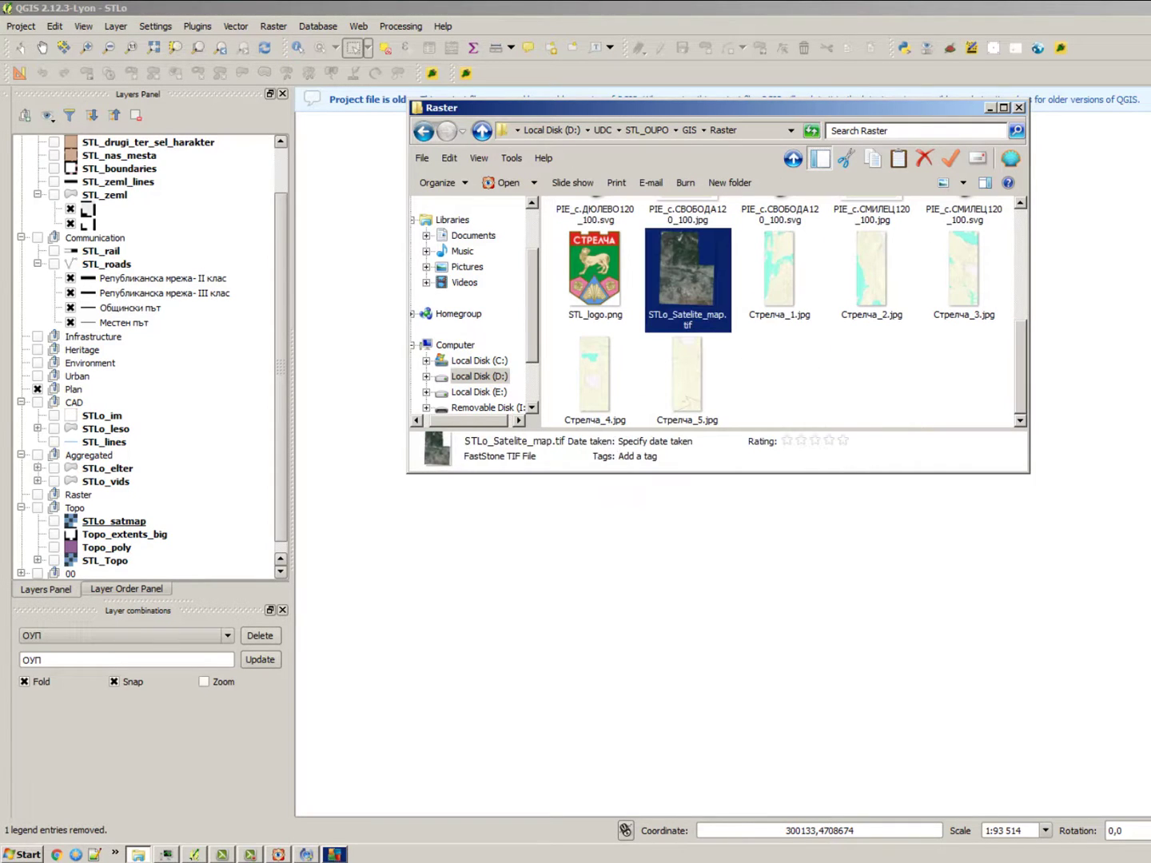
{"action": "key", "text": "Delete"}
{"action": "key", "text": "Return"}
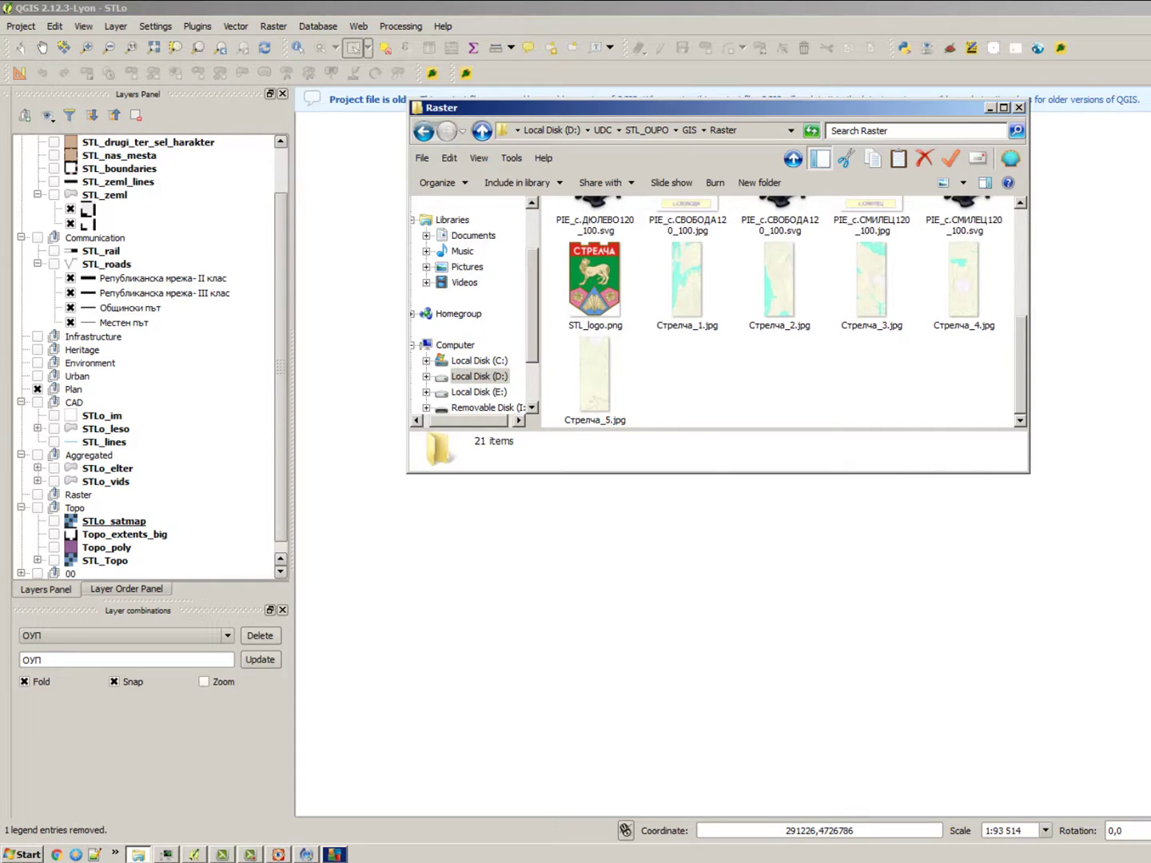
Step: Close the Raster folder window and show the STLo_satmap layer on the QGIS map
{"action": "key", "text": "alt+F4"}
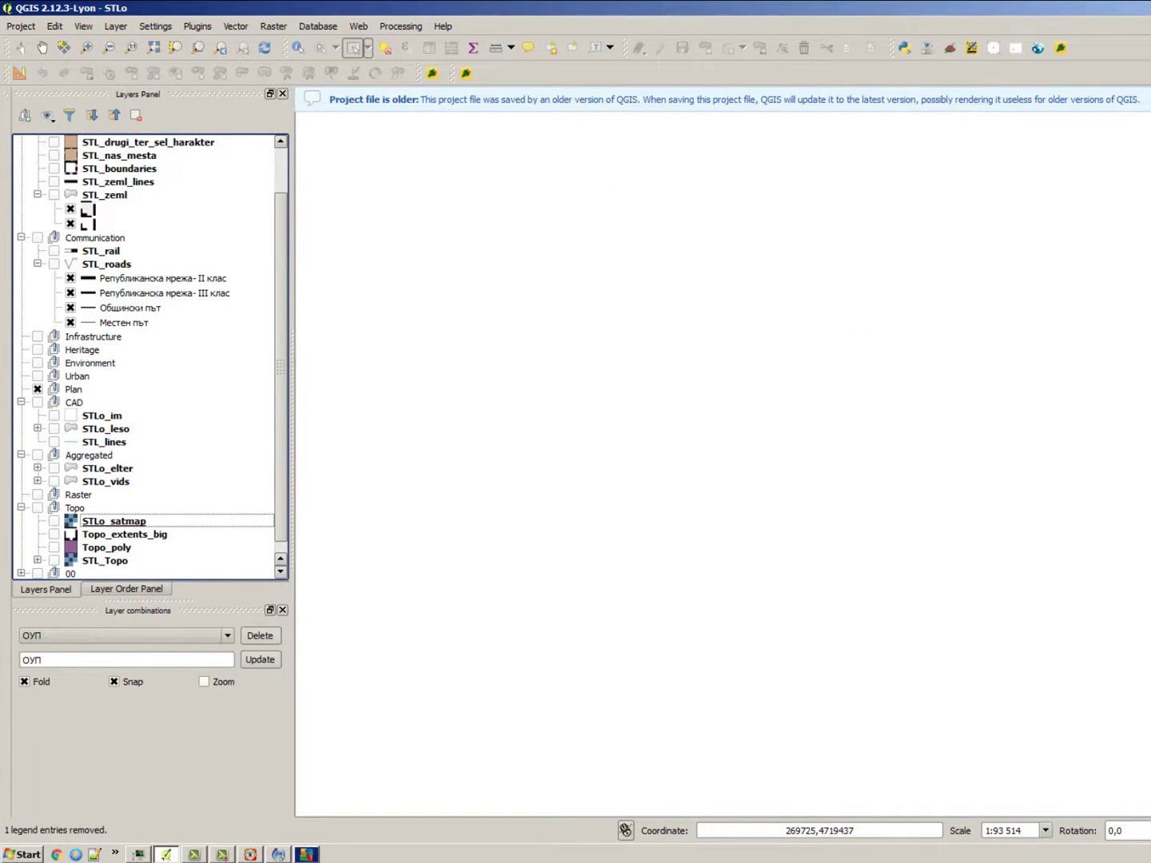
{"action": "key", "text": "space"}
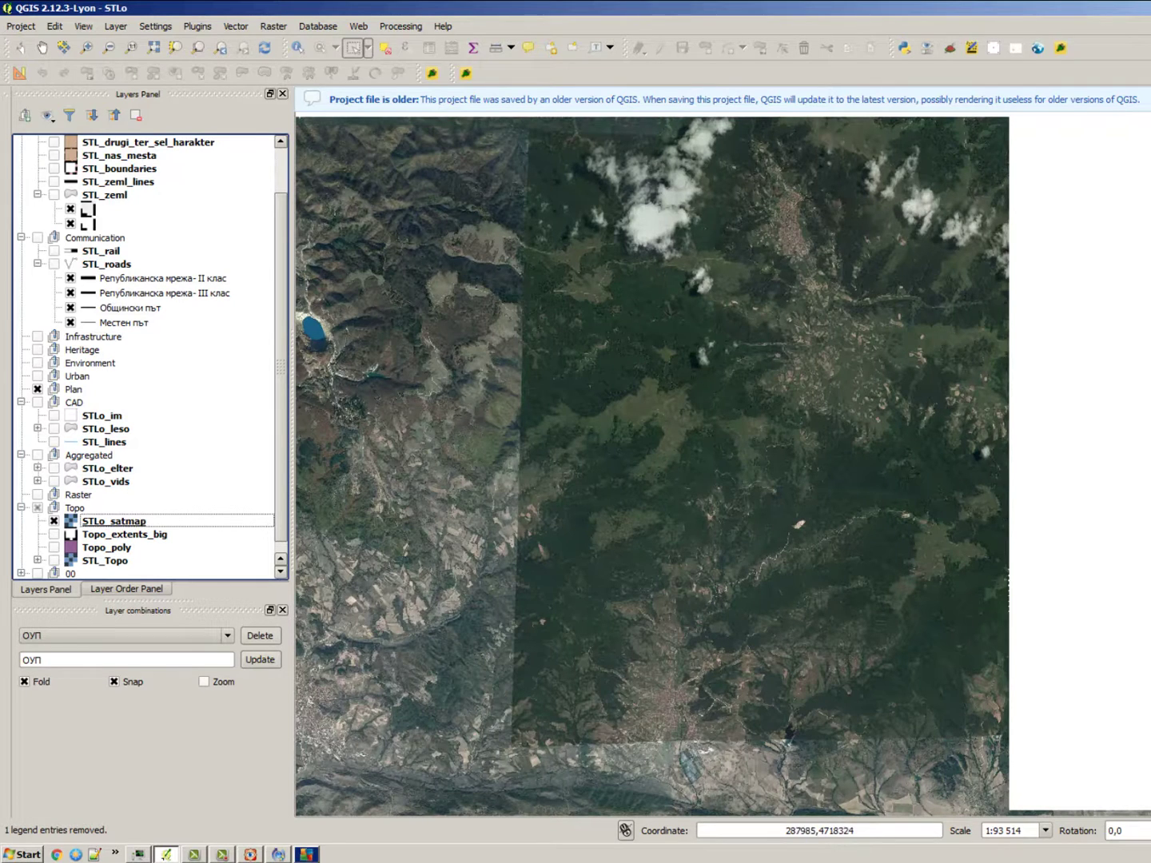
{"action": "scroll", "coordinate": [919, 352], "scroll_direction": "down", "scroll_amount": 1}
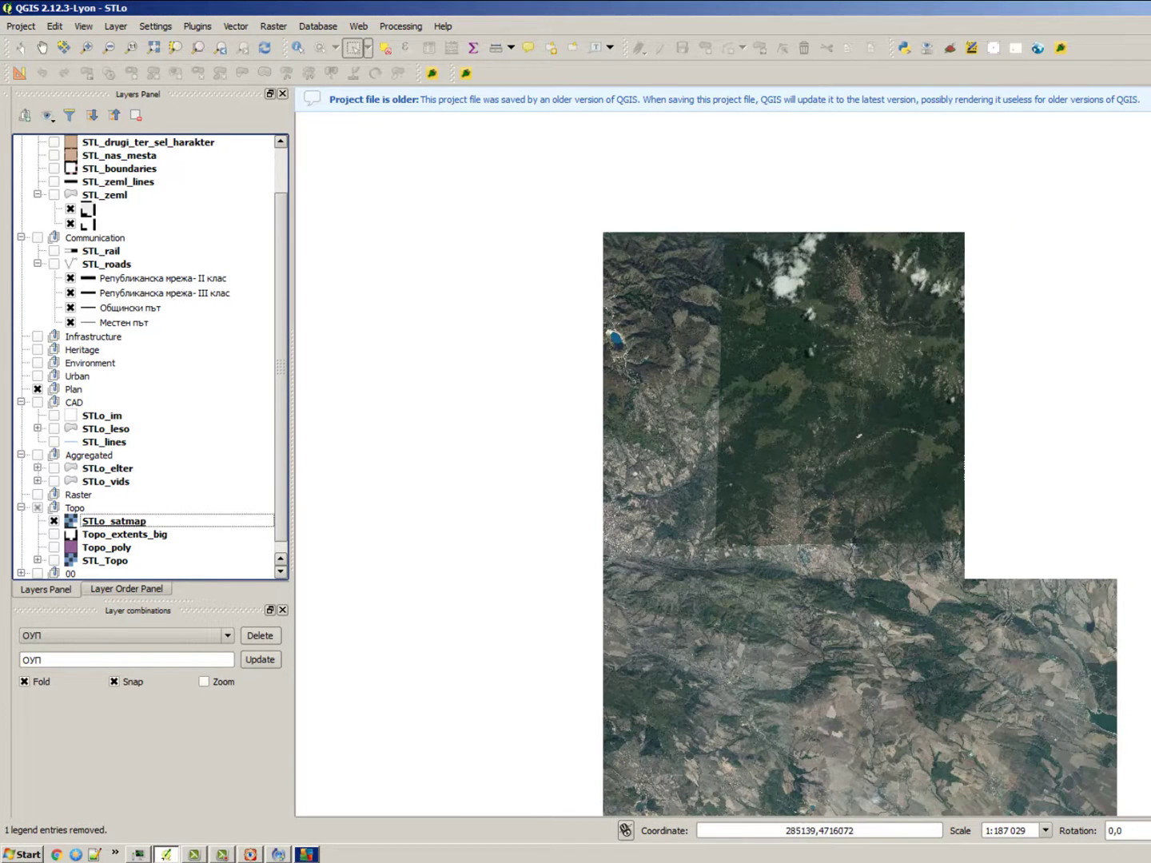